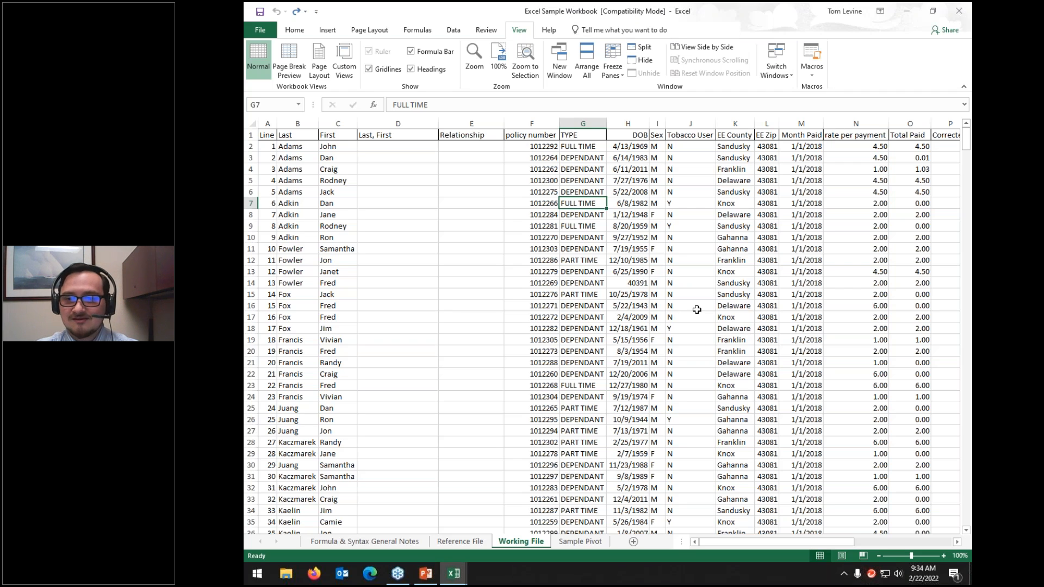
# Step: Return to the Excel Sample Workbook window and show the Home tab commands
pyautogui.hotkey('alt', 'Tab')
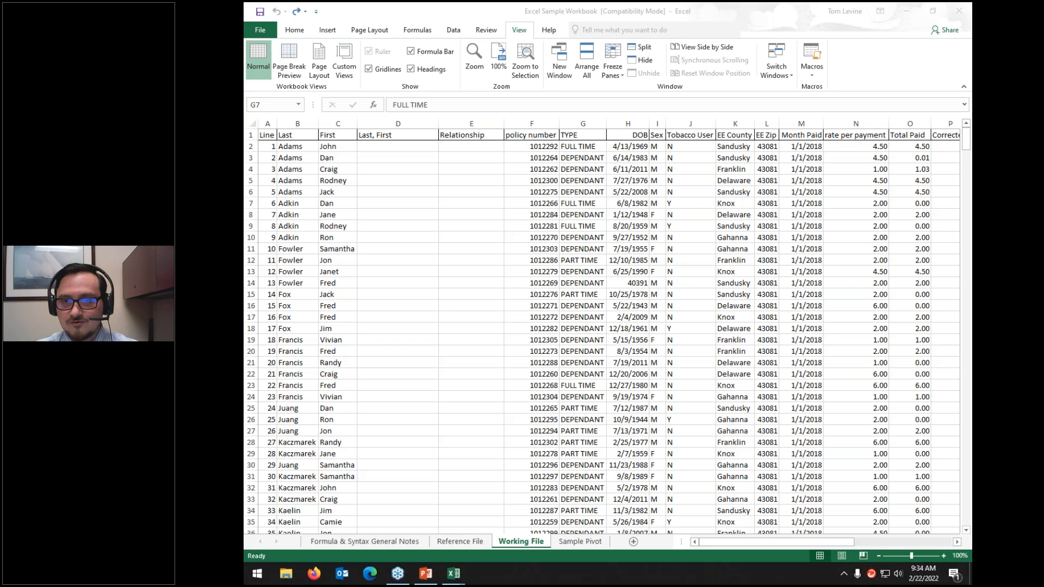
pyautogui.click(458, 399)
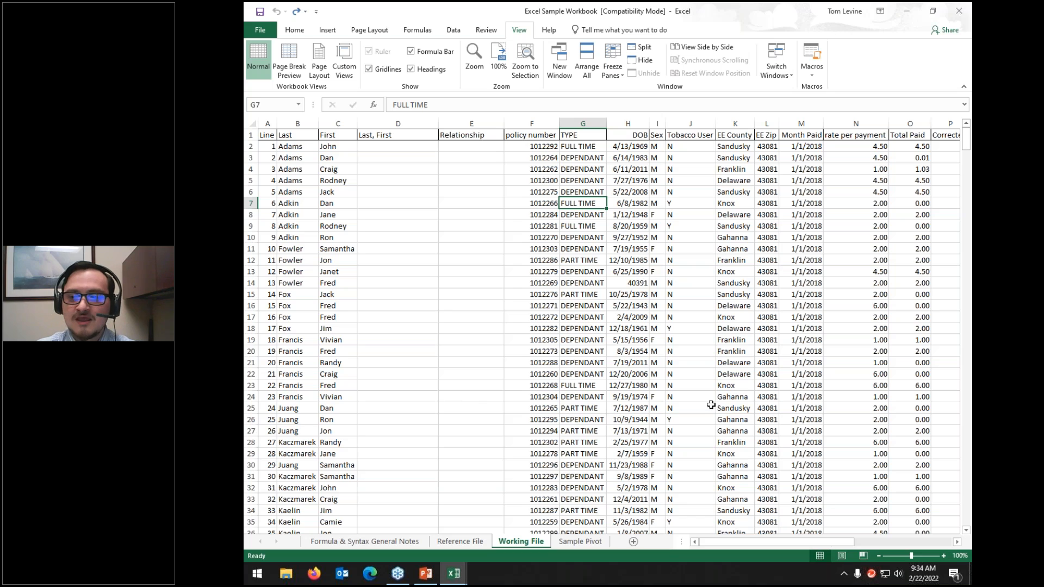
pyautogui.click(953, 377)
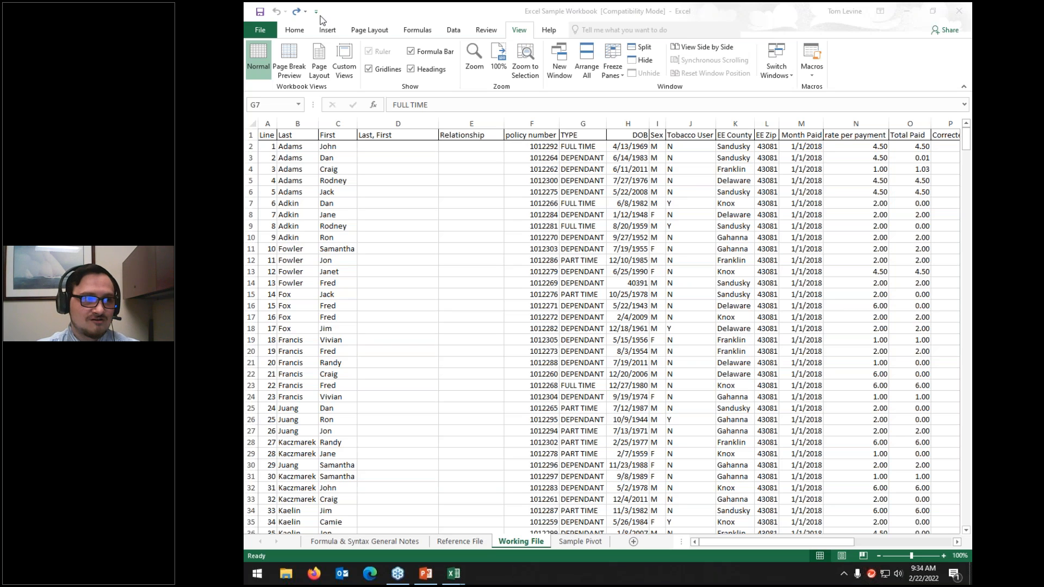
pyautogui.click(295, 30)
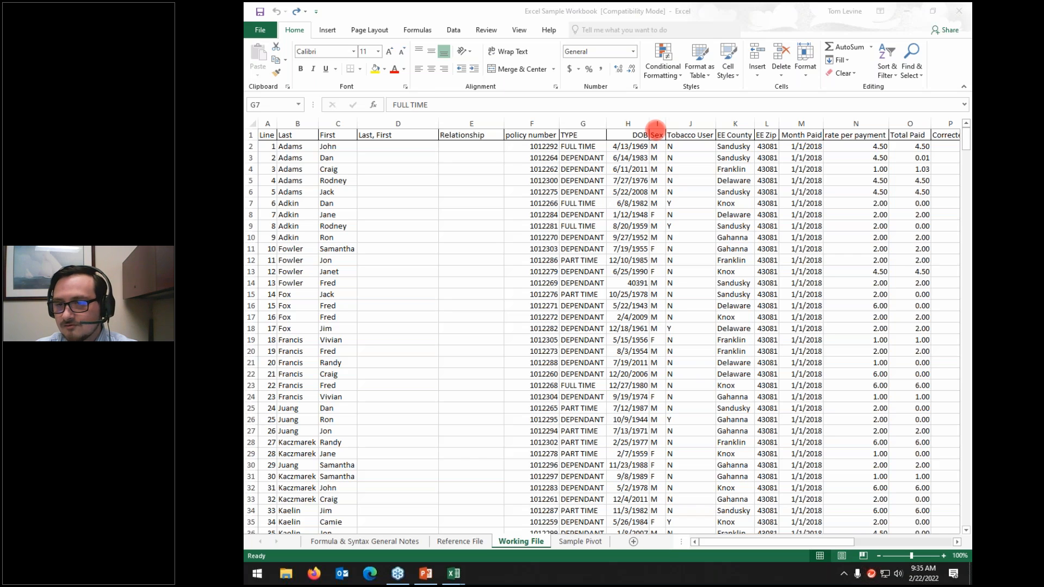
pyautogui.click(431, 159)
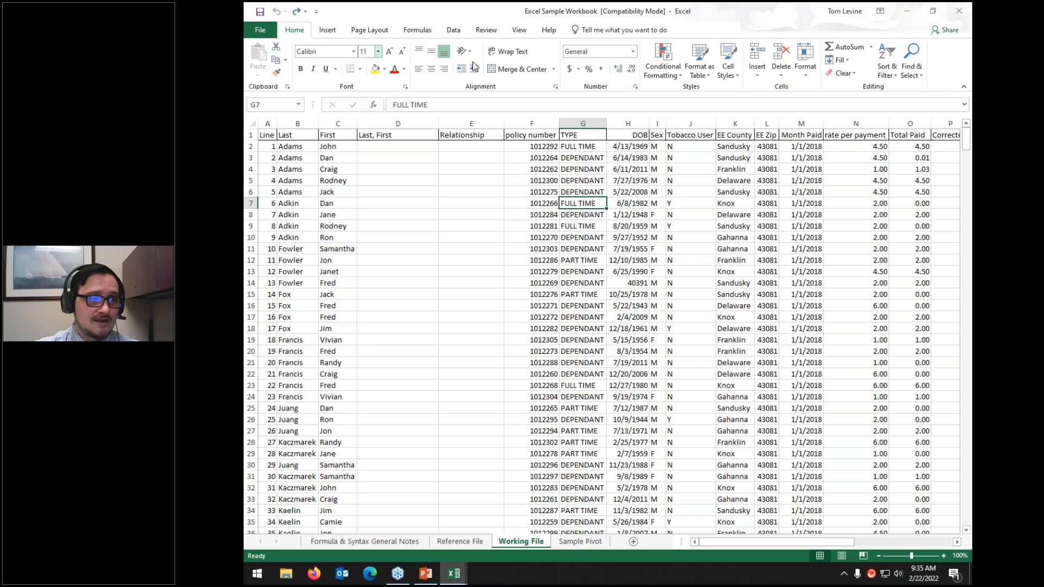
pyautogui.click(964, 88)
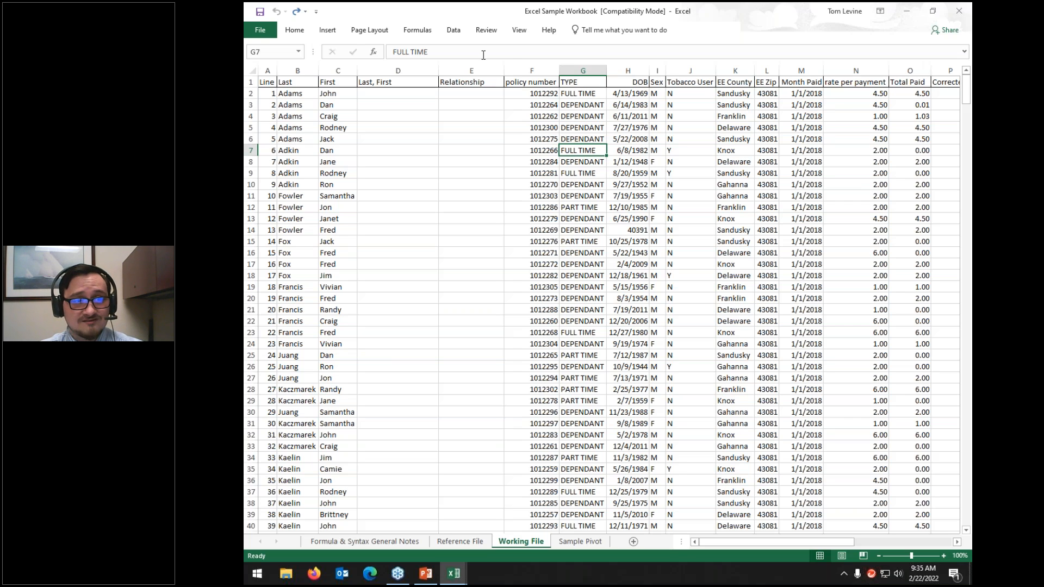
pyautogui.click(294, 30)
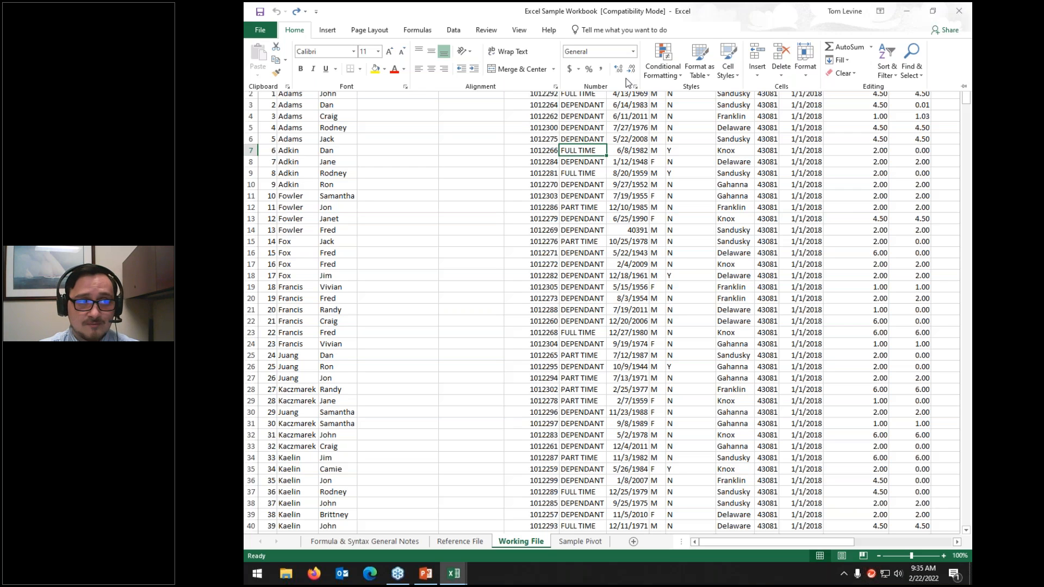
pyautogui.click(964, 87)
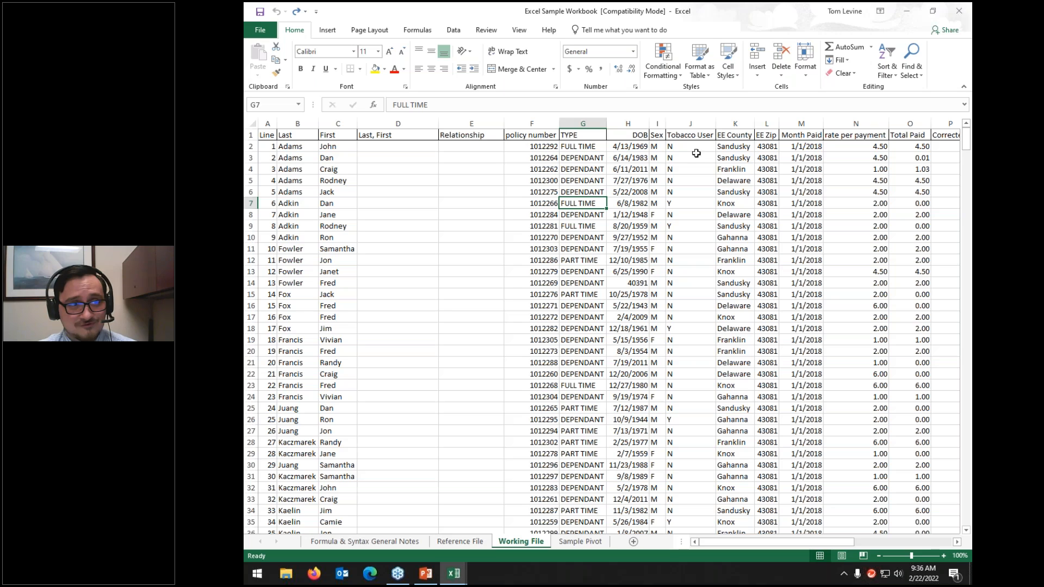
pyautogui.click(471, 170)
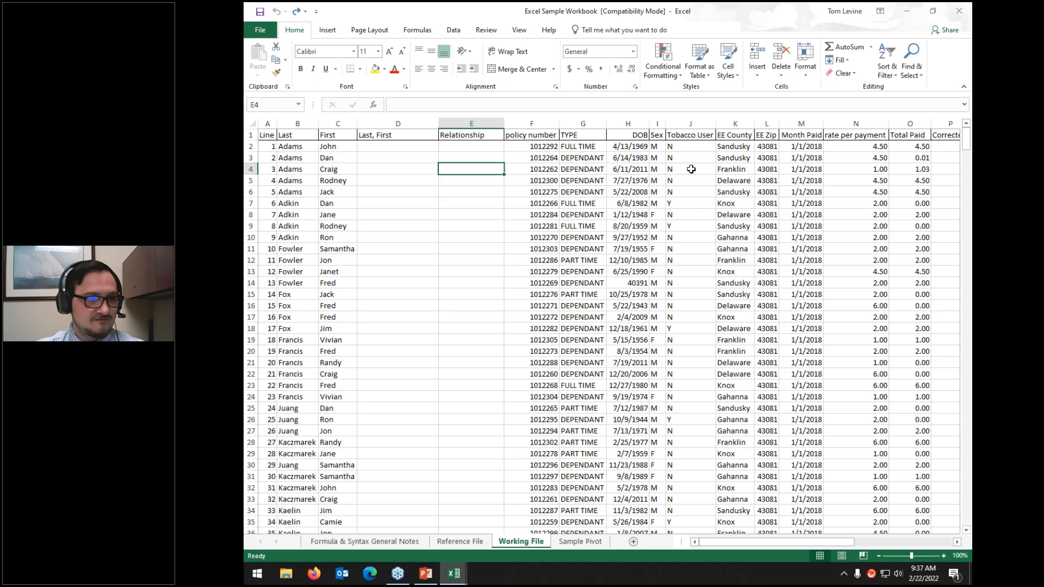
# Step: Cut the policy number, TYPE and DOB block, trying cell D17 and the copy options
pyautogui.moveTo(550, 144); pyautogui.dragTo(613, 238)
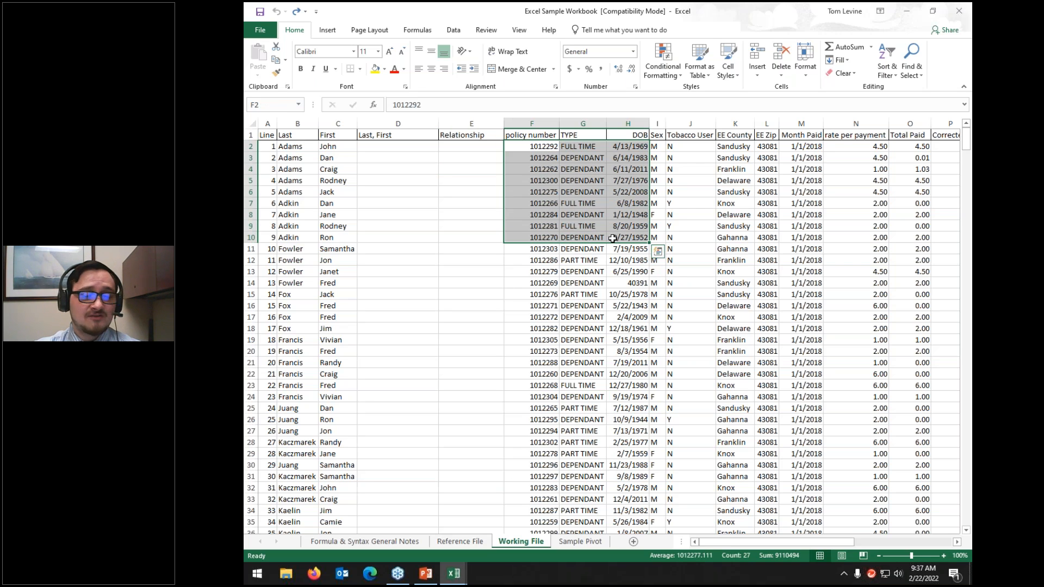
pyautogui.click(277, 48)
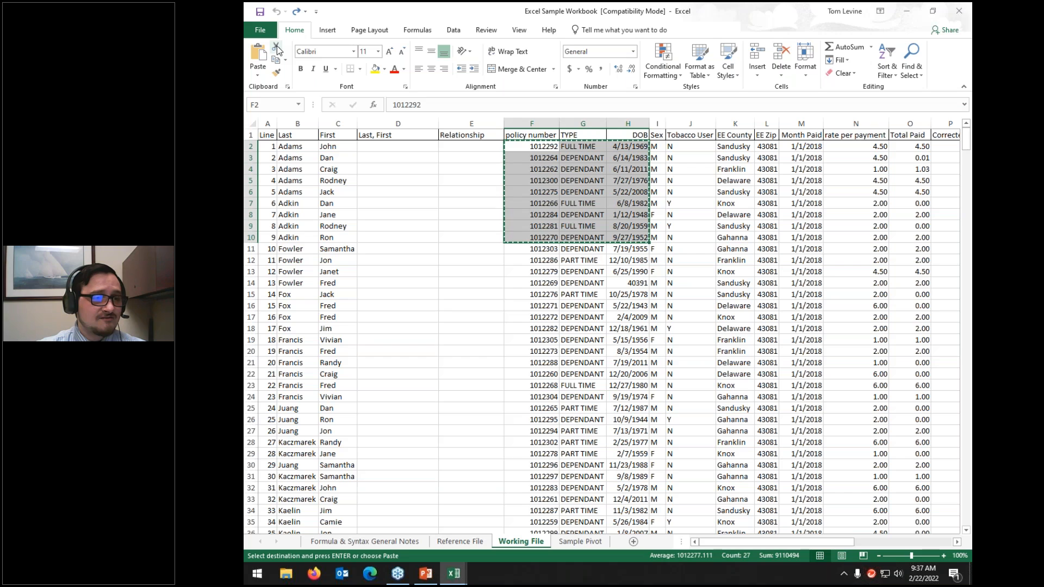
pyautogui.click(374, 321)
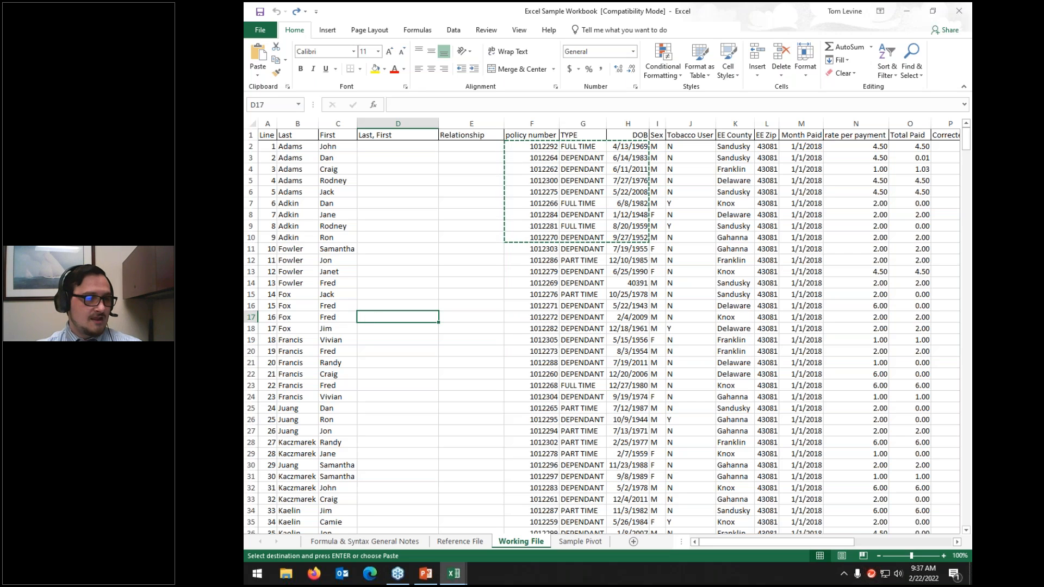
pyautogui.click(276, 60)
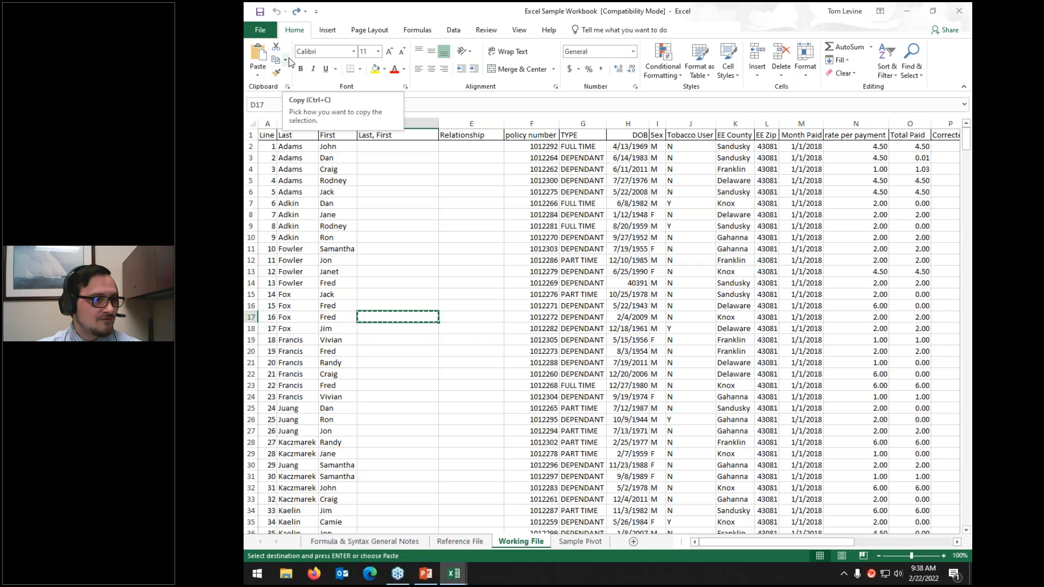
pyautogui.click(286, 60)
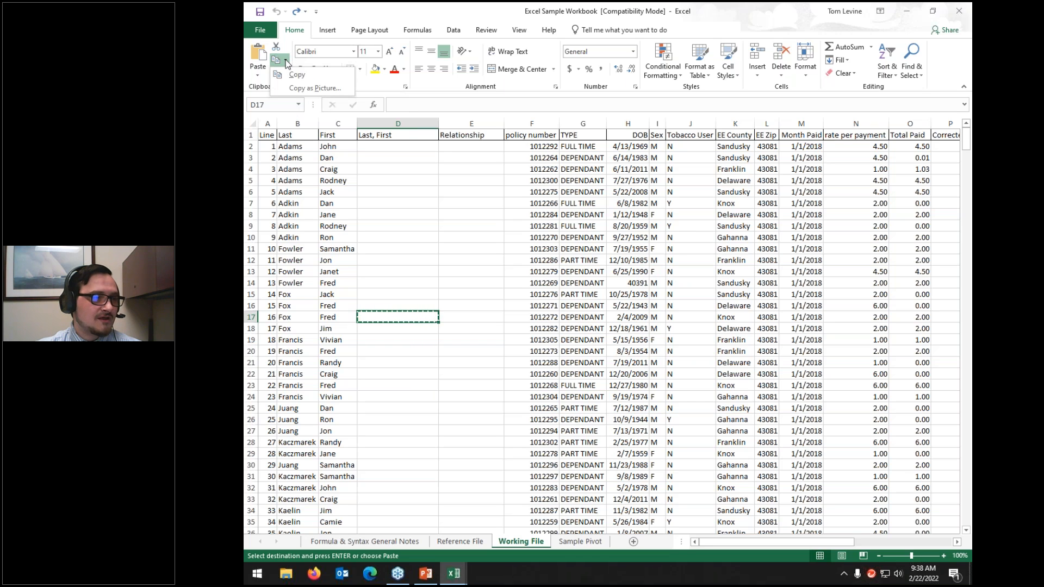
pyautogui.click(546, 145)
# Step: Cut F2:H9, paste it starting at D10, then undo the paste
pyautogui.moveTo(545, 146); pyautogui.dragTo(645, 228)
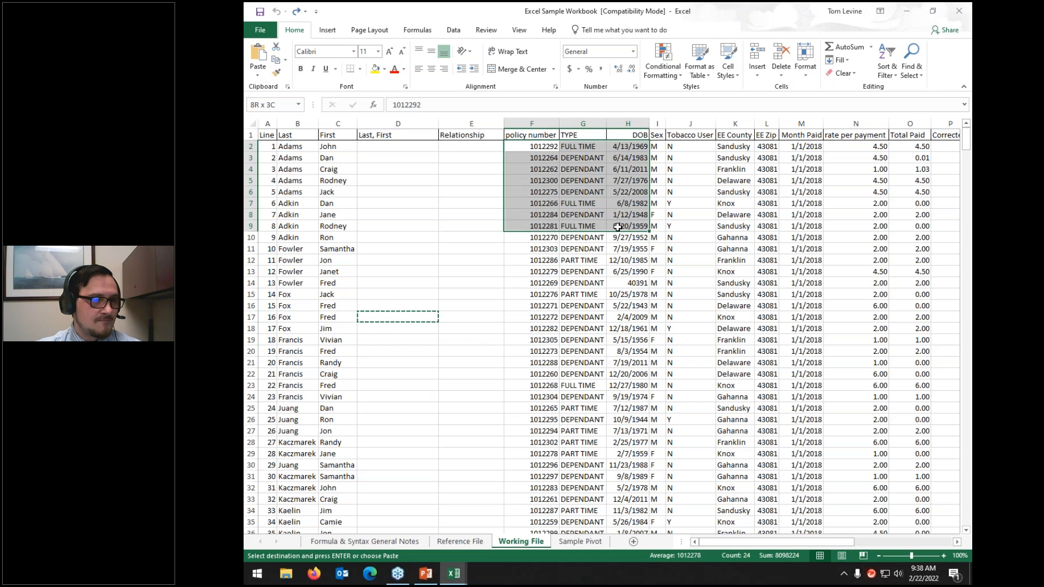
pyautogui.click(276, 49)
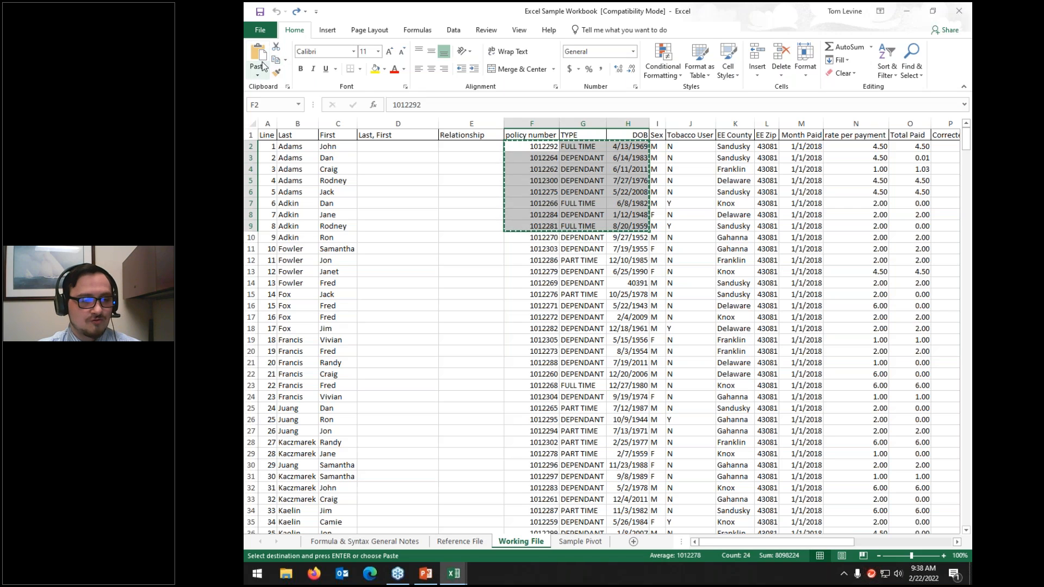
pyautogui.click(377, 238)
pyautogui.hotkey('ctrl', 'v')
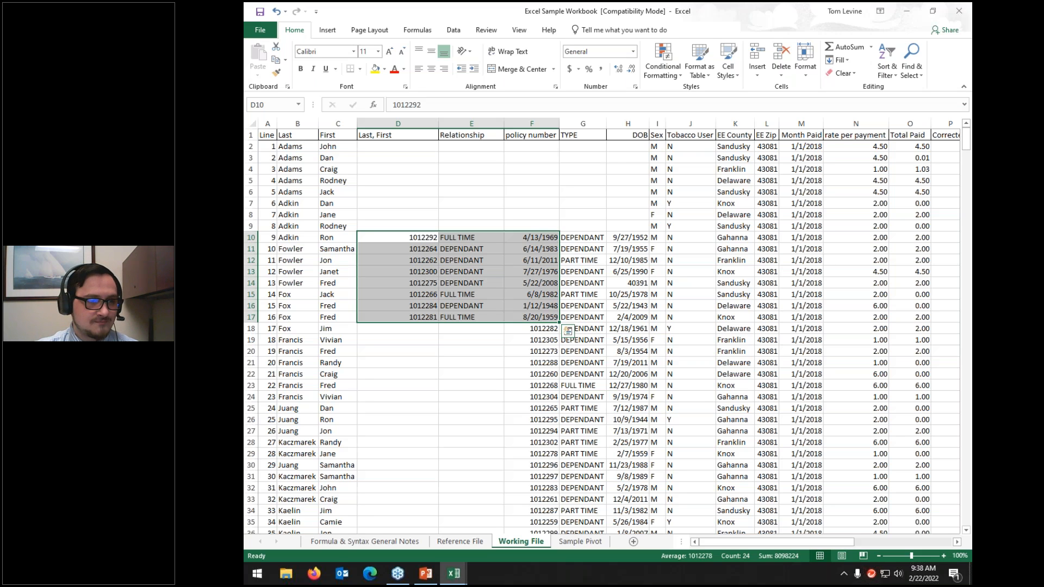
pyautogui.hotkey('ctrl', 'z')
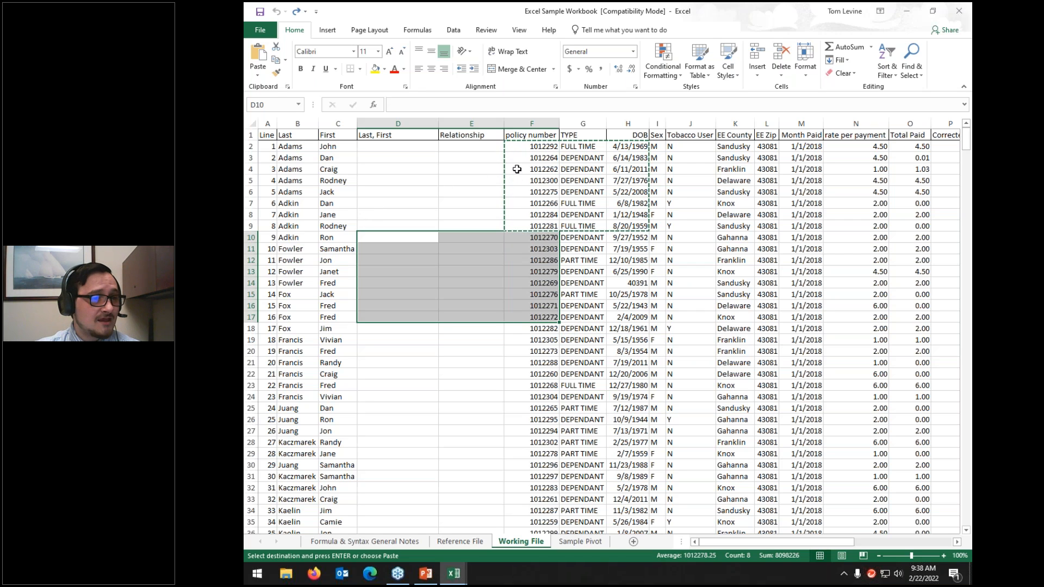
# Step: Redo the paste into D10:F17, then undo it so the values return to F2:H9
pyautogui.click(297, 12)
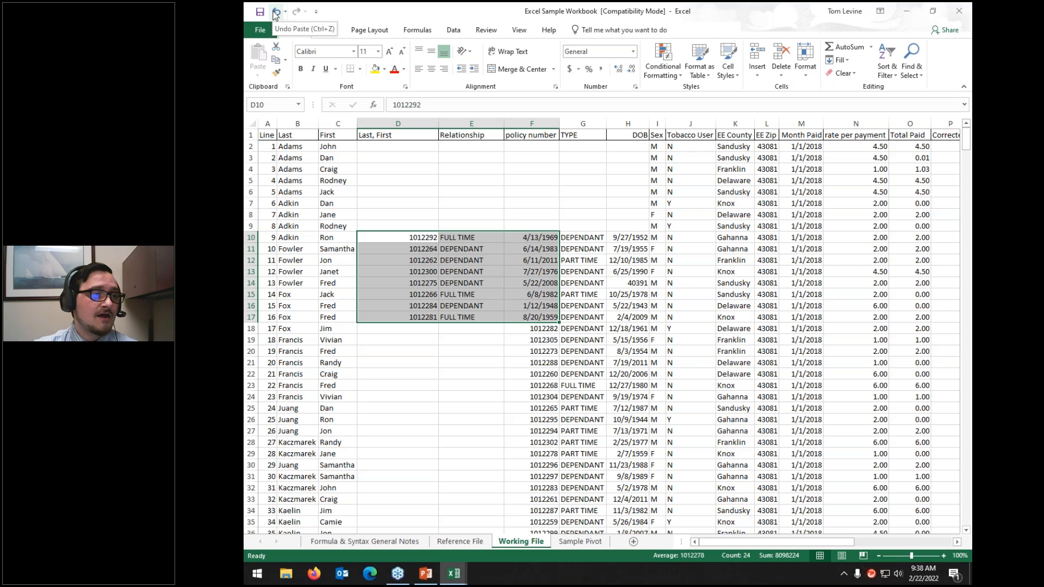
pyautogui.click(277, 12)
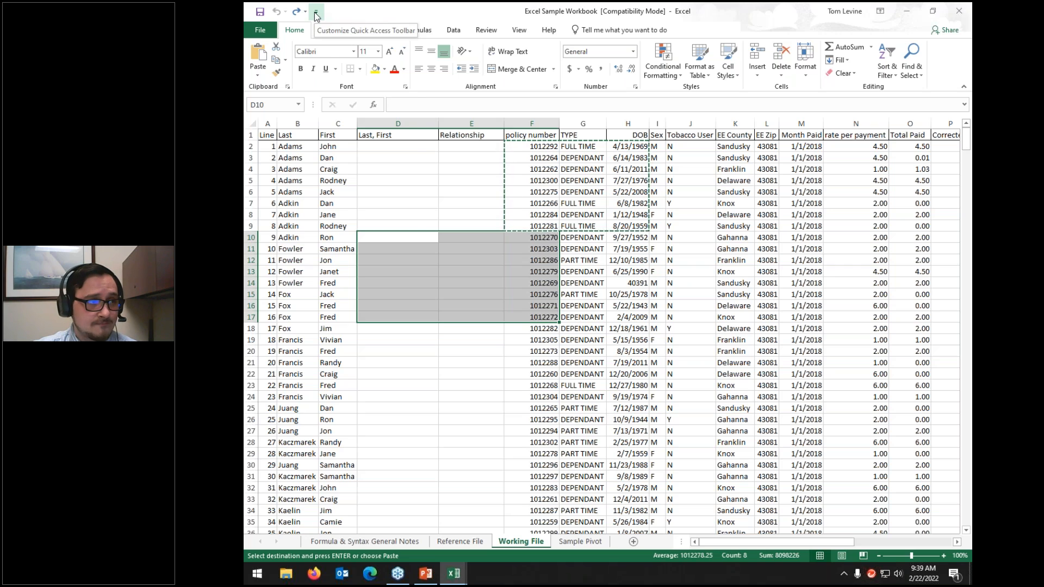
# Step: Add Quick Print to the Quick Access Toolbar, then deselect by clicking cell E4
pyautogui.click(315, 12)
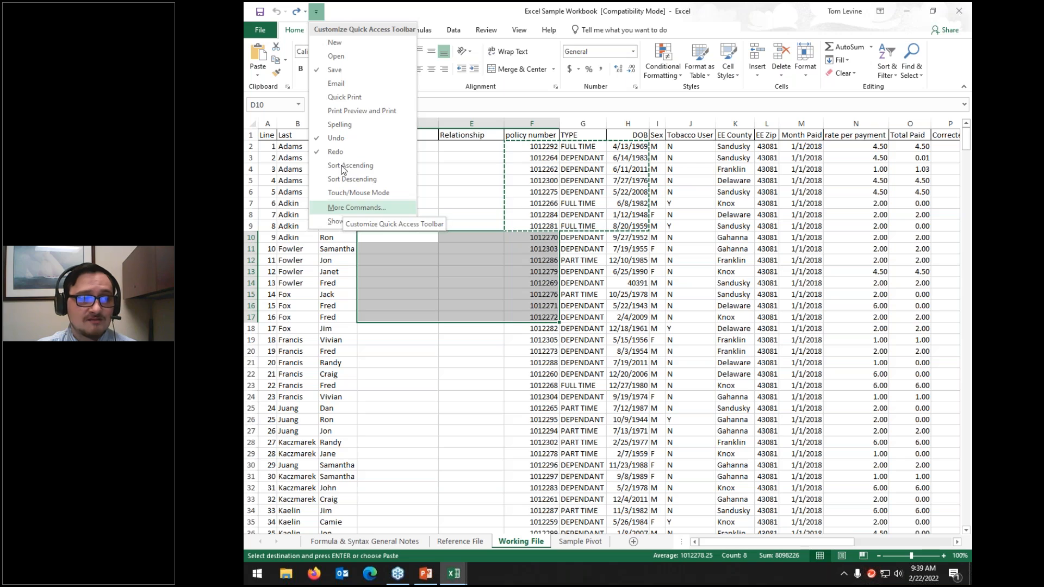
pyautogui.click(346, 97)
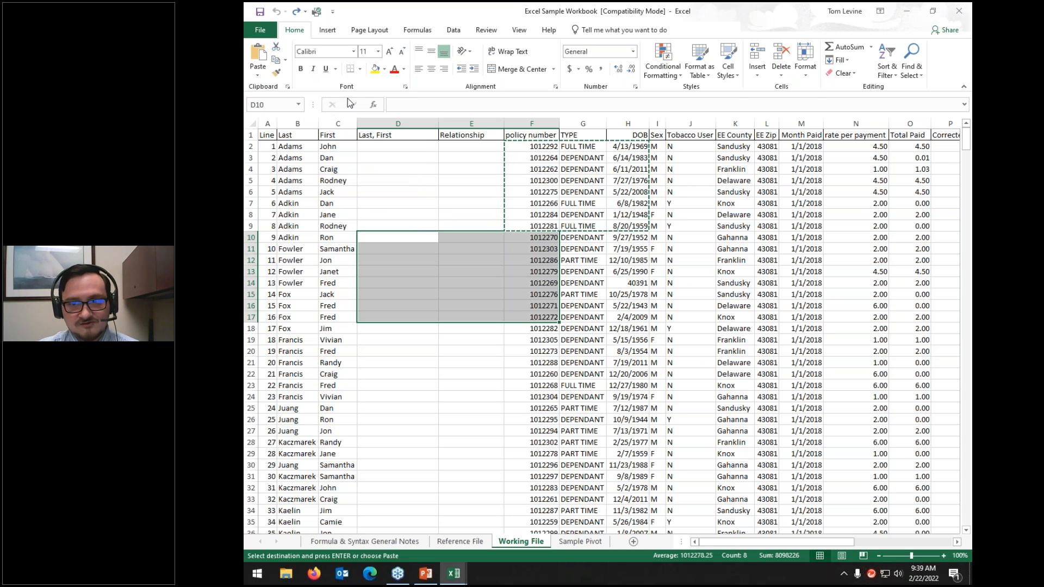
pyautogui.click(332, 12)
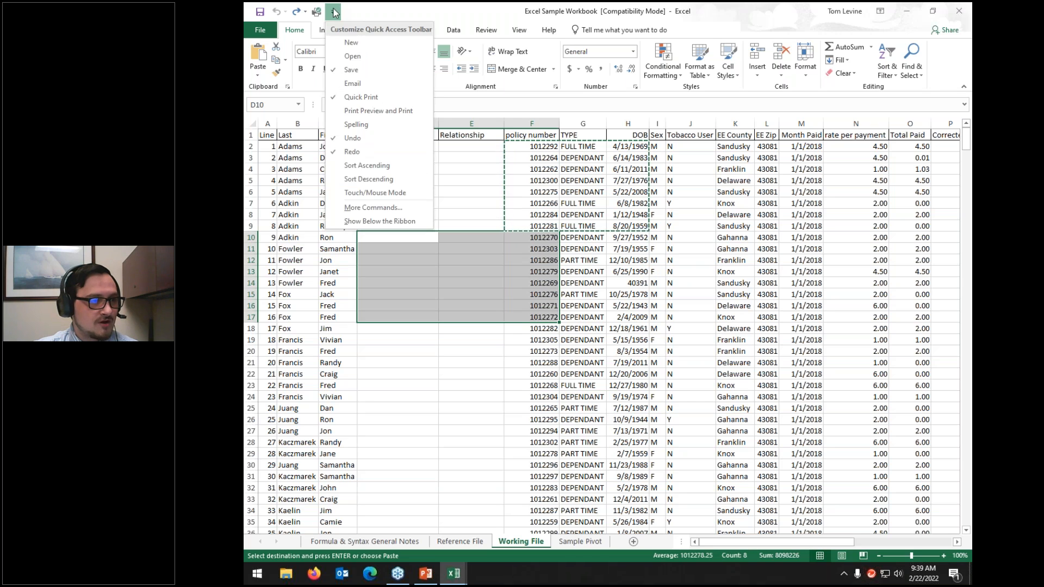
pyautogui.click(419, 8)
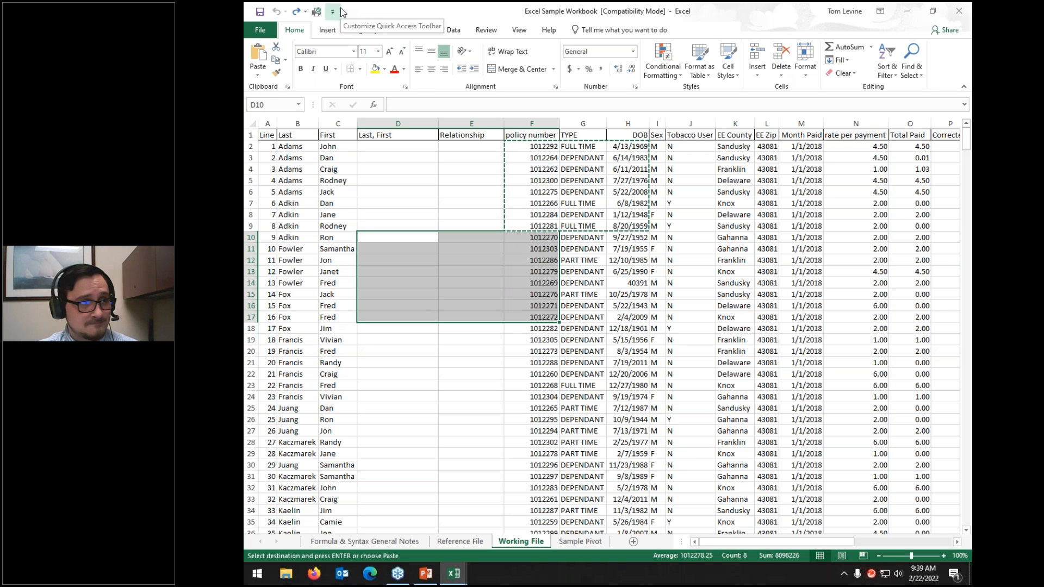
pyautogui.click(467, 168)
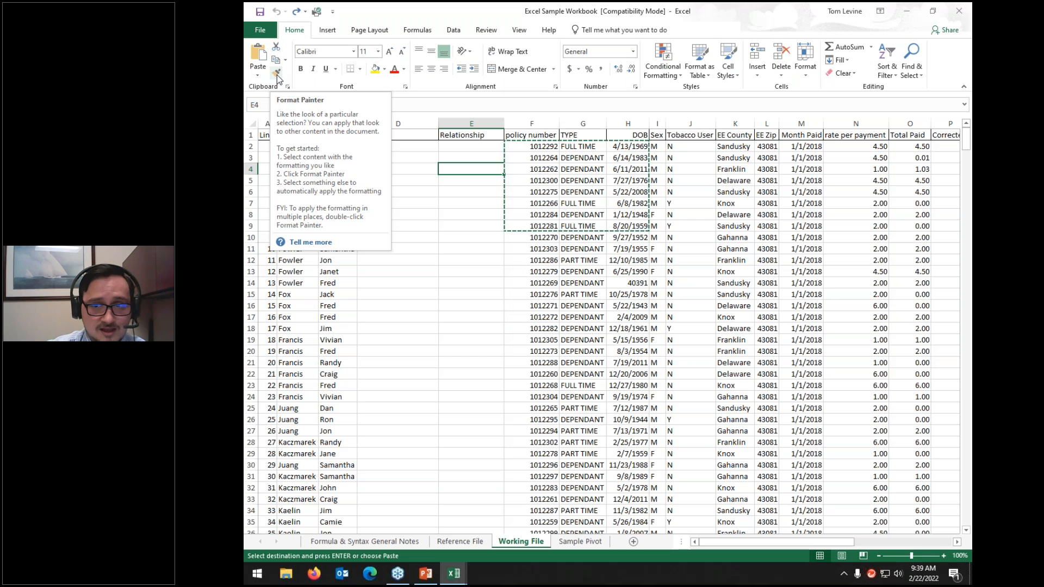
# Step: Copy the Relationship header's formatting onto cells E2:E17 with Format Painter
pyautogui.click(452, 134)
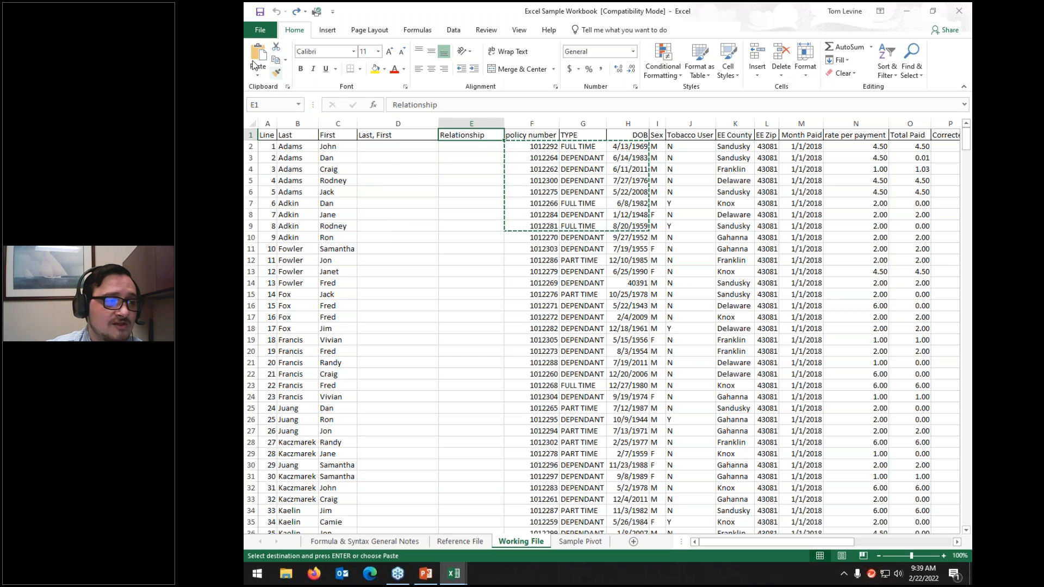
pyautogui.click(277, 77)
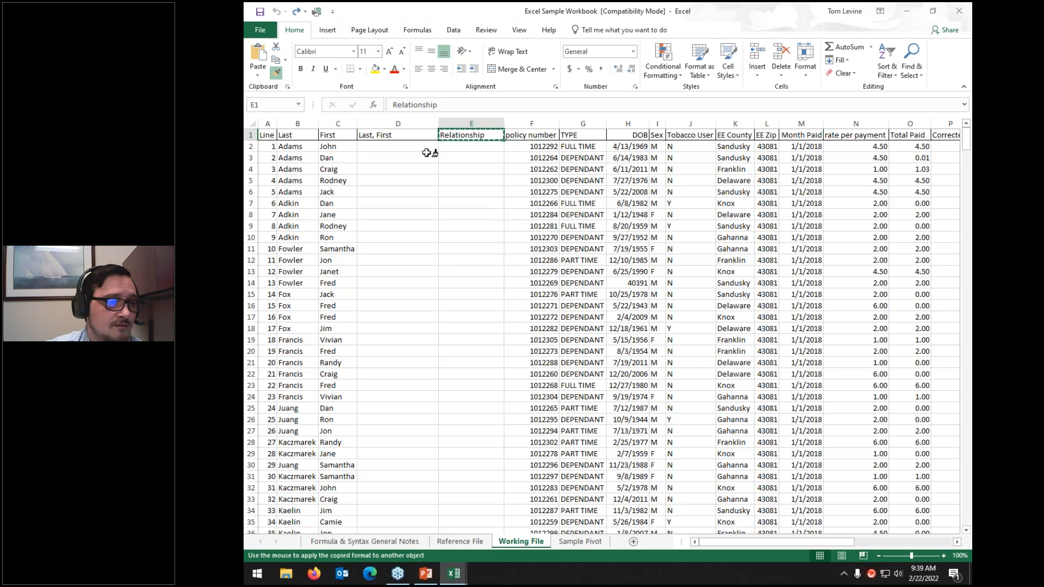
pyautogui.moveTo(458, 147)
pyautogui.mouseDown()
pyautogui.moveTo(445, 174)
pyautogui.moveTo(448, 313)
pyautogui.mouseUp()
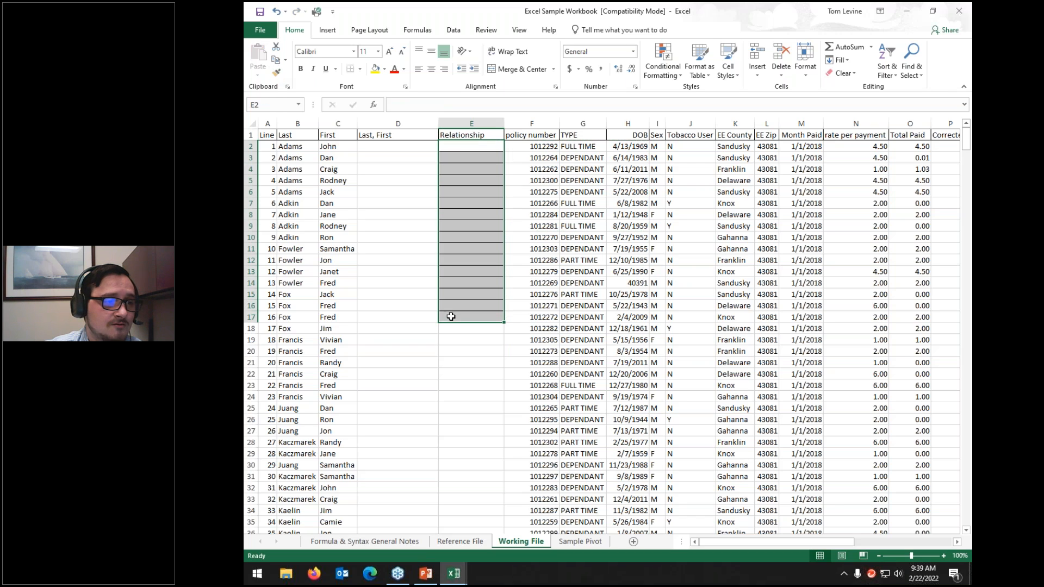
pyautogui.click(422, 222)
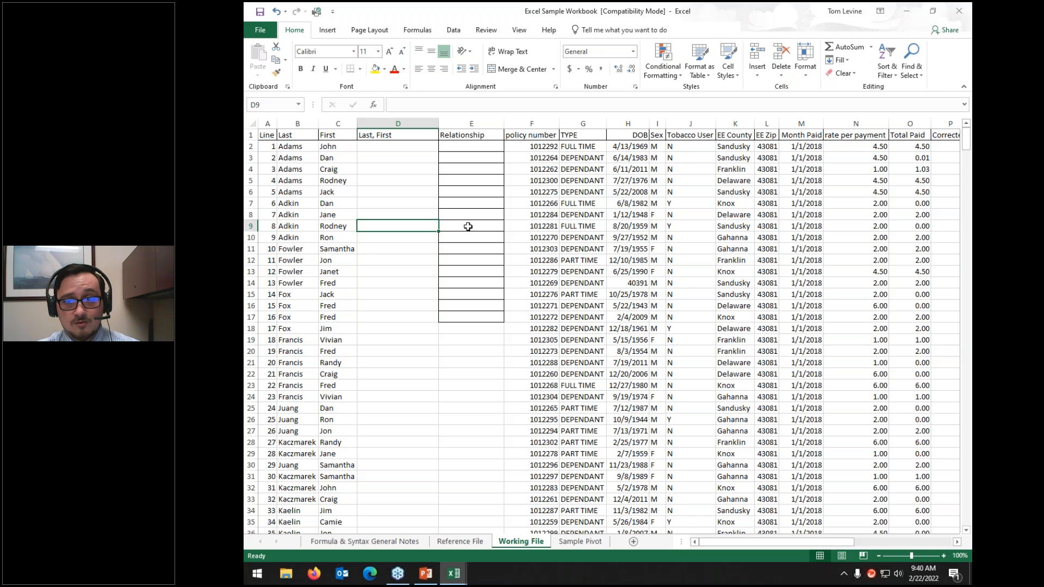
# Step: Fill E1 yellow, paint that fill onto E2:E17, then undo it
pyautogui.click(461, 136)
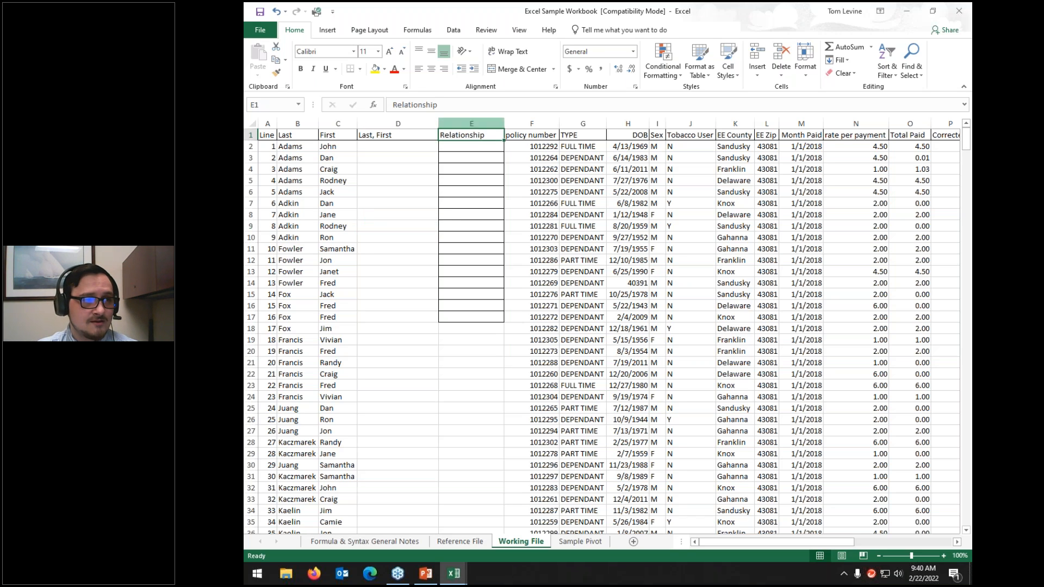
pyautogui.click(375, 69)
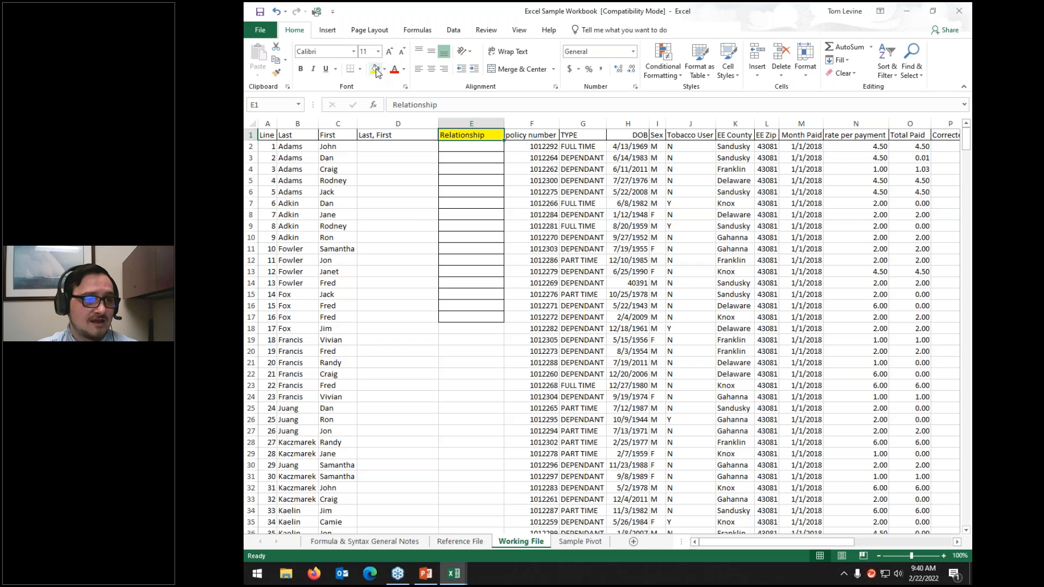
pyautogui.click(277, 74)
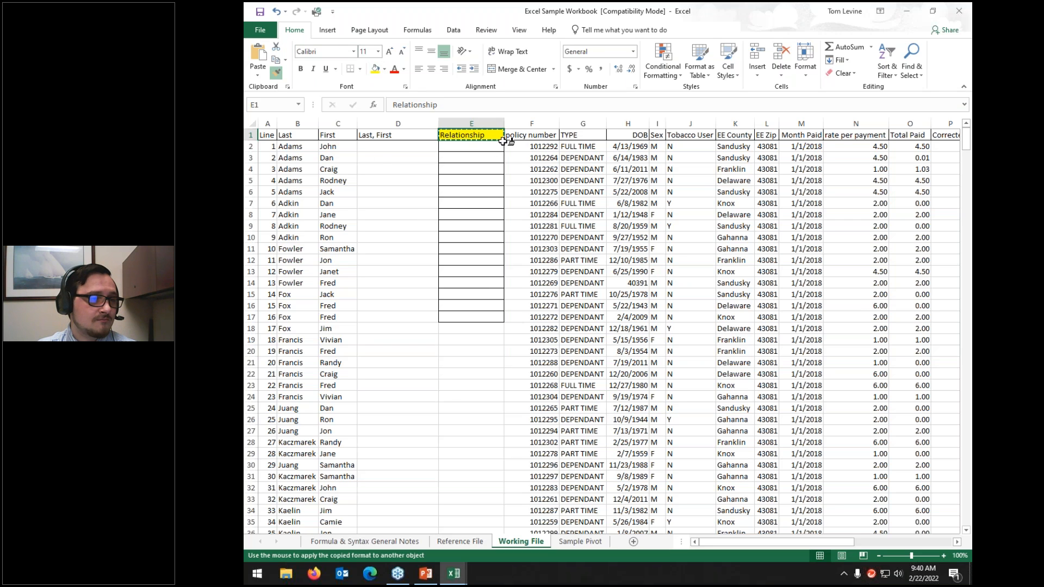
pyautogui.moveTo(487, 146); pyautogui.dragTo(479, 318)
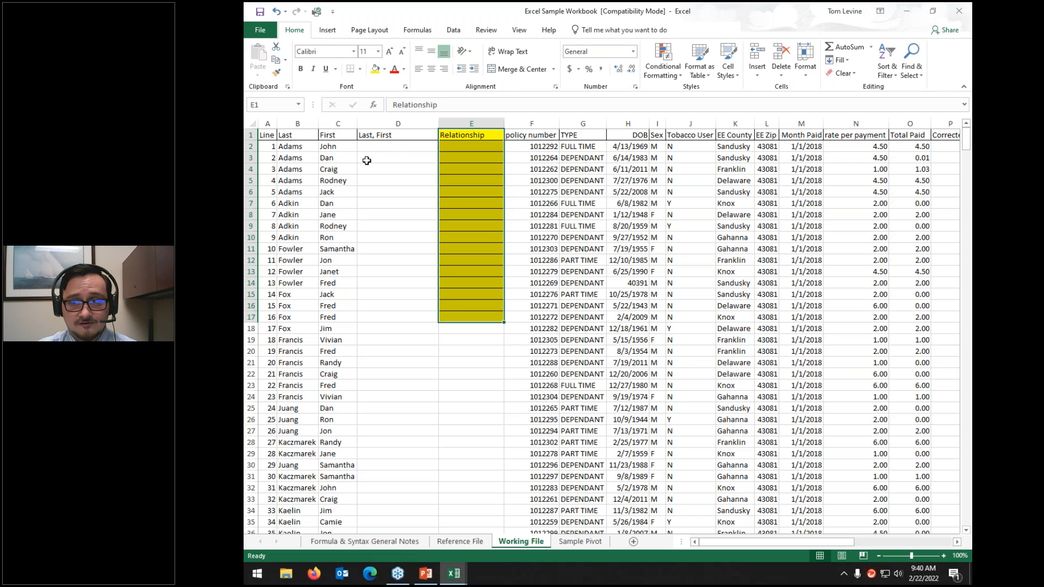
pyautogui.click(392, 150)
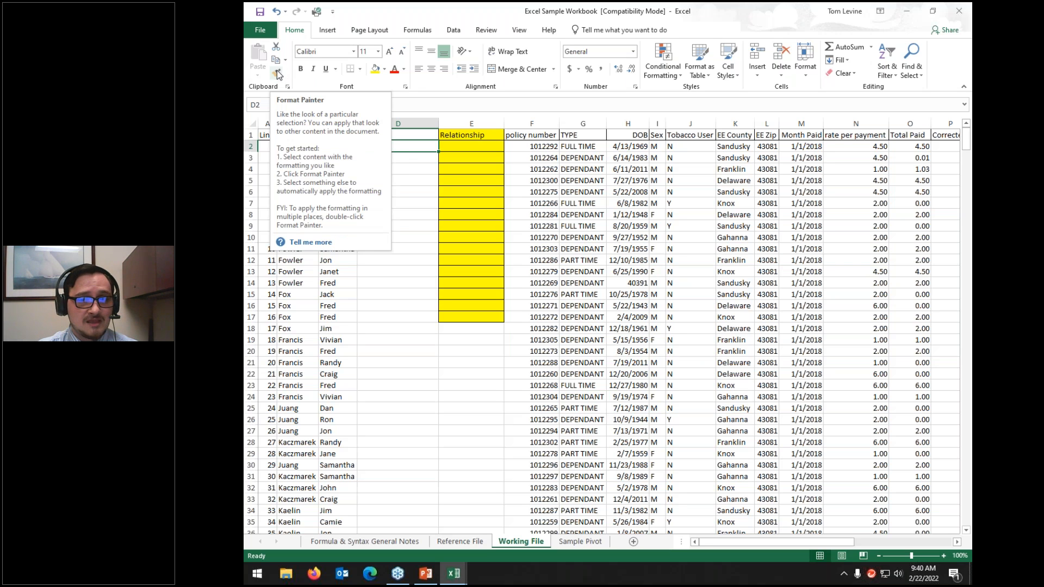
pyautogui.click(430, 205)
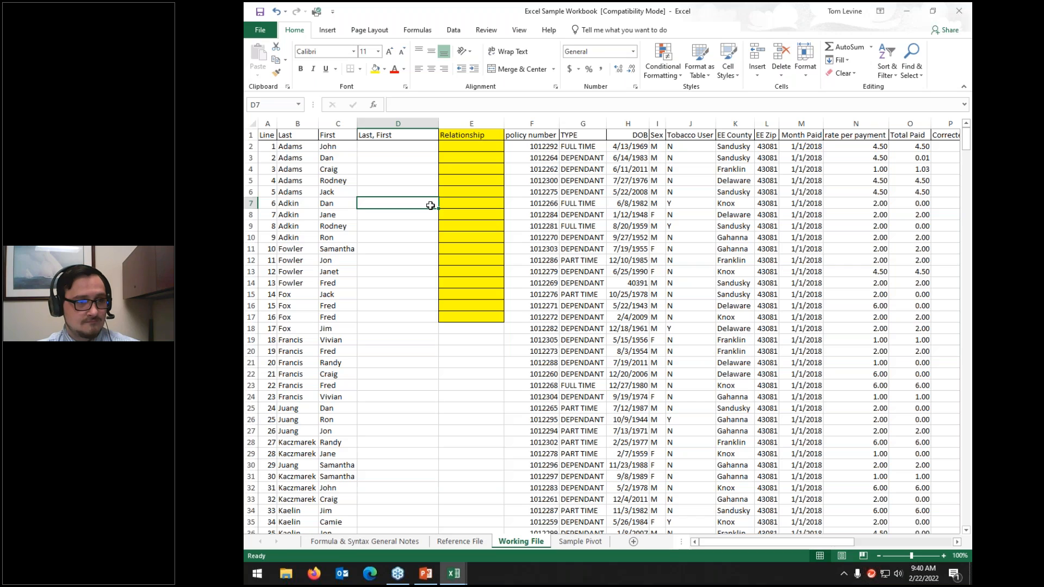
pyautogui.hotkey('ctrl', 'z')
pyautogui.hotkey('ctrl', 'z')
# Step: Leave cells D3 and E3 unedited and select the whole TYPE column G
pyautogui.click(424, 156)
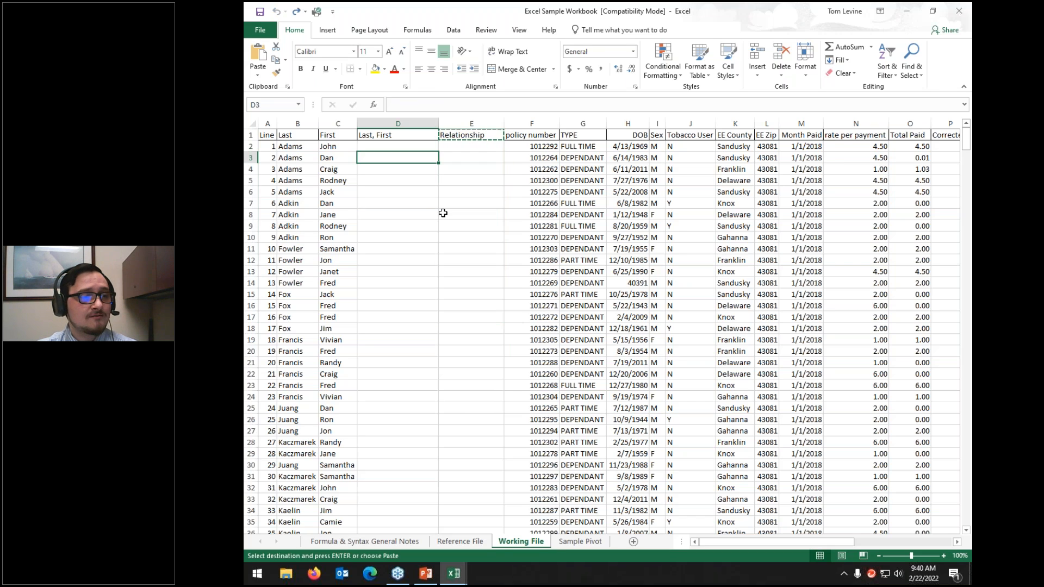
pyautogui.click(467, 156)
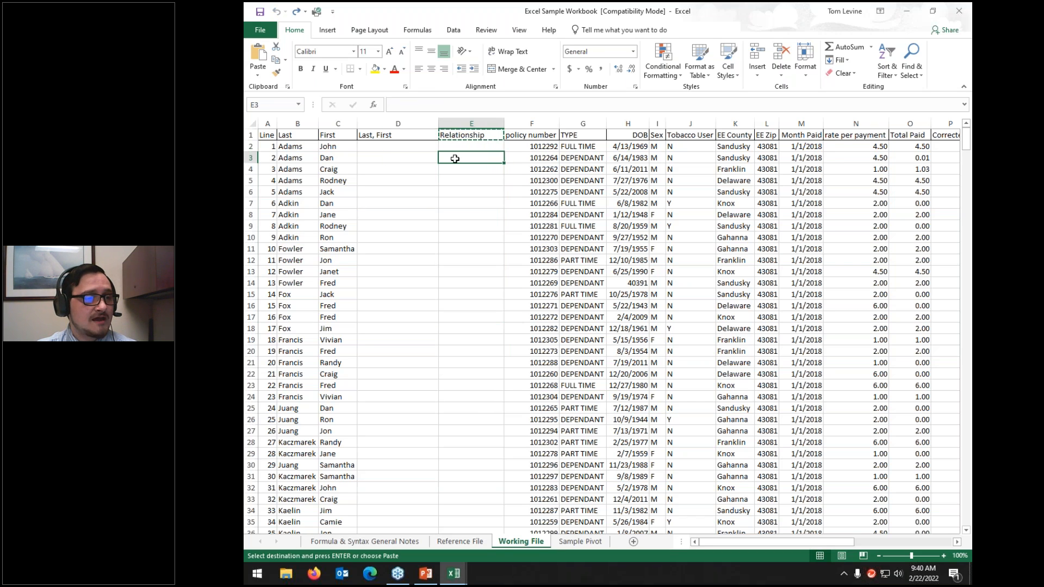
pyautogui.doubleClick(450, 157)
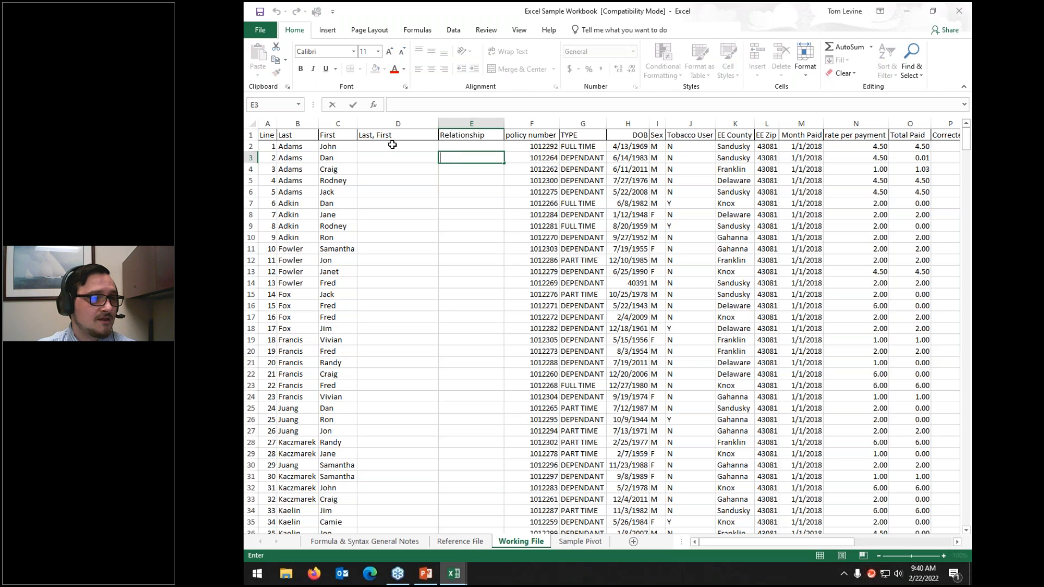
pyautogui.click(577, 170)
pyautogui.click(590, 121)
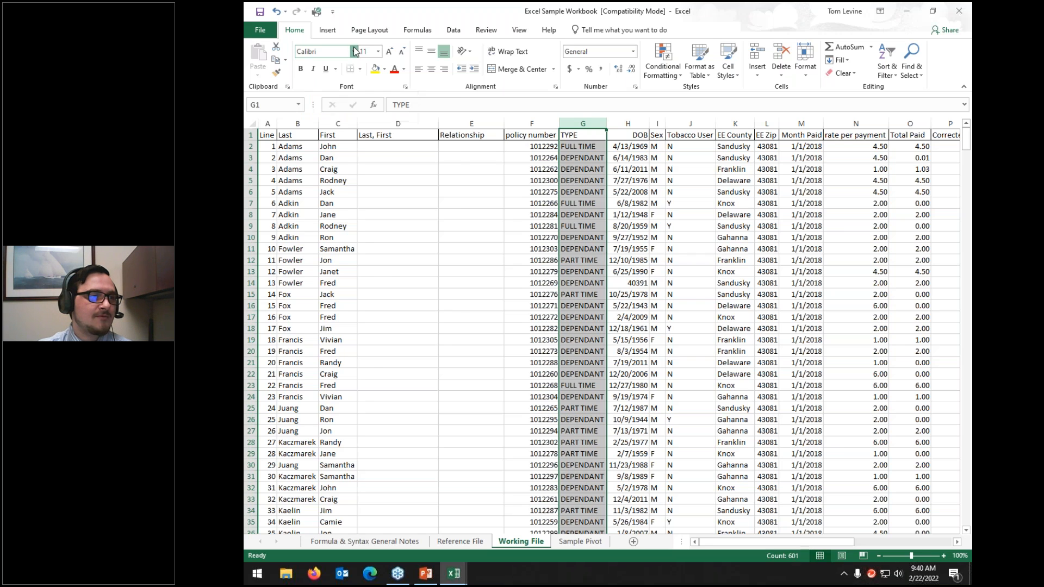
# Step: Set column G to Arial size 18, after briefly trying size 26
pyautogui.click(353, 51)
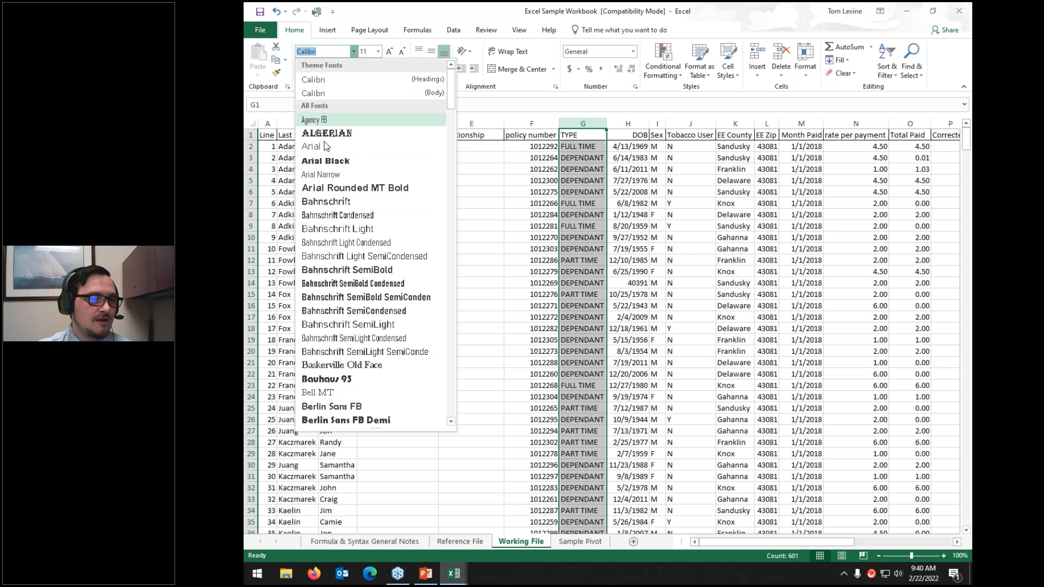
pyautogui.click(324, 146)
pyautogui.click(379, 51)
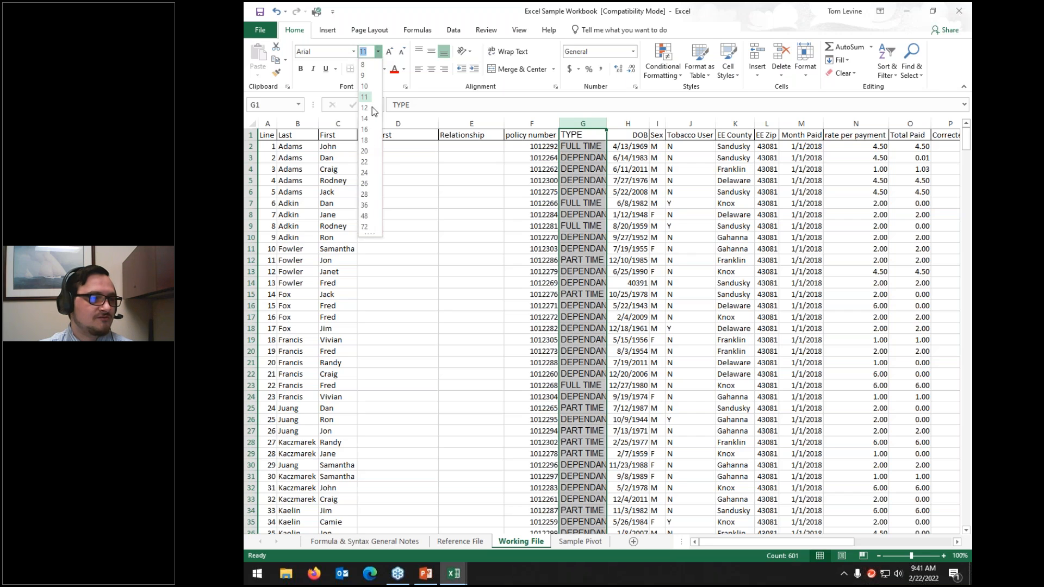
pyautogui.click(365, 140)
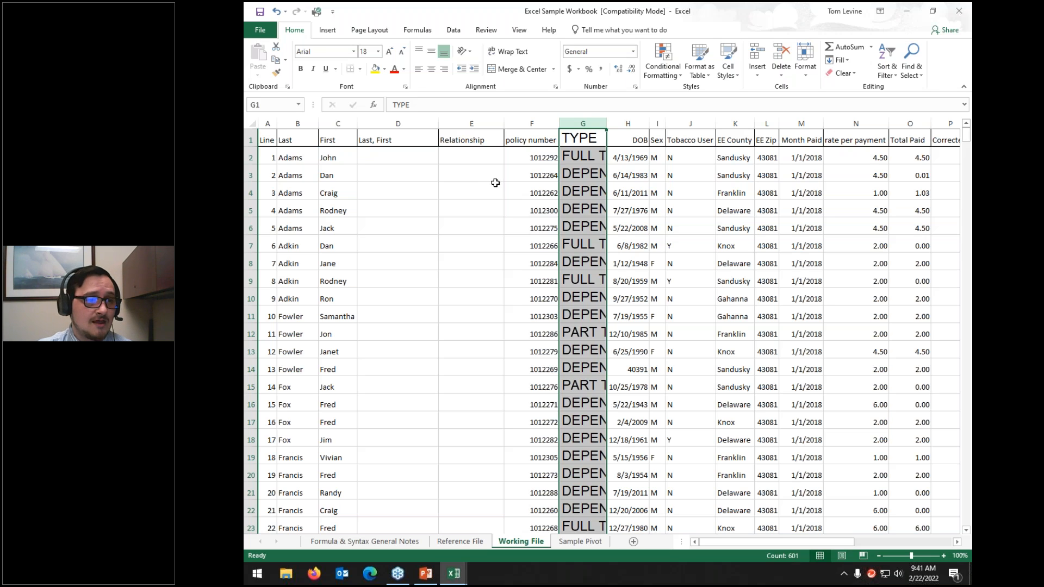
pyautogui.click(378, 51)
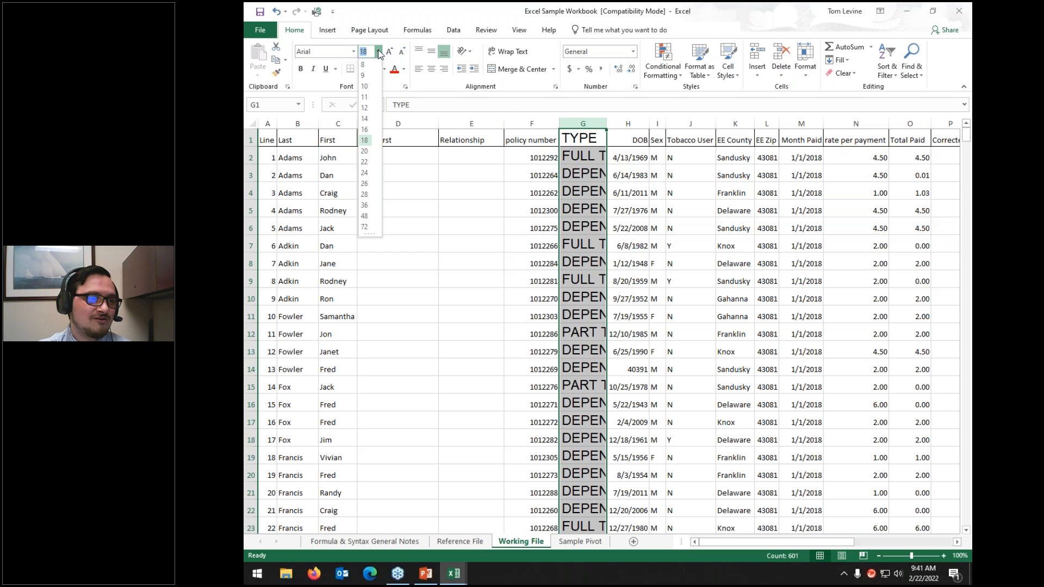
pyautogui.click(365, 184)
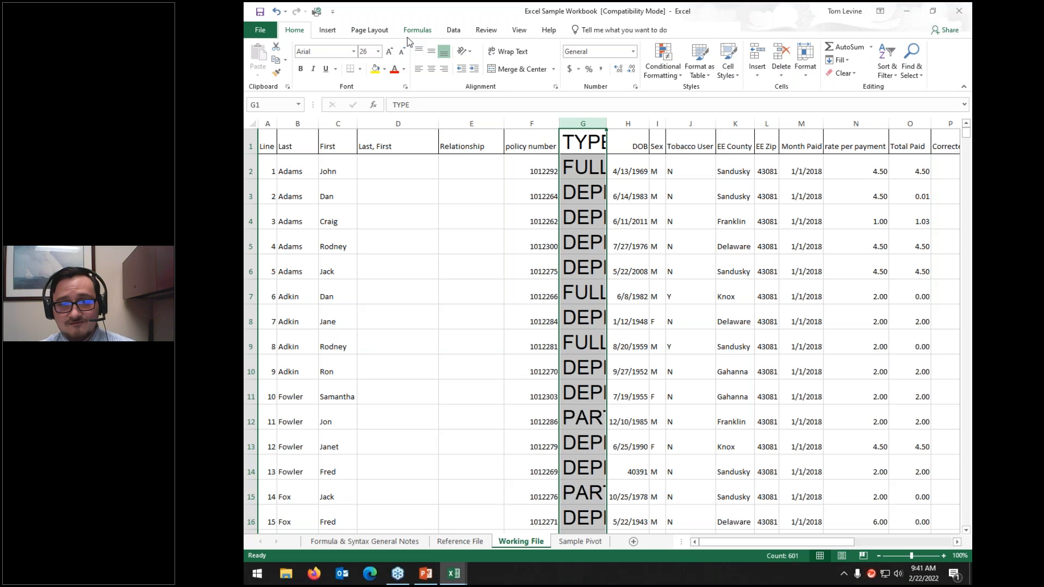
pyautogui.click(363, 51)
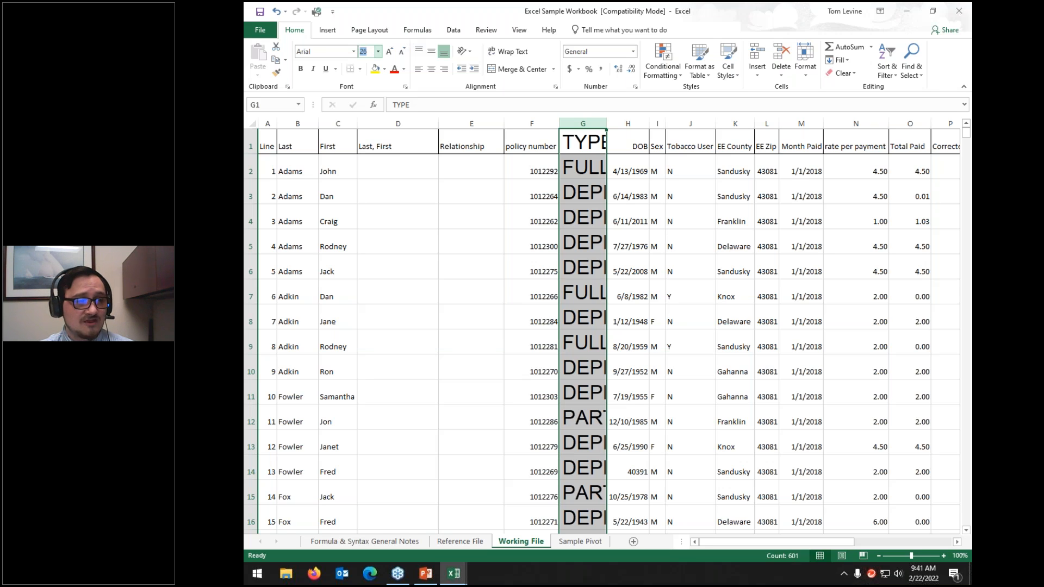
pyautogui.write('18')
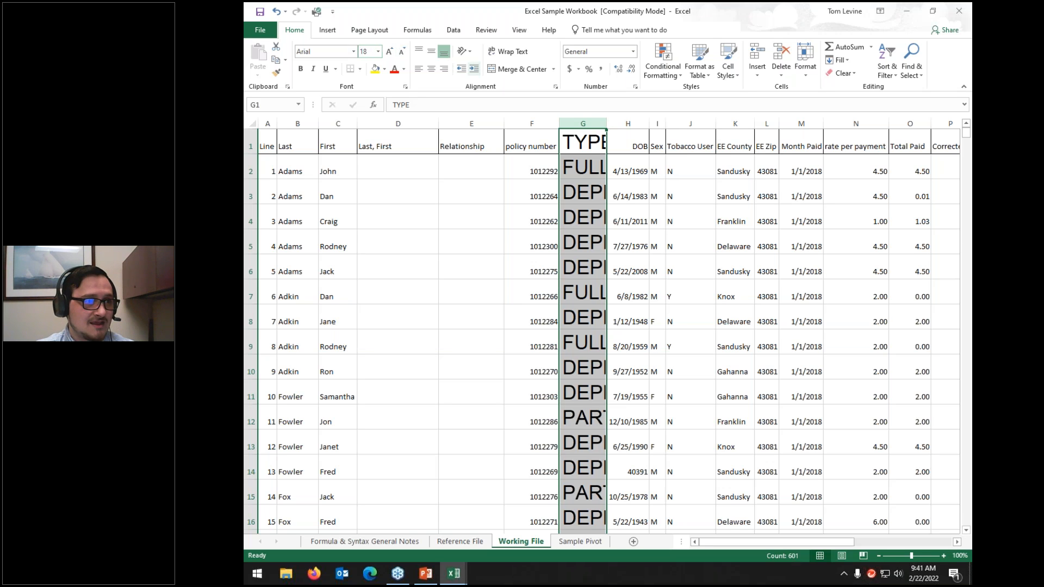
pyautogui.press('Return')
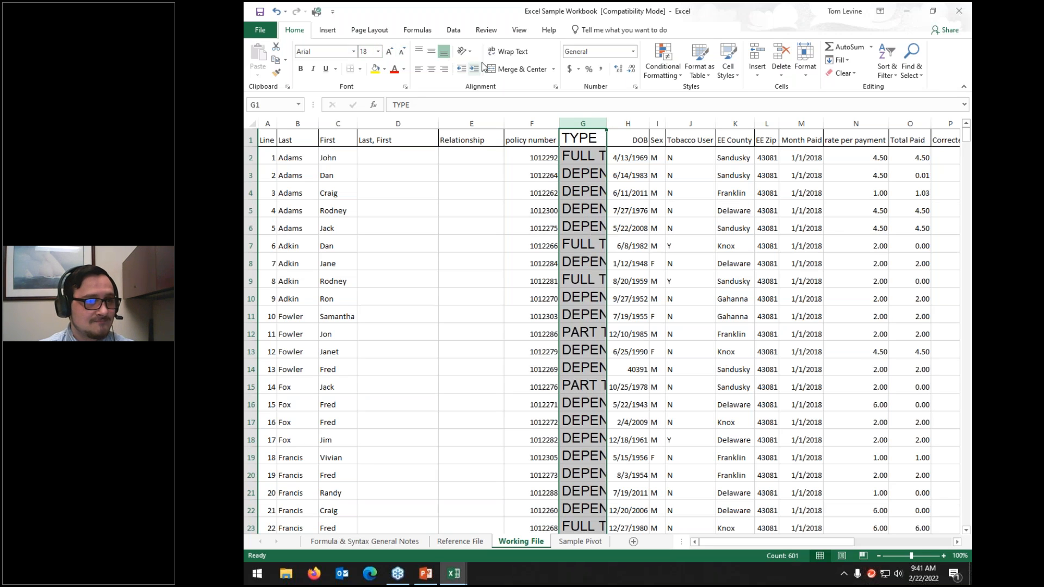
# Step: Shrink column G text to 11 point and toggle bold, italic and underline on and off
pyautogui.click(397, 53)
pyautogui.click(399, 54)
pyautogui.click(400, 55)
pyautogui.click(400, 55)
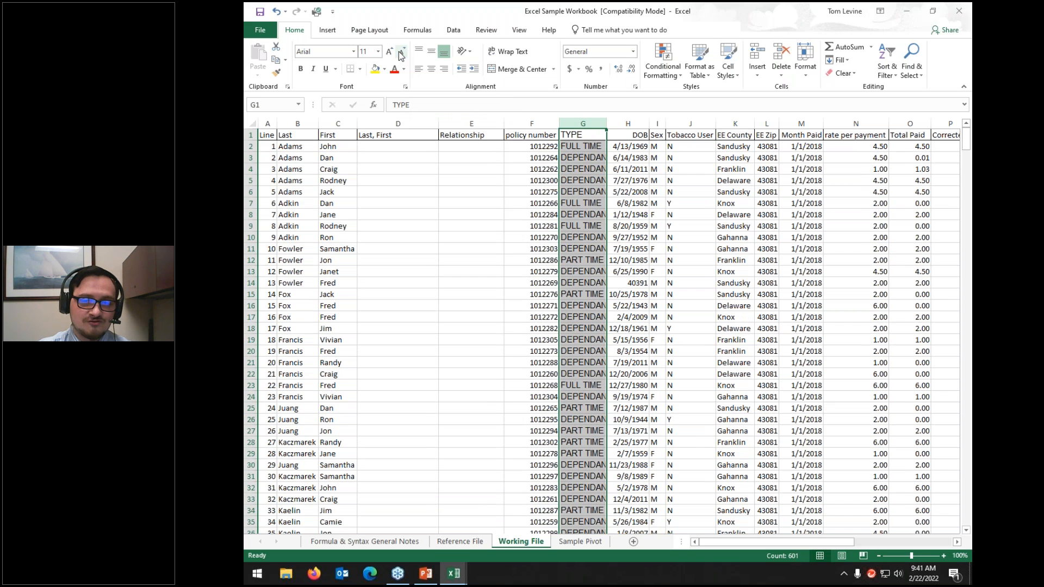
pyautogui.click(303, 71)
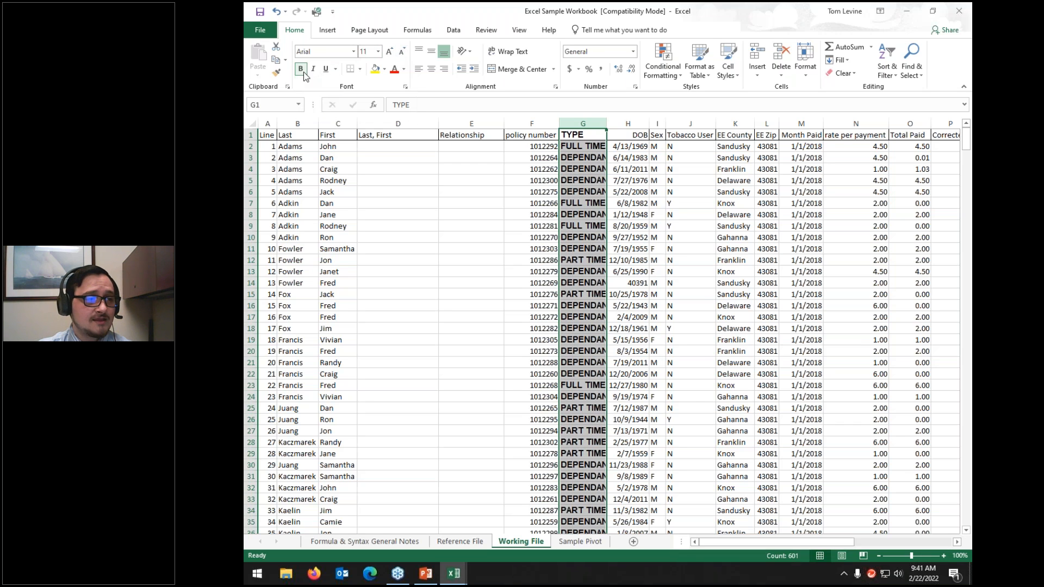
pyautogui.click(304, 71)
pyautogui.click(313, 69)
pyautogui.click(313, 69)
pyautogui.click(326, 69)
pyautogui.click(325, 69)
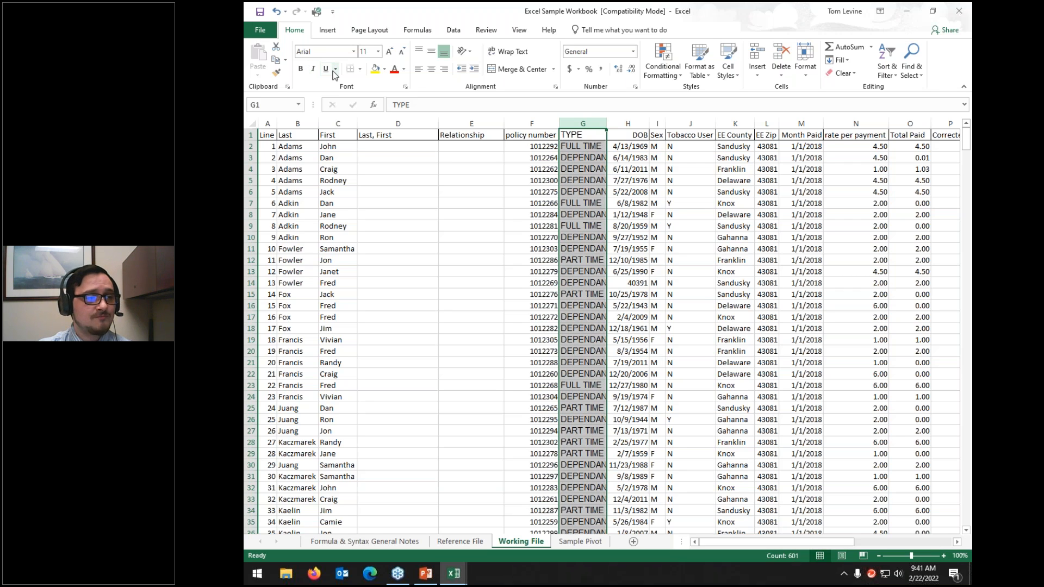
# Step: Apply a double underline to column G, then remove it
pyautogui.click(336, 69)
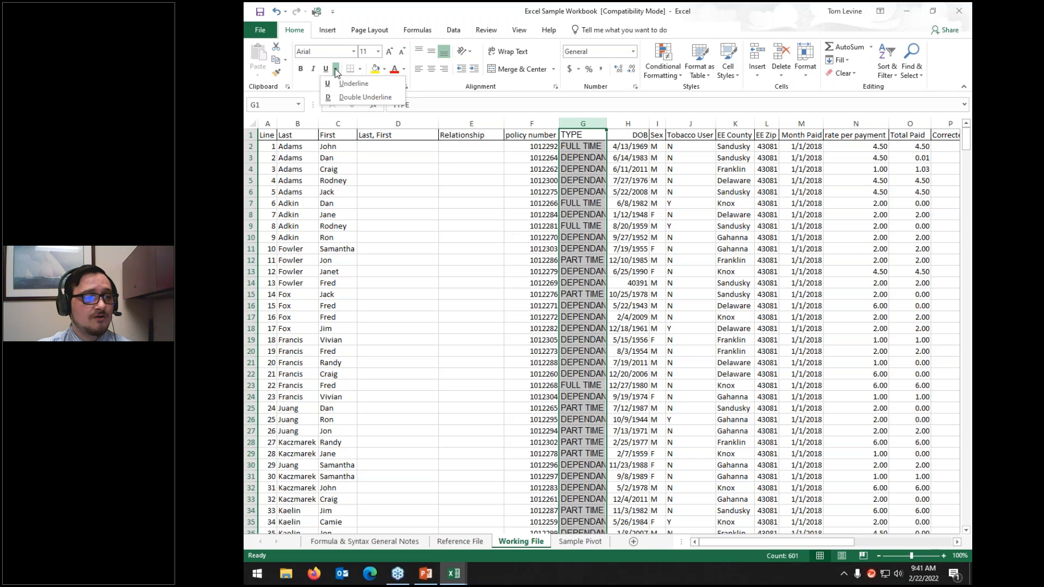
pyautogui.click(348, 97)
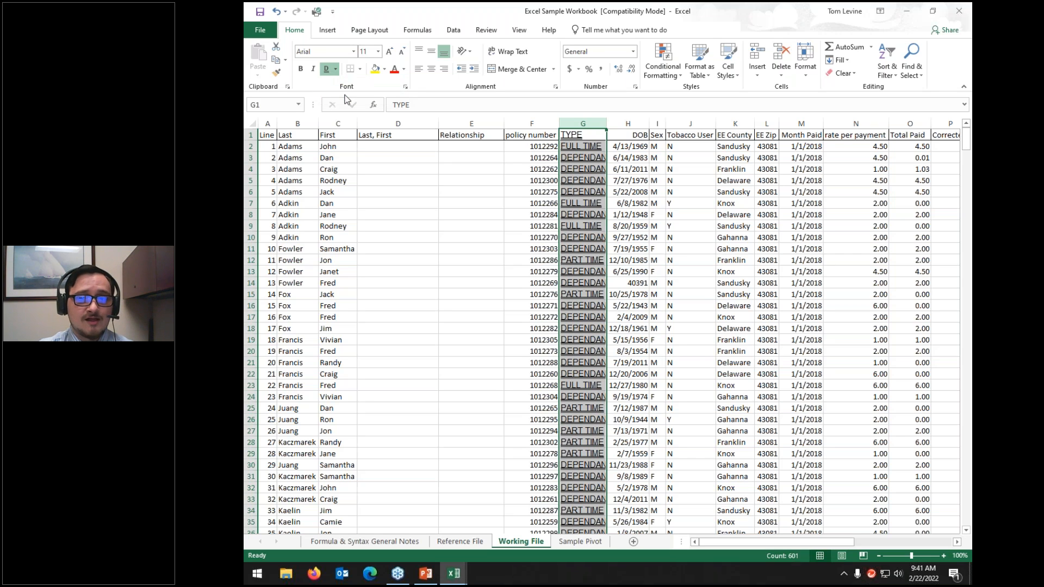
pyautogui.click(336, 69)
pyautogui.click(338, 98)
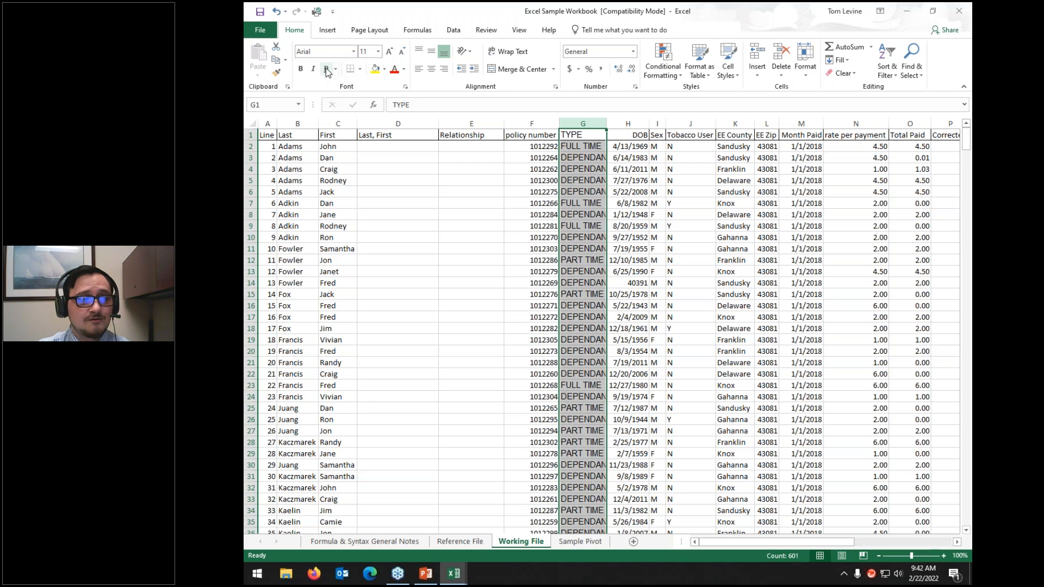
pyautogui.click(360, 70)
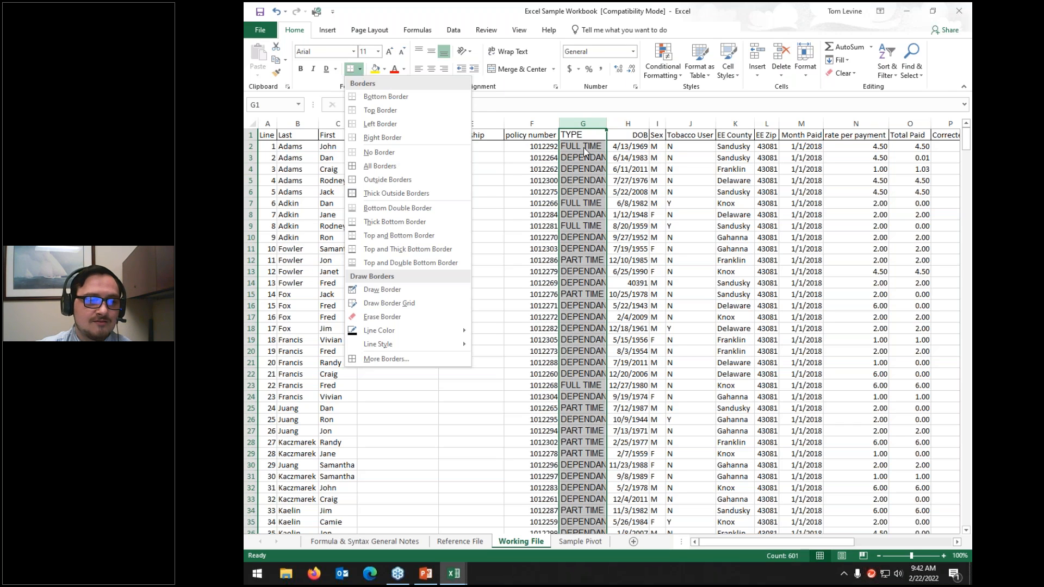
pyautogui.click(604, 173)
pyautogui.moveTo(398, 158); pyautogui.dragTo(495, 304)
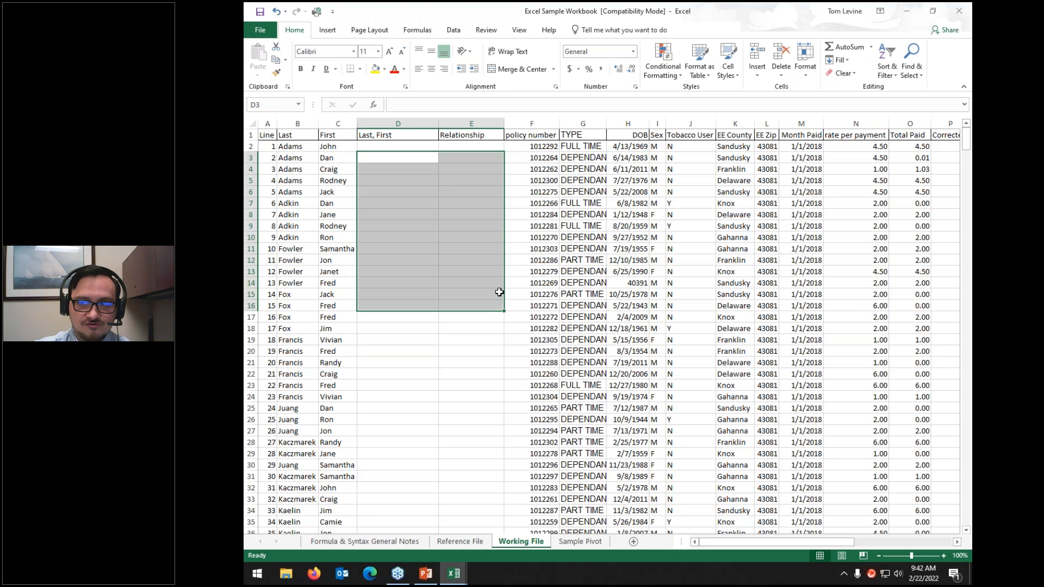
pyautogui.click(401, 135)
pyautogui.moveTo(455, 135); pyautogui.dragTo(627, 137)
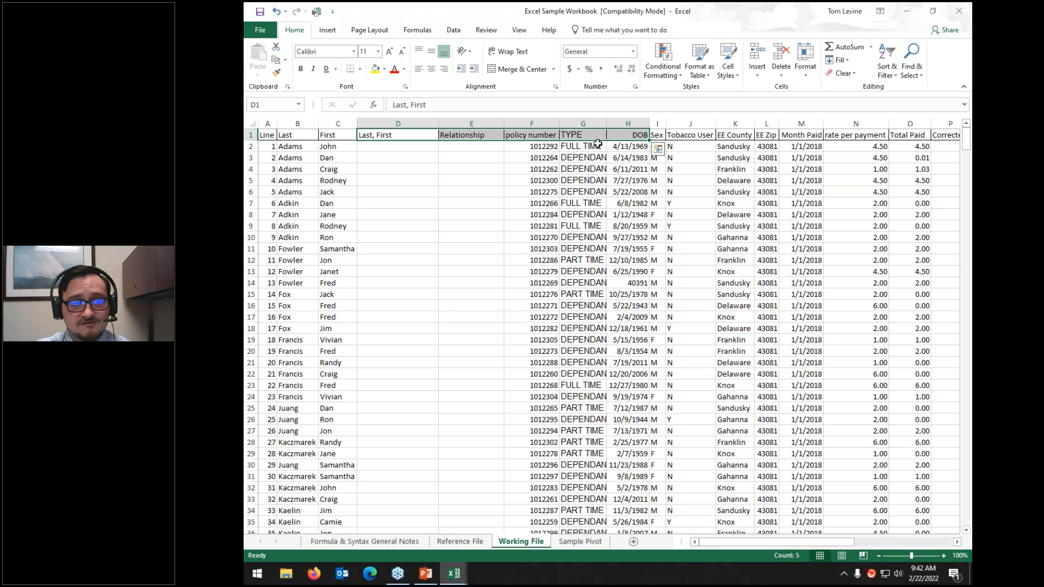
pyautogui.click(469, 150)
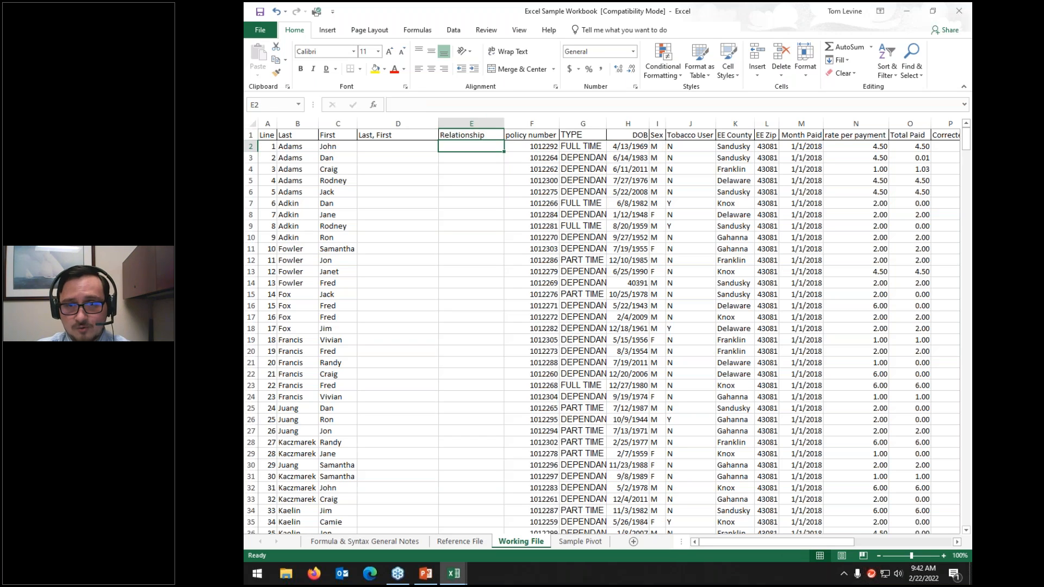
pyautogui.moveTo(391, 146); pyautogui.dragTo(533, 295)
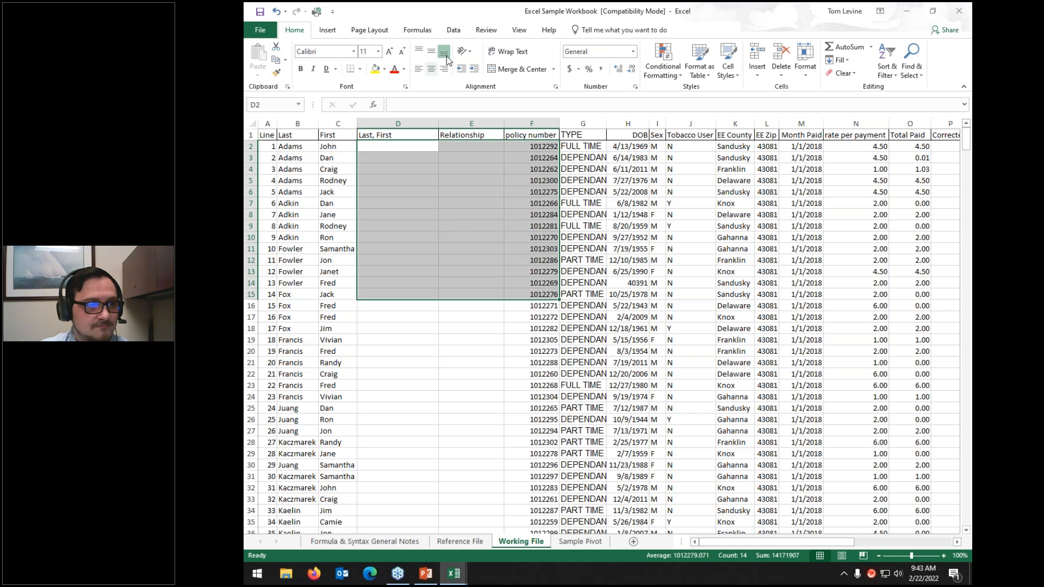
# Step: Fill cell F9 yellow, then preview several green shades in the More Colors picker
pyautogui.click(511, 224)
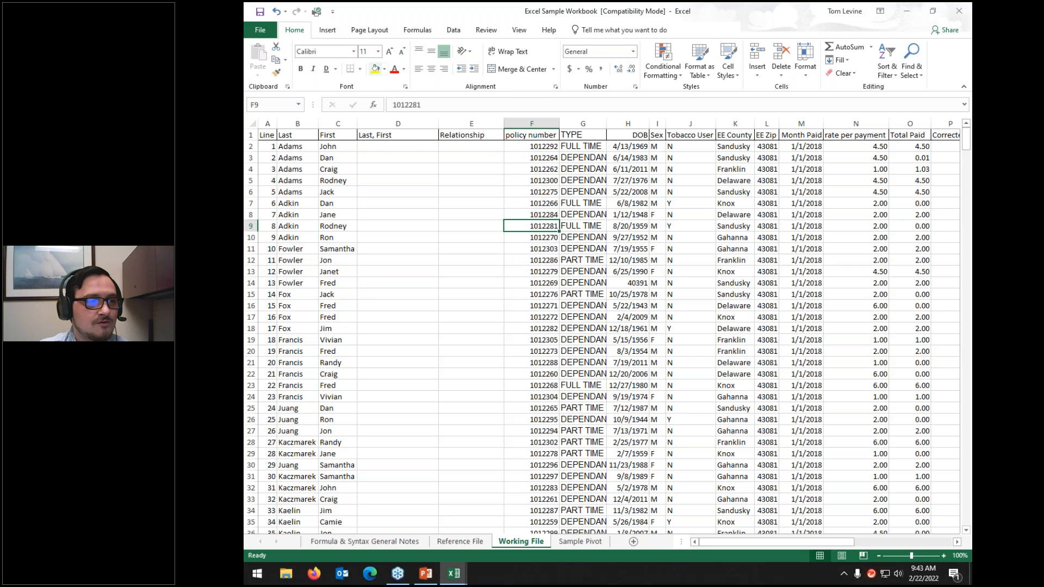
pyautogui.click(375, 69)
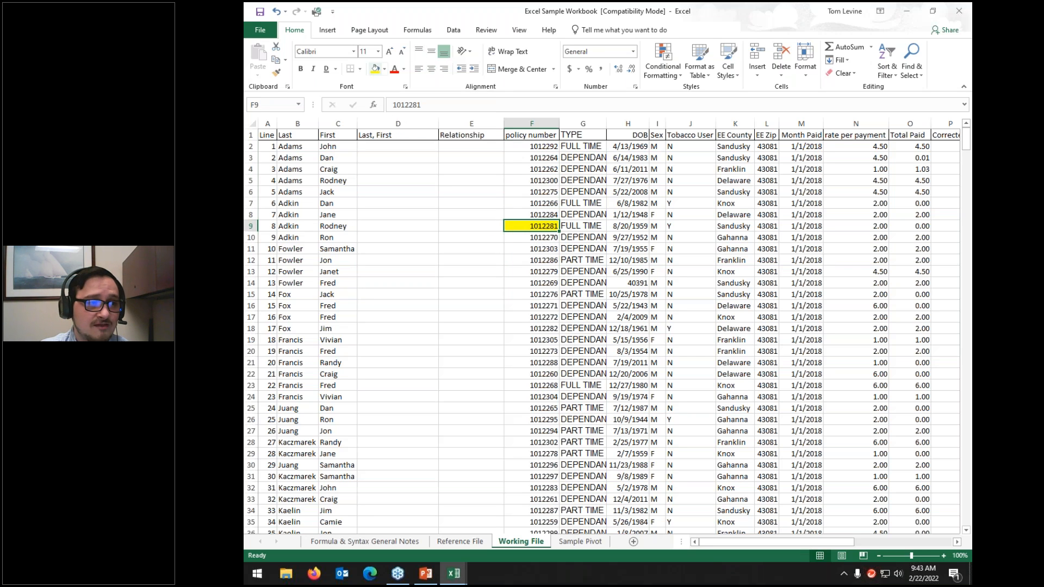
pyautogui.click(386, 72)
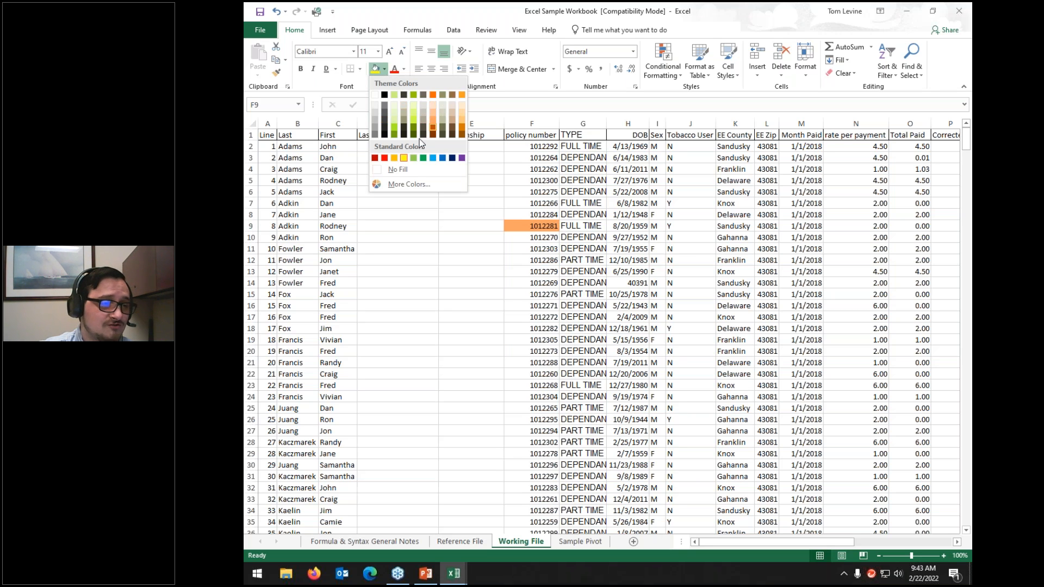
pyautogui.click(399, 184)
pyautogui.click(640, 250)
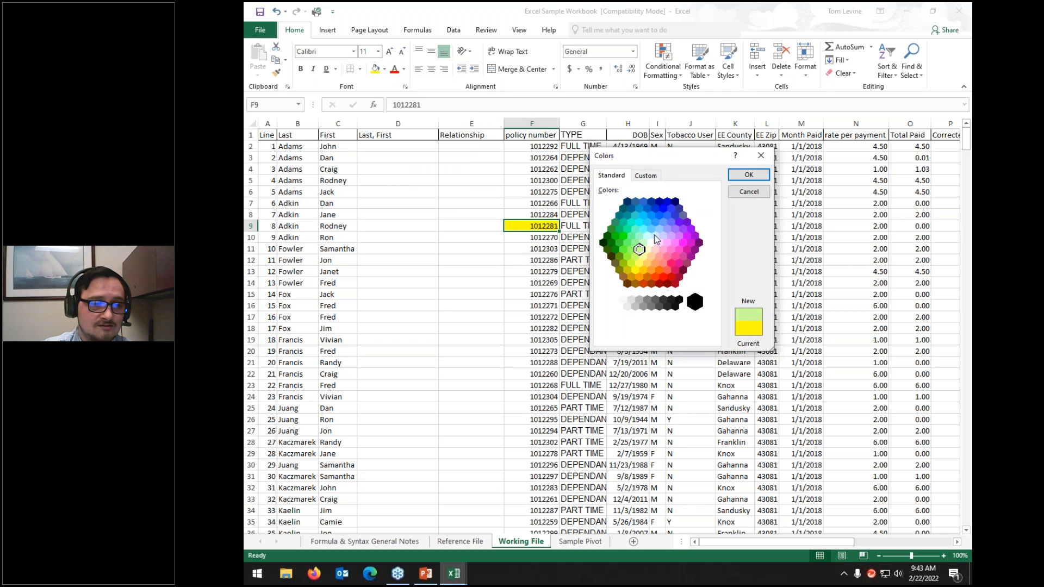
pyautogui.click(652, 260)
pyautogui.click(620, 243)
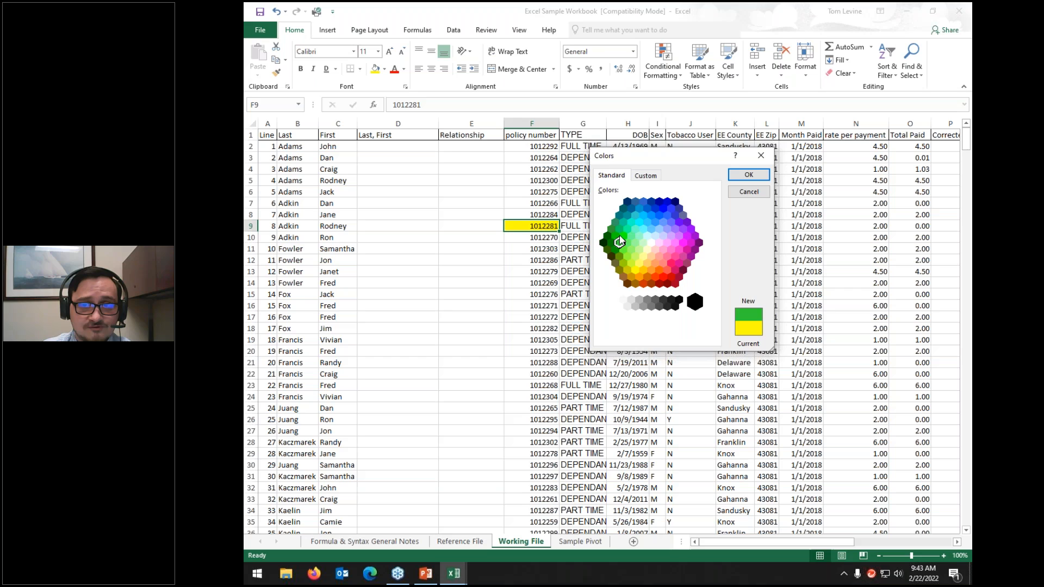
pyautogui.click(630, 251)
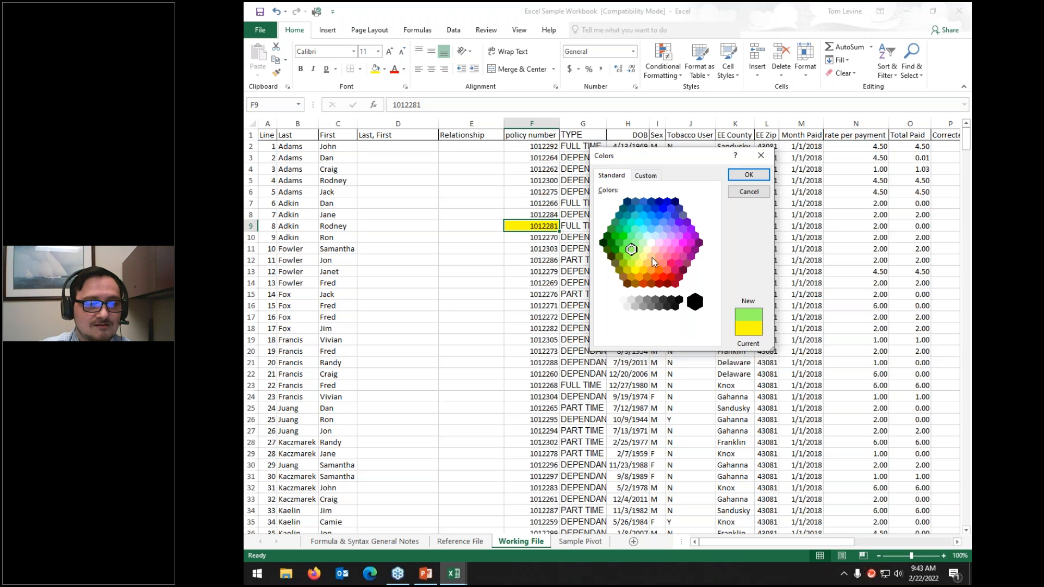
# Step: Mix a custom light blue (RGB 126, 227, 238) and apply it to F9
pyautogui.click(654, 177)
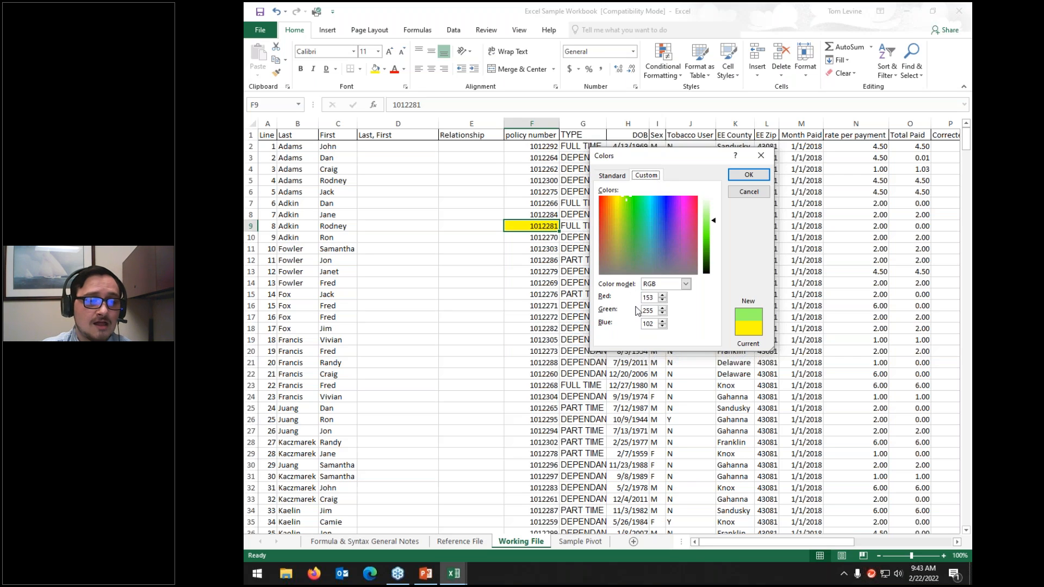
pyautogui.click(655, 297)
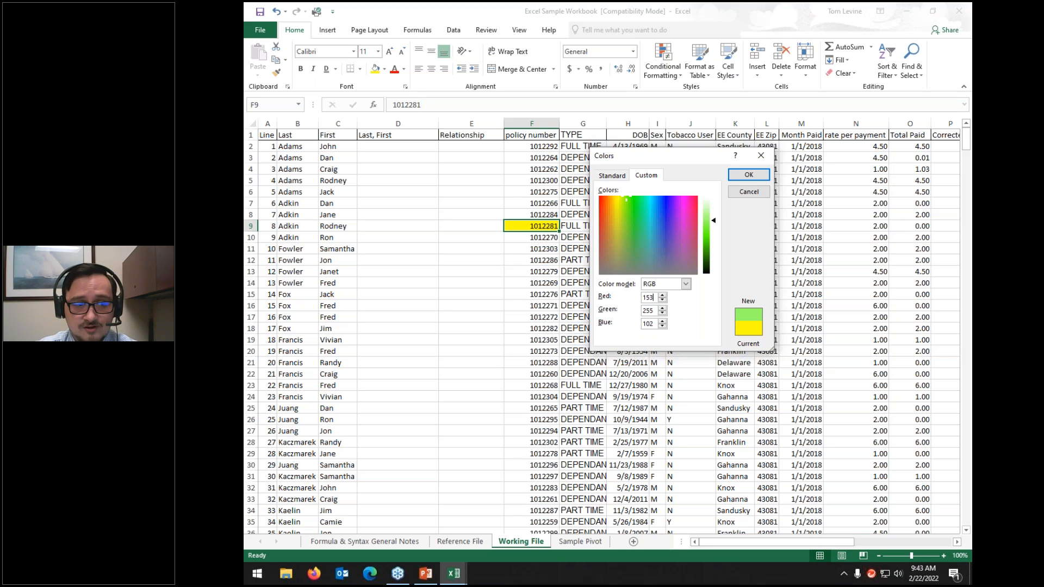
pyautogui.click(637, 226)
pyautogui.moveTo(713, 222); pyautogui.dragTo(715, 223)
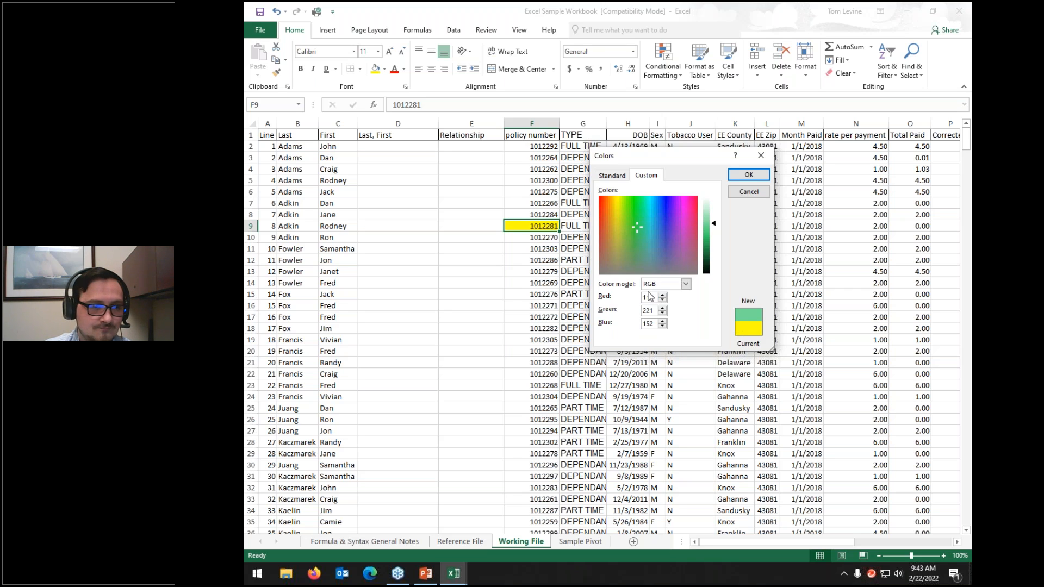
pyautogui.click(650, 214)
pyautogui.moveTo(714, 223); pyautogui.dragTo(714, 219)
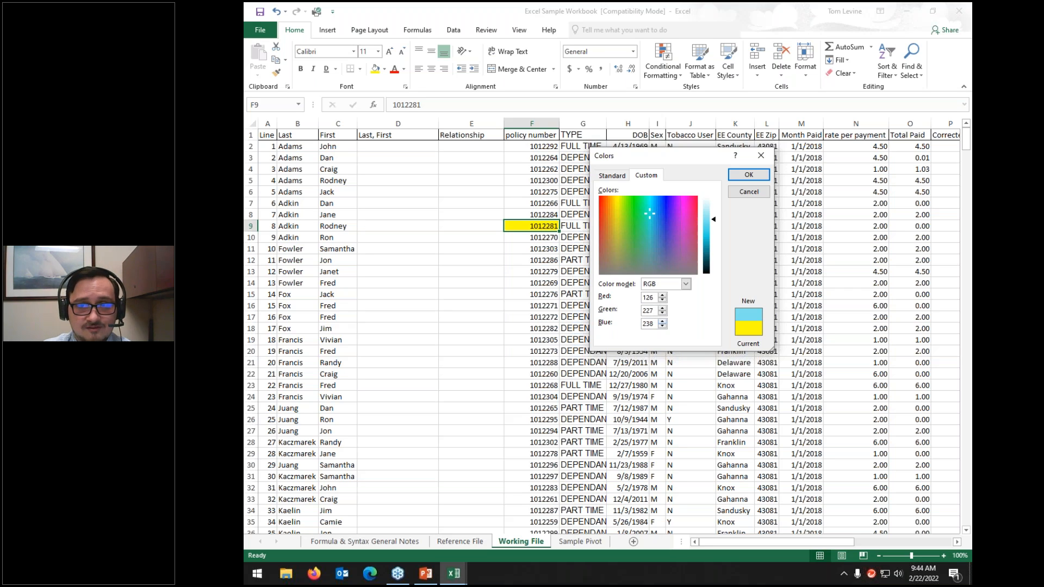
pyautogui.click(749, 175)
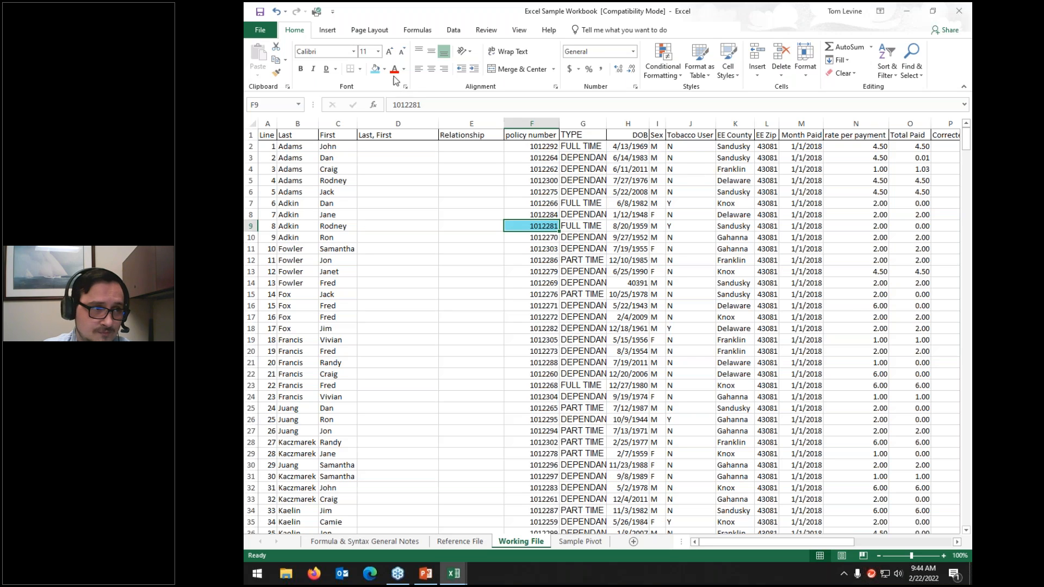
# Step: Fill F9 with Light Turquoise and check the result
pyautogui.click(385, 70)
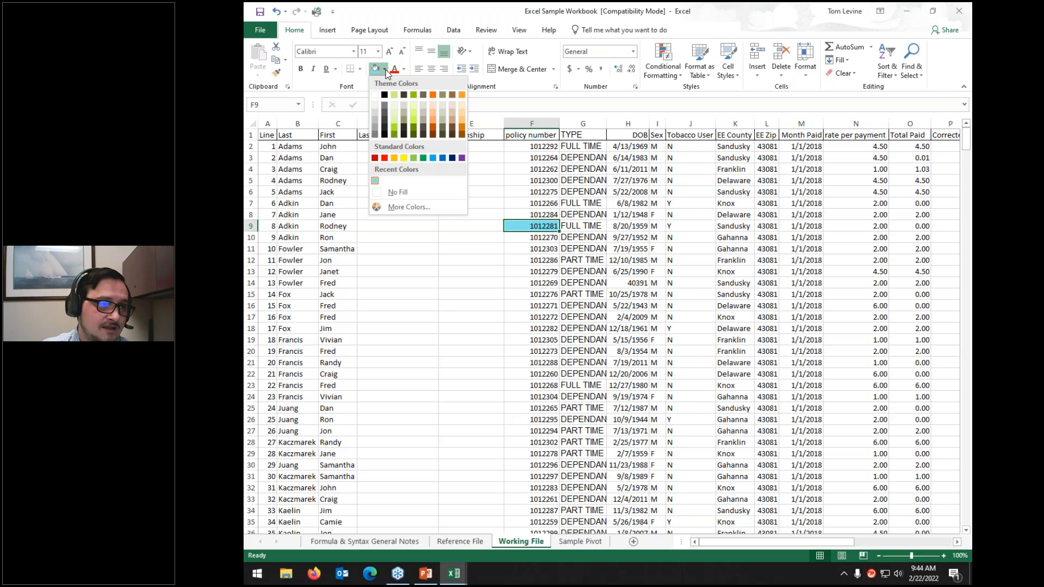
pyautogui.click(375, 180)
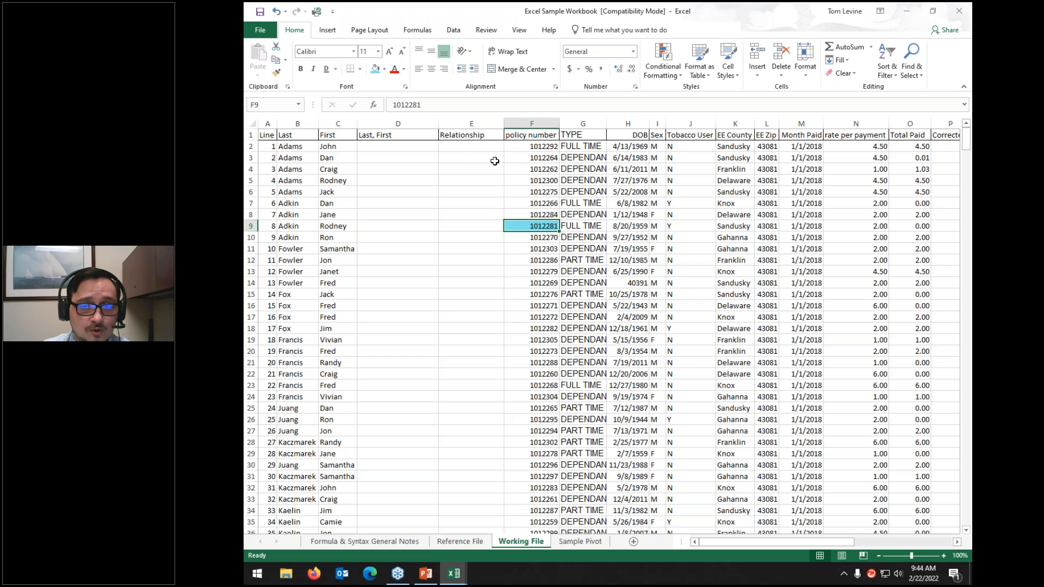
pyautogui.click(503, 179)
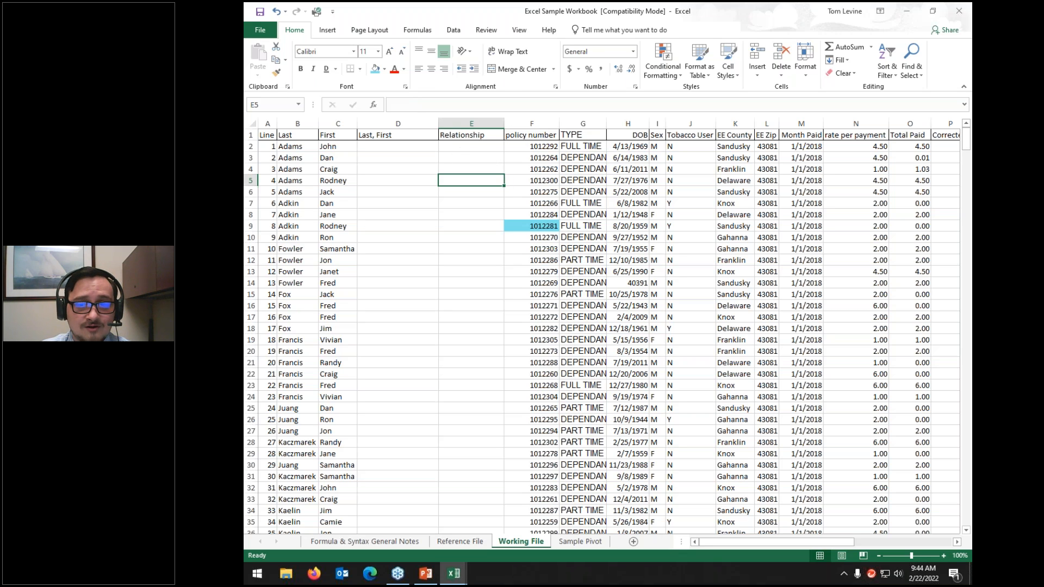
pyautogui.click(535, 226)
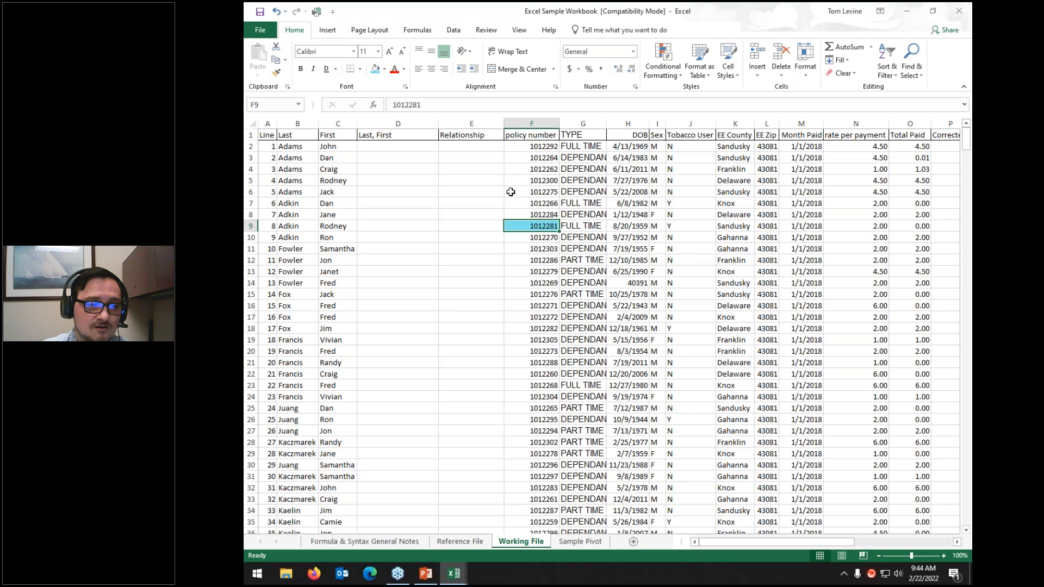
# Step: Reapply the custom light blue to F9, then return it to yellow from recent colours
pyautogui.click(385, 70)
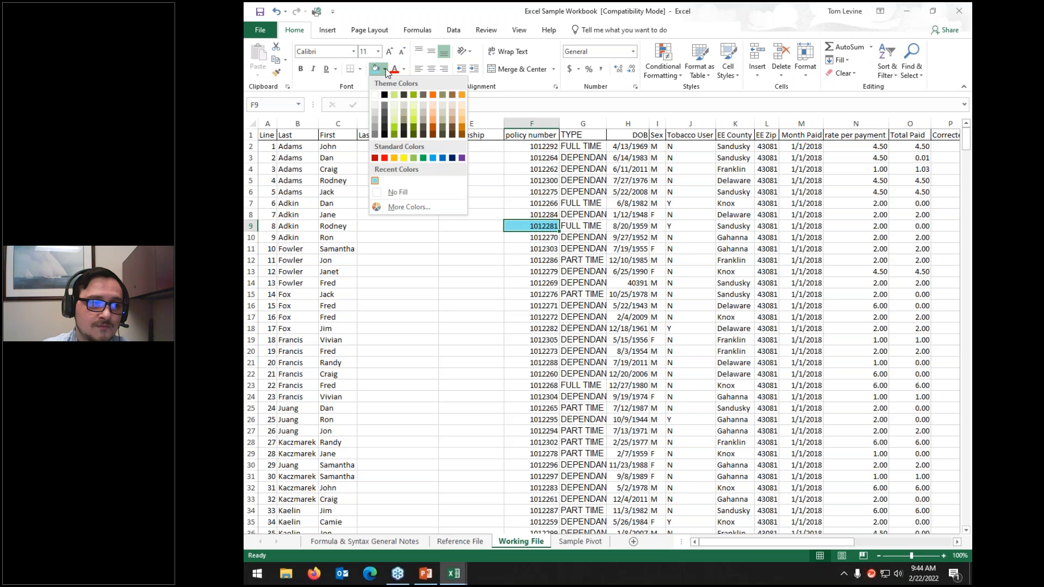
pyautogui.click(405, 205)
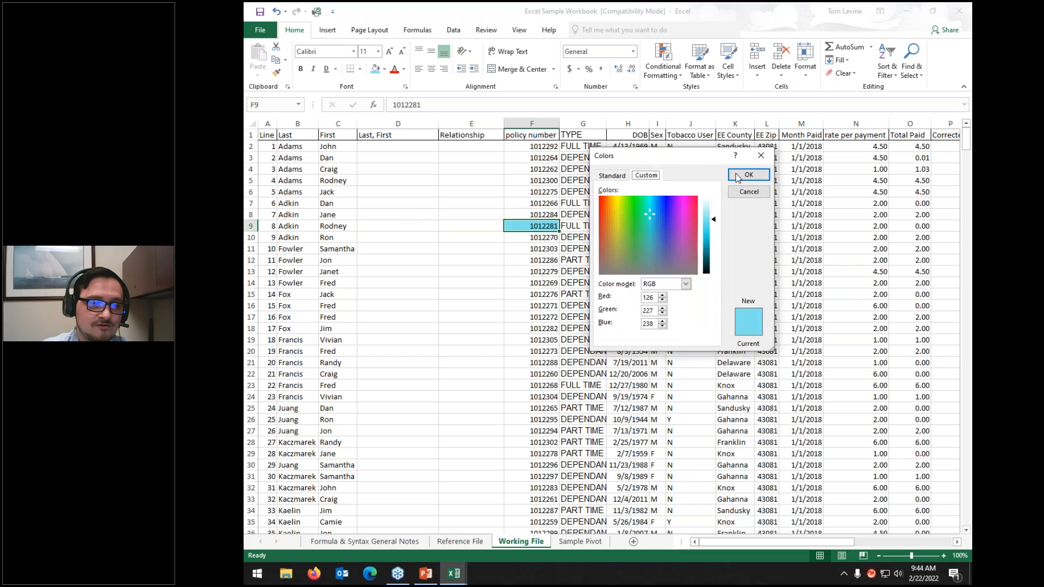
pyautogui.click(740, 175)
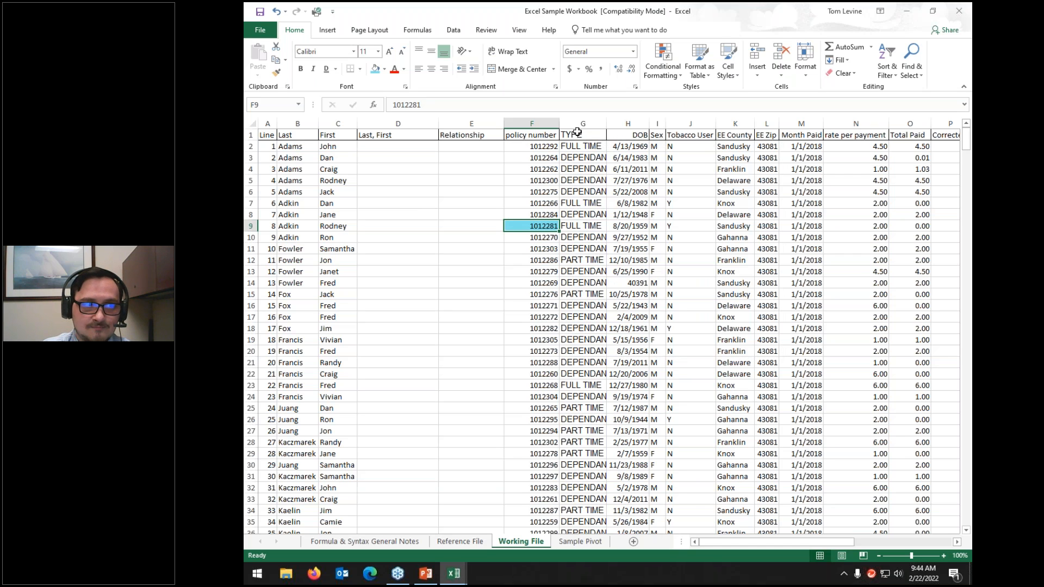
pyautogui.click(385, 69)
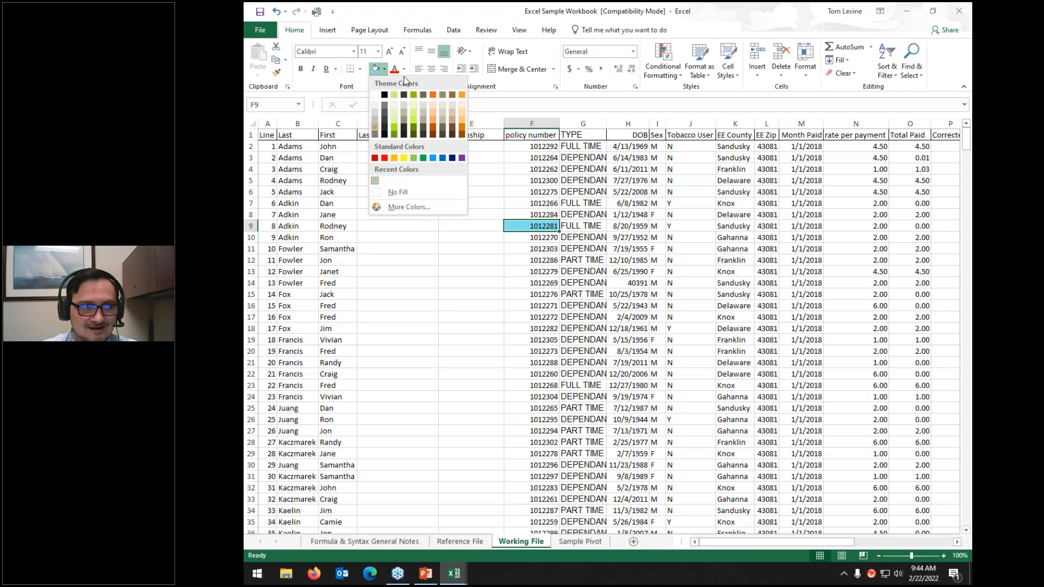
pyautogui.click(422, 113)
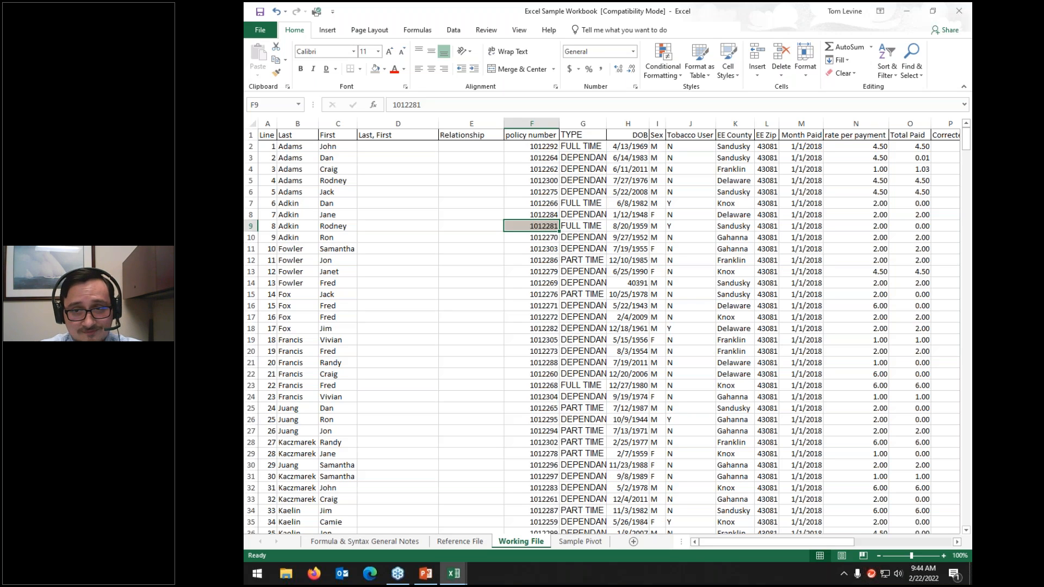
pyautogui.click(510, 190)
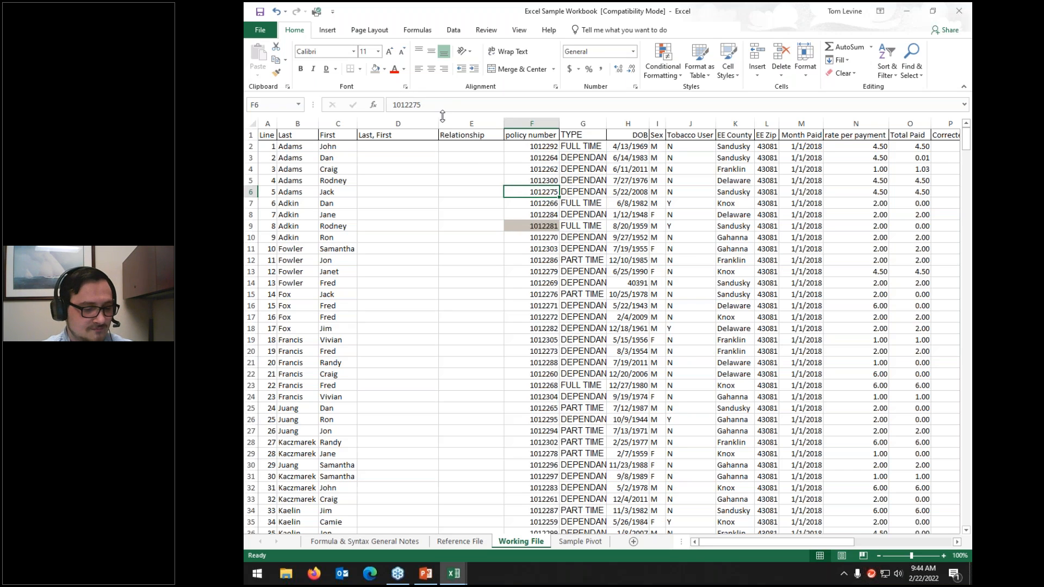
pyautogui.press('Down')
pyautogui.press('Down')
pyautogui.press('Down')
# Step: Undo F9's yellow fill and set the text colour to automatic black
pyautogui.hotkey('ctrl', 'z')
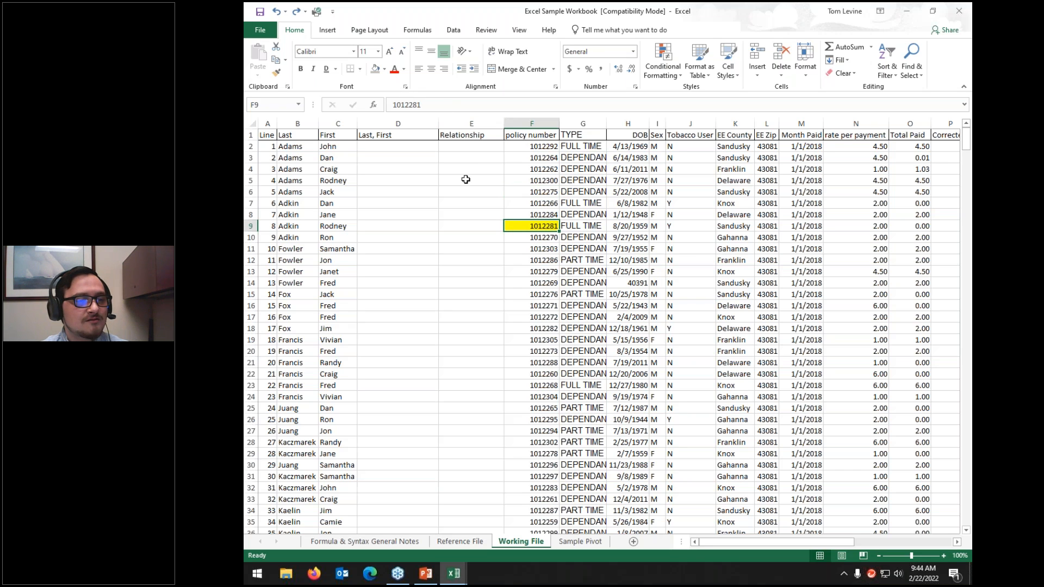
pyautogui.hotkey('ctrl', 'z')
pyautogui.click(466, 180)
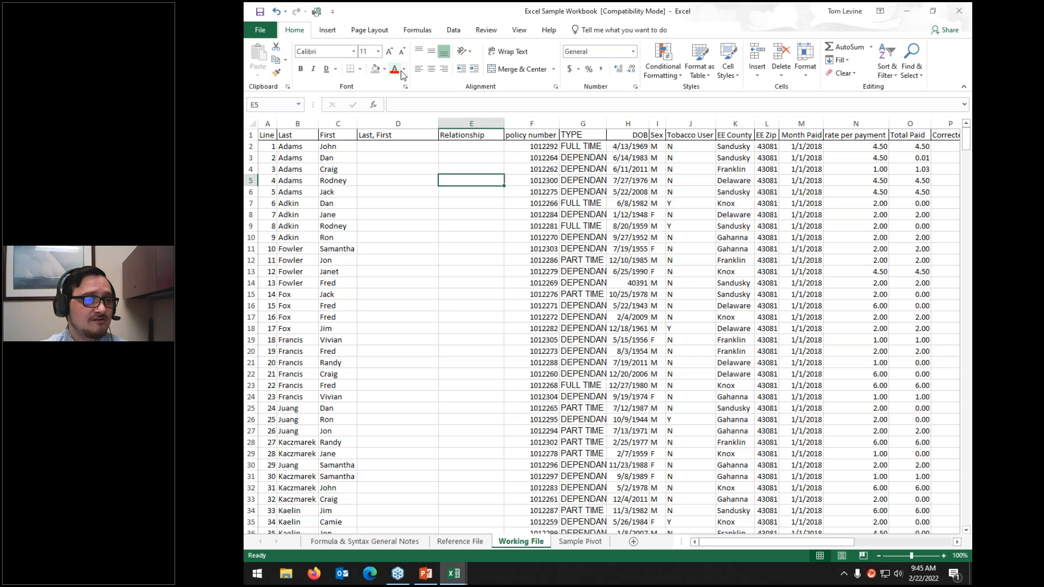
pyautogui.click(404, 70)
pyautogui.click(403, 85)
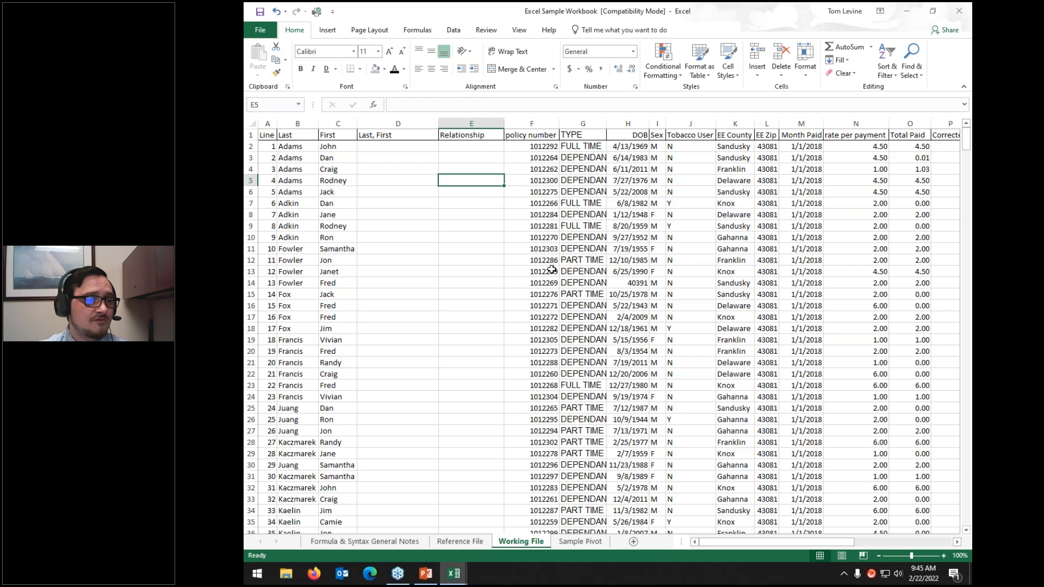
# Step: Colour column F's policy numbers light blue, then return them to automatic black
pyautogui.click(532, 124)
pyautogui.click(405, 70)
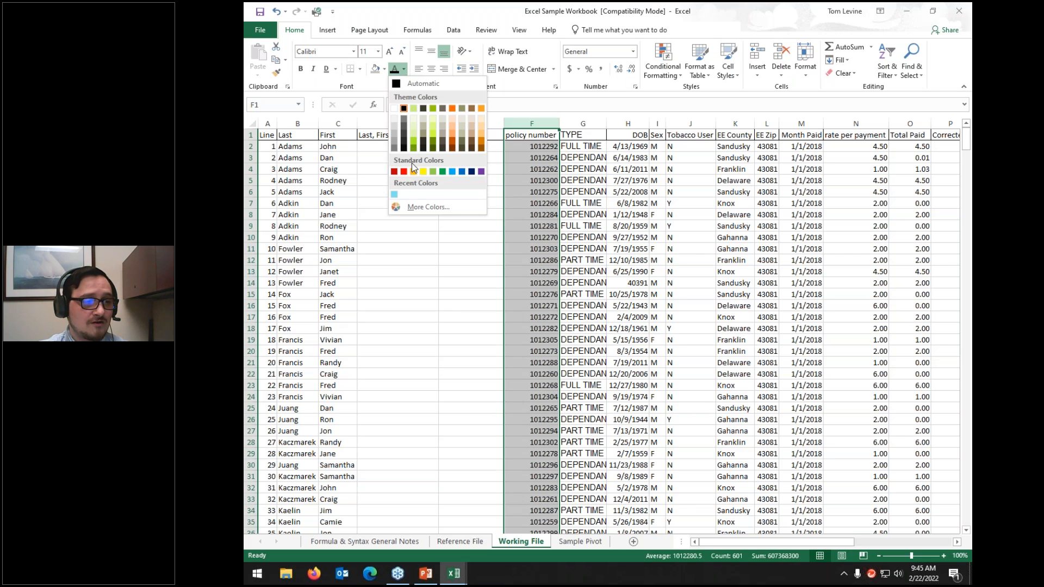
pyautogui.click(396, 194)
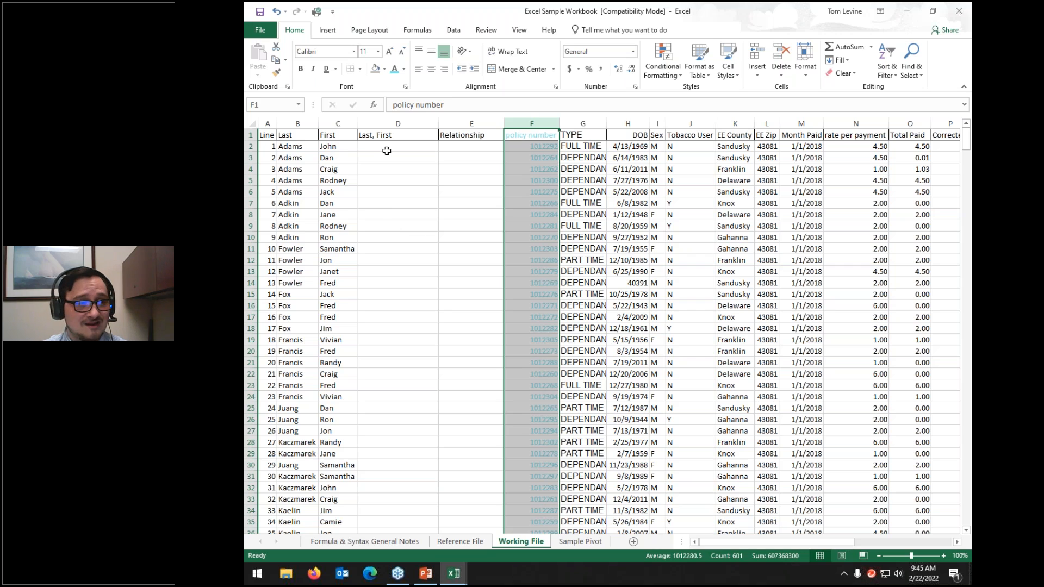
pyautogui.click(405, 71)
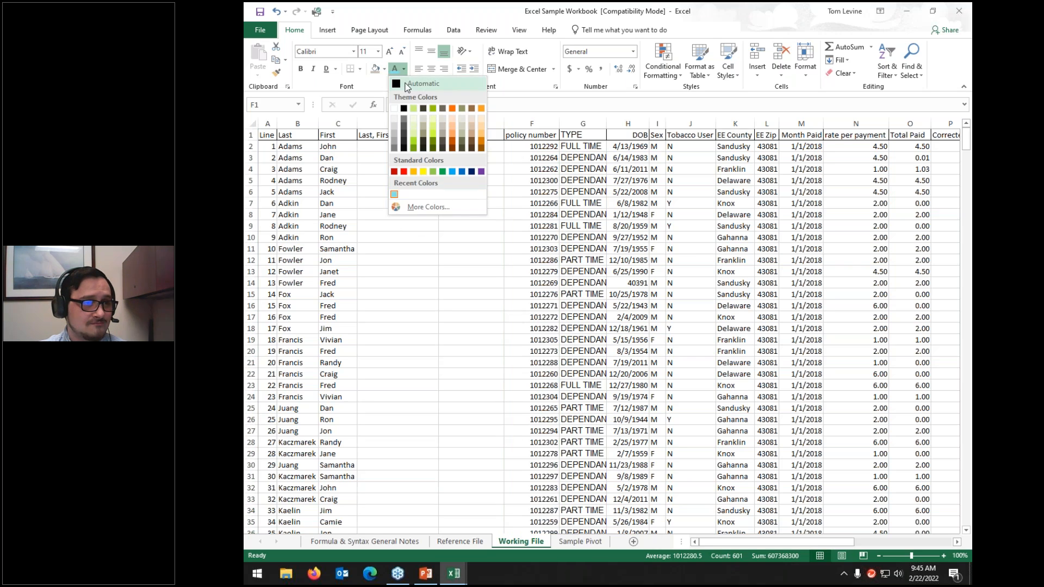
pyautogui.click(419, 96)
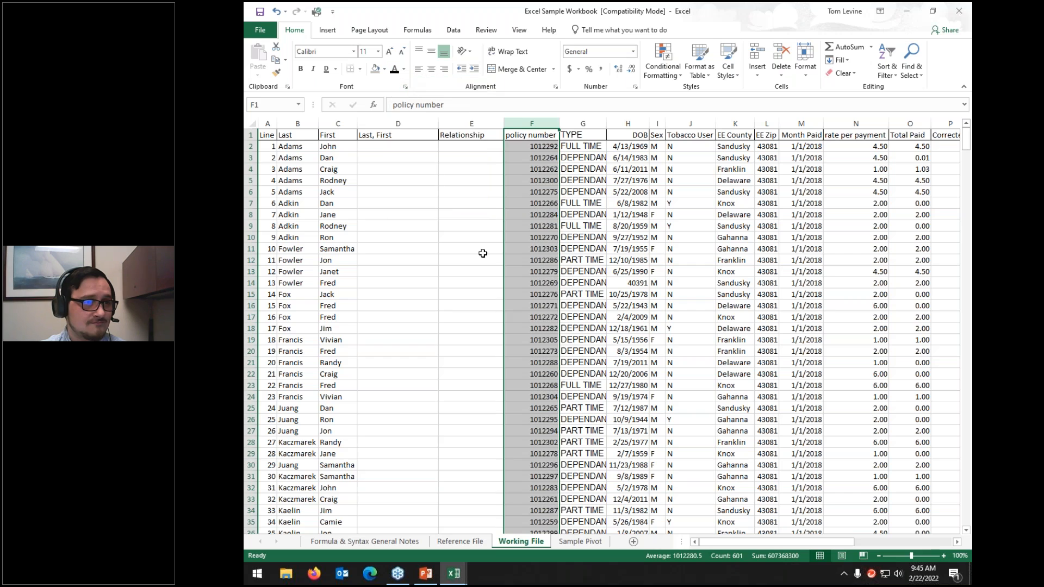
pyautogui.click(583, 124)
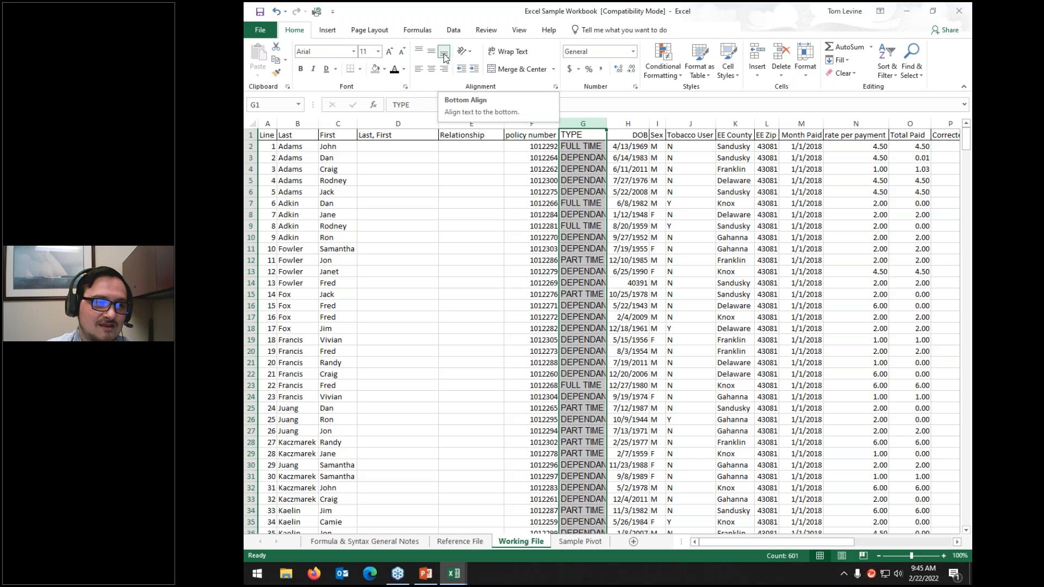
# Step: Top-align and centre column G's TYPE values, widening the column to fit DEPENDANT
pyautogui.click(418, 53)
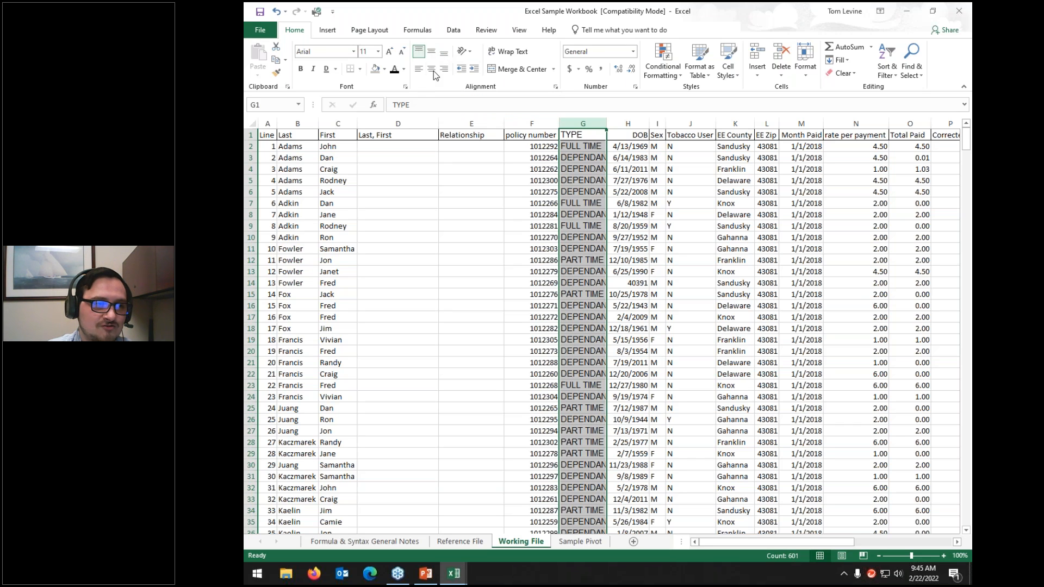
pyautogui.click(433, 71)
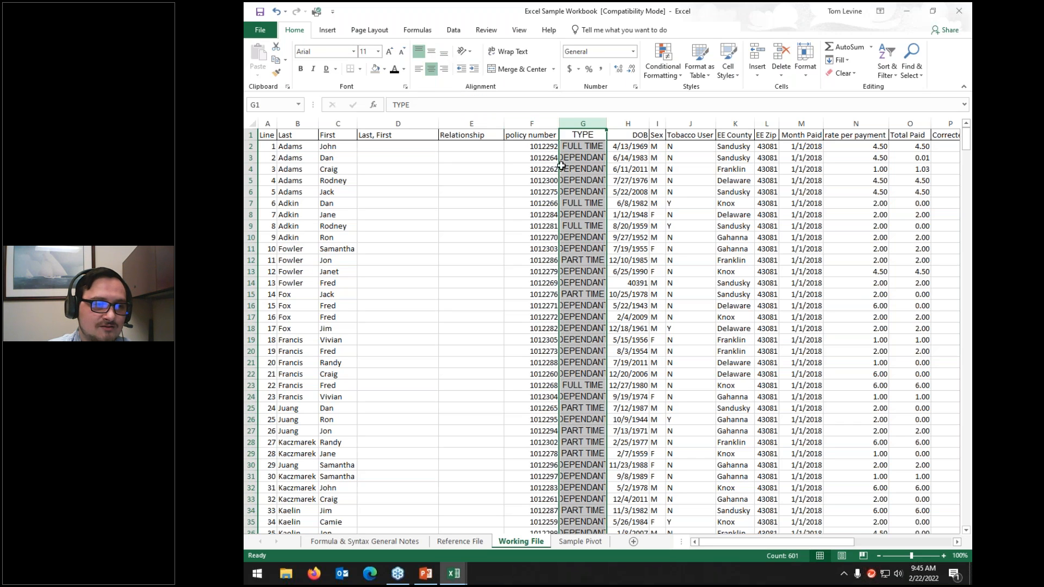
pyautogui.doubleClick(607, 124)
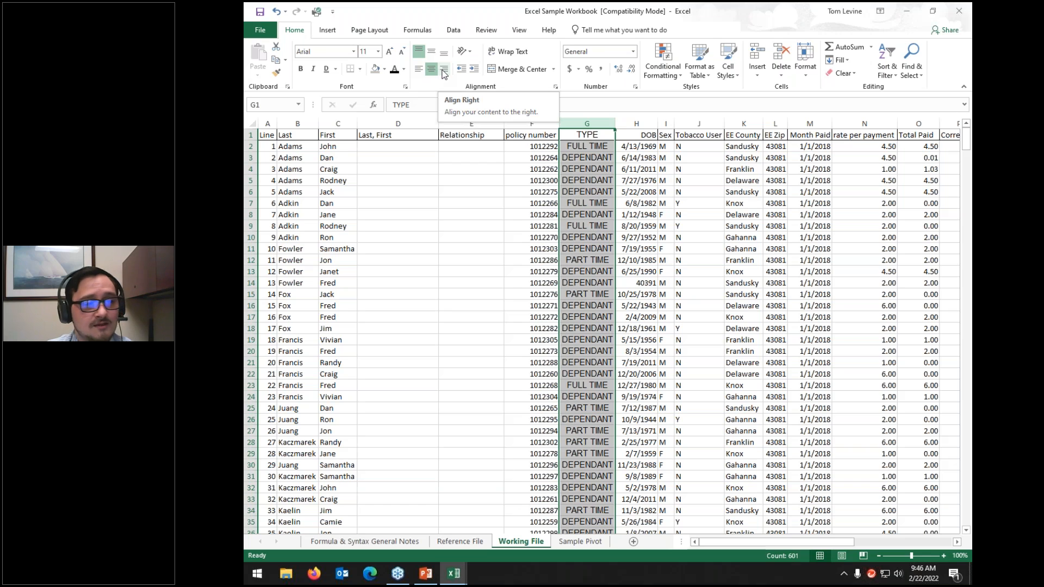
pyautogui.click(465, 54)
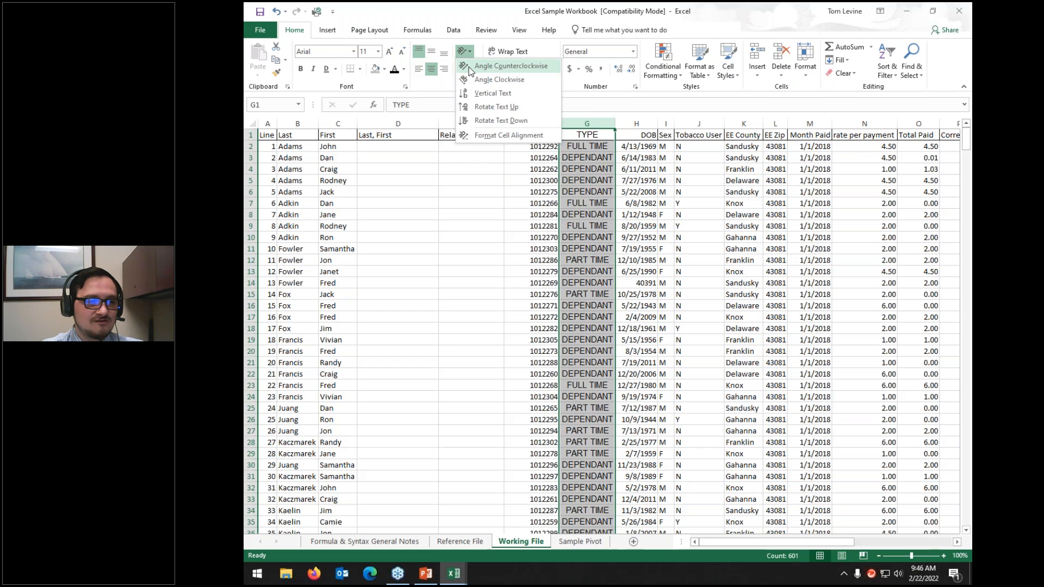
# Step: Angle column G's text counterclockwise, then test-edit G4 and undo to restore DEPENDANT
pyautogui.click(469, 67)
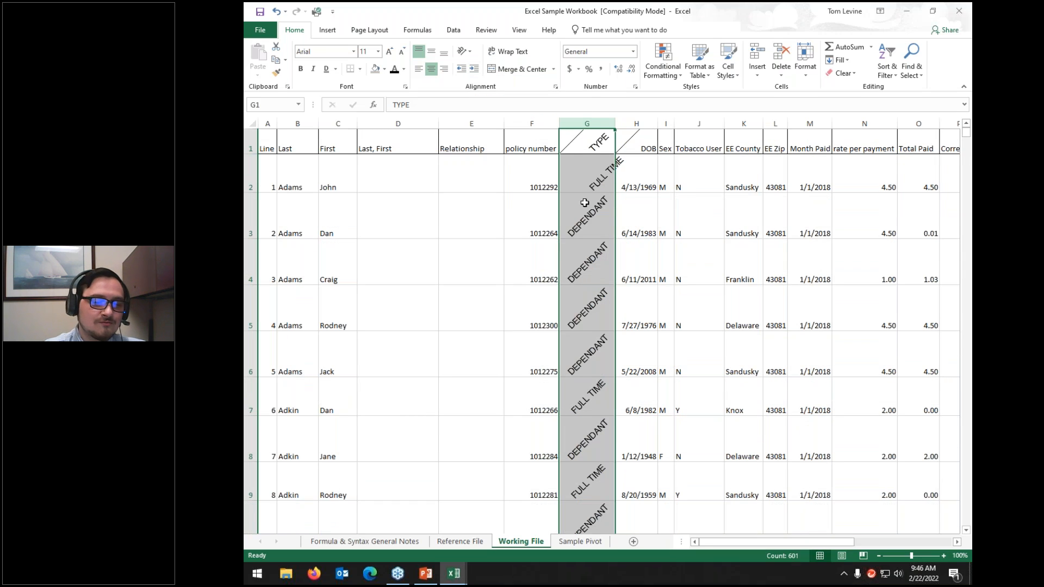
pyautogui.click(572, 256)
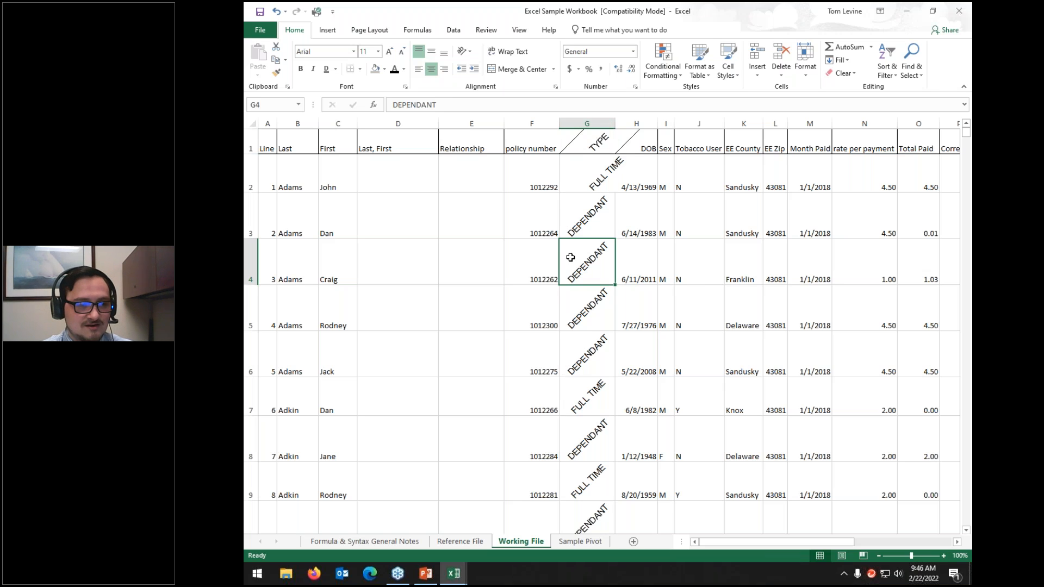
pyautogui.write('awijefo;awnef;s')
pyautogui.press('Return')
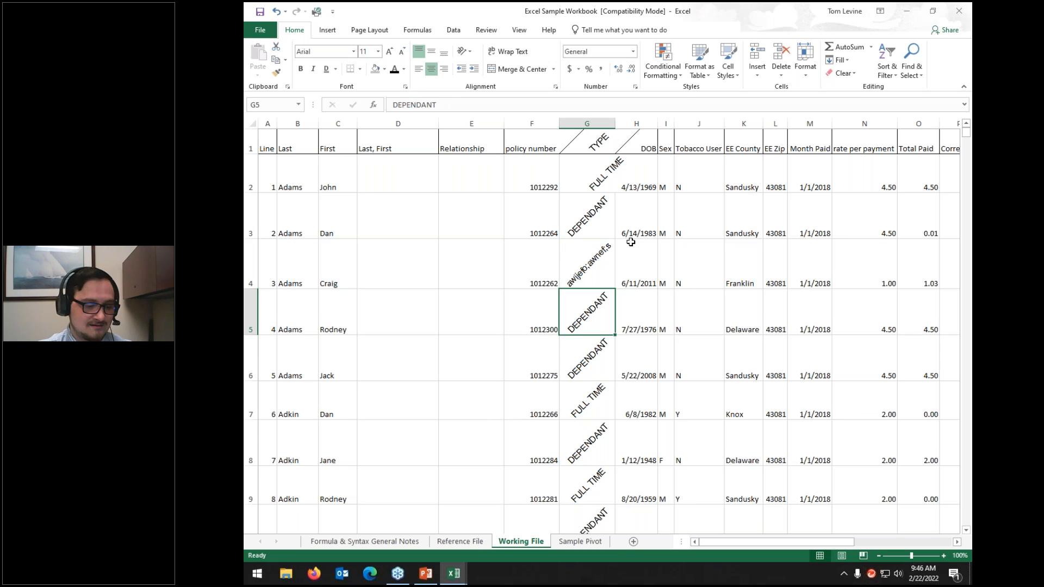
pyautogui.hotkey('ctrl', 'z')
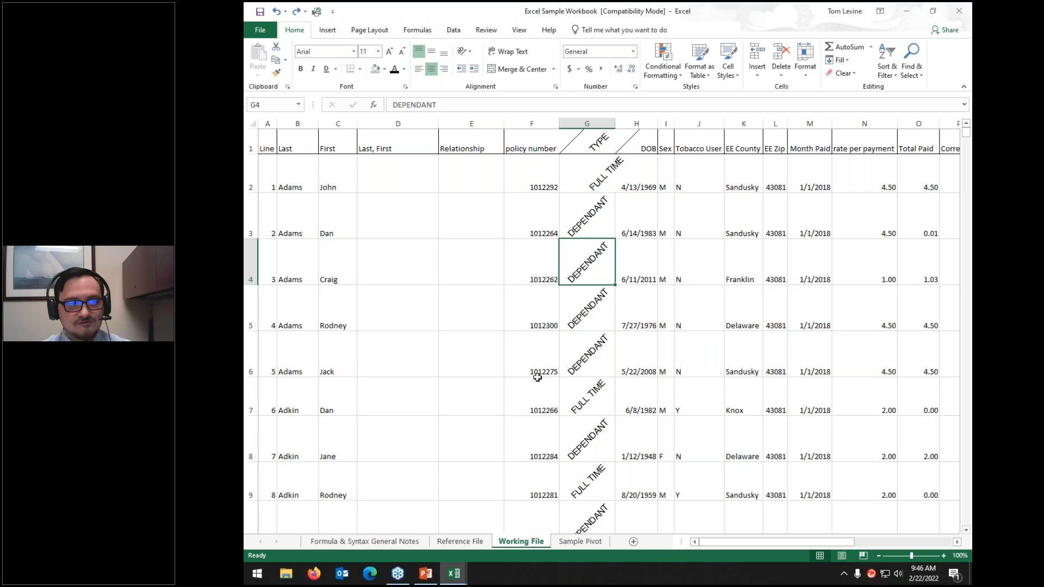
pyautogui.click(471, 50)
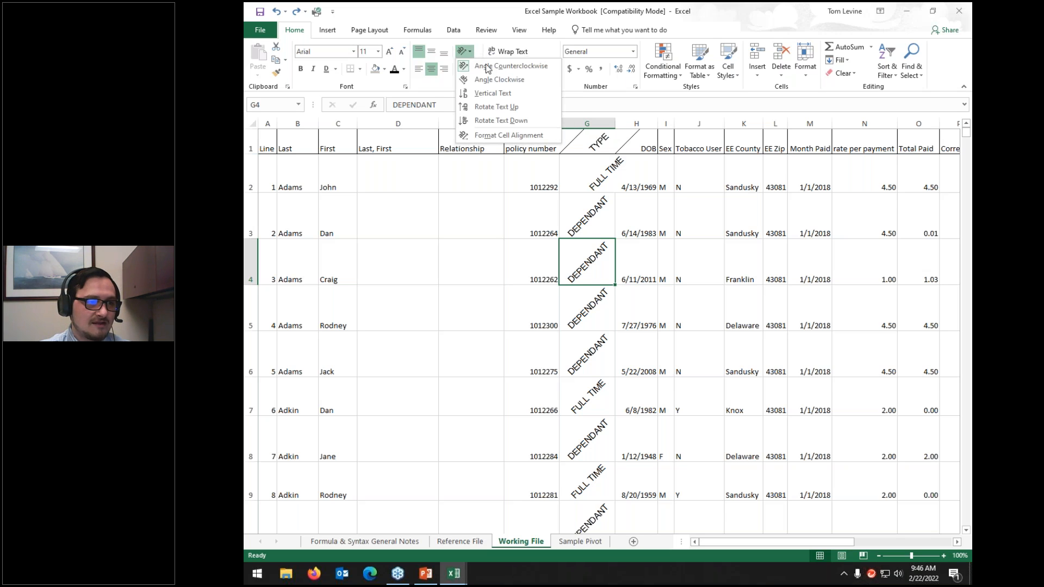
# Step: Set cell G4's text orientation to 0 degrees in Format Cells alignment
pyautogui.click(514, 136)
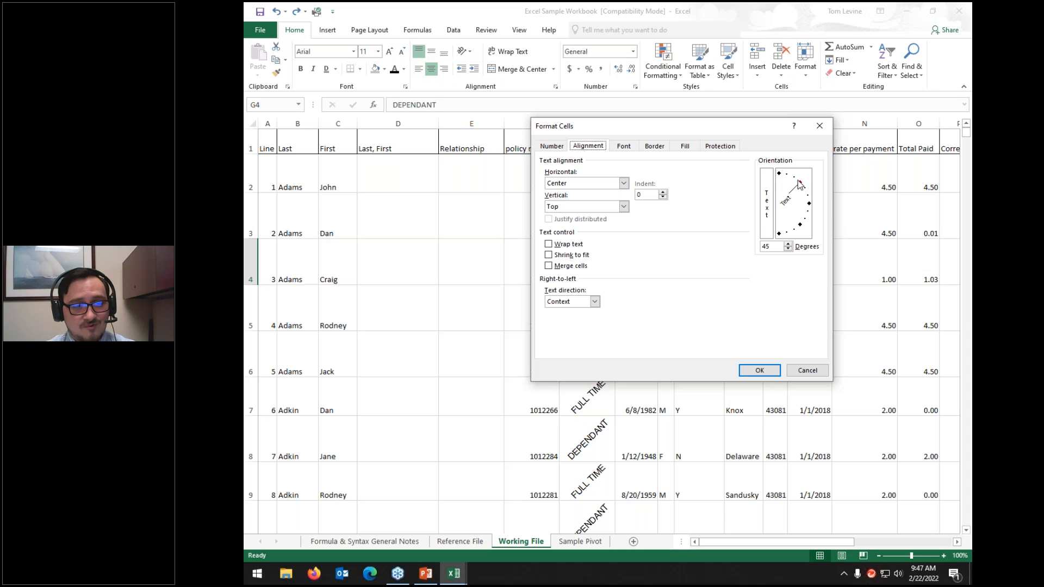
pyautogui.moveTo(800, 186); pyautogui.dragTo(811, 203)
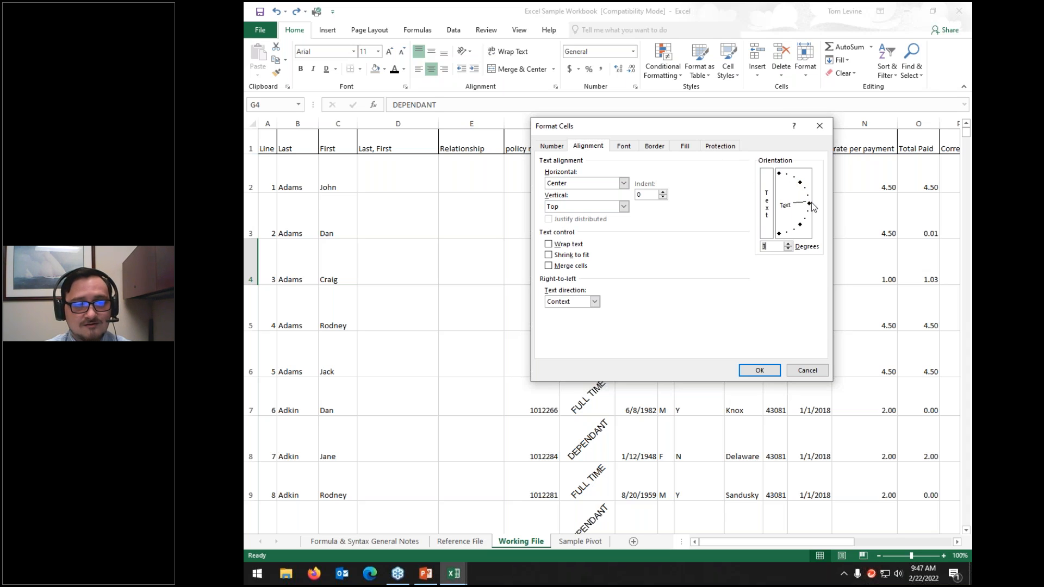
pyautogui.moveTo(810, 204); pyautogui.dragTo(800, 186)
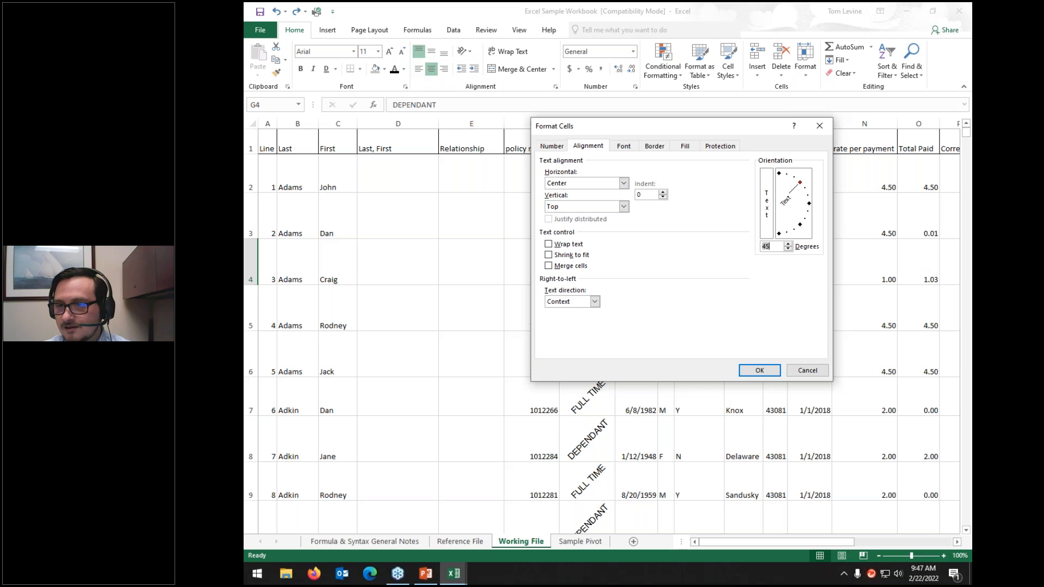
pyautogui.moveTo(847, 187)
pyautogui.mouseDown()
pyautogui.moveTo(751, 131)
pyautogui.moveTo(822, 290)
pyautogui.moveTo(823, 138)
pyautogui.moveTo(844, 152)
pyautogui.mouseUp()
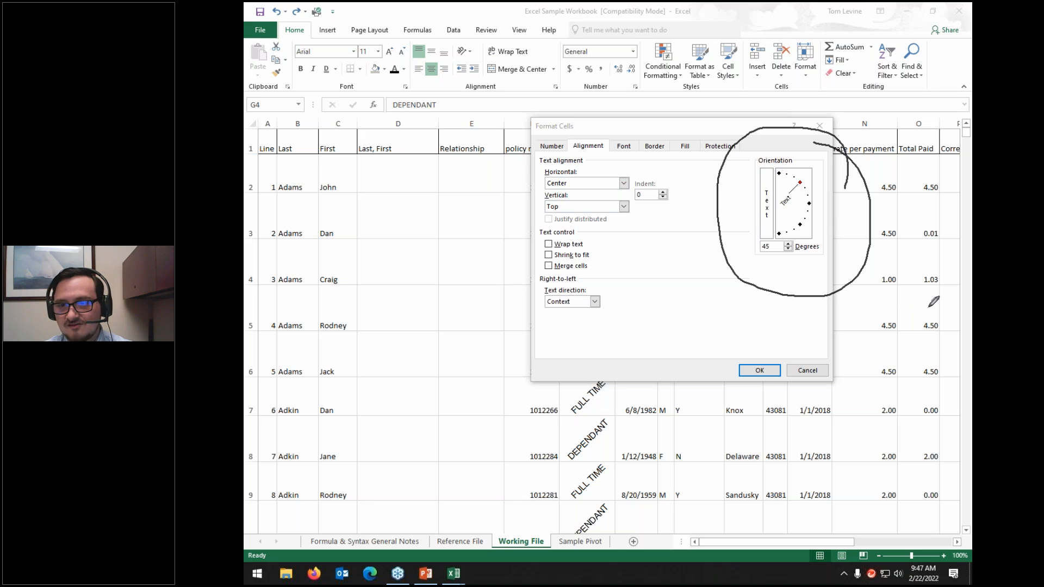
pyautogui.moveTo(800, 187); pyautogui.dragTo(809, 206)
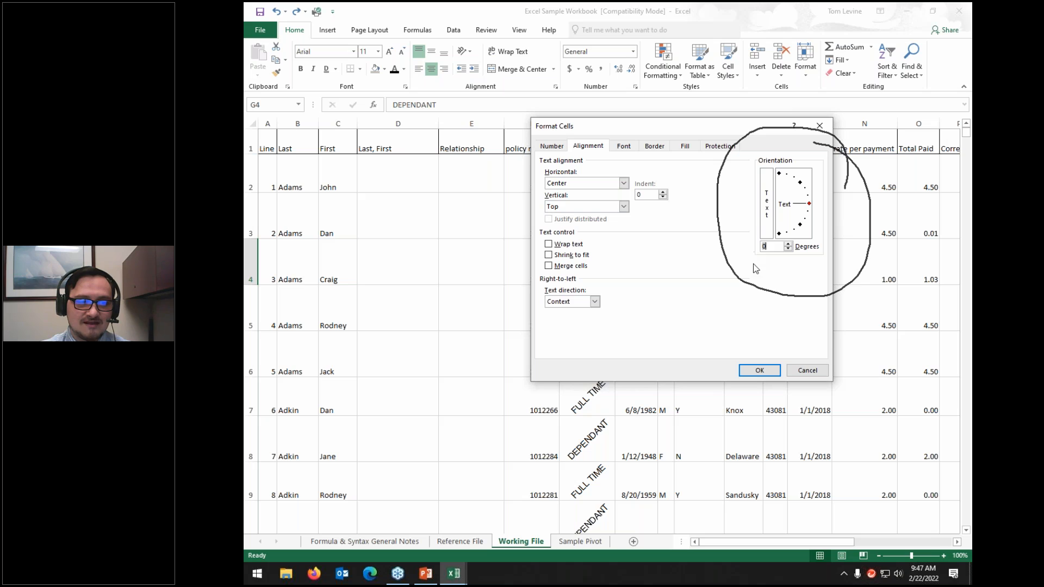
pyautogui.click(760, 371)
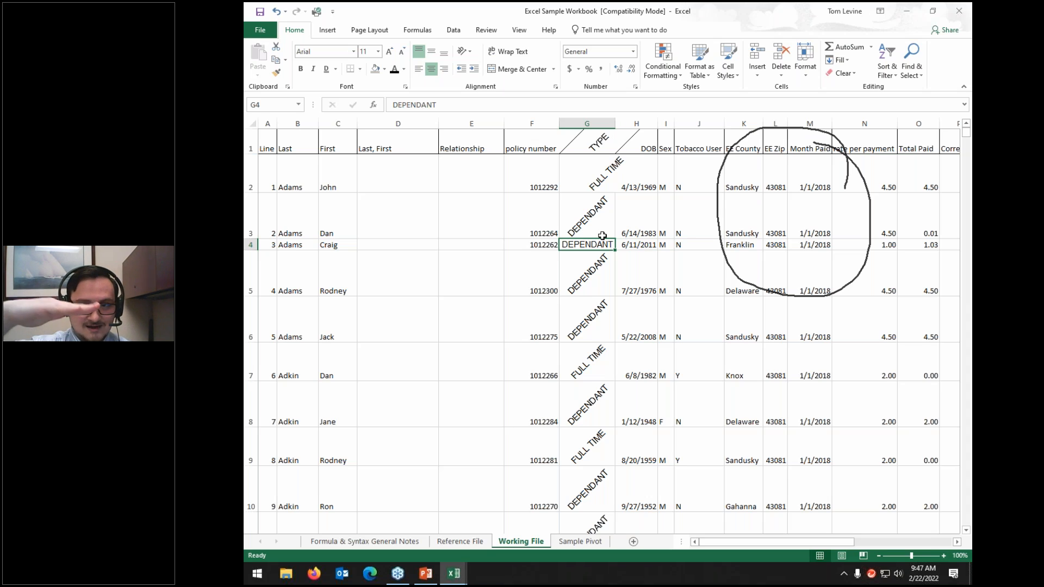
pyautogui.click(602, 129)
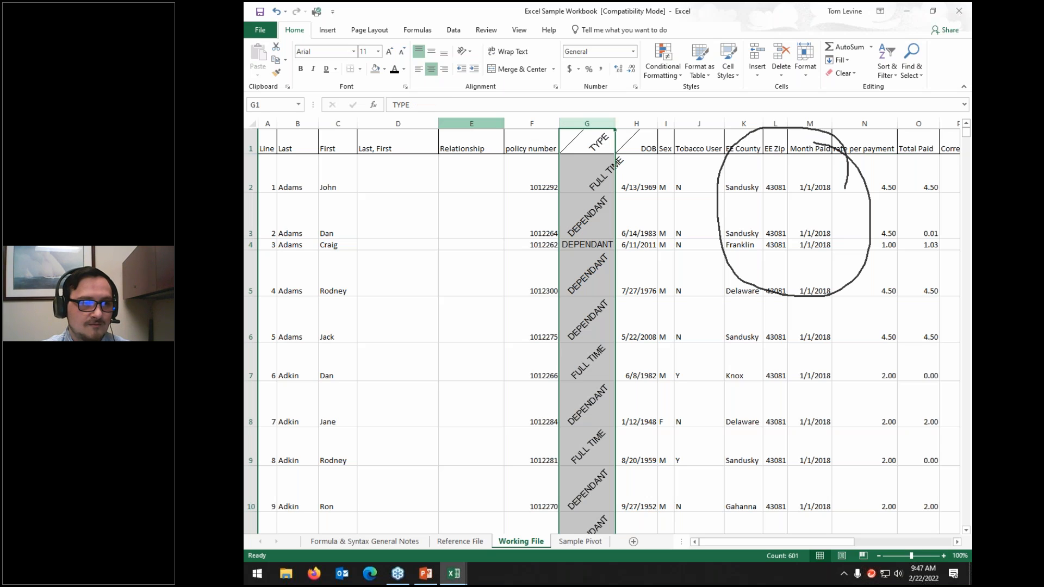
# Step: Set all of column G's text orientation to 0 degrees, then click cell E16
pyautogui.click(465, 51)
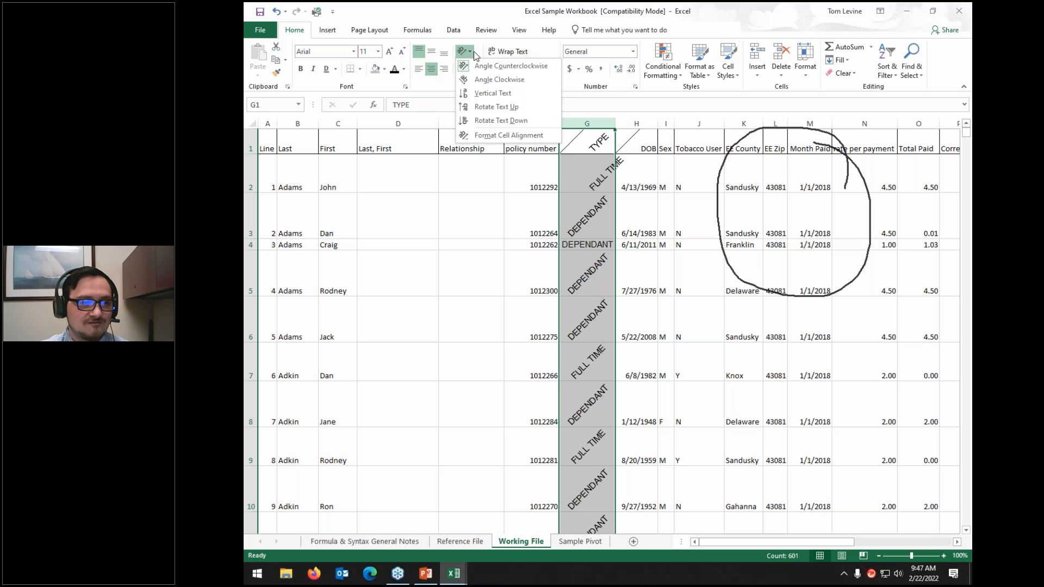
pyautogui.click(496, 135)
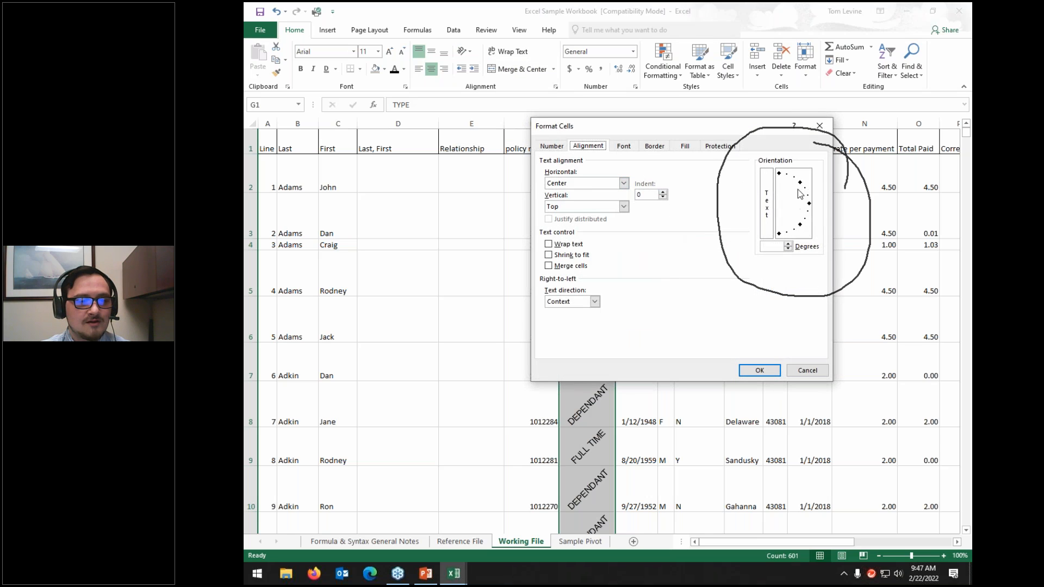
pyautogui.moveTo(801, 187); pyautogui.dragTo(809, 204)
pyautogui.click(760, 370)
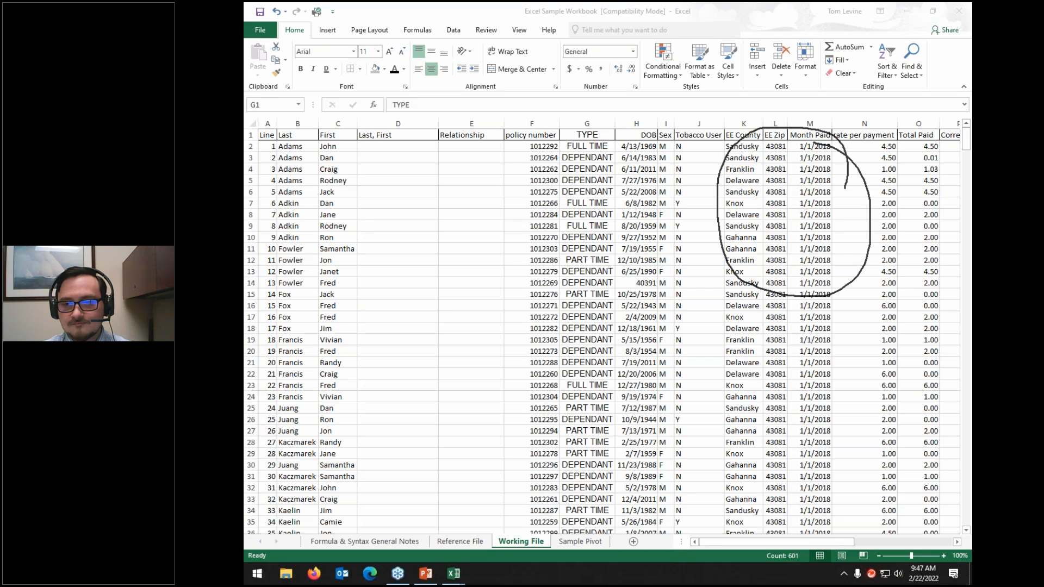
pyautogui.press('Escape')
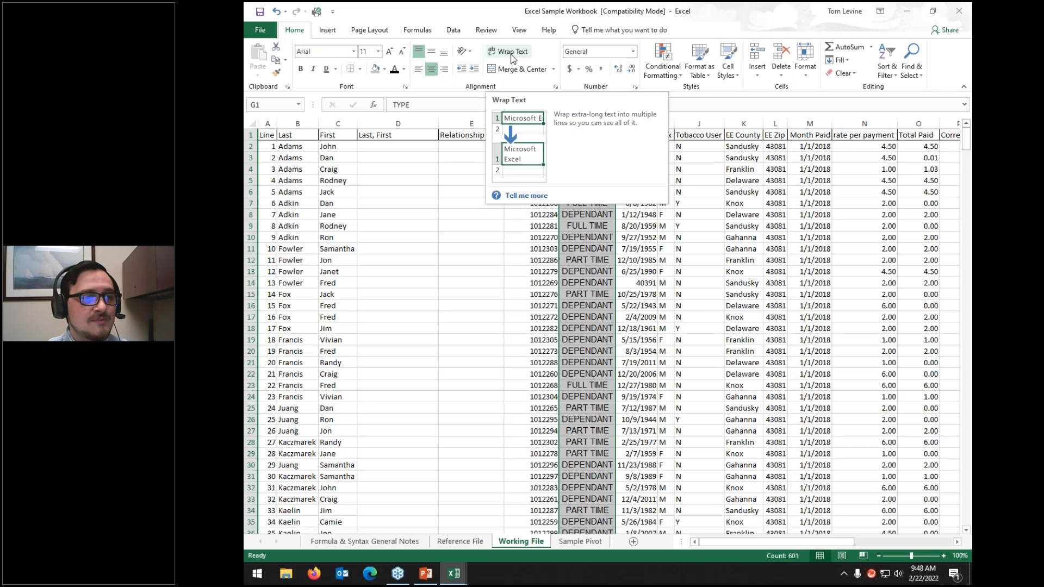
pyautogui.click(465, 308)
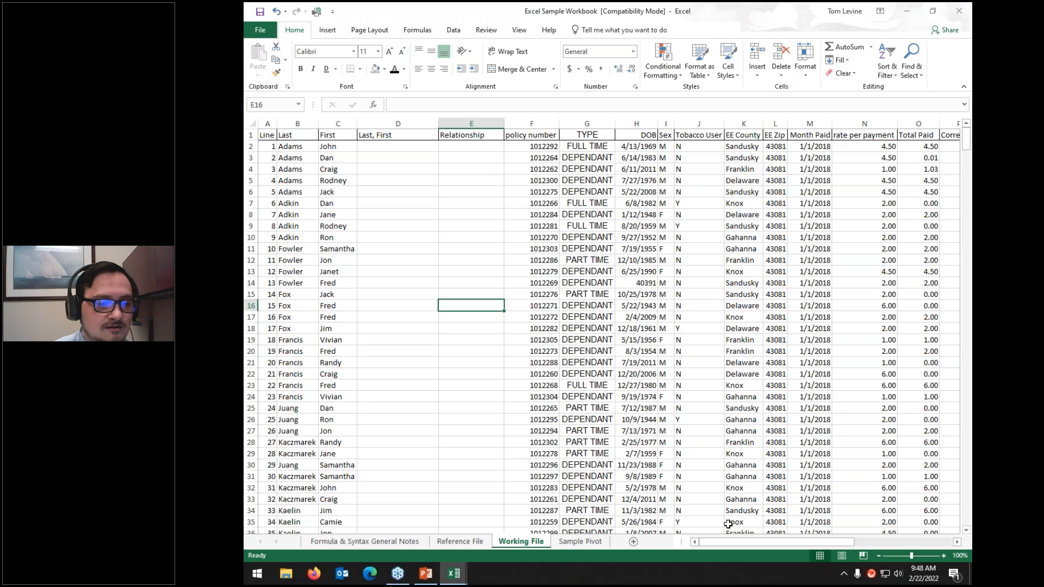
pyautogui.moveTo(730, 542); pyautogui.dragTo(774, 542)
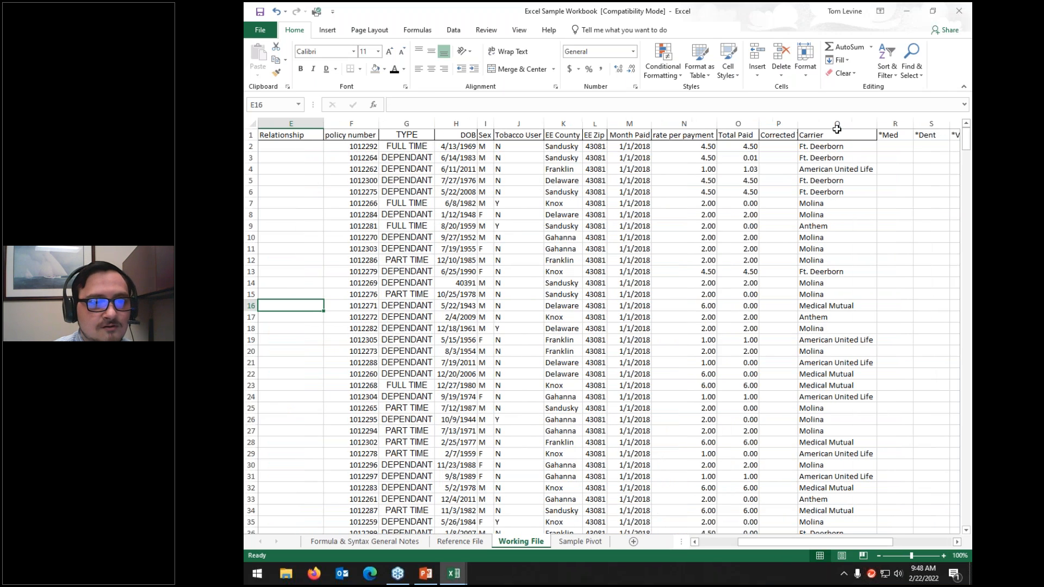
pyautogui.click(837, 122)
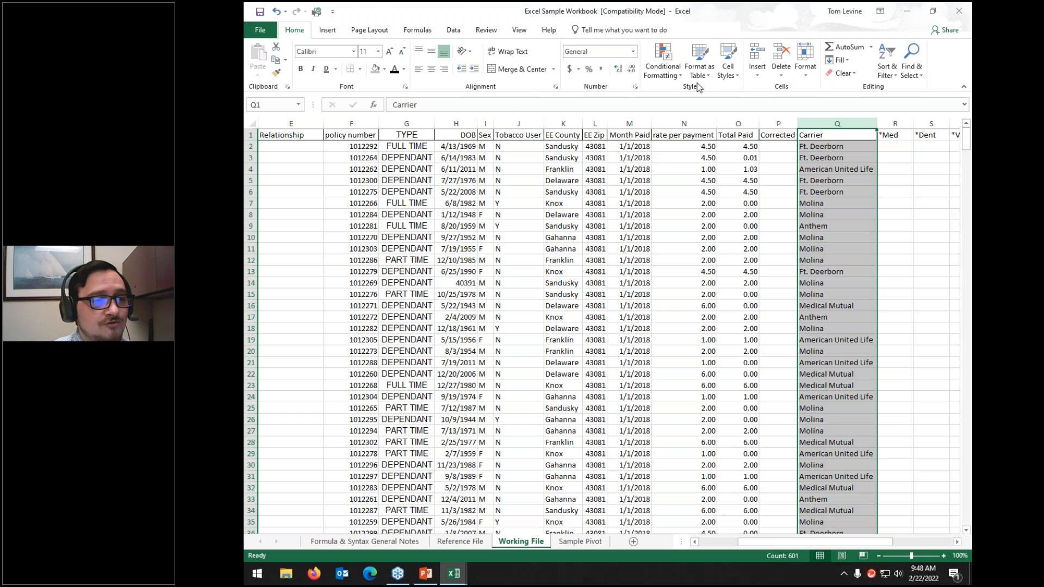
pyautogui.click(525, 53)
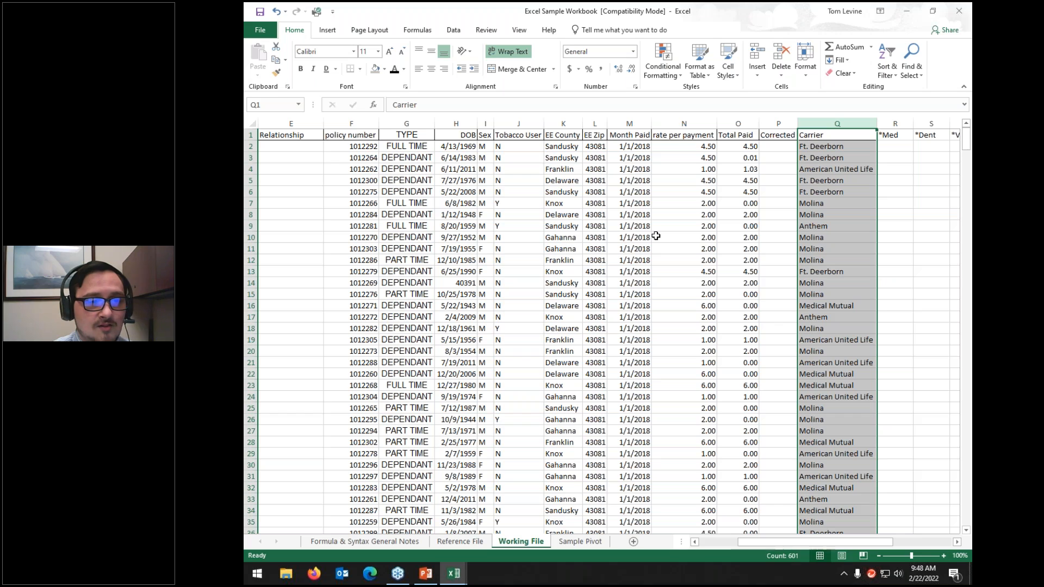
pyautogui.click(636, 227)
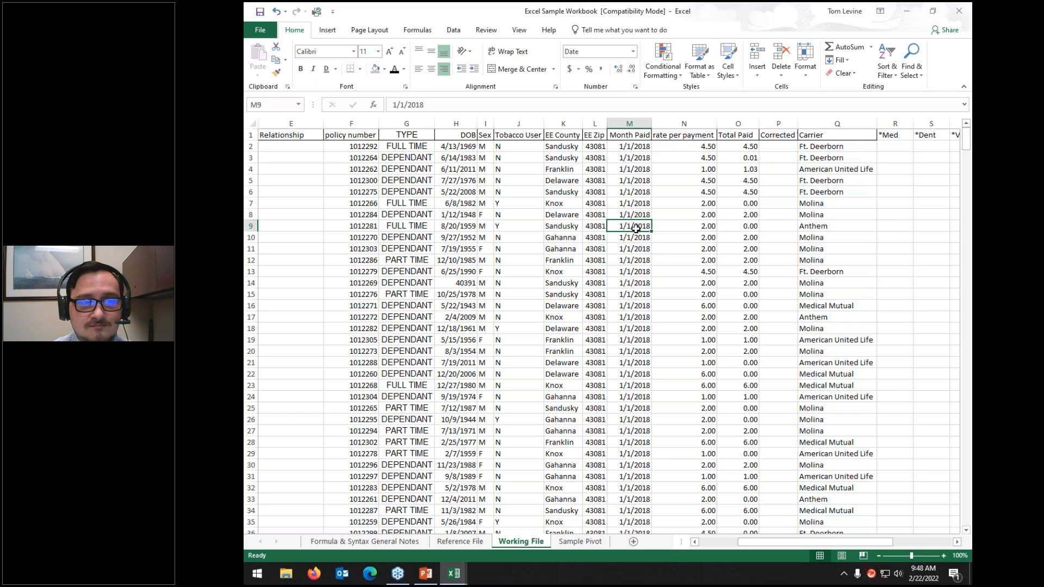
pyautogui.click(838, 182)
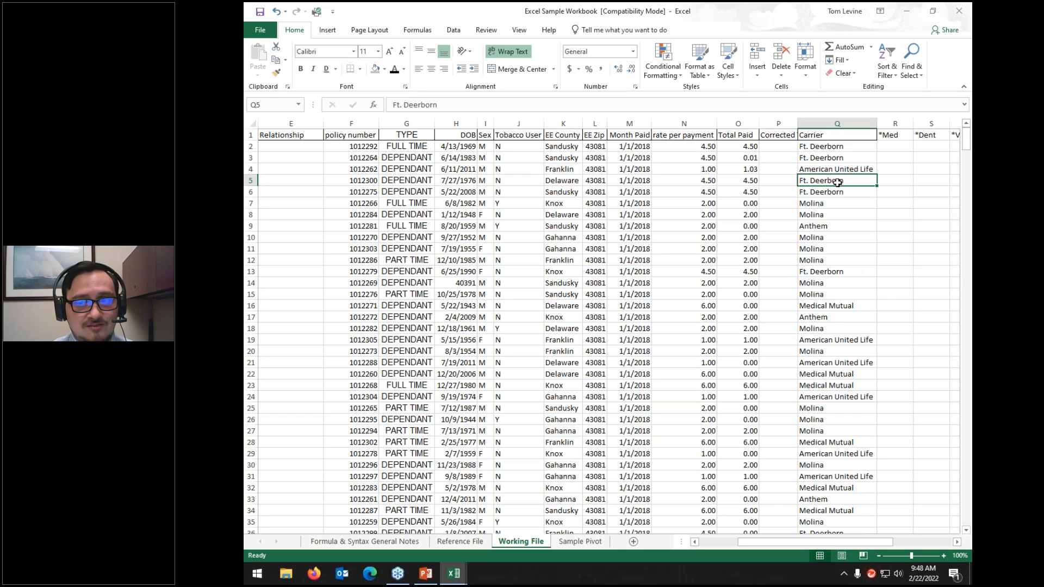
pyautogui.press('Down')
pyautogui.press('Down')
pyautogui.press('Down')
pyautogui.press('Down')
pyautogui.press('Down')
pyautogui.press('Down')
pyautogui.press('Down')
pyautogui.press('Up')
pyautogui.press('Up')
pyautogui.press('Up')
pyautogui.press('Up')
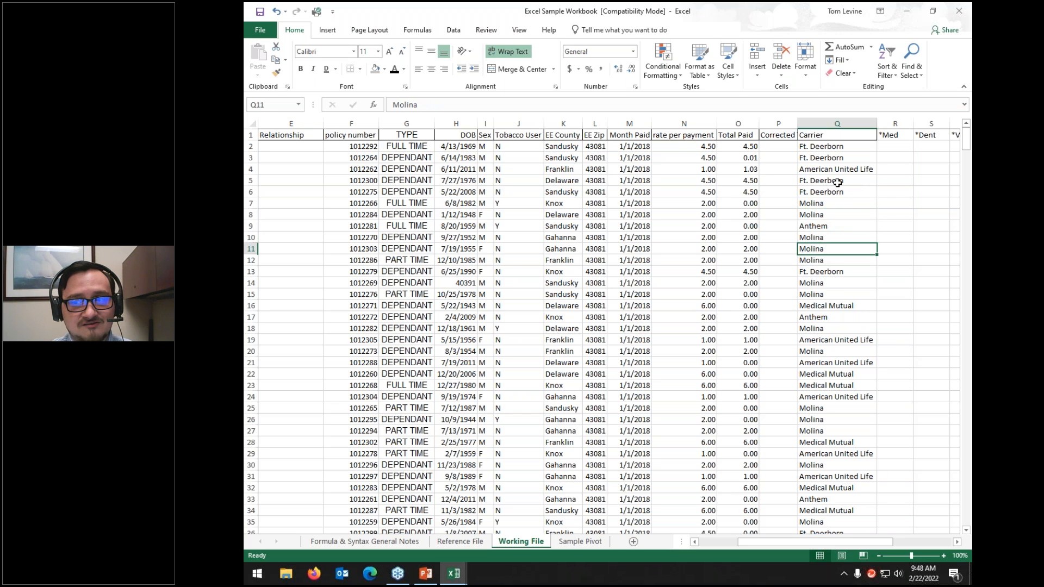
pyautogui.press('Up')
pyautogui.press('Up')
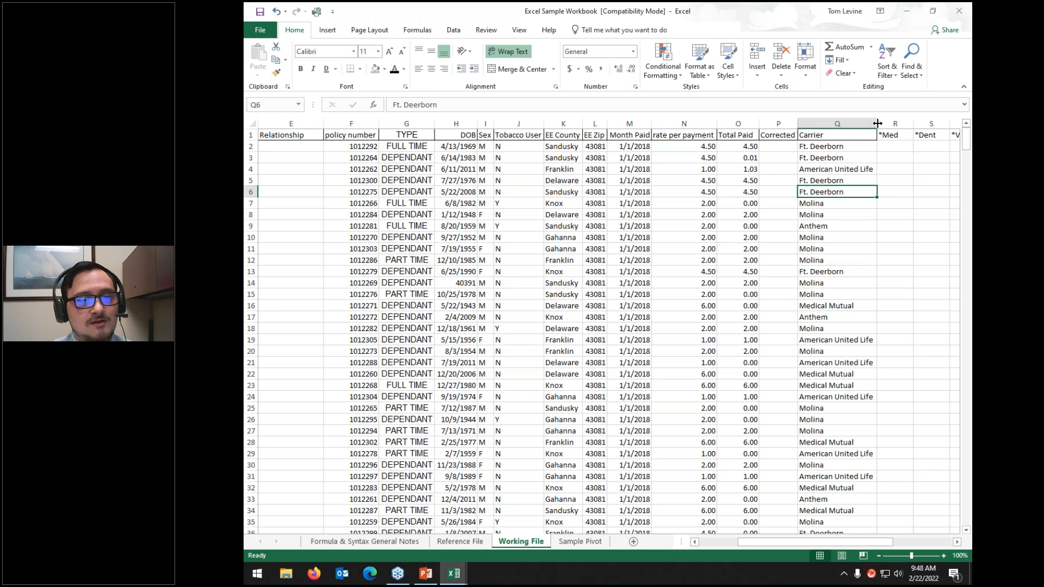
pyautogui.moveTo(875, 123); pyautogui.dragTo(829, 125)
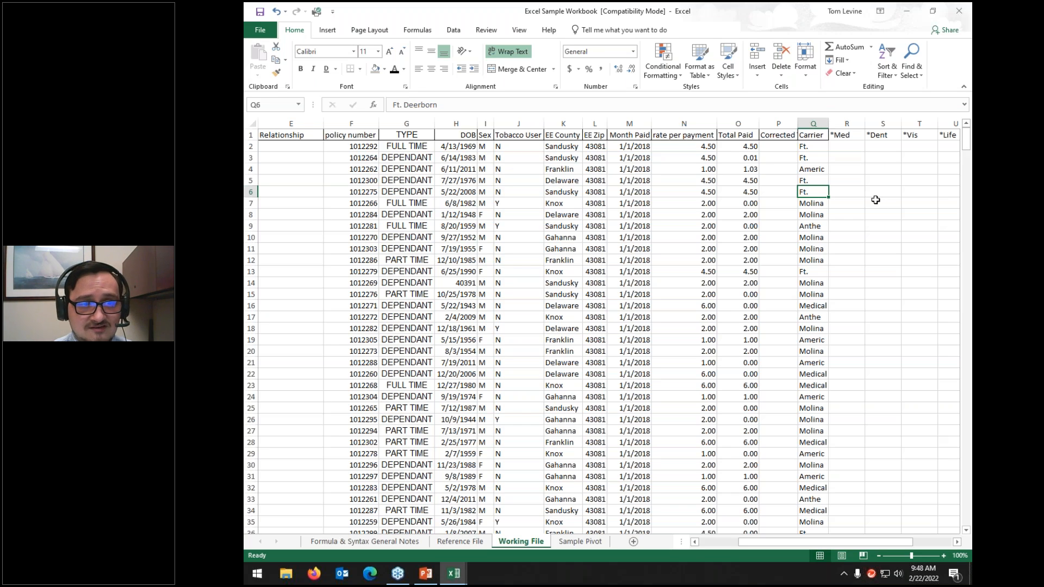
pyautogui.click(251, 123)
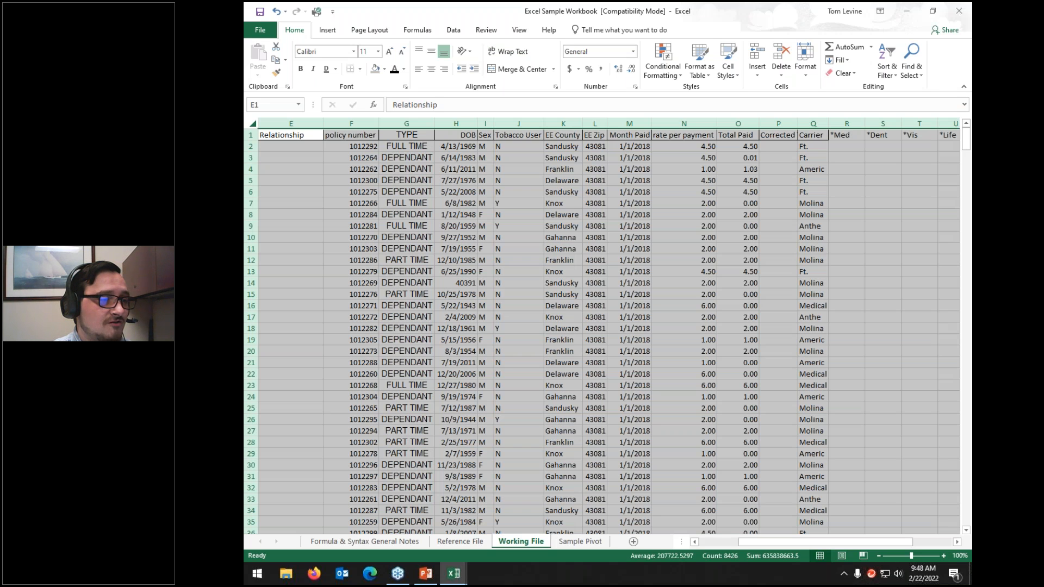
pyautogui.doubleClick(251, 140)
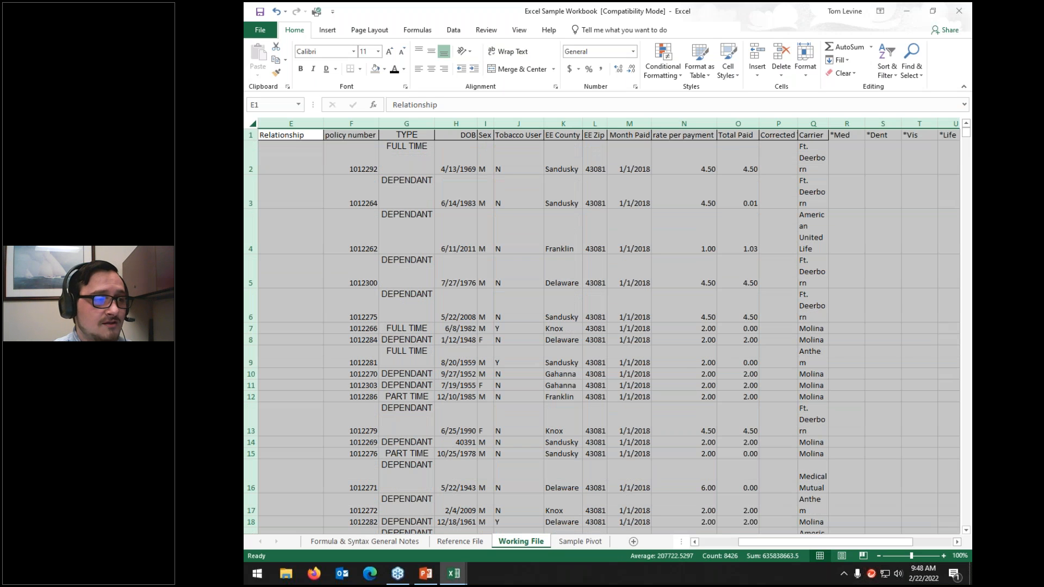
pyautogui.click(251, 147)
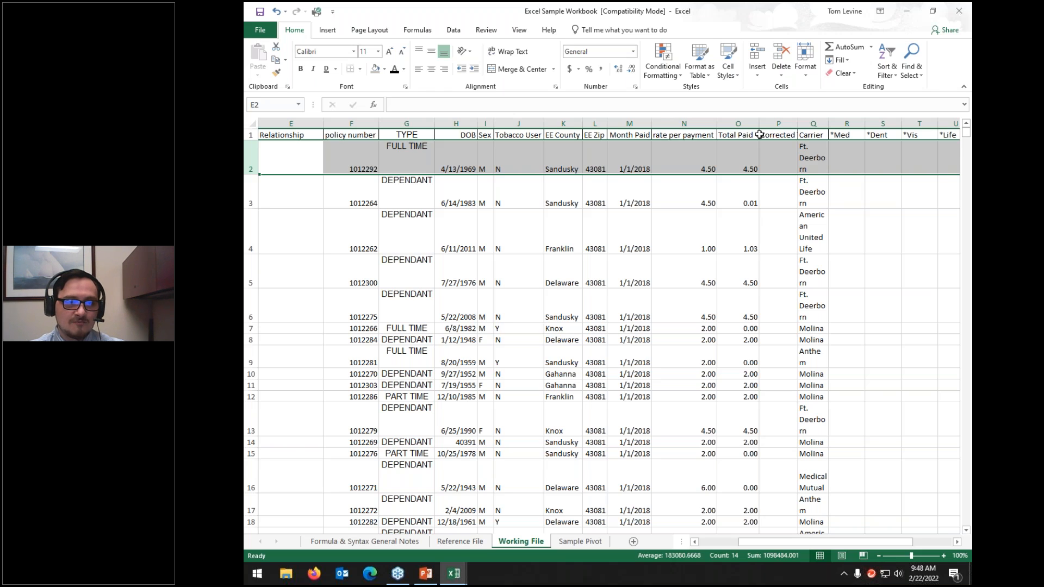
pyautogui.click(806, 123)
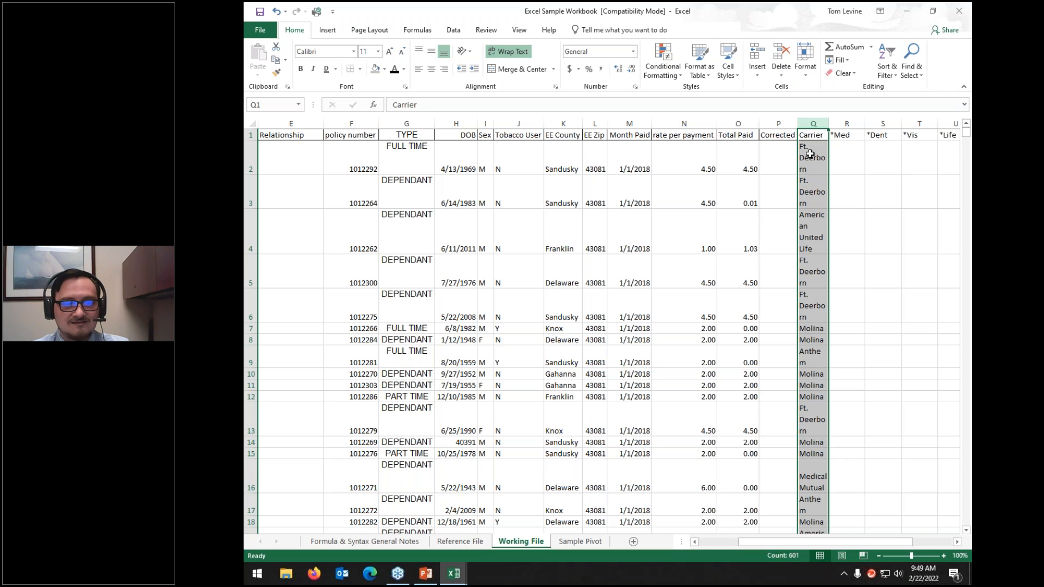
pyautogui.click(521, 54)
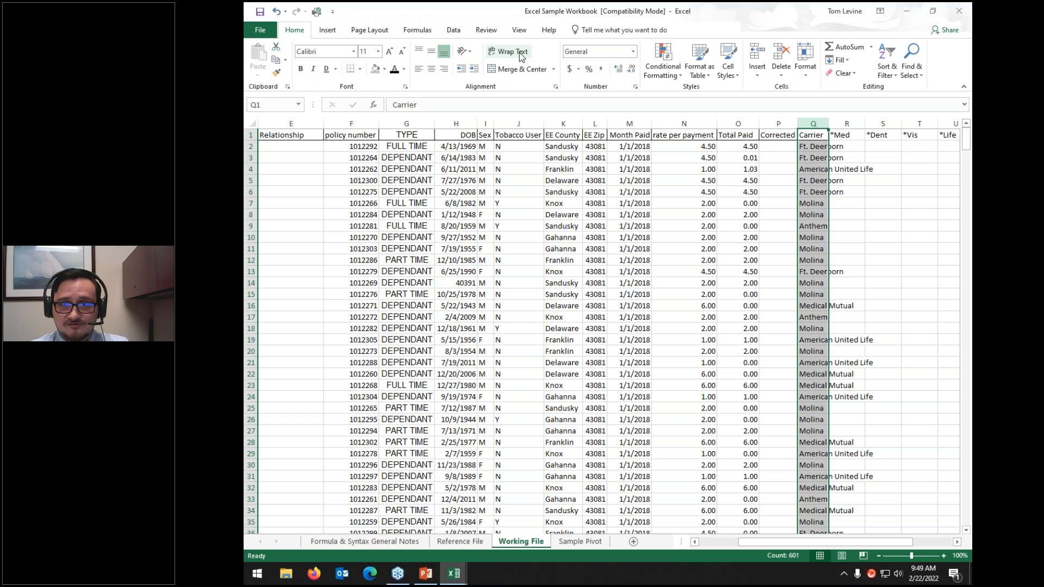
pyautogui.click(808, 147)
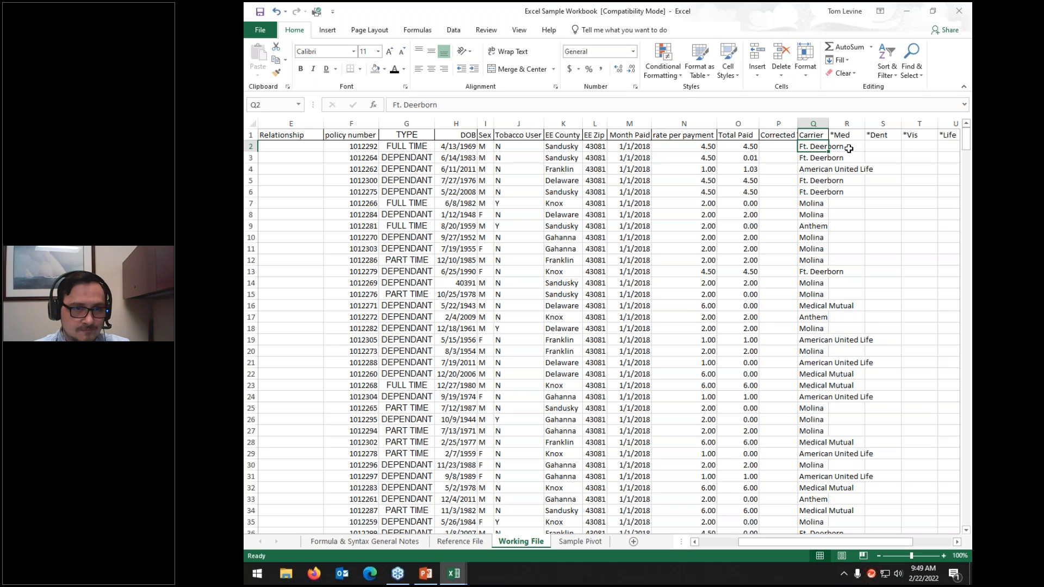
pyautogui.click(849, 149)
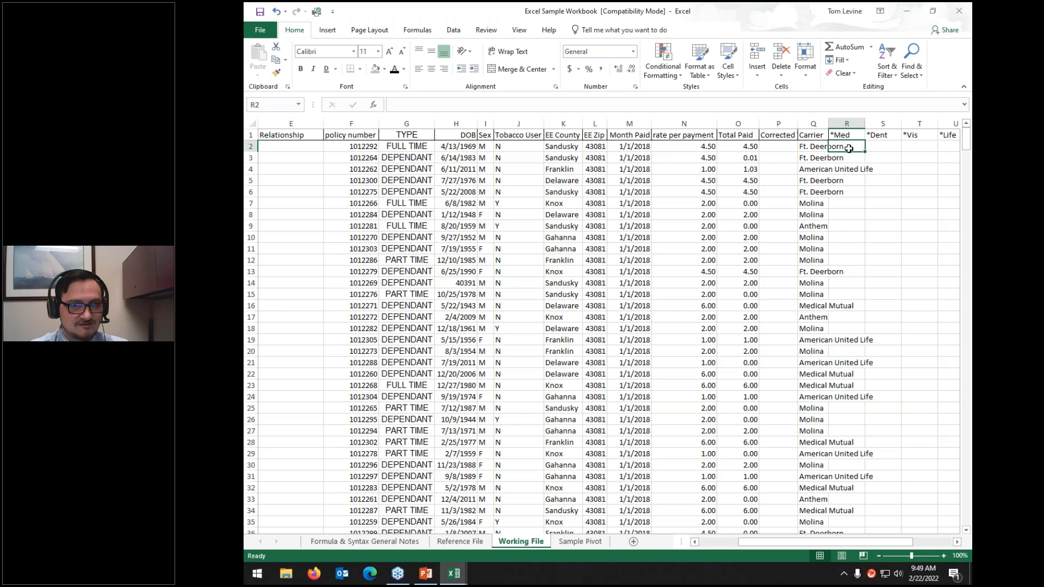
pyautogui.click(813, 123)
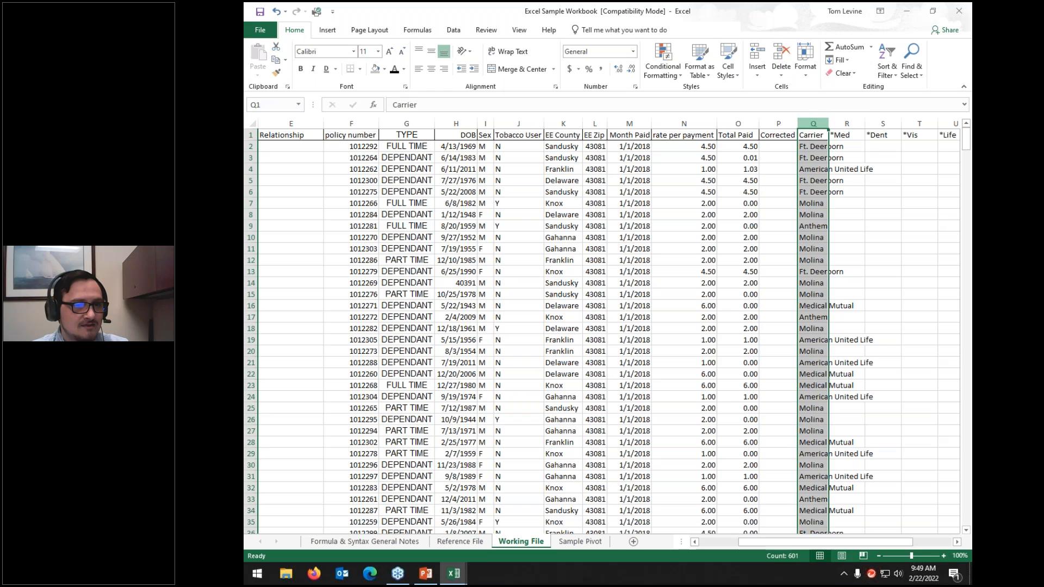
pyautogui.click(520, 52)
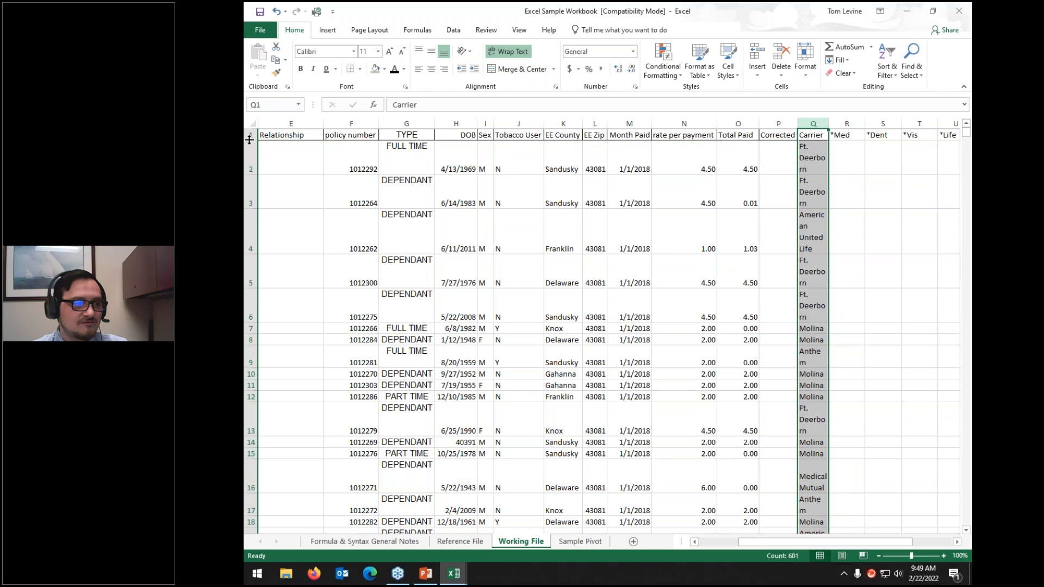
# Step: Give all worksheet rows one short uniform height and autofit every column's width
pyautogui.click(252, 123)
pyautogui.moveTo(256, 174); pyautogui.dragTo(257, 150)
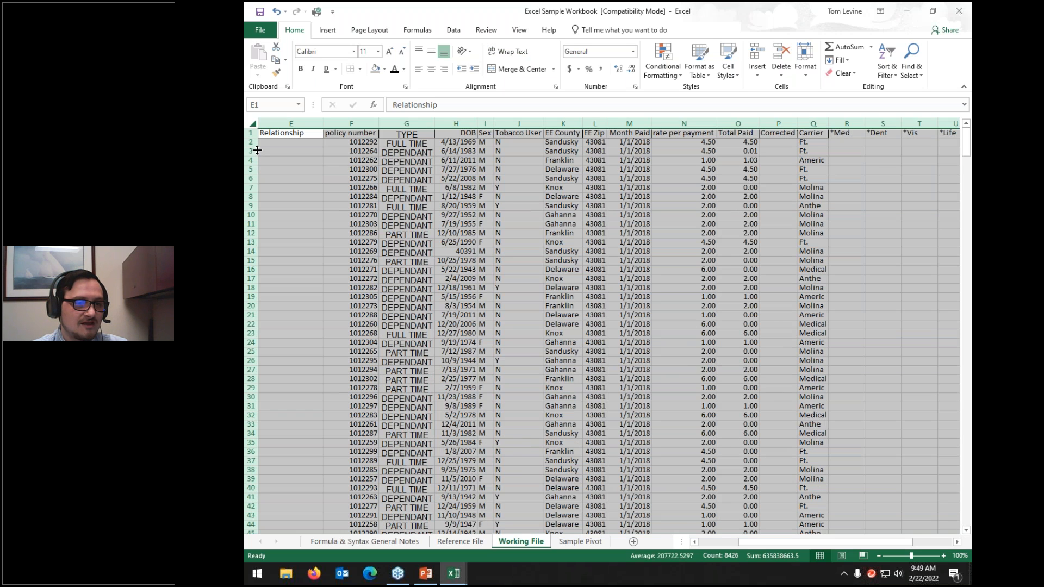
pyautogui.doubleClick(827, 123)
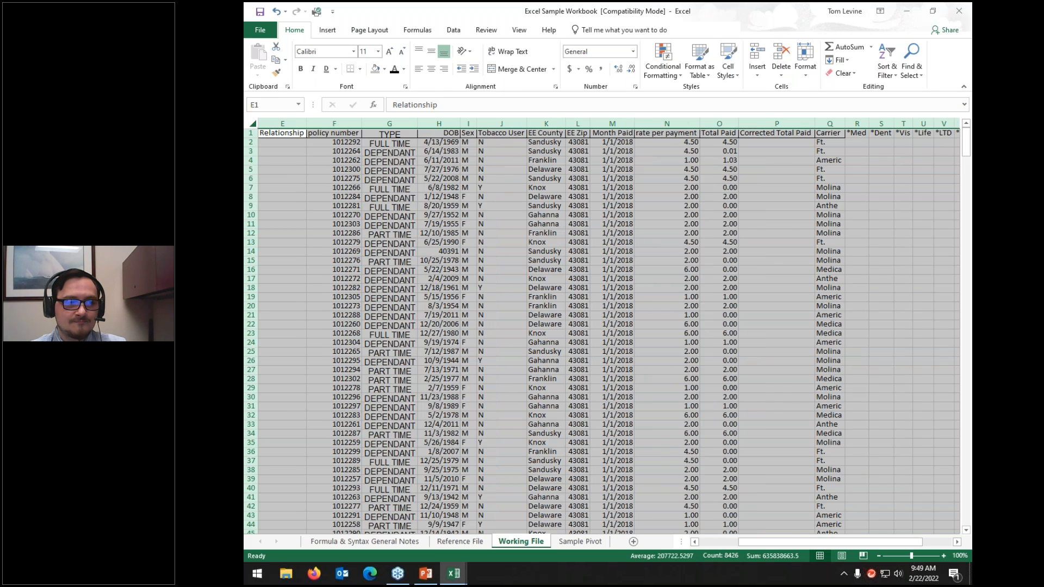
# Step: Widen Carrier column Q to fit American United Life
pyautogui.click(829, 121)
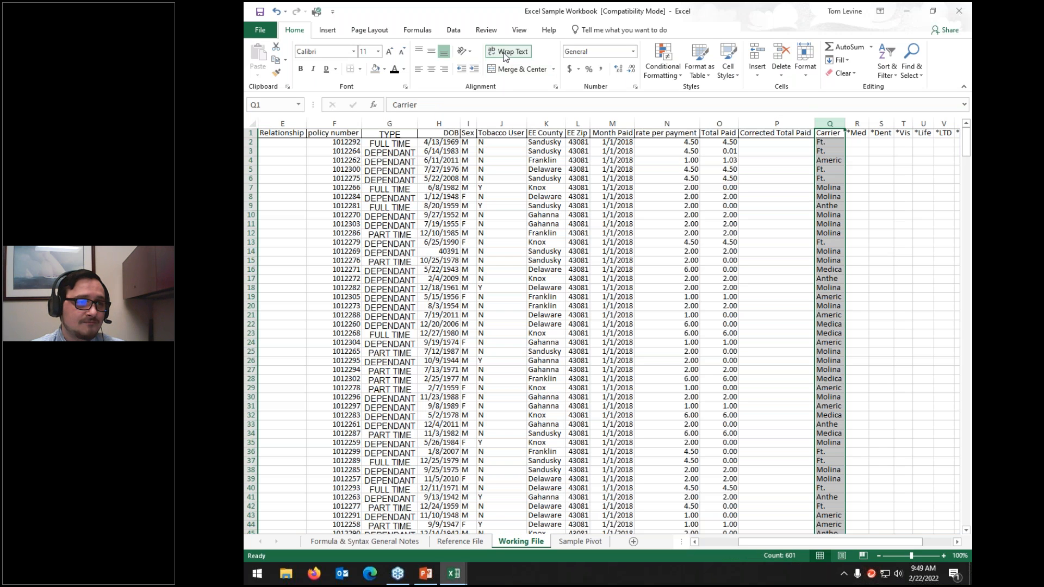
pyautogui.doubleClick(845, 124)
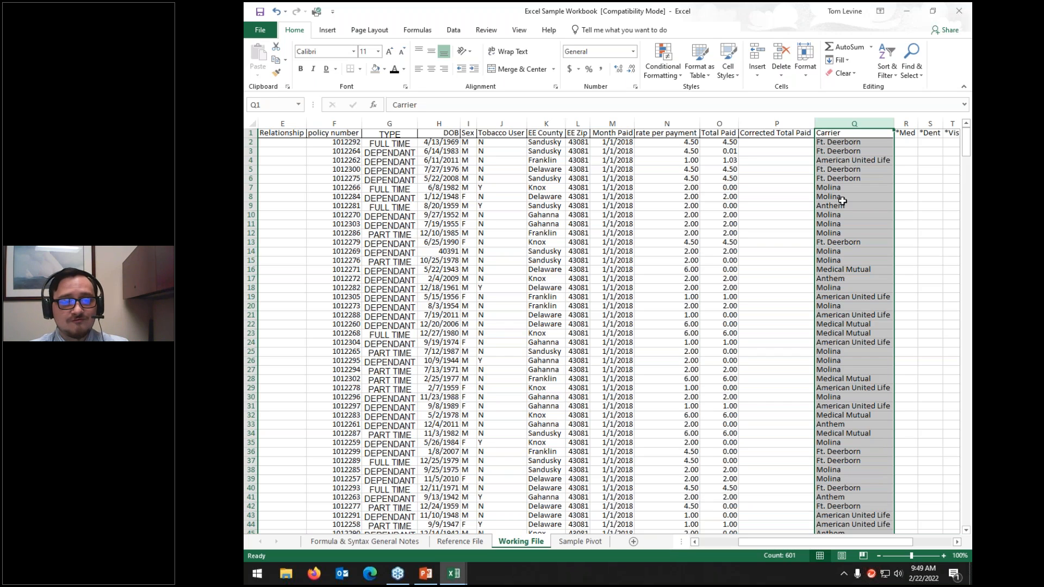
pyautogui.click(840, 217)
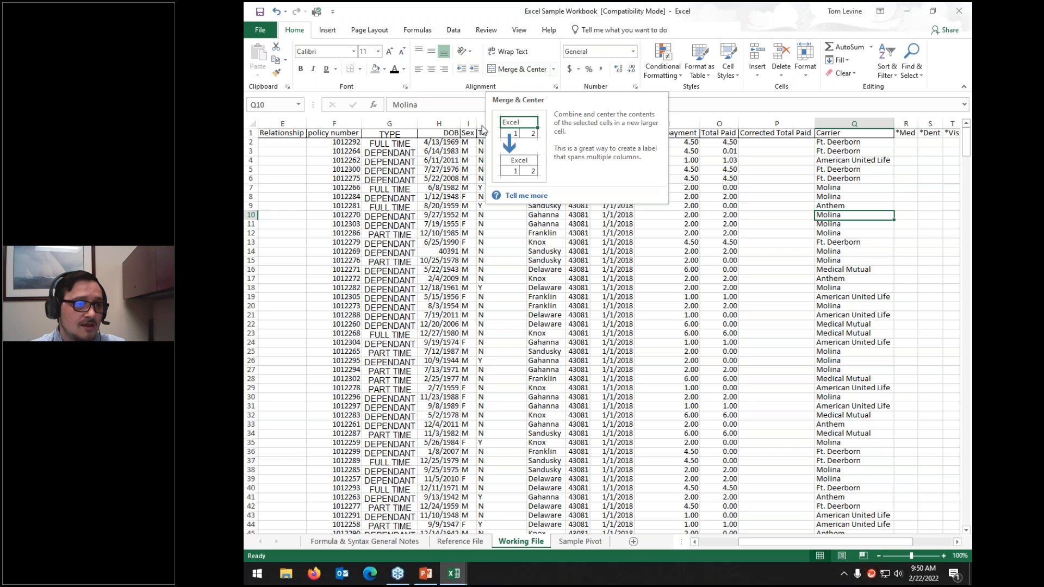
pyautogui.click(444, 168)
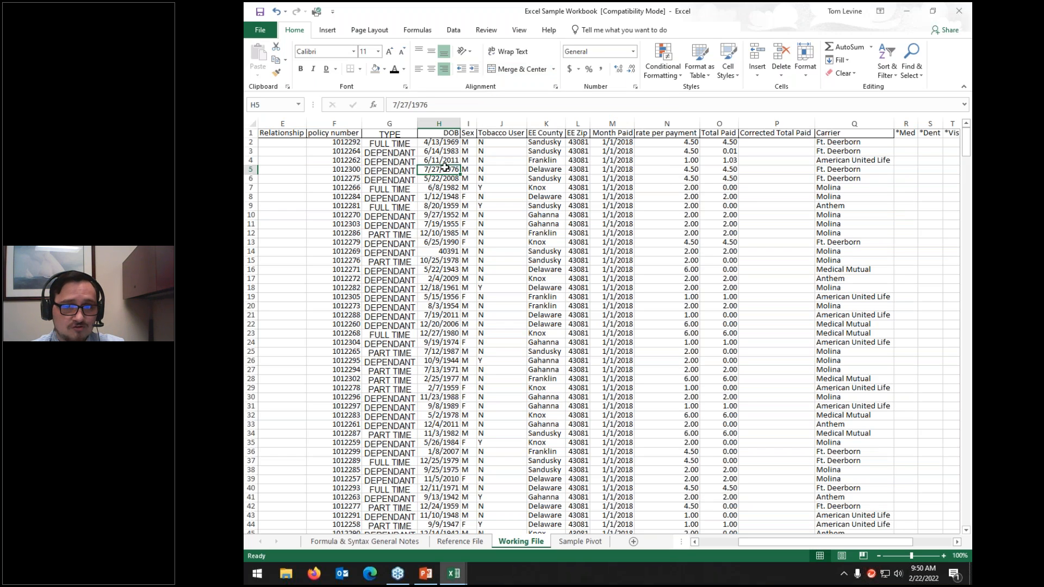
# Step: Insert a blank row 1 above the headers and select cell G1
pyautogui.press('Up')
pyautogui.moveTo(745, 545); pyautogui.dragTo(695, 543)
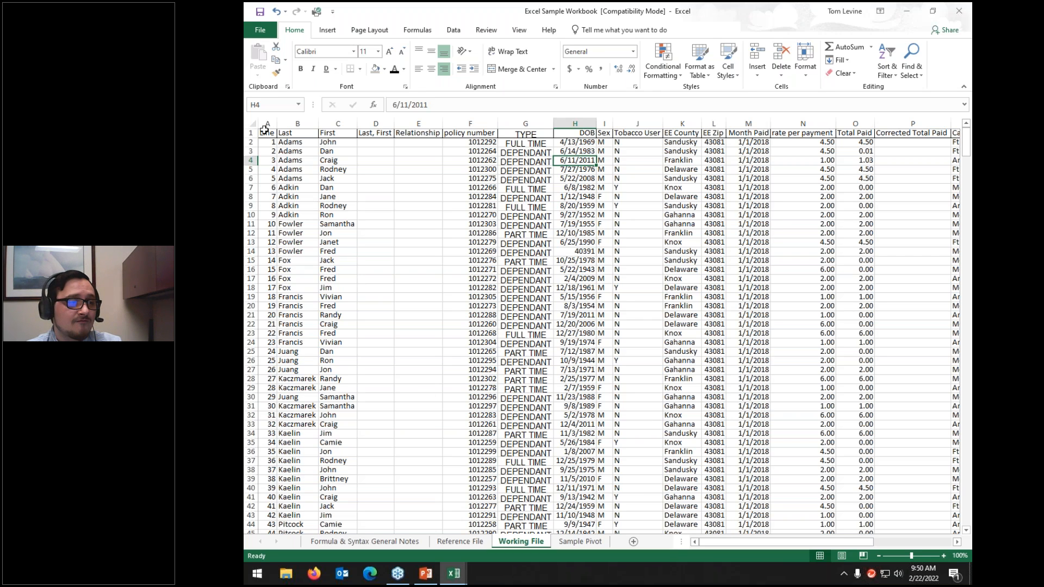
pyautogui.rightClick(252, 133)
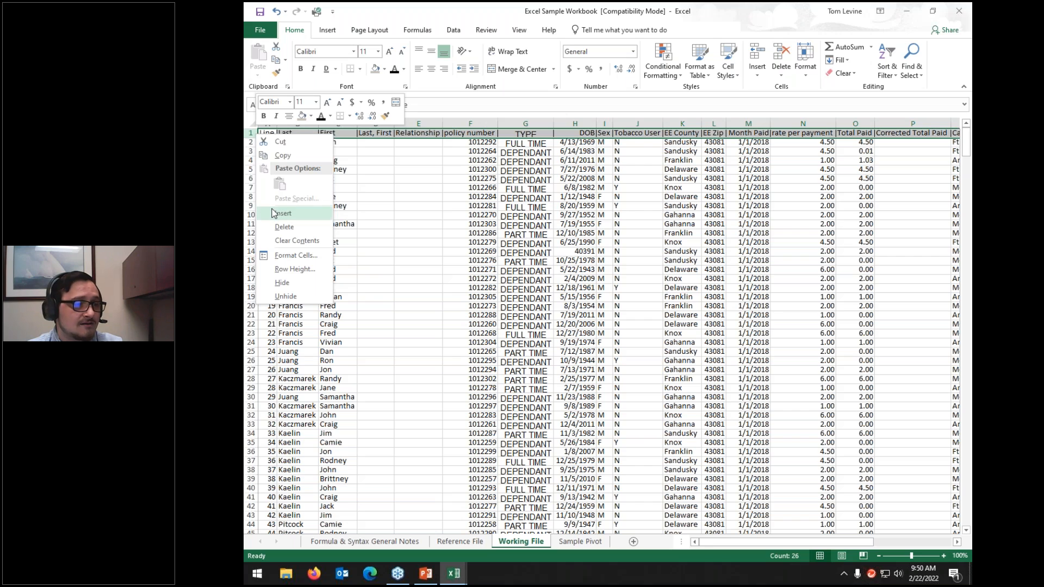
pyautogui.click(277, 213)
pyautogui.click(453, 232)
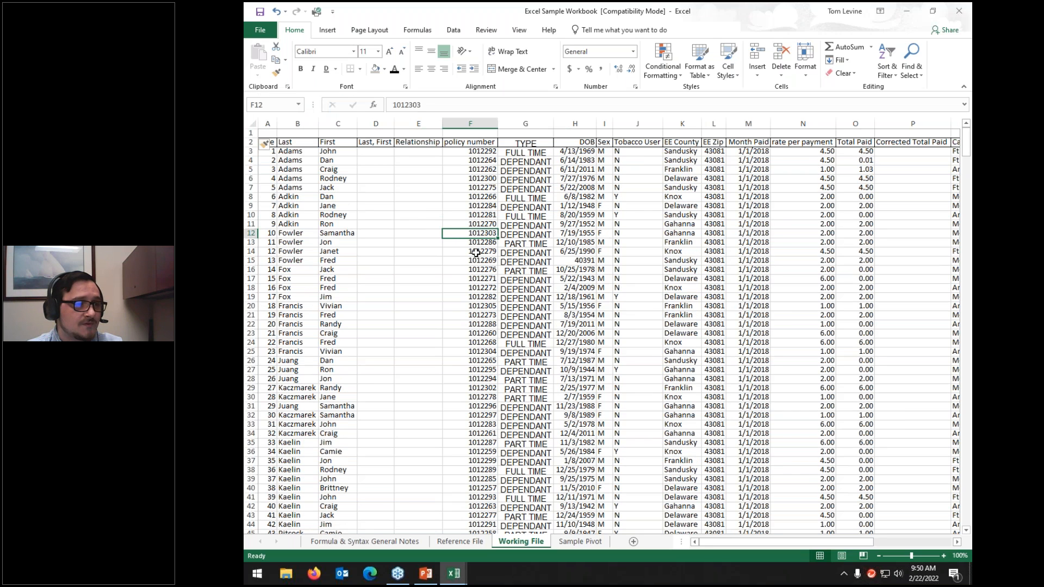
pyautogui.click(533, 134)
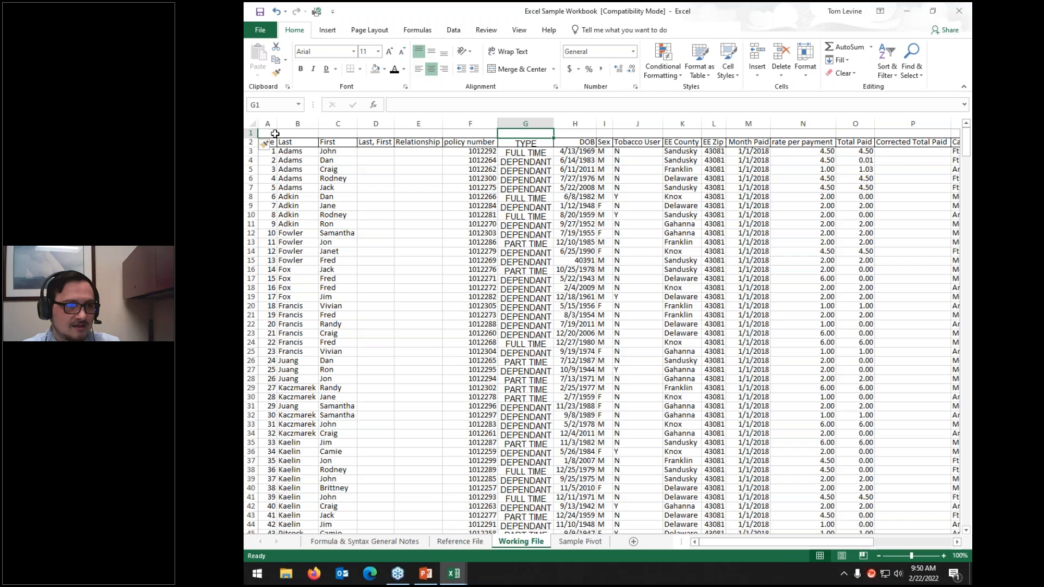
pyautogui.moveTo(275, 134); pyautogui.dragTo(536, 134)
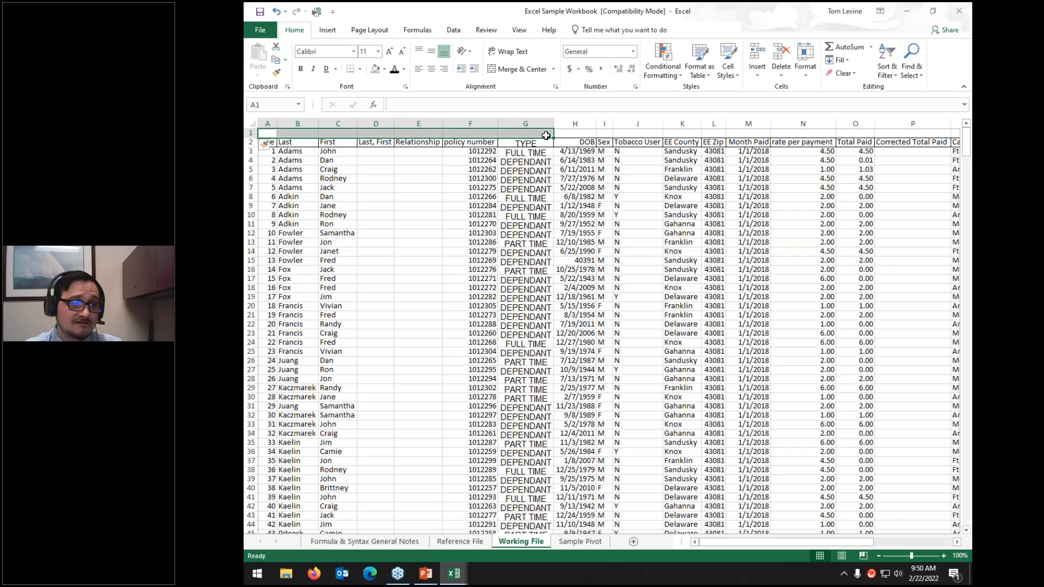
pyautogui.click(530, 75)
pyautogui.click(428, 162)
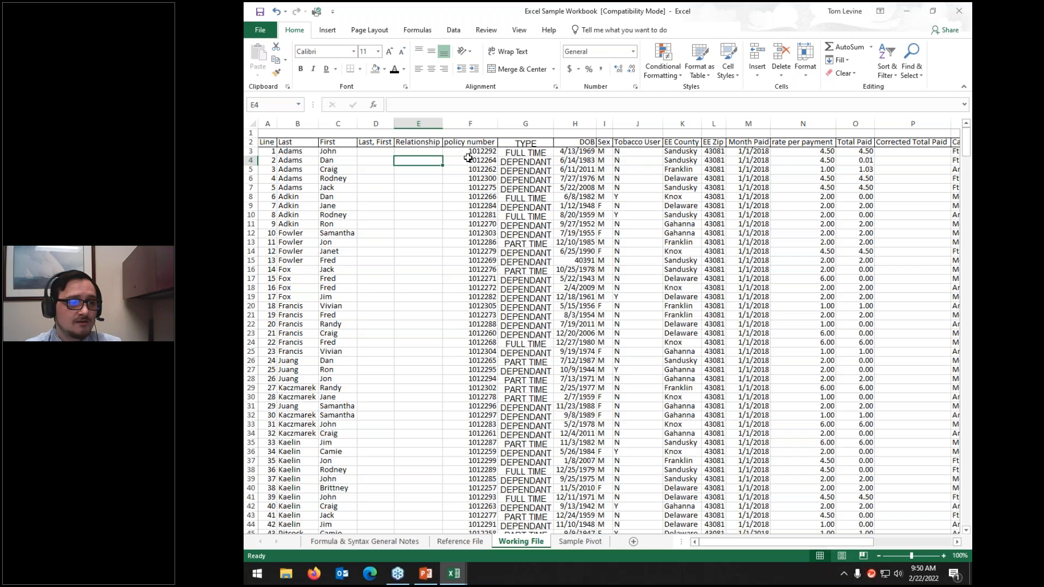
pyautogui.press('Up')
pyautogui.press('Up')
pyautogui.press('Up')
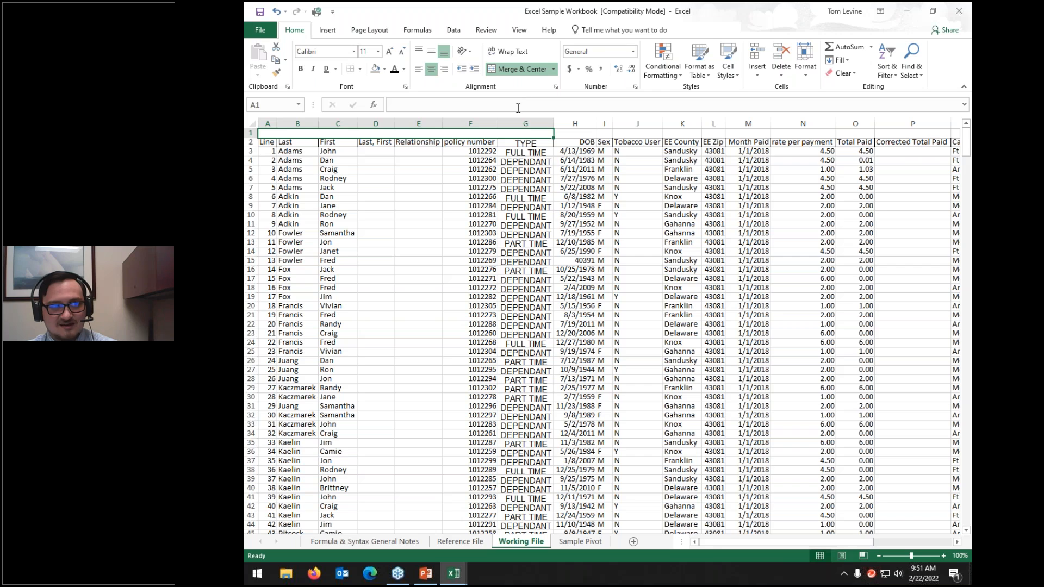
pyautogui.click(521, 70)
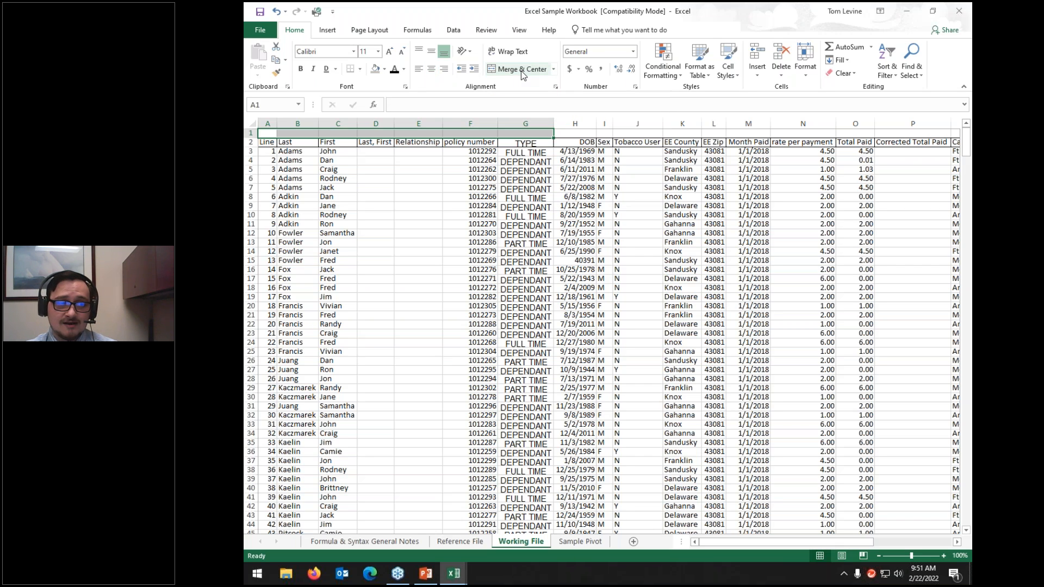
pyautogui.click(505, 170)
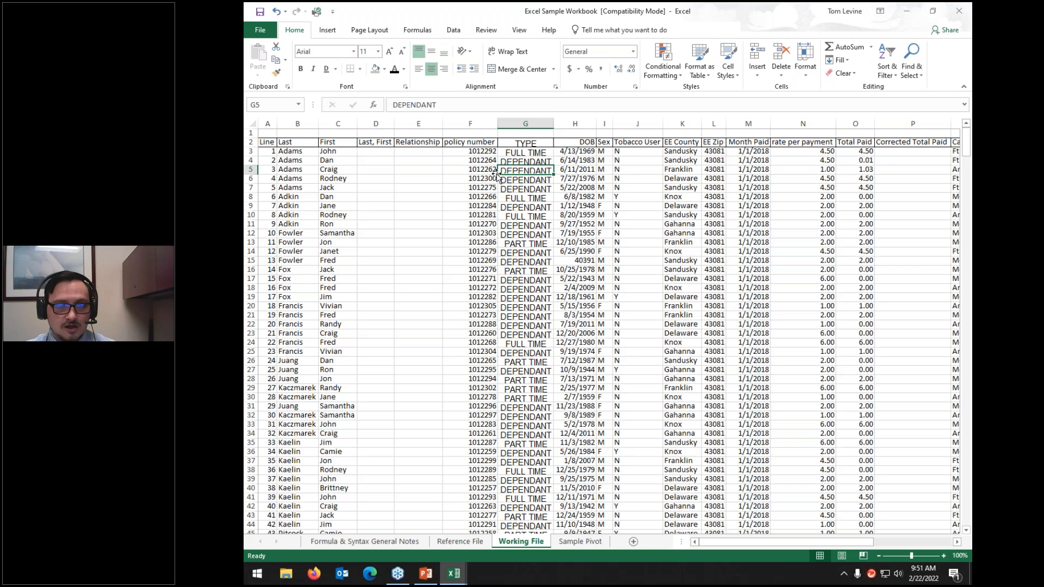
pyautogui.moveTo(484, 154); pyautogui.dragTo(631, 177)
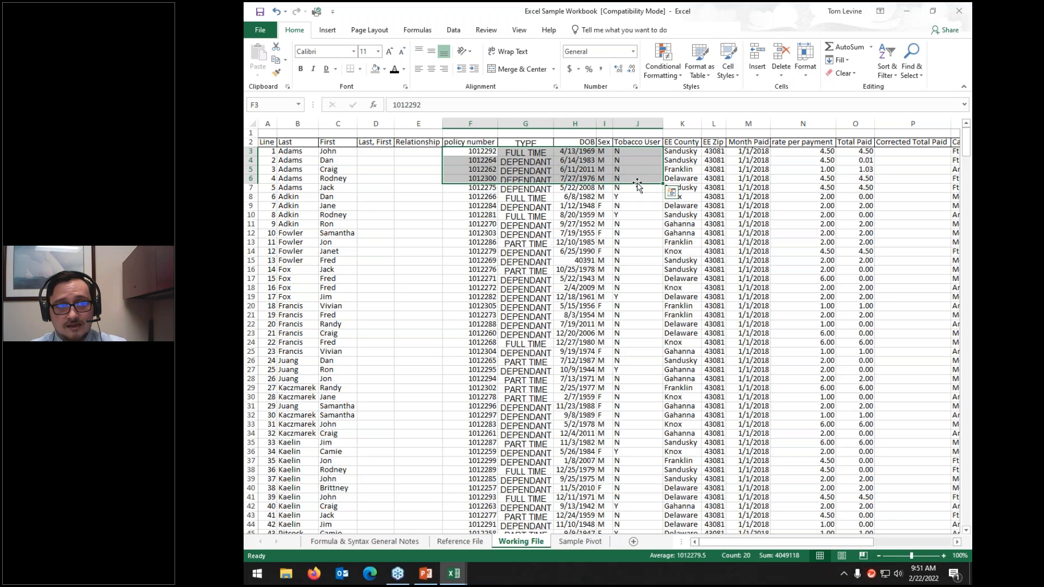
# Step: Merge F3:J6 despite the data-loss warning, unmerge it, then undo to restore values
pyautogui.click(505, 70)
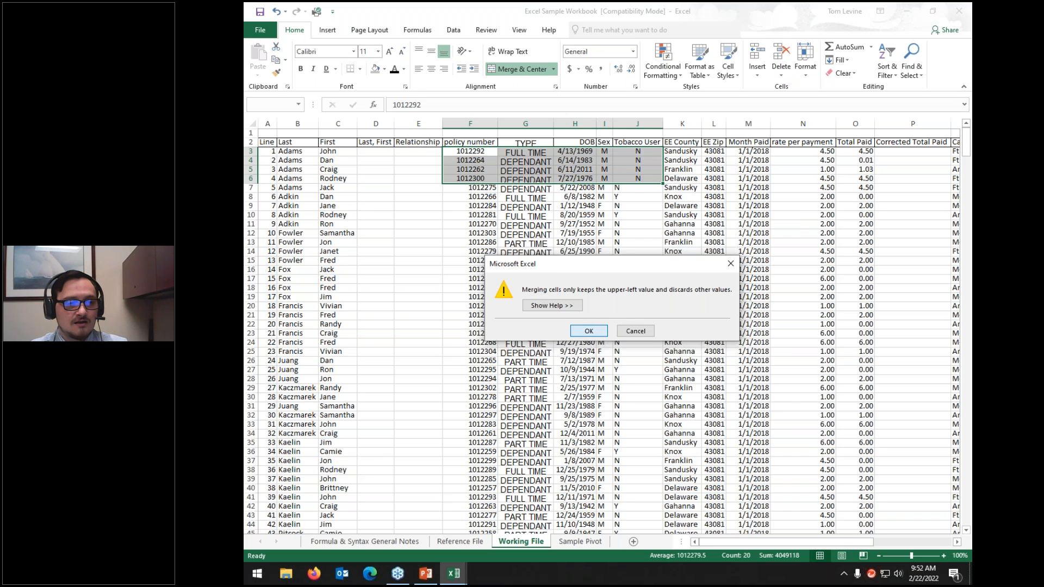
pyautogui.click(589, 330)
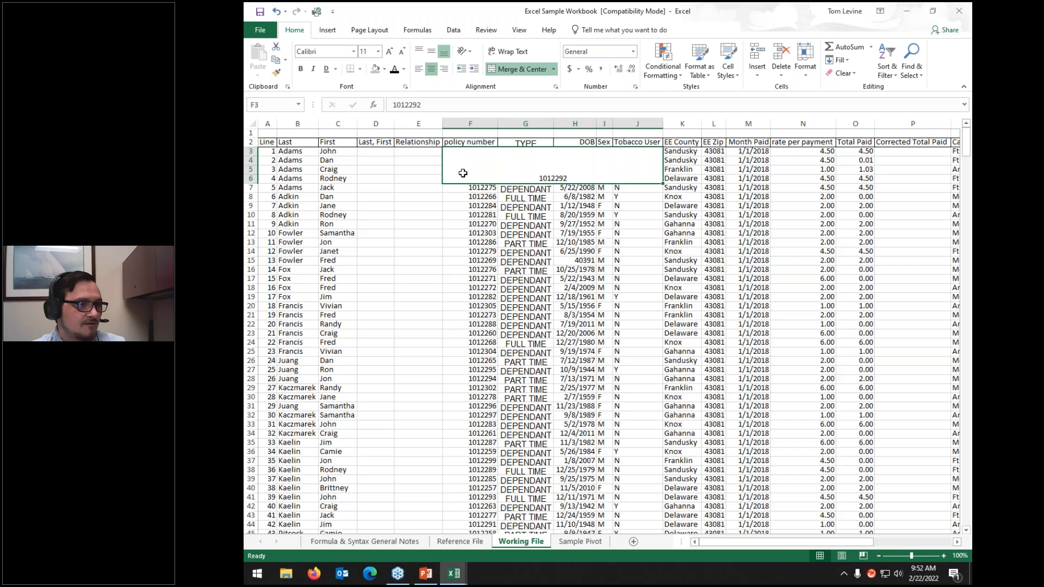
pyautogui.click(522, 70)
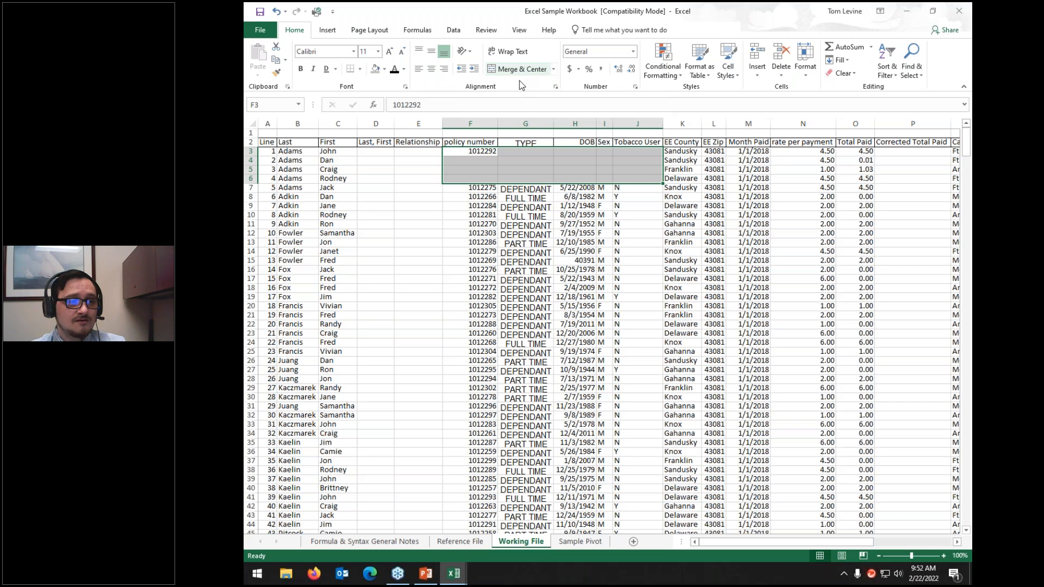
pyautogui.click(524, 159)
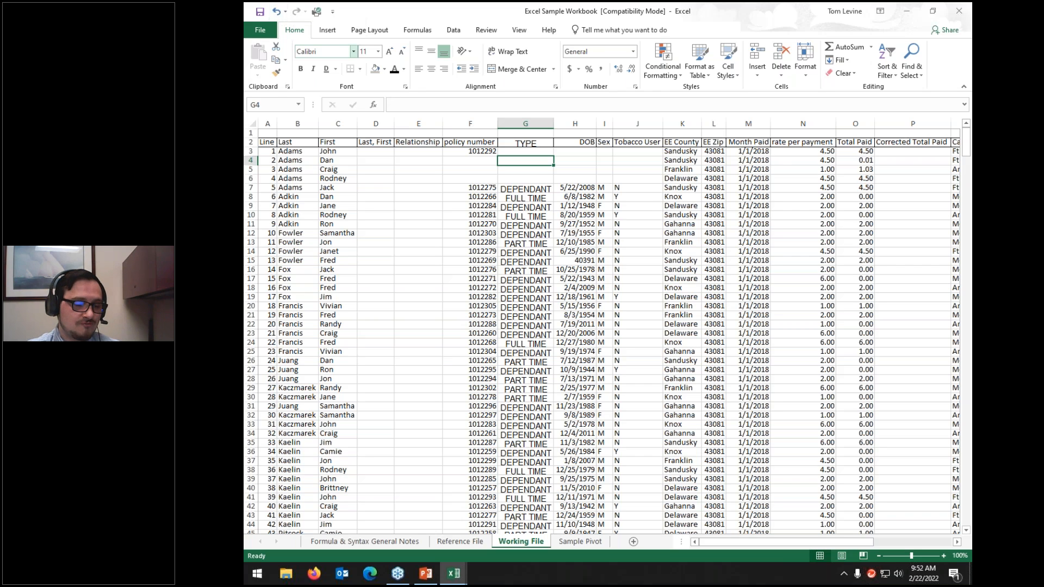
pyautogui.hotkey('ctrl', 'z')
pyautogui.hotkey('ctrl', 'z')
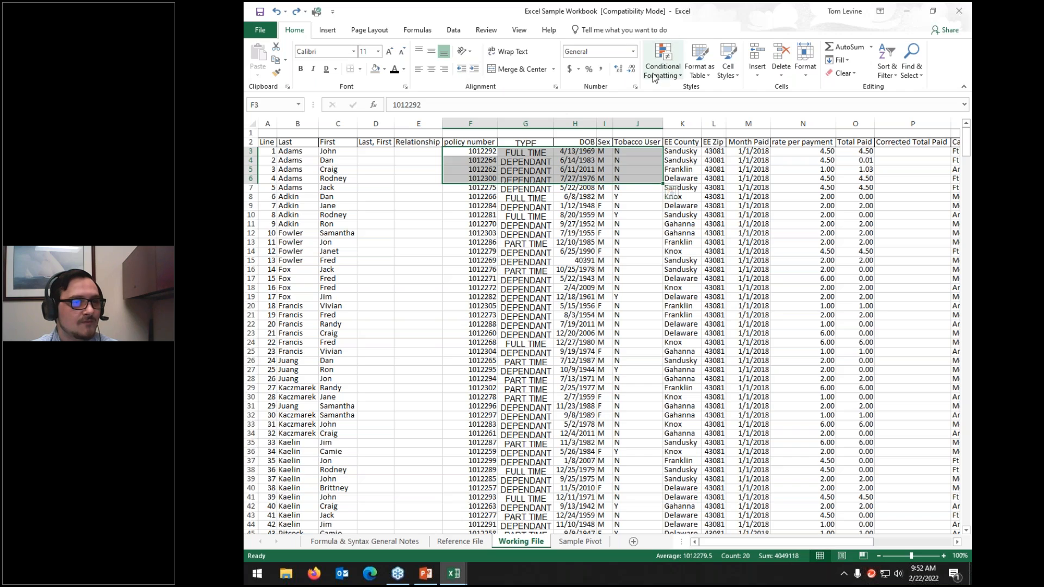
pyautogui.click(598, 177)
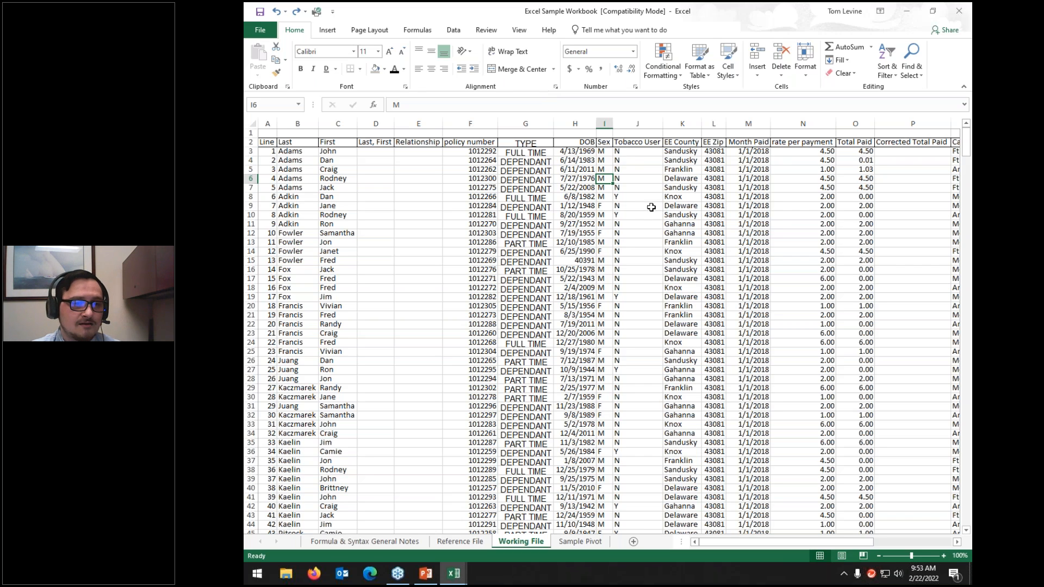
pyautogui.rightClick(253, 133)
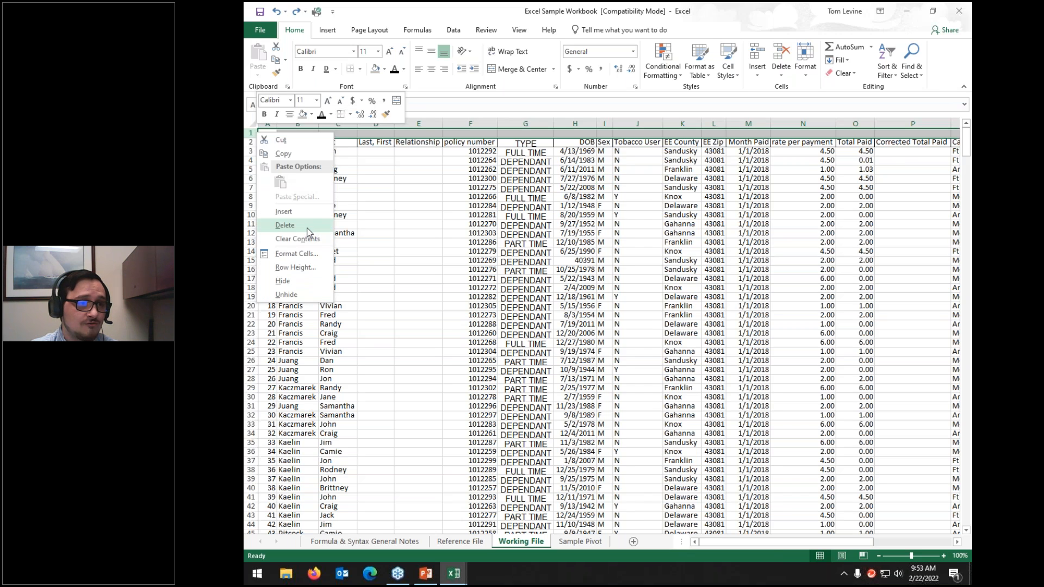
pyautogui.click(307, 232)
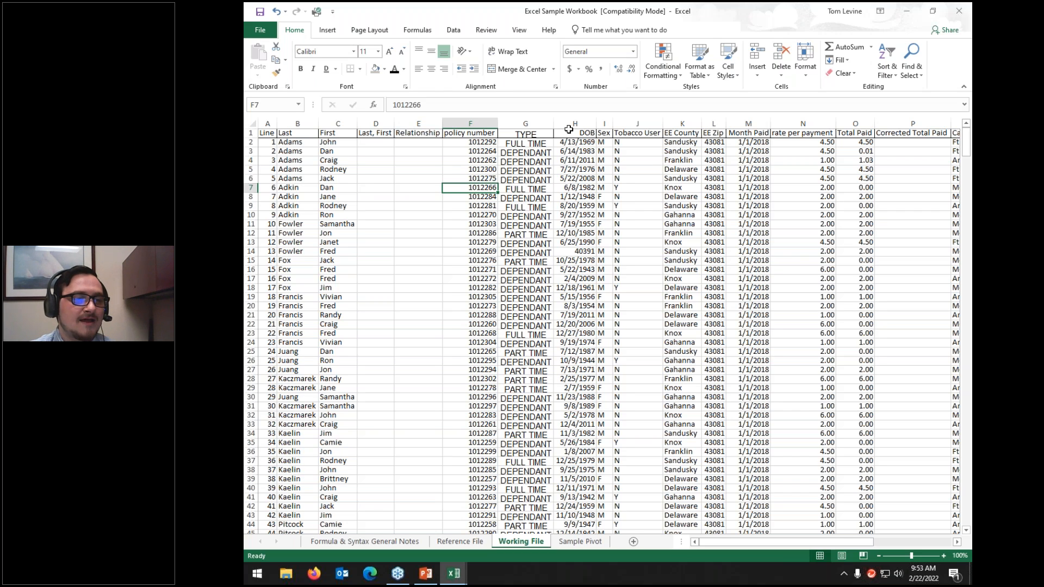
# Step: Inspect the DOB values in column H down to the serial 40391 in H14
pyautogui.click(571, 124)
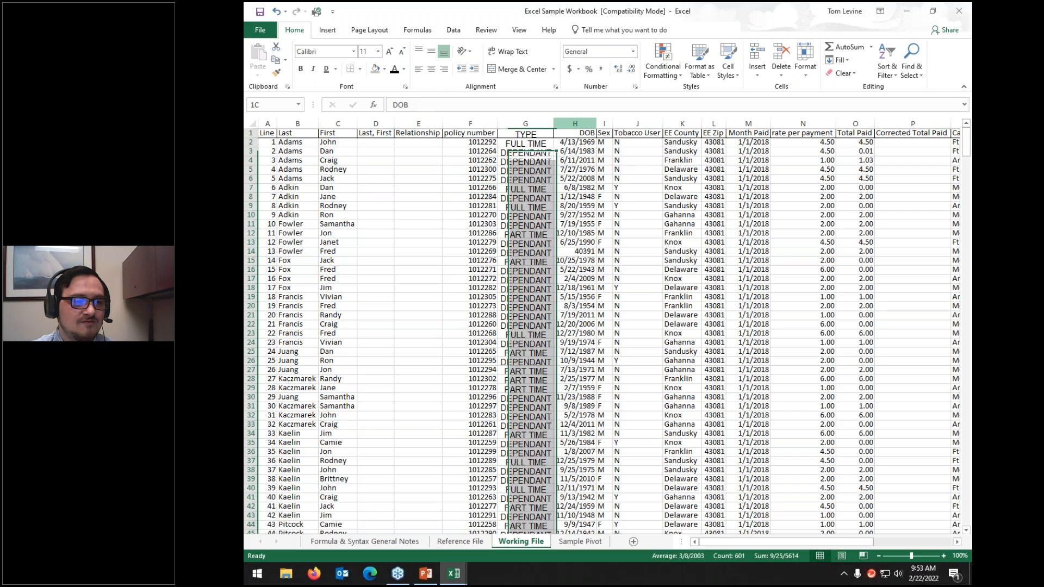
pyautogui.click(578, 143)
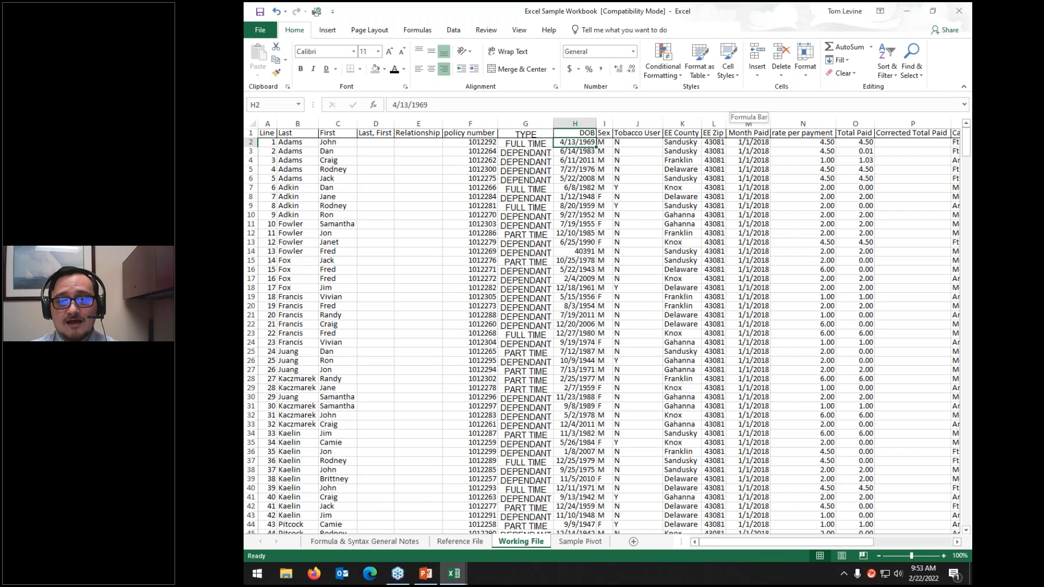
pyautogui.press('Down')
pyautogui.press('Down')
pyautogui.press('Down')
pyautogui.press('Down')
pyautogui.press('Down')
pyautogui.press('Down')
pyautogui.press('Down')
pyautogui.press('Down')
pyautogui.press('Down')
pyautogui.press('Down')
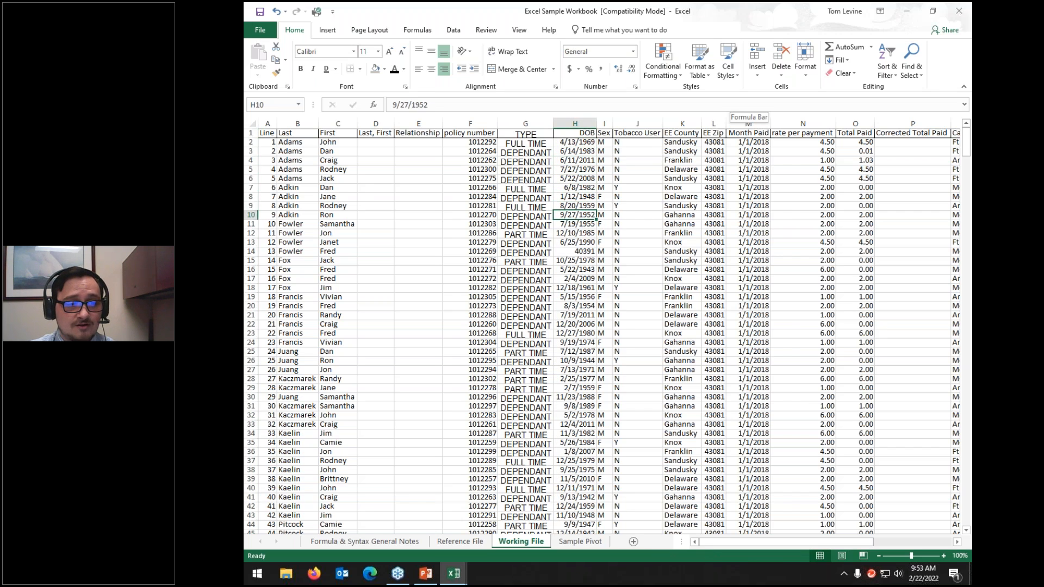
pyautogui.press('Down')
pyautogui.press('Down')
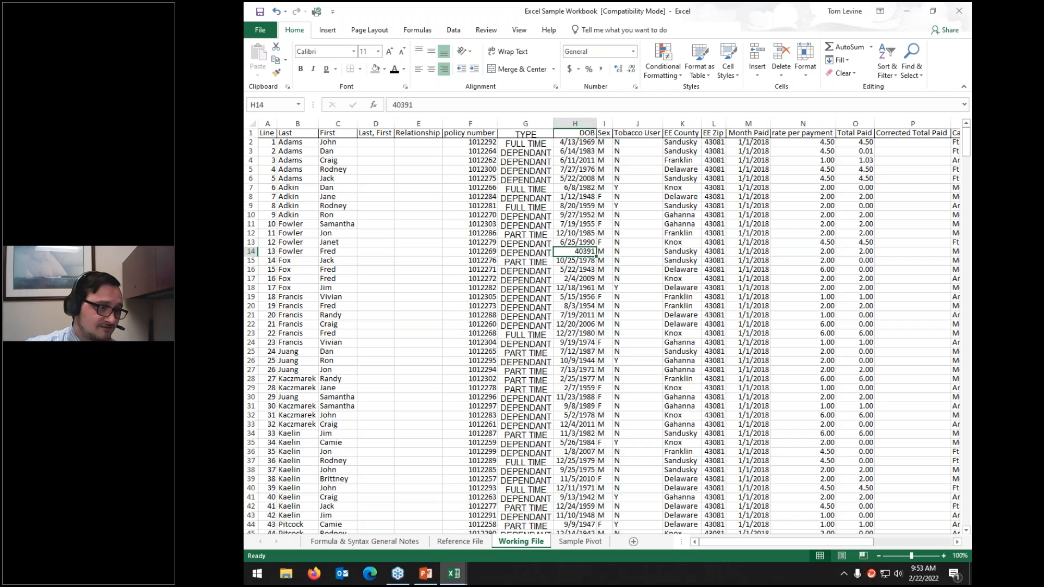
pyautogui.click(423, 102)
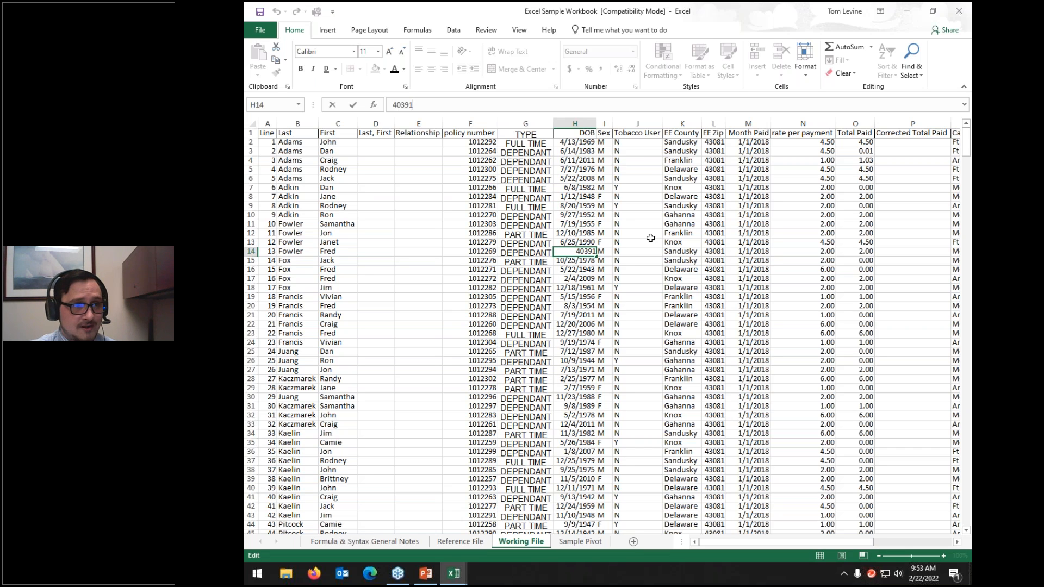
# Step: Apply Short Date to column H and confirm H14 reads 8/1/2010
pyautogui.click(590, 124)
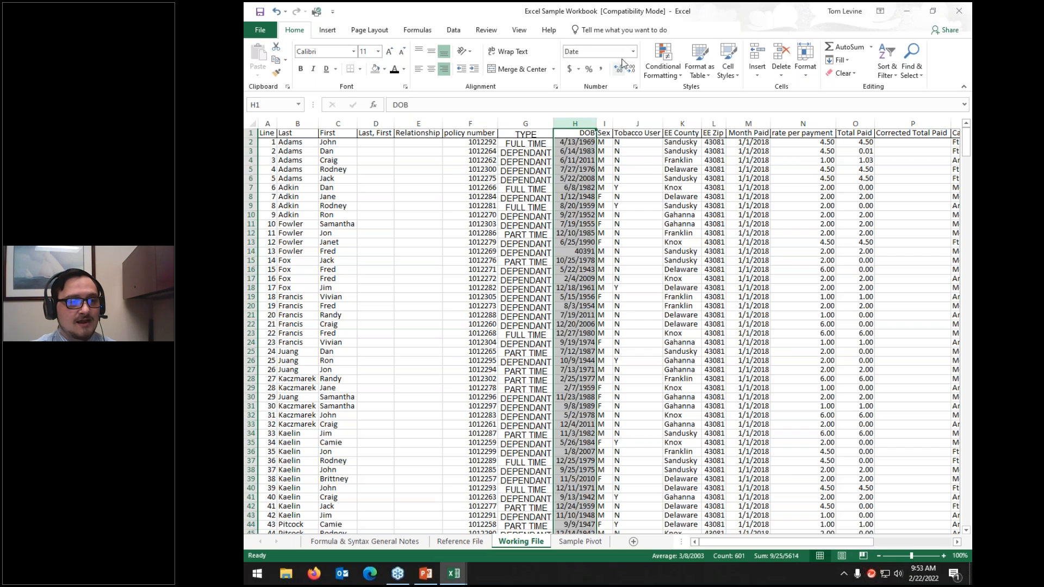
pyautogui.click(634, 51)
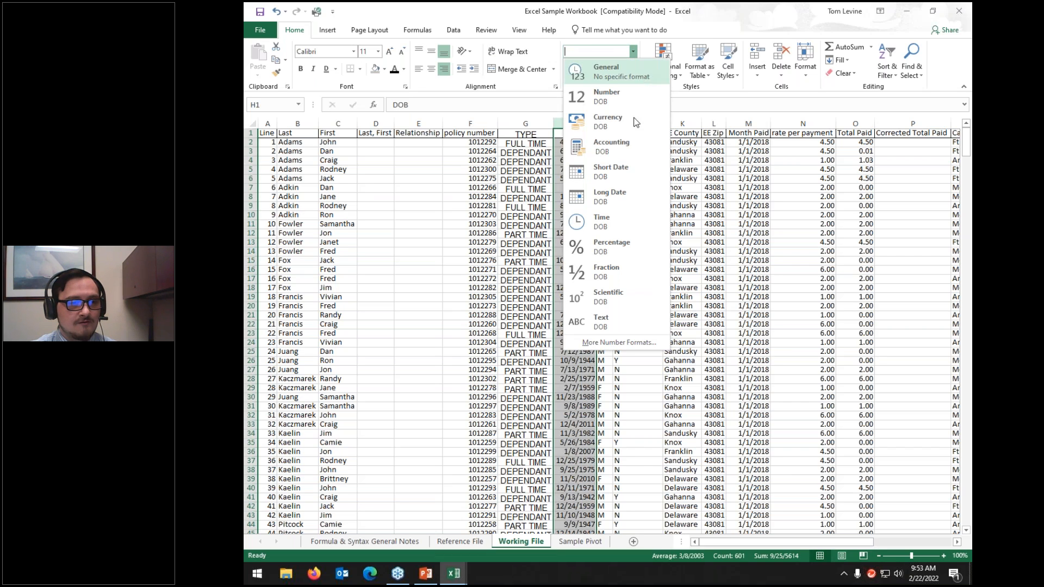
pyautogui.click(623, 181)
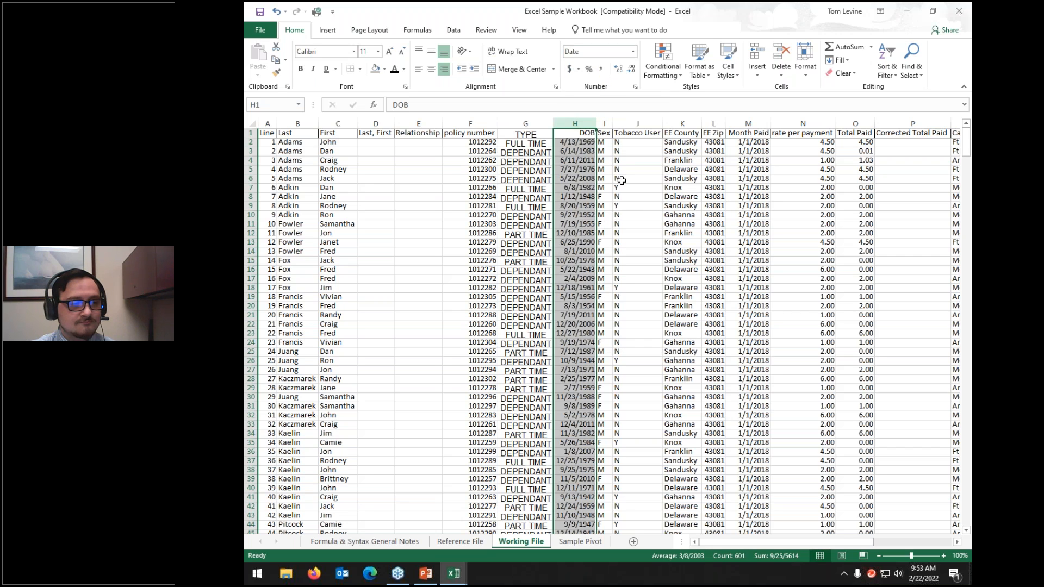
pyautogui.click(583, 259)
pyautogui.press('Up')
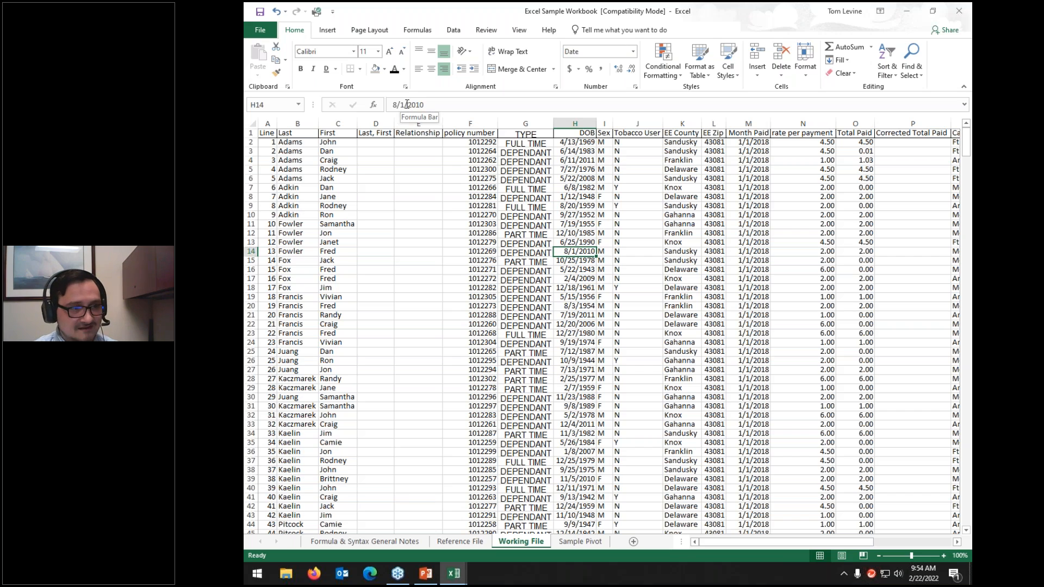
pyautogui.click(566, 221)
# Step: Set DOB column H to General so H14 shows 40391, then recheck the birth dates
pyautogui.click(558, 123)
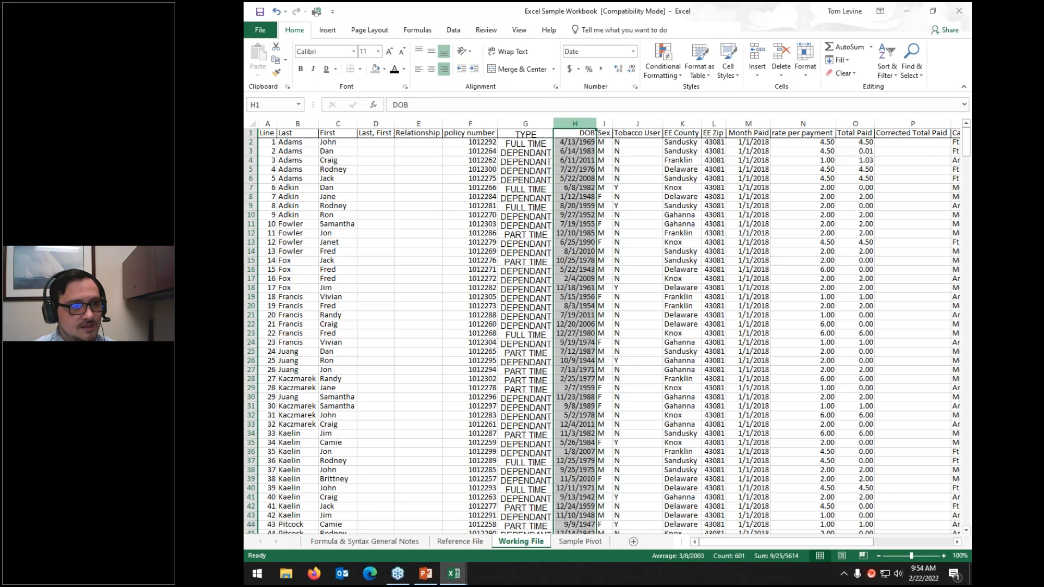
pyautogui.click(633, 51)
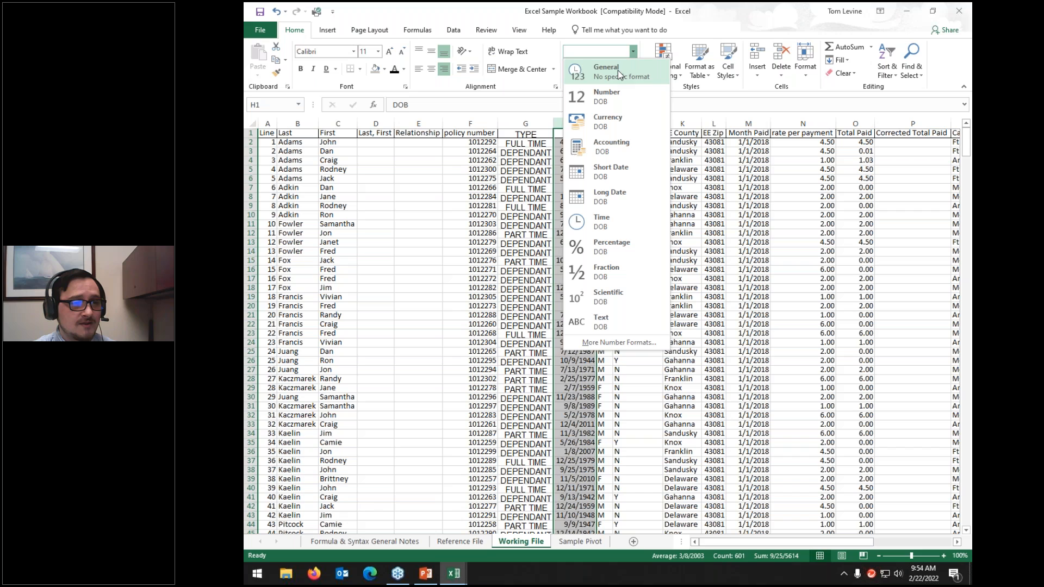
pyautogui.click(617, 70)
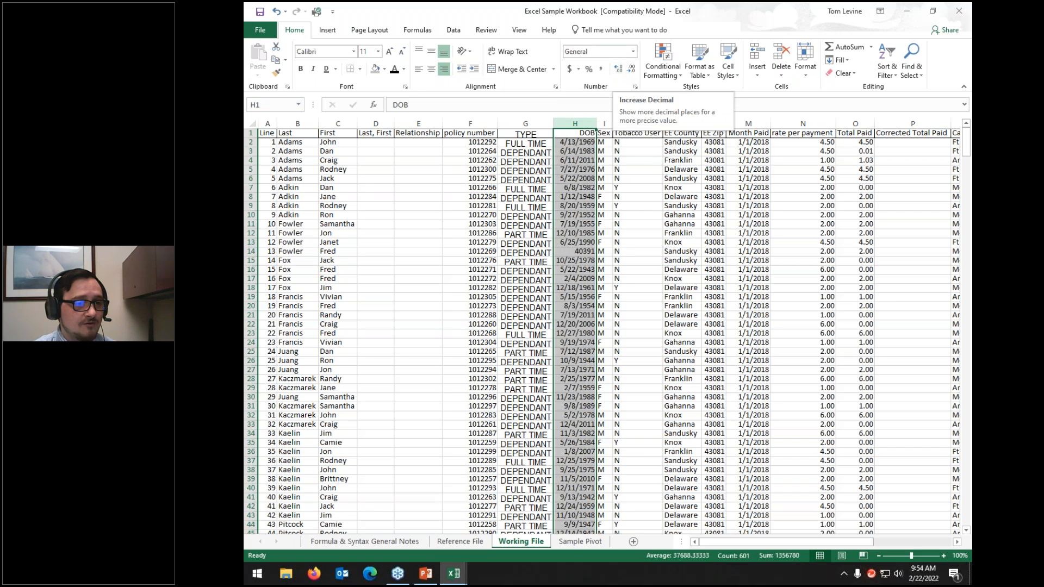
pyautogui.click(585, 251)
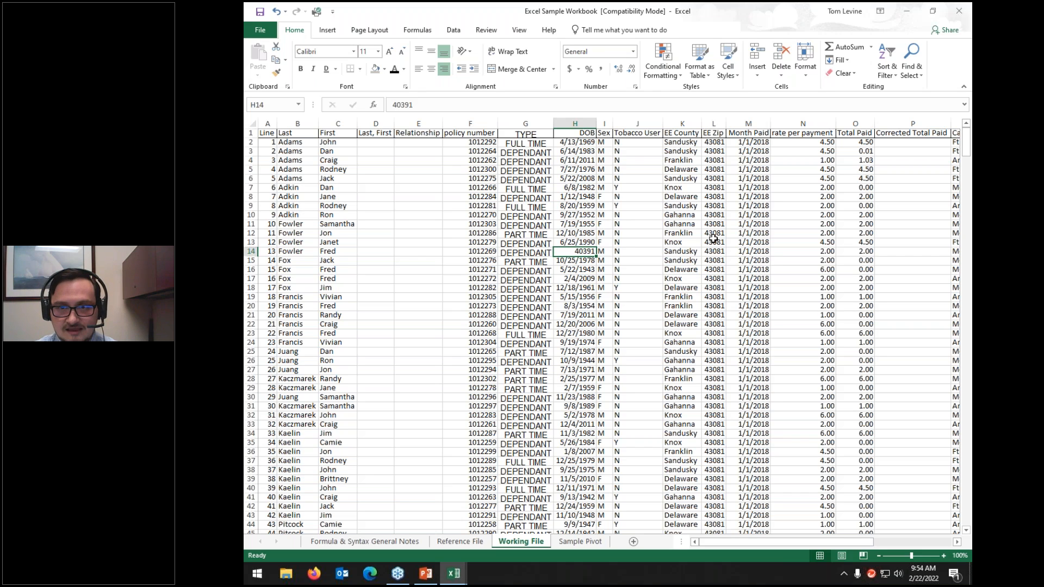
pyautogui.moveTo(568, 143); pyautogui.dragTo(575, 234)
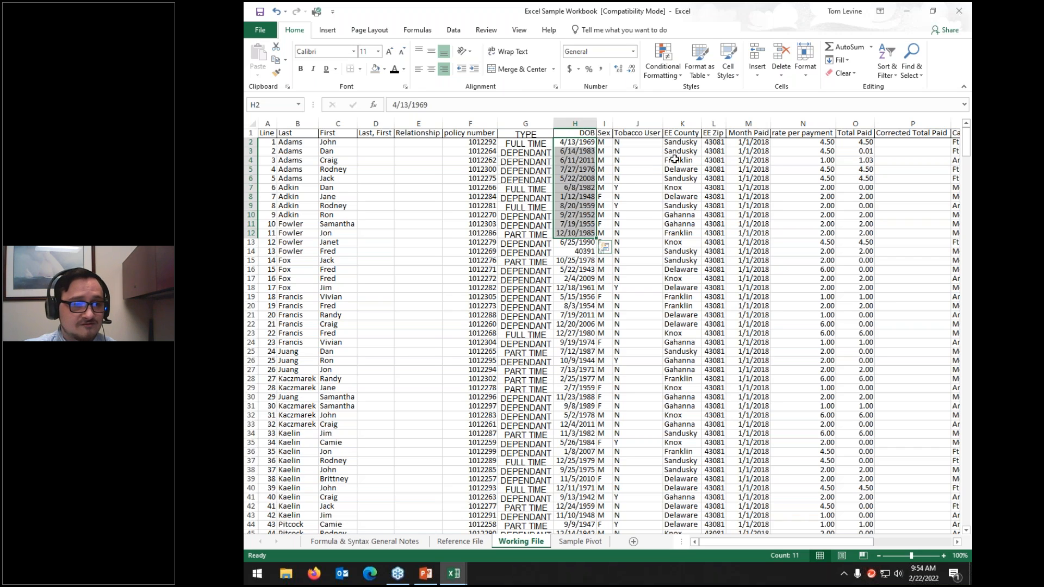
pyautogui.click(590, 252)
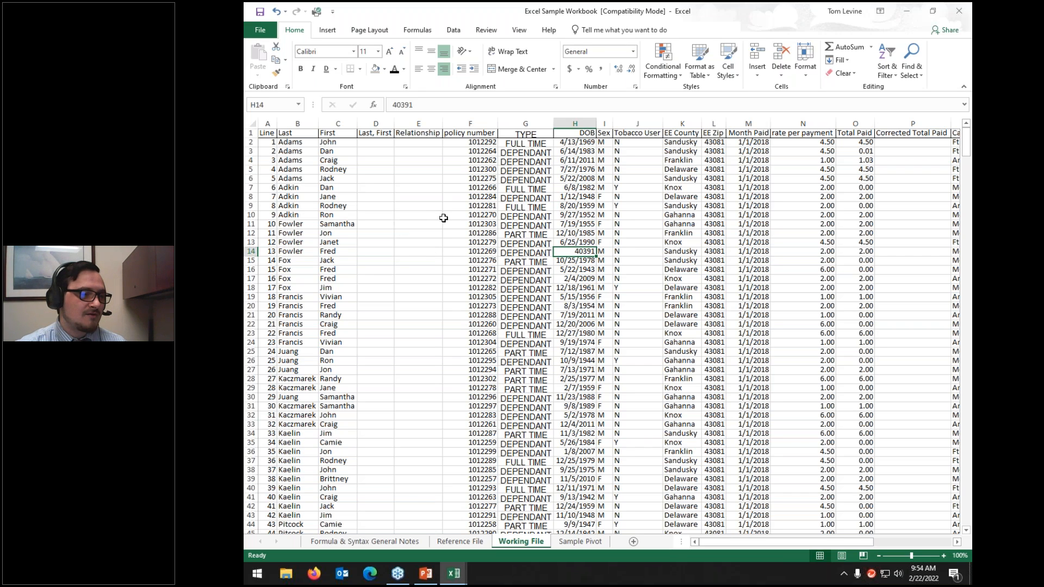
pyautogui.click(427, 217)
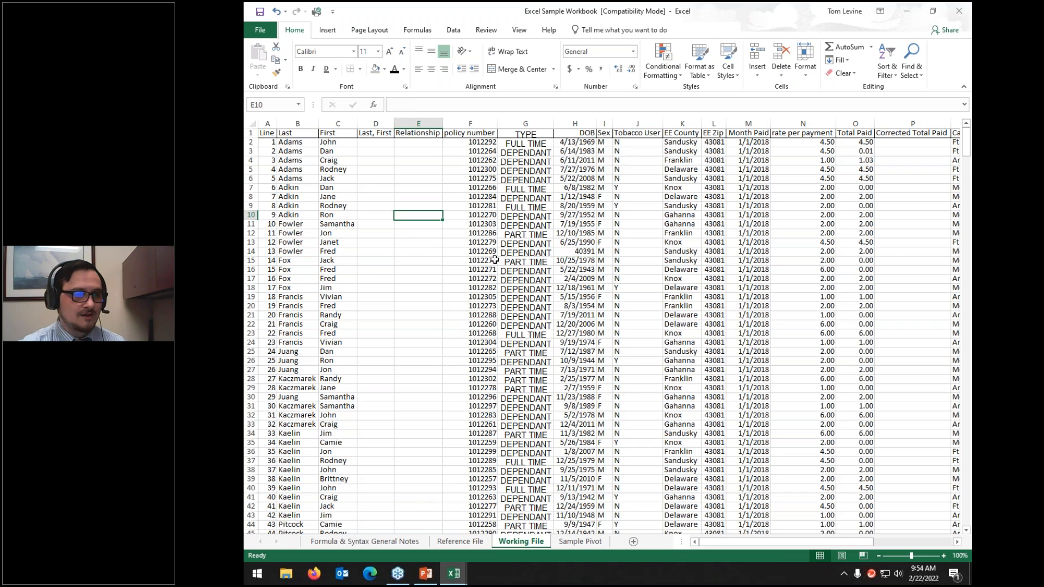
pyautogui.click(634, 53)
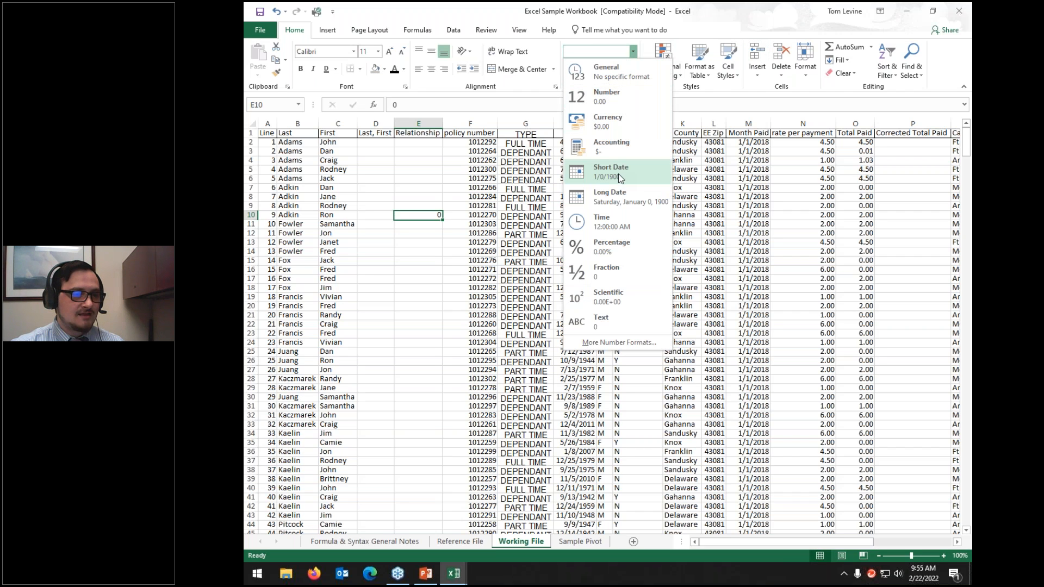
pyautogui.click(616, 173)
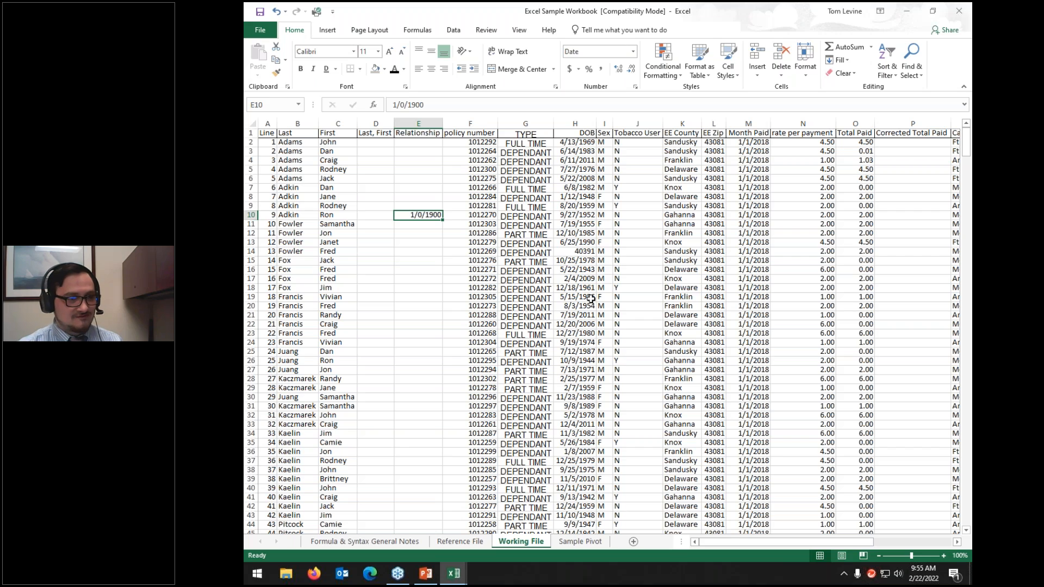
pyautogui.hotkey('ctrl', 'z')
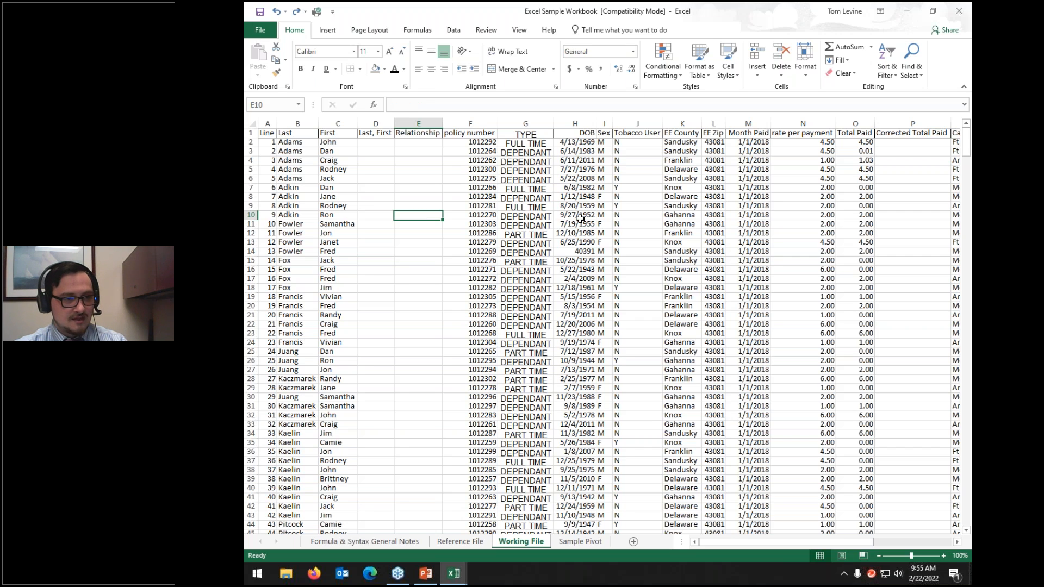
pyautogui.click(572, 119)
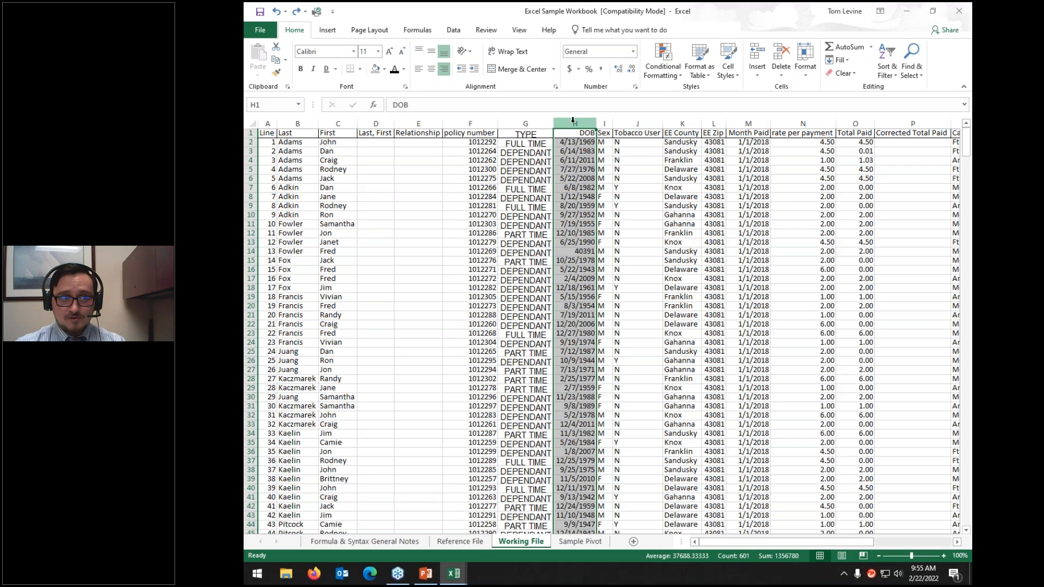
# Step: Format the DOB column as Long Date and check H14's value
pyautogui.click(633, 52)
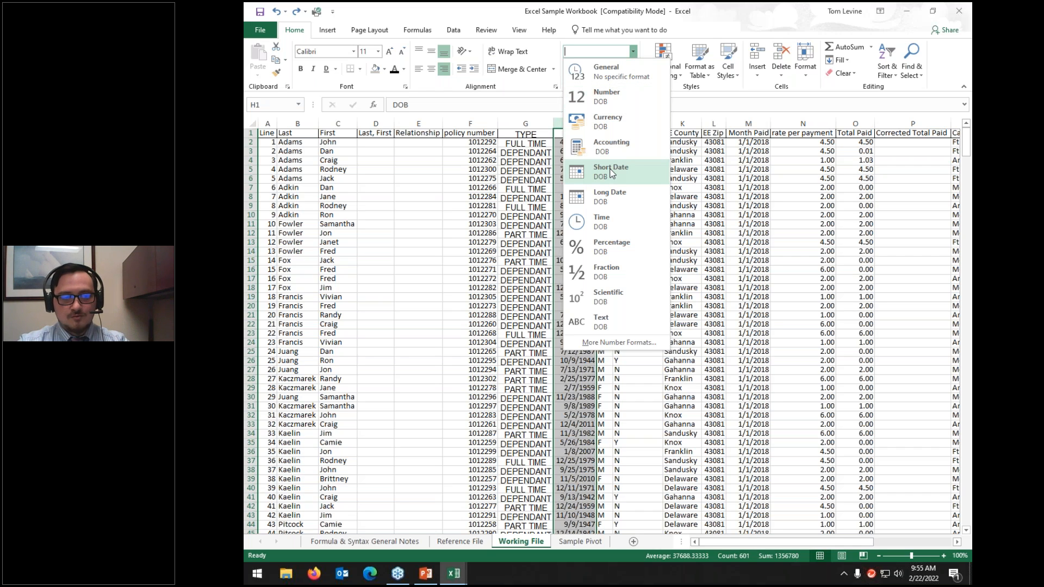
pyautogui.click(614, 197)
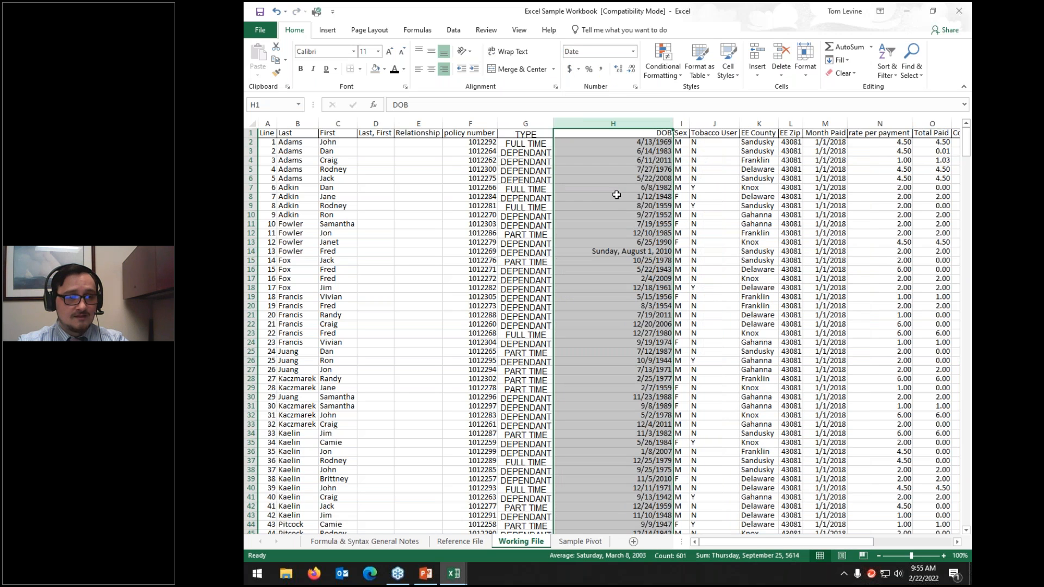
pyautogui.click(616, 252)
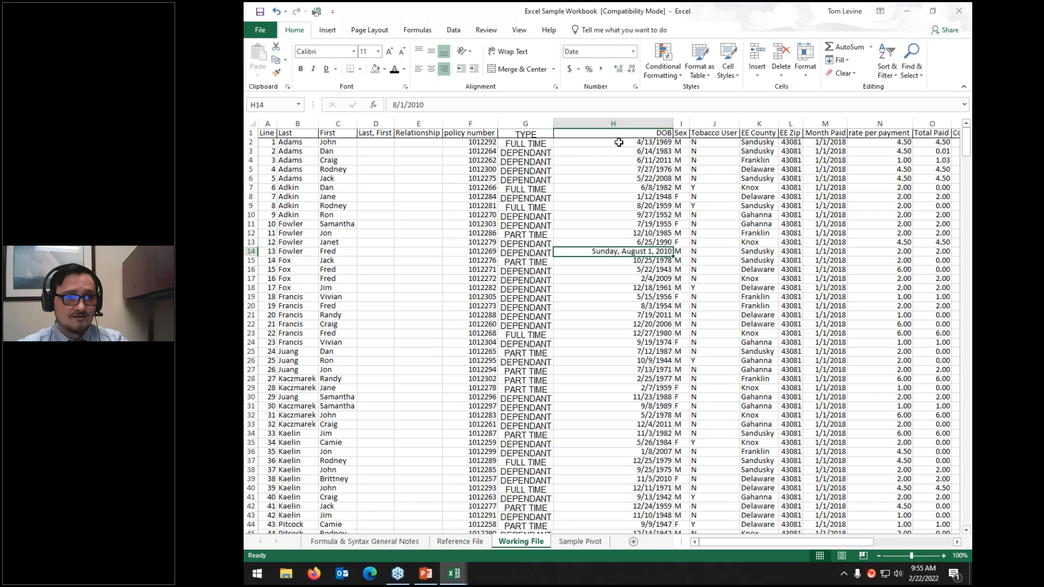
# Step: Switch column H to Short Date so H14 reads 8/1/2010, narrow the column, and select columns N:O
pyautogui.click(613, 124)
pyautogui.click(633, 52)
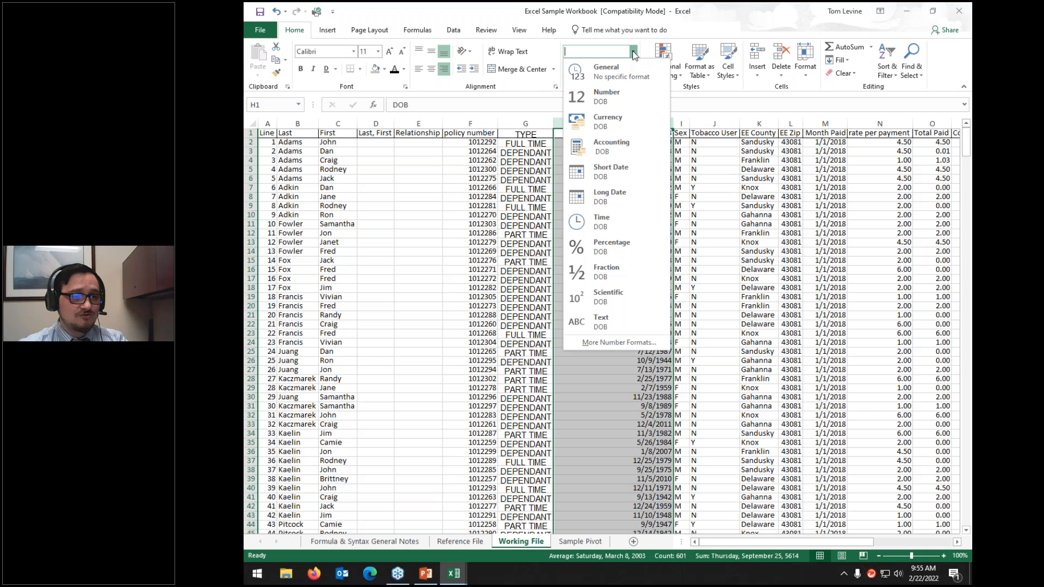
pyautogui.click(610, 171)
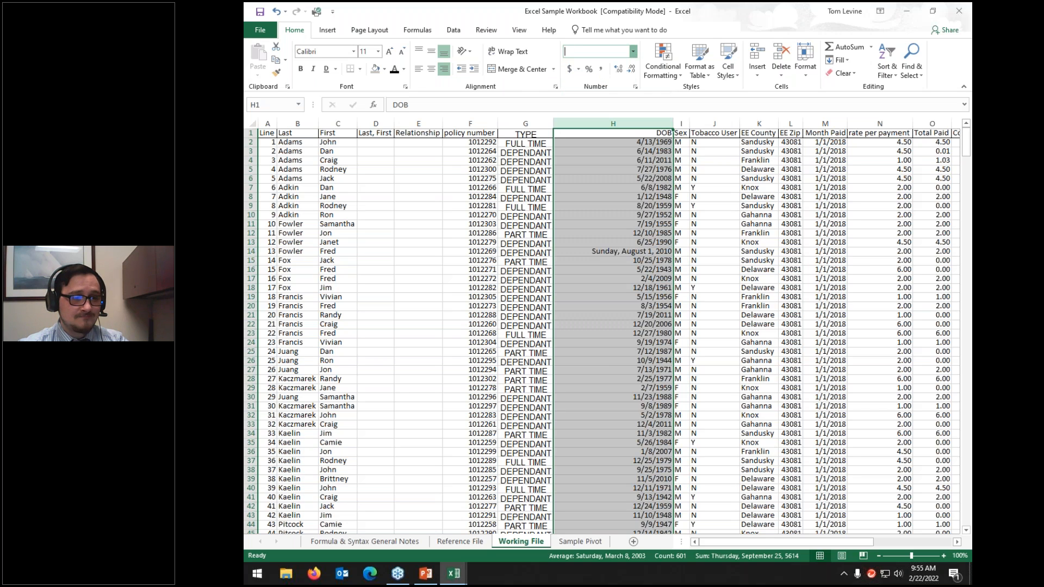
pyautogui.click(649, 252)
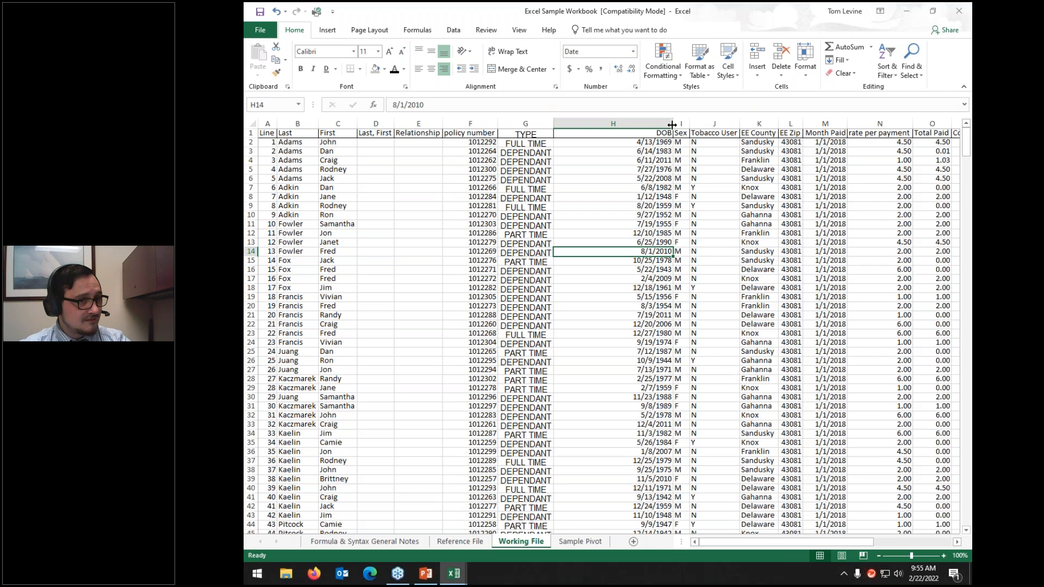
pyautogui.moveTo(663, 124); pyautogui.dragTo(629, 124)
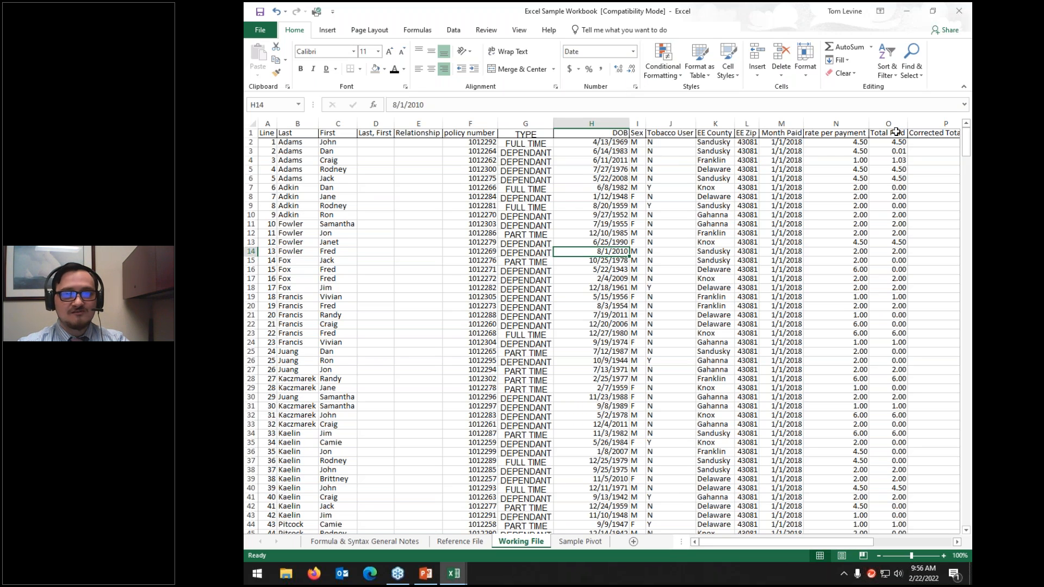
pyautogui.moveTo(895, 124); pyautogui.dragTo(847, 124)
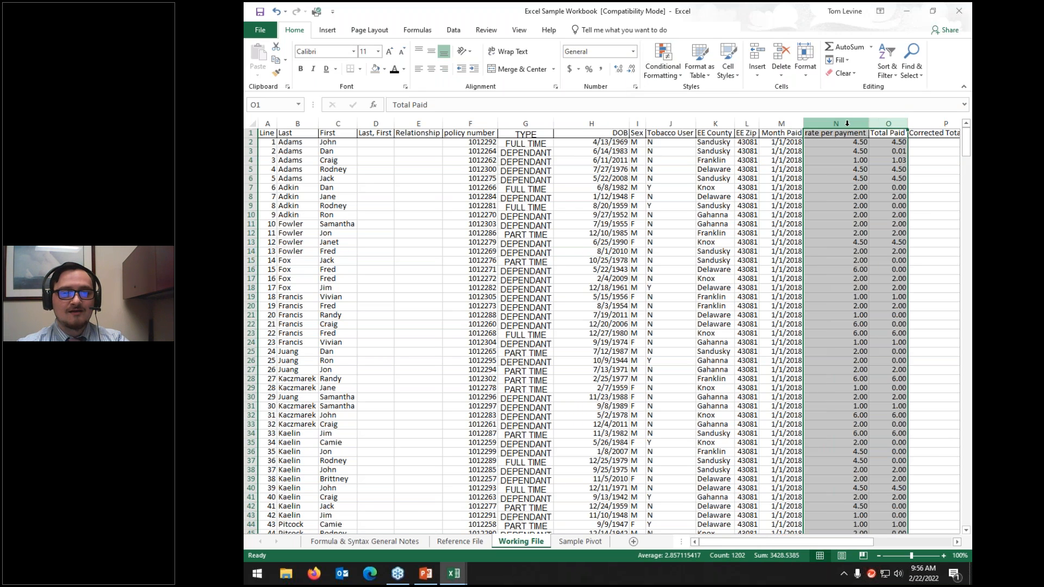
pyautogui.click(633, 52)
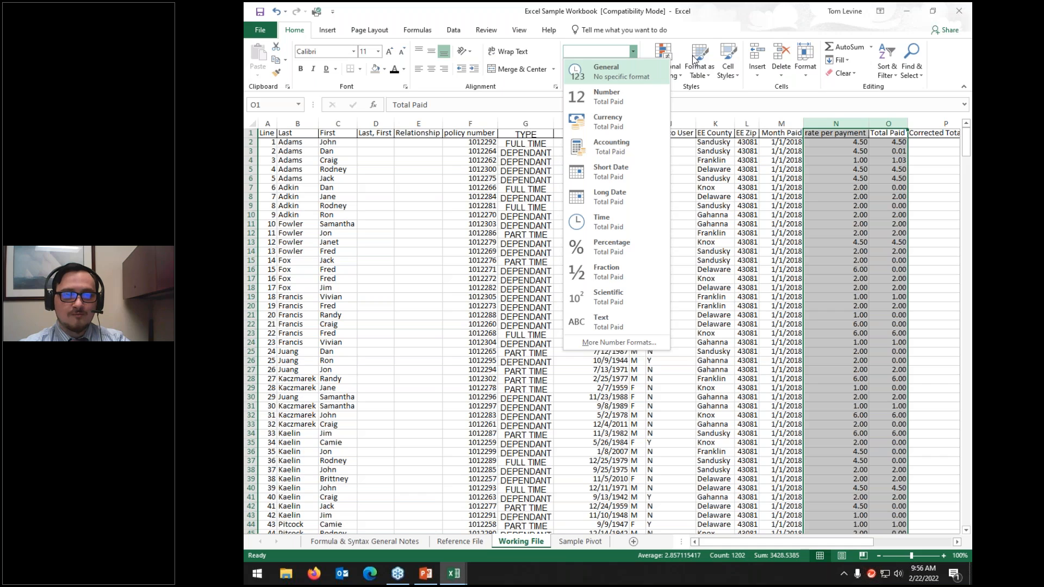
pyautogui.click(627, 77)
pyautogui.click(863, 198)
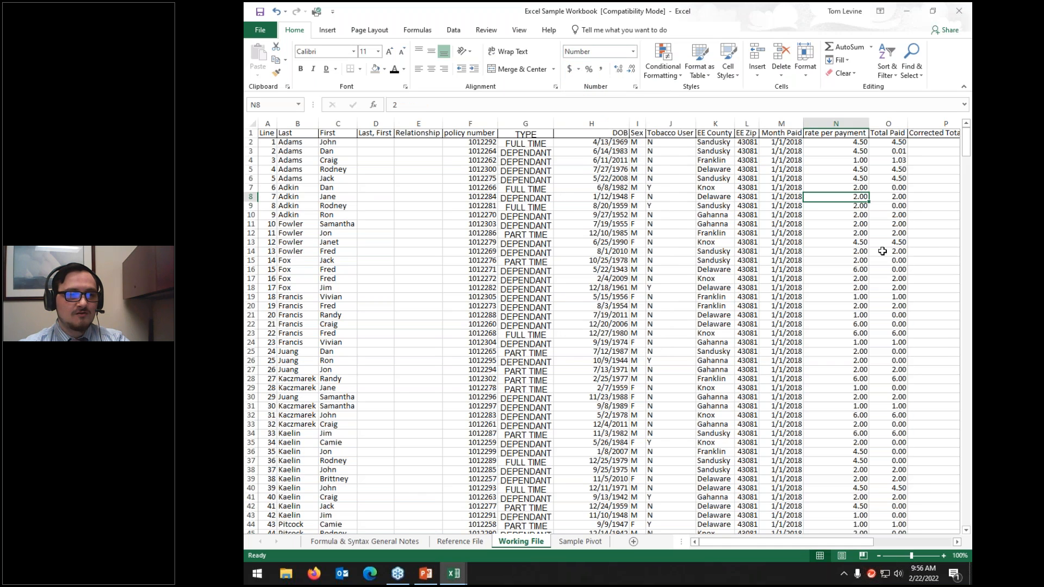
pyautogui.press('Down')
pyautogui.press('Down')
pyautogui.press('Down')
pyautogui.press('Down')
pyautogui.press('Down')
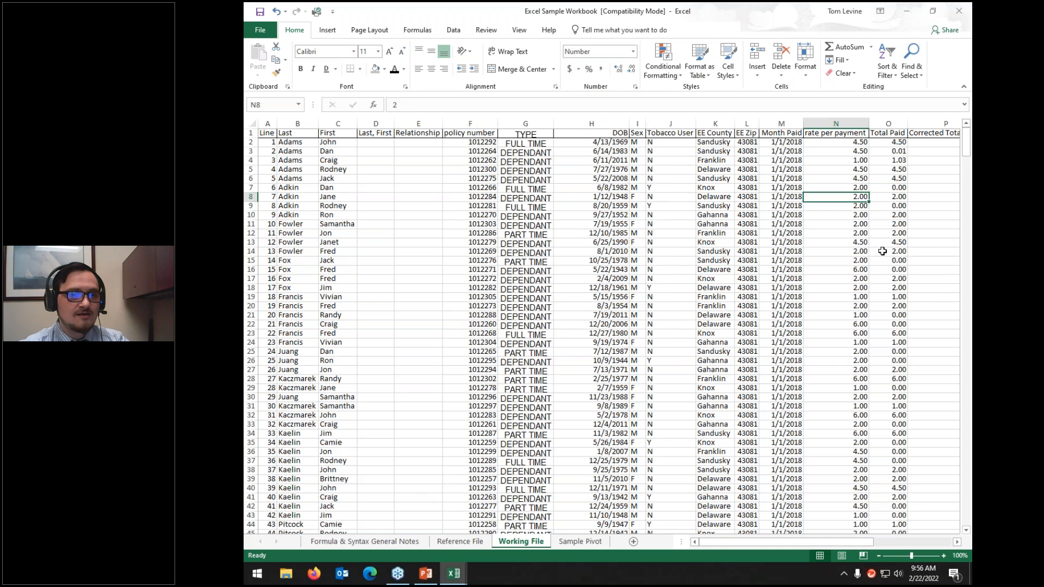
pyautogui.click(836, 124)
pyautogui.keyDown('shift'); pyautogui.click(878, 123); pyautogui.keyUp('shift')
pyautogui.click(633, 51)
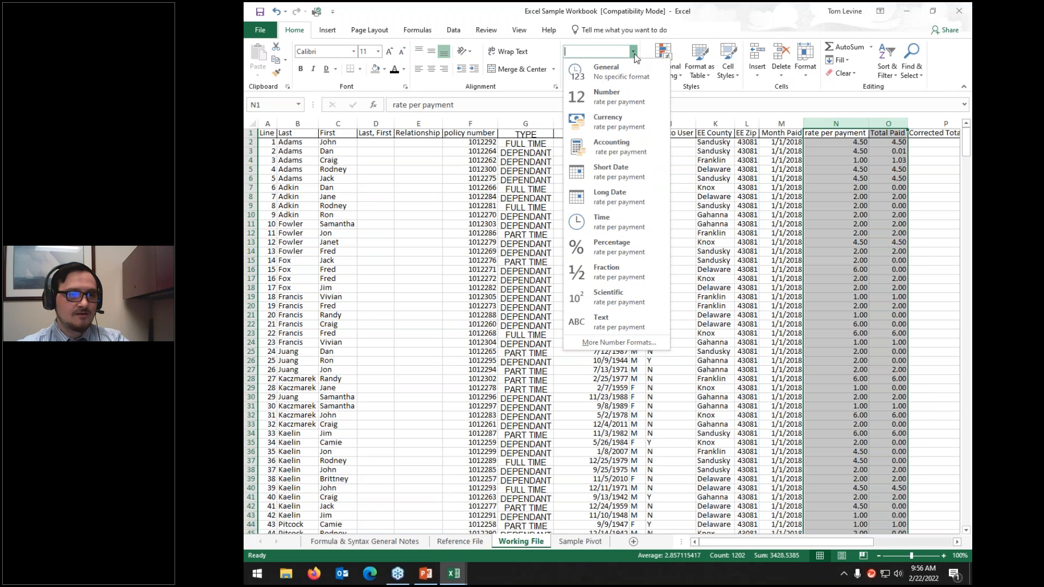
pyautogui.click(632, 72)
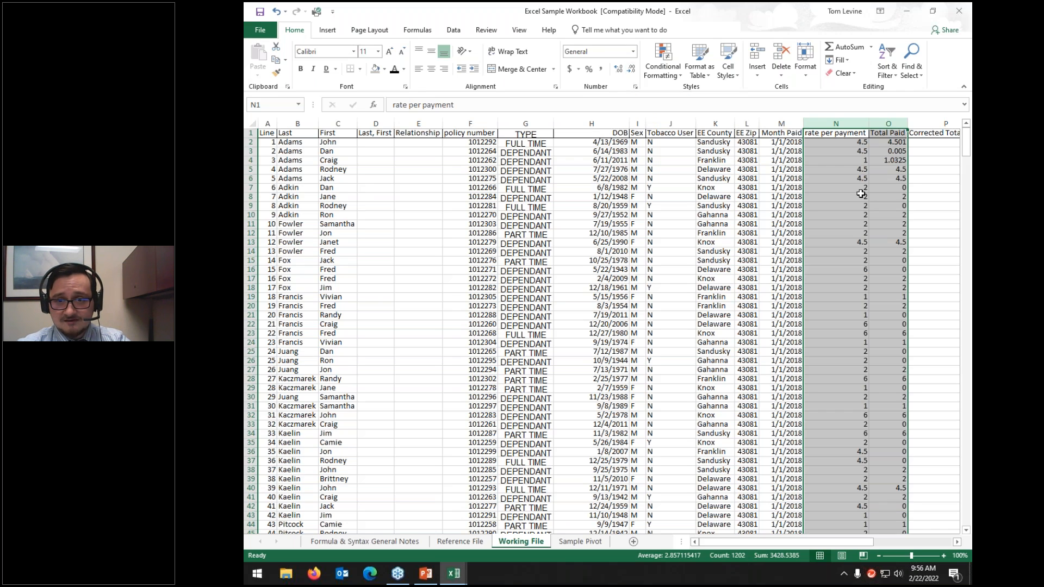
pyautogui.click(877, 161)
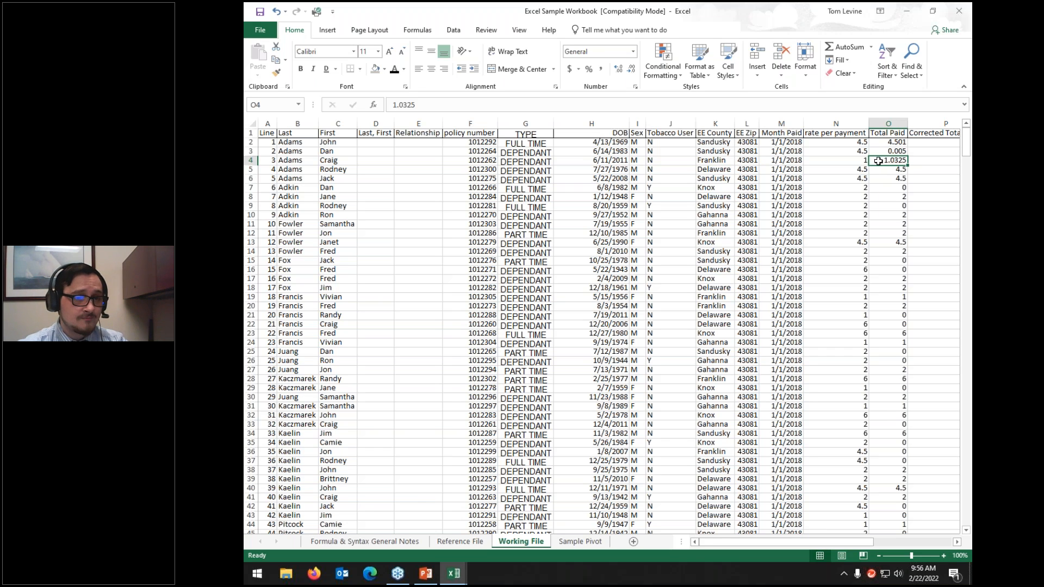
pyautogui.hotkey('ctrl', 'z')
pyautogui.click(882, 161)
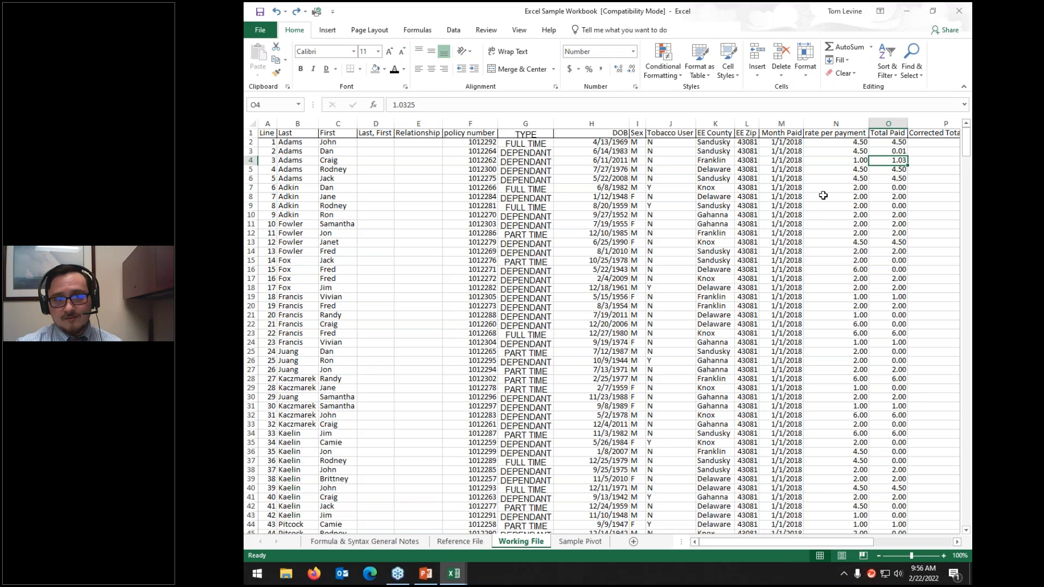
pyautogui.moveTo(878, 142); pyautogui.dragTo(882, 294)
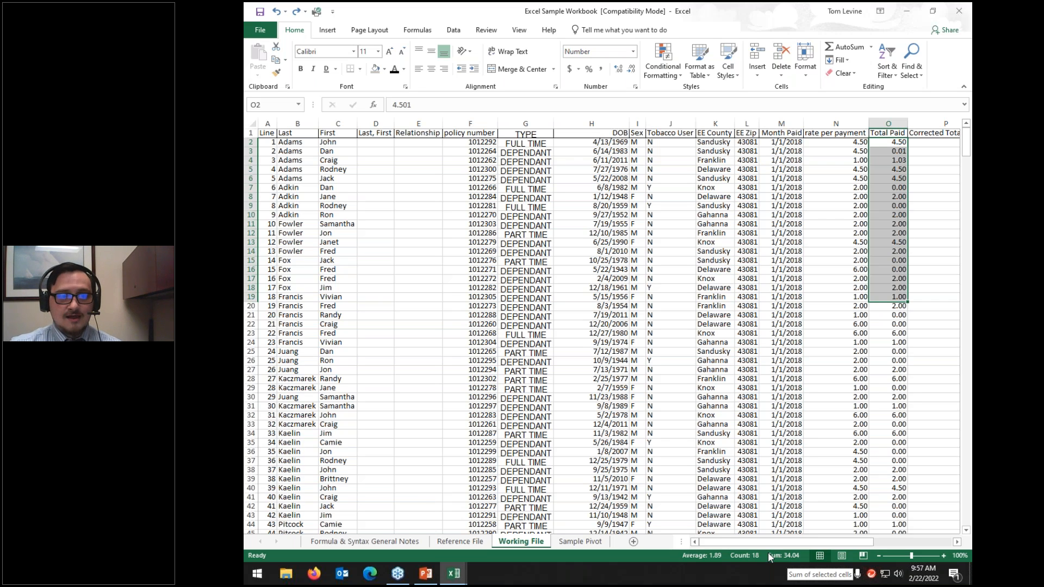
# Step: Select the Total Paid values O2:O601 and increase their displayed decimal places
pyautogui.click(878, 123)
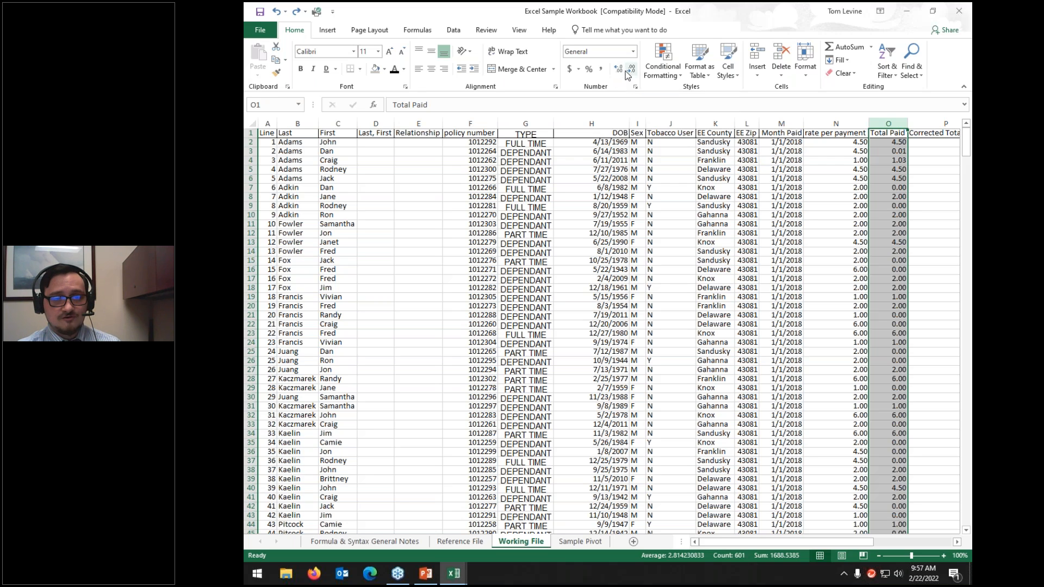
pyautogui.click(874, 144)
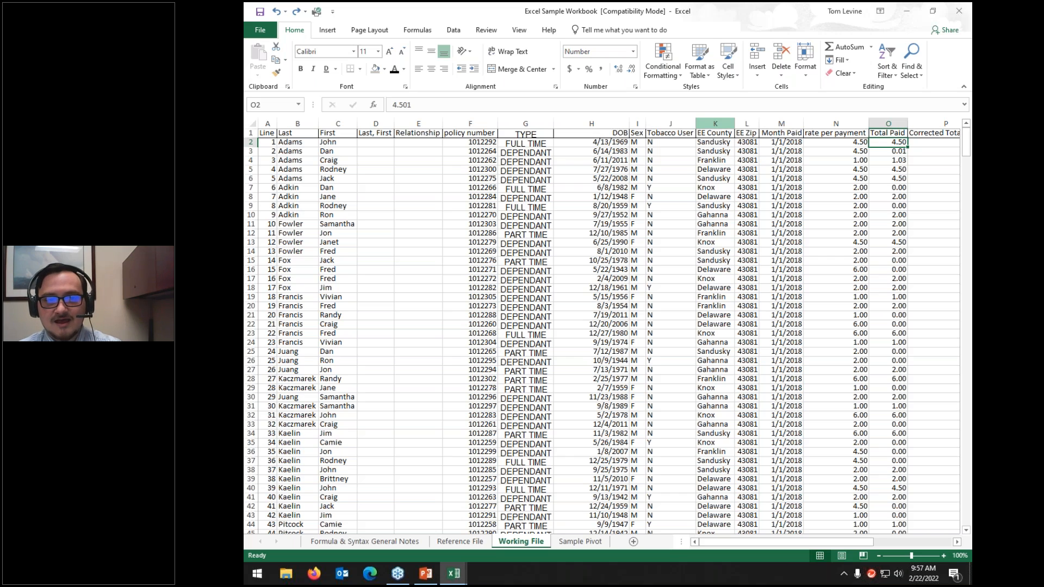
pyautogui.hotkey('ctrl', 'shift', 'Down')
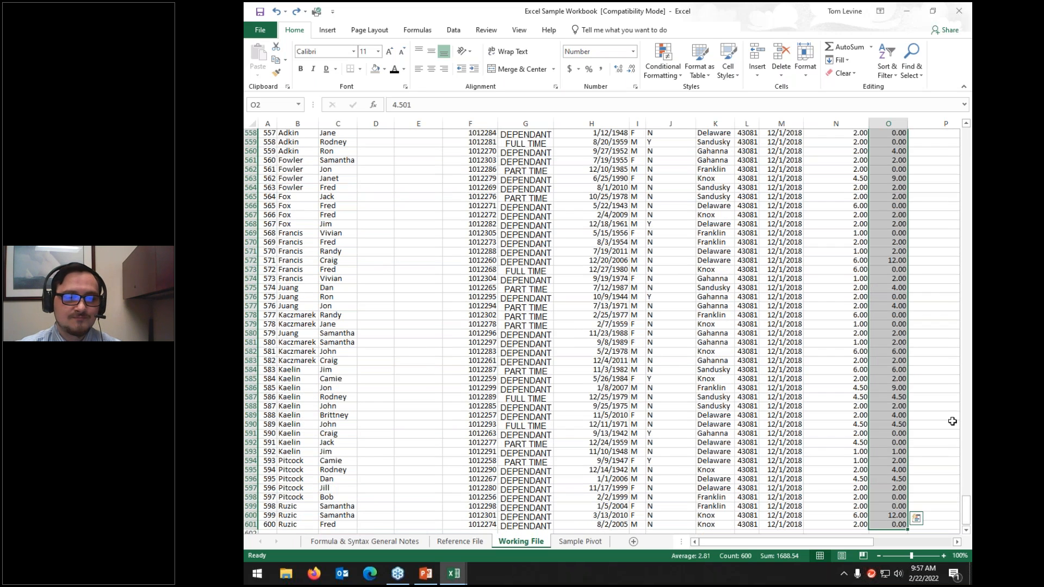
pyautogui.moveTo(967, 514); pyautogui.dragTo(967, 141)
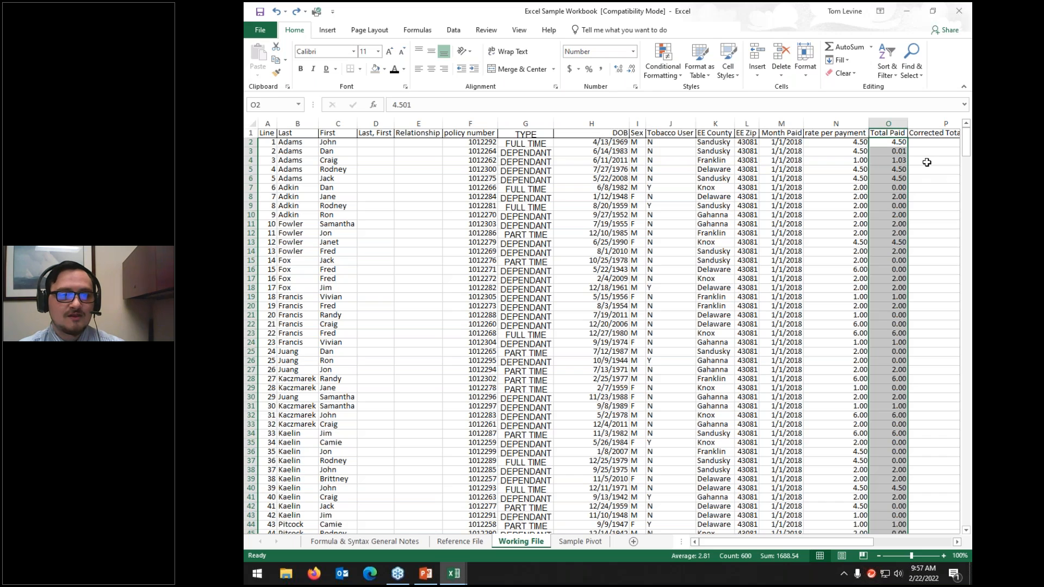
pyautogui.click(631, 69)
pyautogui.click(618, 69)
pyautogui.click(618, 69)
pyautogui.click(618, 69)
pyautogui.click(618, 69)
pyautogui.click(618, 69)
pyautogui.click(618, 69)
pyautogui.click(618, 69)
pyautogui.click(618, 69)
pyautogui.click(619, 70)
pyautogui.click(618, 70)
pyautogui.click(618, 69)
pyautogui.click(618, 69)
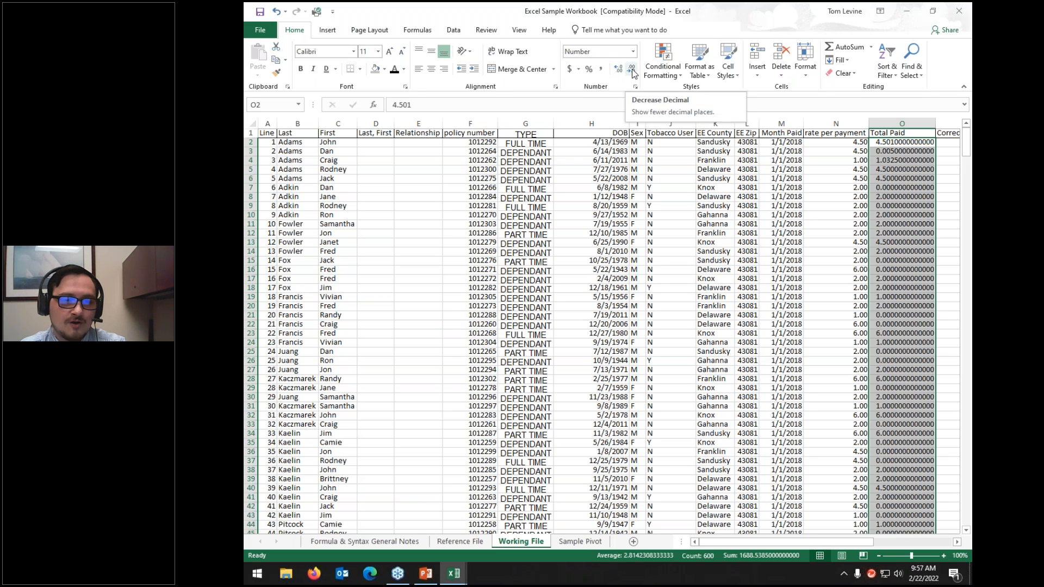
# Step: Reduce Total Paid back to two decimal places, then select O4
pyautogui.click(633, 71)
pyautogui.click(633, 71)
pyautogui.click(633, 72)
pyautogui.click(633, 71)
pyautogui.click(633, 71)
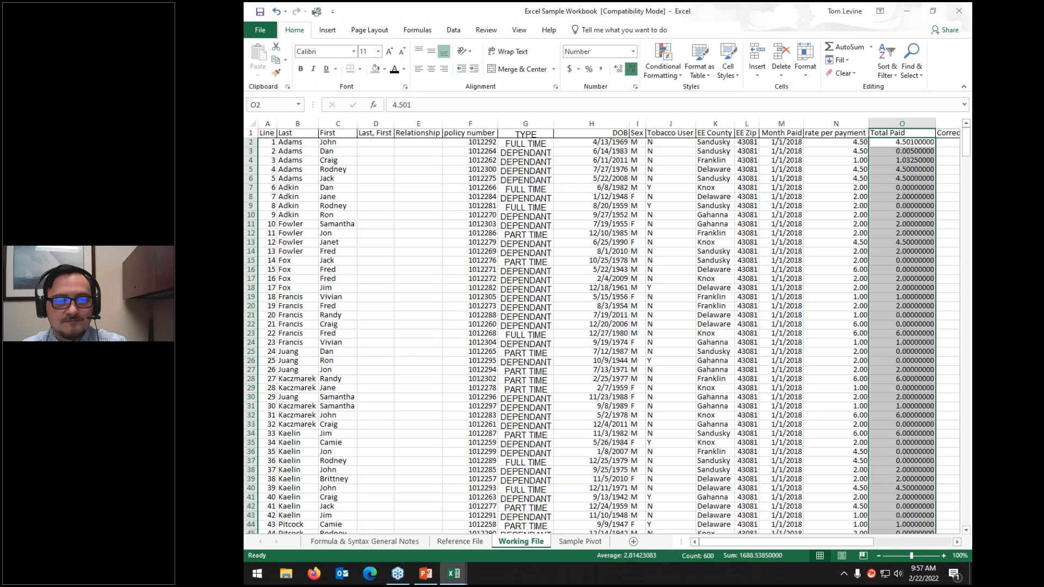
pyautogui.click(633, 71)
pyautogui.click(633, 71)
pyautogui.click(631, 69)
pyautogui.click(632, 69)
pyautogui.click(630, 68)
pyautogui.click(630, 68)
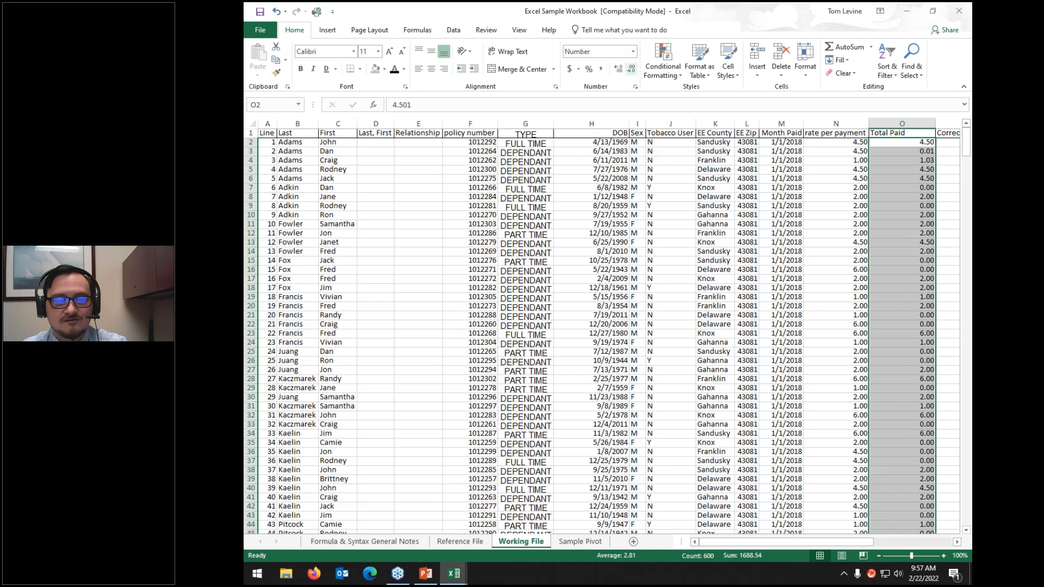
pyautogui.click(893, 144)
pyautogui.click(902, 160)
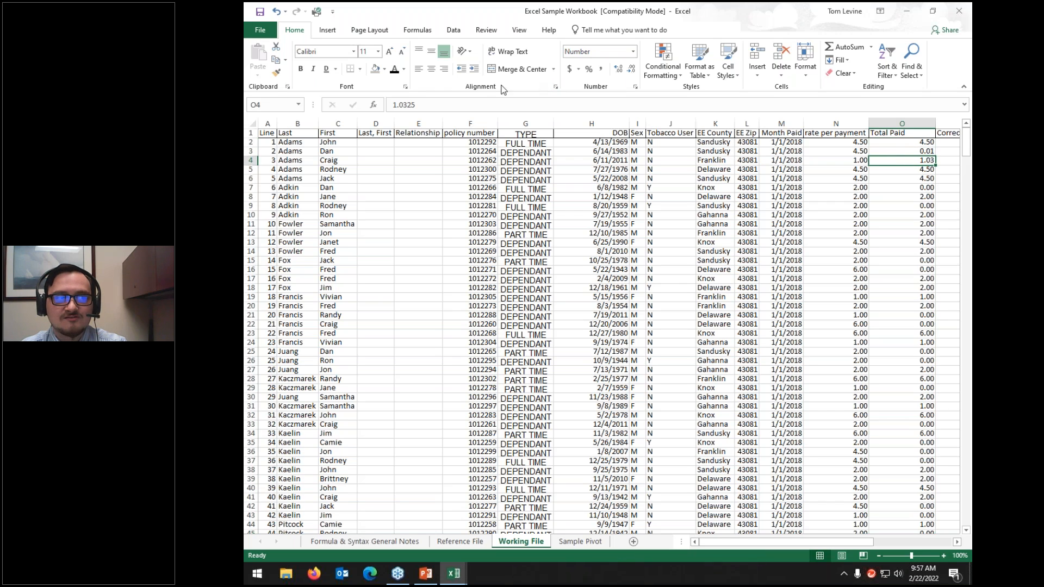
# Step: Change O4 from 1.0325 to 1.0375 so it displays 1.04
pyautogui.click(476, 99)
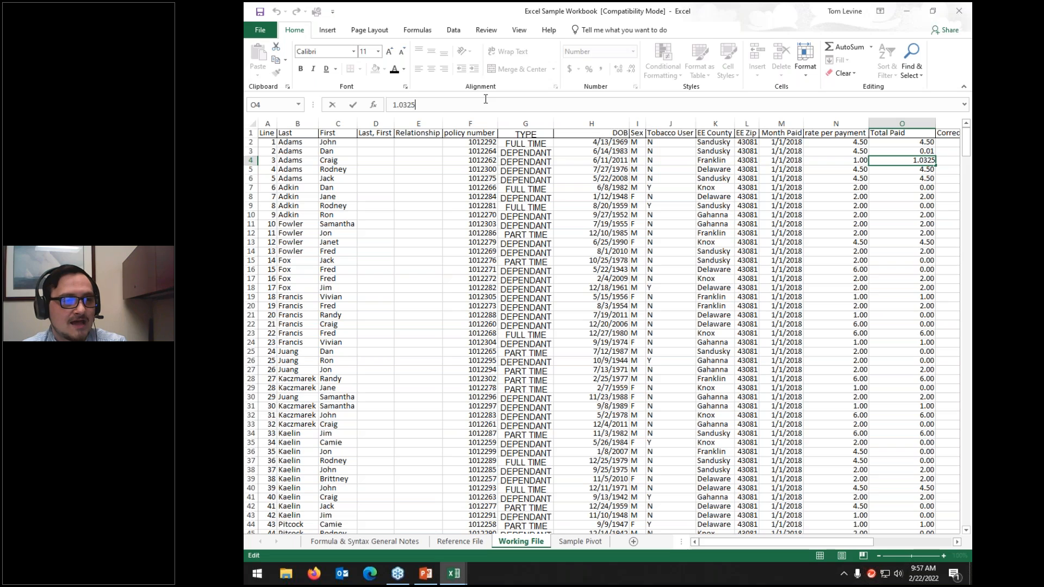
pyautogui.press('BackSpace')
pyautogui.press('BackSpace')
pyautogui.write('75')
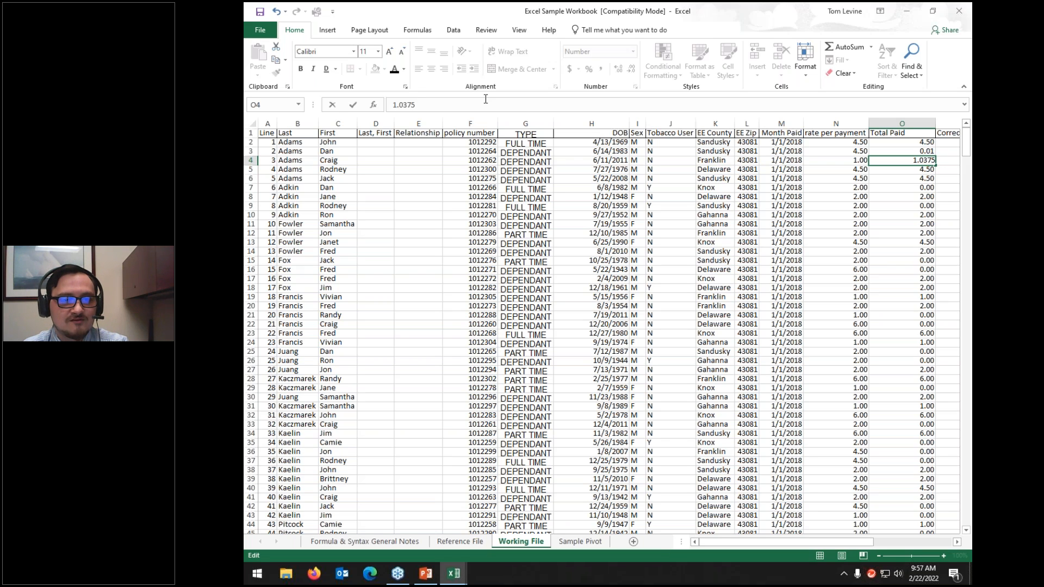
pyautogui.press('Return')
pyautogui.press('Up')
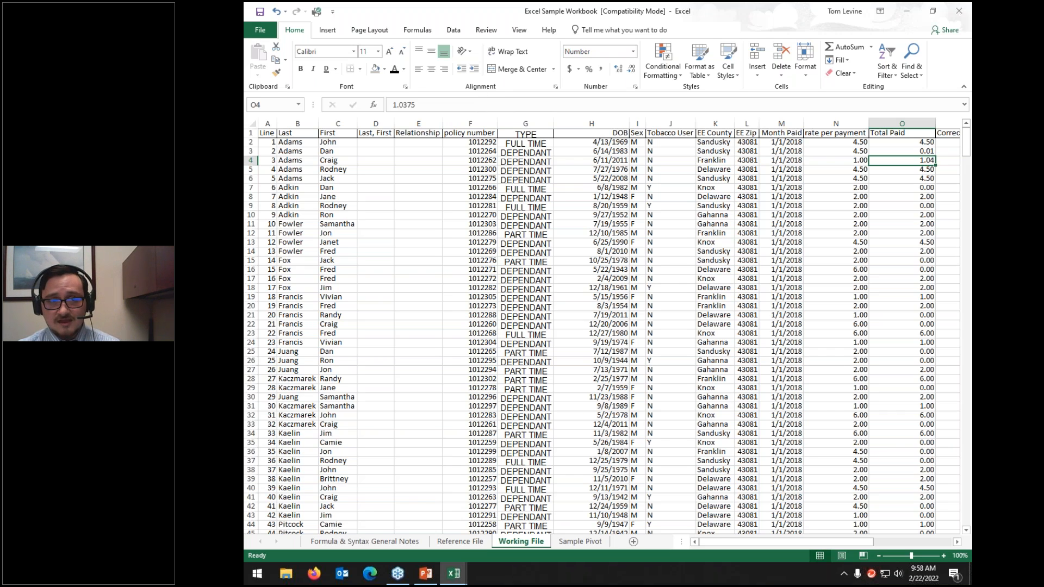
# Step: Select the rate per payment and Total Paid columns N:O
pyautogui.click(916, 124)
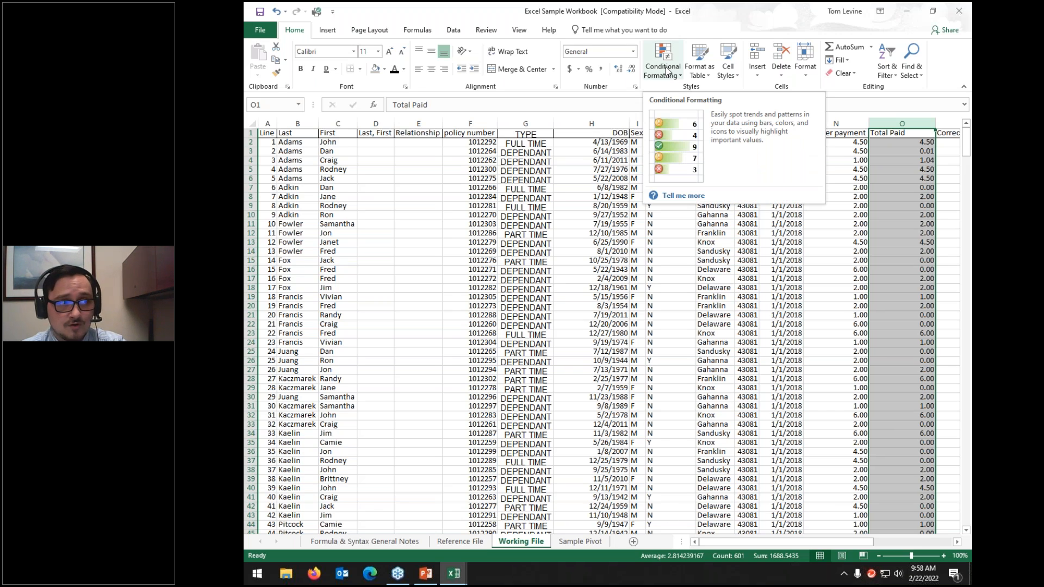
pyautogui.click(298, 151)
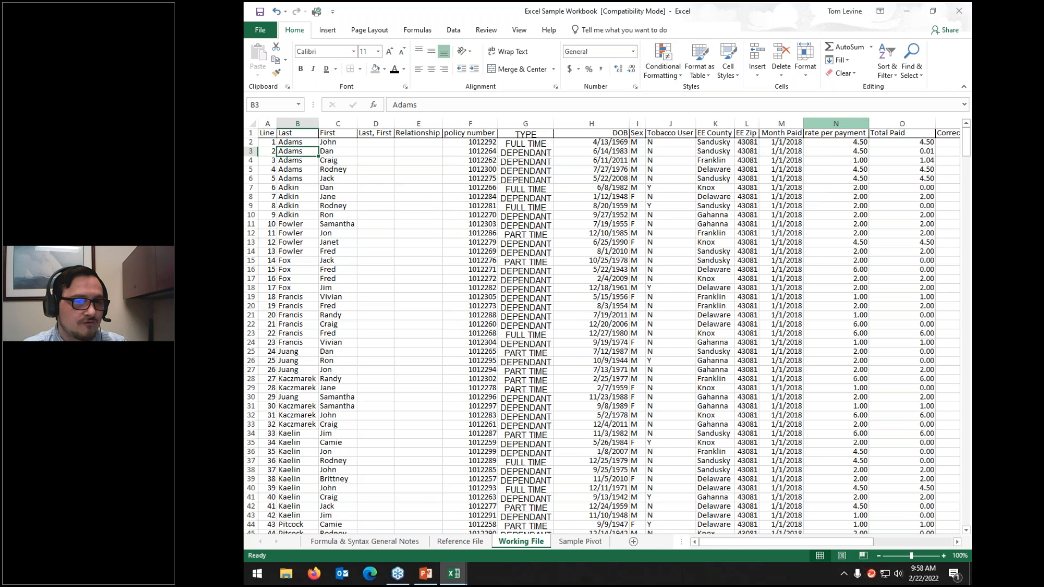
pyautogui.moveTo(836, 123); pyautogui.dragTo(873, 161)
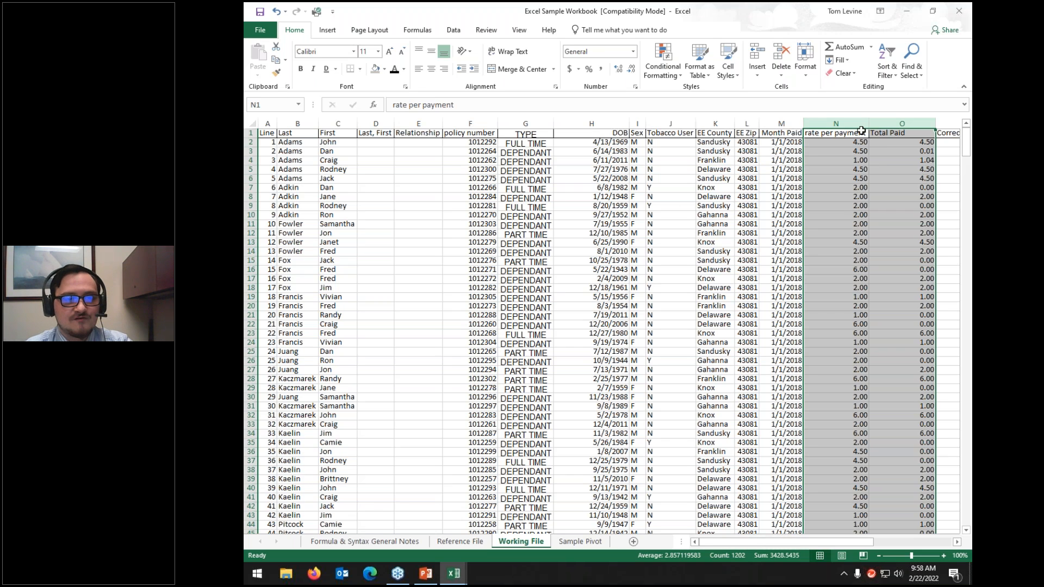
# Step: Apply the Green-Yellow-Red Color Scale conditional format to columns N and O
pyautogui.click(676, 78)
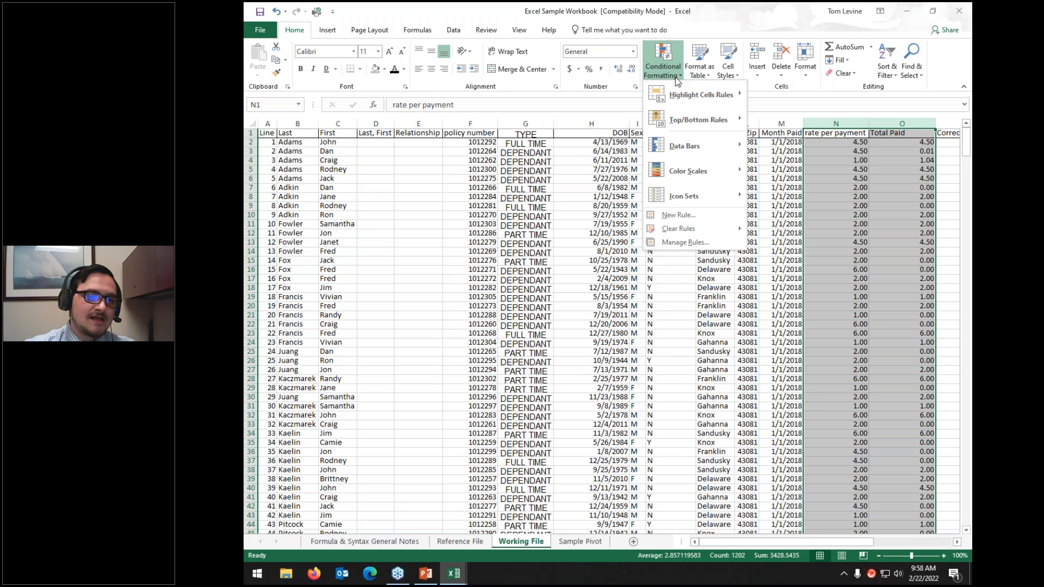
pyautogui.moveTo(675, 145)
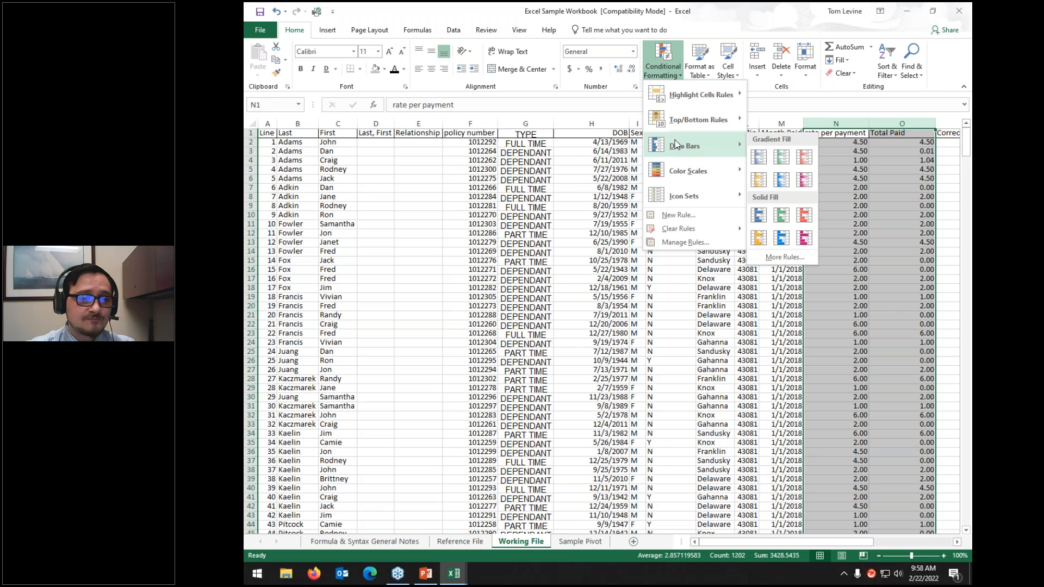
pyautogui.moveTo(679, 172)
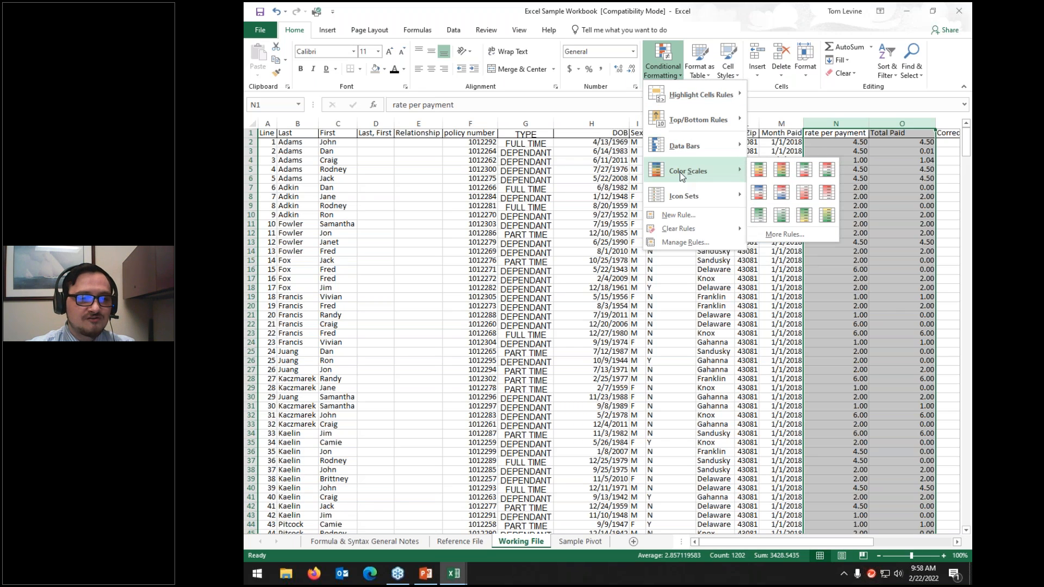
pyautogui.click(759, 169)
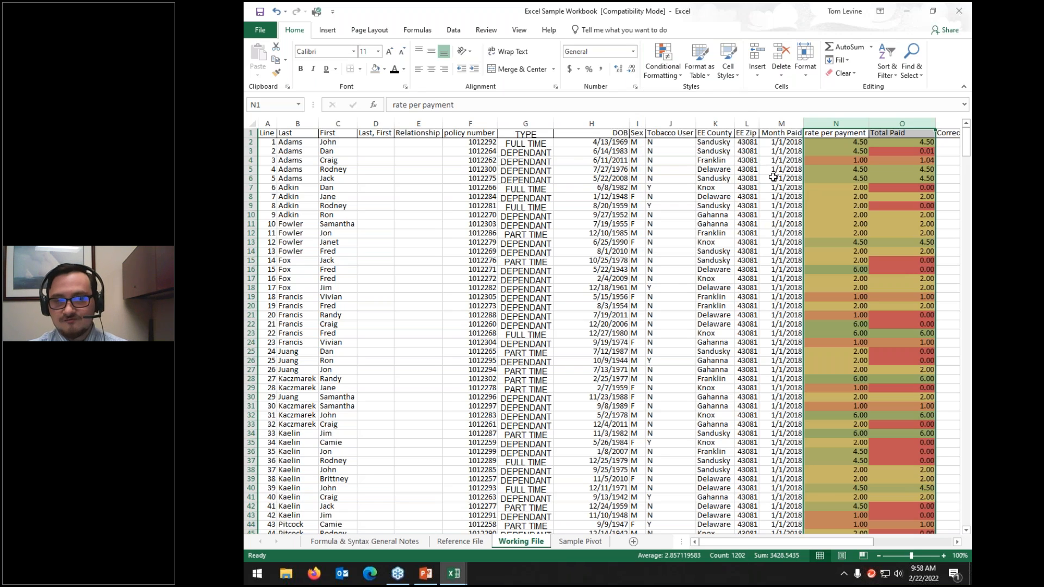
# Step: Deselect and inspect the colour-scaled values, including a zero Total Paid shown in red
pyautogui.click(858, 232)
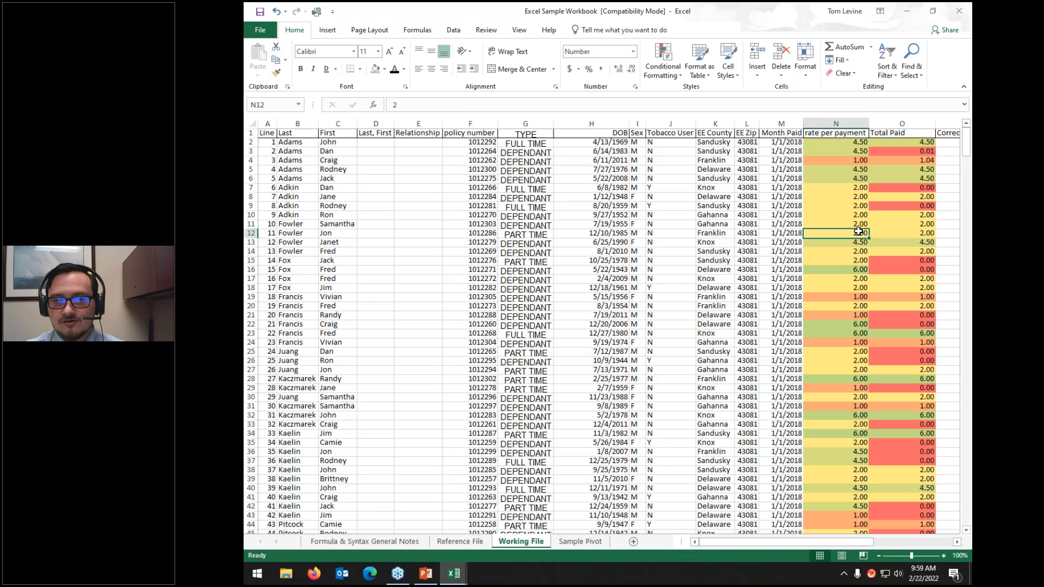
pyautogui.click(865, 143)
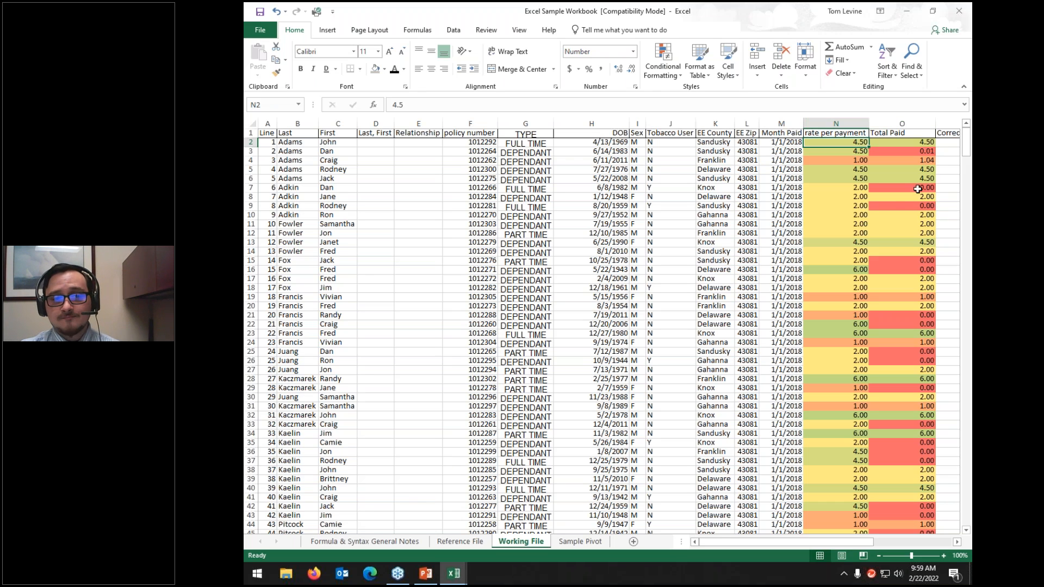
pyautogui.click(892, 187)
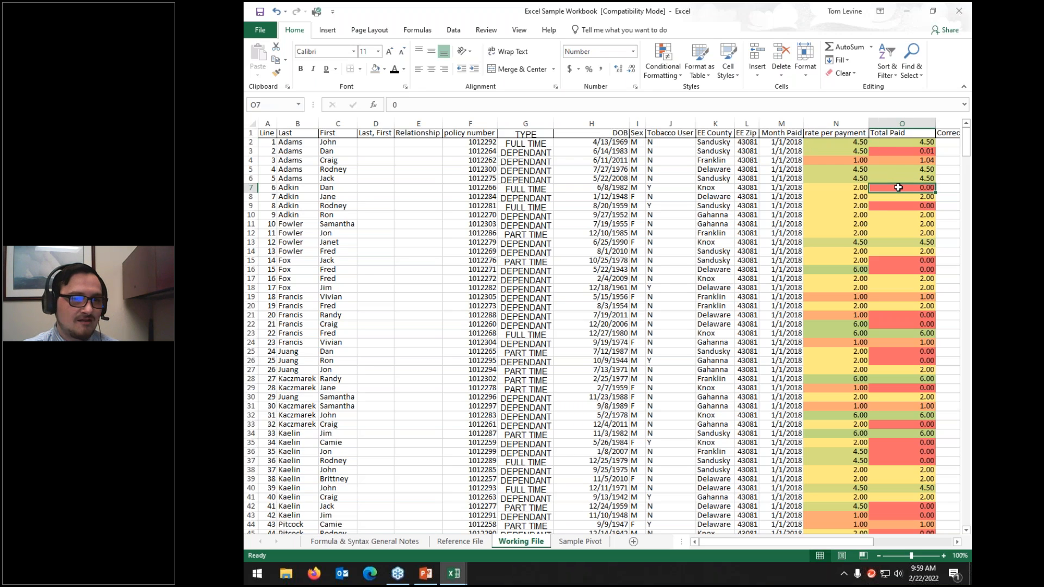
pyautogui.press('Up')
pyautogui.press('Up')
pyautogui.press('Up')
pyautogui.press('Up')
pyautogui.press('Up')
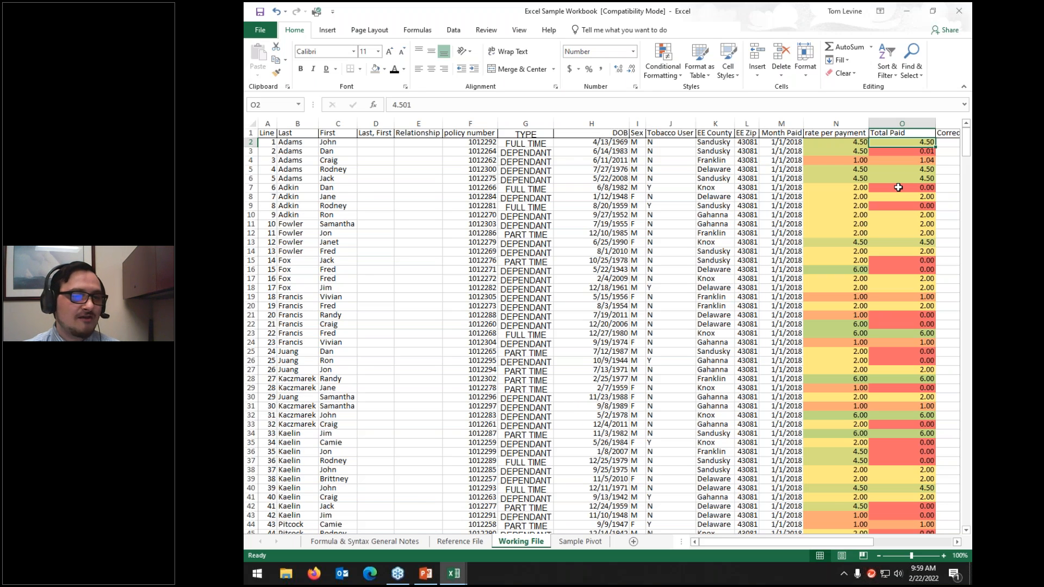
# Step: Check the 12.00 Total Paid value further down, return to the top, and select columns N:O
pyautogui.scroll(-11, 865, 194)
pyautogui.scroll(-7, 865, 195)
pyautogui.click(915, 251)
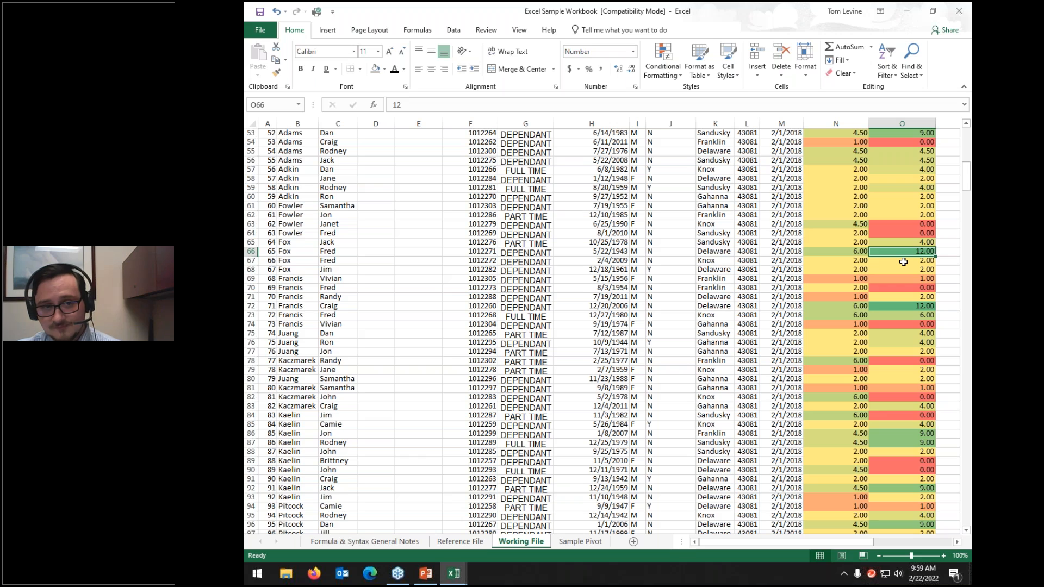
pyautogui.scroll(-3, 903, 261)
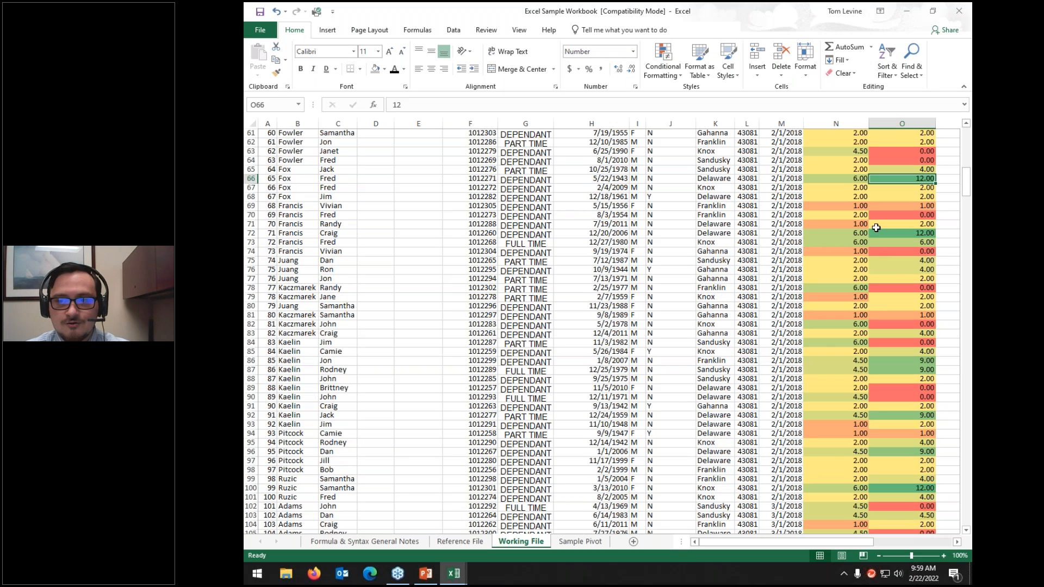
pyautogui.scroll(19, 811, 215)
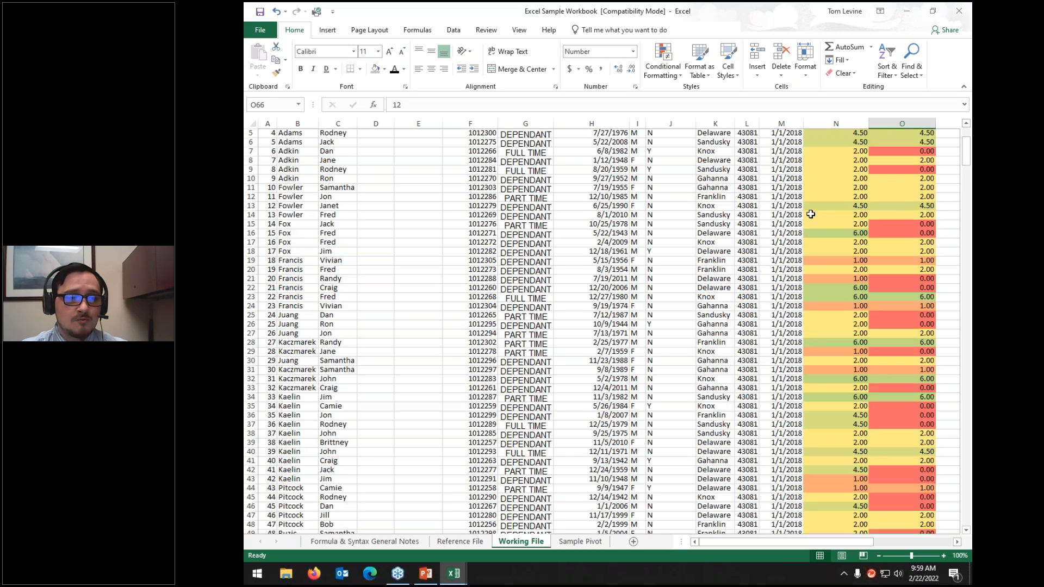
pyautogui.scroll(2, 810, 214)
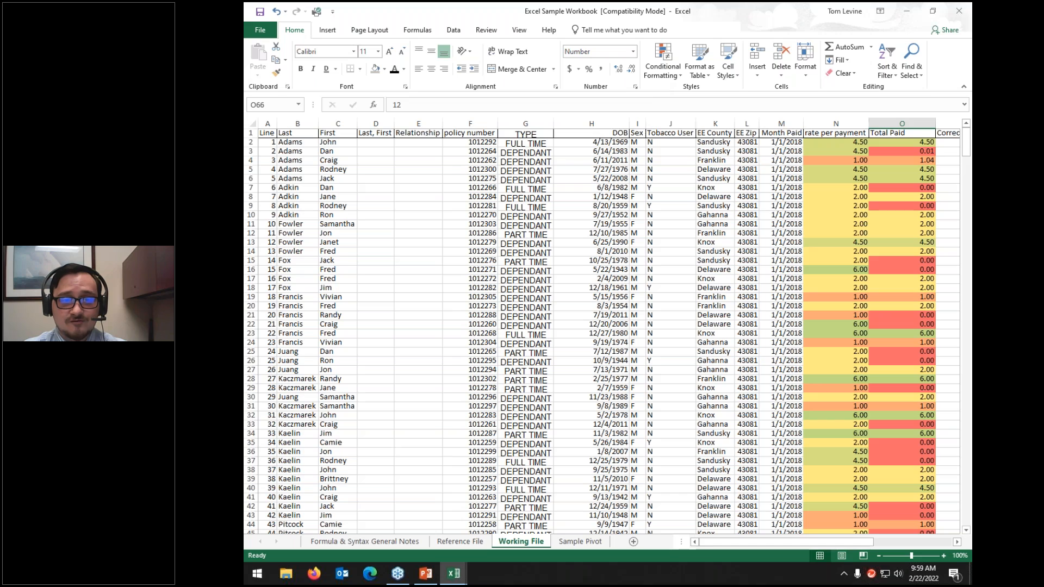
pyautogui.moveTo(862, 124); pyautogui.dragTo(903, 124)
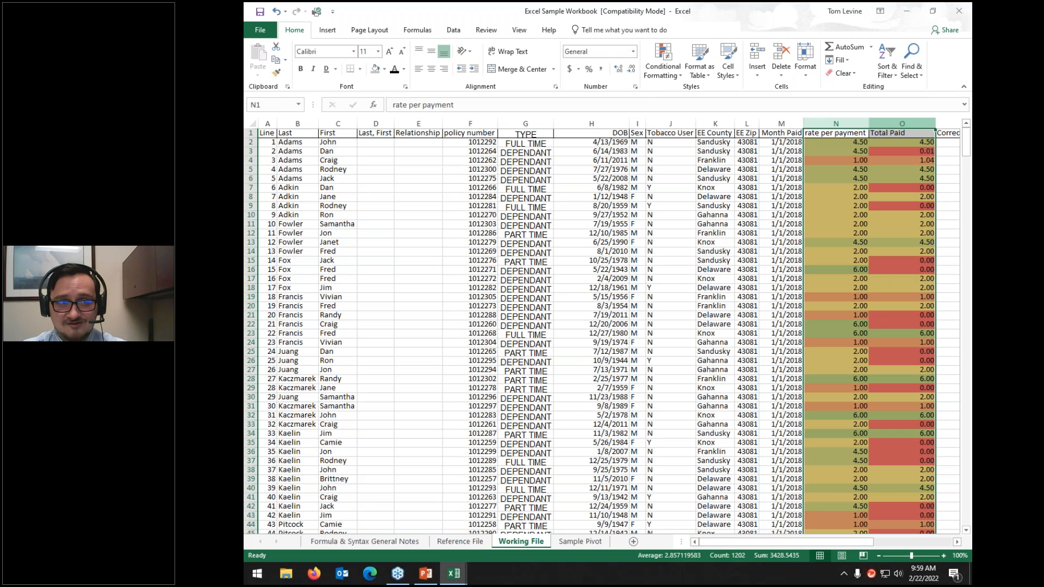
# Step: Clear the conditional formatting rules from the selected rate per payment and Total Paid columns
pyautogui.click(677, 69)
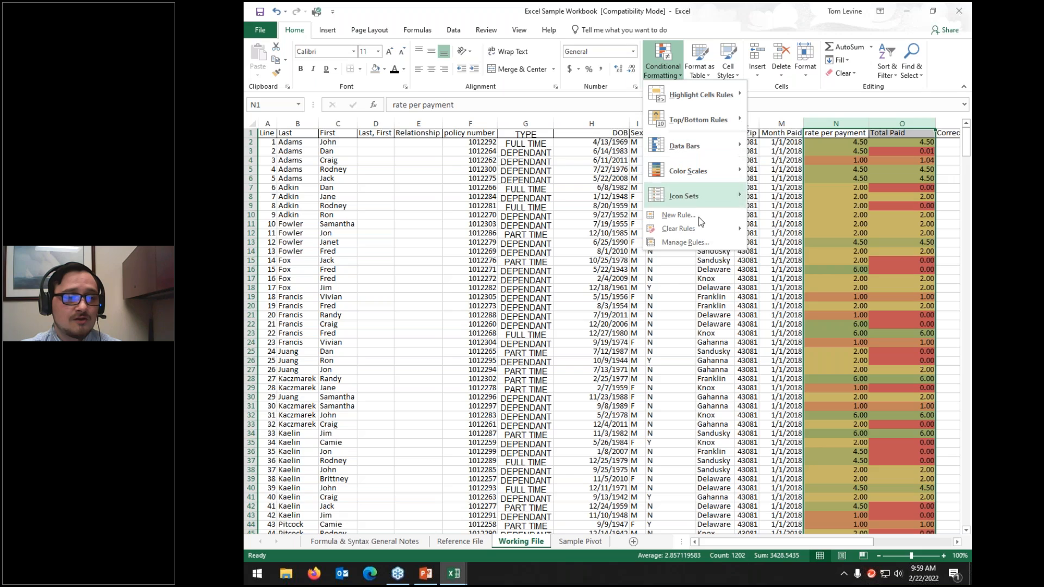
pyautogui.moveTo(688, 232)
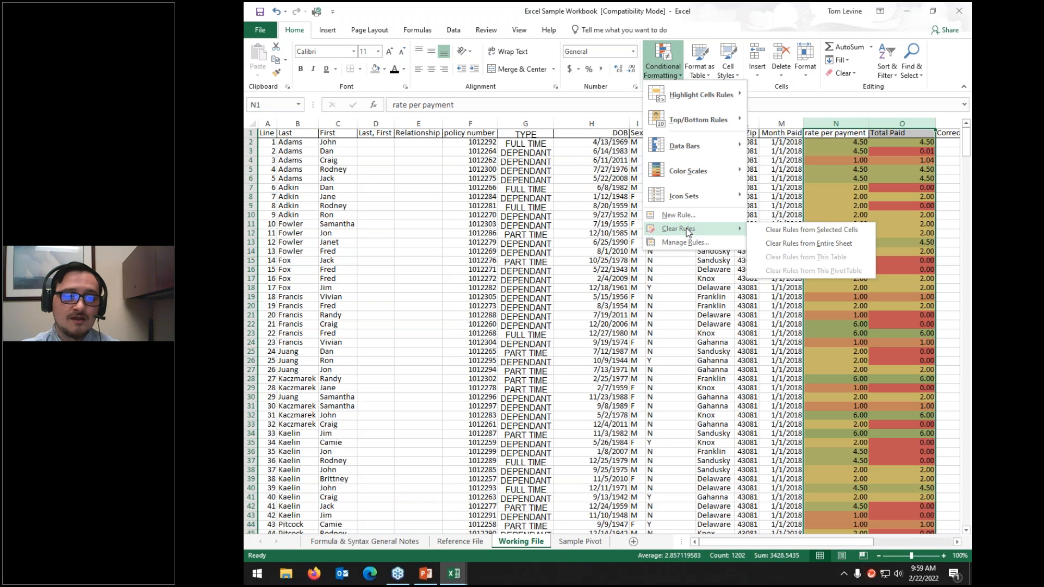
pyautogui.click(775, 232)
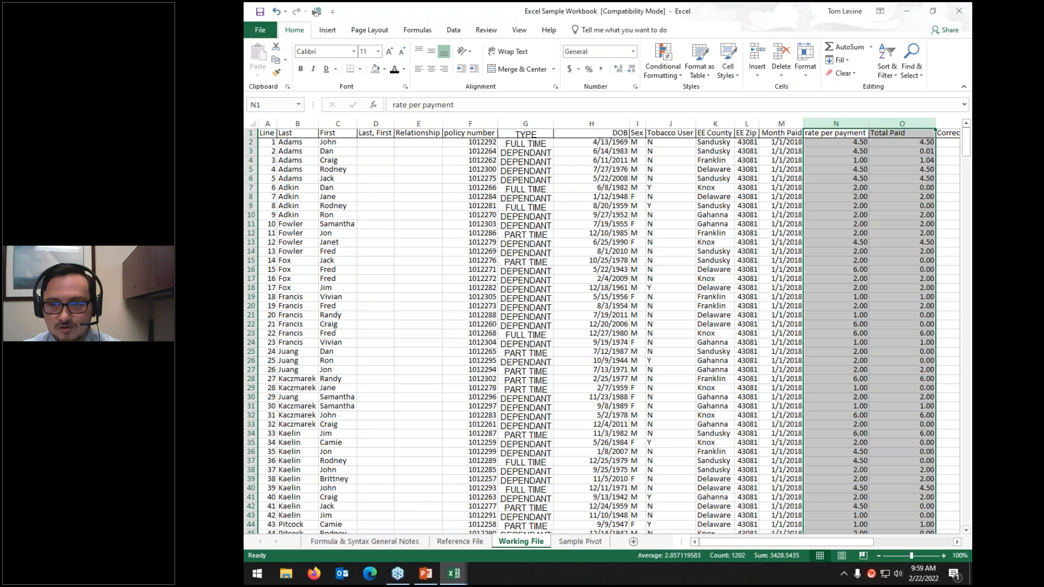
pyautogui.click(668, 74)
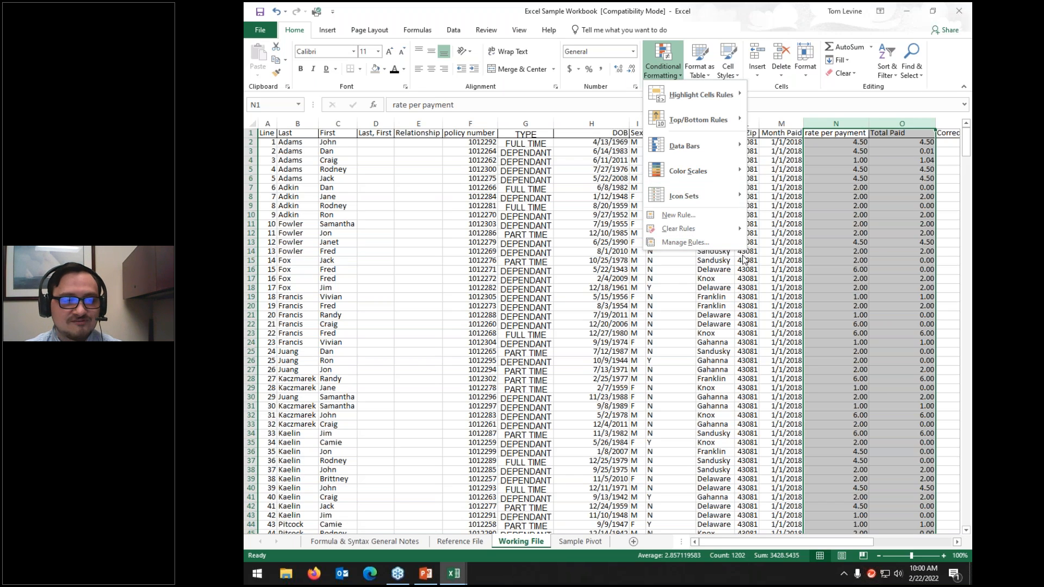
pyautogui.click(715, 214)
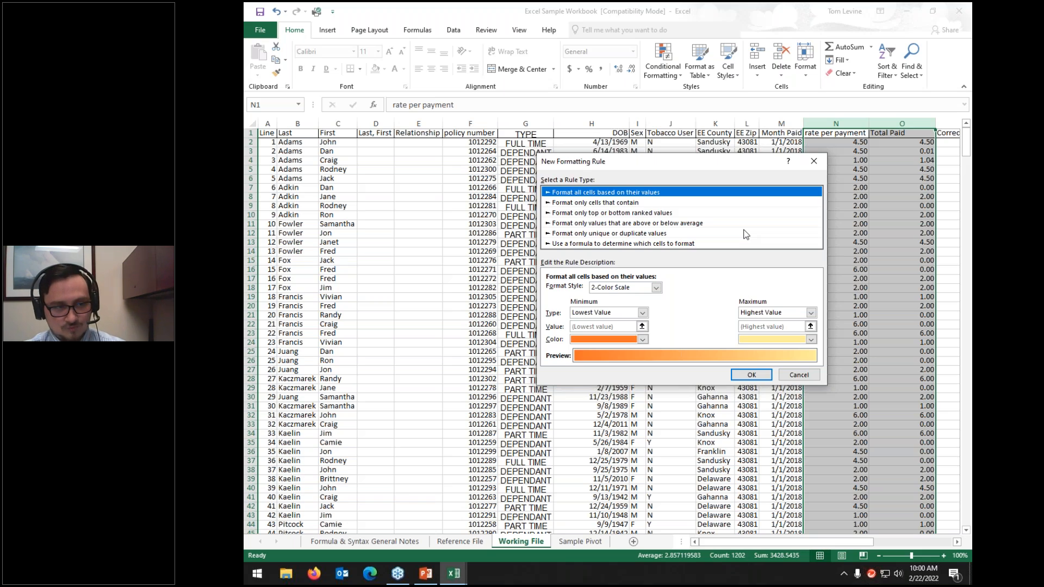
pyautogui.click(610, 203)
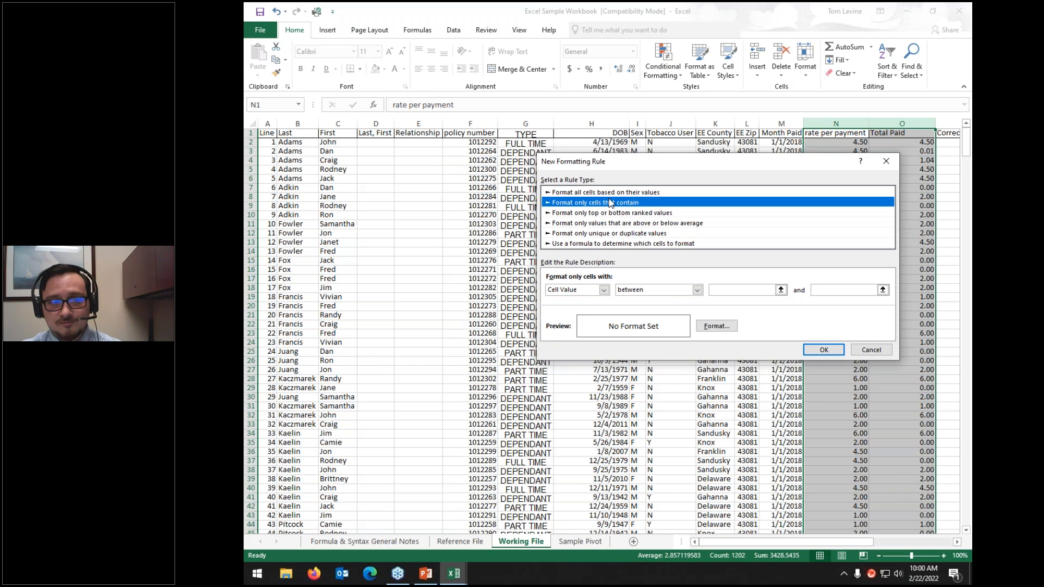
pyautogui.click(862, 352)
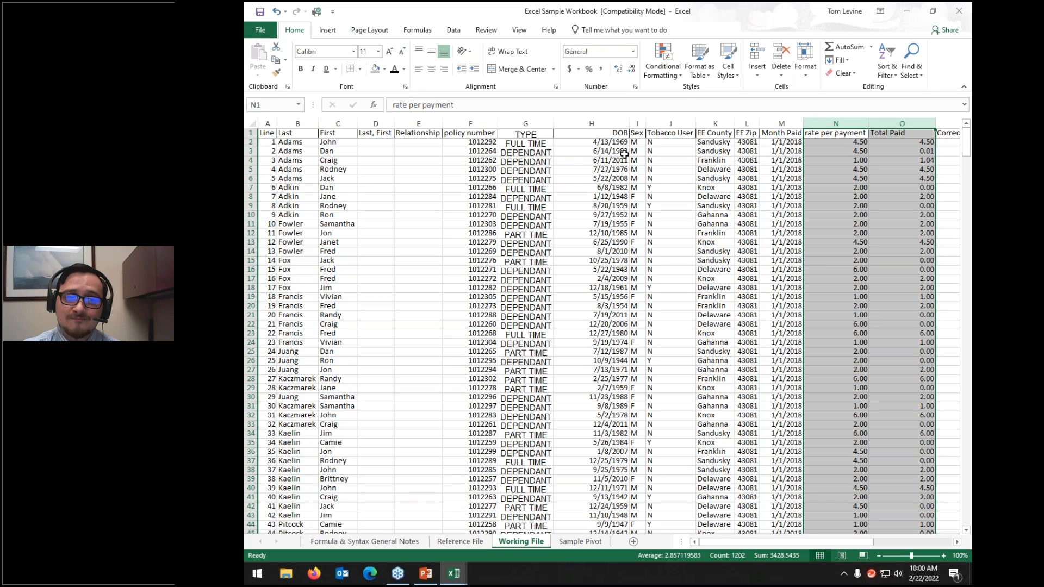
pyautogui.moveTo(678, 151)
pyautogui.mouseDown()
pyautogui.moveTo(717, 223)
pyautogui.moveTo(678, 151)
pyautogui.mouseUp()
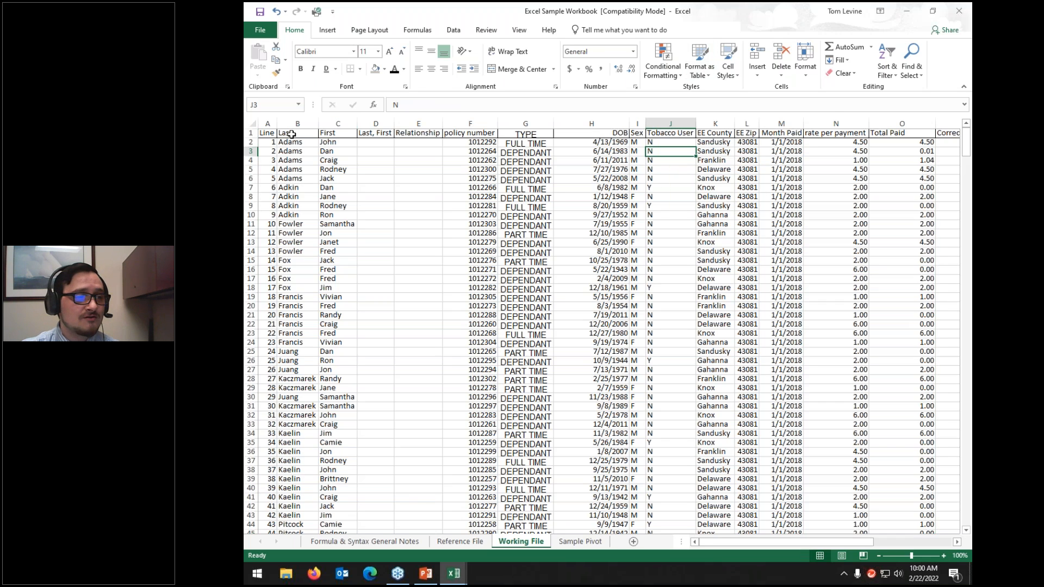
# Step: Select the whole sheet and choose a light green Format as Table style
pyautogui.click(254, 123)
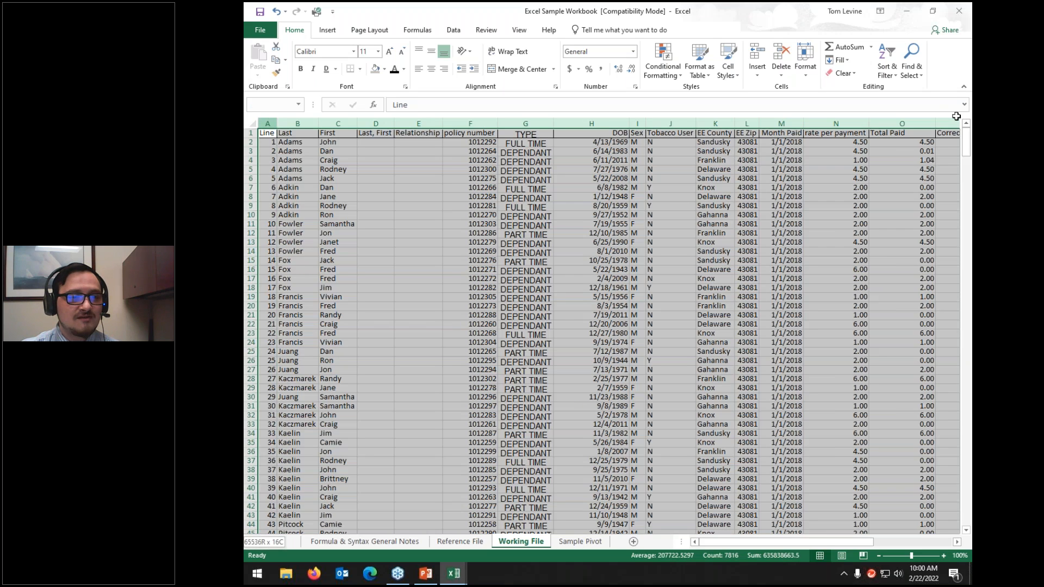
pyautogui.click(694, 64)
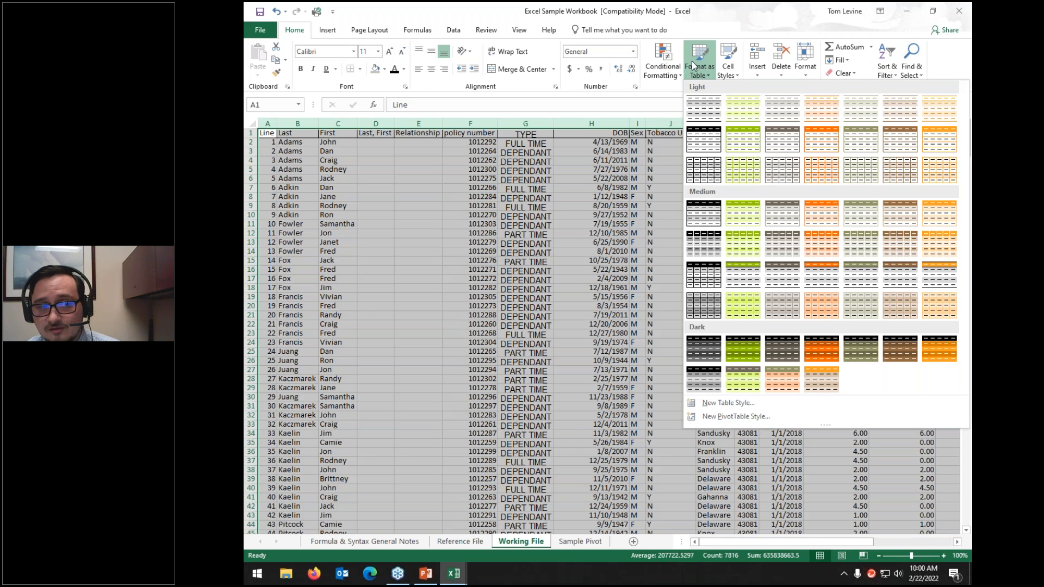
pyautogui.click(741, 148)
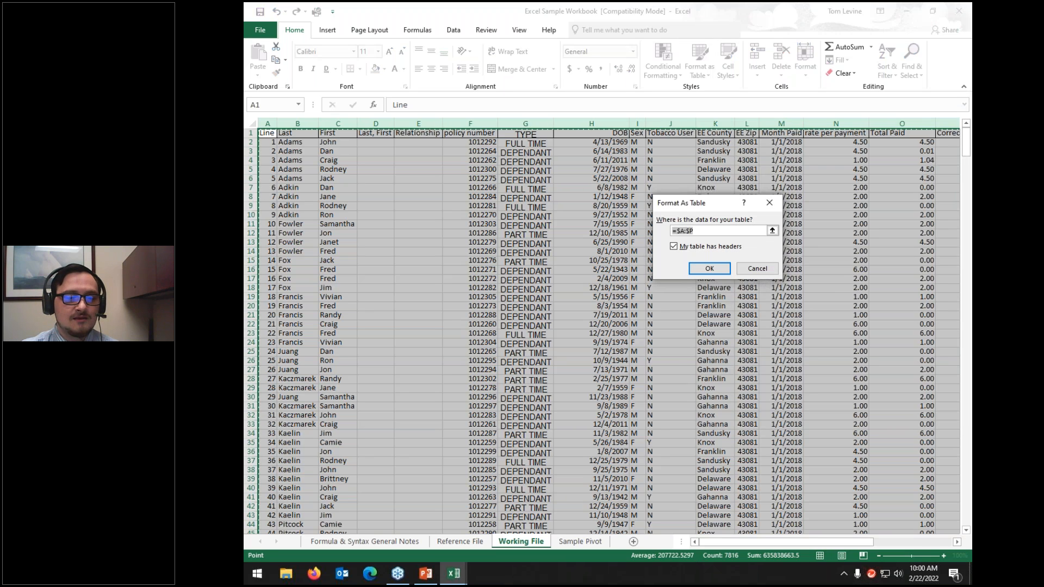
pyautogui.moveTo(716, 541); pyautogui.dragTo(852, 531)
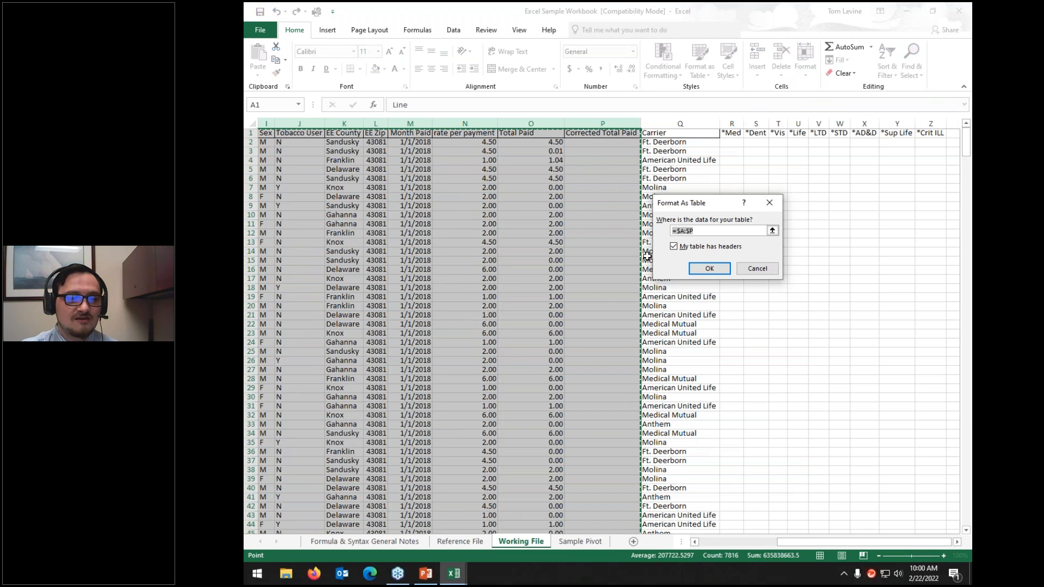
# Step: Set the table range to A1:Z601 with headers and accept converting header formulas to static text
pyautogui.click(772, 230)
pyautogui.click(931, 123)
pyautogui.moveTo(724, 126); pyautogui.dragTo(265, 123)
pyautogui.click(273, 134)
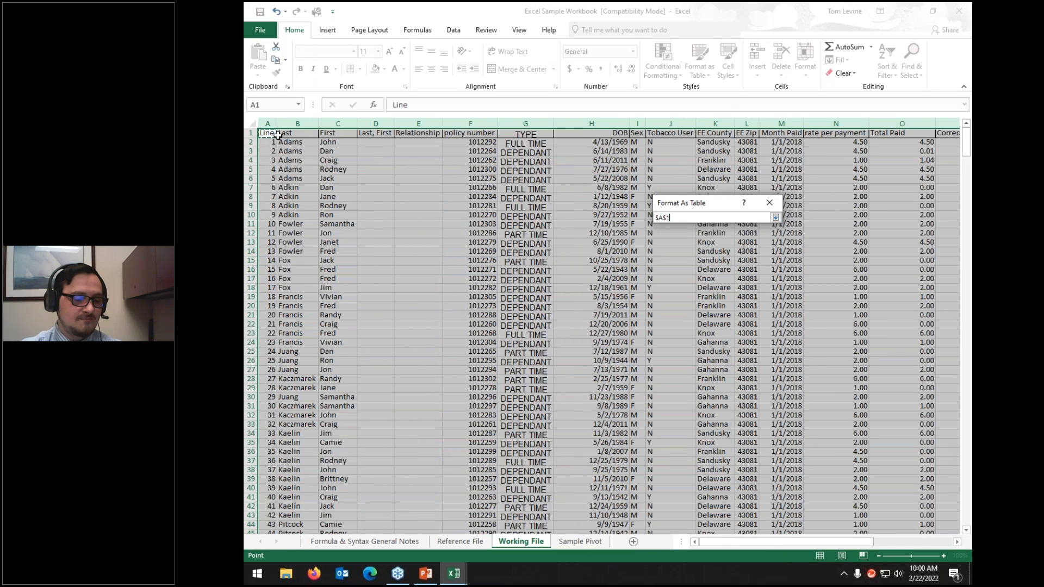
pyautogui.hotkey('ctrl', 'shift', 'Right')
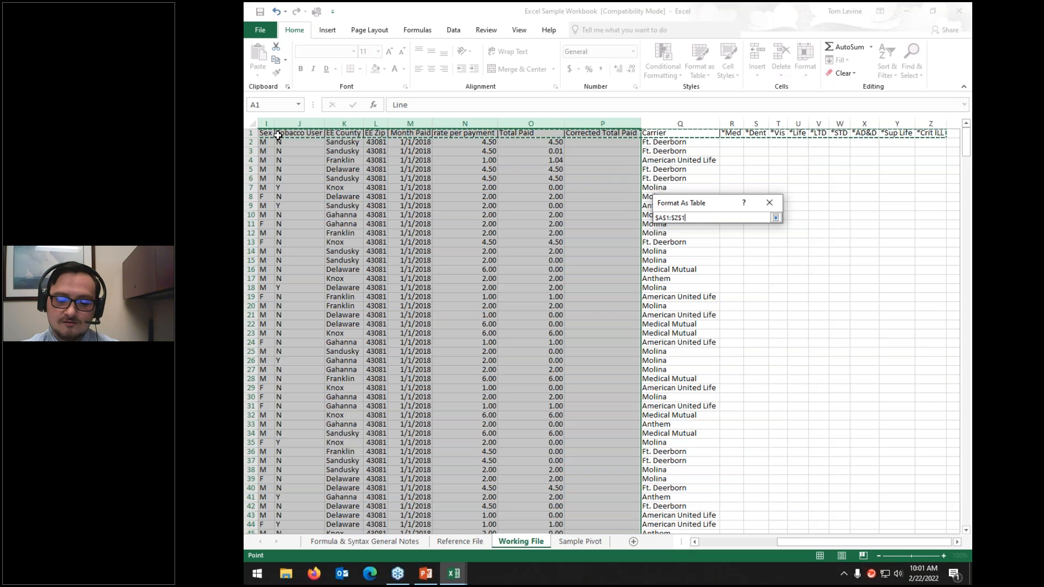
pyautogui.hotkey('ctrl', 'shift', 'Down')
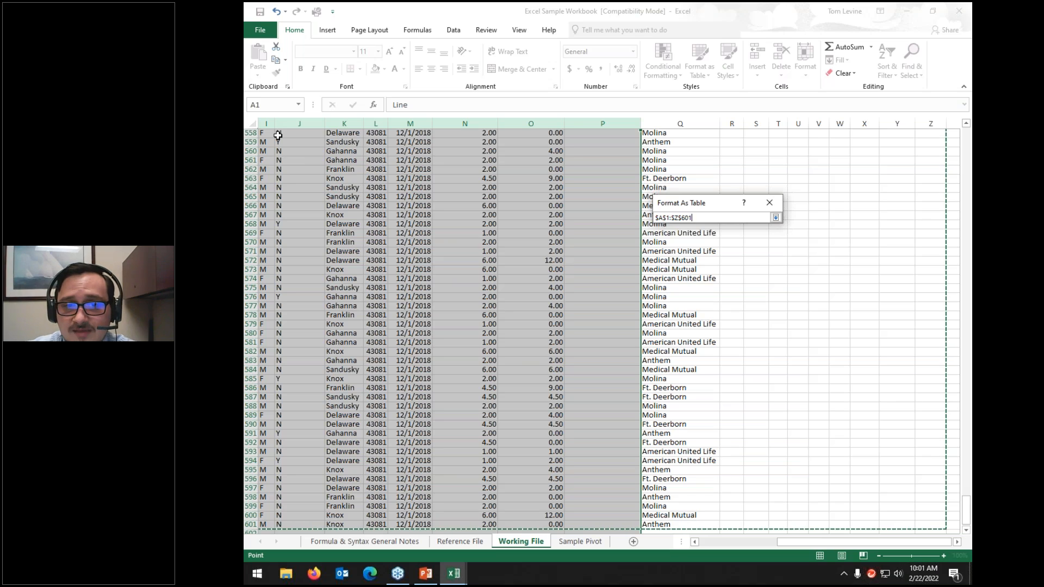
pyautogui.click(776, 218)
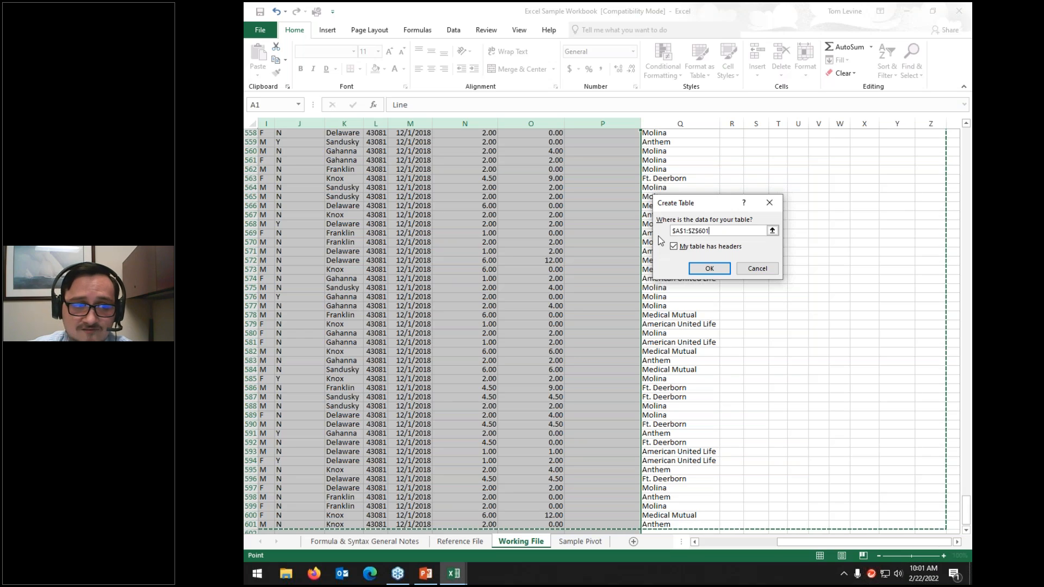
pyautogui.click(711, 269)
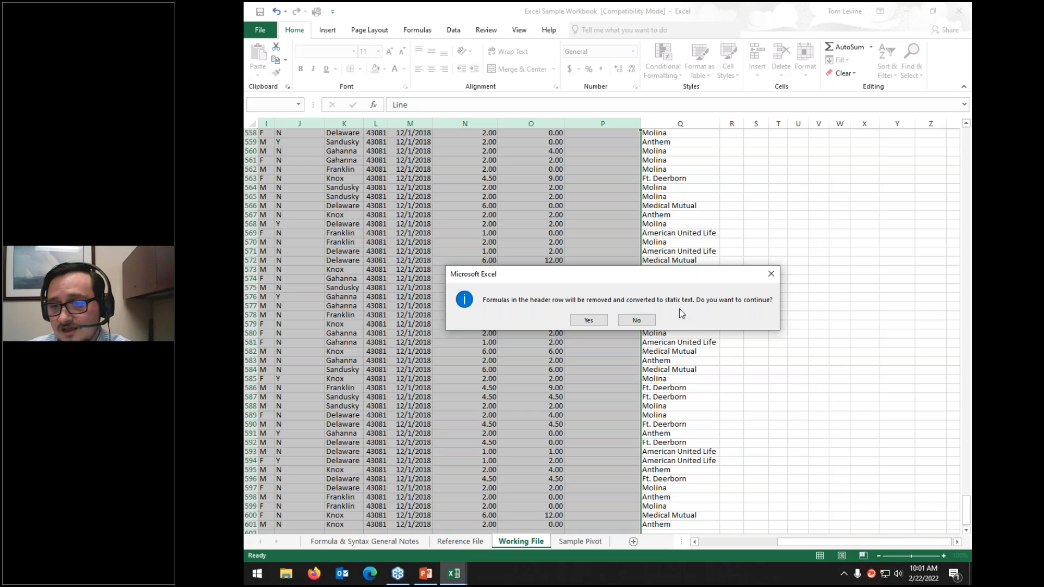
pyautogui.click(588, 321)
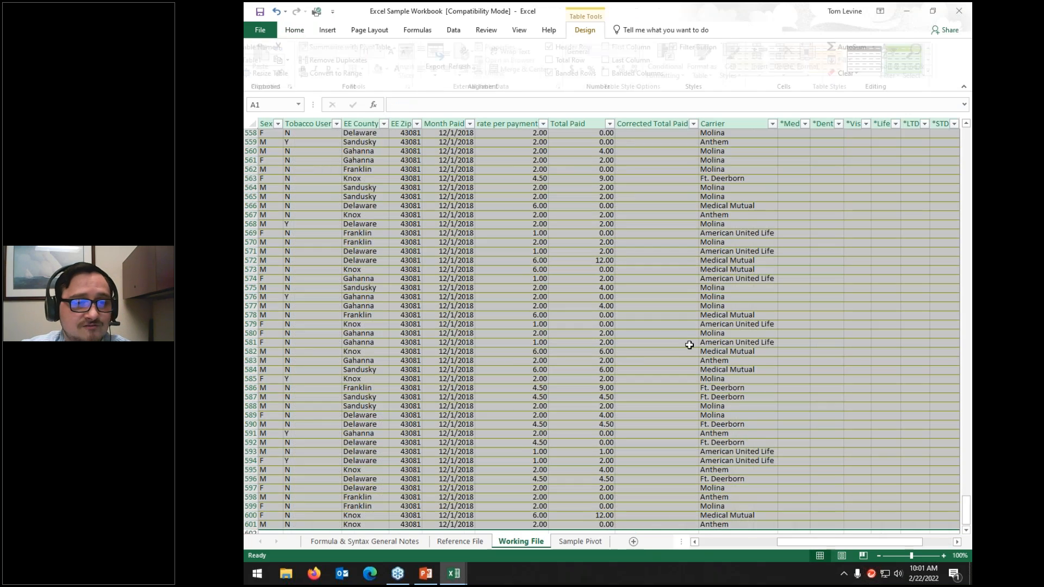
# Step: Scroll back to the top and select the starred benefit headers R1:W1
pyautogui.scroll(20, 821, 215)
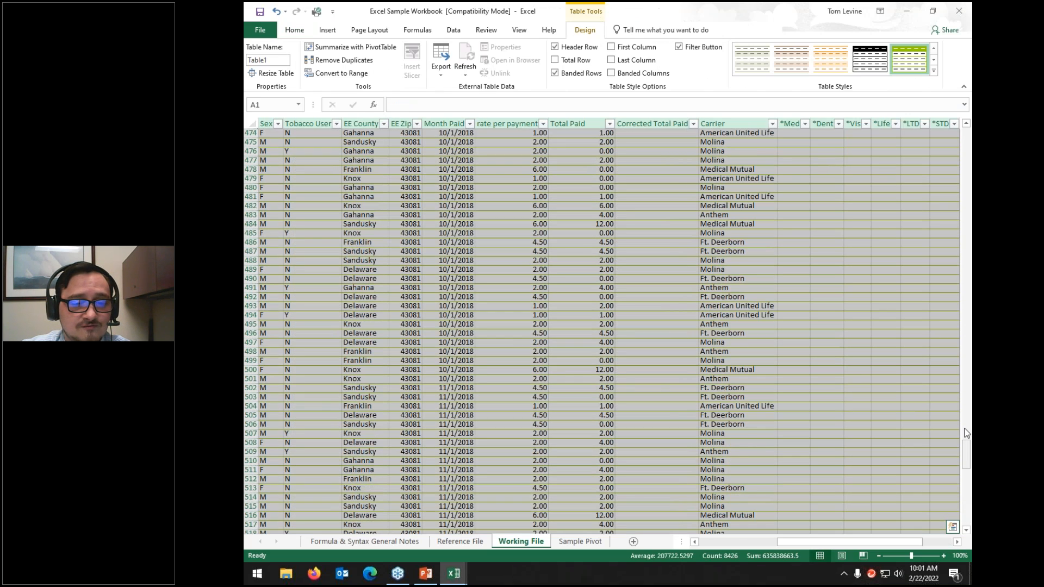
pyautogui.scroll(20, 967, 433)
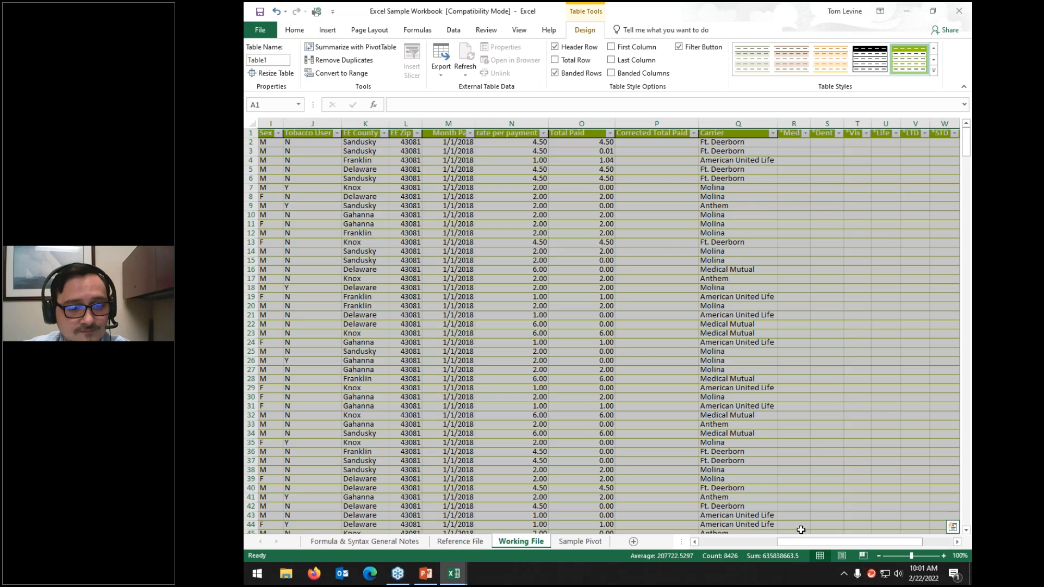
pyautogui.moveTo(793, 134); pyautogui.dragTo(945, 133)
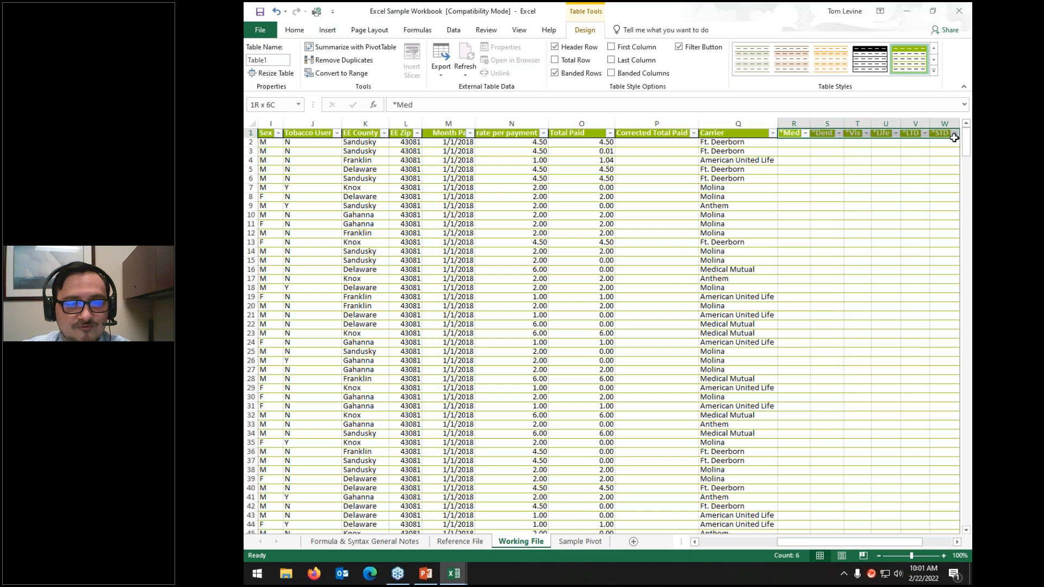
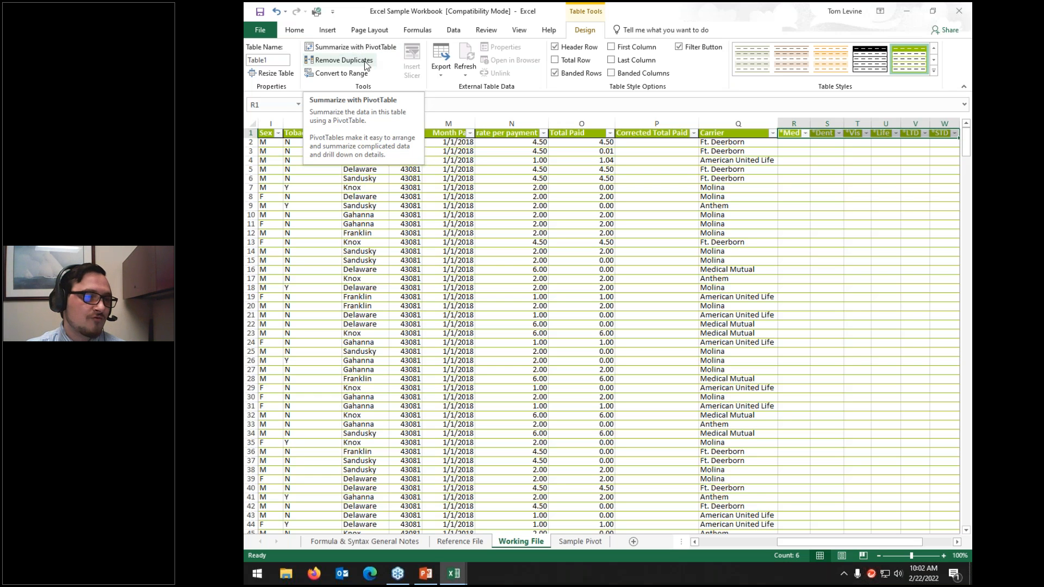
# Step: Run Remove Duplicates with only the Last column checked, removing 590 rows and keeping 10
pyautogui.click(365, 63)
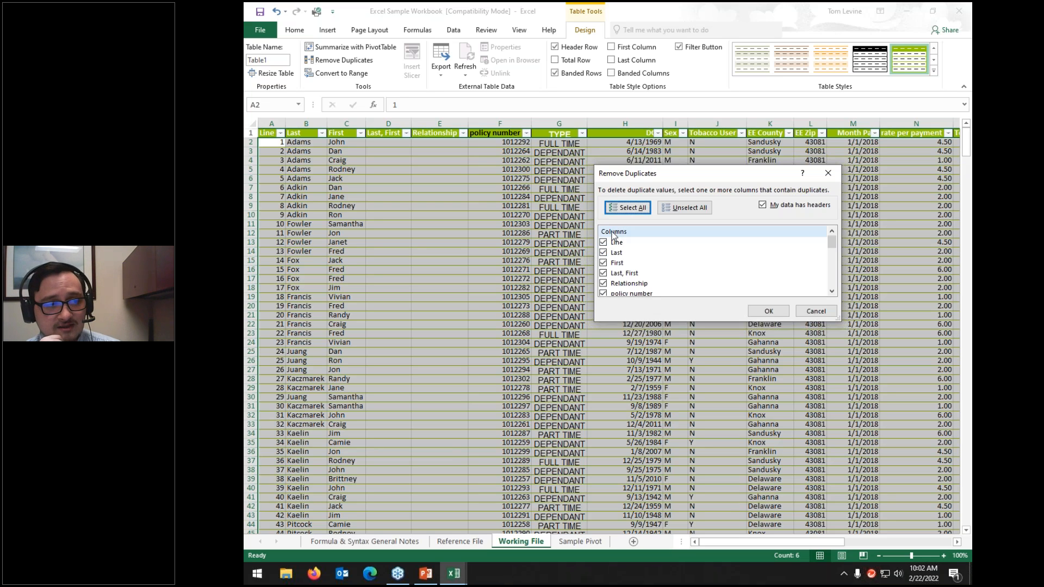
pyautogui.click(684, 207)
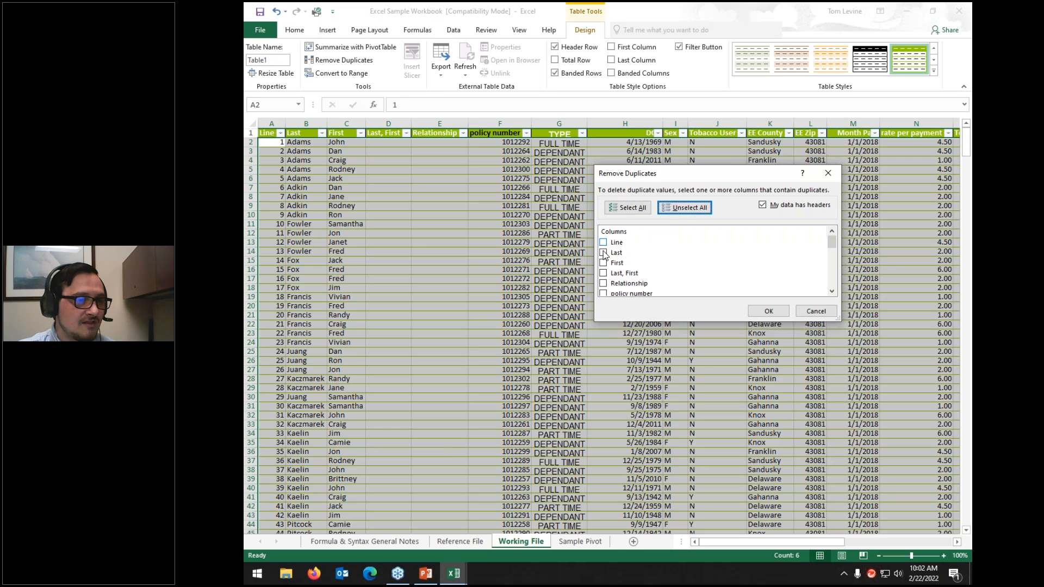
pyautogui.click(603, 252)
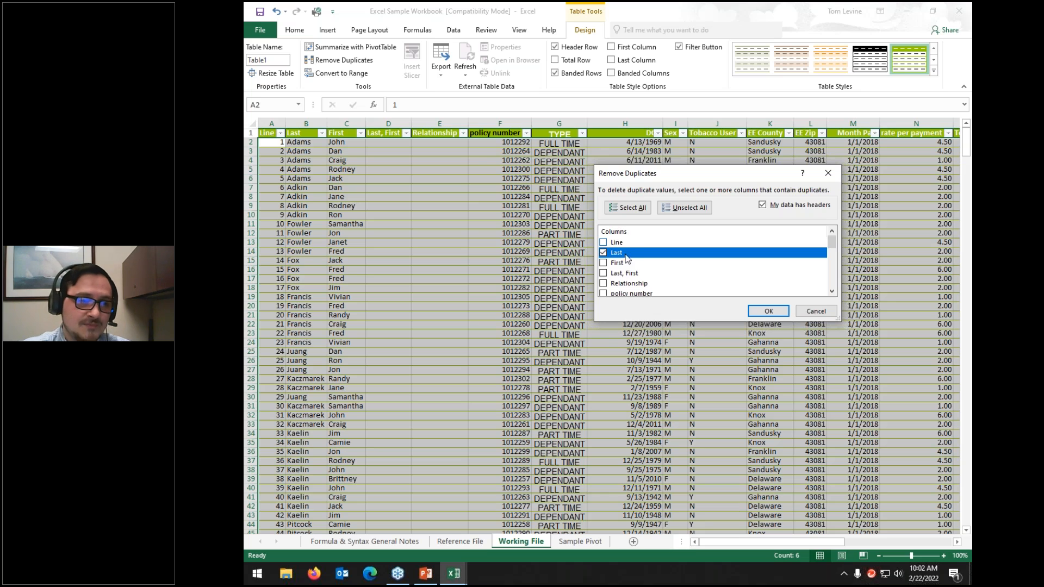
pyautogui.click(769, 312)
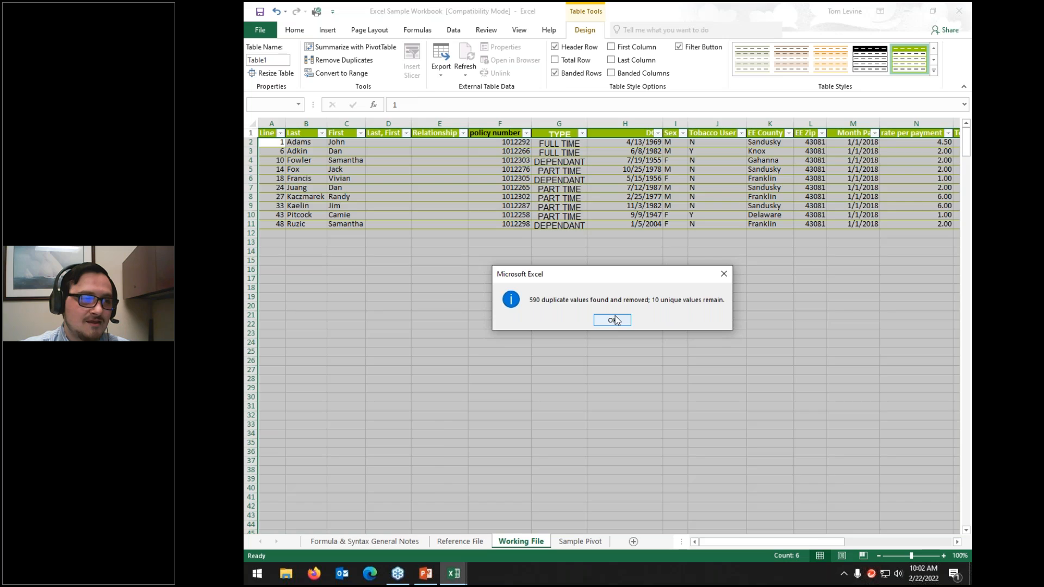
# Step: Dismiss the duplicates-removed message and undo Remove Duplicates to restore all rows
pyautogui.click(613, 320)
pyautogui.moveTo(852, 542); pyautogui.dragTo(691, 530)
pyautogui.moveTo(319, 143); pyautogui.dragTo(317, 224)
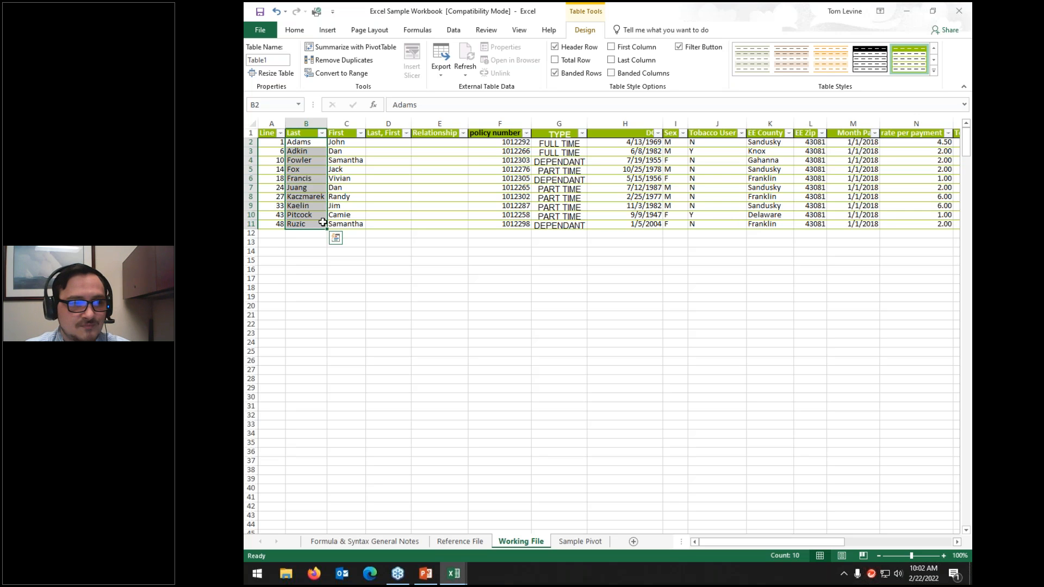
pyautogui.hotkey('ctrl', 'z')
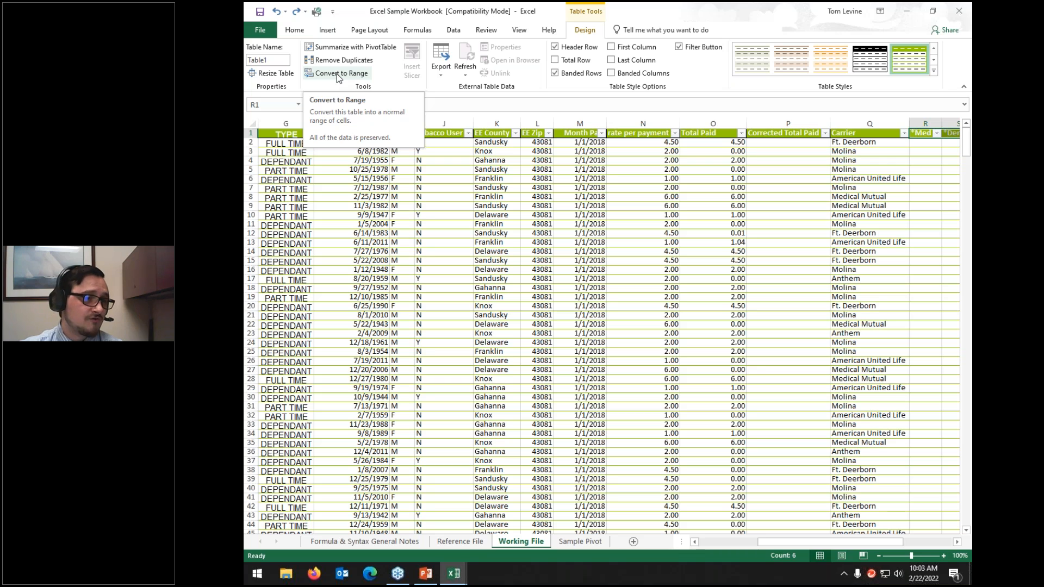
# Step: Select the full table from A1 and convert it to a normal range, keeping its green formatting
pyautogui.click(288, 134)
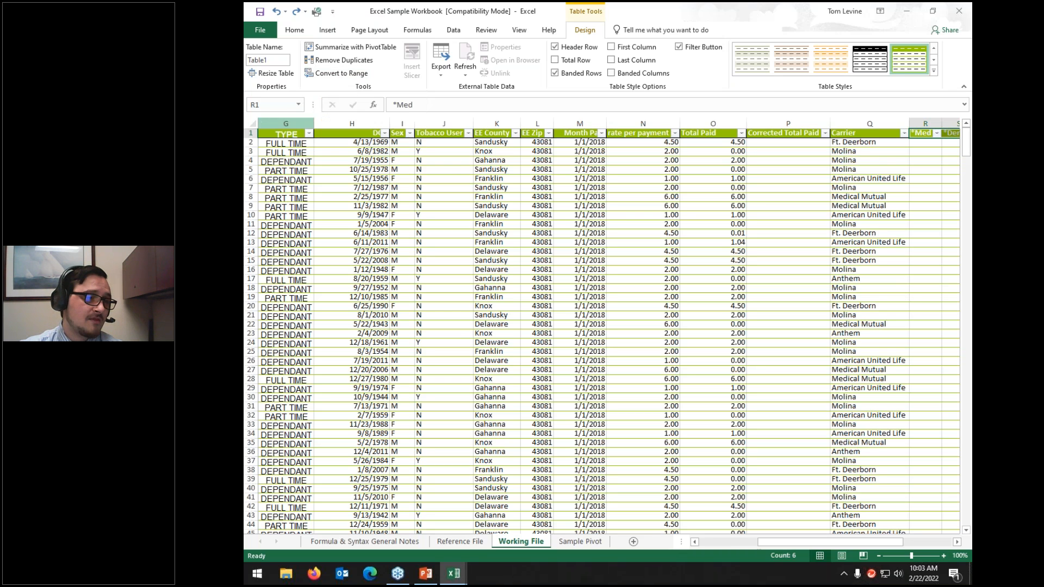
pyautogui.hotkey('ctrl', 'a')
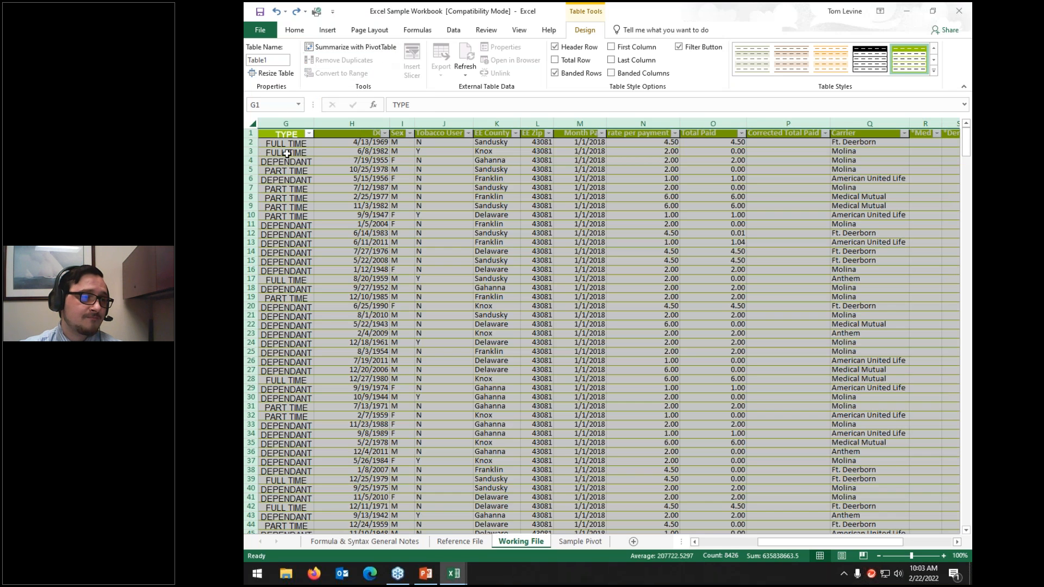
pyautogui.moveTo(815, 541); pyautogui.dragTo(756, 542)
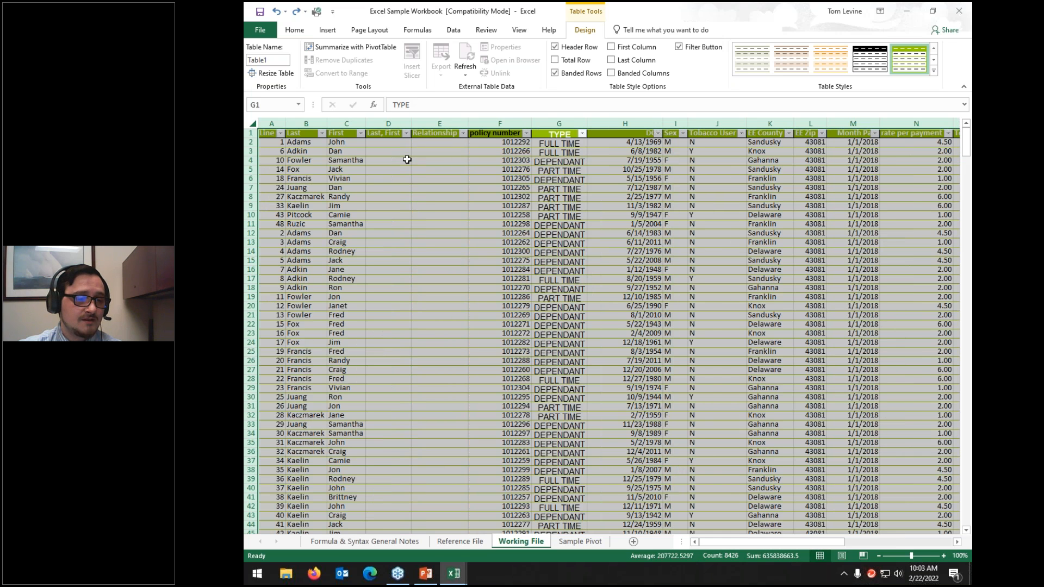
pyautogui.click(270, 133)
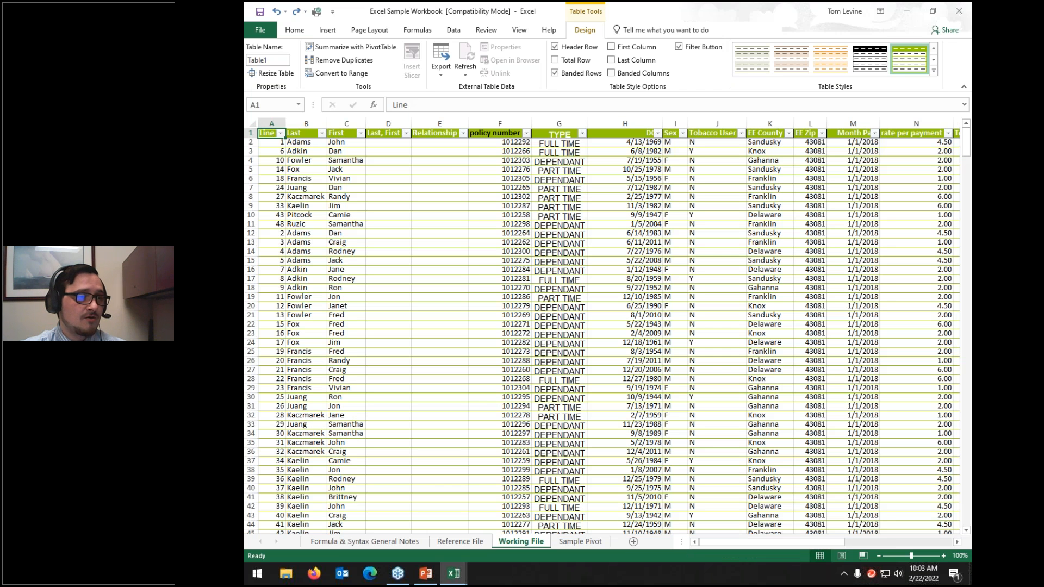
pyautogui.hotkey('ctrl', 'shift', 'End')
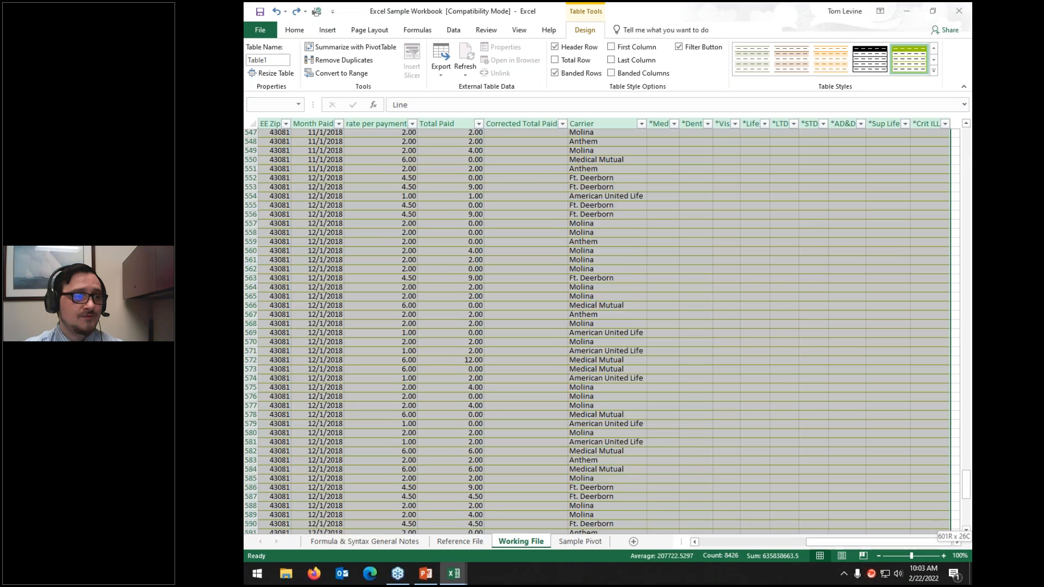
pyautogui.click(357, 74)
pyautogui.click(590, 320)
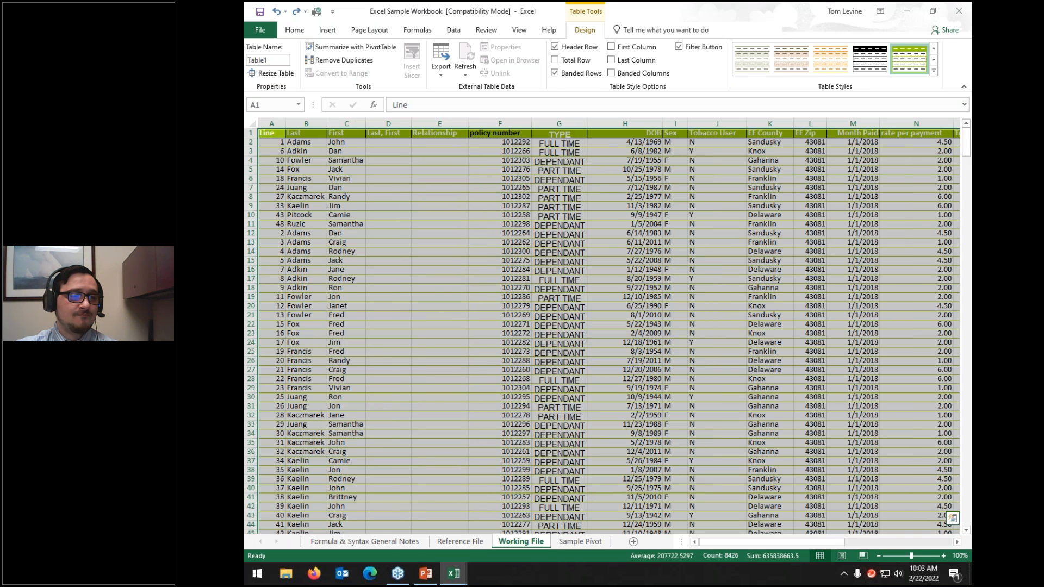
pyautogui.click(612, 143)
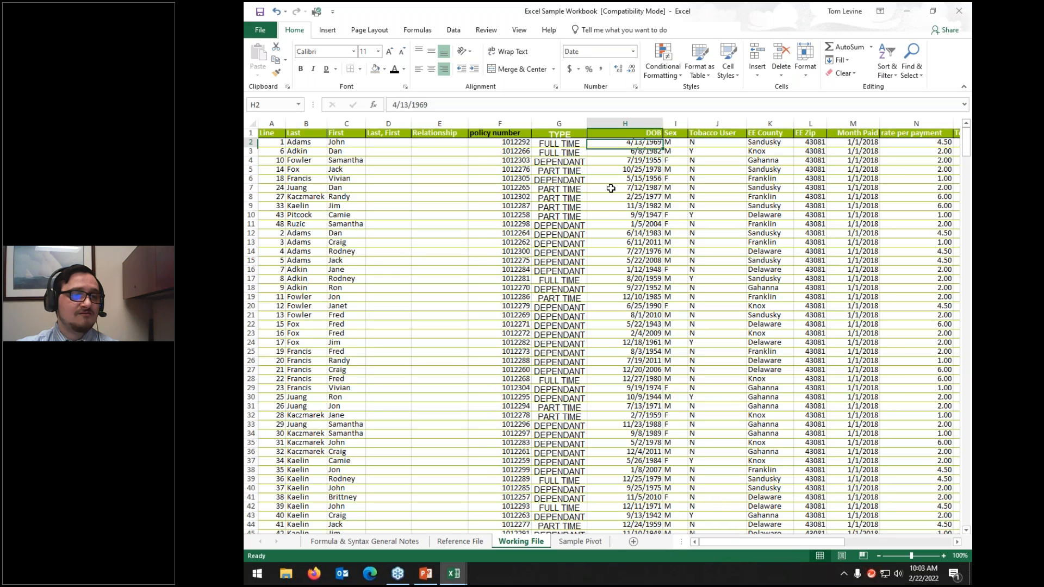
# Step: Set the whole sheet to No Fill and give the header text a dark font colour
pyautogui.scroll(-10, 611, 191)
pyautogui.hotkey('shift', 'Down')
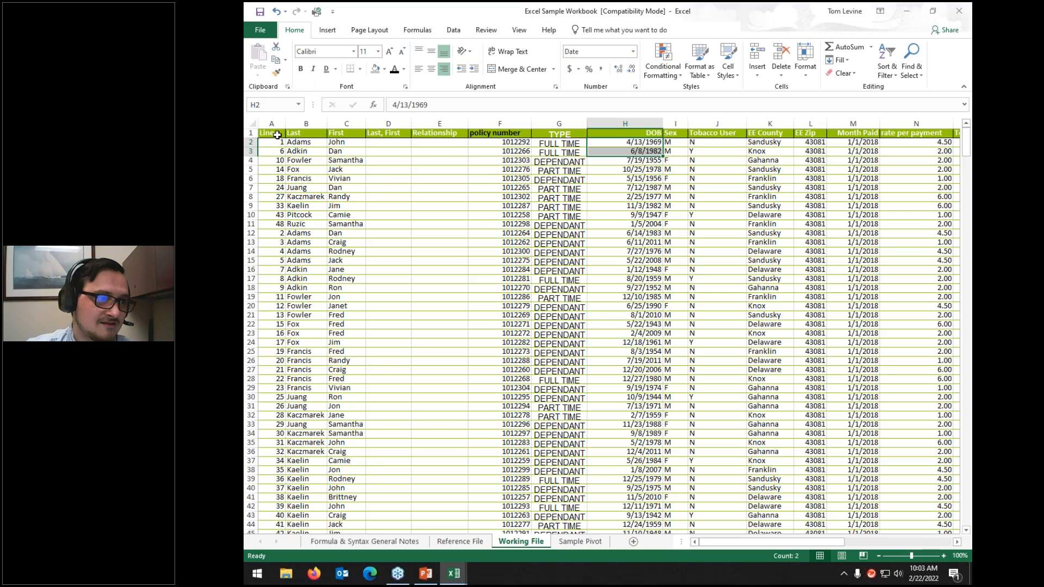
pyautogui.click(253, 124)
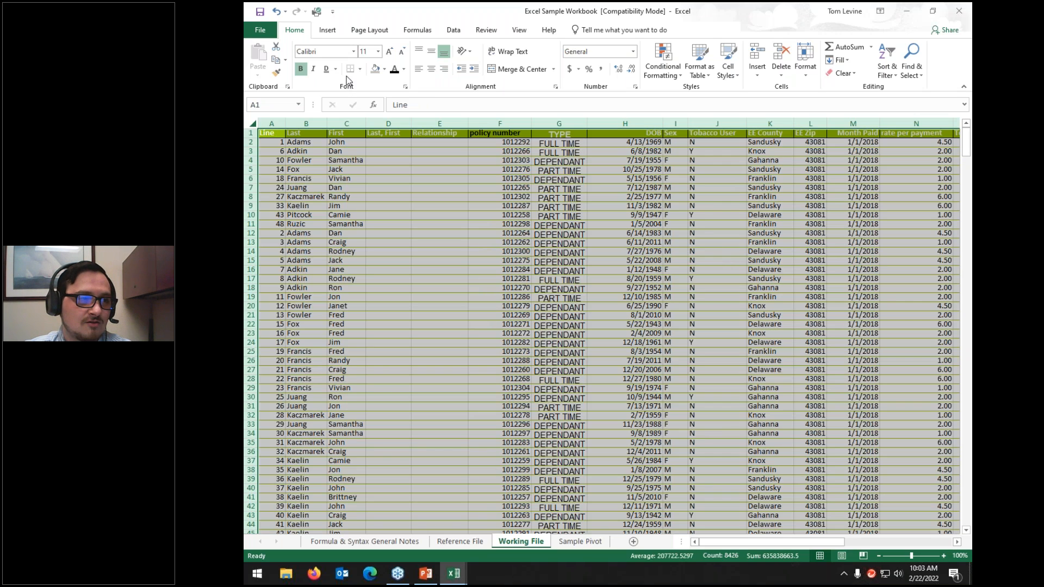
pyautogui.click(384, 69)
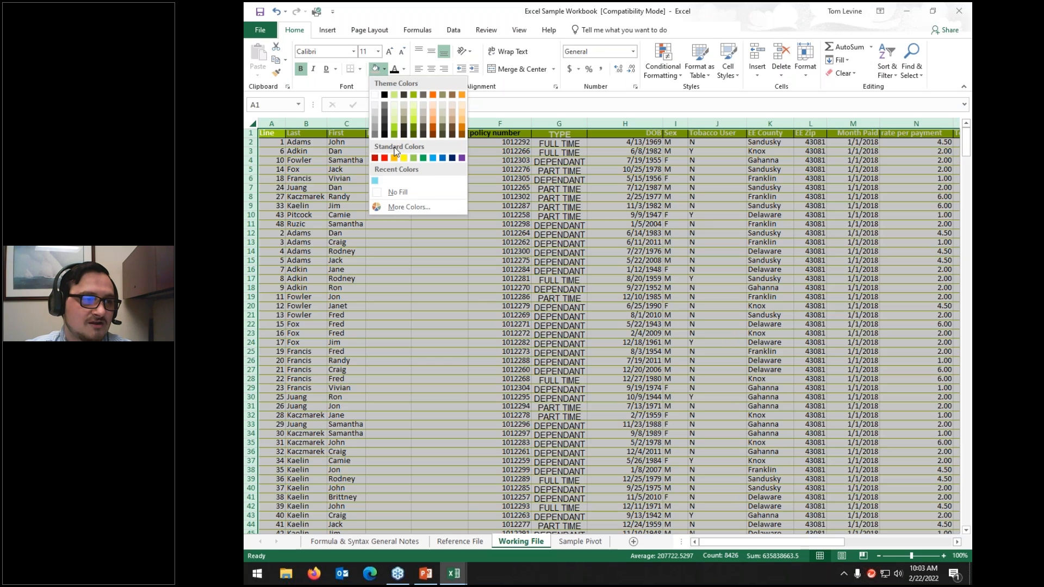
pyautogui.click(397, 190)
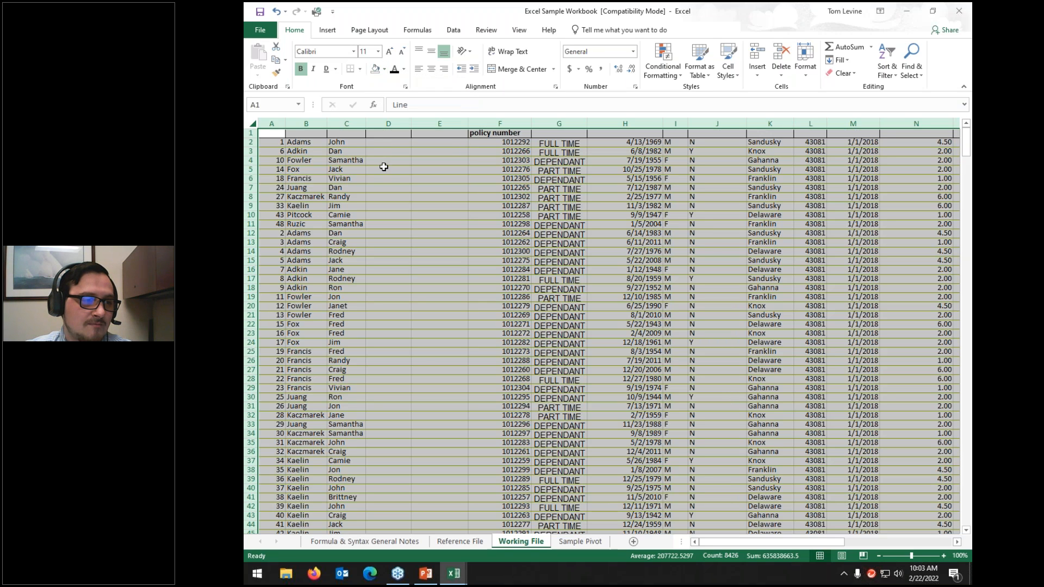
pyautogui.click(397, 72)
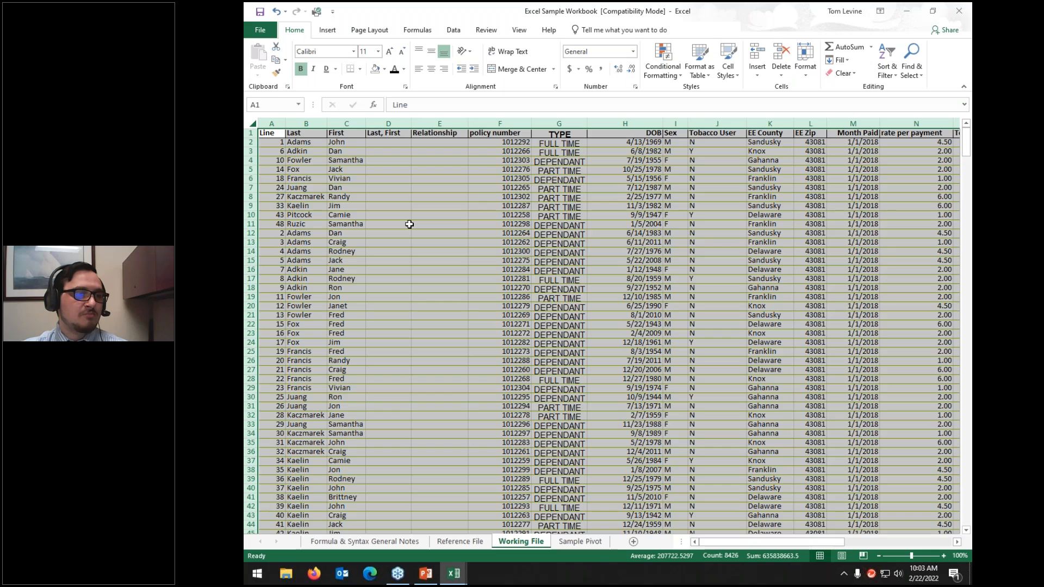
pyautogui.click(409, 224)
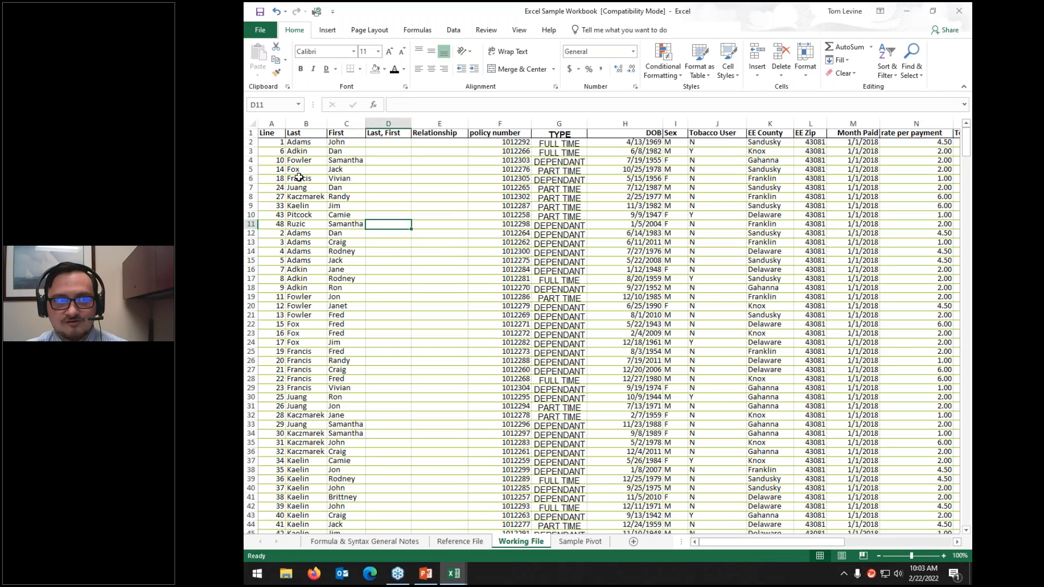
# Step: Turn the data back into table Table1 with its header filter buttons restored
pyautogui.hotkey('ctrl', 'a')
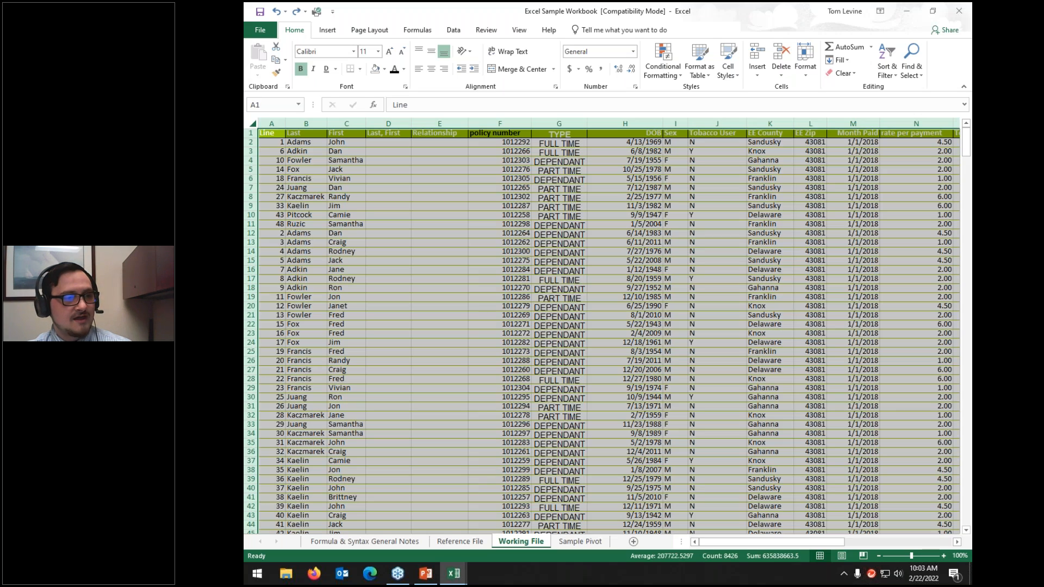
pyautogui.hotkey('ctrl', 'z')
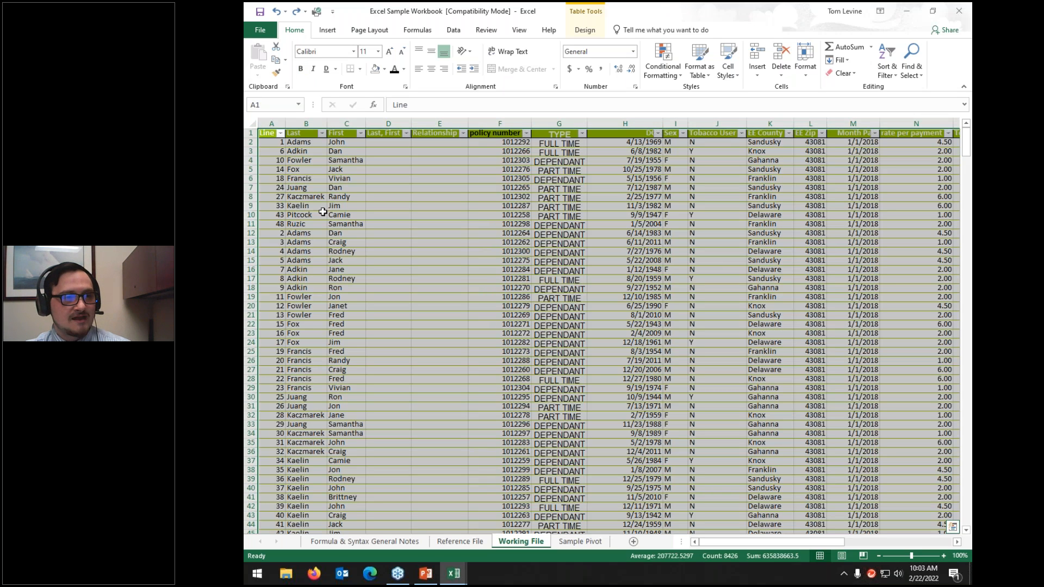
pyautogui.click(333, 258)
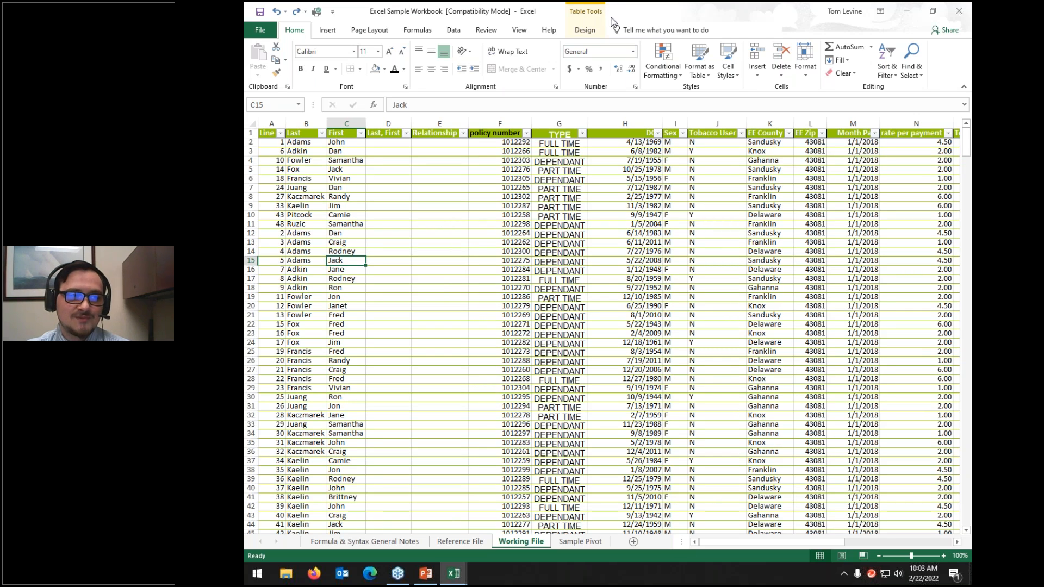
pyautogui.click(586, 32)
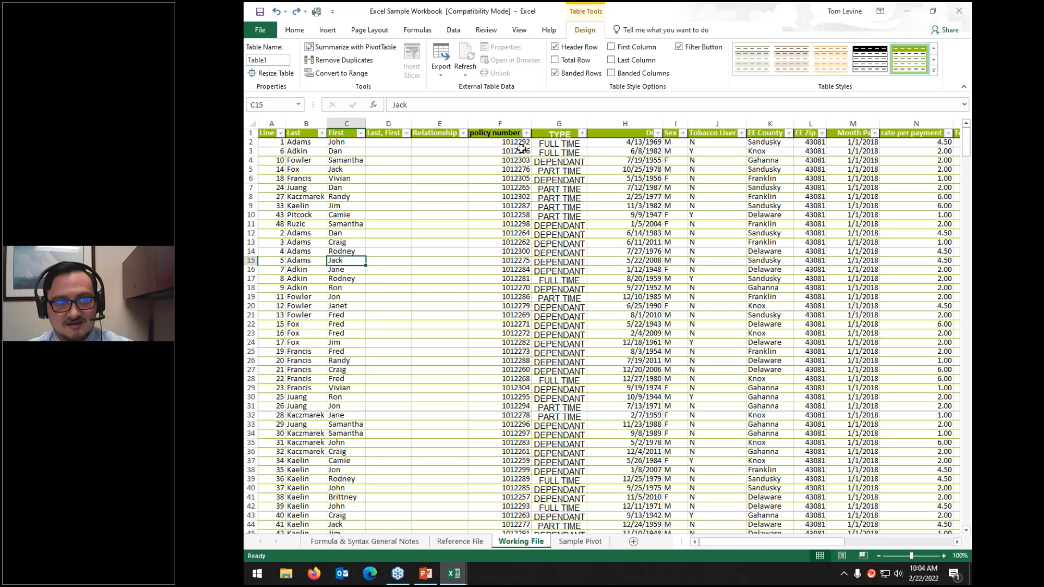
# Step: Enter test line number 601 in the empty row below the data, then undo it
pyautogui.click(275, 197)
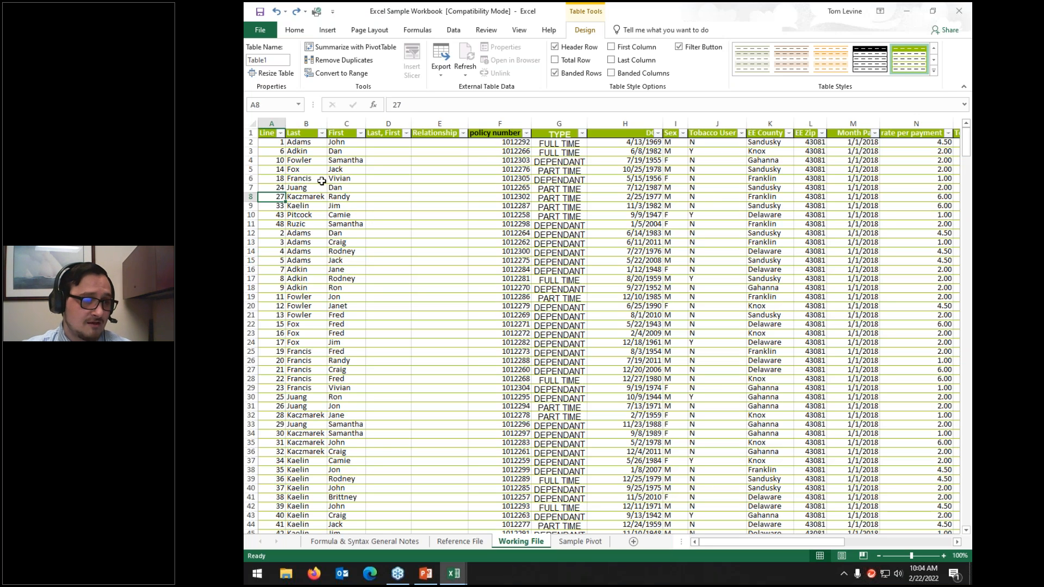
pyautogui.hotkey('ctrl', 'shift', 'Down')
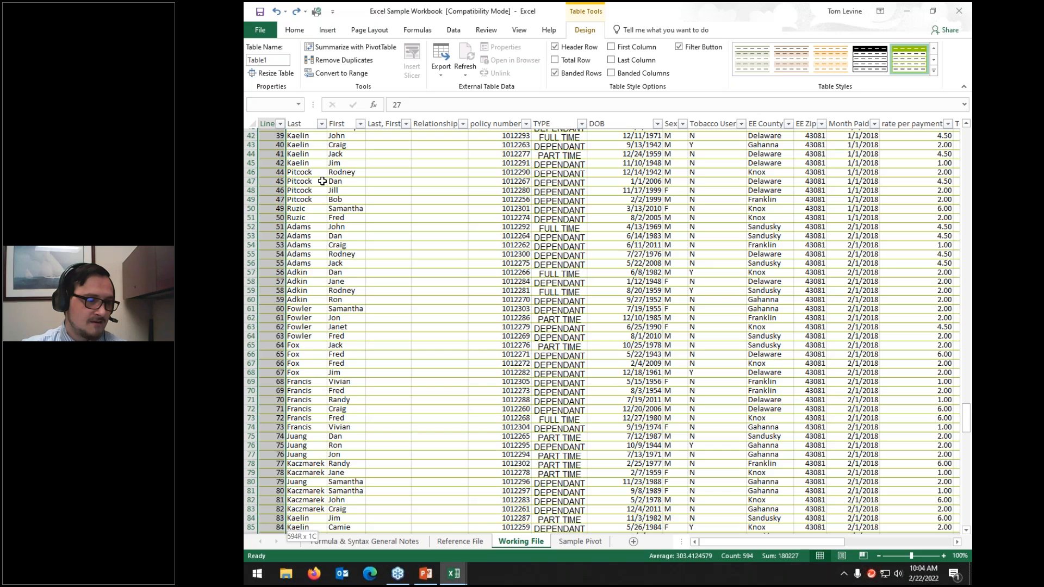
pyautogui.click(271, 278)
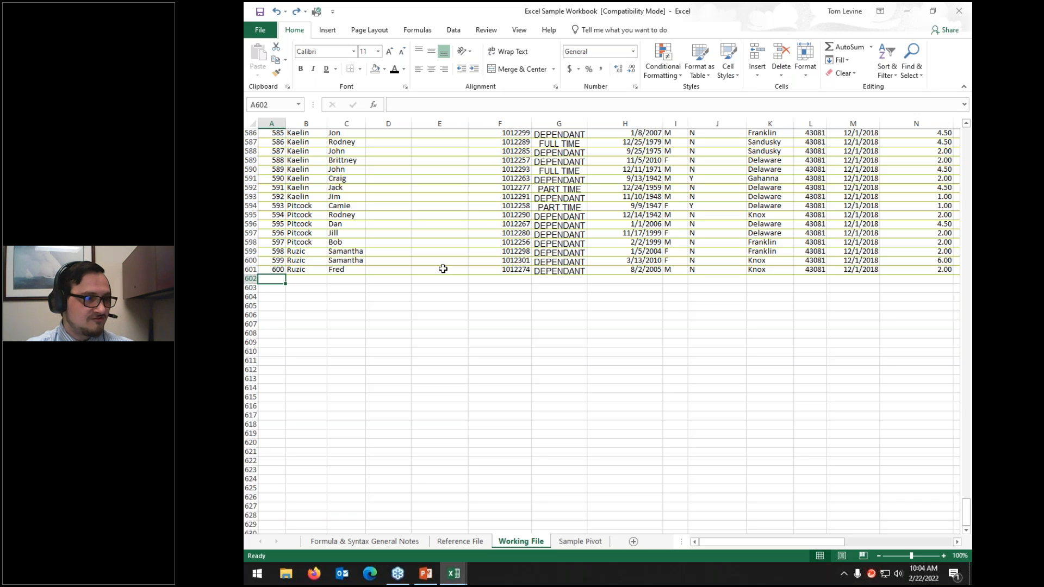
pyautogui.write('601')
pyautogui.press('Return')
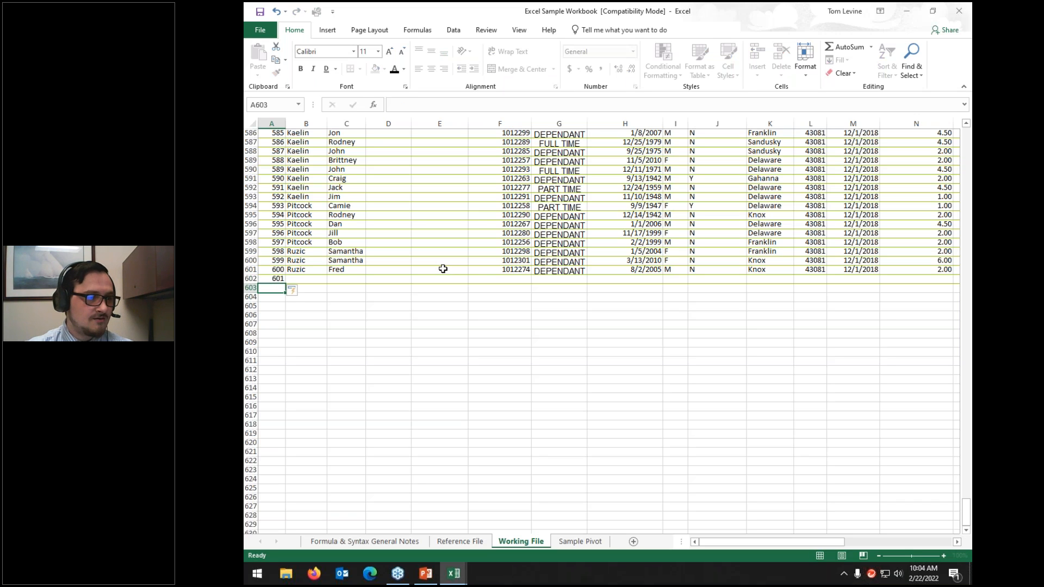
pyautogui.click(466, 279)
pyautogui.press('Tab')
pyautogui.press('Tab')
pyautogui.press('Tab')
pyautogui.press('Tab')
pyautogui.press('Tab')
pyautogui.press('Tab')
pyautogui.press('Tab')
pyautogui.press('Tab')
pyautogui.press('Tab')
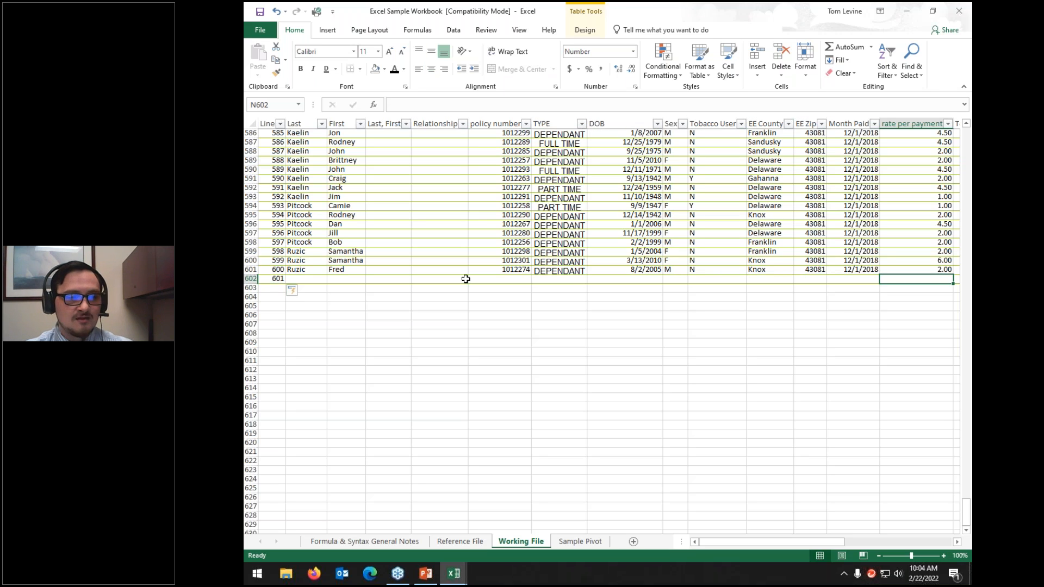
pyautogui.hotkey('ctrl', 'z')
pyautogui.hotkey('ctrl', 'z')
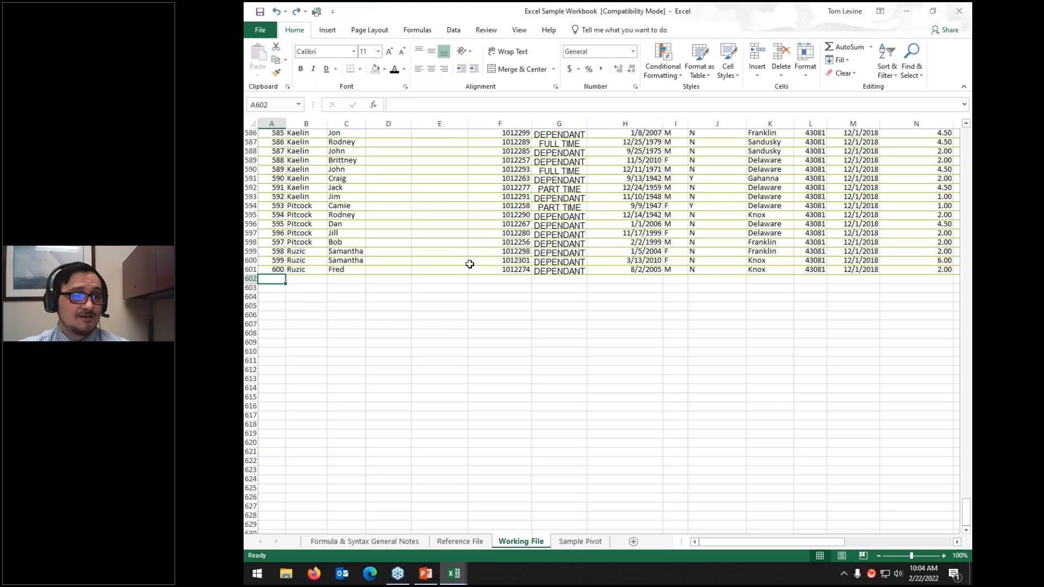
# Step: Return to cell A1 and select the entire data range
pyautogui.scroll(20, 469, 269)
pyautogui.scroll(20, 471, 264)
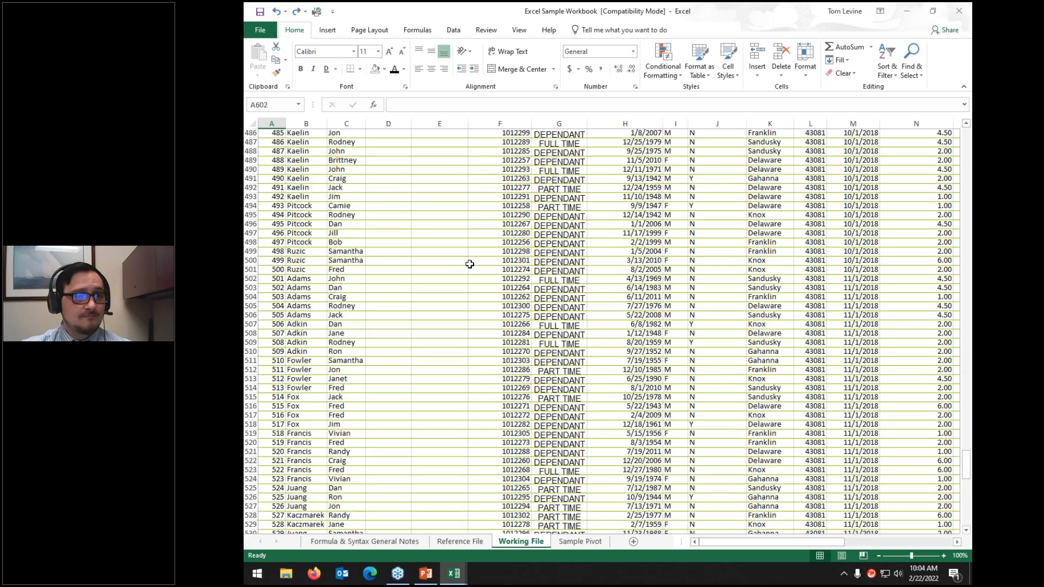
pyautogui.scroll(20, 473, 265)
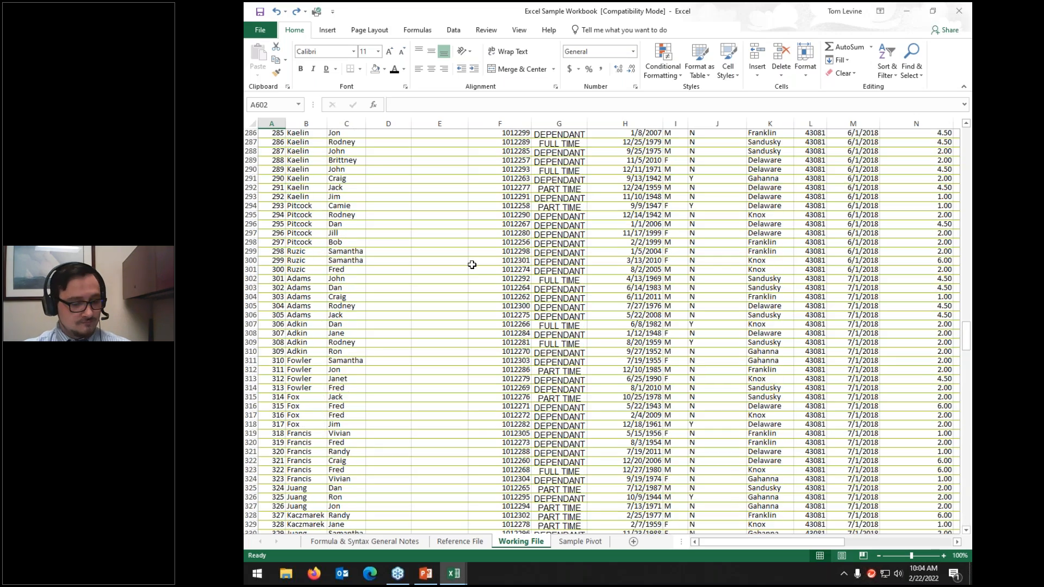
pyautogui.hotkey('ctrl', 'Home')
pyautogui.hotkey('ctrl', 'a')
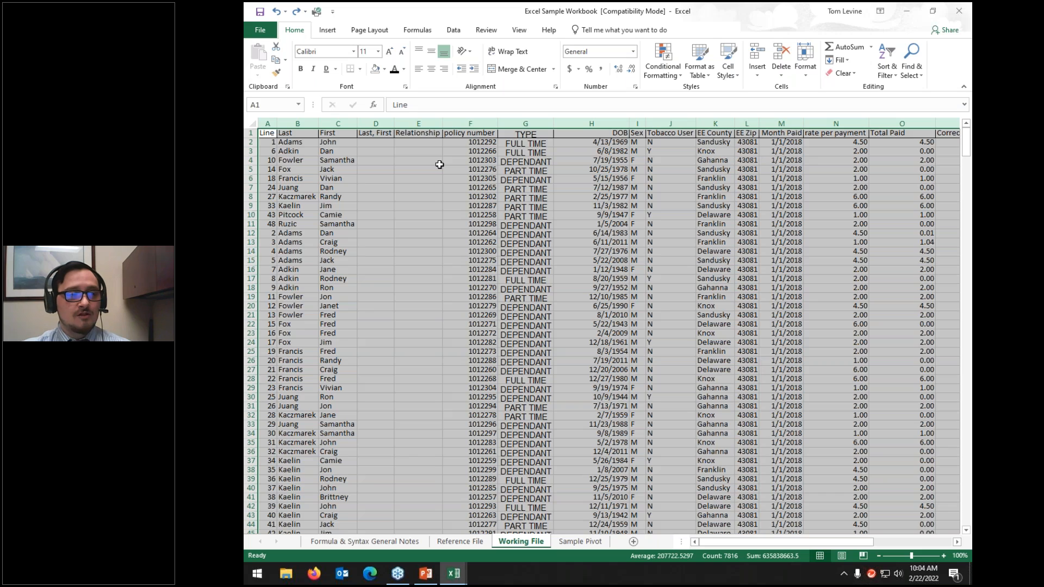
pyautogui.click(439, 164)
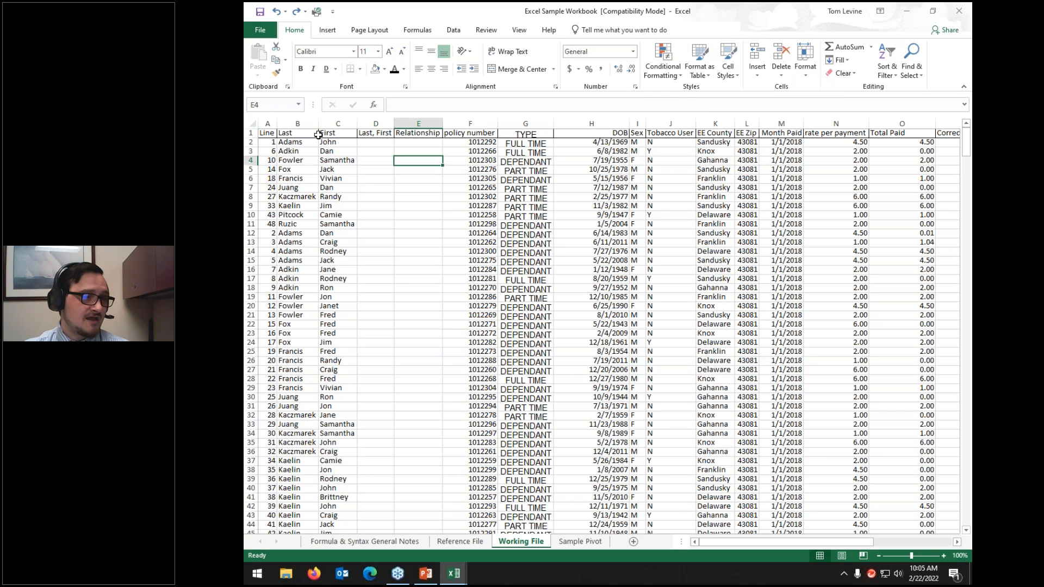
pyautogui.moveTo(266, 133); pyautogui.dragTo(526, 133)
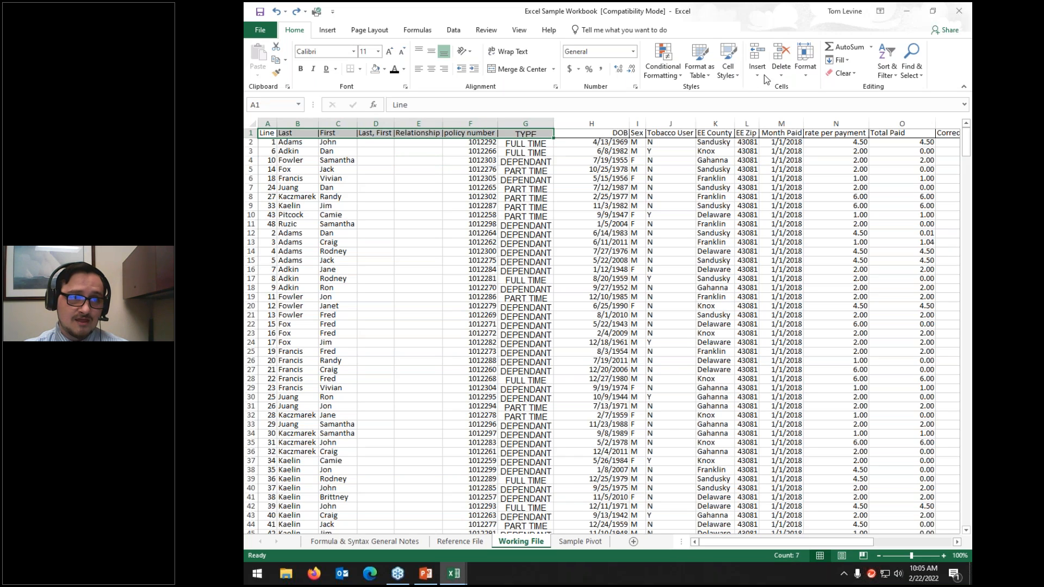
pyautogui.click(739, 76)
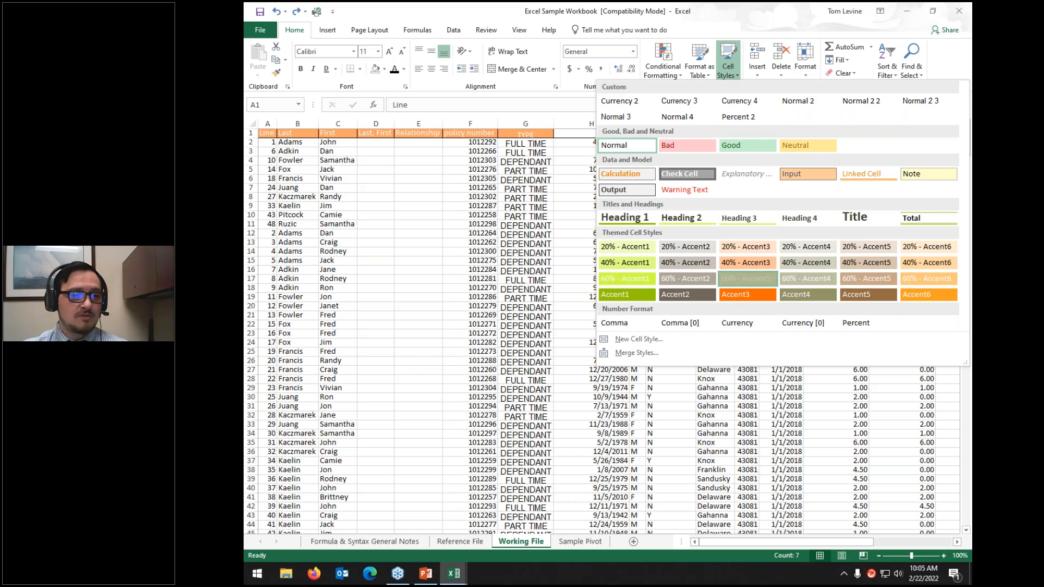
pyautogui.click(739, 279)
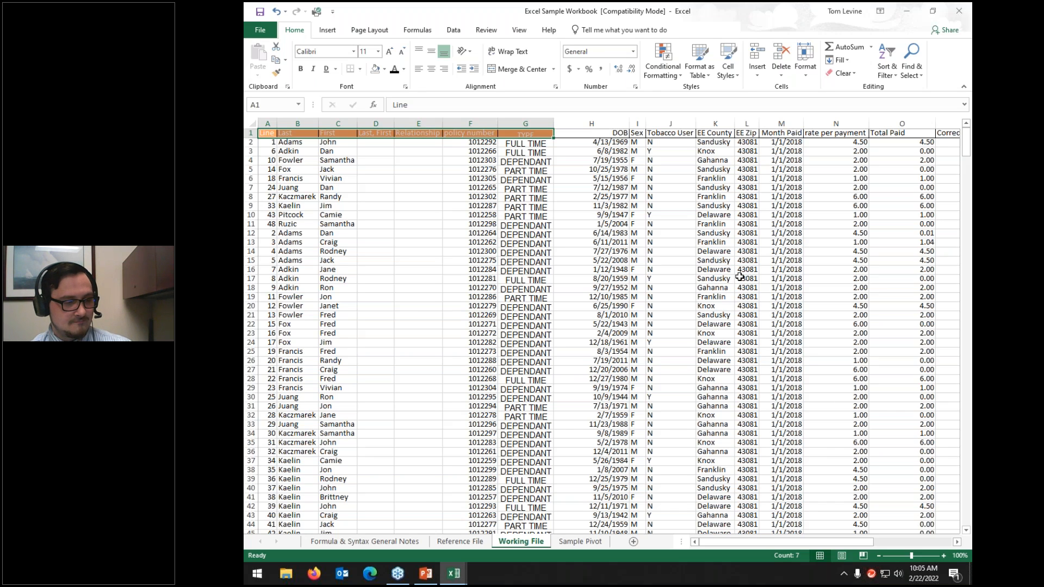
pyautogui.hotkey('ctrl', 'z')
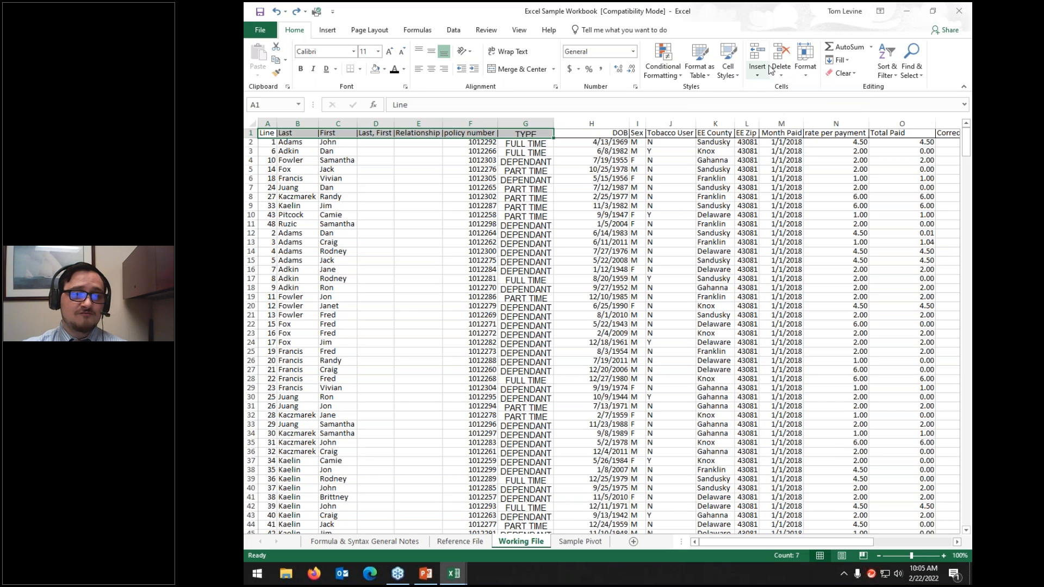
pyautogui.click(749, 142)
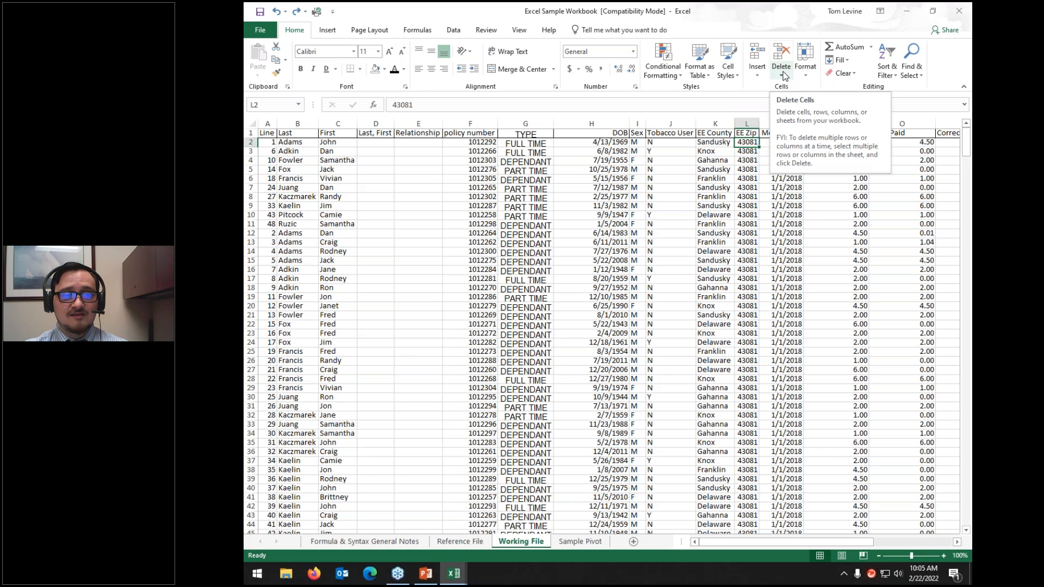
pyautogui.click(760, 72)
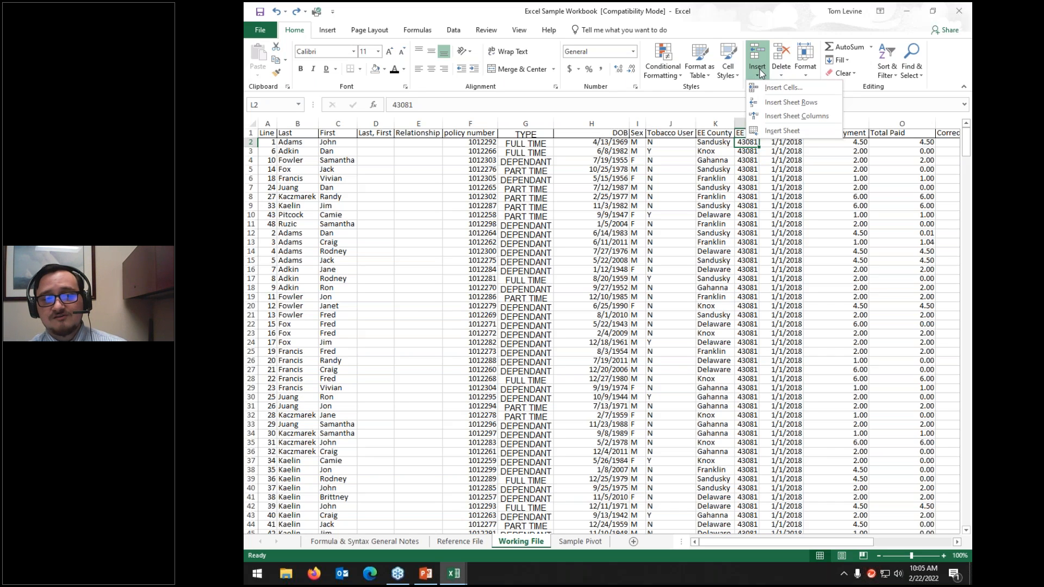
pyautogui.click(775, 105)
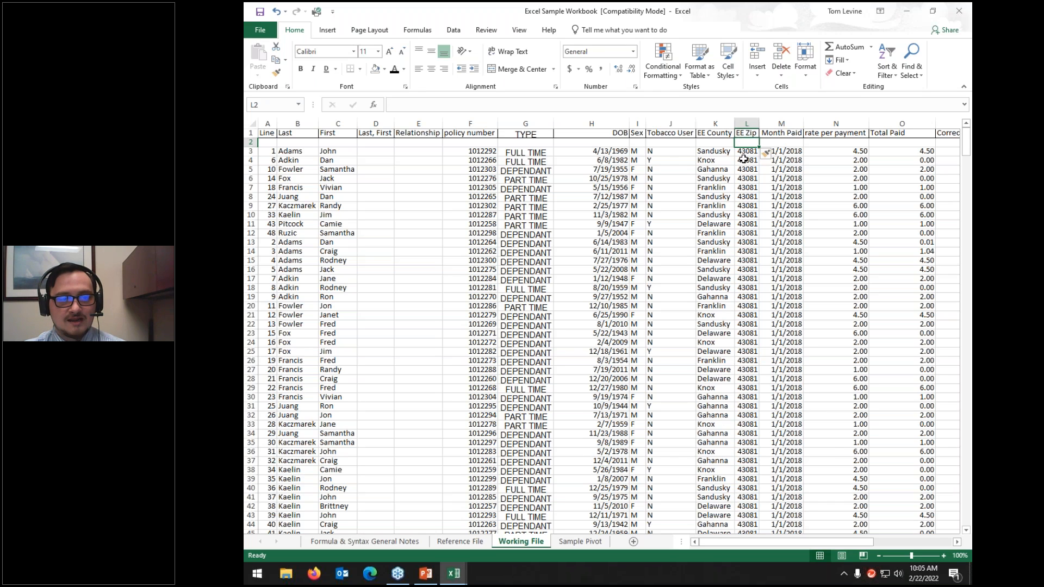
pyautogui.click(781, 72)
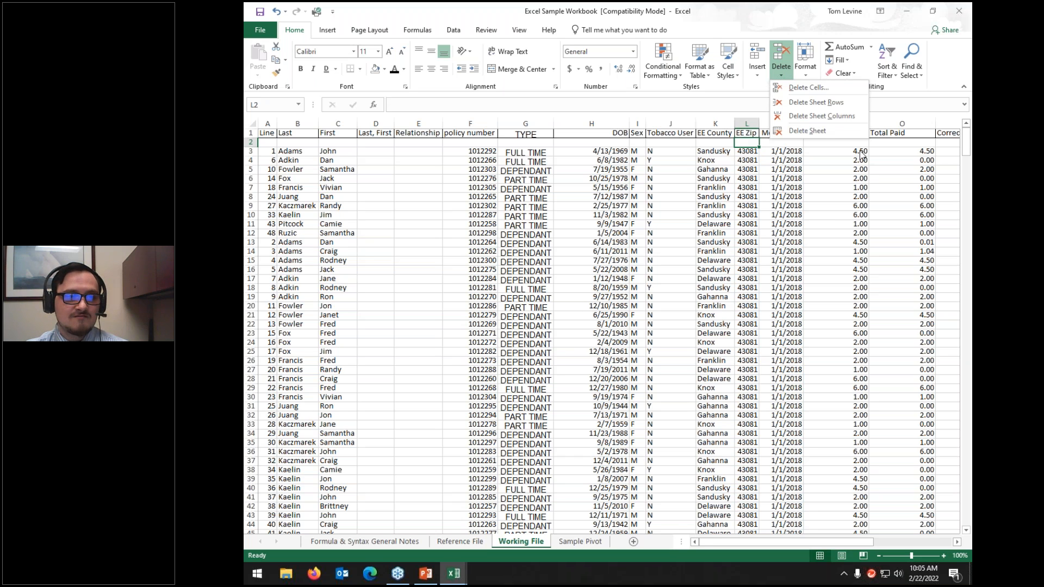
pyautogui.click(849, 106)
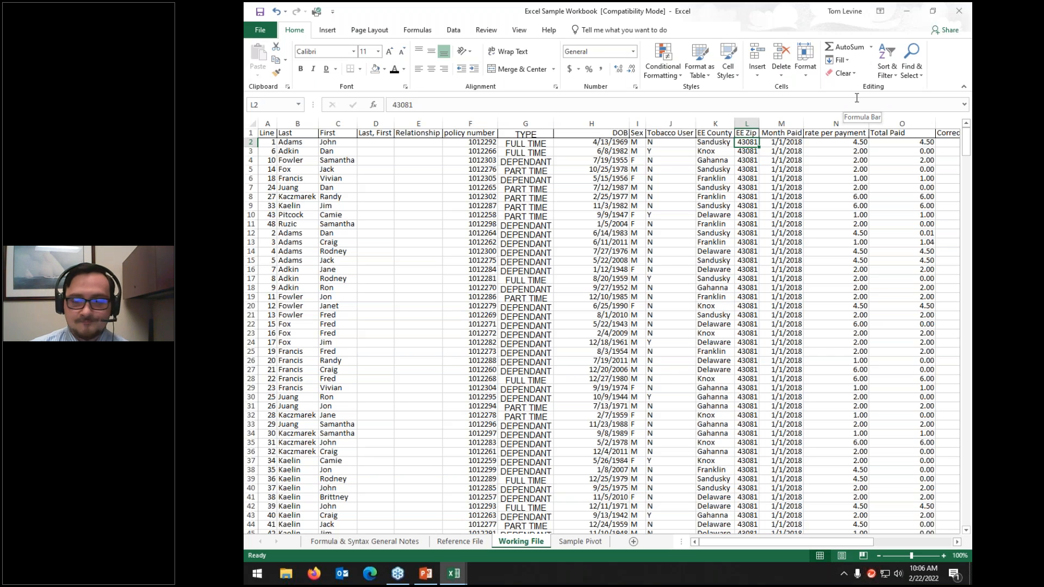
pyautogui.click(802, 61)
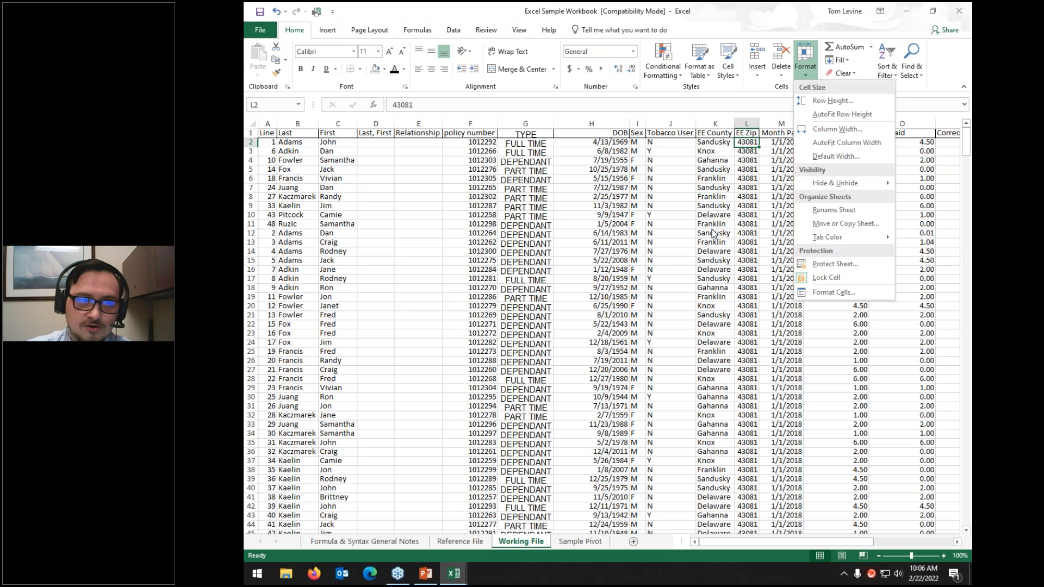
pyautogui.click(621, 259)
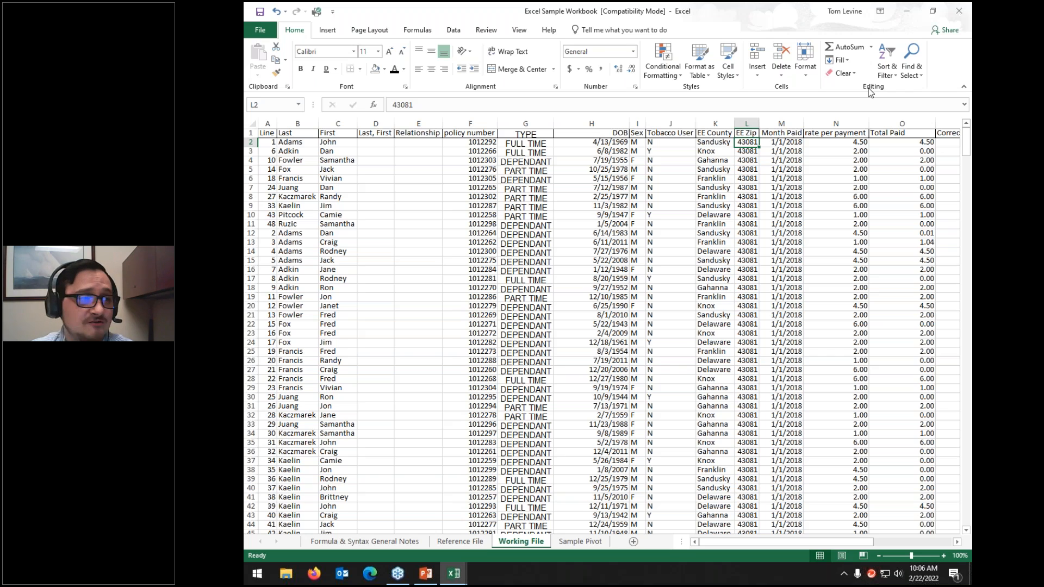
pyautogui.click(250, 133)
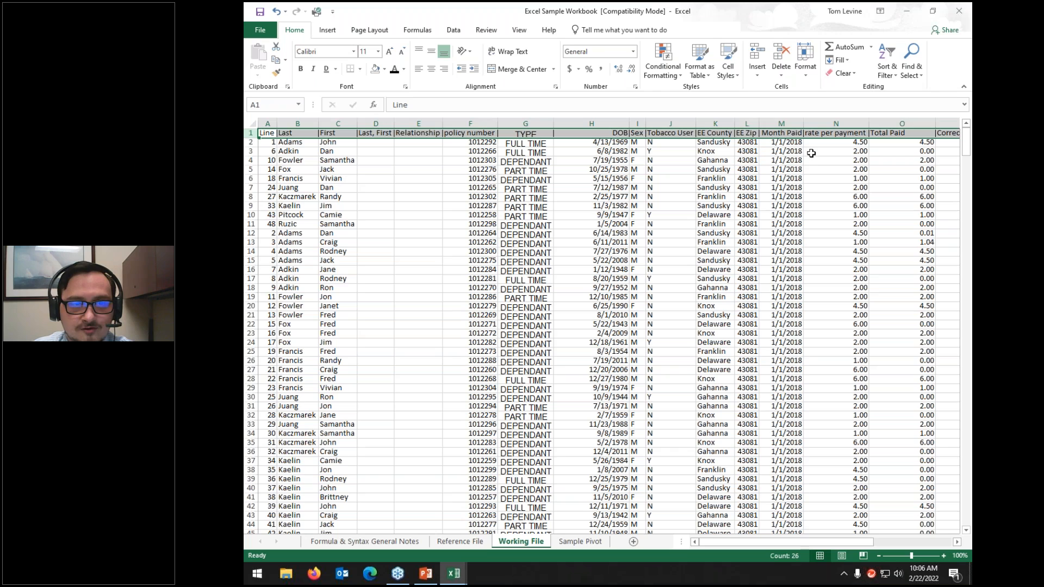
pyautogui.click(886, 72)
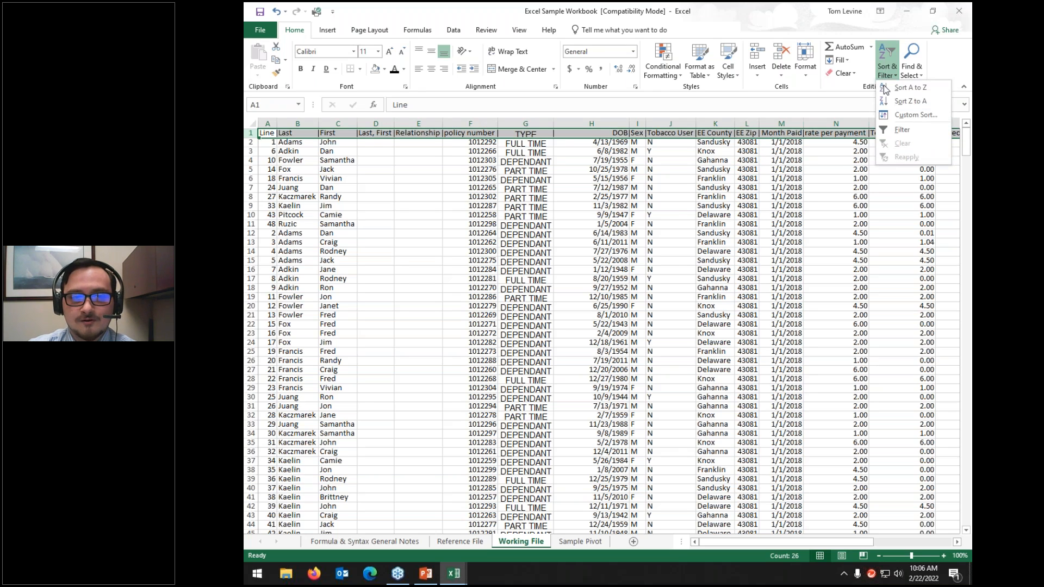
pyautogui.click(893, 131)
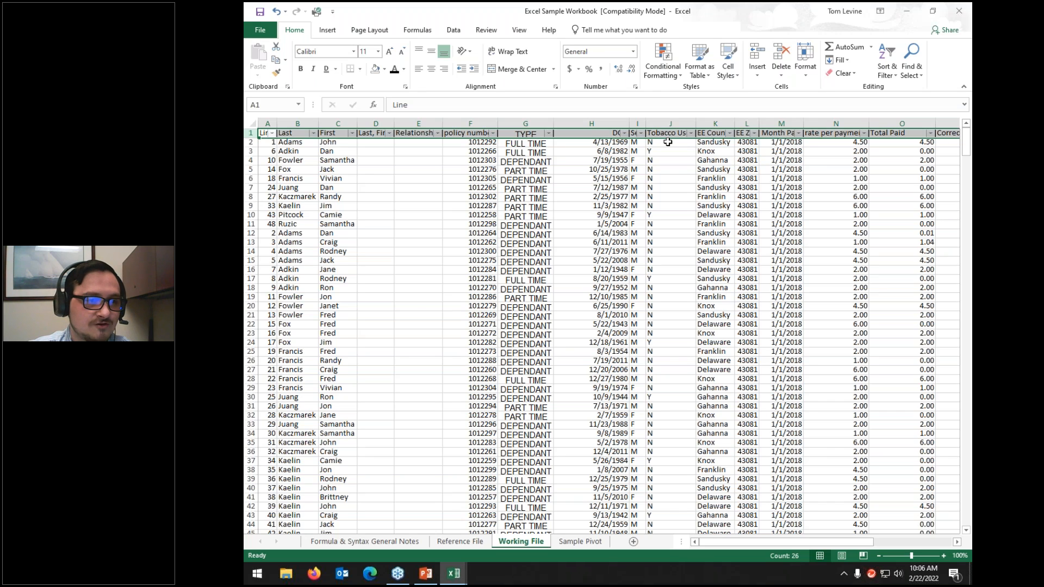
pyautogui.click(641, 134)
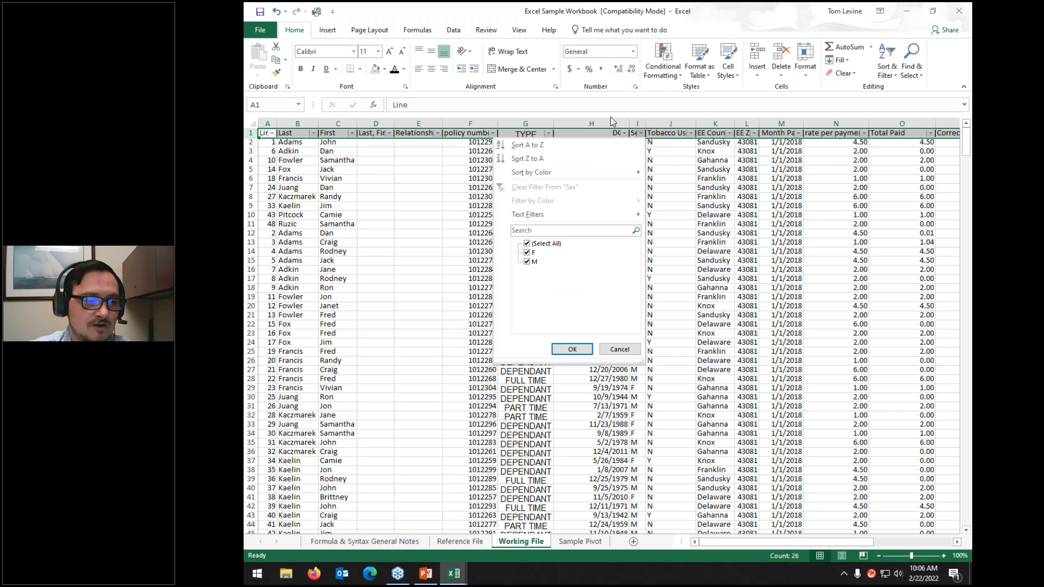
pyautogui.click(534, 262)
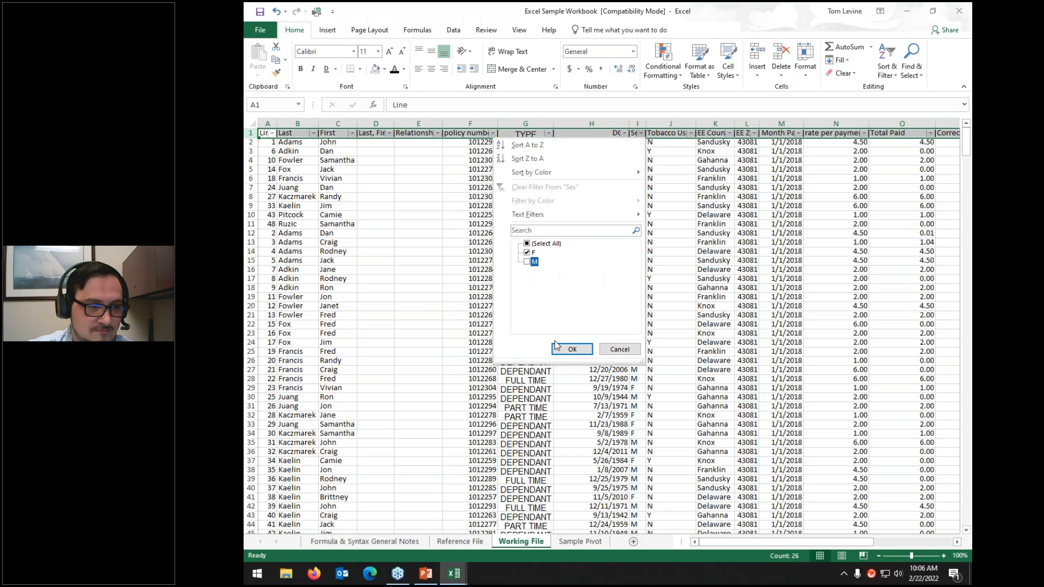
pyautogui.click(569, 349)
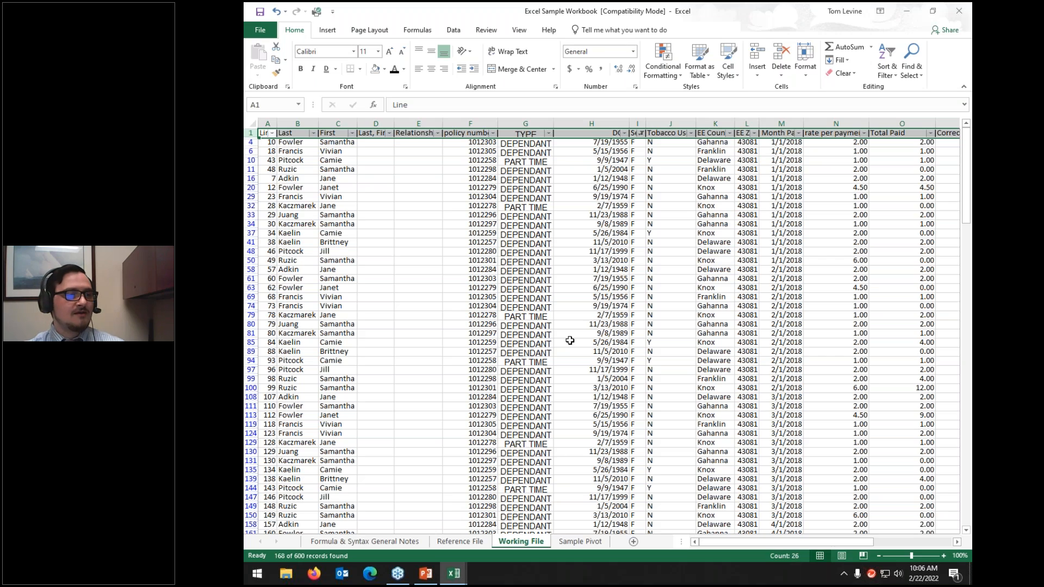
pyautogui.click(640, 133)
pyautogui.click(530, 262)
pyautogui.click(528, 253)
pyautogui.click(564, 349)
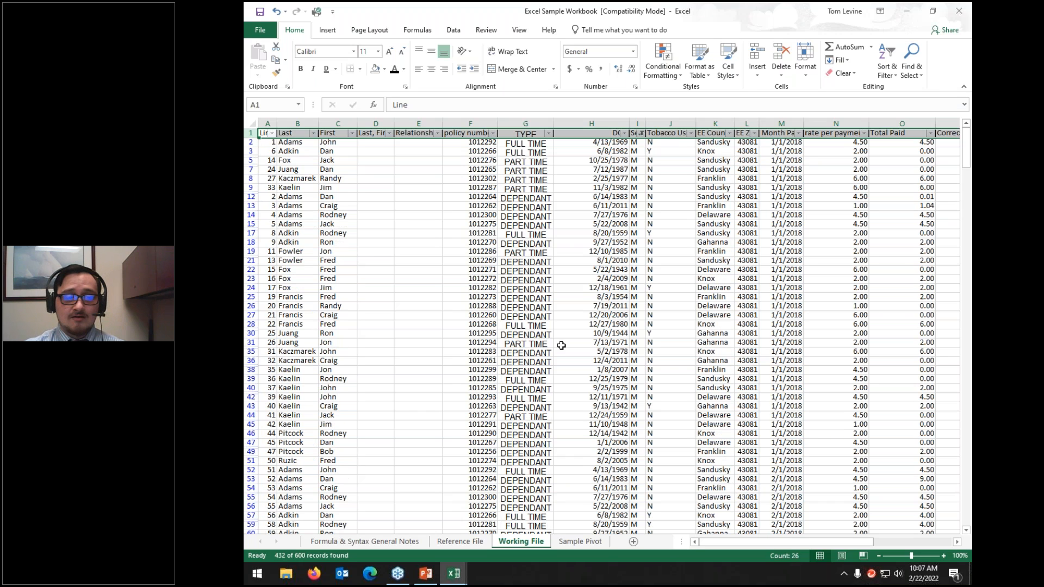
pyautogui.click(641, 133)
pyautogui.click(528, 244)
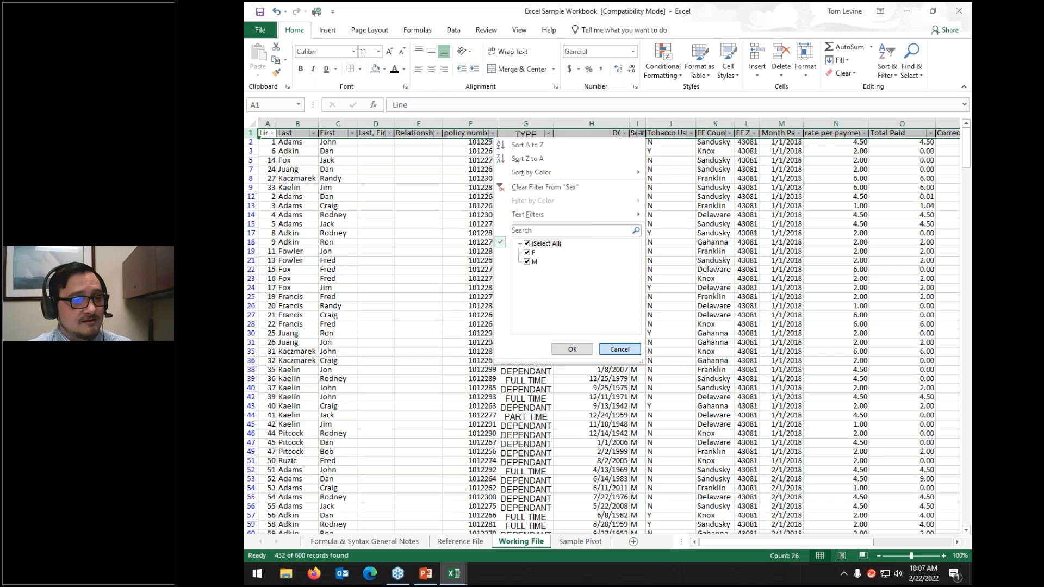
pyautogui.press('Escape')
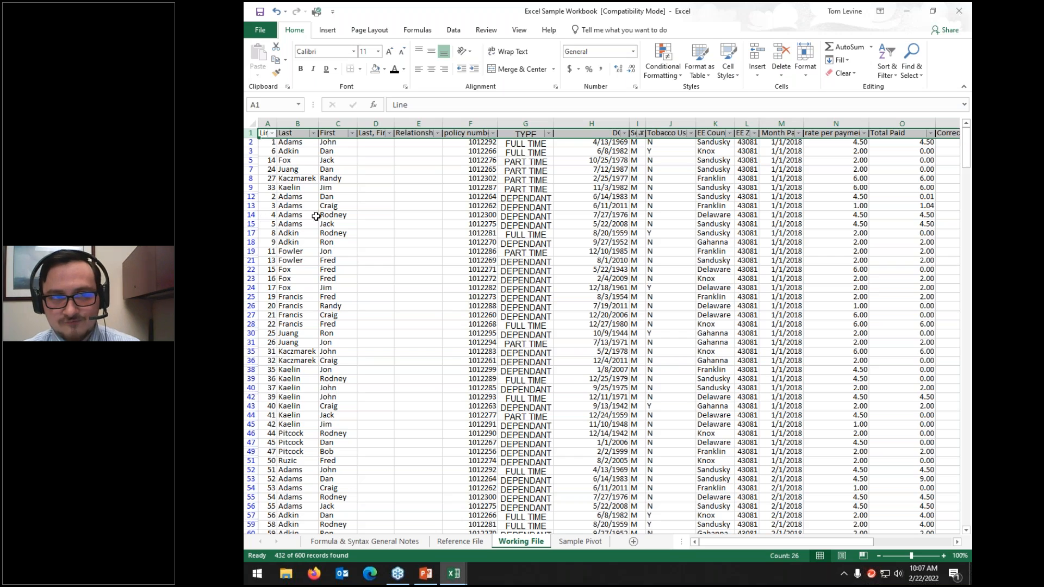
pyautogui.click(886, 68)
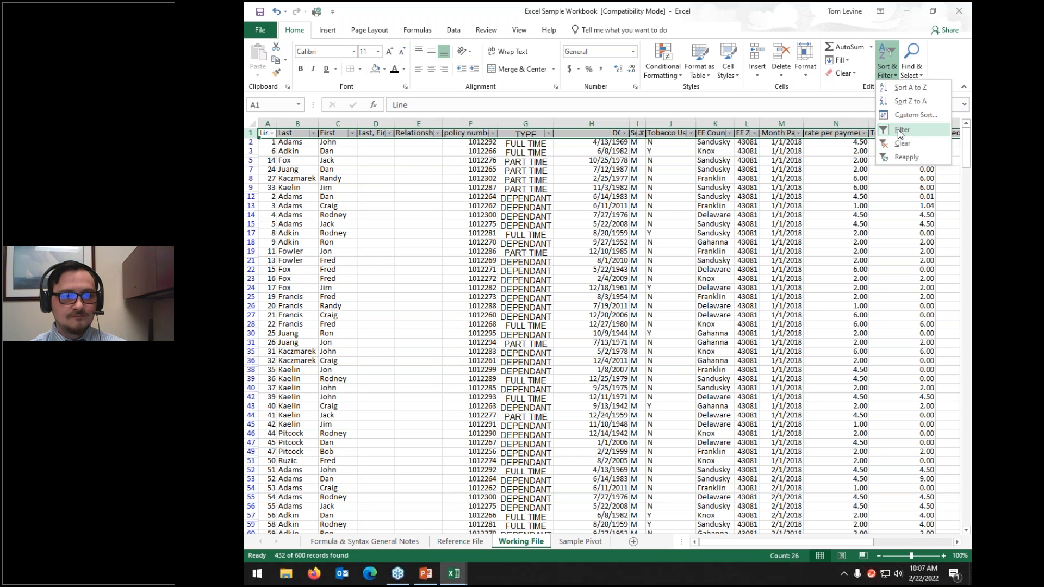
pyautogui.click(901, 131)
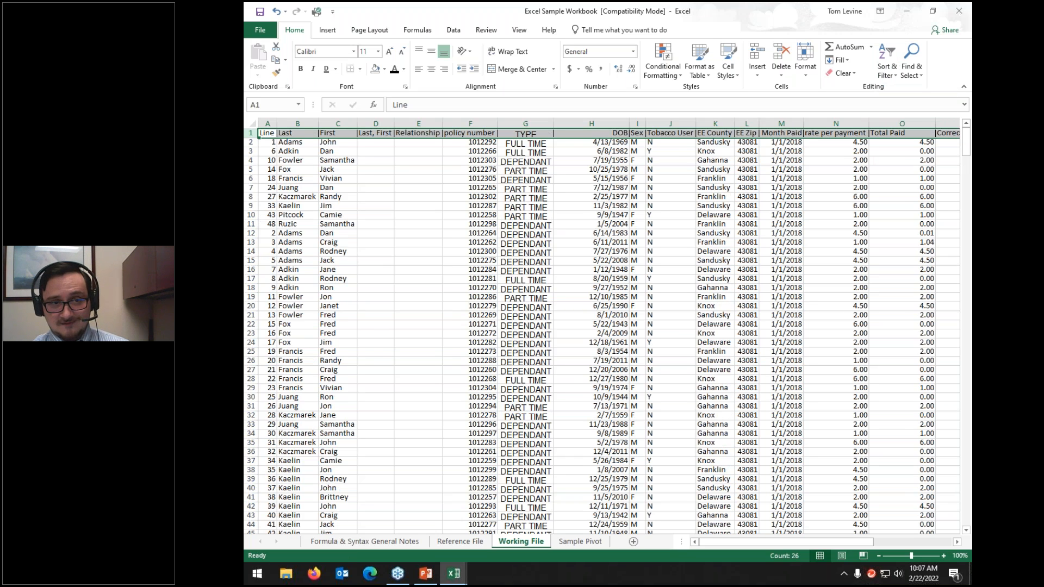
pyautogui.click(371, 242)
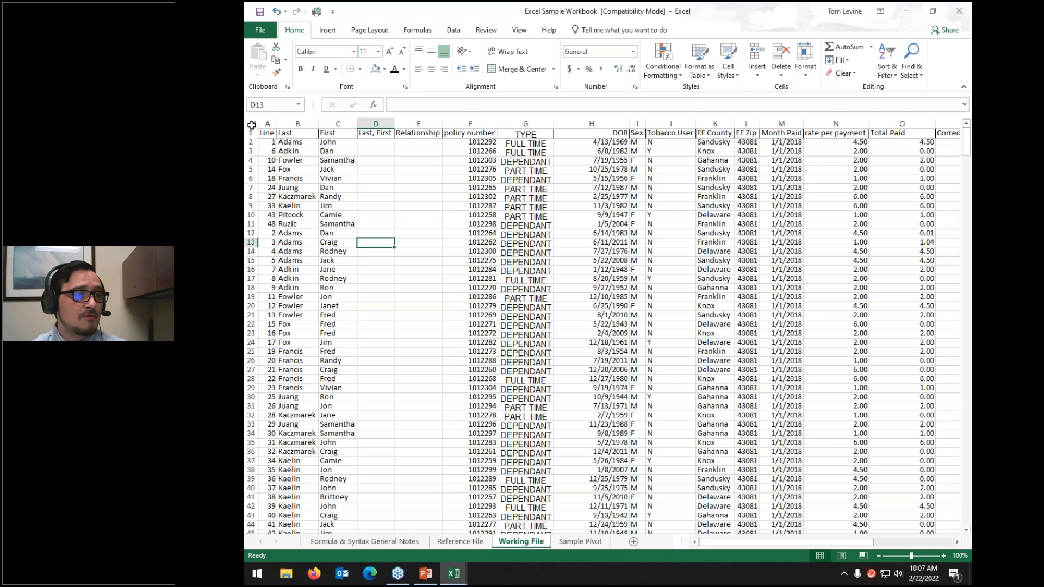
pyautogui.click(252, 124)
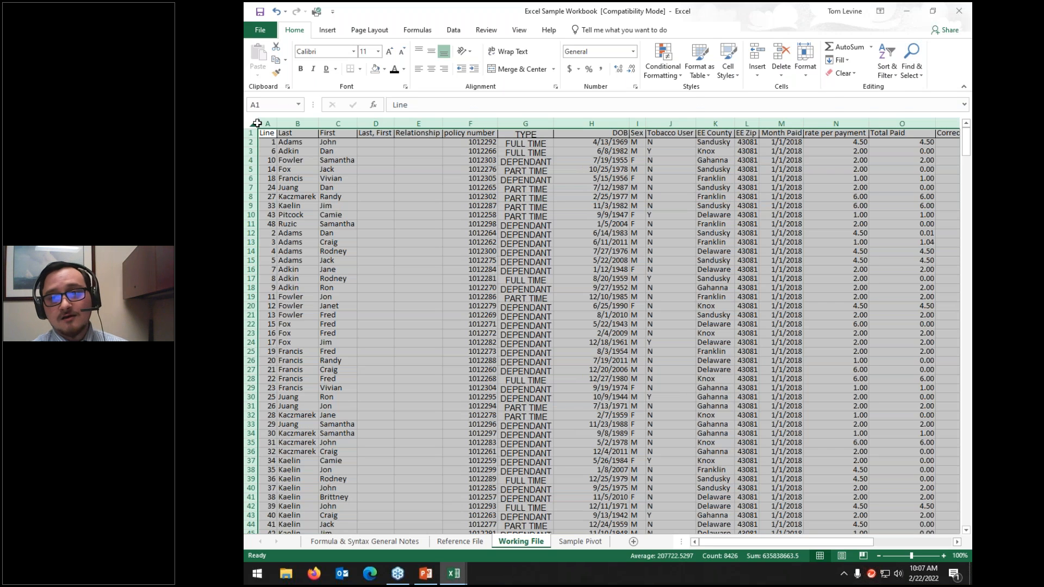
pyautogui.click(923, 63)
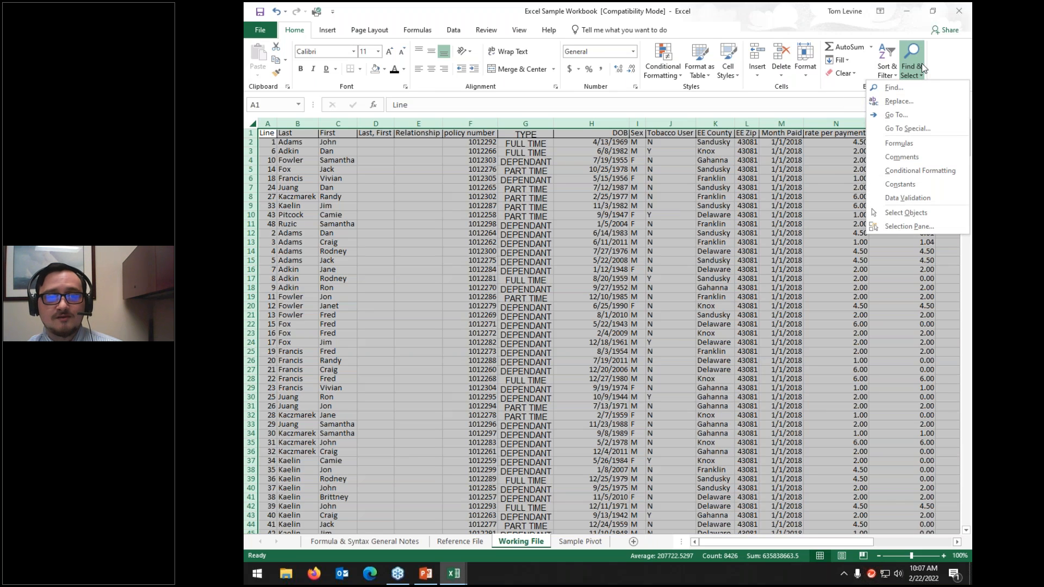
pyautogui.click(900, 145)
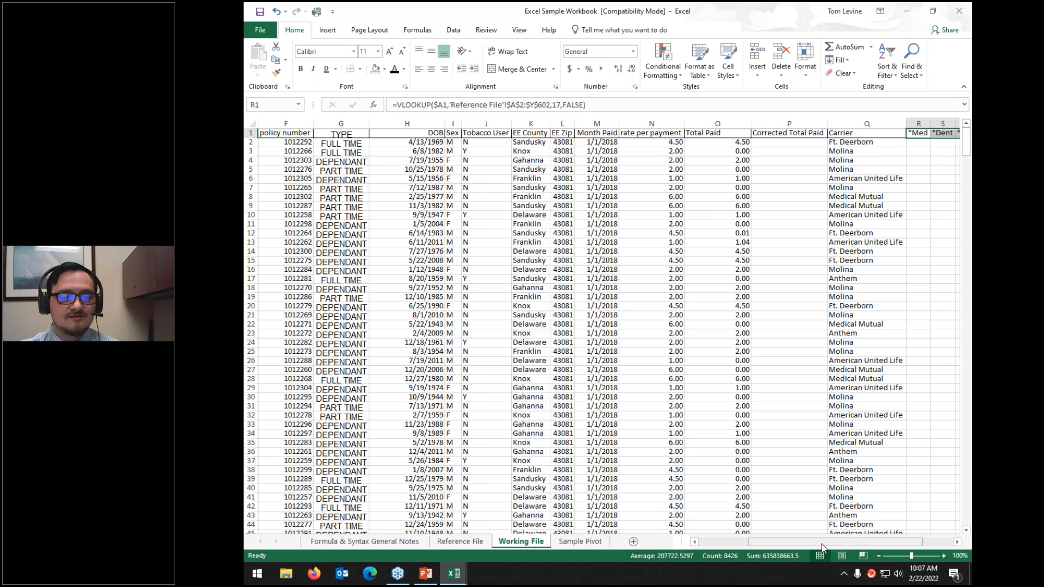
pyautogui.moveTo(823, 546); pyautogui.dragTo(851, 545)
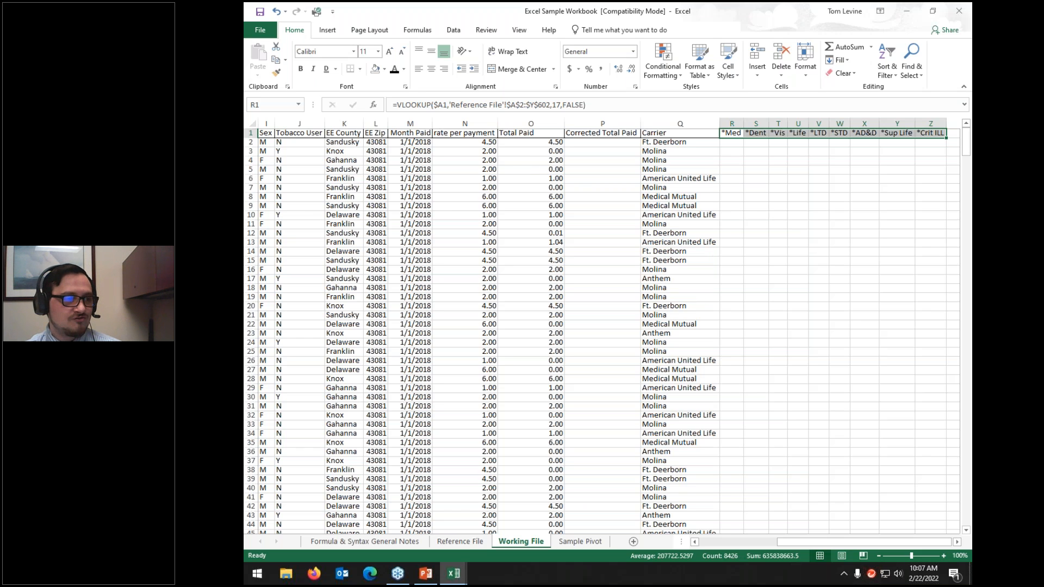
pyautogui.click(252, 124)
pyautogui.click(918, 76)
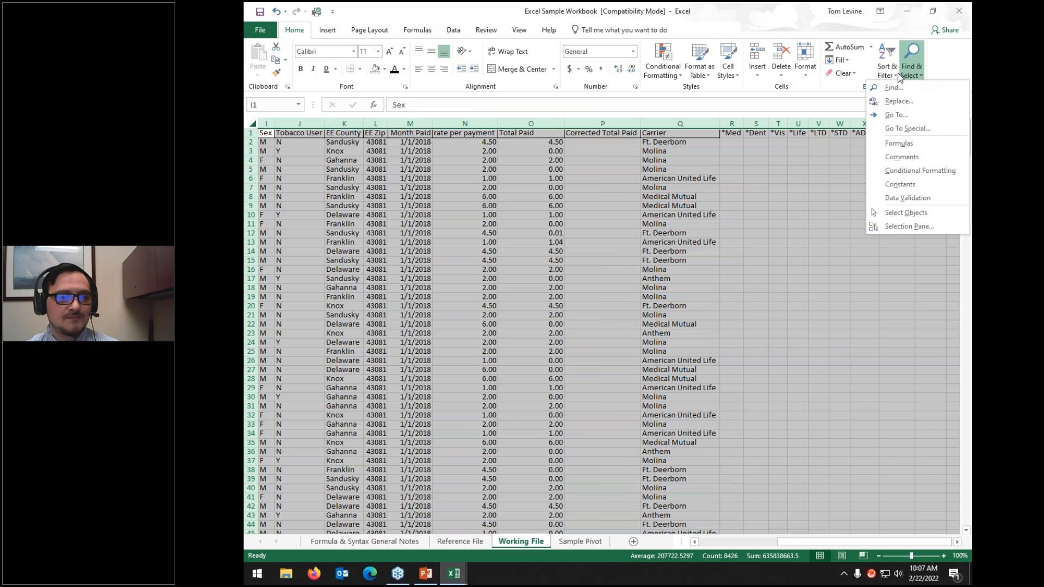
pyautogui.click(912, 168)
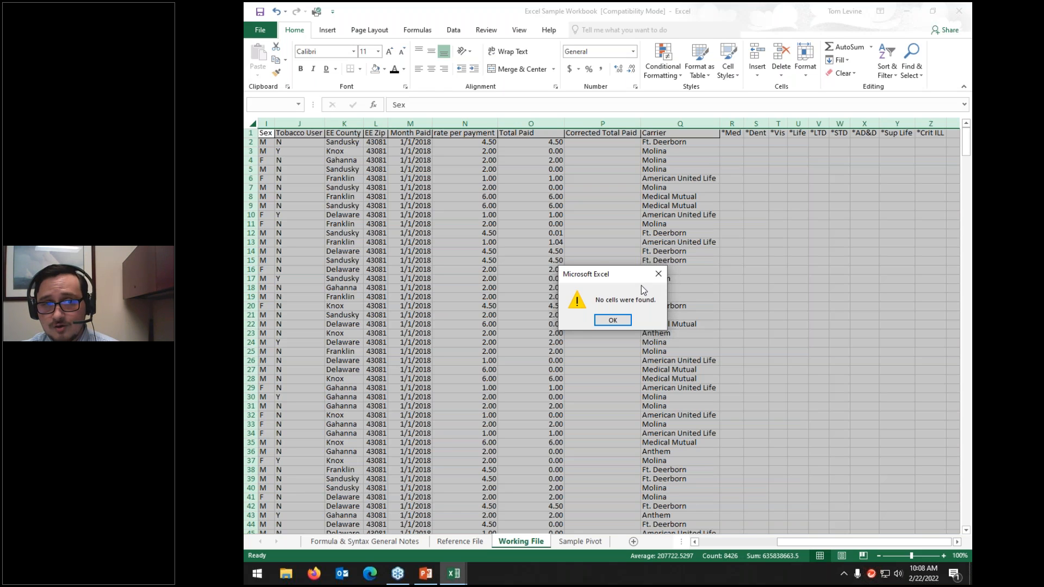
pyautogui.click(613, 320)
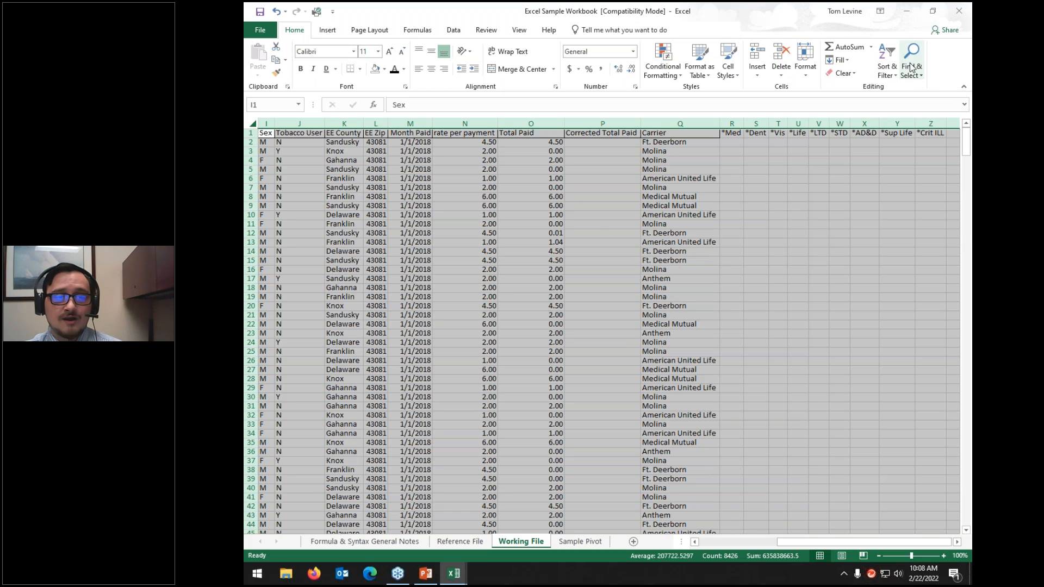
pyautogui.click(912, 60)
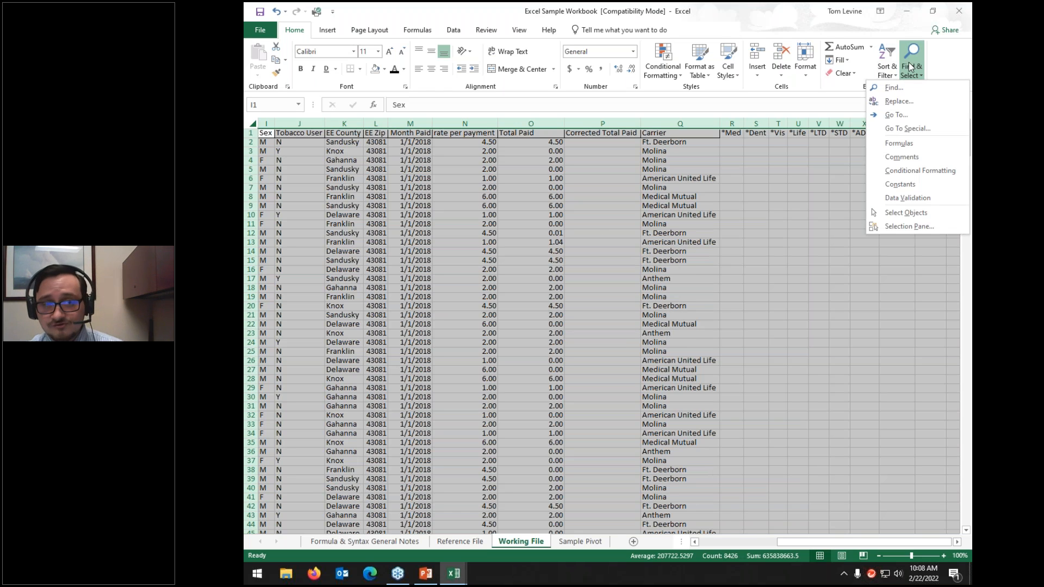
# Step: Use Go To Special with Blanks to select every empty cell in the data
pyautogui.click(896, 129)
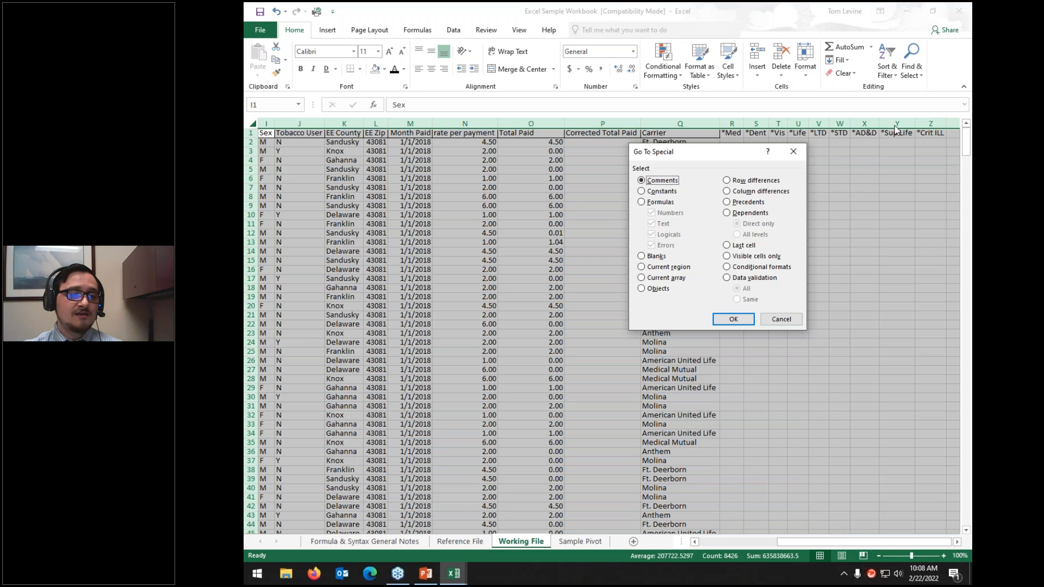
pyautogui.click(652, 256)
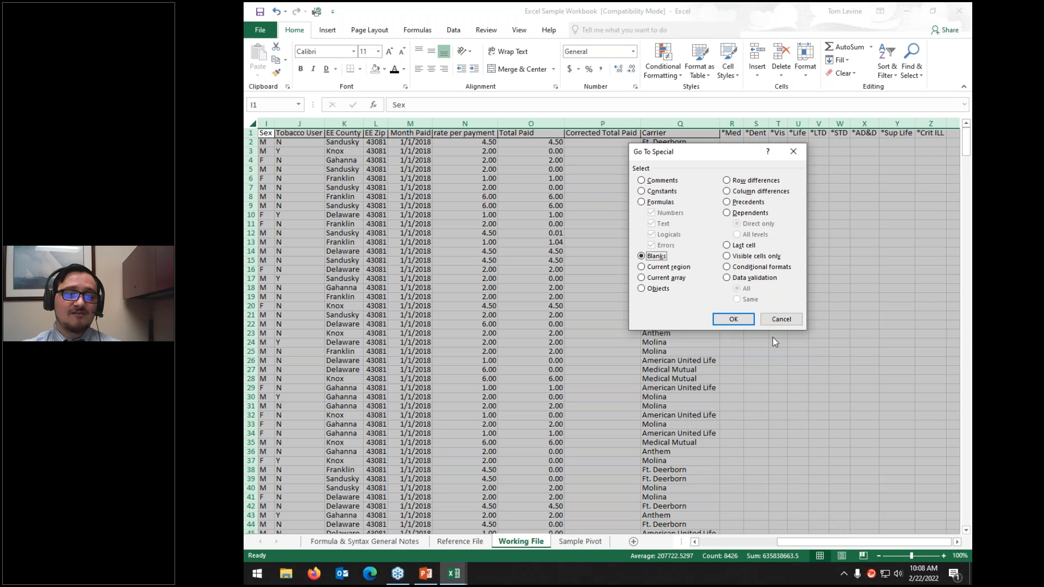
pyautogui.click(733, 319)
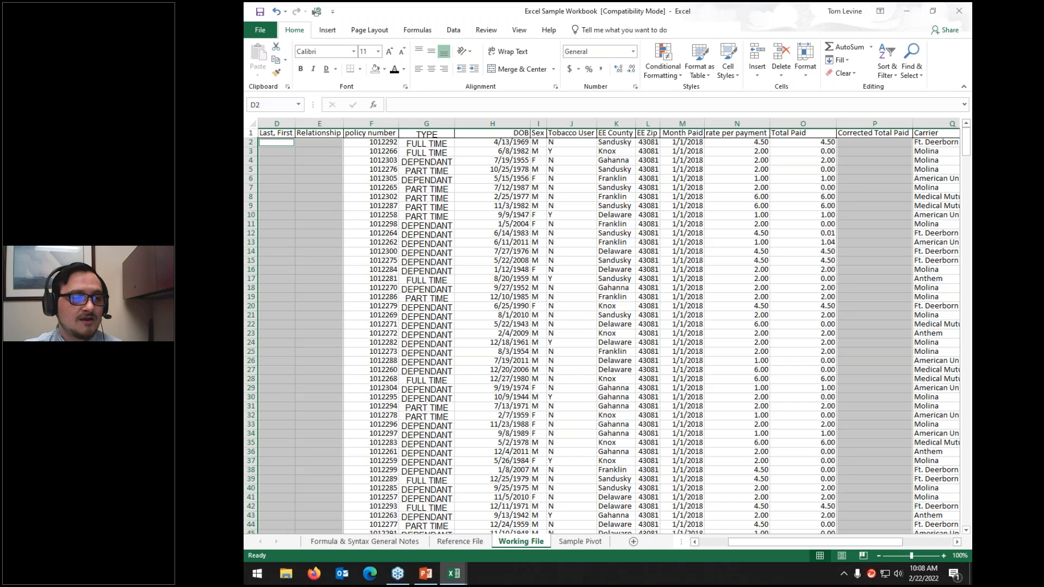
pyautogui.rightClick(284, 183)
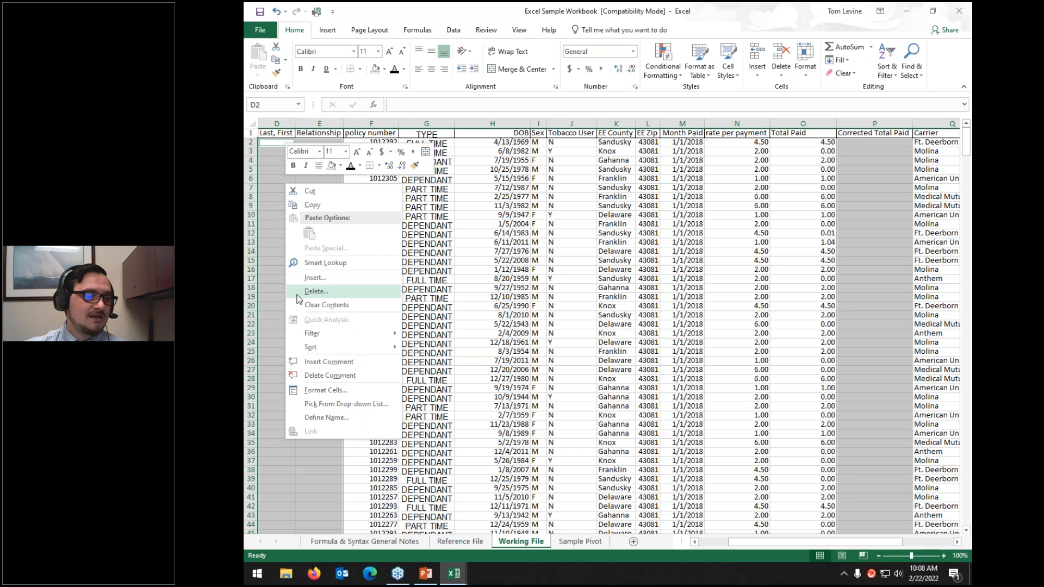
# Step: Delete the blank cells with Shift cells left, then undo the deletion to keep columns aligned
pyautogui.click(316, 292)
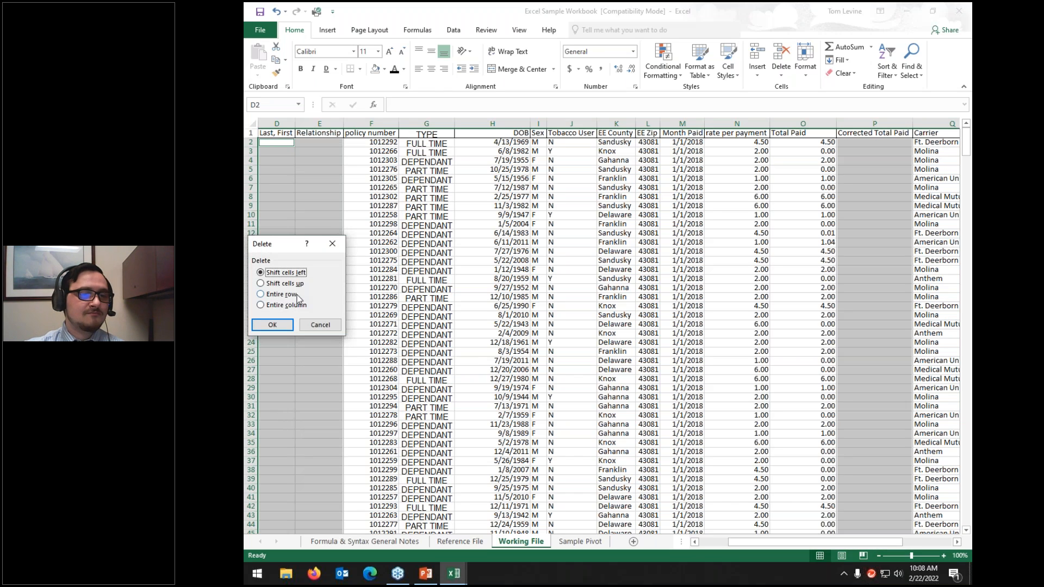
pyautogui.click(272, 325)
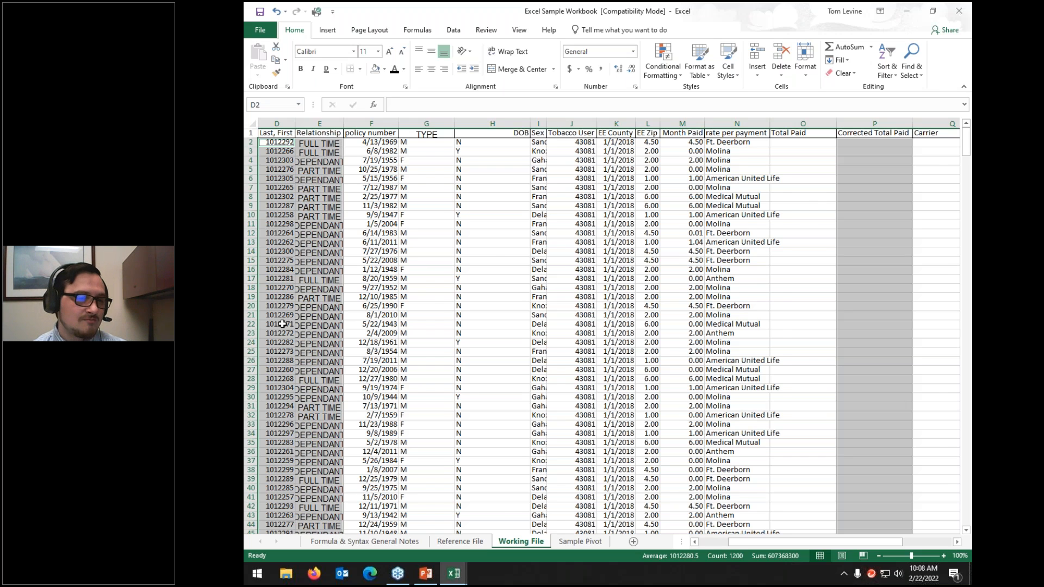
pyautogui.hotkey('ctrl', 'z')
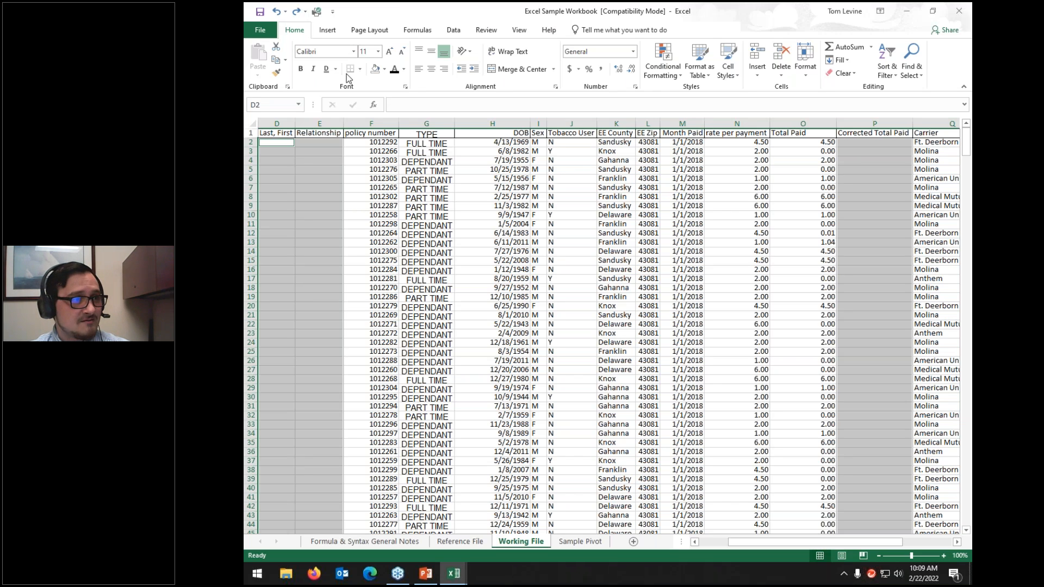
pyautogui.click(328, 31)
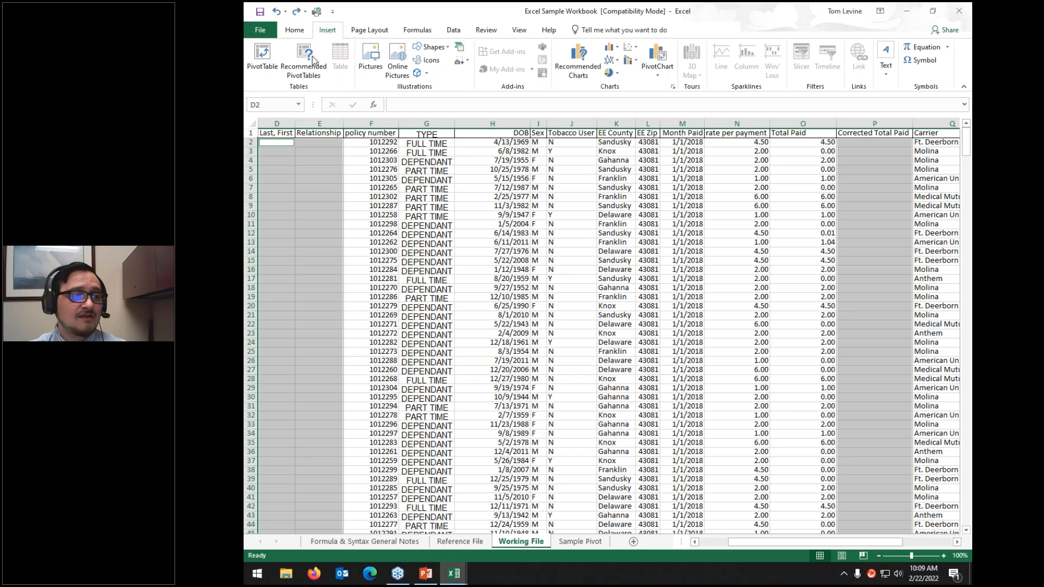
pyautogui.click(386, 159)
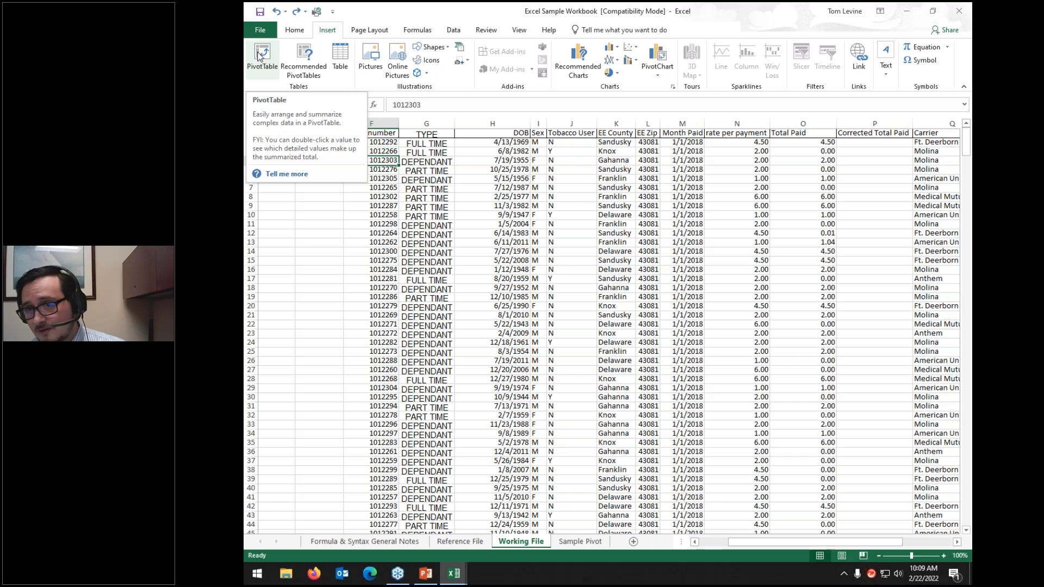
pyautogui.click(339, 54)
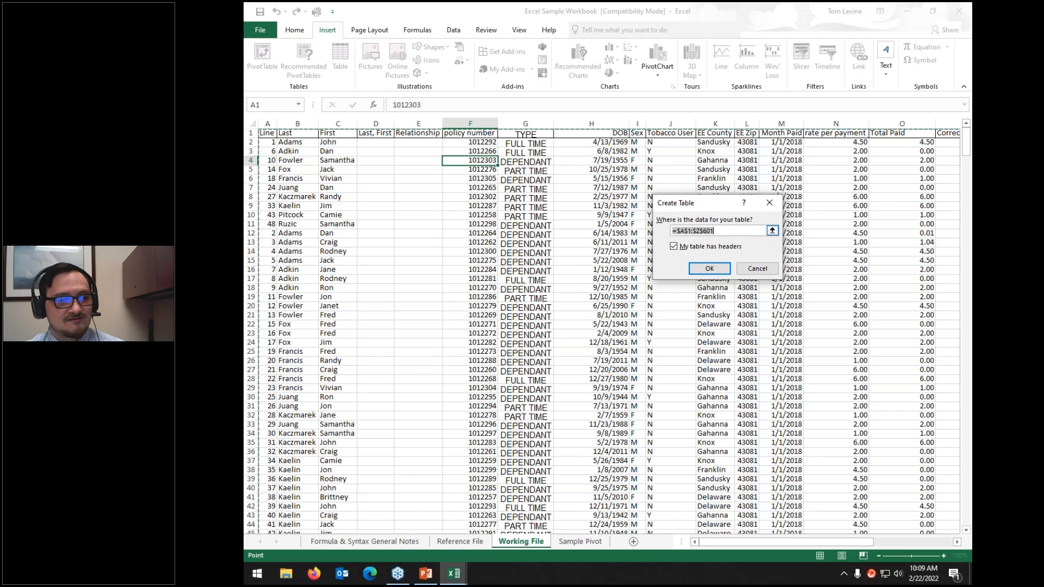
pyautogui.click(772, 231)
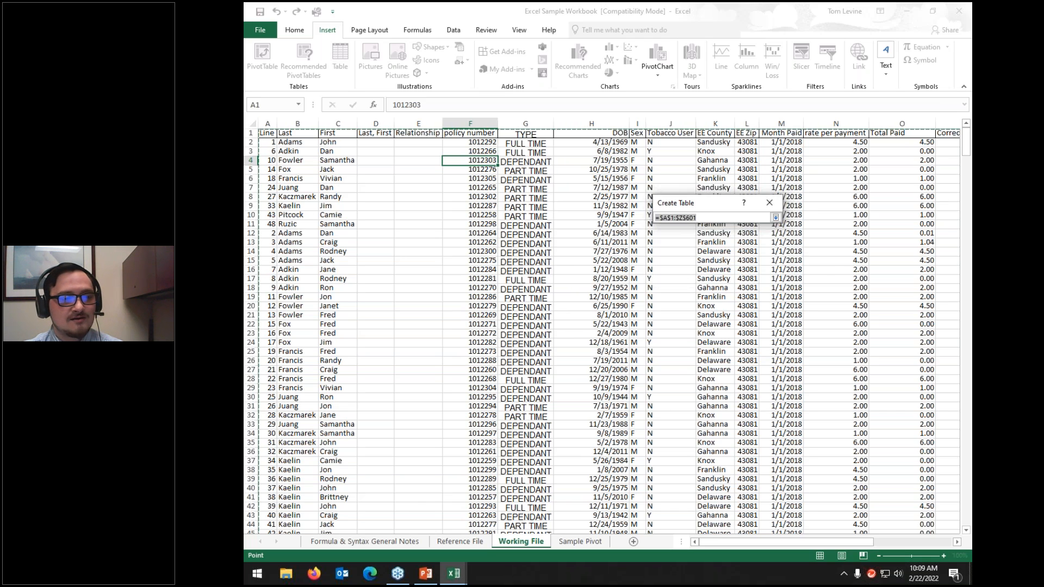
pyautogui.click(775, 217)
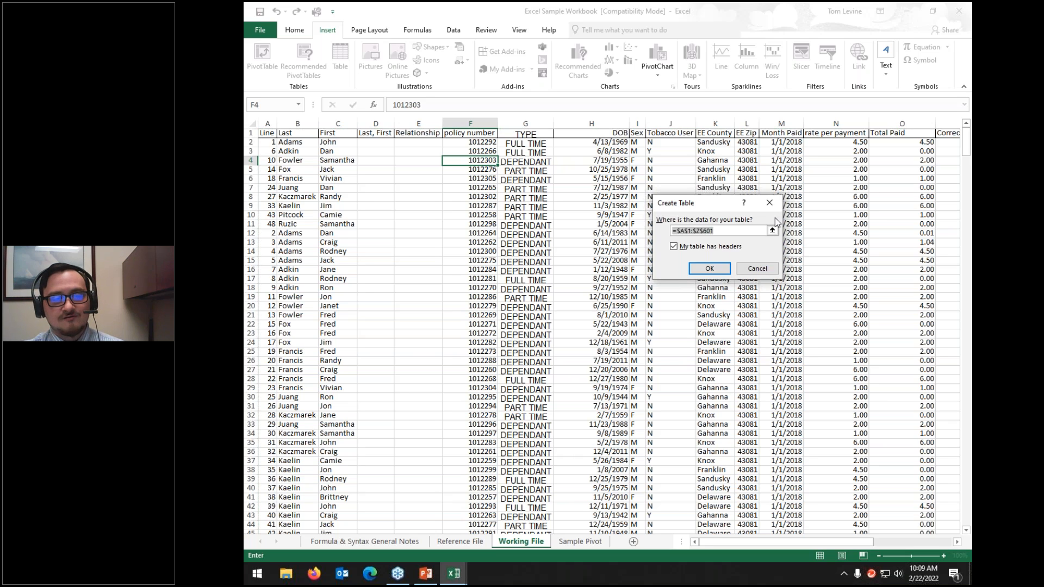
pyautogui.click(706, 268)
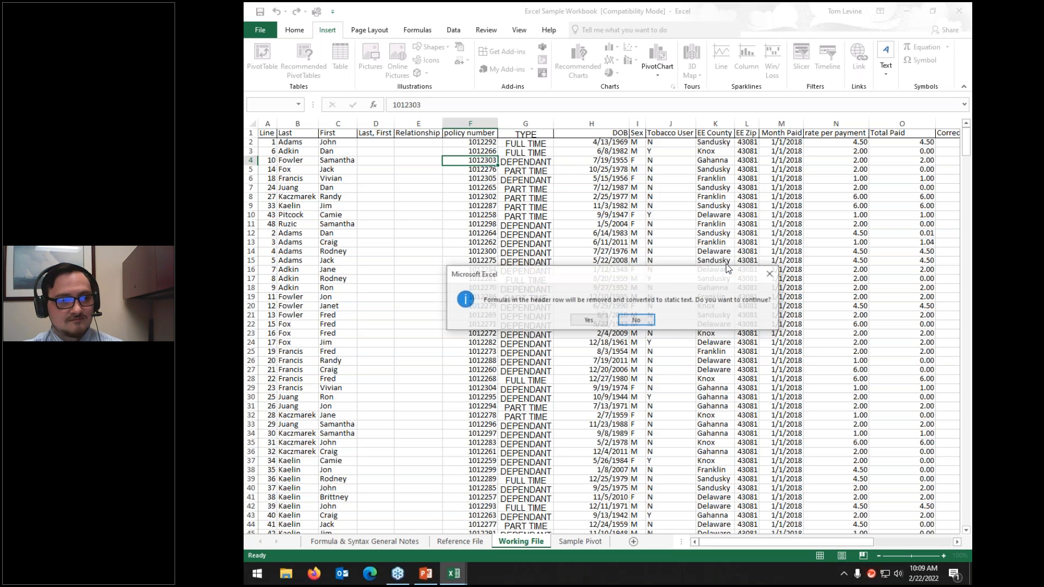
pyautogui.click(589, 321)
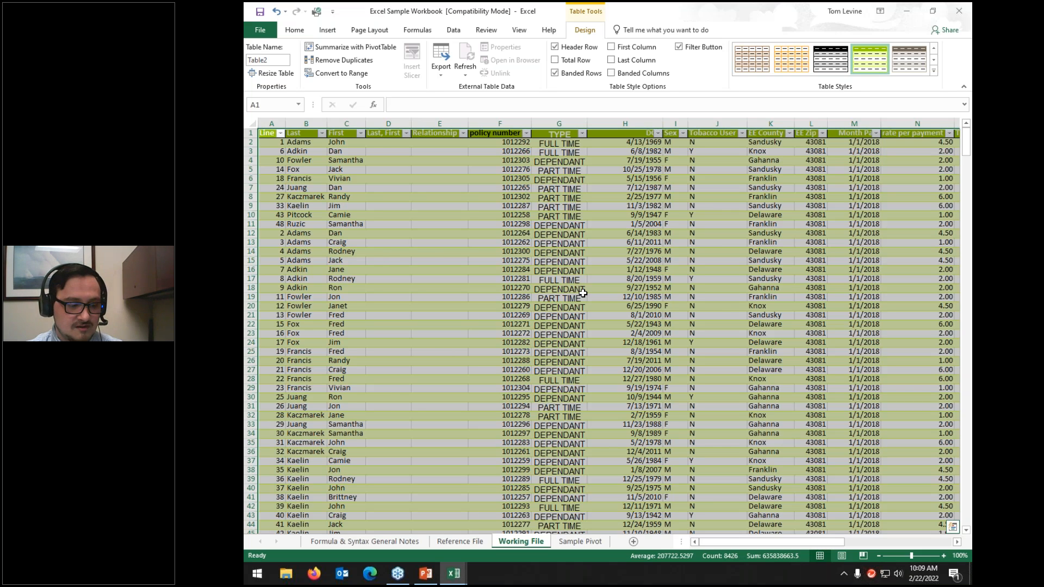
pyautogui.hotkey('ctrl', 'z')
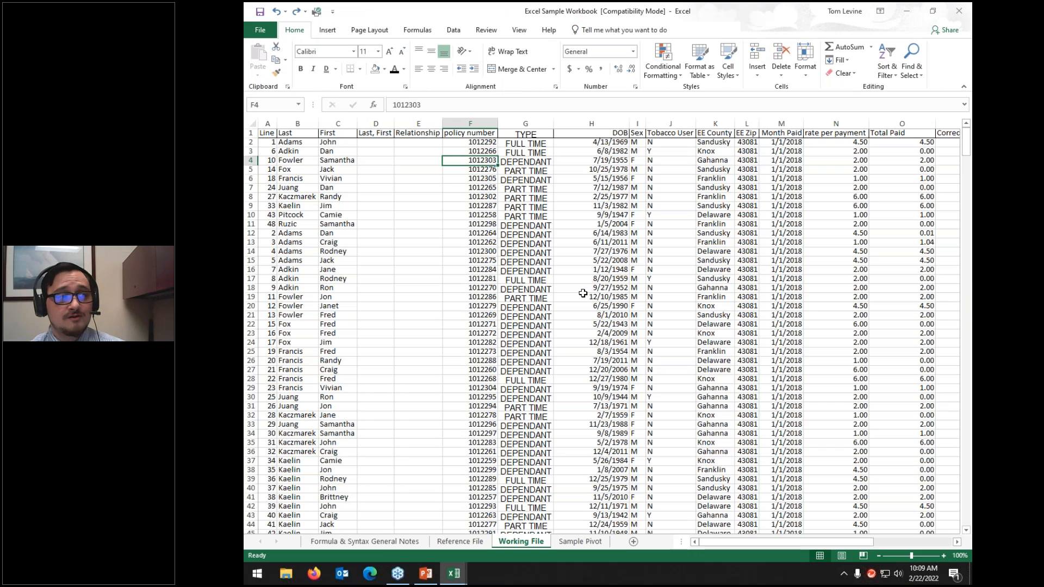
pyautogui.click(334, 31)
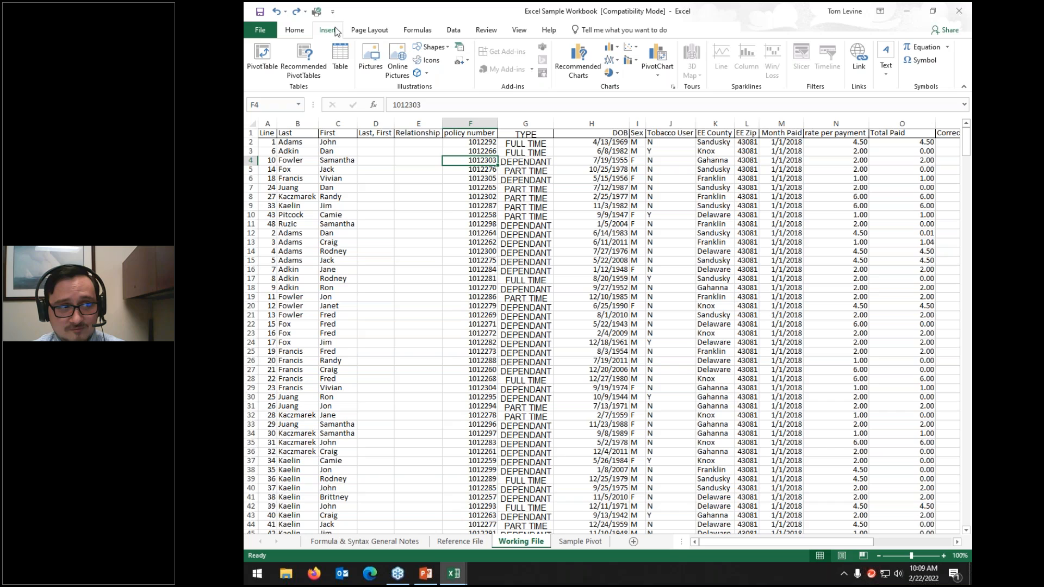
# Step: Insert the picture 'Right Click Mac Finder' from the Desktop's Presentation folder
pyautogui.click(374, 57)
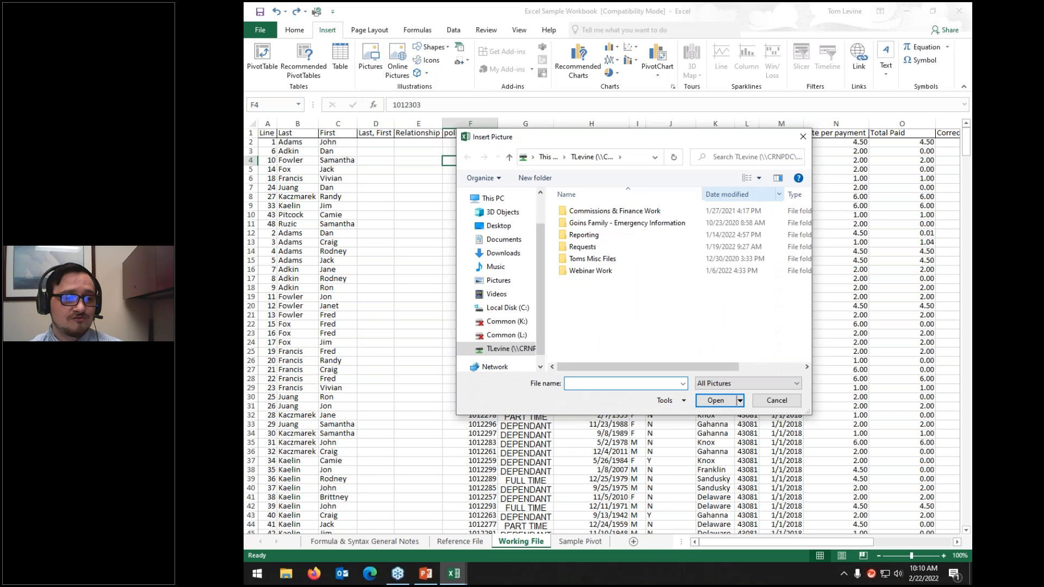
pyautogui.click(492, 226)
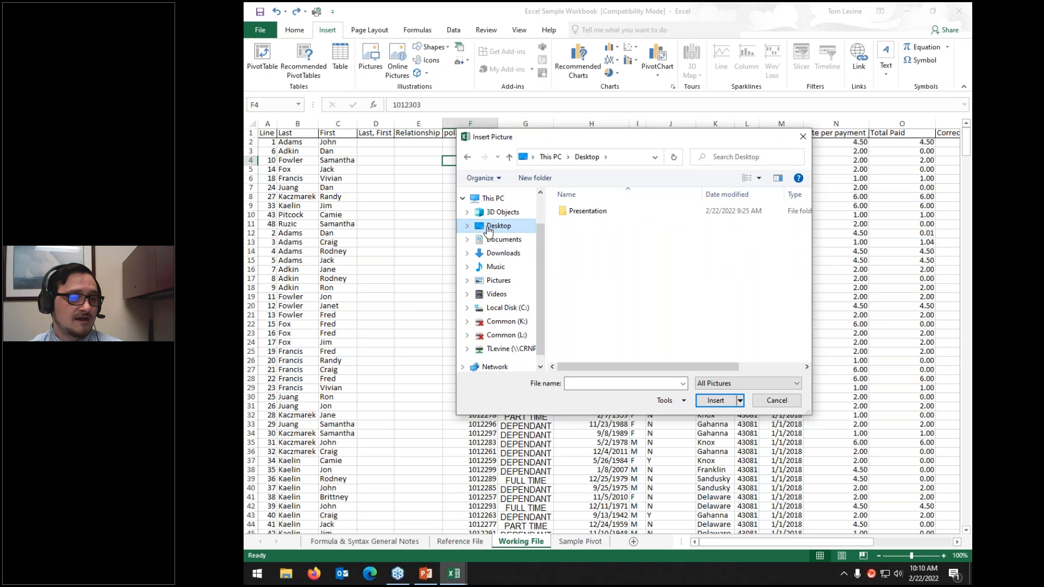
pyautogui.doubleClick(606, 213)
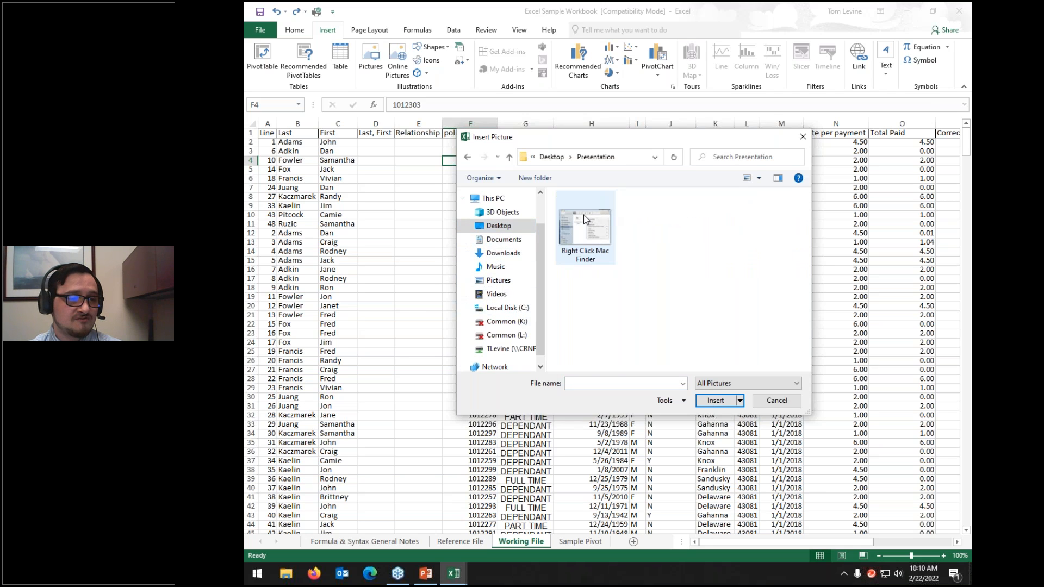
pyautogui.click(585, 219)
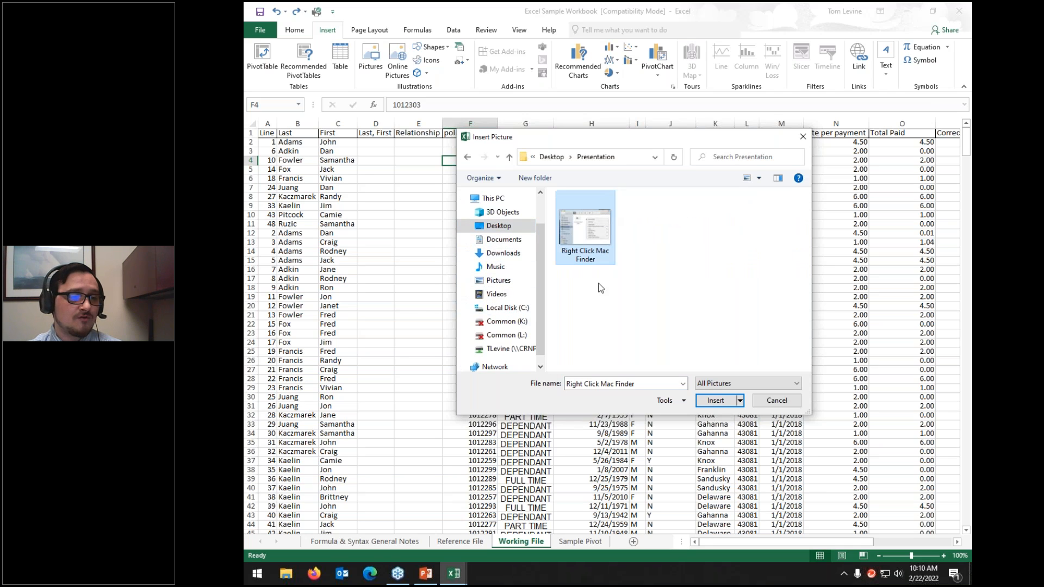
pyautogui.click(708, 403)
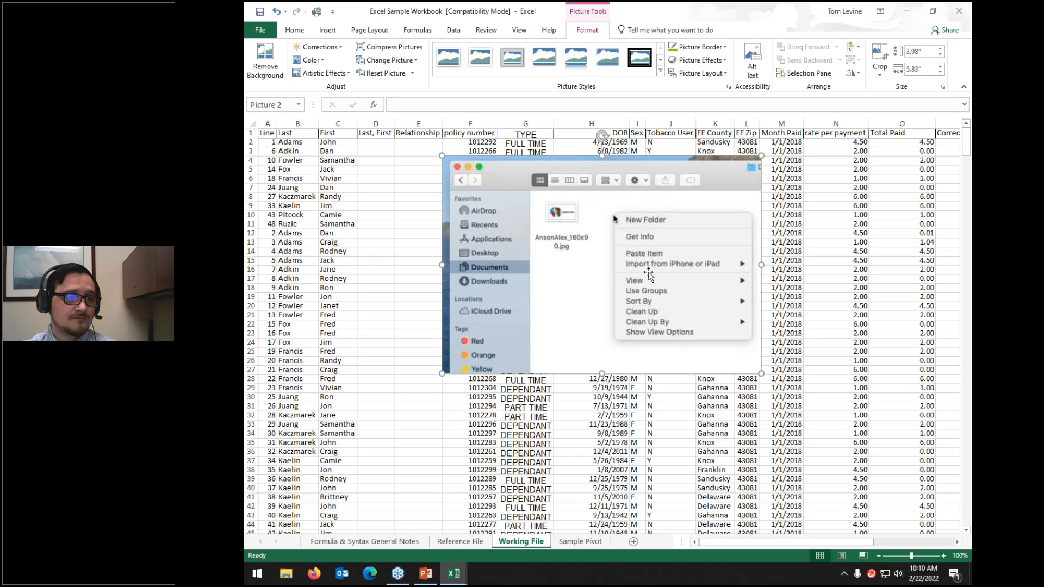
# Step: Move the screenshot over columns B–H, add a double black frame, then discard background removal edits
pyautogui.moveTo(571, 358); pyautogui.dragTo(568, 257)
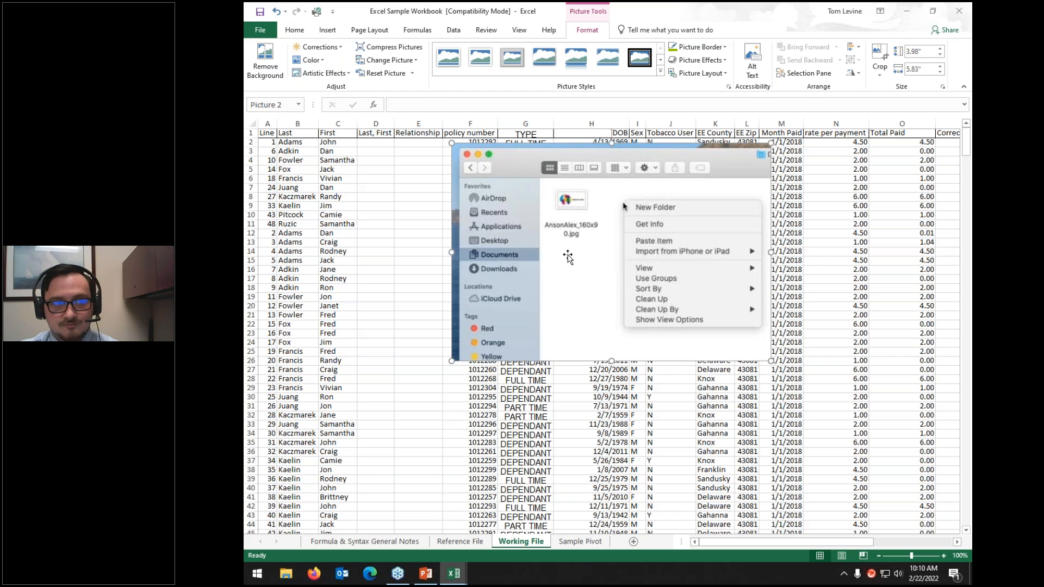
pyautogui.click(648, 61)
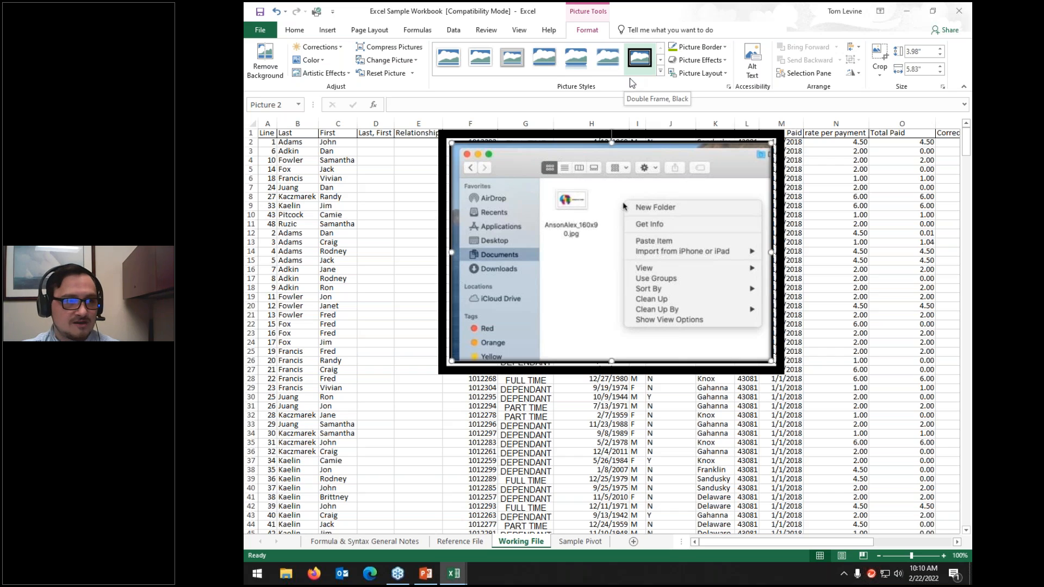
pyautogui.click(271, 56)
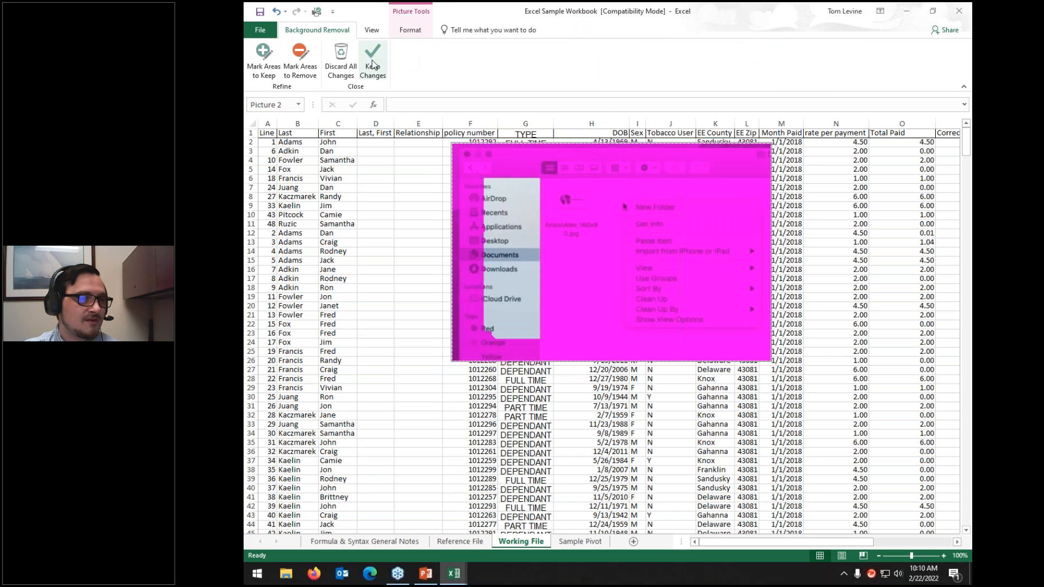
pyautogui.click(302, 62)
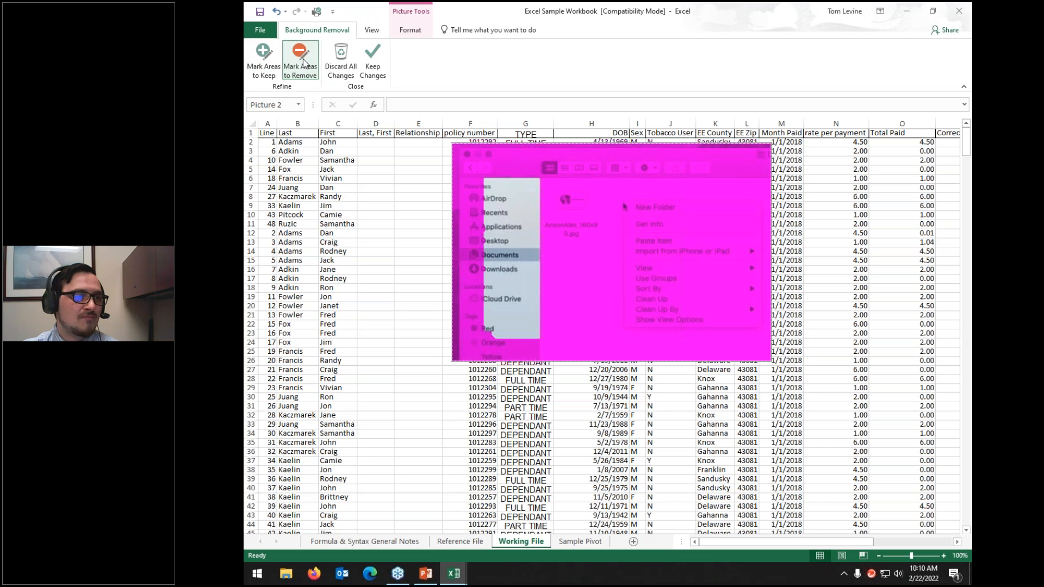
pyautogui.moveTo(475, 175); pyautogui.dragTo(484, 159)
pyautogui.moveTo(480, 249)
pyautogui.mouseDown()
pyautogui.moveTo(624, 272)
pyautogui.moveTo(481, 166)
pyautogui.moveTo(460, 166)
pyautogui.mouseUp()
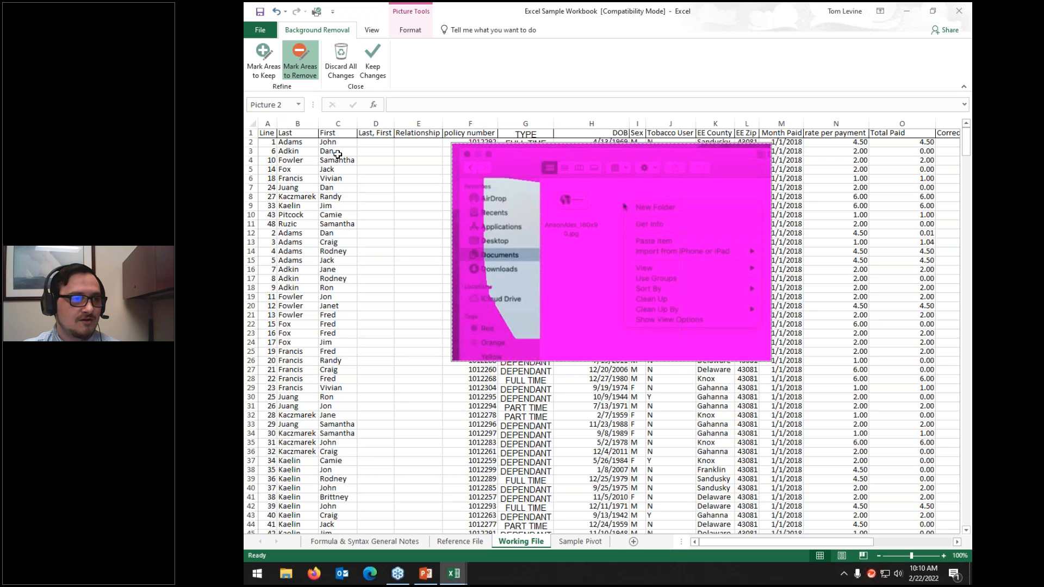
pyautogui.click(339, 64)
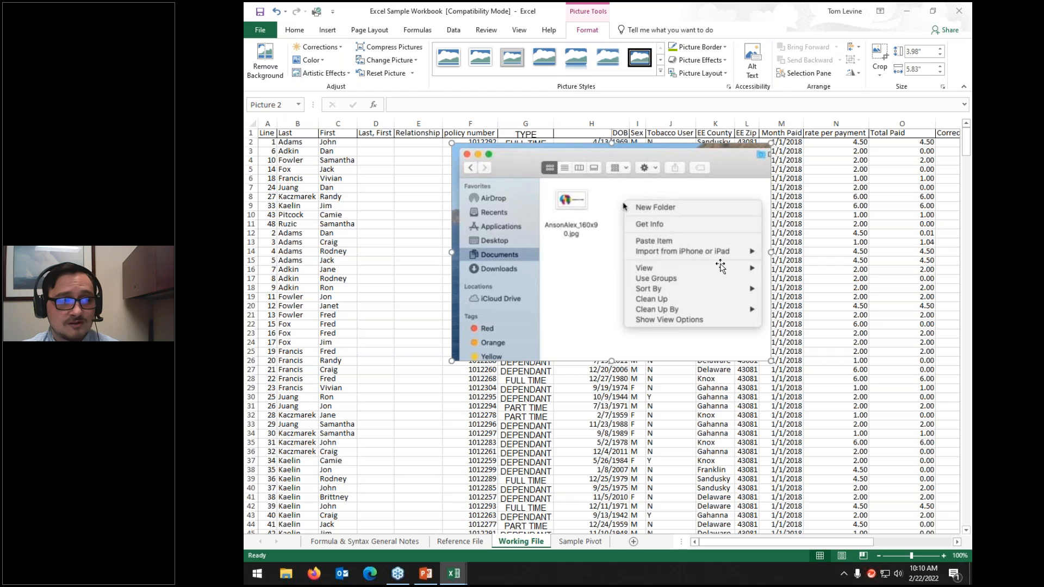
# Step: Enter alt text 'sajeymiesa:lr' for the picture and close the Alt Text pane
pyautogui.click(752, 59)
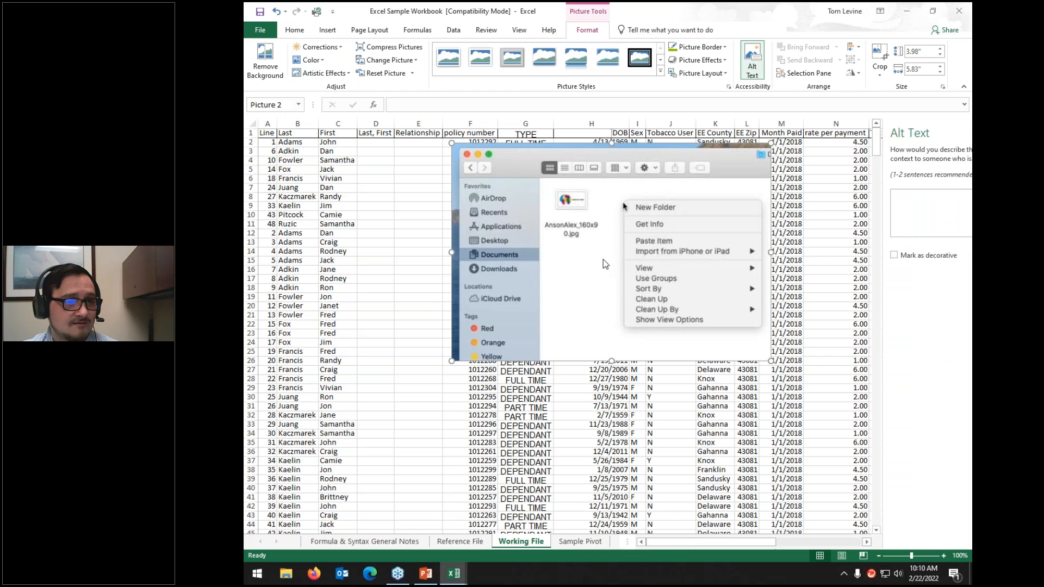
pyautogui.write('sajeymiesa:lr')
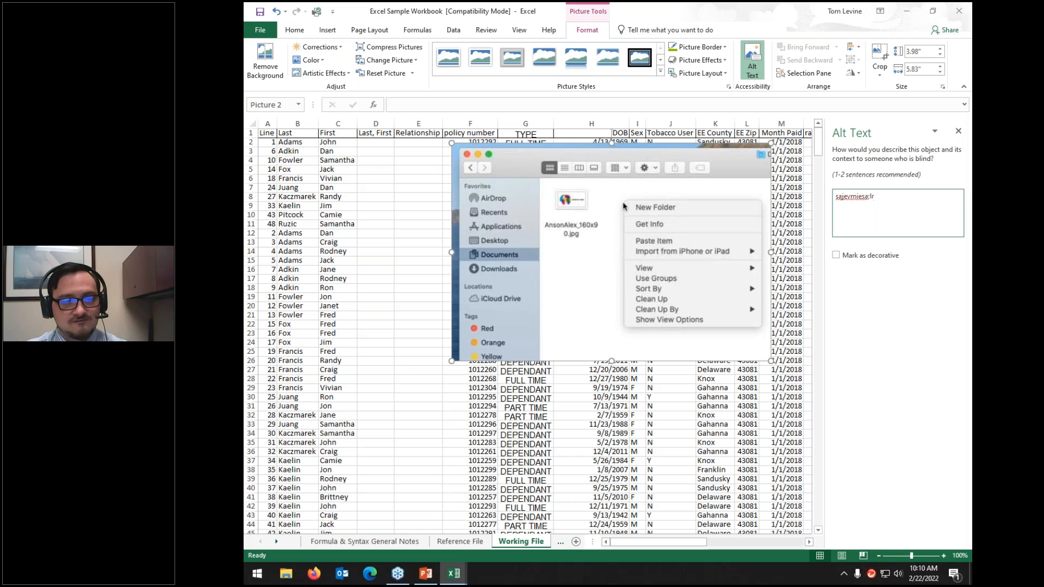
pyautogui.click(646, 268)
pyautogui.click(959, 131)
# Step: Open and close the Format Picture pane, then delete the picture from the sheet
pyautogui.rightClick(667, 208)
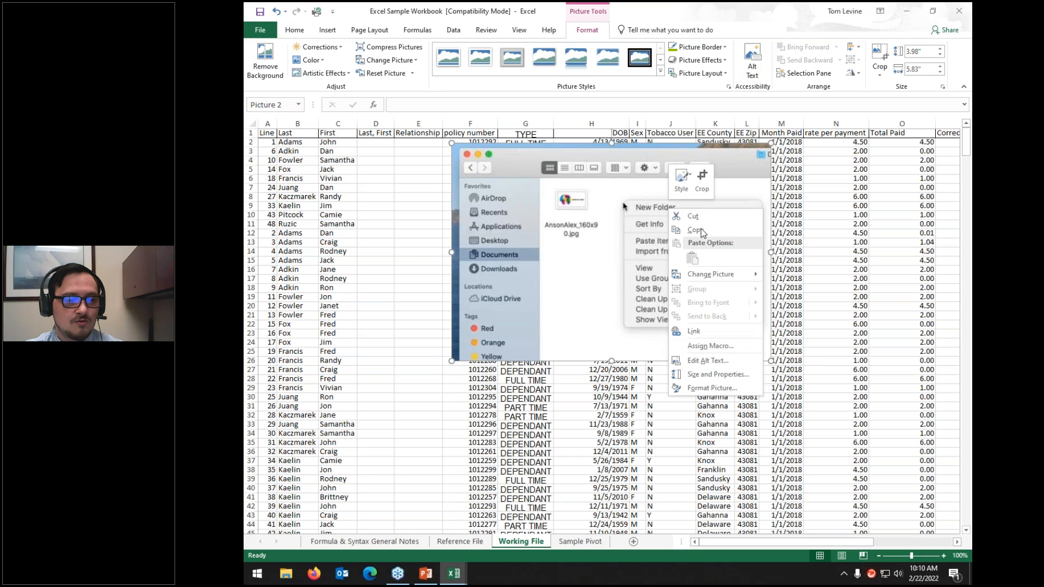
pyautogui.click(713, 388)
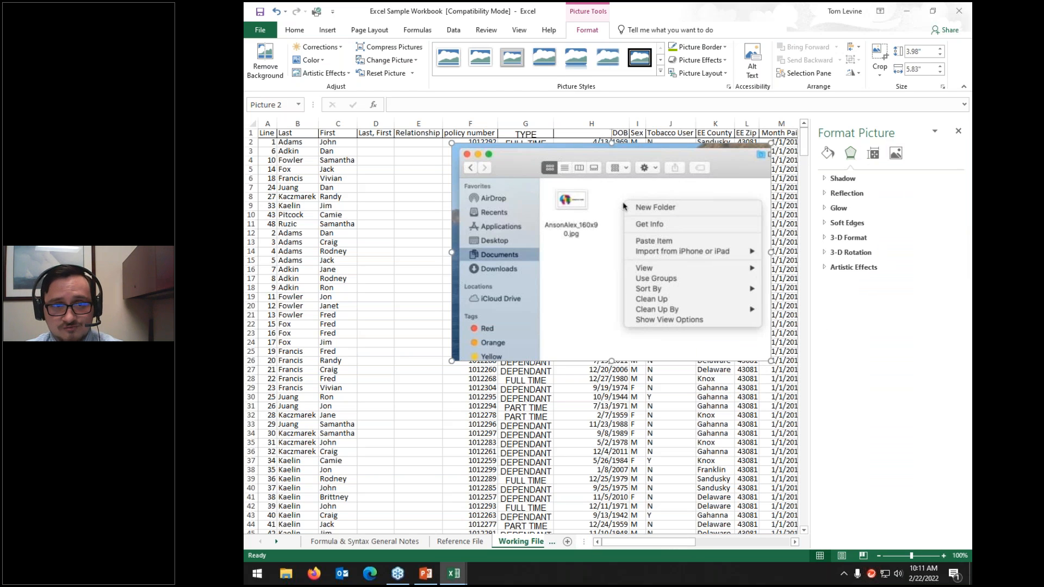
pyautogui.click(959, 134)
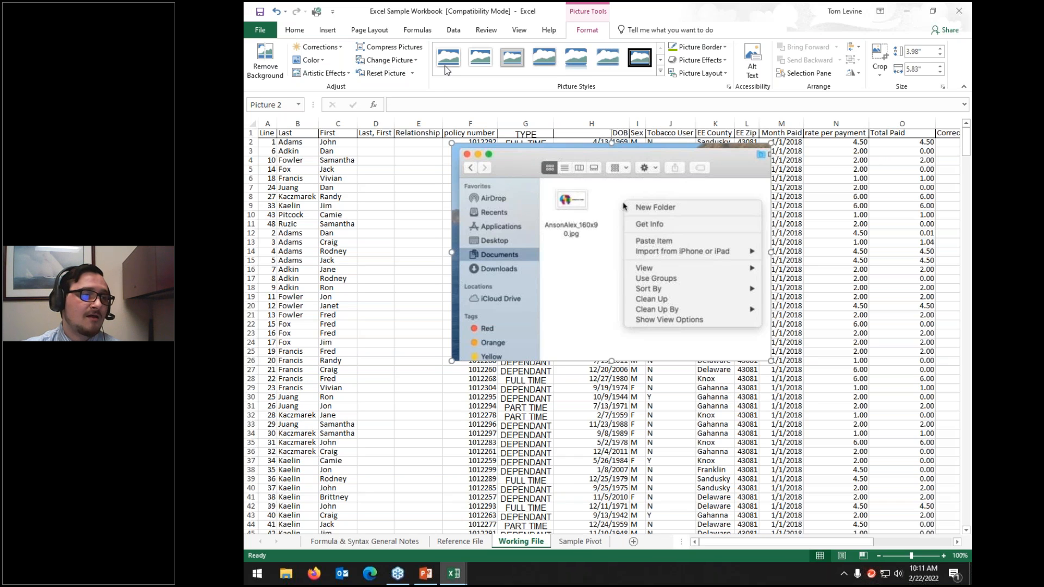
pyautogui.press('Delete')
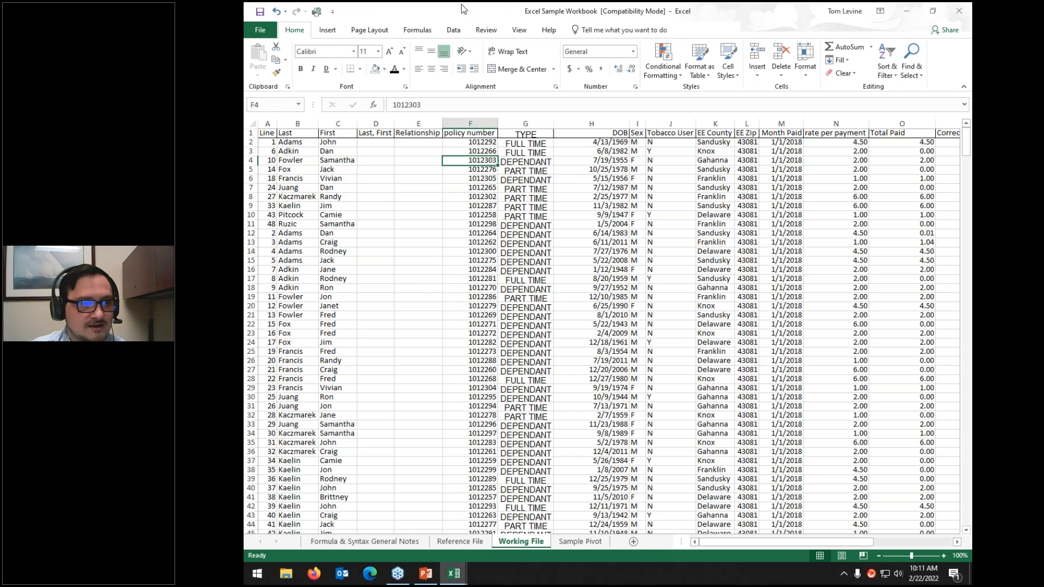
pyautogui.click(327, 30)
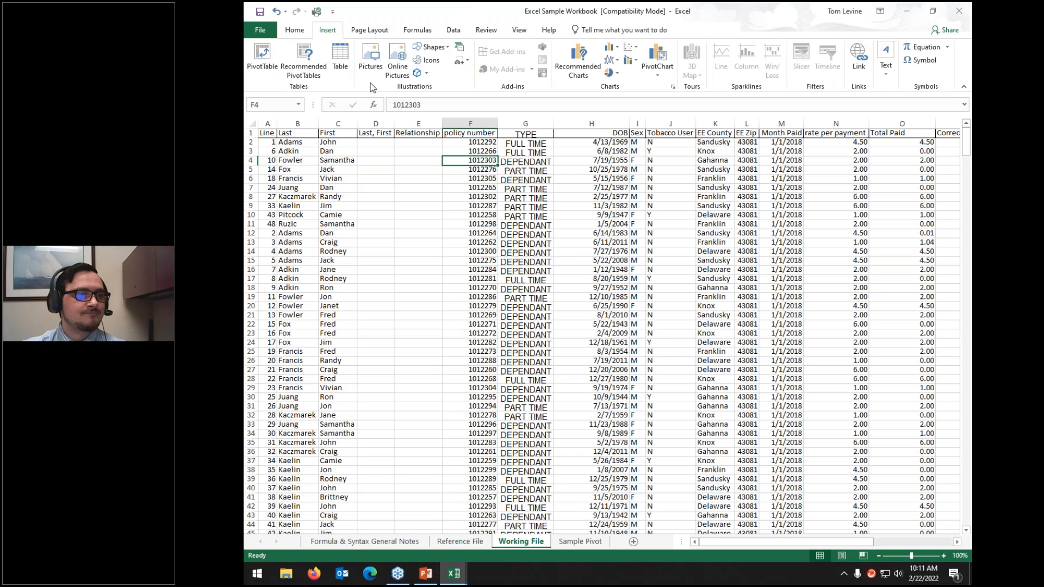
pyautogui.click(395, 57)
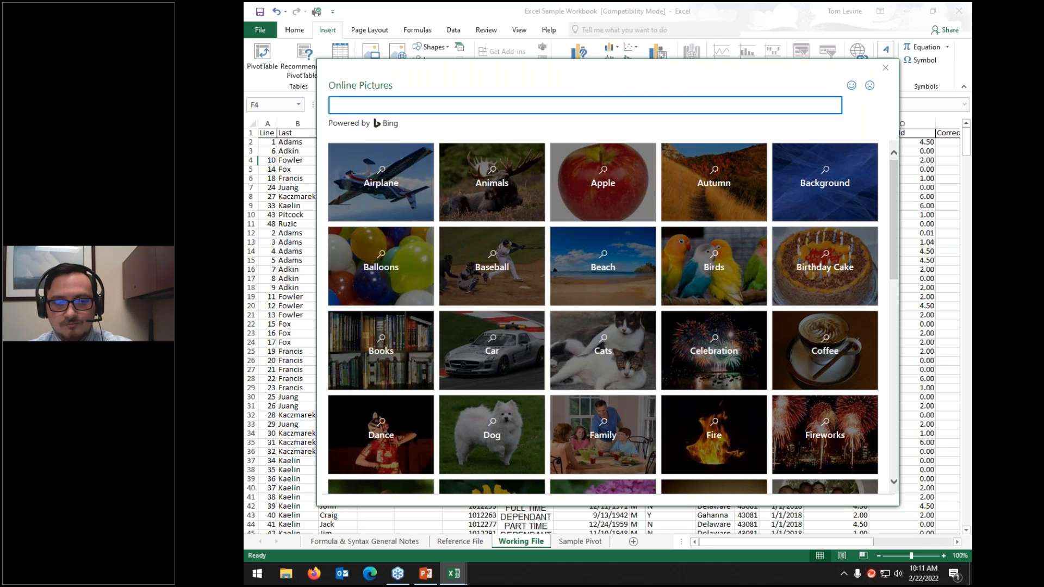
pyautogui.click(627, 343)
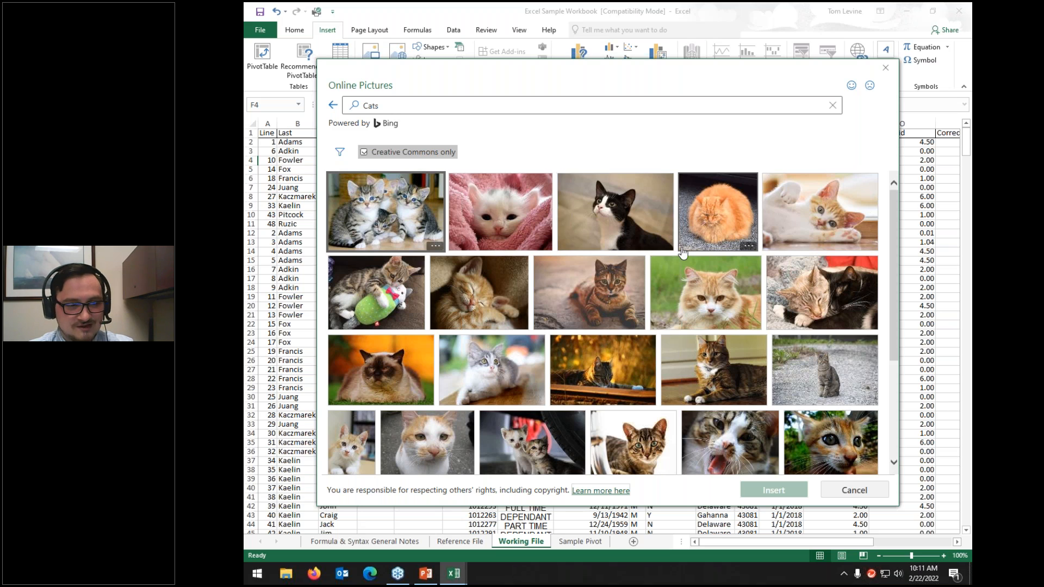
pyautogui.scroll(-1, 683, 254)
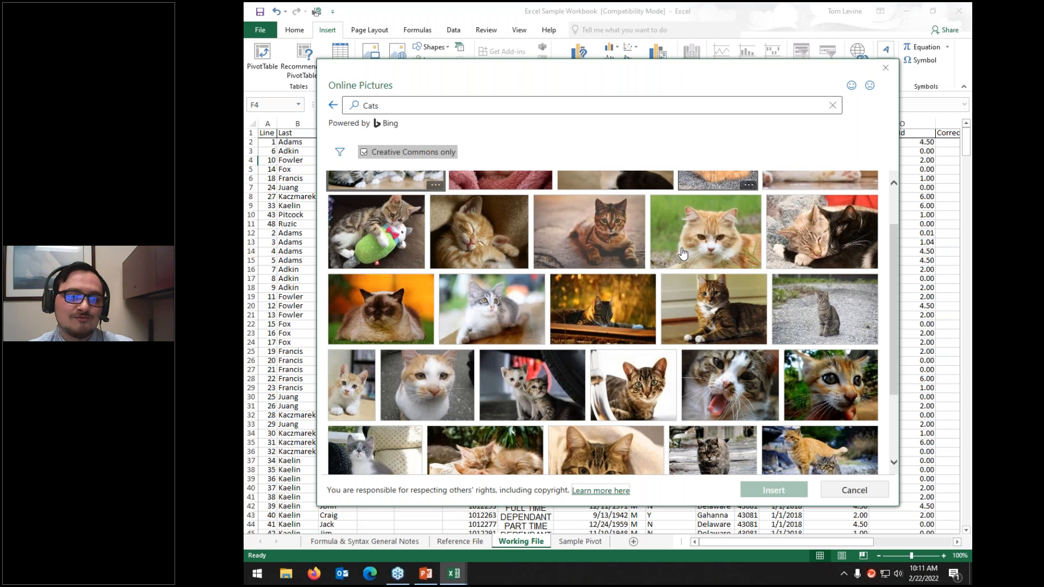
pyautogui.scroll(-2, 683, 254)
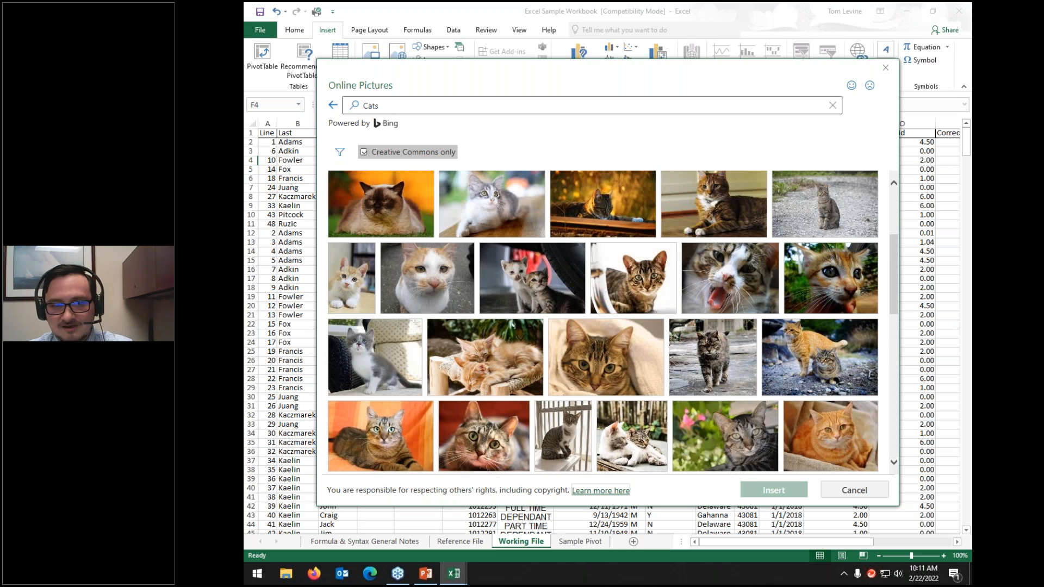
pyautogui.click(852, 493)
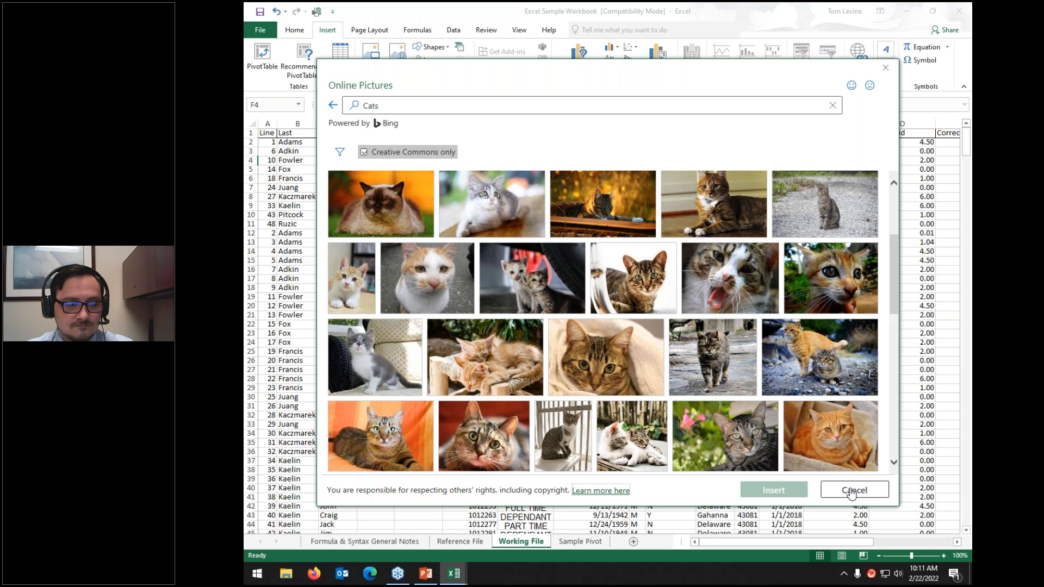
pyautogui.click(425, 50)
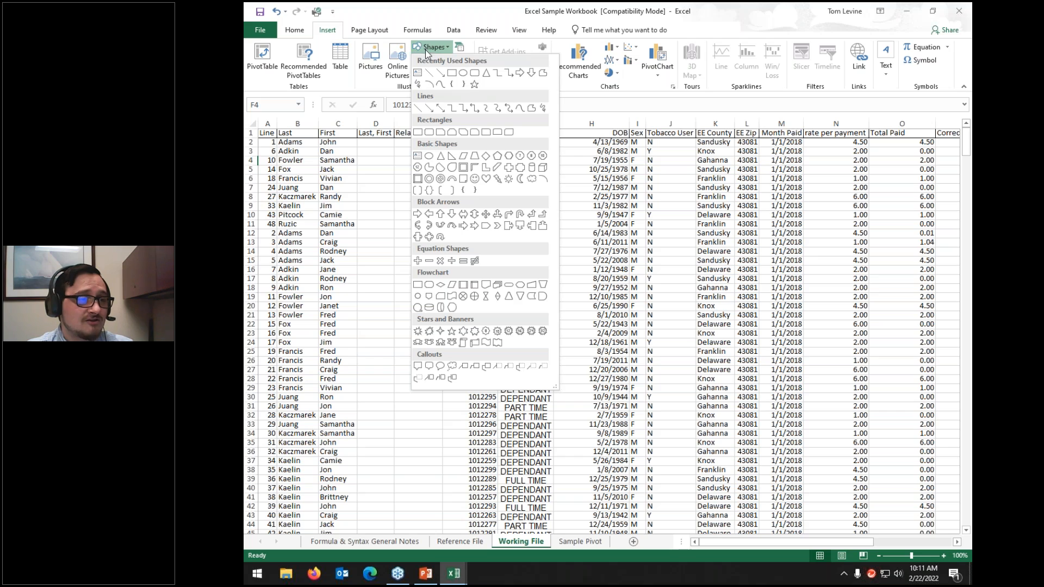
pyautogui.click(476, 87)
pyautogui.moveTo(361, 145); pyautogui.dragTo(614, 248)
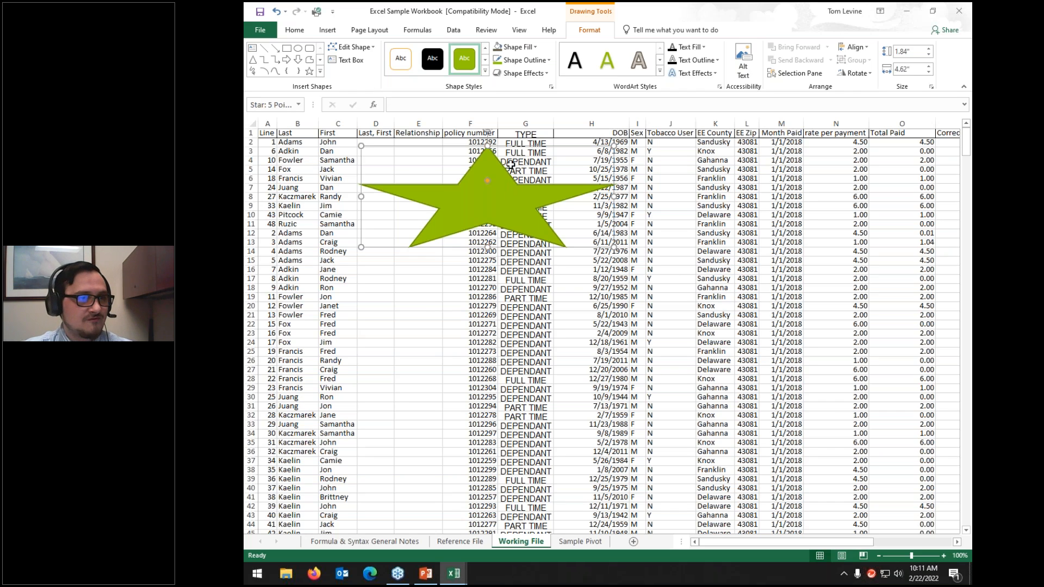
pyautogui.rightClick(487, 187)
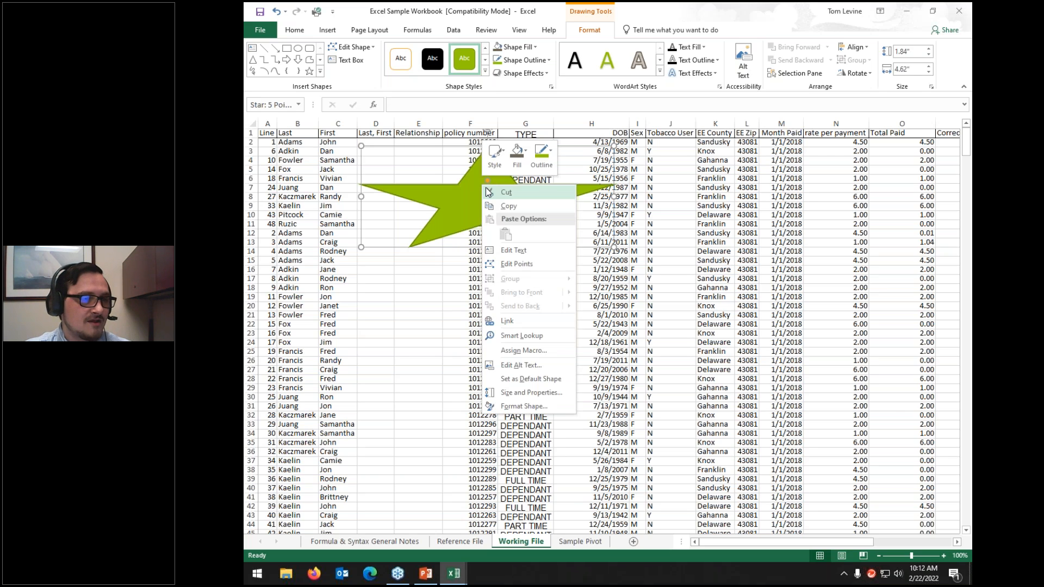
pyautogui.click(507, 250)
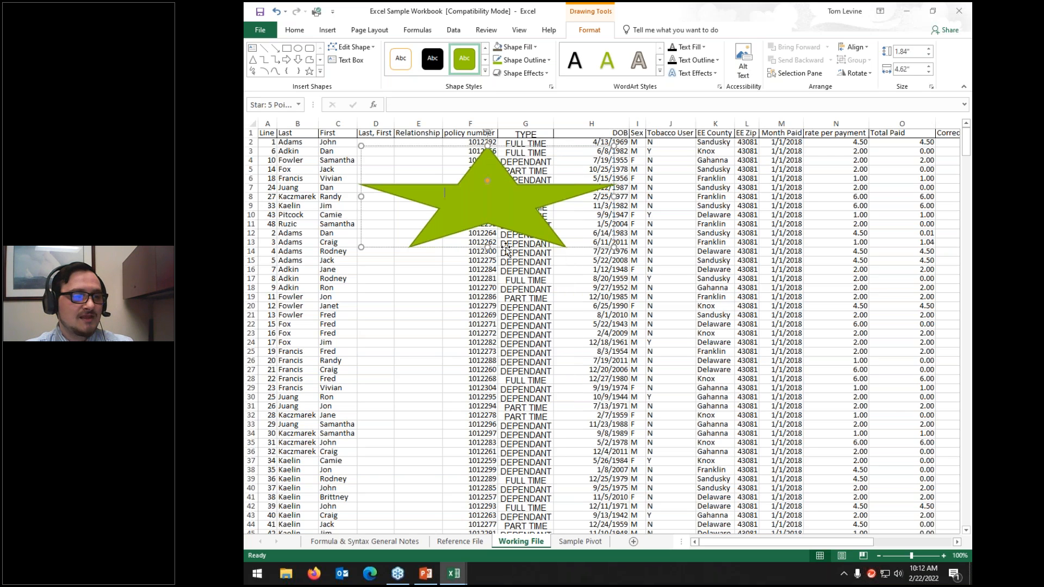
pyautogui.write('This is the start')
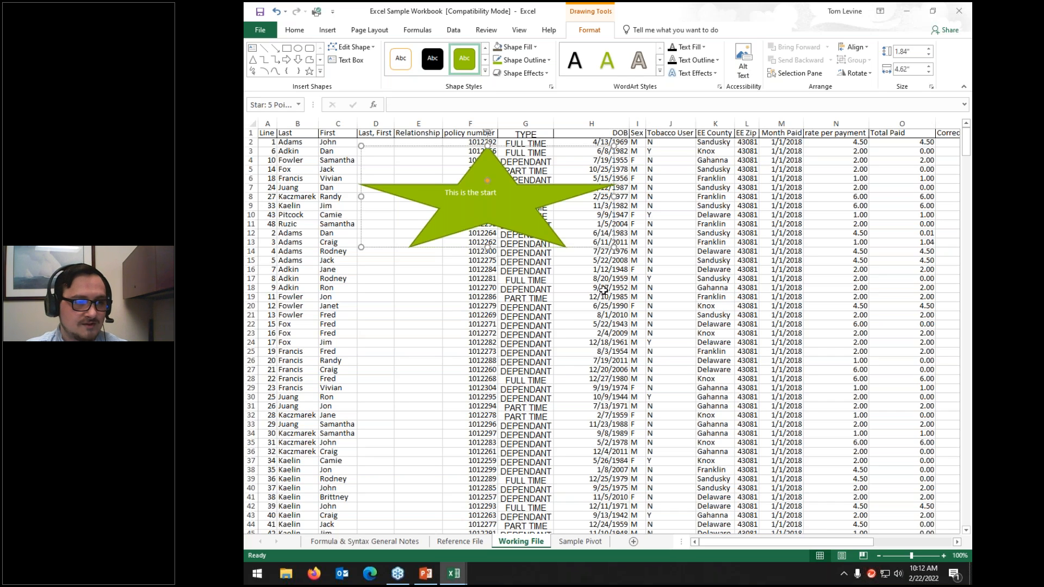
pyautogui.click(593, 317)
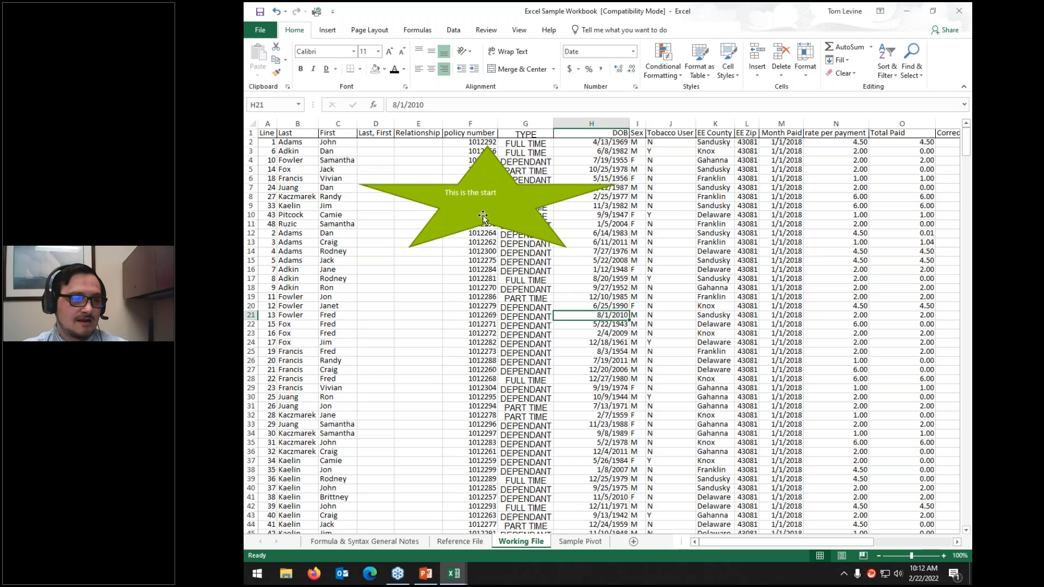
pyautogui.click(469, 180)
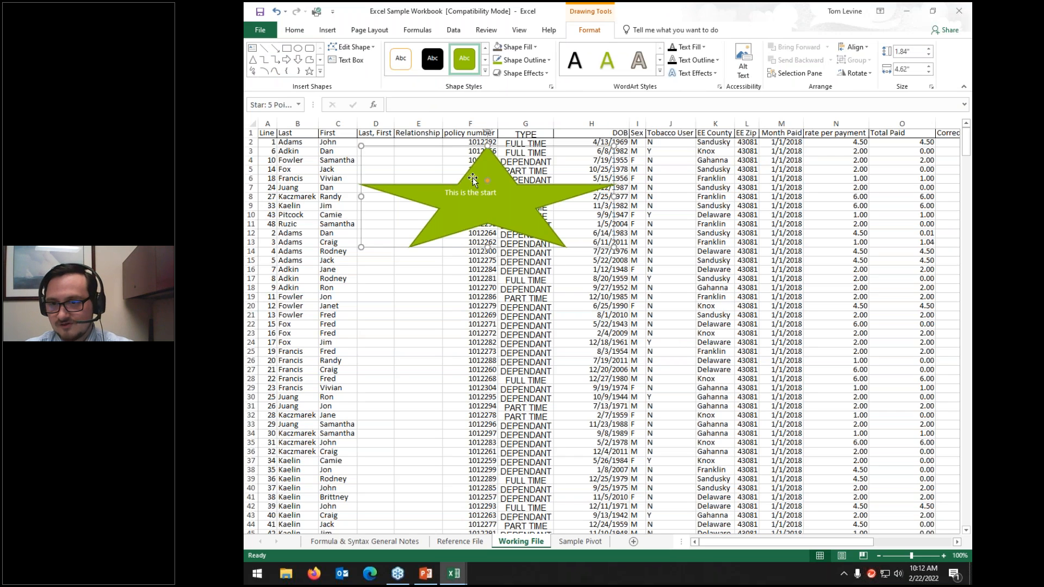
pyautogui.press('Delete')
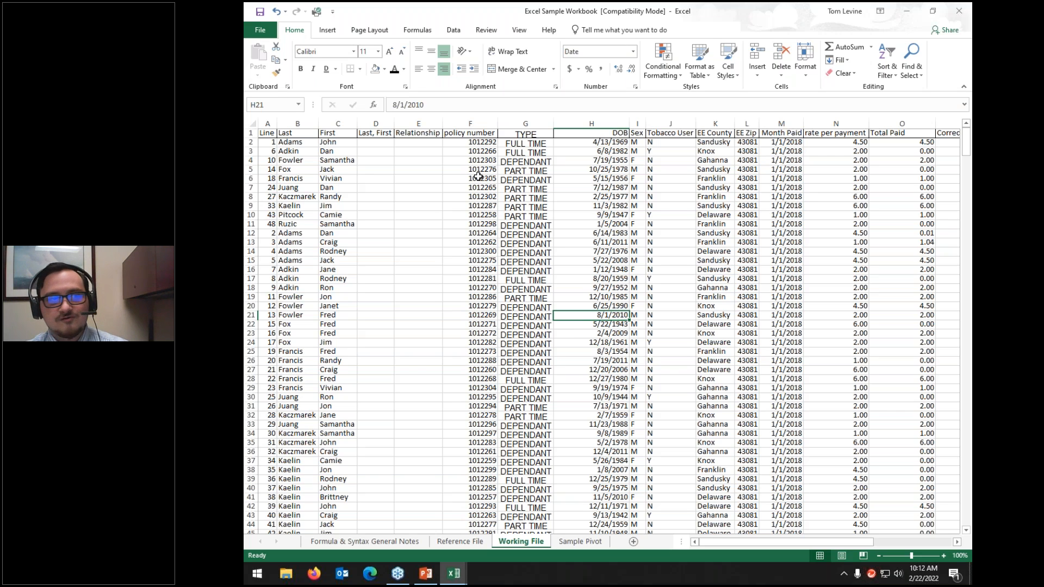
pyautogui.click(328, 31)
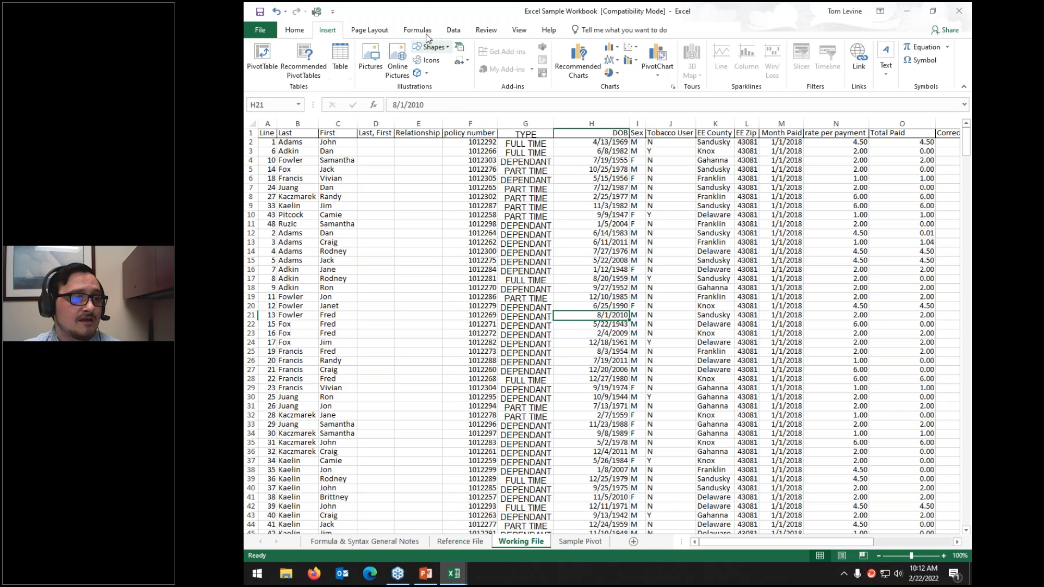
# Step: Select the Working File data from cell A1 to the last filled cell with Ctrl+Shift+End
pyautogui.click(431, 47)
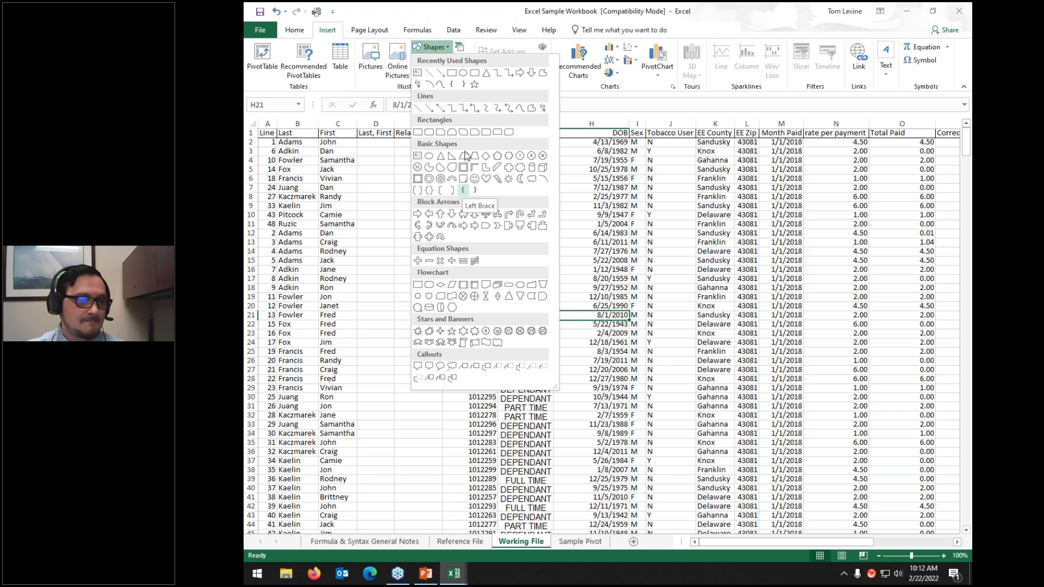
pyautogui.click(454, 11)
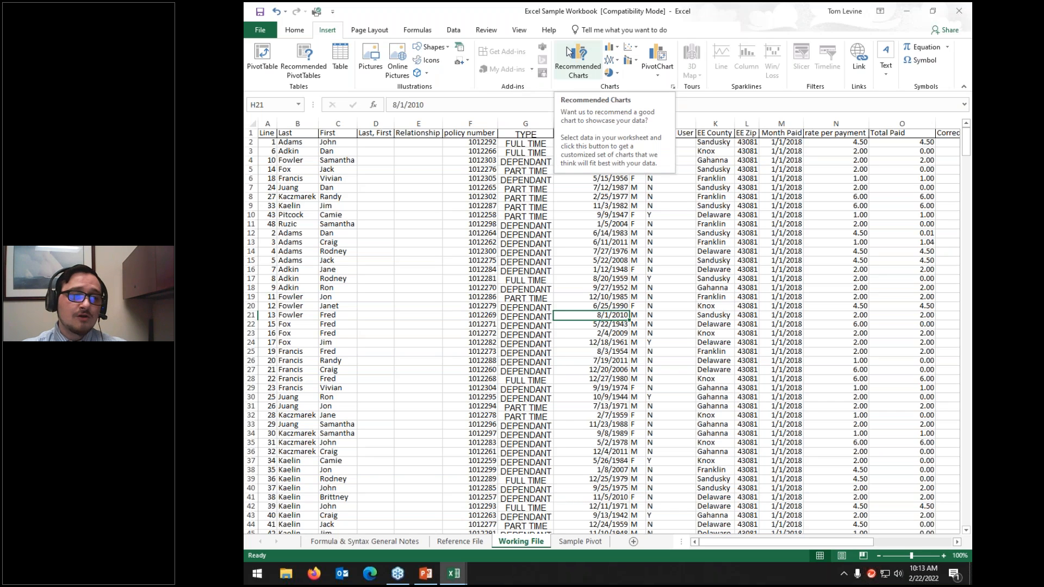
pyautogui.click(266, 134)
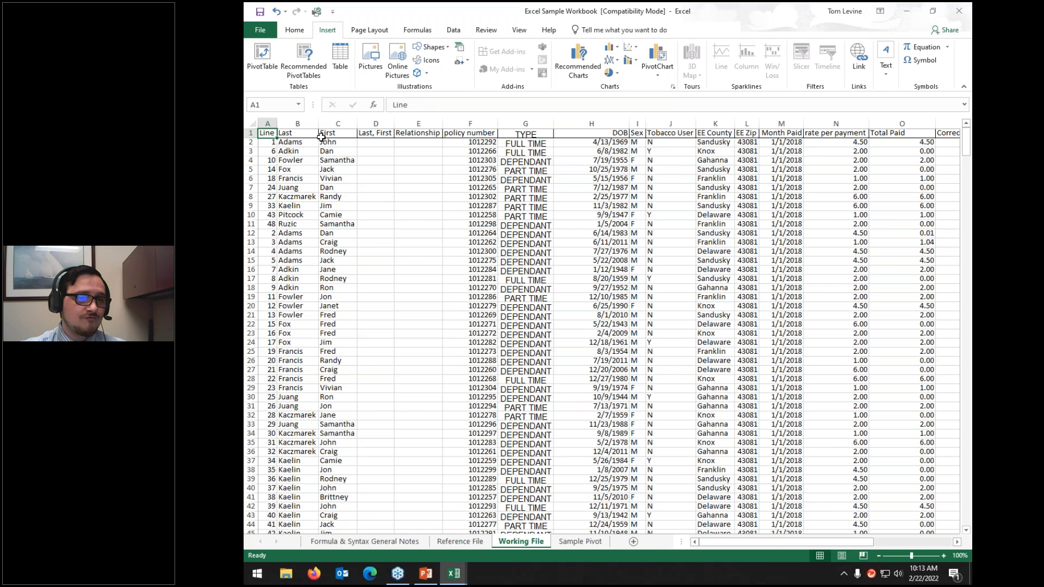
pyautogui.hotkey('ctrl', 'shift', 'End')
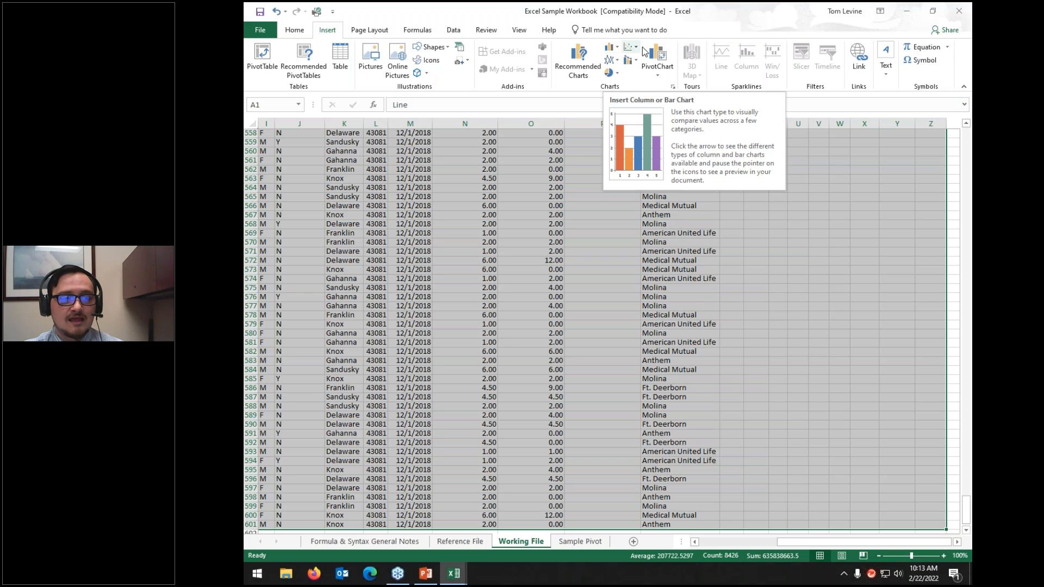
# Step: Remove the column chart that was inserted over the Working File data by undoing it
pyautogui.click(612, 49)
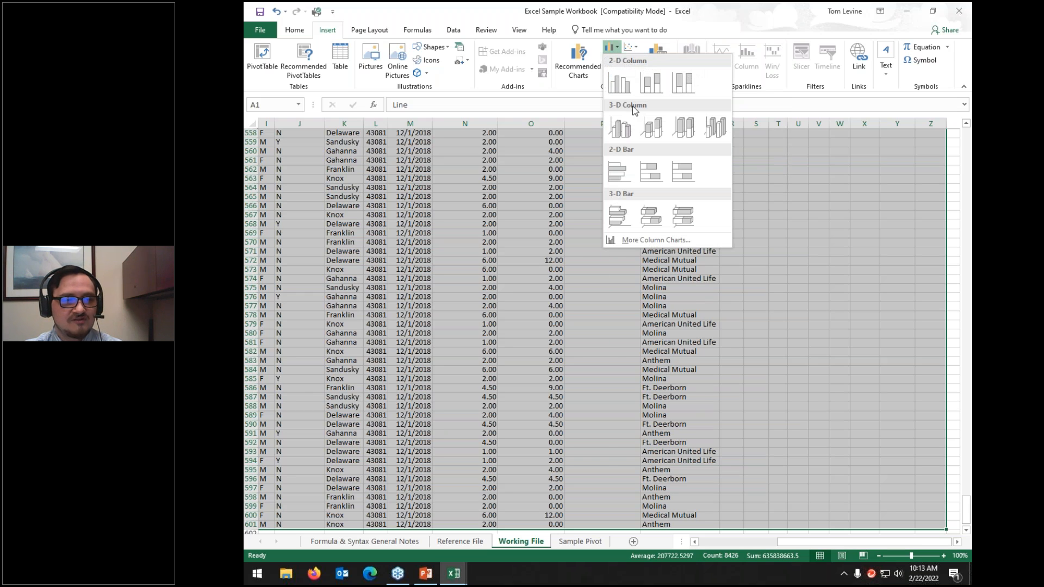
pyautogui.press('Escape')
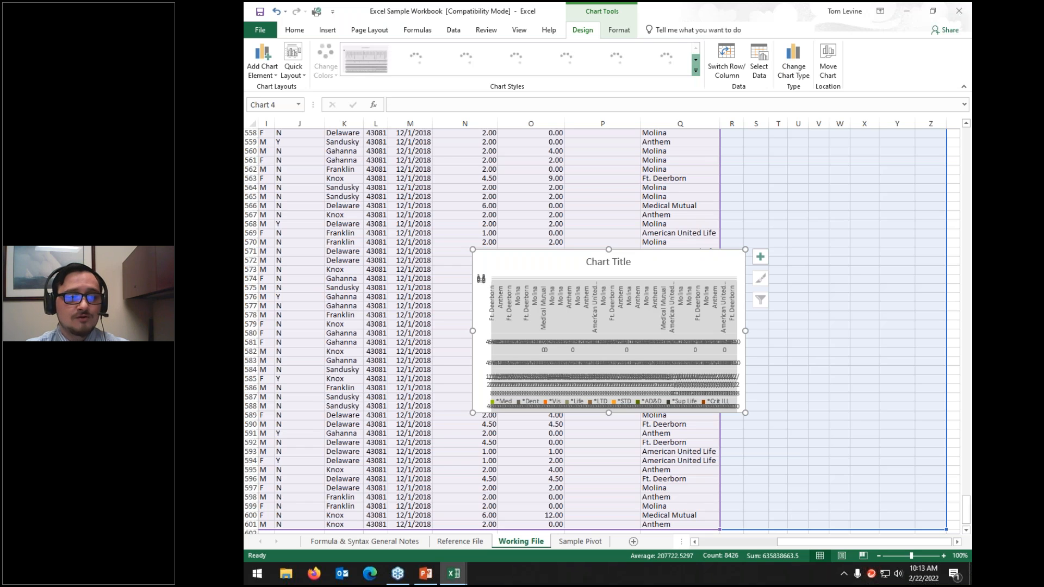
pyautogui.click(676, 341)
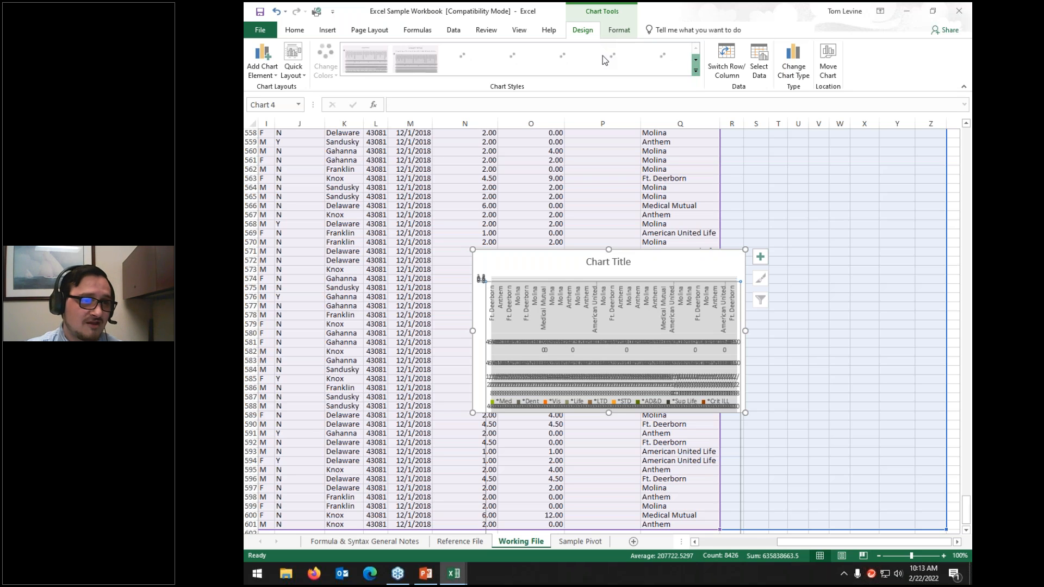
pyautogui.hotkey('ctrl', 'z')
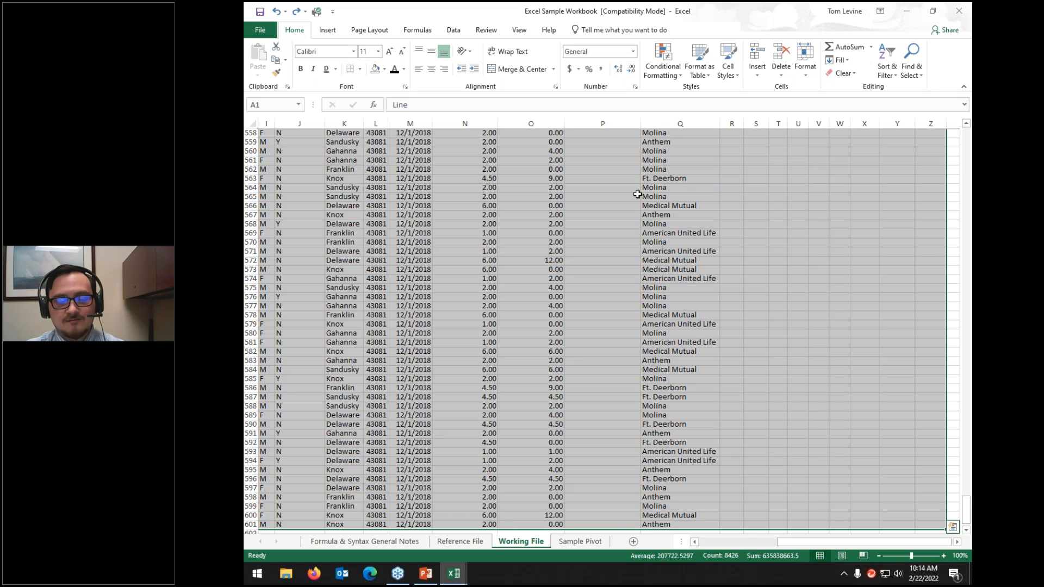
# Step: Restore the cleared 'Line' header in A1, then bring up the Insert tab's Text options
pyautogui.press('BackSpace')
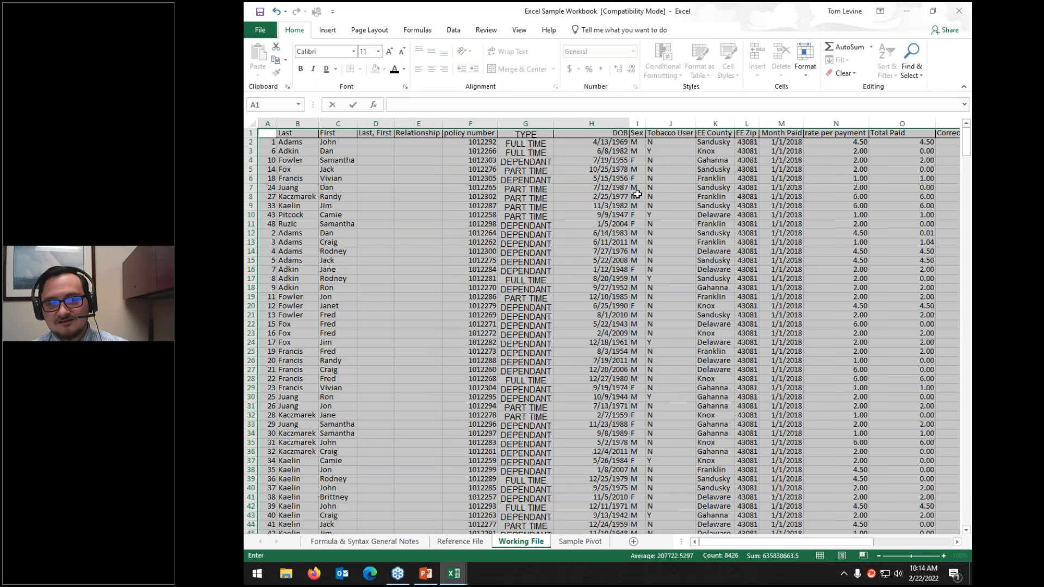
pyautogui.hotkey('ctrl', 'z')
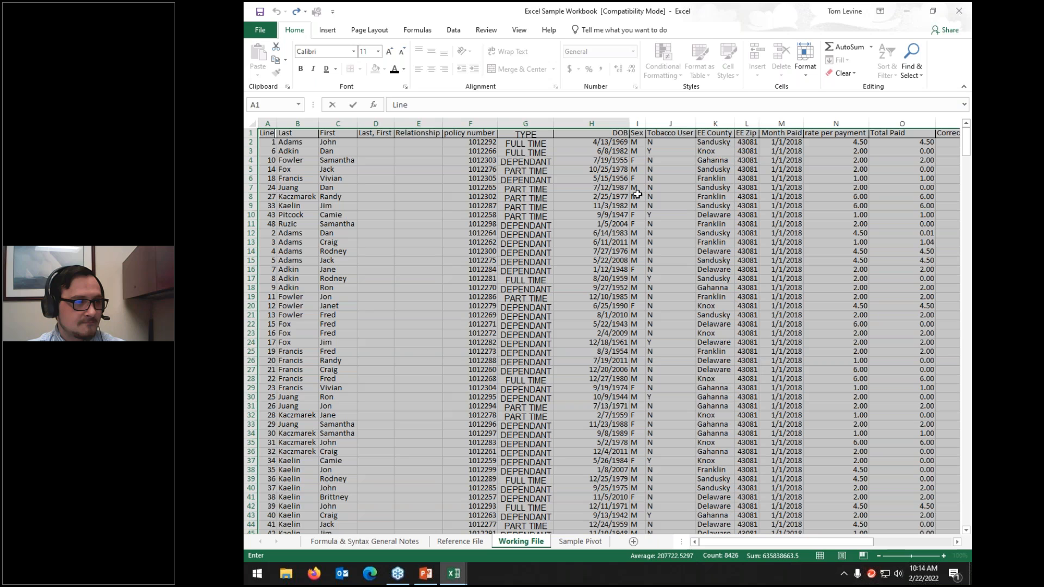
pyautogui.click(672, 233)
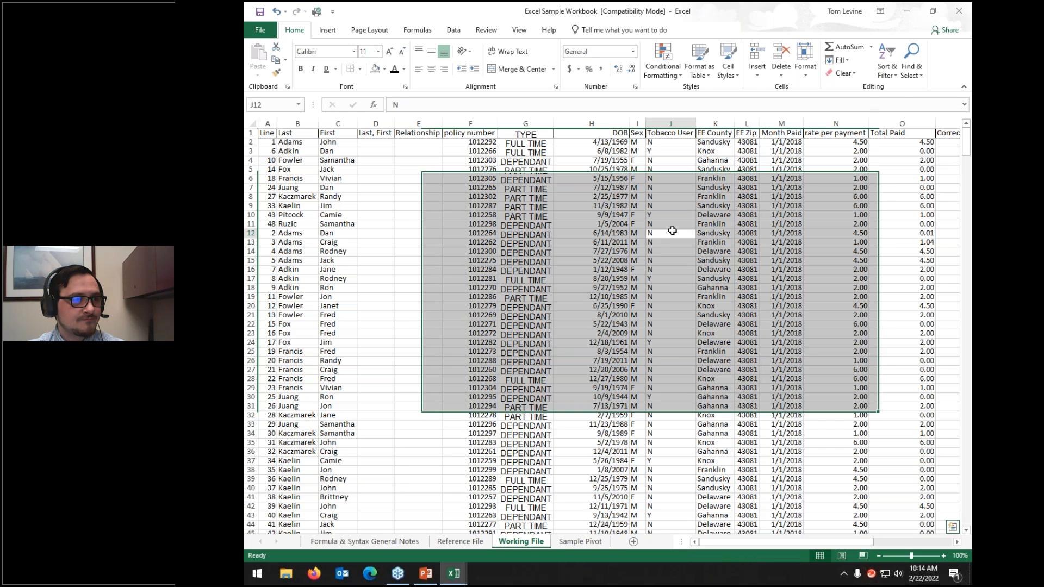
pyautogui.click(328, 31)
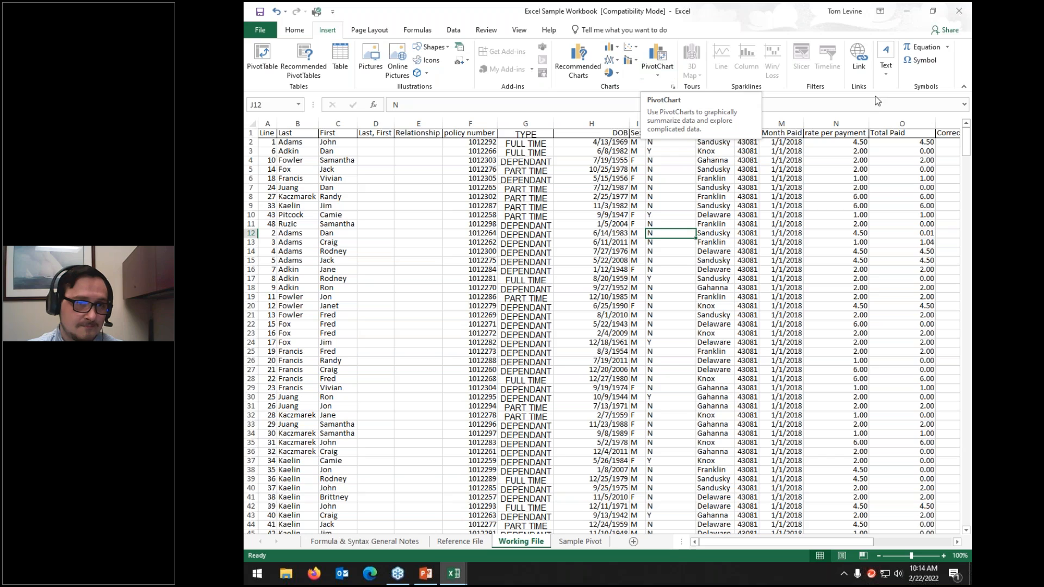
pyautogui.click(886, 65)
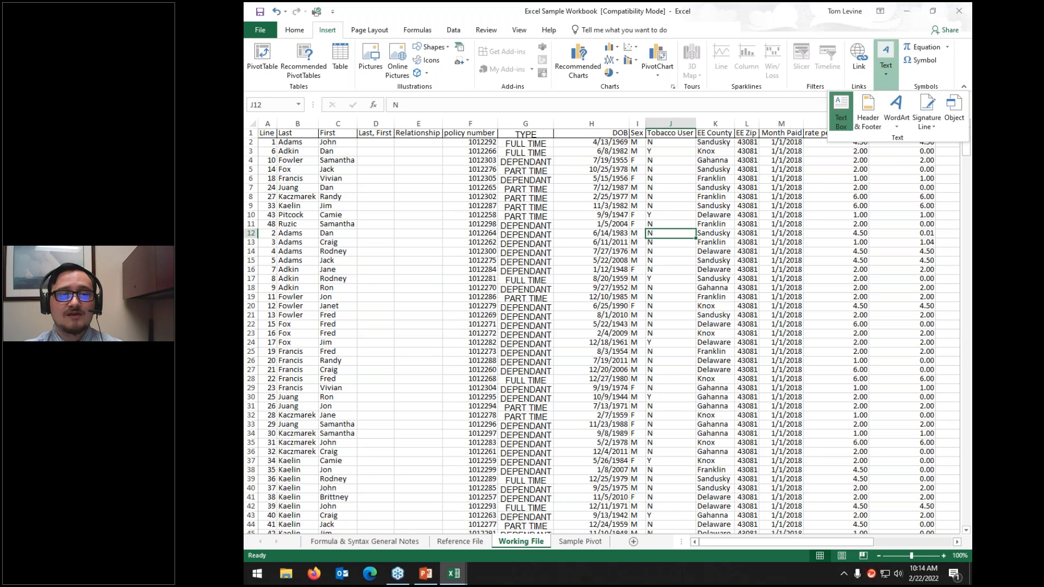
# Step: Draw a text box reading 'This is a census', shrink it, and move it near column AA
pyautogui.click(842, 110)
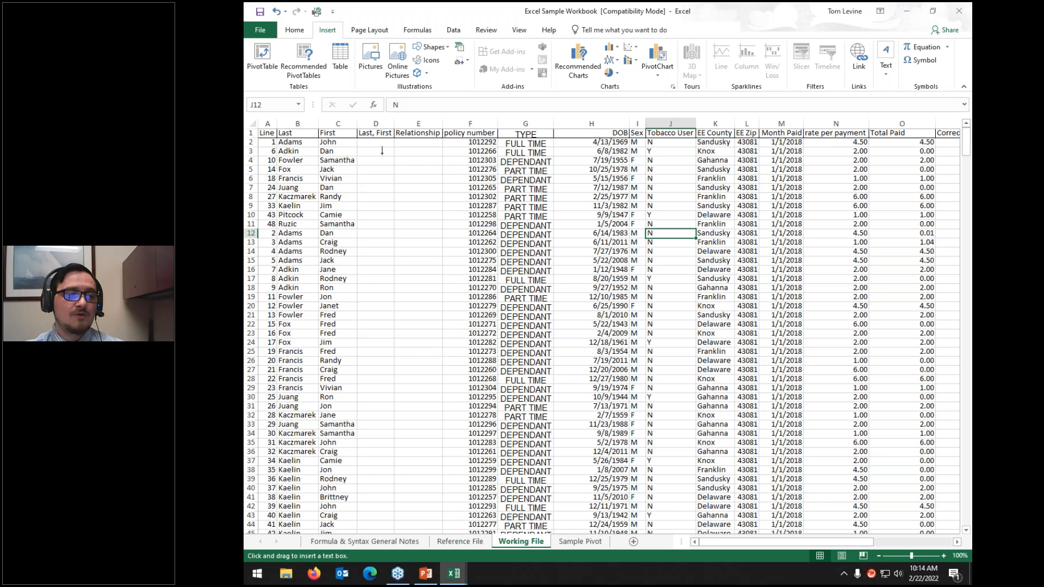
pyautogui.moveTo(356, 140); pyautogui.dragTo(591, 245)
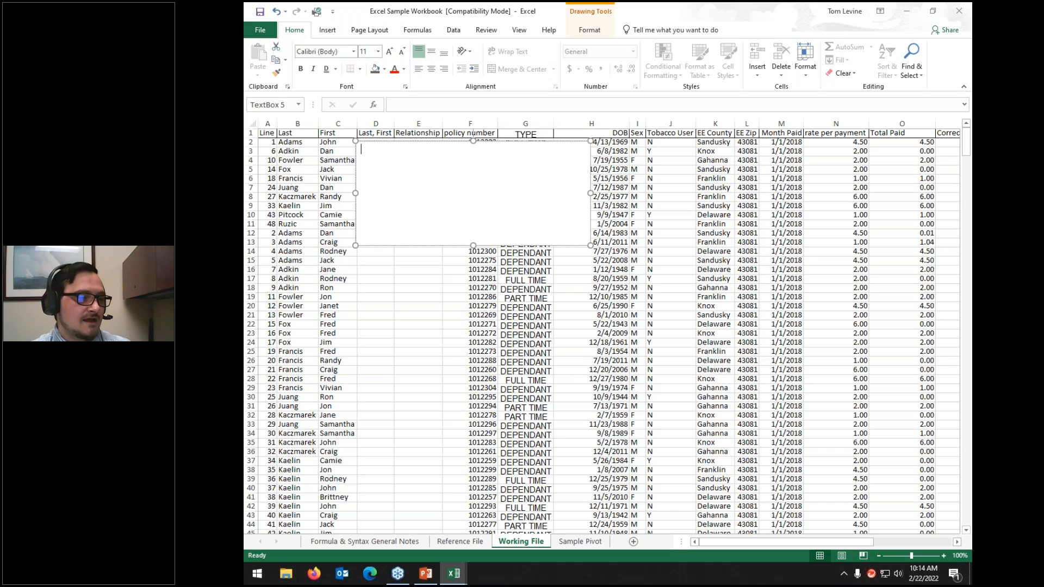
pyautogui.write('his s')
pyautogui.write(' a ces')
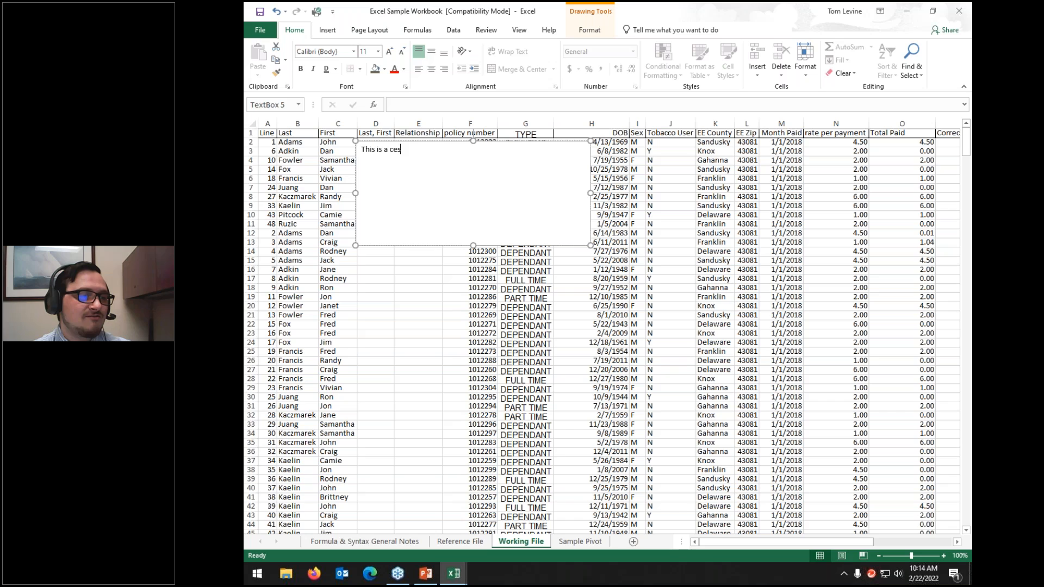
pyautogui.press('BackSpace')
pyautogui.write('nsus')
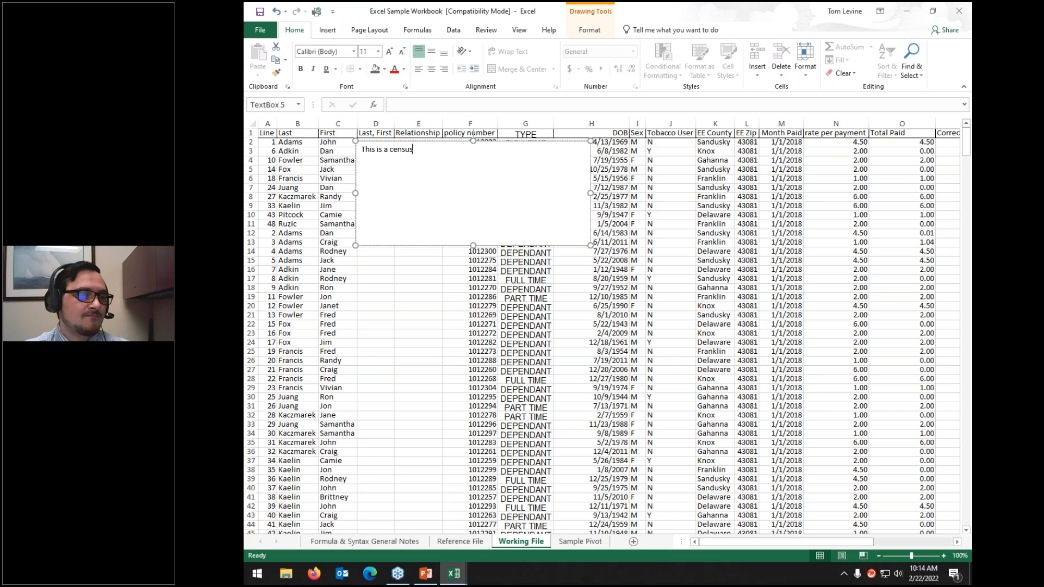
pyautogui.moveTo(576, 279); pyautogui.dragTo(576, 289)
pyautogui.click(494, 213)
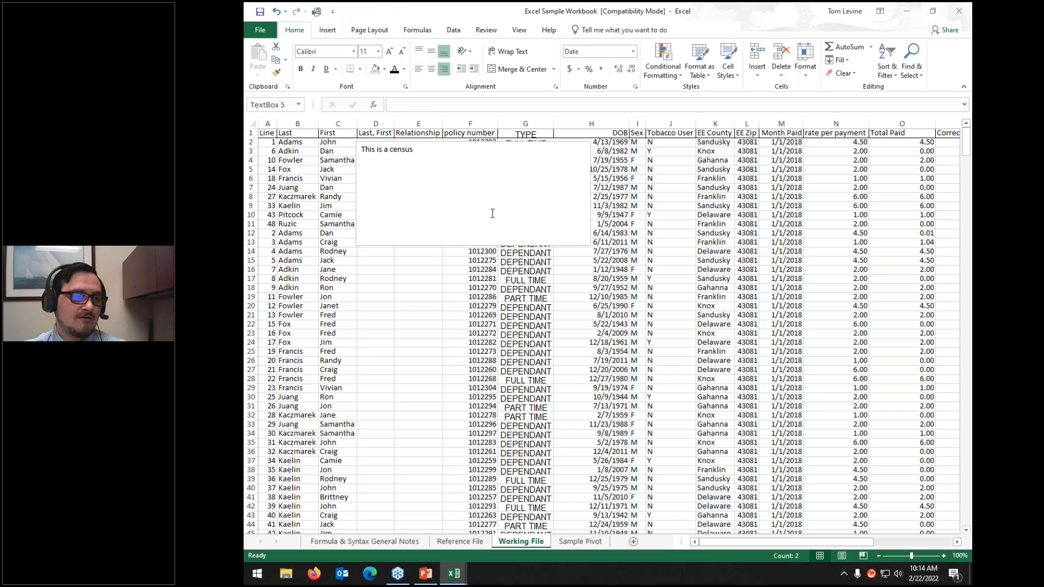
pyautogui.moveTo(595, 244); pyautogui.dragTo(434, 161)
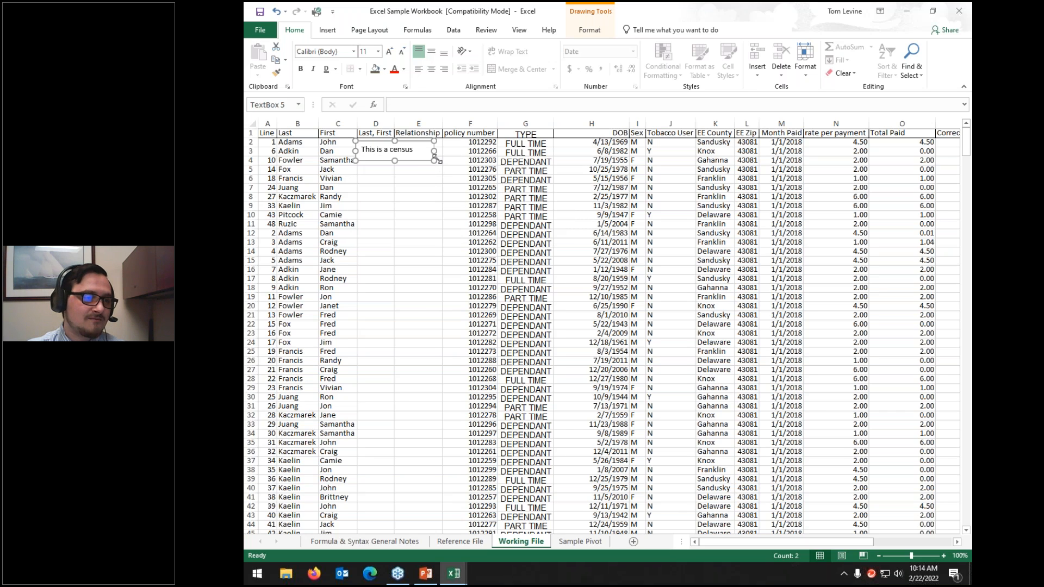
pyautogui.moveTo(358, 141); pyautogui.dragTo(361, 143)
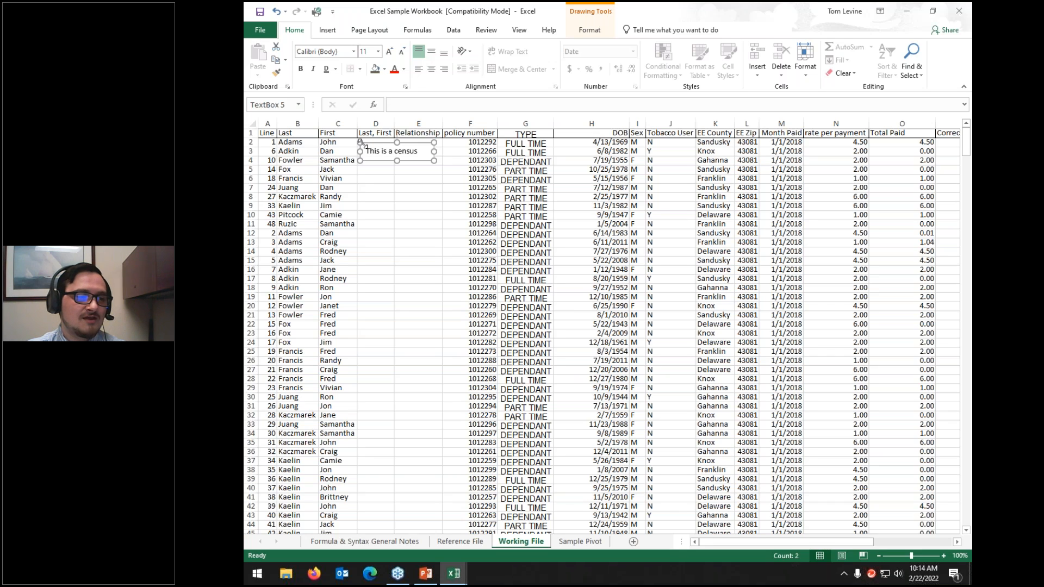
pyautogui.click(419, 146)
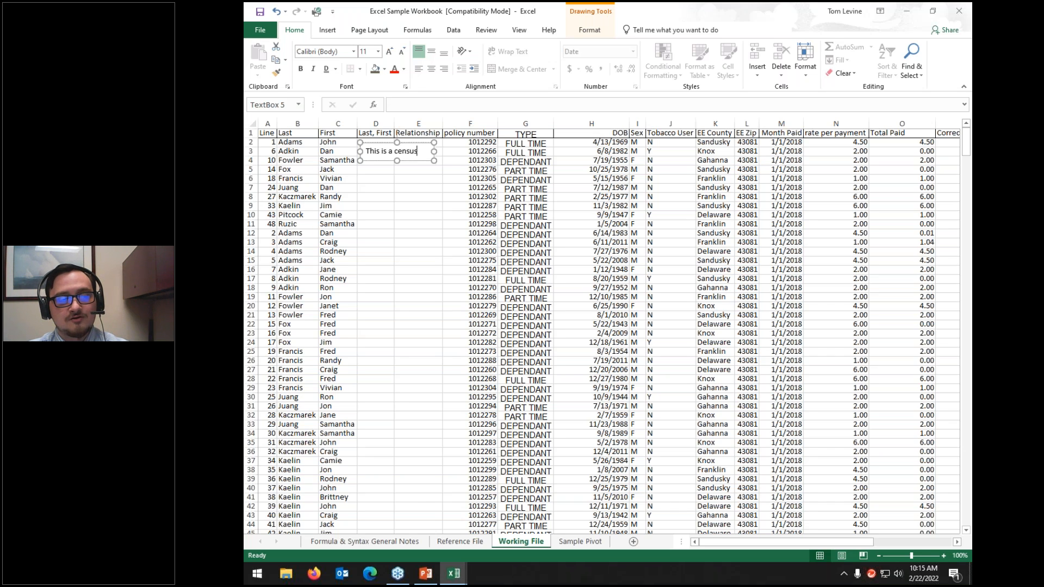
pyautogui.moveTo(415, 142); pyautogui.dragTo(775, 133)
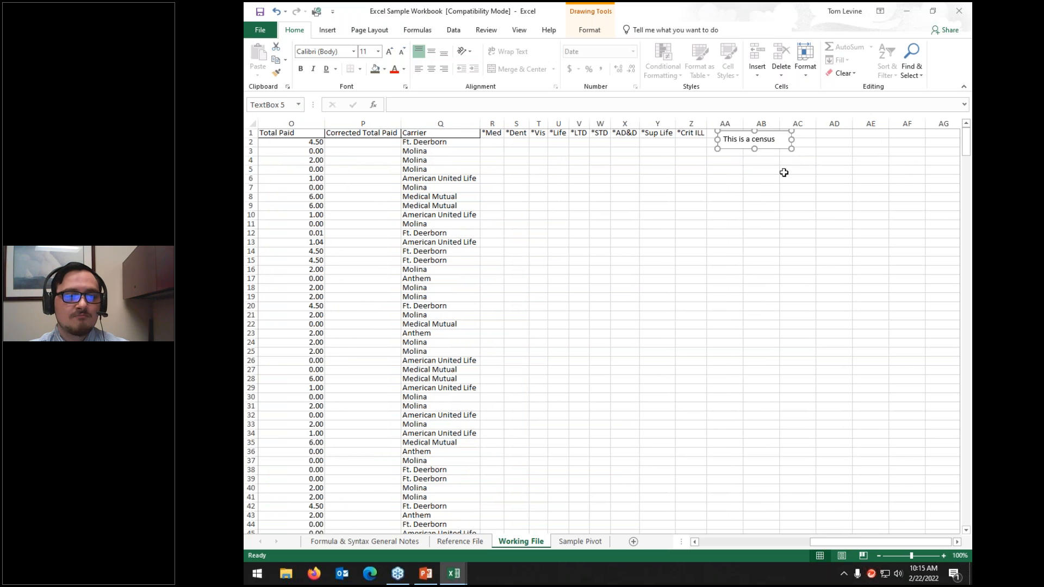
pyautogui.click(784, 178)
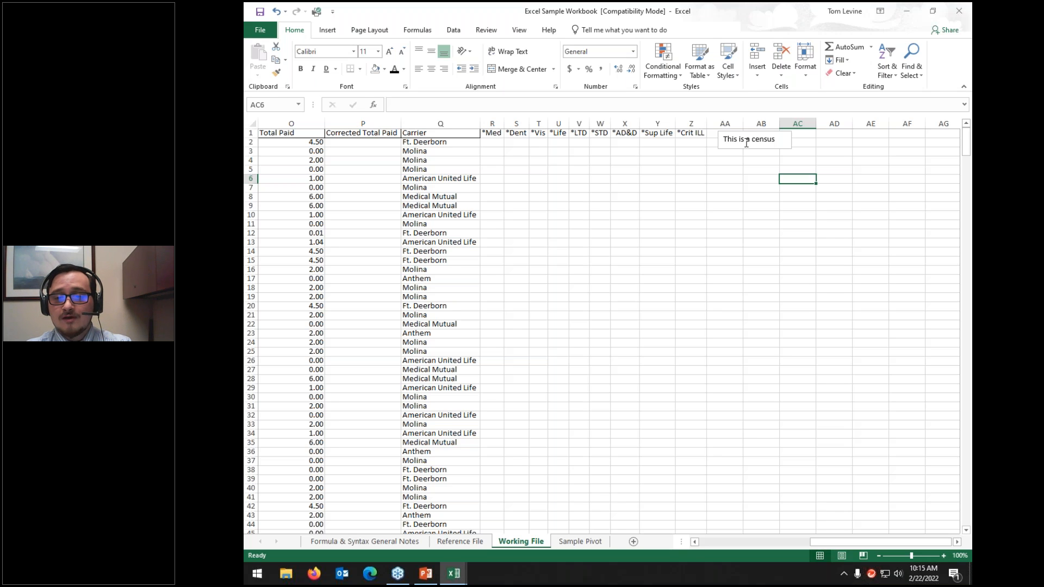
# Step: Select cell Y10 and open the Insert Picture from file dialog
pyautogui.click(656, 215)
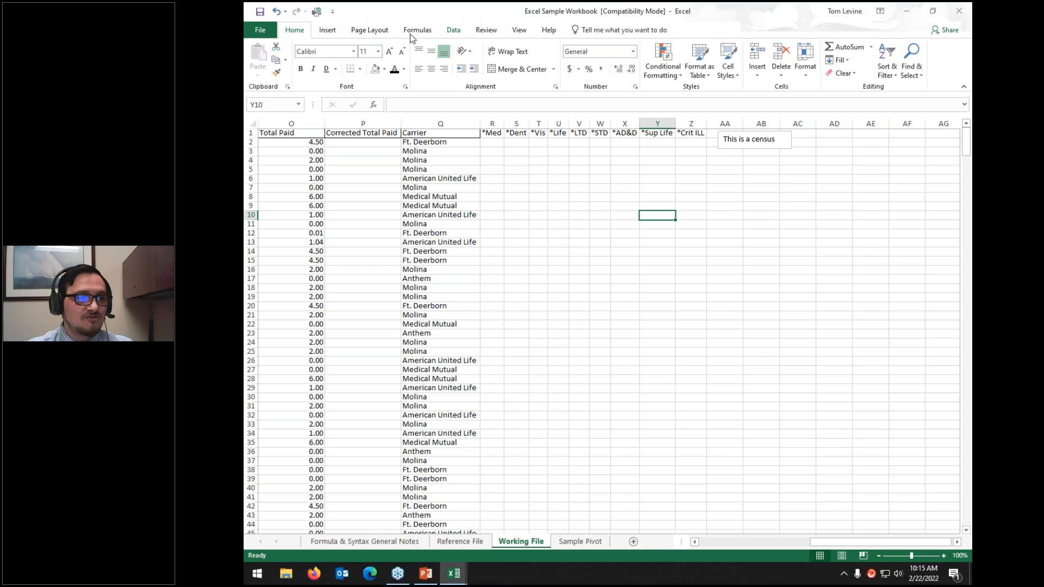
pyautogui.click(320, 31)
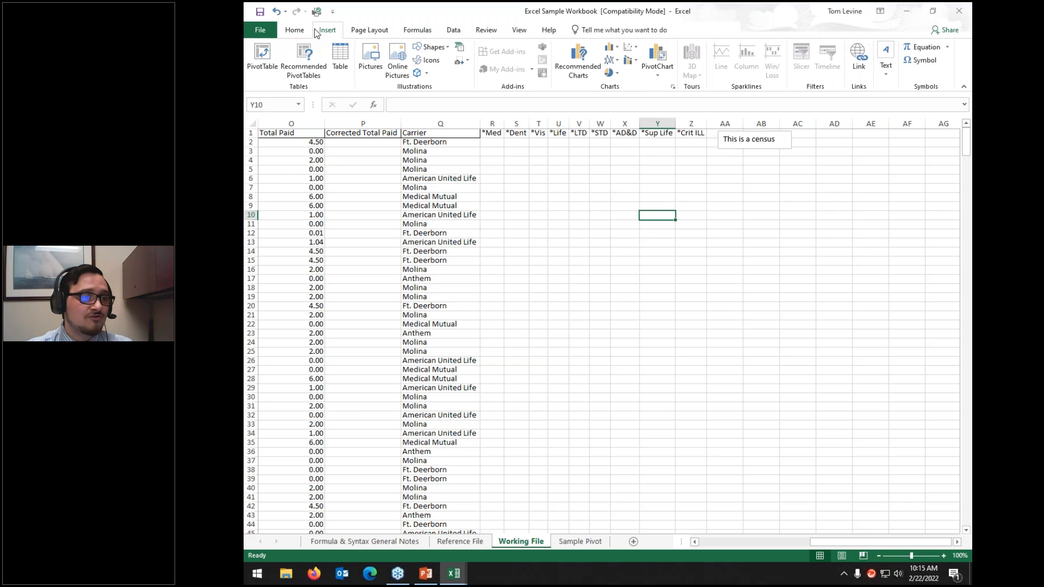
pyautogui.click(370, 51)
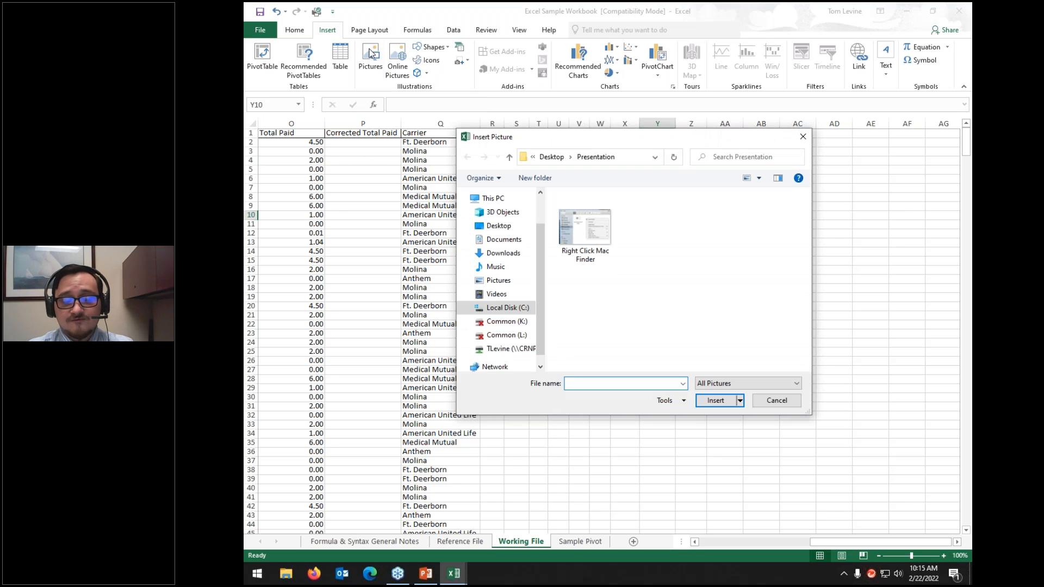
# Step: Insert the Right Click Mac Finder picture, move it over columns O–Q, then delete it
pyautogui.click(578, 228)
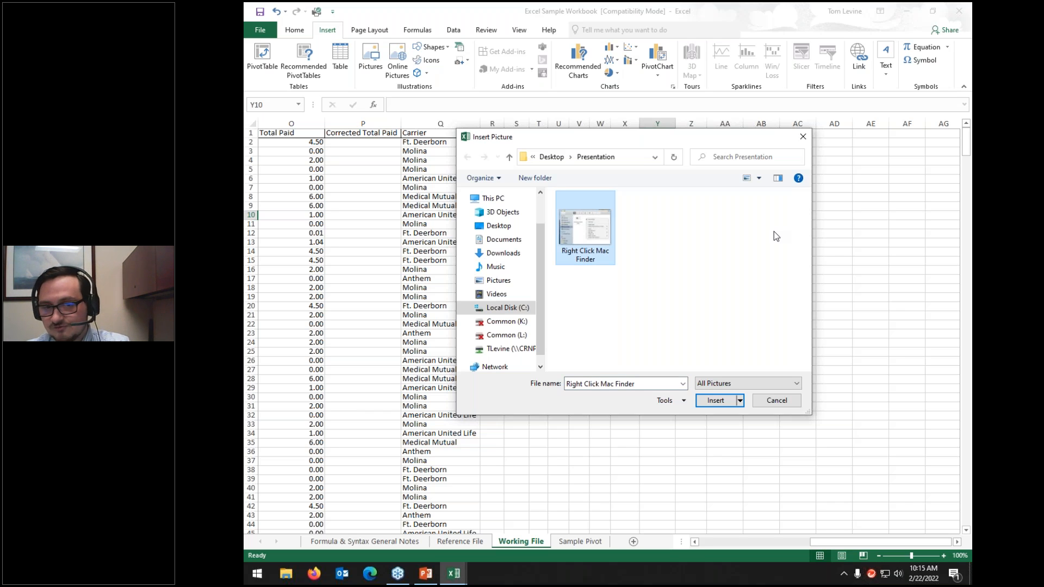
pyautogui.click(715, 400)
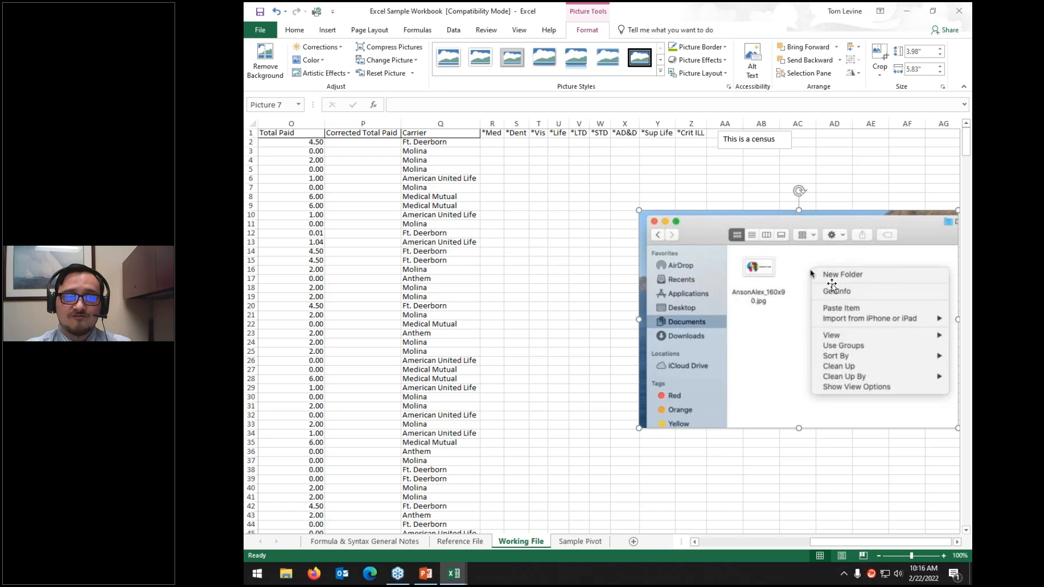
pyautogui.moveTo(832, 286); pyautogui.dragTo(452, 522)
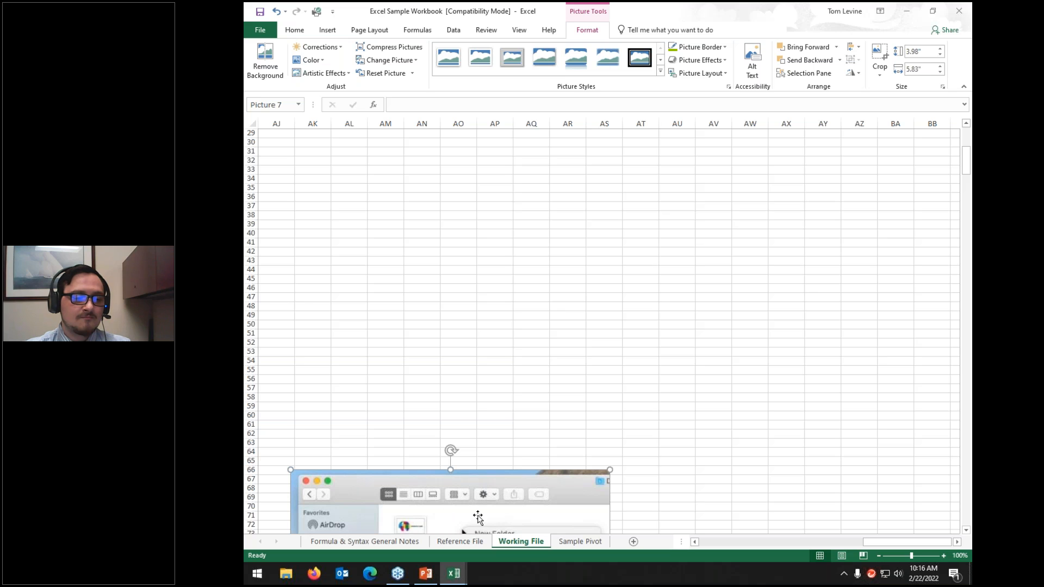
pyautogui.press('Delete')
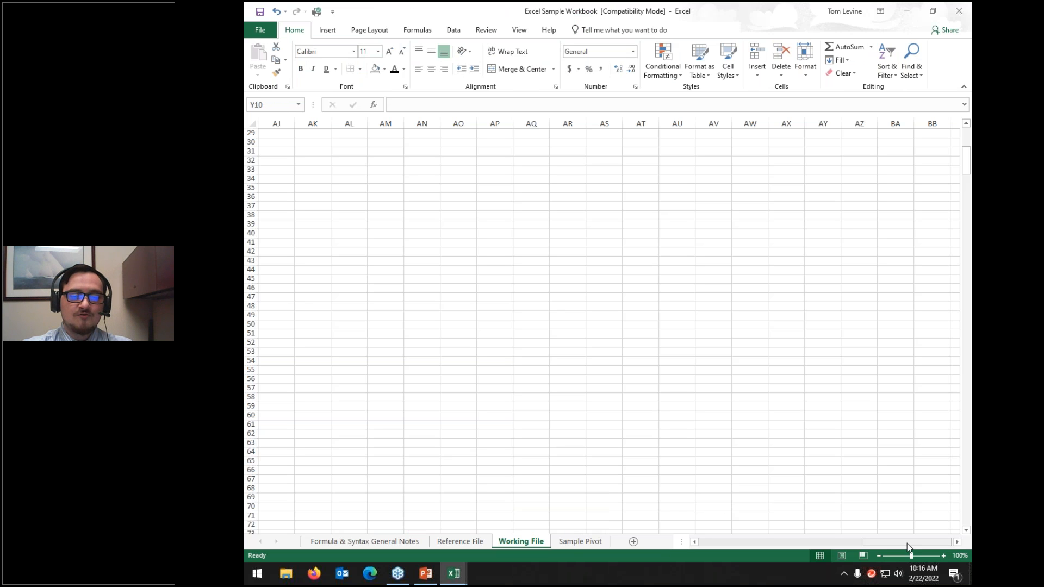
pyautogui.moveTo(907, 542); pyautogui.dragTo(707, 542)
pyautogui.scroll(9, 586, 452)
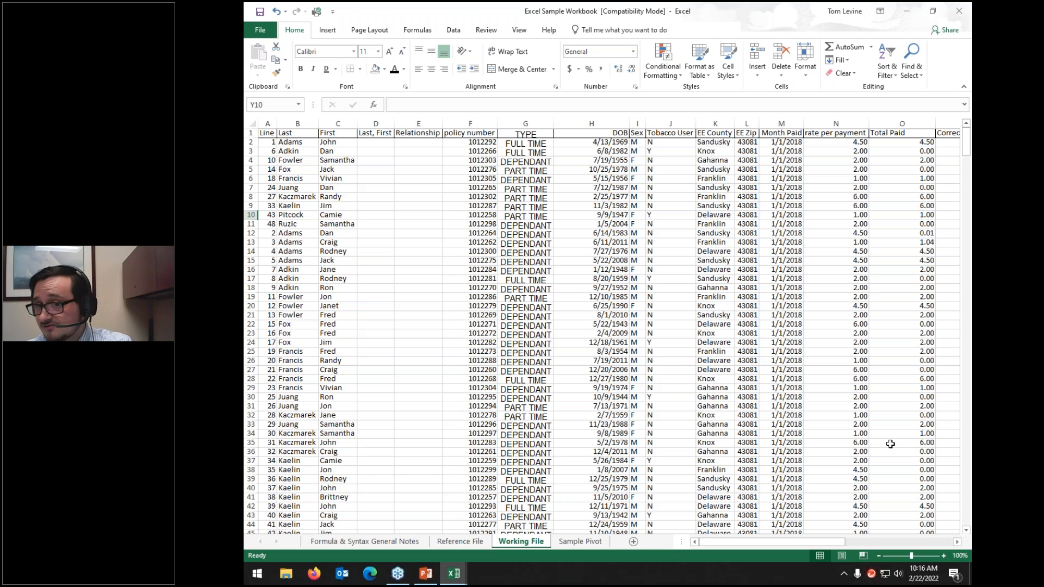
# Step: Start embedding a new Adobe Acrobat document object from Insert > Text > Object
pyautogui.click(327, 31)
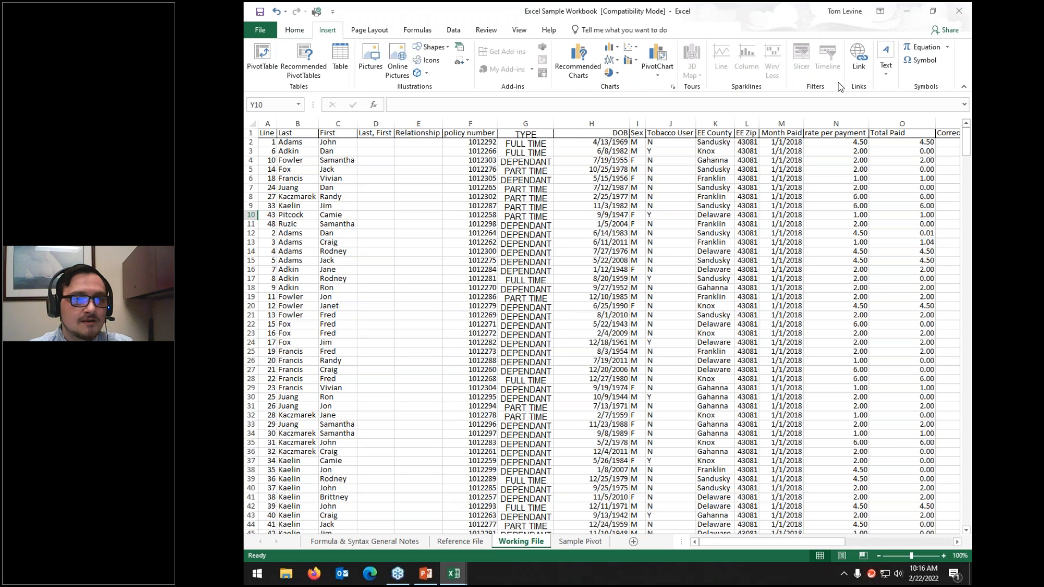
pyautogui.click(886, 64)
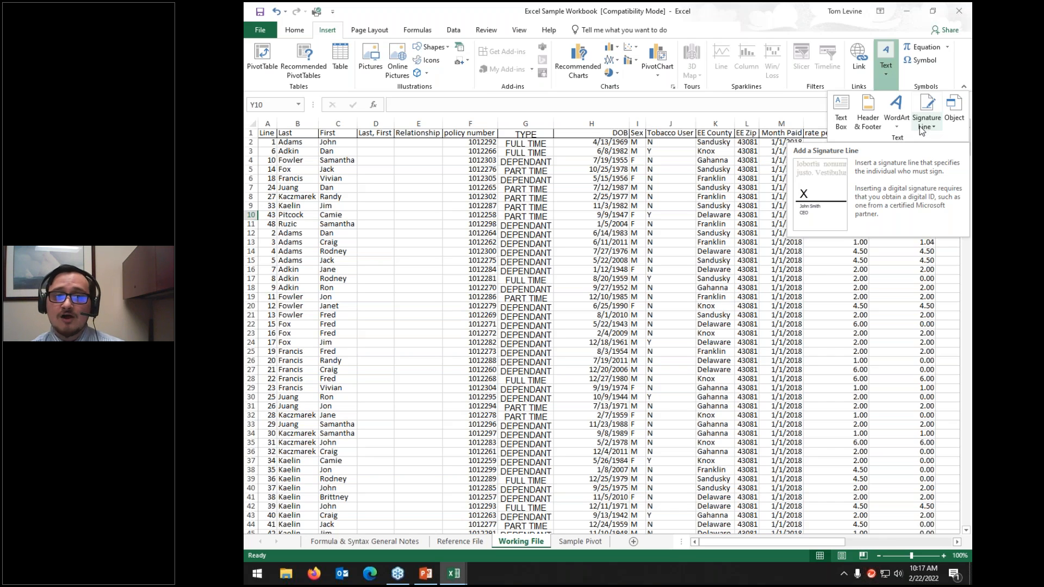
pyautogui.click(956, 104)
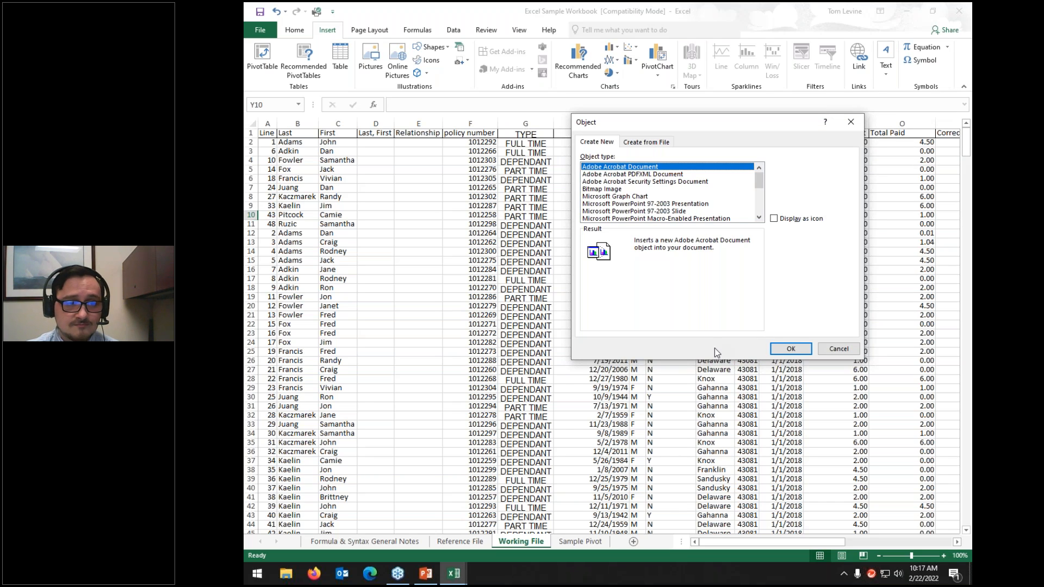
pyautogui.click(790, 349)
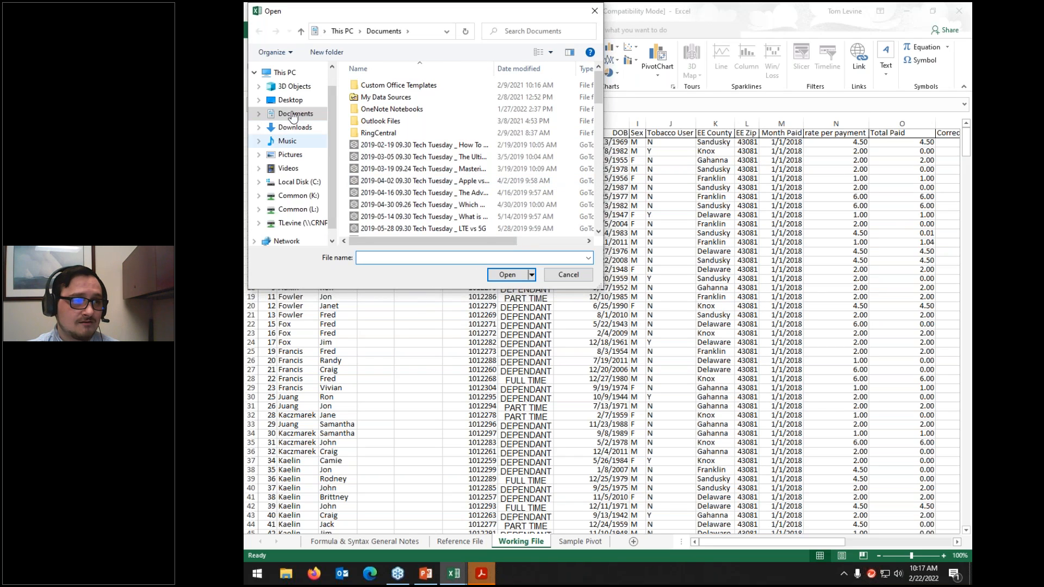
# Step: Try opening 'Sample' from the Desktop, then cancel and dismiss the not-found and source application errors
pyautogui.click(289, 101)
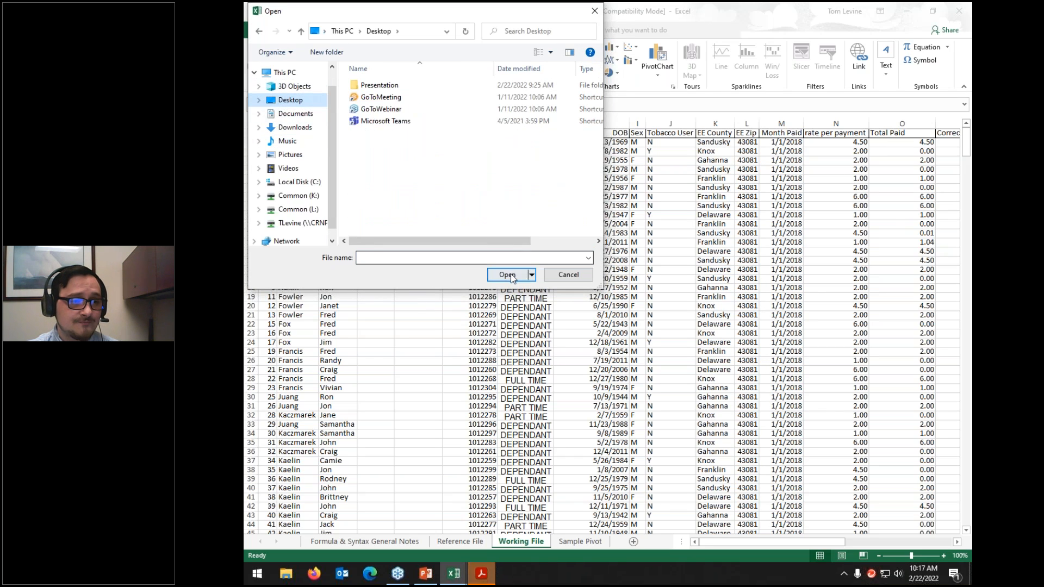
pyautogui.click(500, 259)
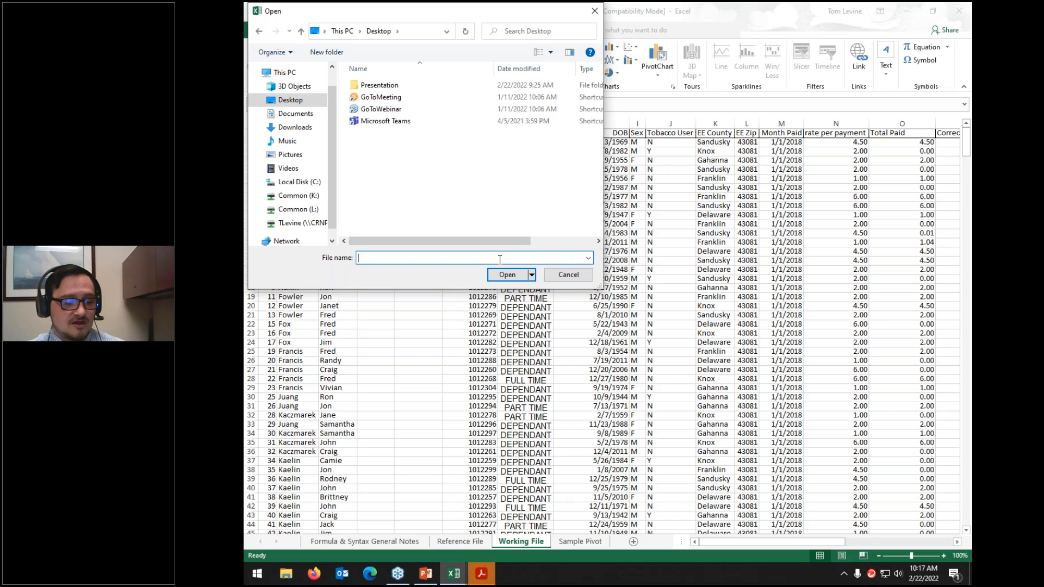
pyautogui.write('Samp')
pyautogui.write('le')
pyautogui.click(506, 275)
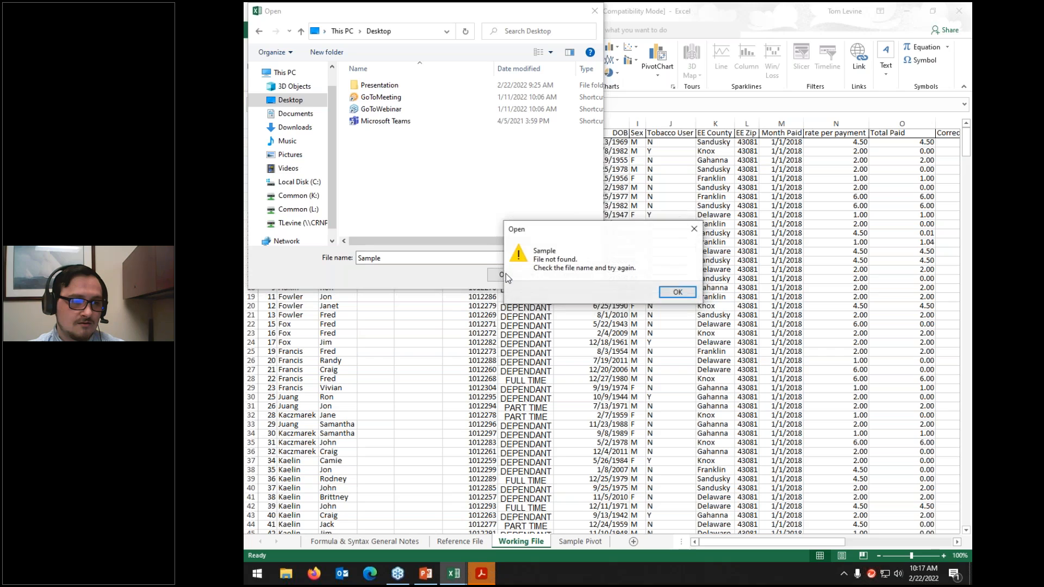
pyautogui.click(669, 293)
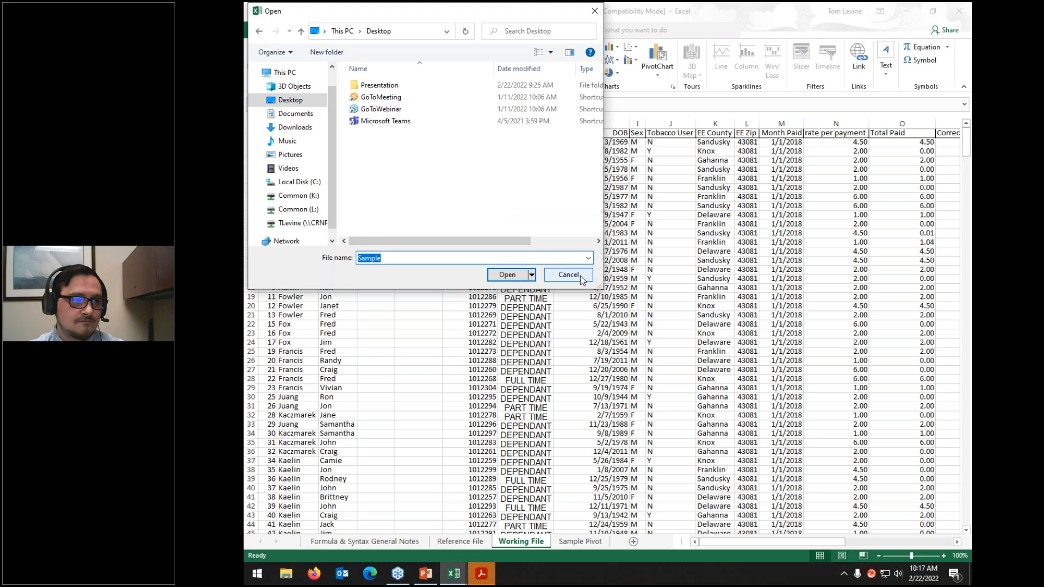
pyautogui.click(588, 258)
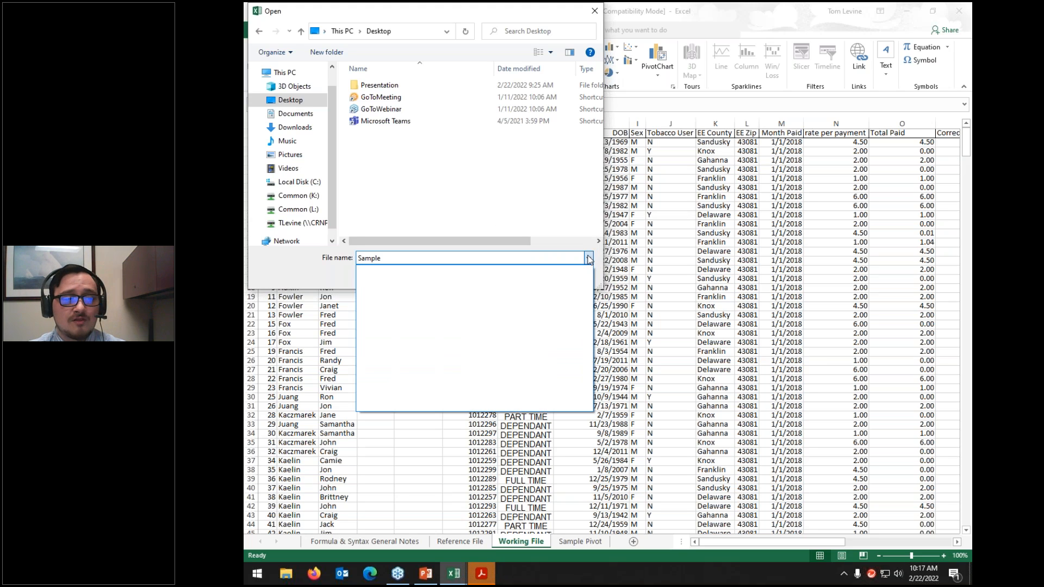
pyautogui.click(589, 259)
pyautogui.click(583, 276)
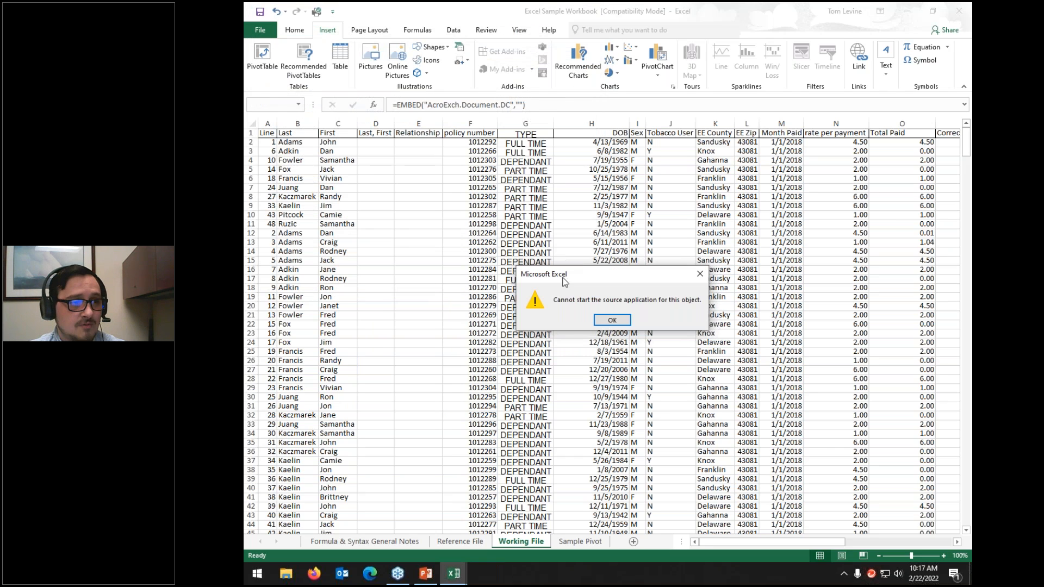
pyautogui.click(613, 320)
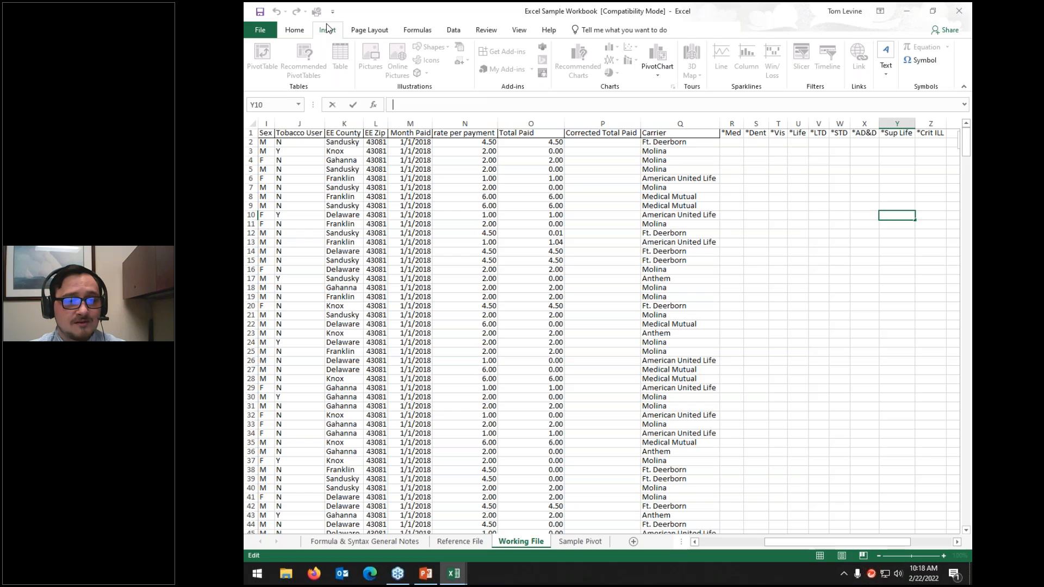
pyautogui.click(732, 160)
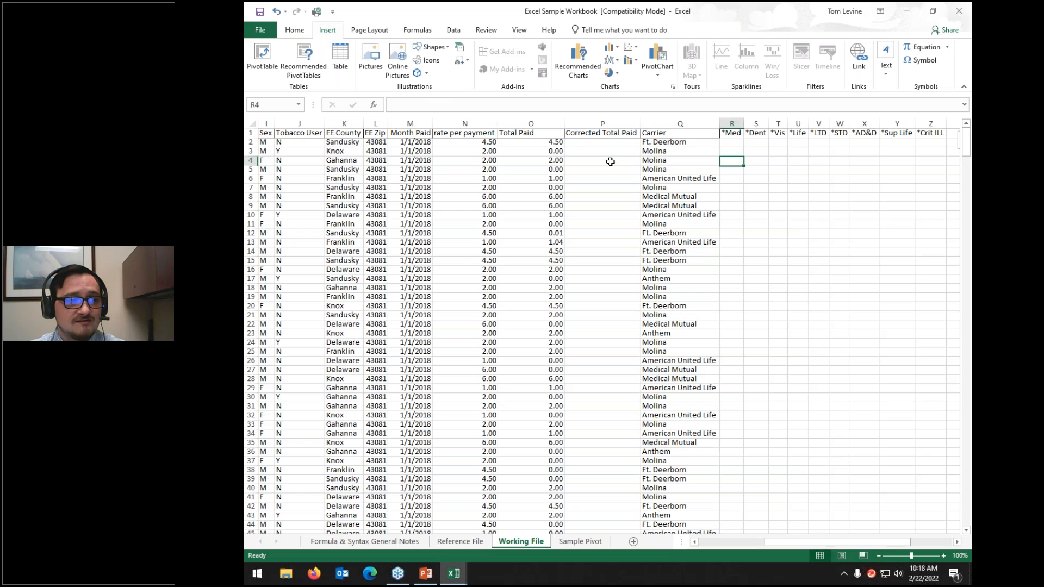
# Step: Insert an equation placeholder on the sheet, delete its text, and switch to Page Layout
pyautogui.click(885, 70)
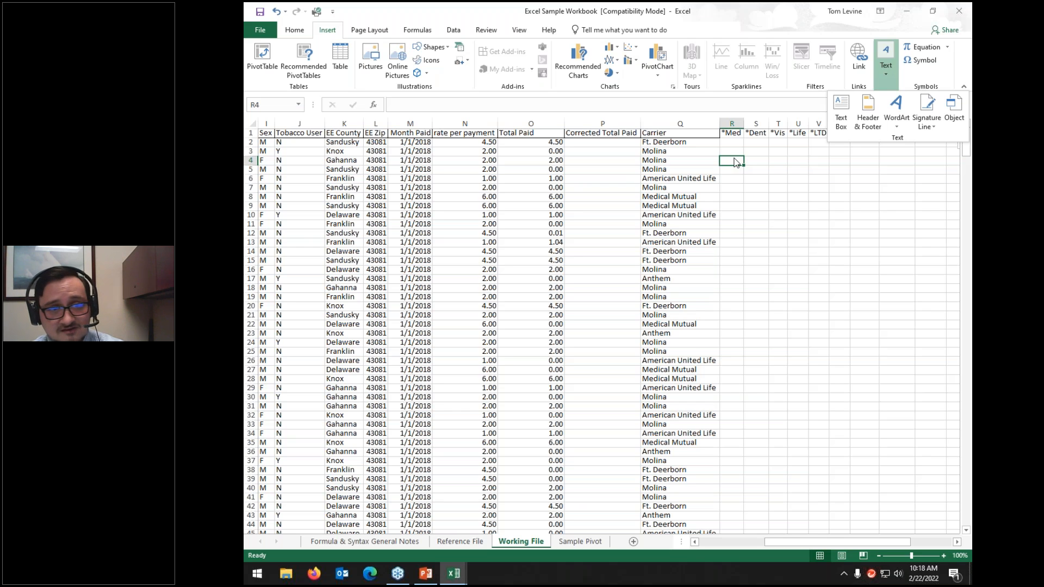
pyautogui.click(921, 48)
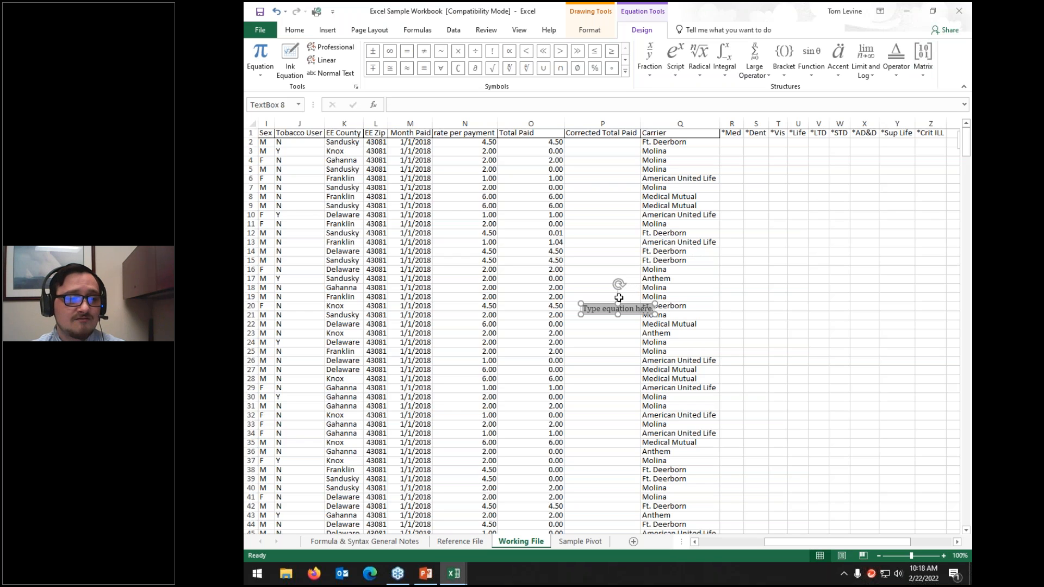
pyautogui.click(609, 310)
pyautogui.click(609, 310)
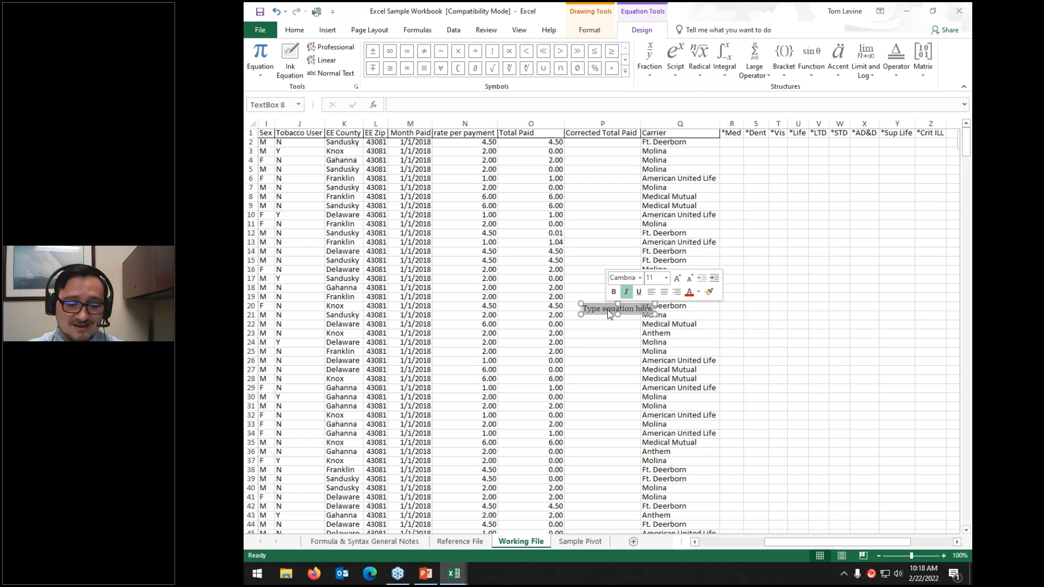
pyautogui.press('Delete')
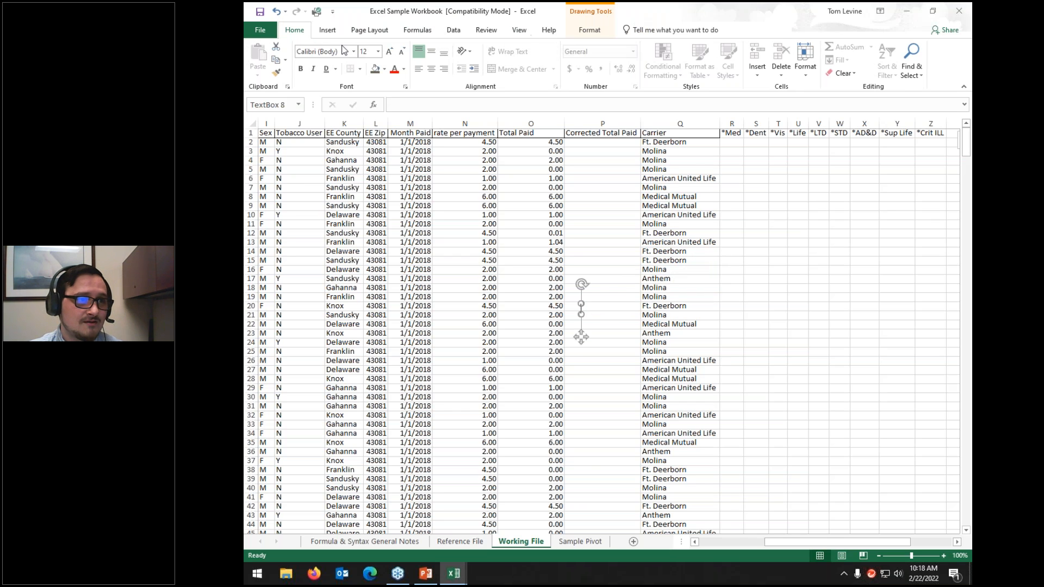
pyautogui.click(677, 296)
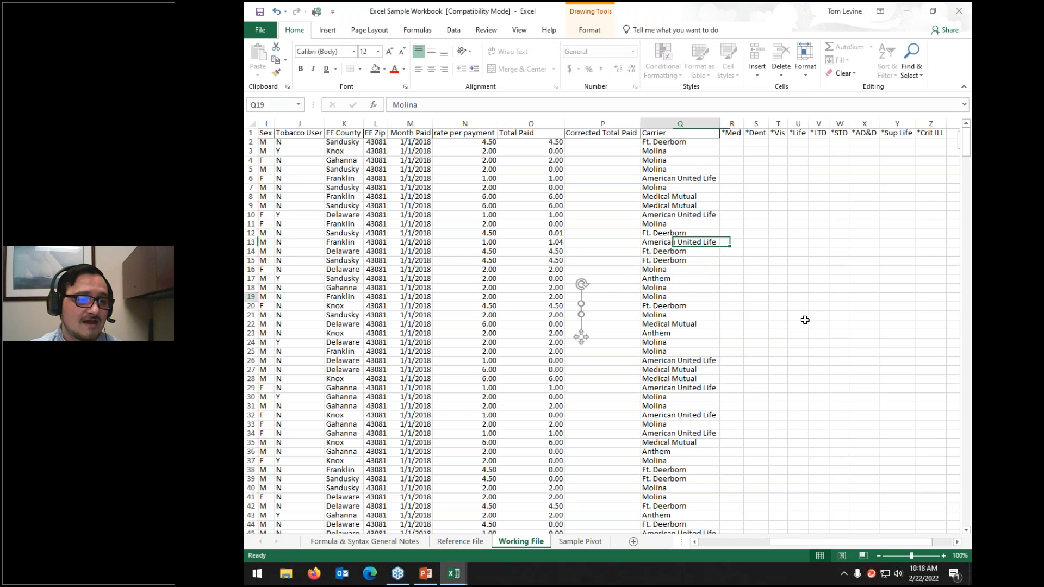
pyautogui.click(327, 31)
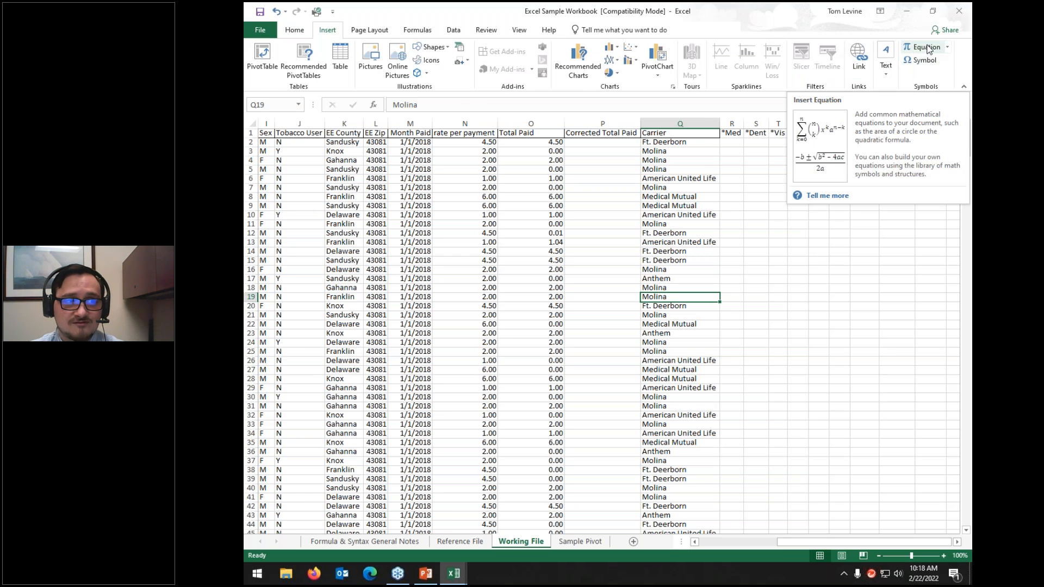
pyautogui.click(387, 31)
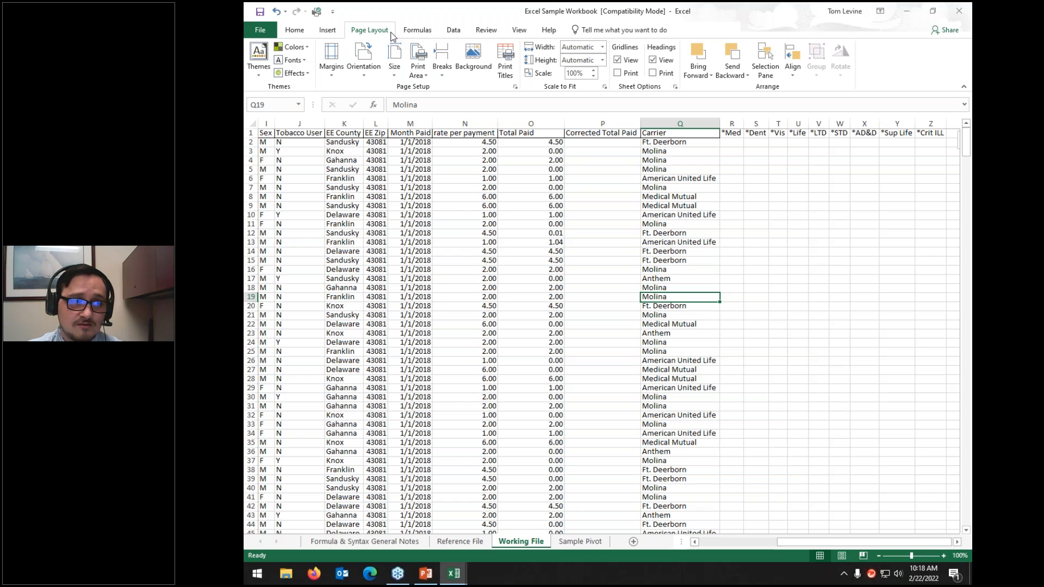
# Step: Apply the Organic theme with Yellow Orange colours, then select the entire worksheet
pyautogui.click(255, 72)
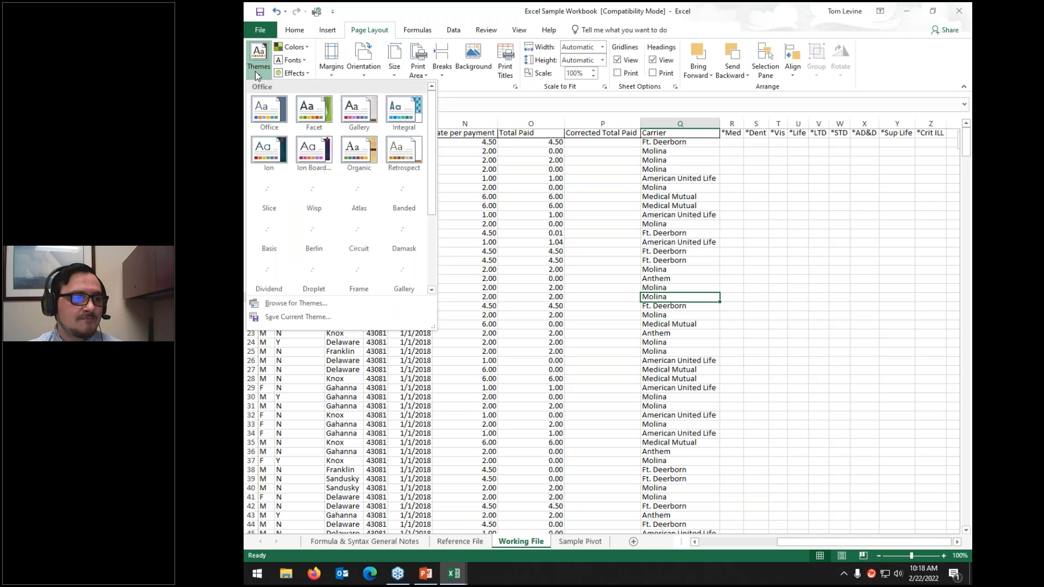
pyautogui.click(353, 158)
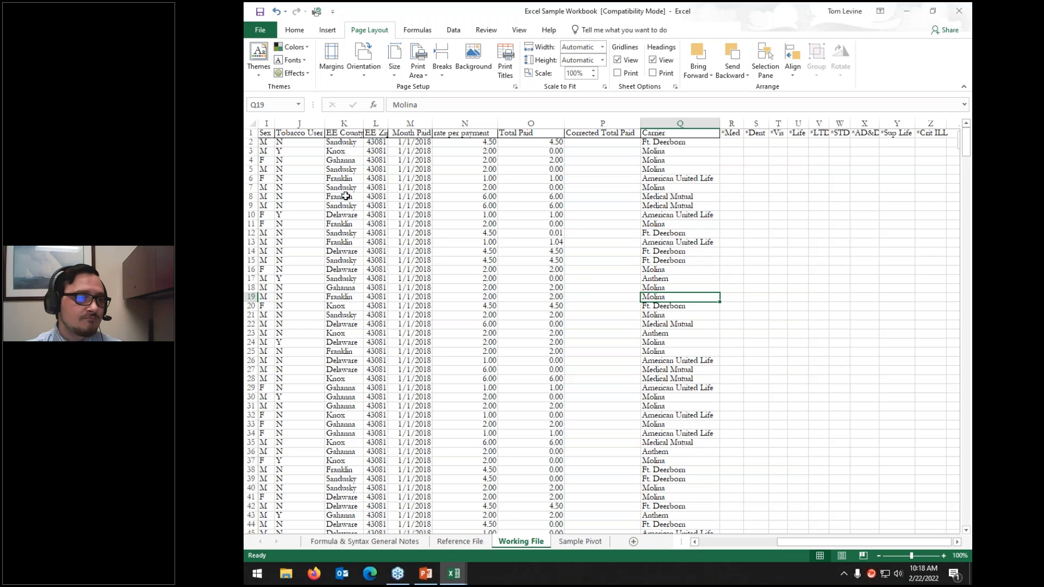
pyautogui.click(290, 47)
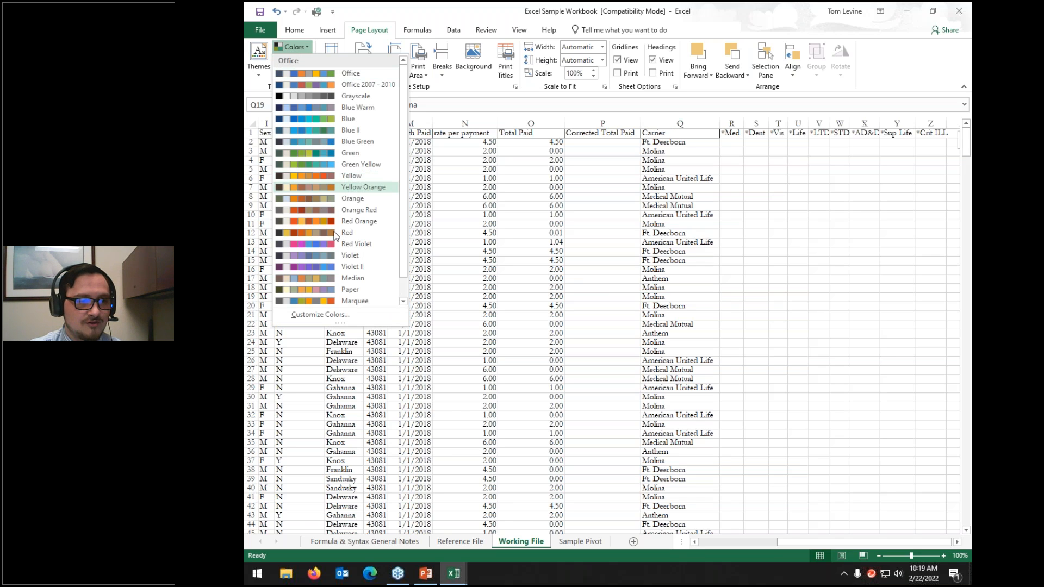
pyautogui.click(312, 187)
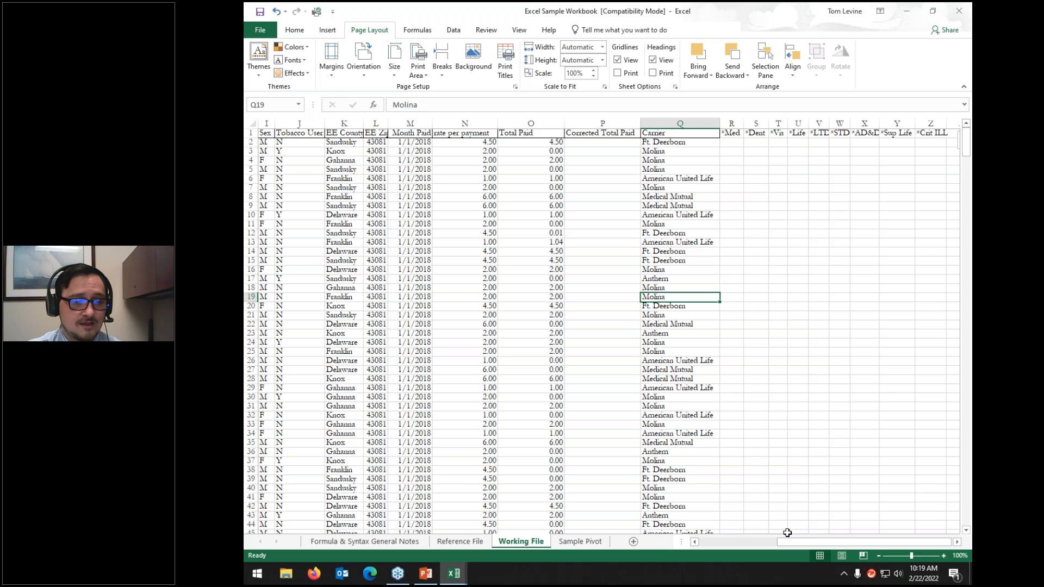
pyautogui.click(727, 542)
pyautogui.hscroll(-2, 644, 520)
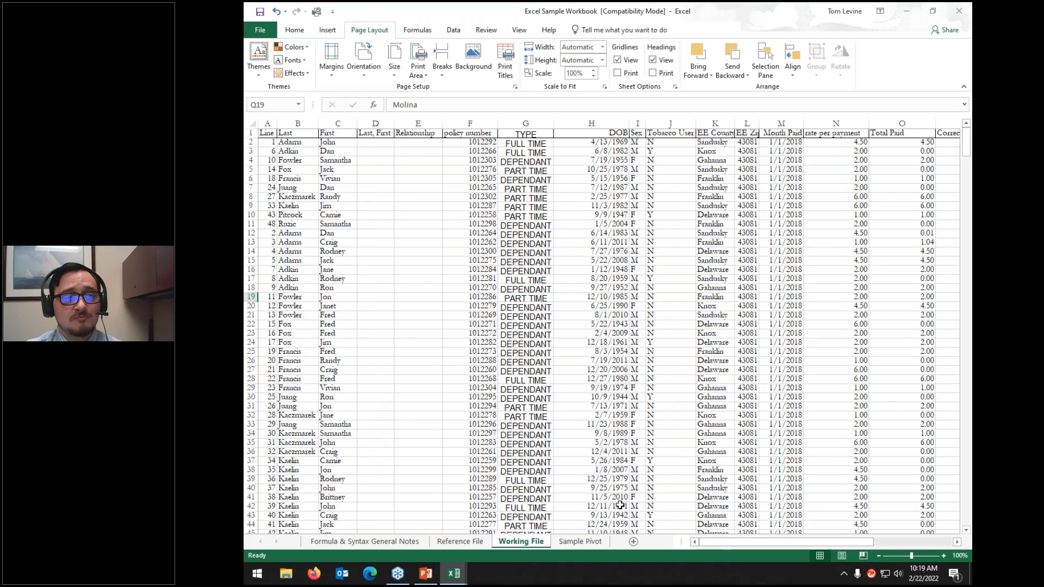
pyautogui.click(251, 124)
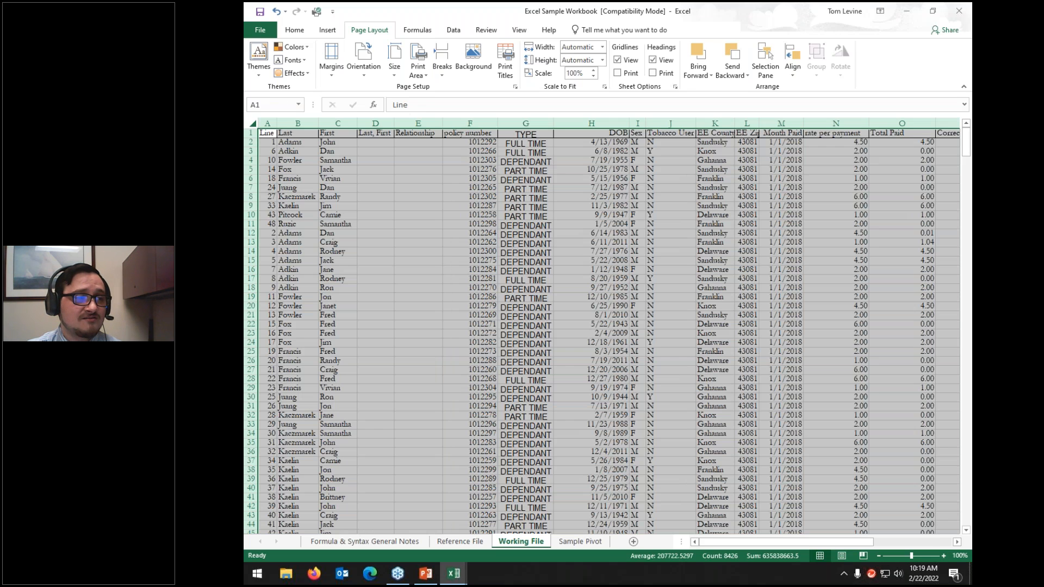
# Step: Convert the whole sheet into a table with headers, accepting the header-row warning
pyautogui.click(327, 31)
pyautogui.click(340, 54)
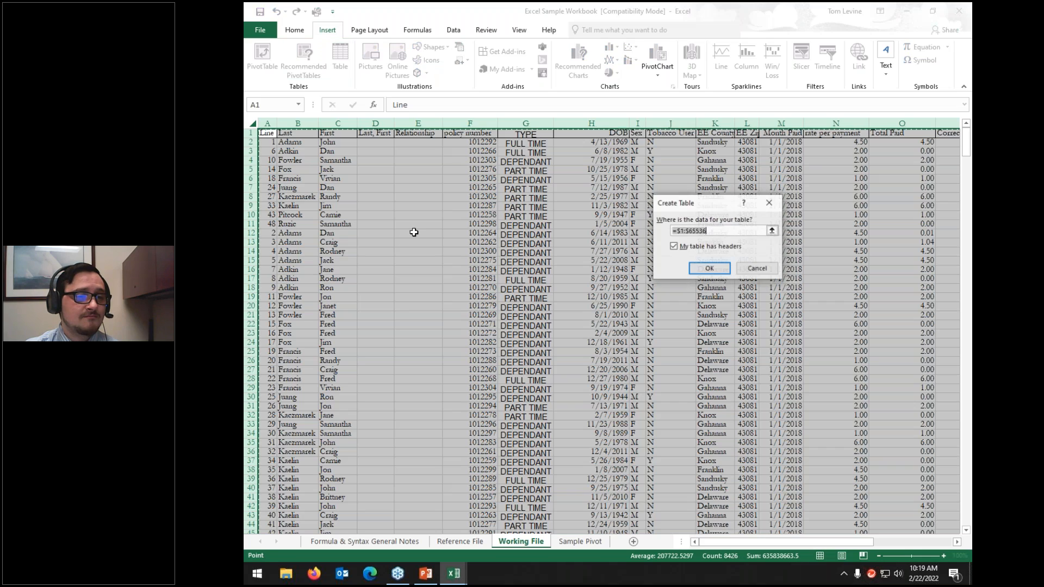
pyautogui.click(709, 268)
pyautogui.click(589, 321)
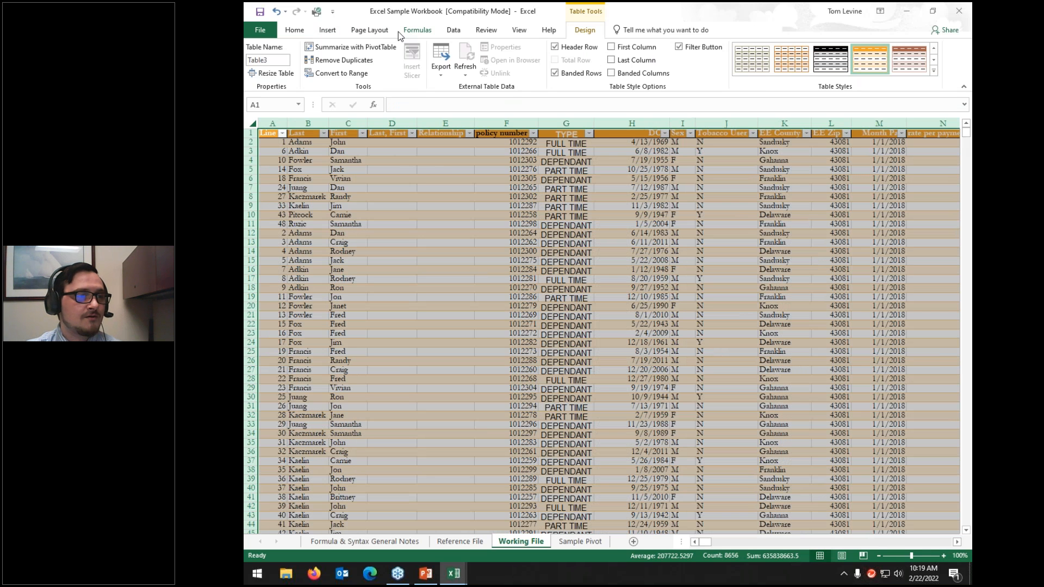
pyautogui.click(353, 34)
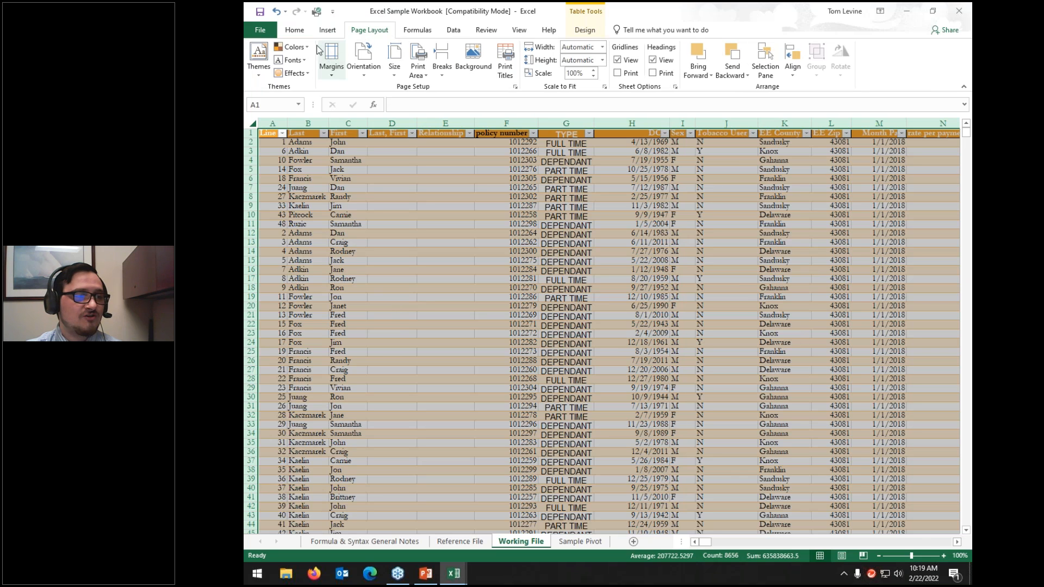
# Step: Apply the Office colours, Berlin theme, Office 2007 - 2010 fonts, and Normal page margins
pyautogui.click(292, 47)
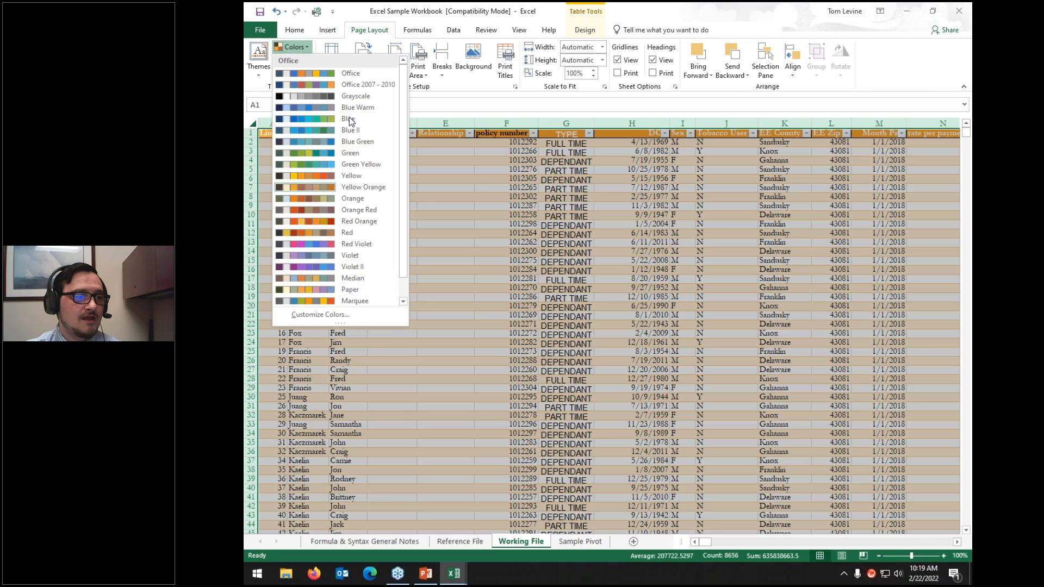
pyautogui.click(337, 77)
pyautogui.click(565, 330)
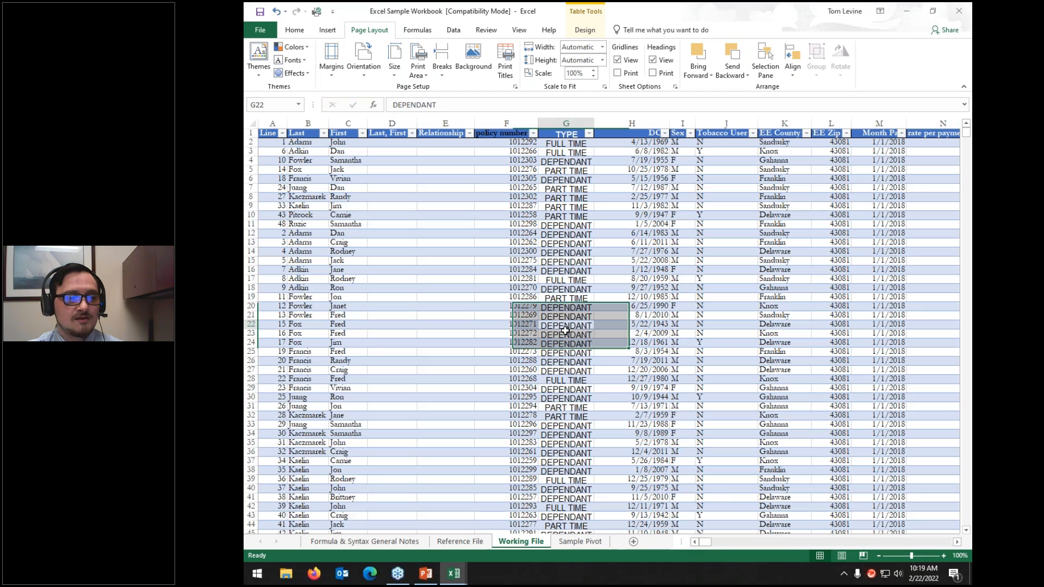
pyautogui.moveTo(706, 542)
pyautogui.mouseDown()
pyautogui.moveTo(752, 539)
pyautogui.moveTo(693, 534)
pyautogui.mouseUp()
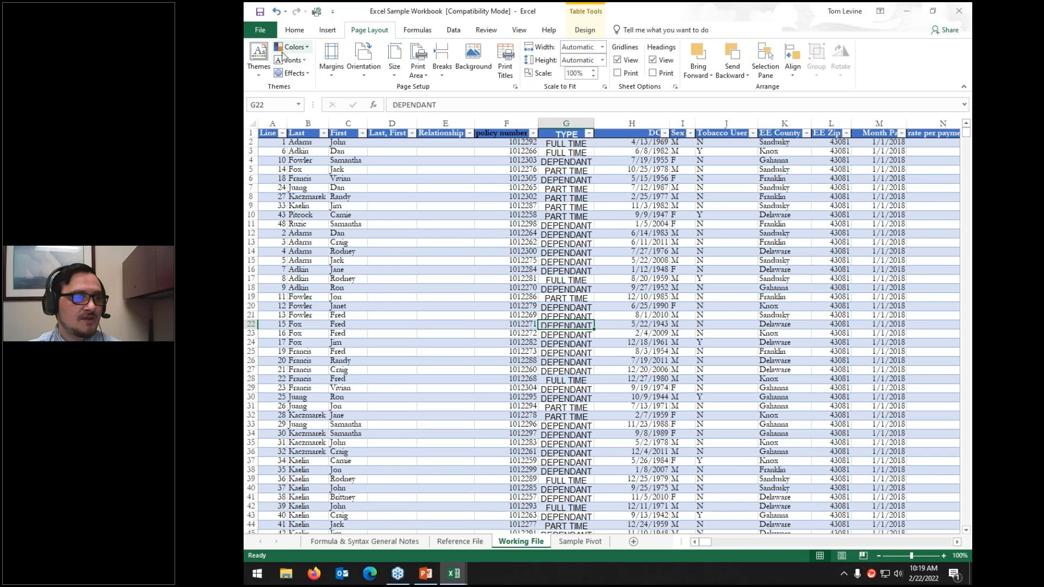
pyautogui.click(259, 59)
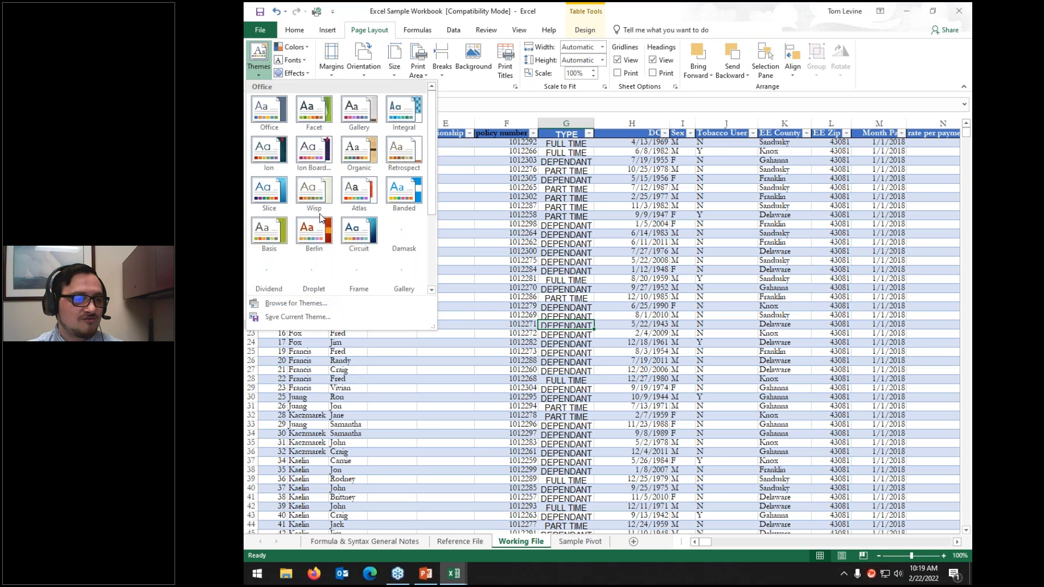
pyautogui.click(314, 231)
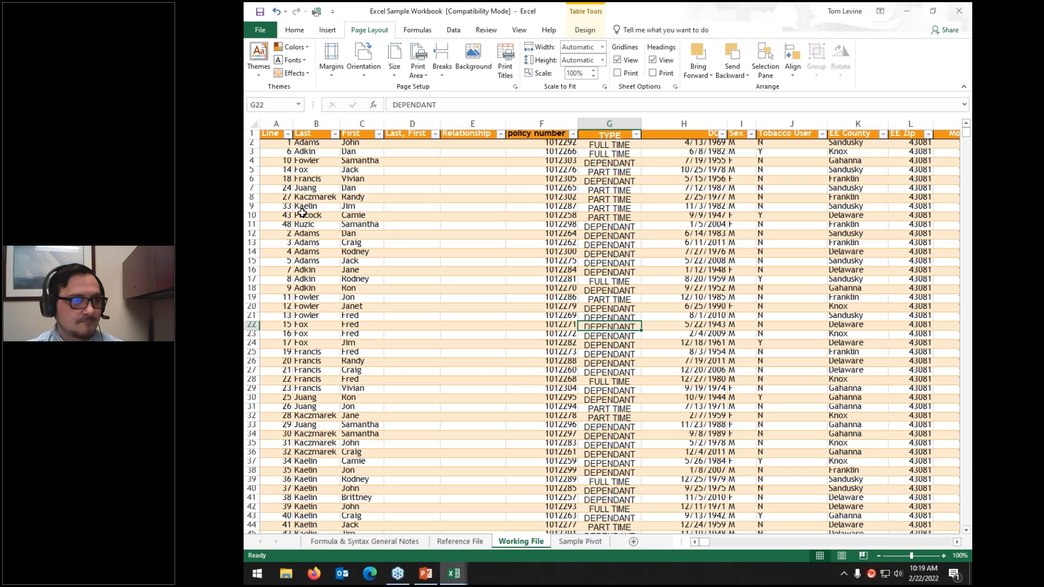
pyautogui.click(291, 60)
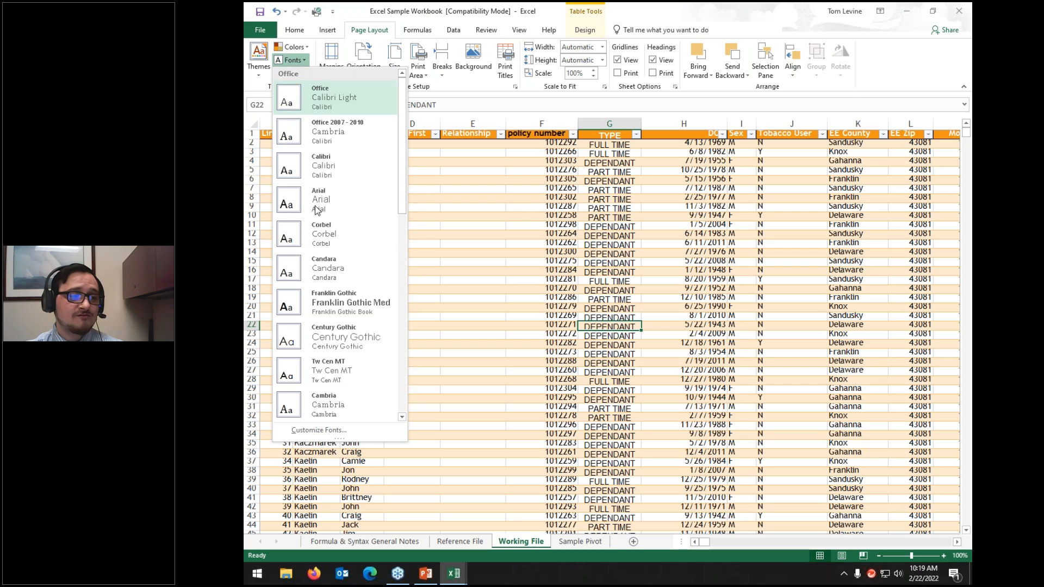
pyautogui.click(328, 123)
pyautogui.click(293, 73)
pyautogui.click(328, 160)
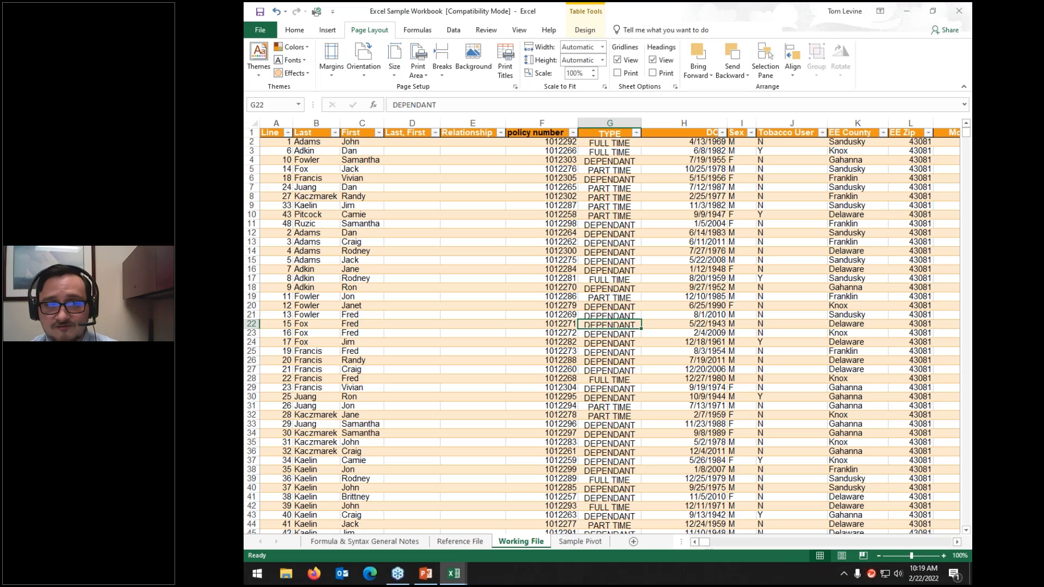
pyautogui.click(332, 70)
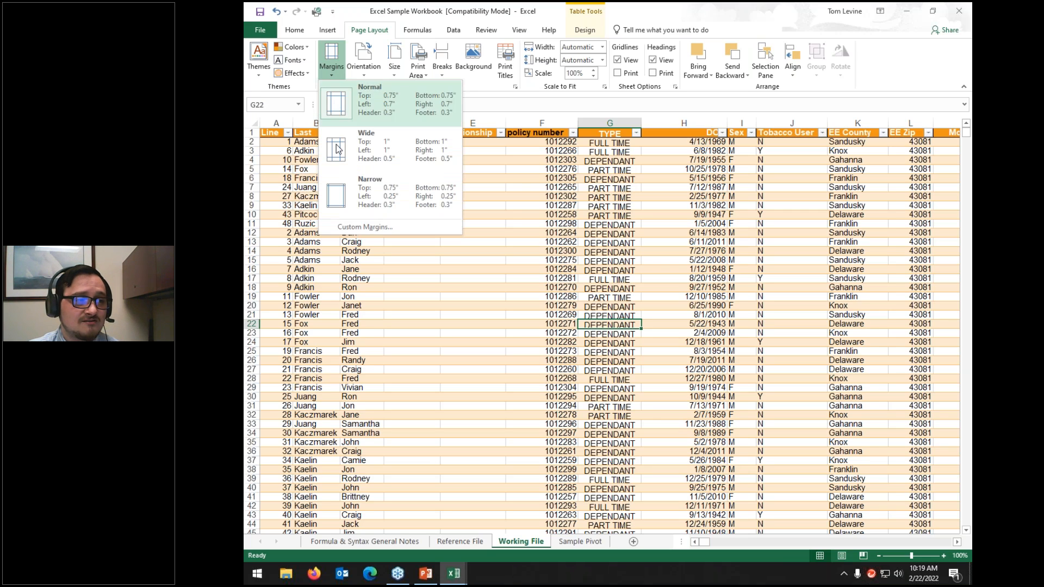
pyautogui.click(335, 112)
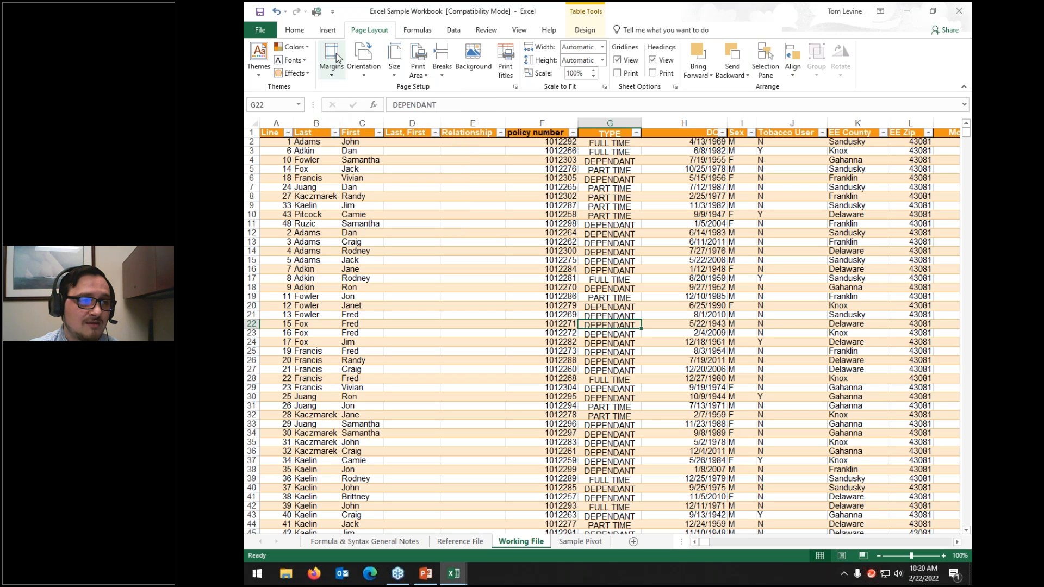
# Step: Set the Working File page orientation to portrait
pyautogui.click(336, 71)
pyautogui.click(336, 71)
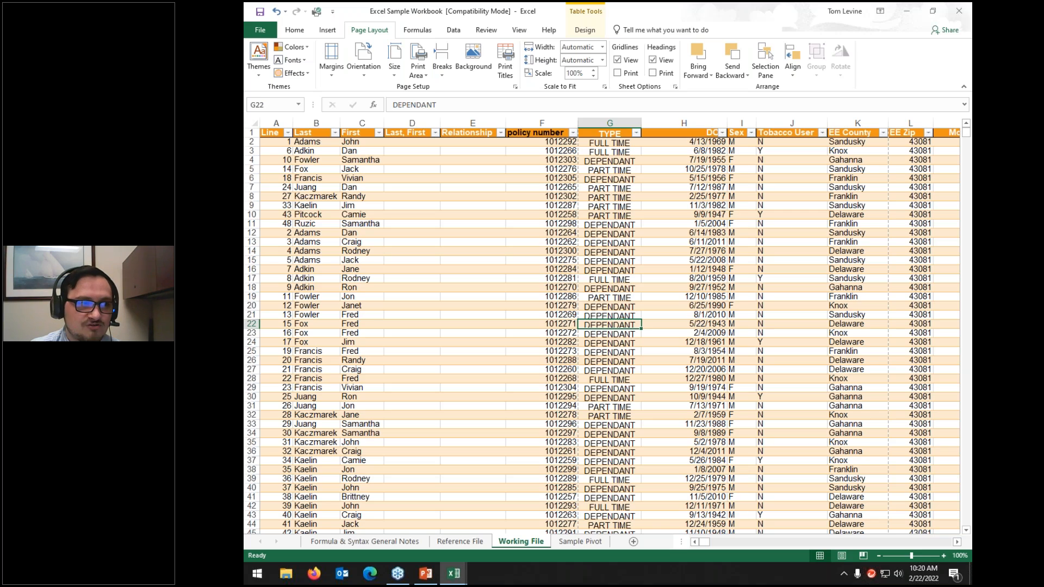
pyautogui.click(364, 62)
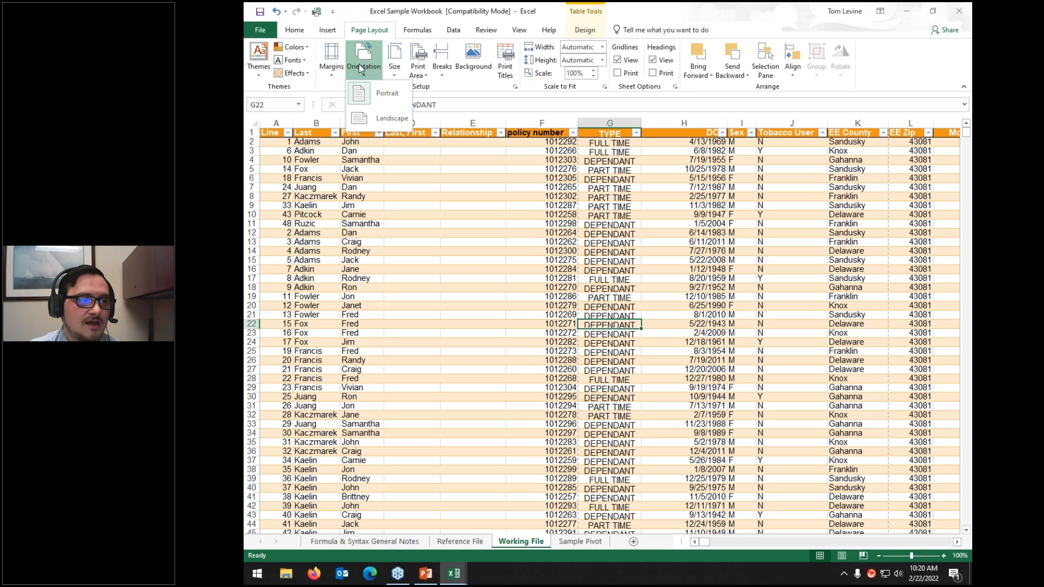
pyautogui.click(366, 101)
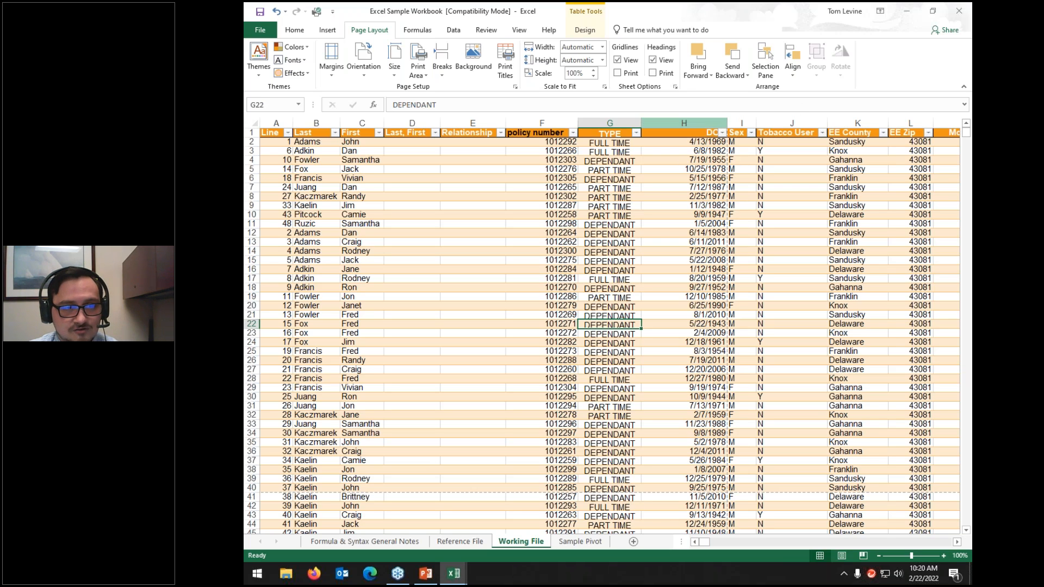
# Step: Narrow the Last, First and Relationship columns and widen the DOB column
pyautogui.moveTo(727, 123); pyautogui.dragTo(755, 139)
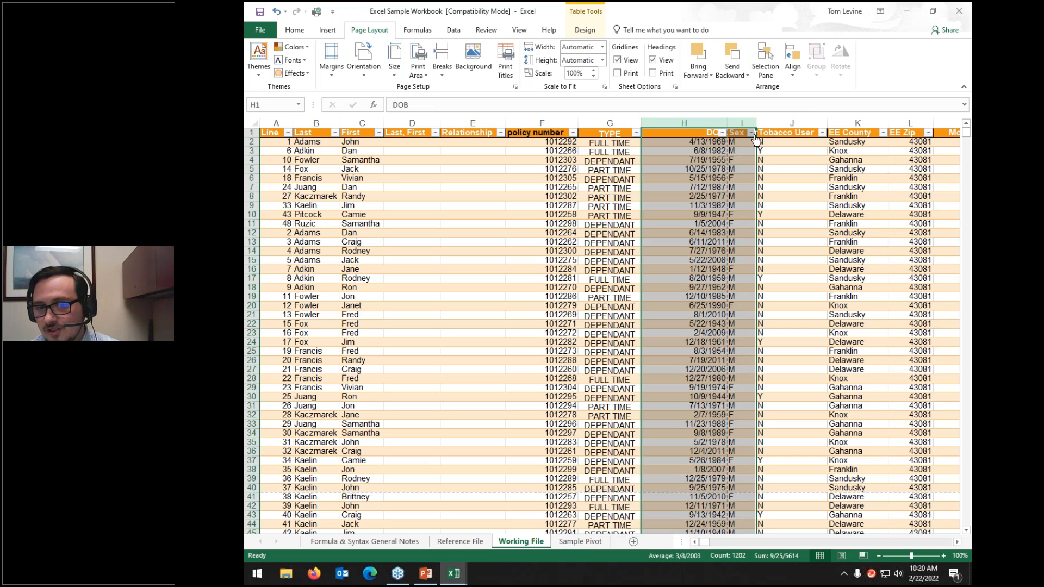
pyautogui.click(728, 151)
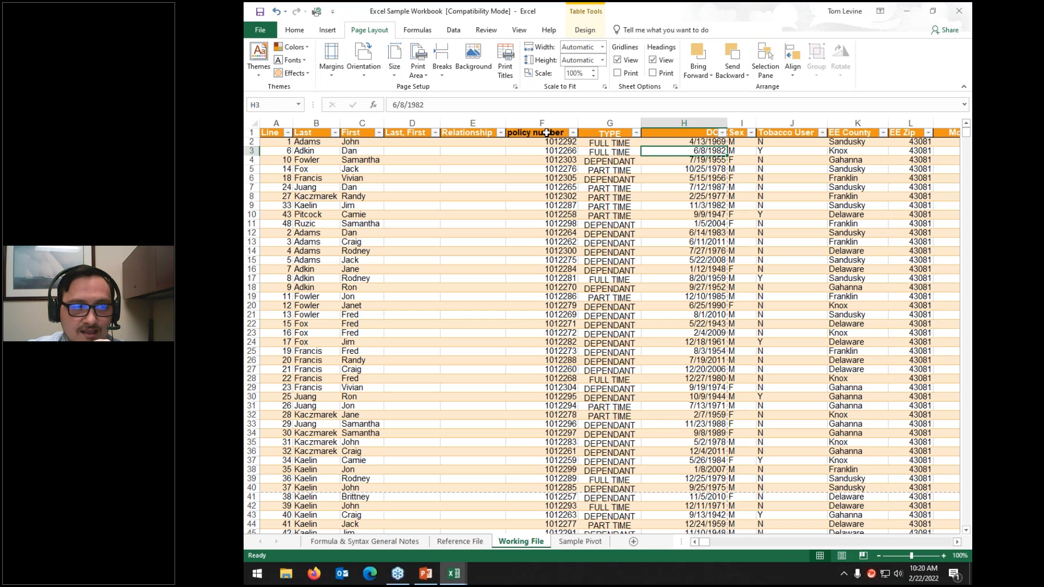
pyautogui.click(451, 123)
pyautogui.keyDown('shift'); pyautogui.click(433, 123); pyautogui.keyUp('shift')
pyautogui.moveTo(440, 120); pyautogui.dragTo(402, 120)
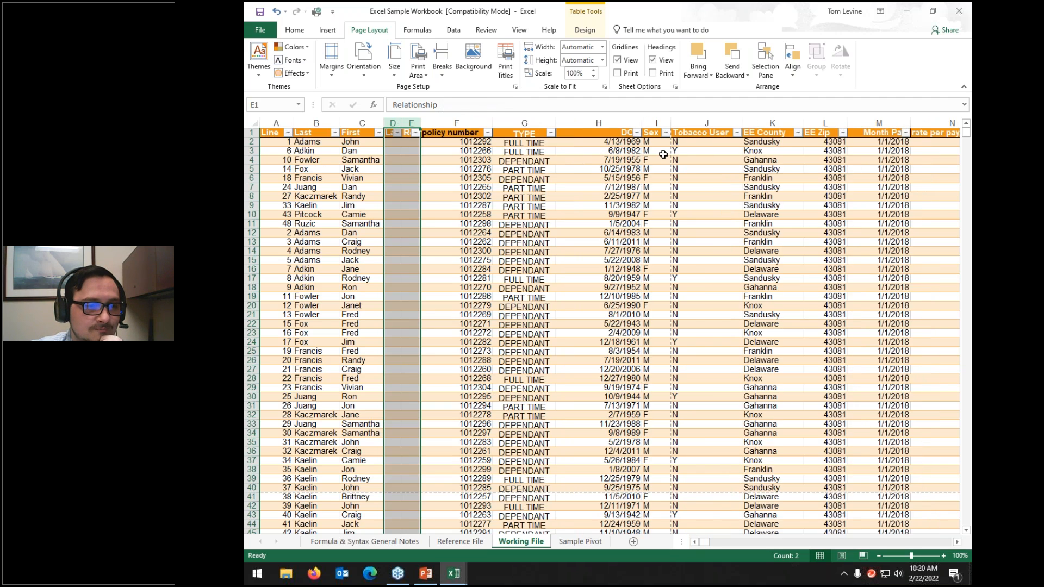
pyautogui.moveTo(642, 121); pyautogui.dragTo(673, 124)
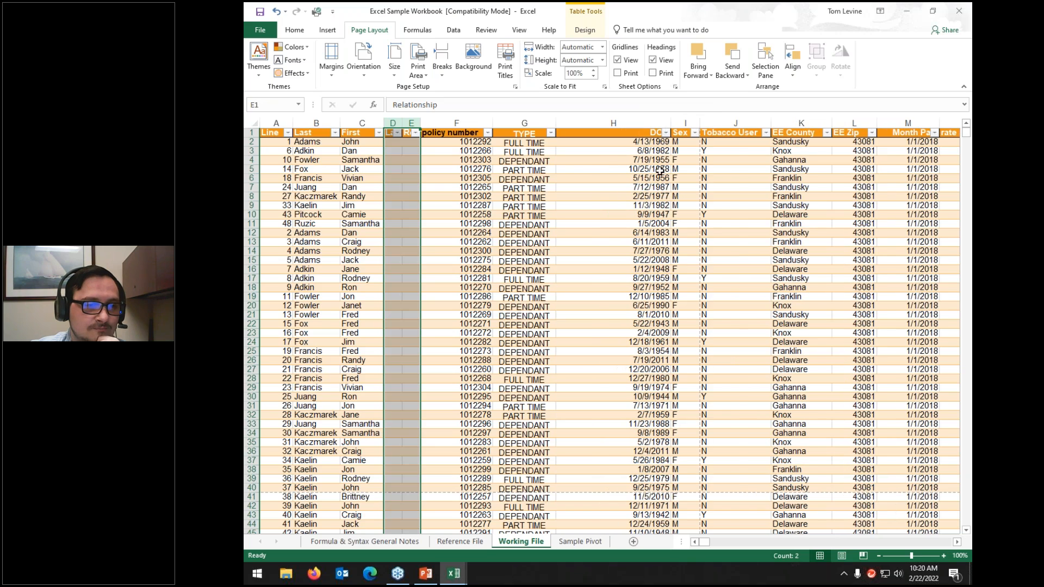
pyautogui.click(660, 170)
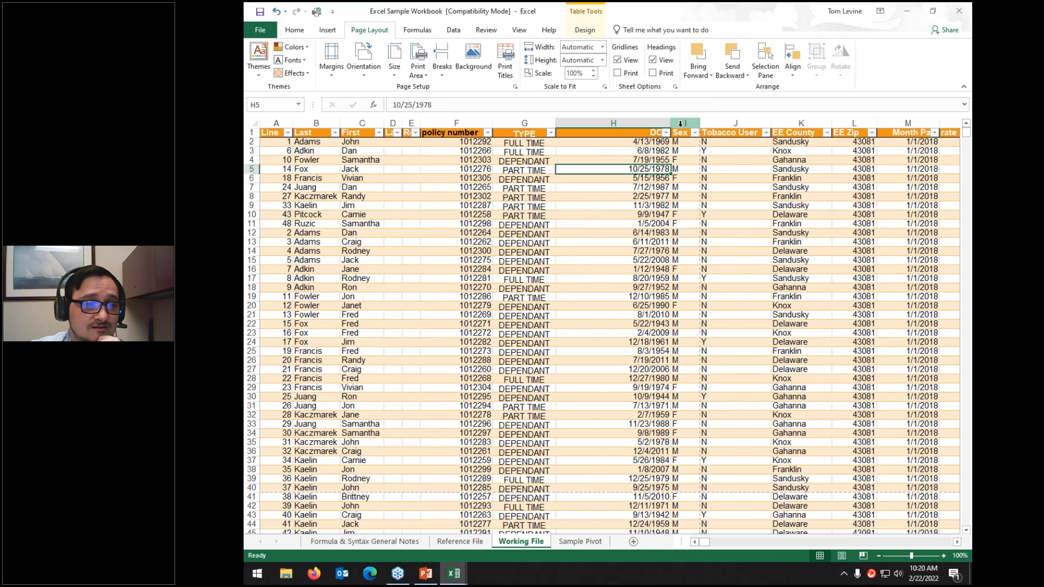
pyautogui.click(681, 123)
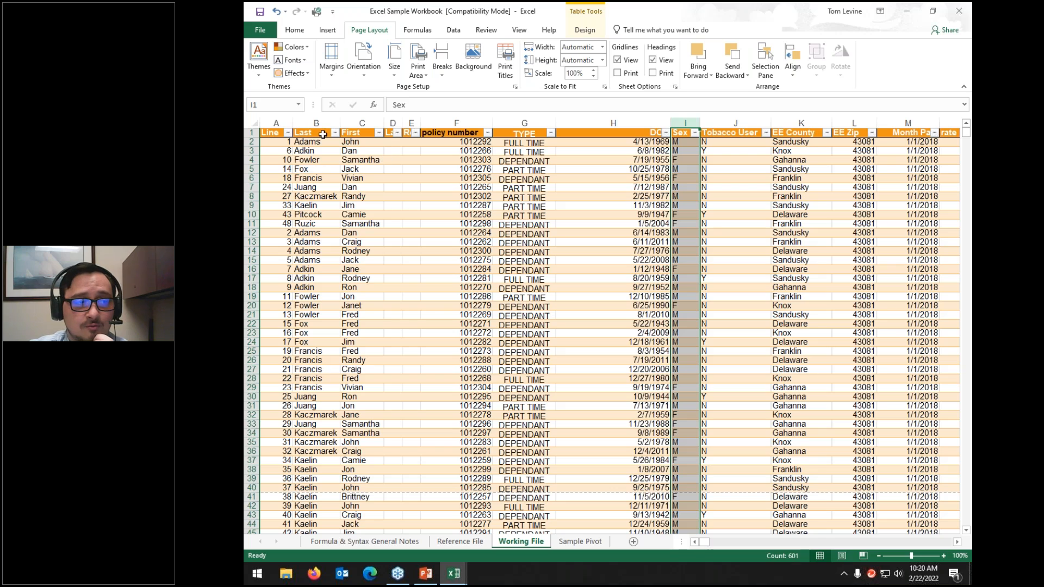
# Step: Auto-fit every column's width to its contents, then select the table block A1:G20
pyautogui.click(255, 123)
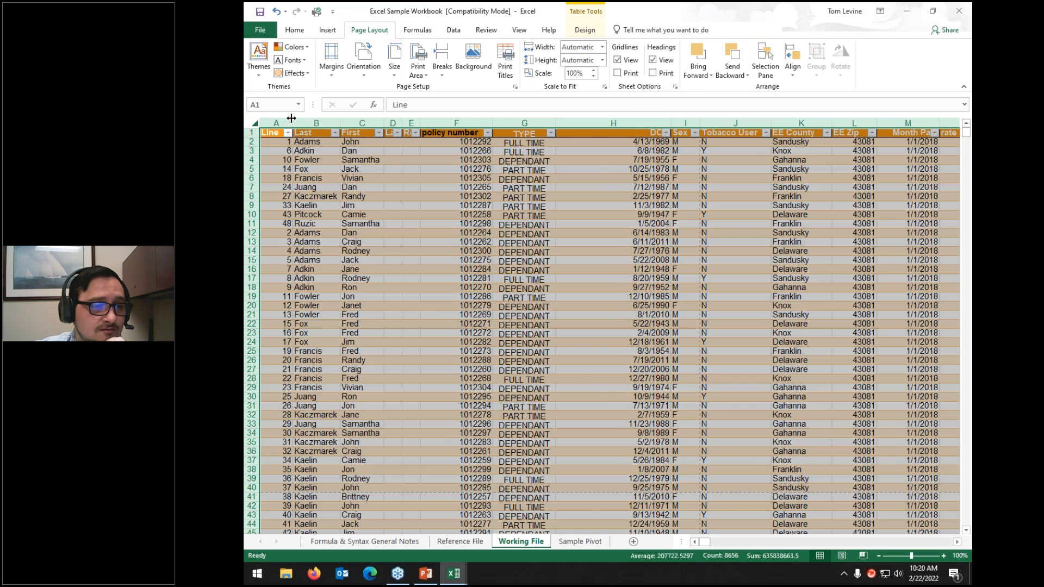
pyautogui.doubleClick(292, 118)
pyautogui.click(686, 152)
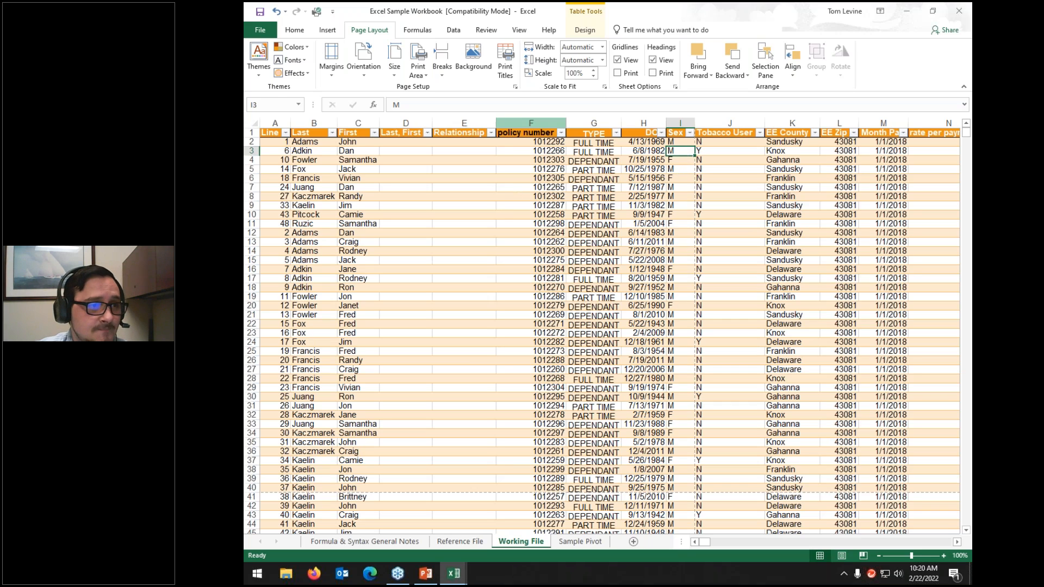
pyautogui.moveTo(268, 133); pyautogui.dragTo(593, 305)
pyautogui.click(516, 52)
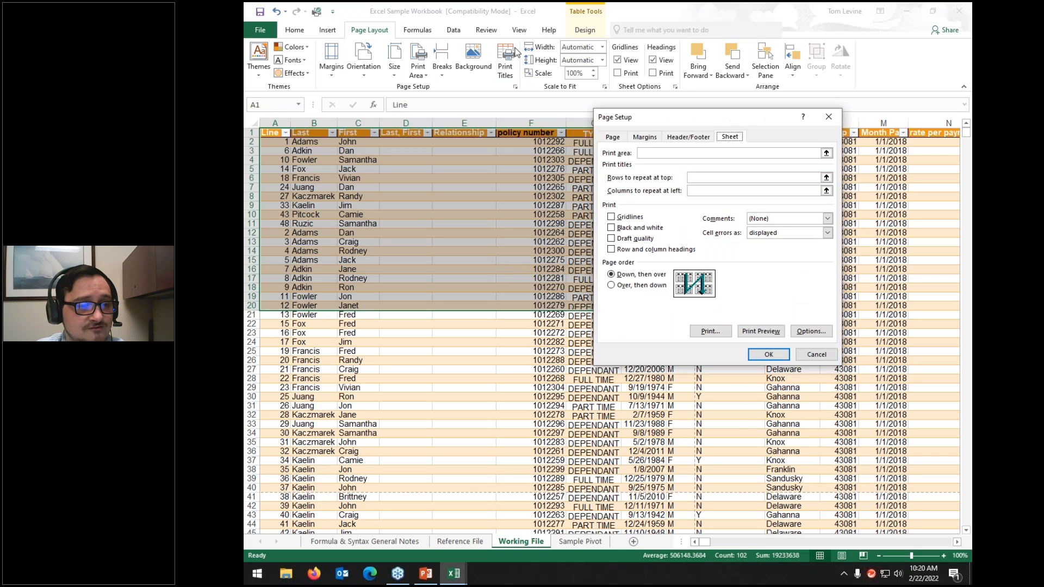
# Step: Set the print area to A1:G20 and check the printout in Print Preview
pyautogui.click(729, 153)
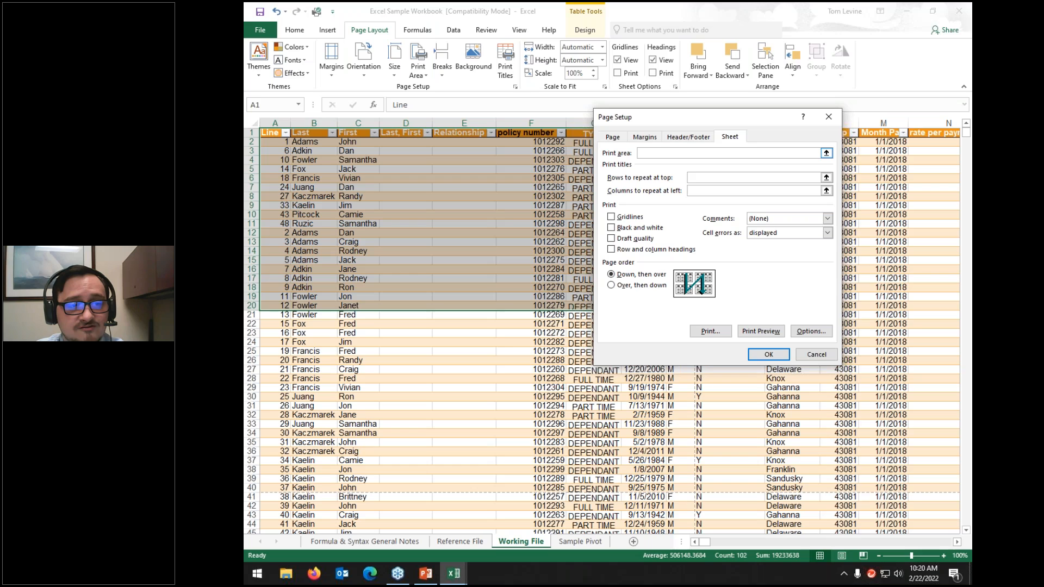
pyautogui.moveTo(270, 133); pyautogui.dragTo(586, 302)
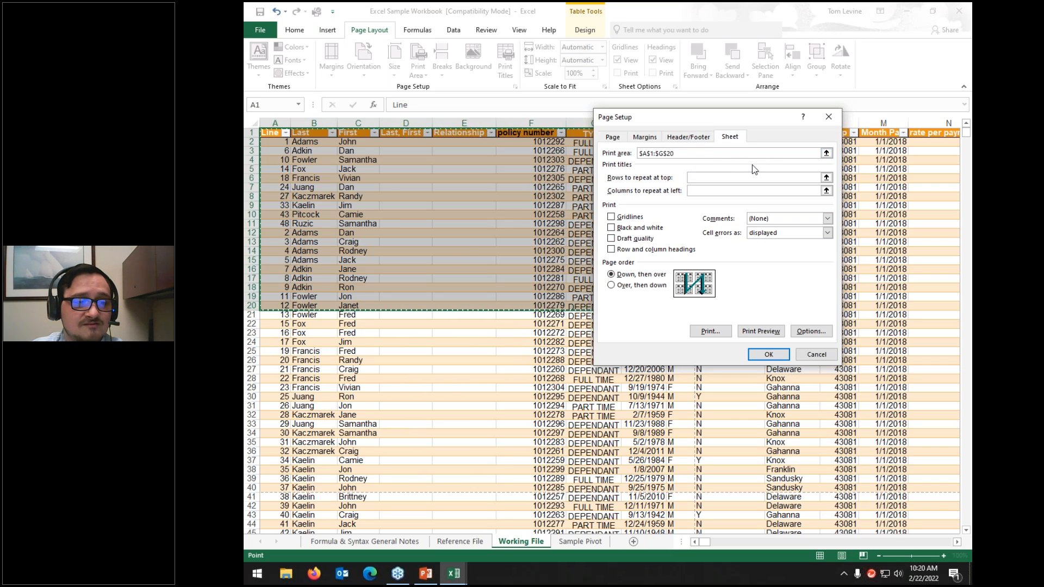
pyautogui.click(709, 332)
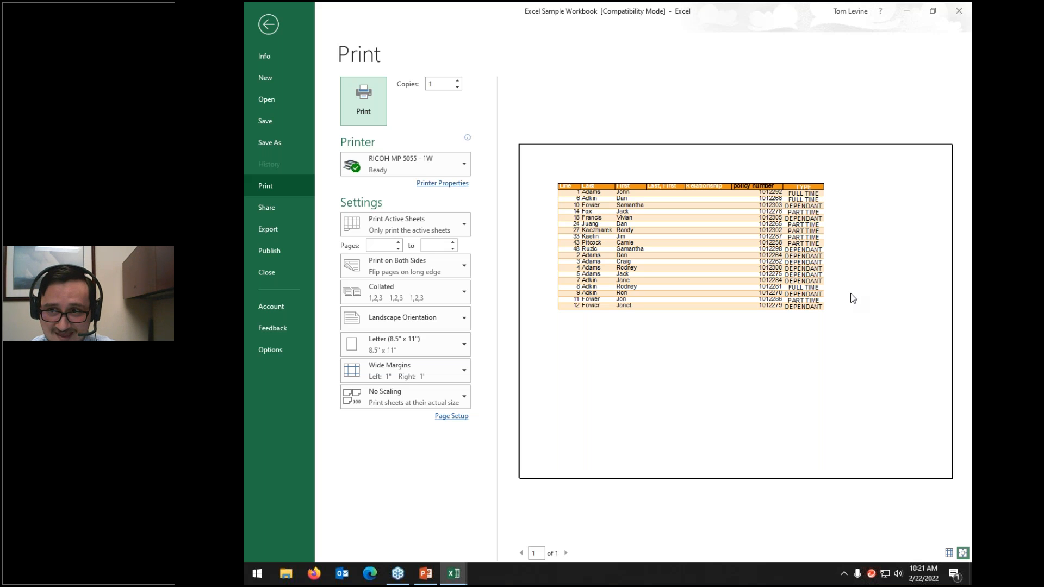
pyautogui.click(267, 25)
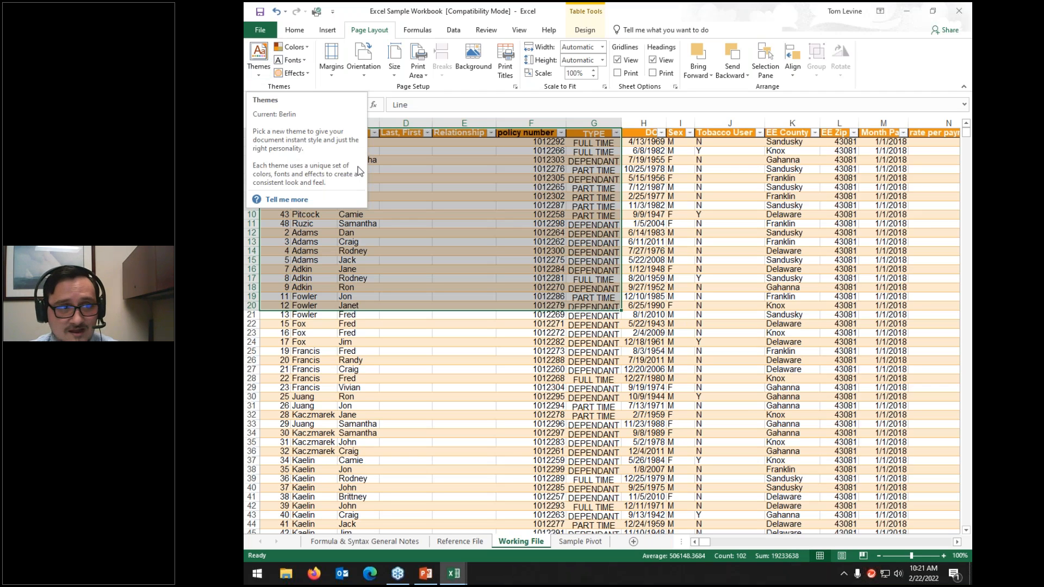
pyautogui.click(647, 160)
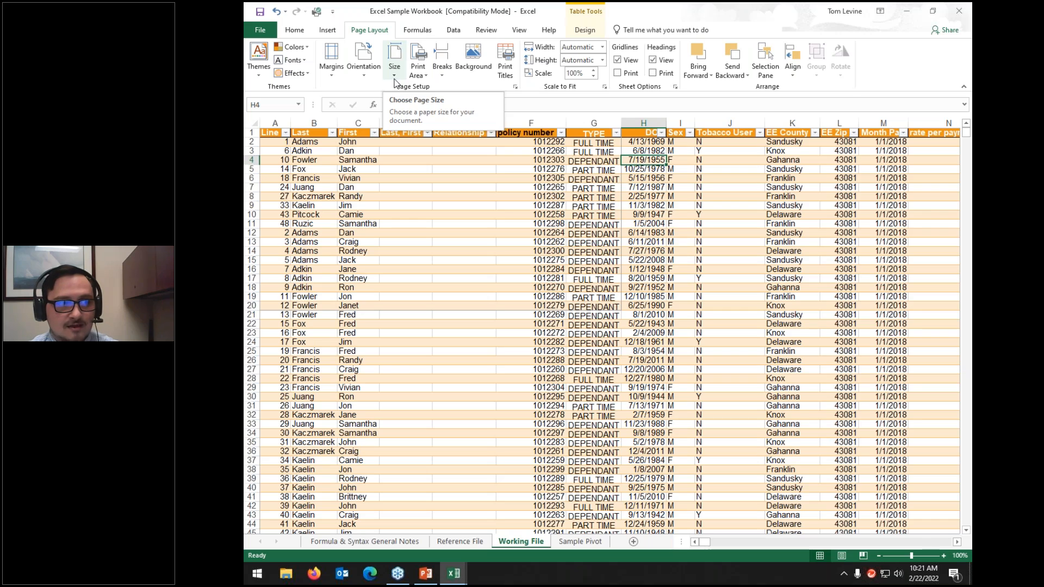
pyautogui.click(473, 53)
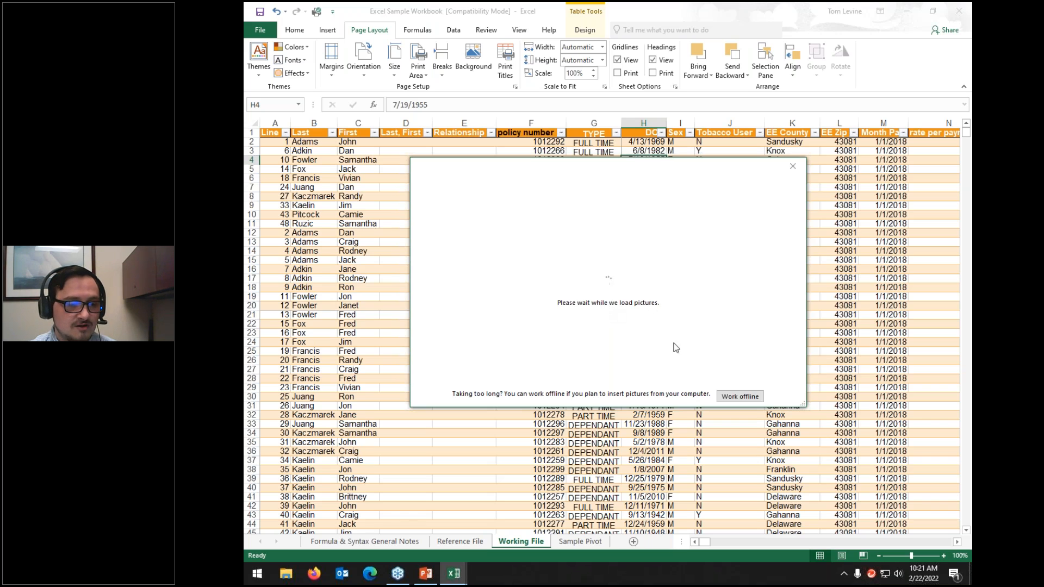
pyautogui.click(740, 396)
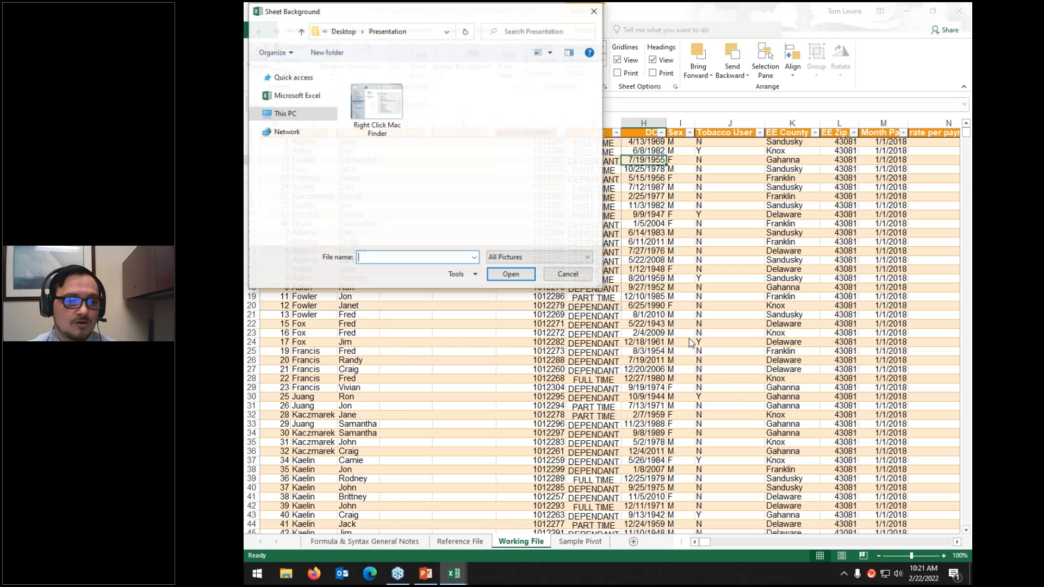
pyautogui.click(377, 103)
pyautogui.click(505, 277)
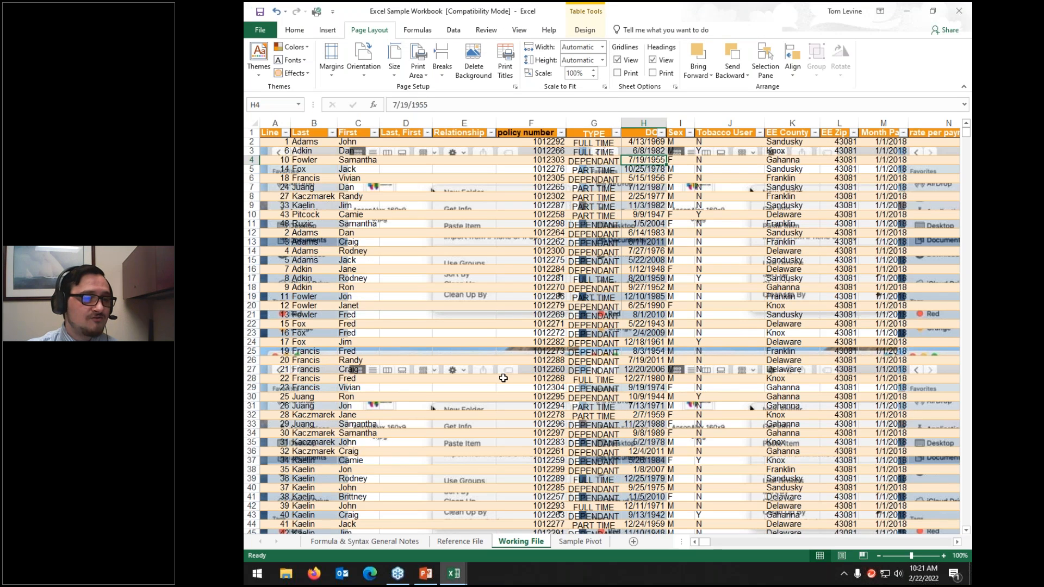
pyautogui.scroll(-3, 512, 376)
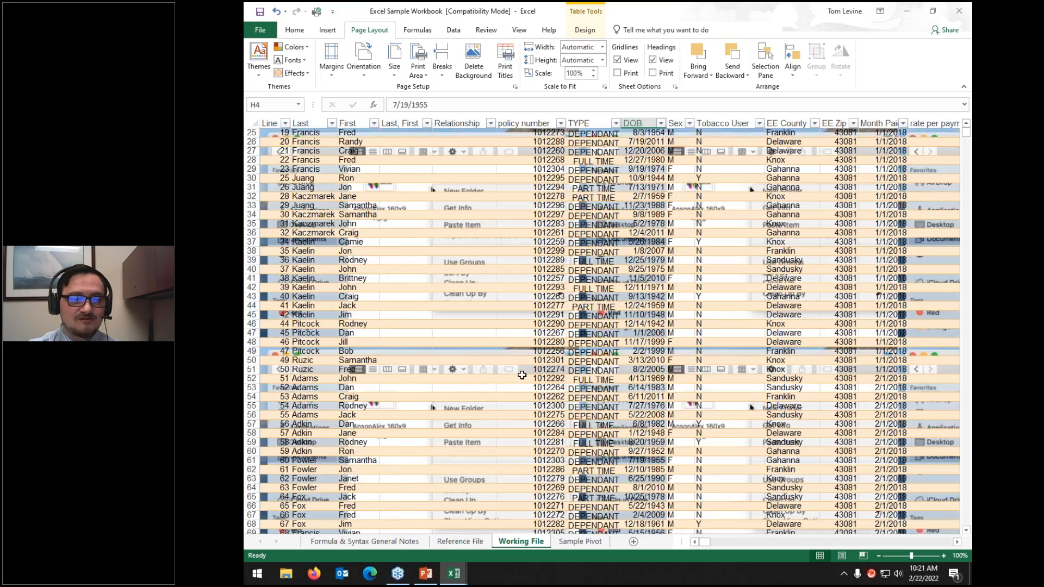
pyautogui.scroll(3, 522, 376)
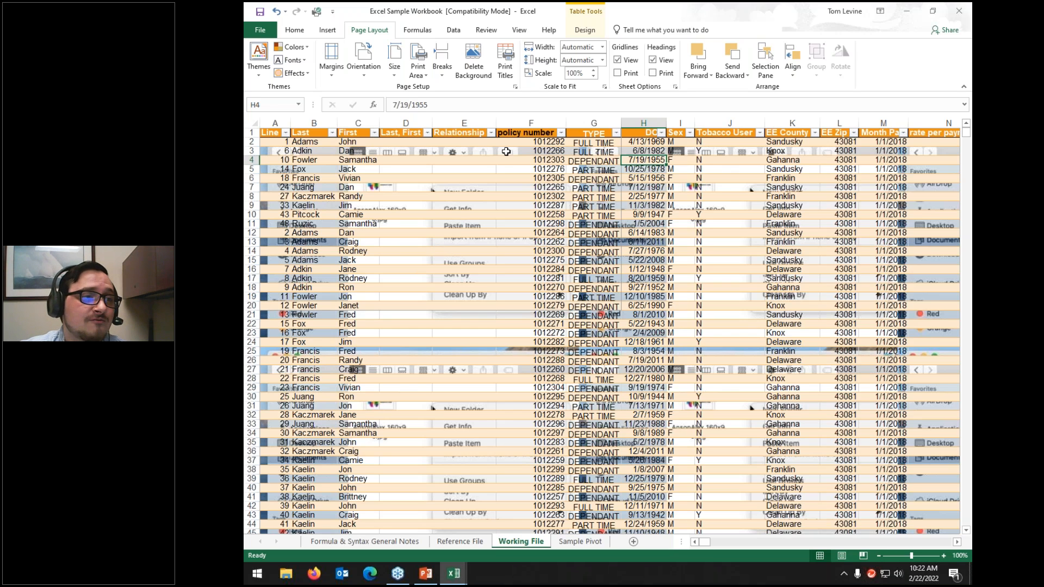
pyautogui.click(489, 66)
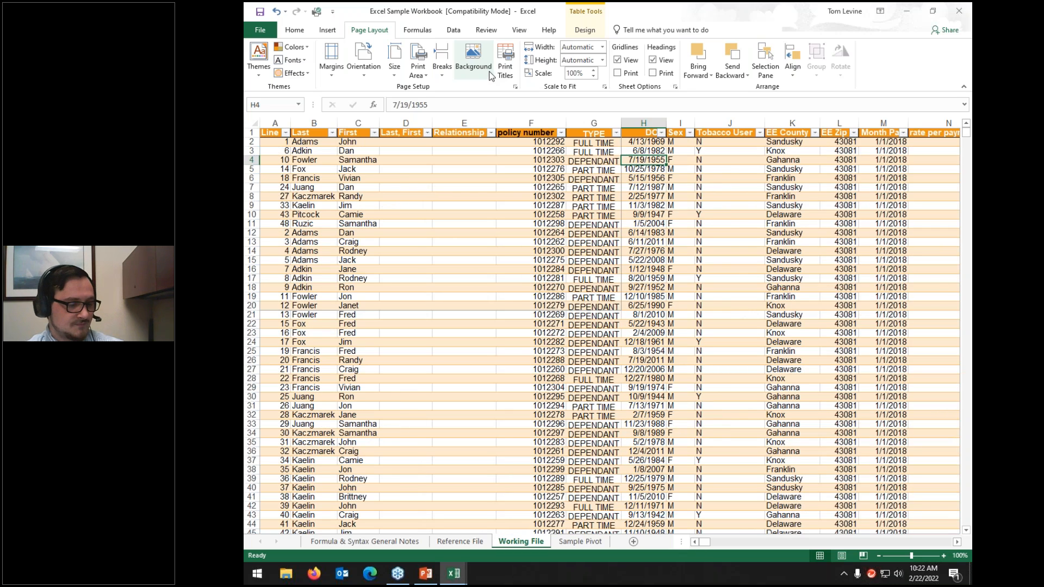
# Step: Undo the DOB widening, the column D and E narrowing and the other formatting changes with four Ctrl+Z
pyautogui.click(258, 76)
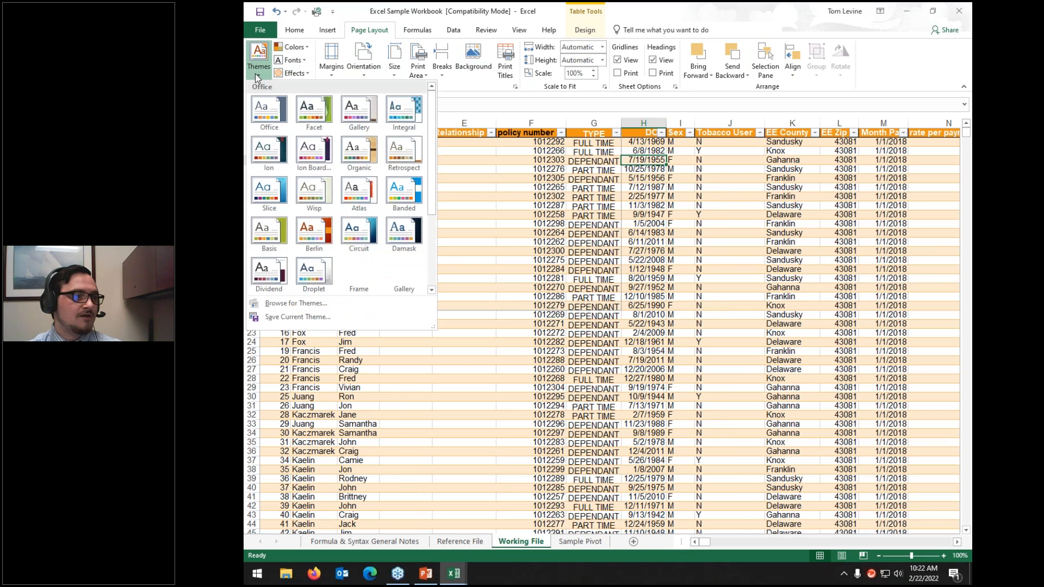
pyautogui.click(516, 298)
pyautogui.hotkey('ctrl', 'z')
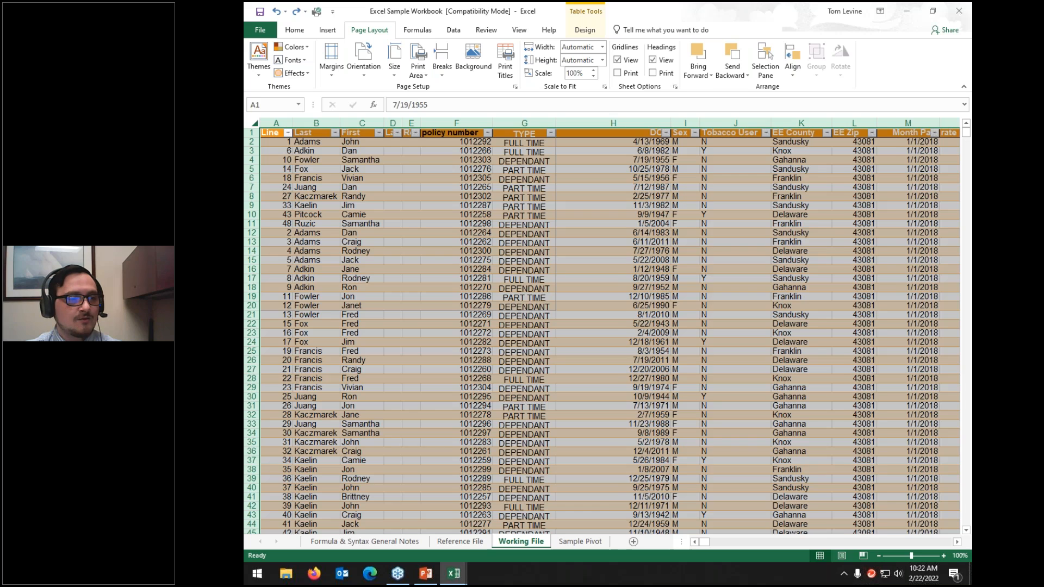
pyautogui.hotkey('ctrl', 'z')
pyautogui.hotkey('ctrl', 'z')
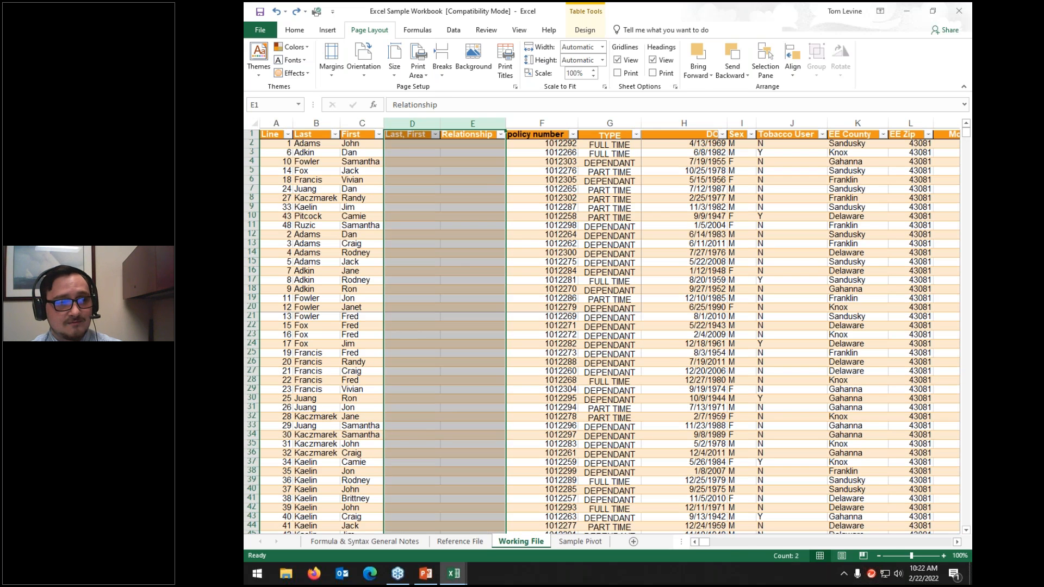
pyautogui.hotkey('ctrl', 'z')
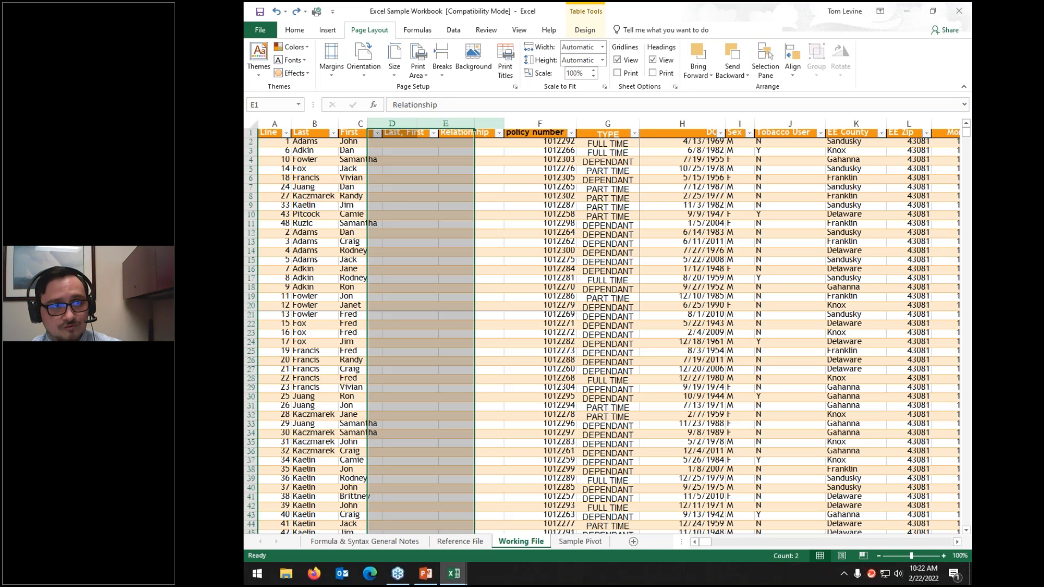
pyautogui.hotkey('ctrl', 'z')
pyautogui.hotkey('ctrl', 'z')
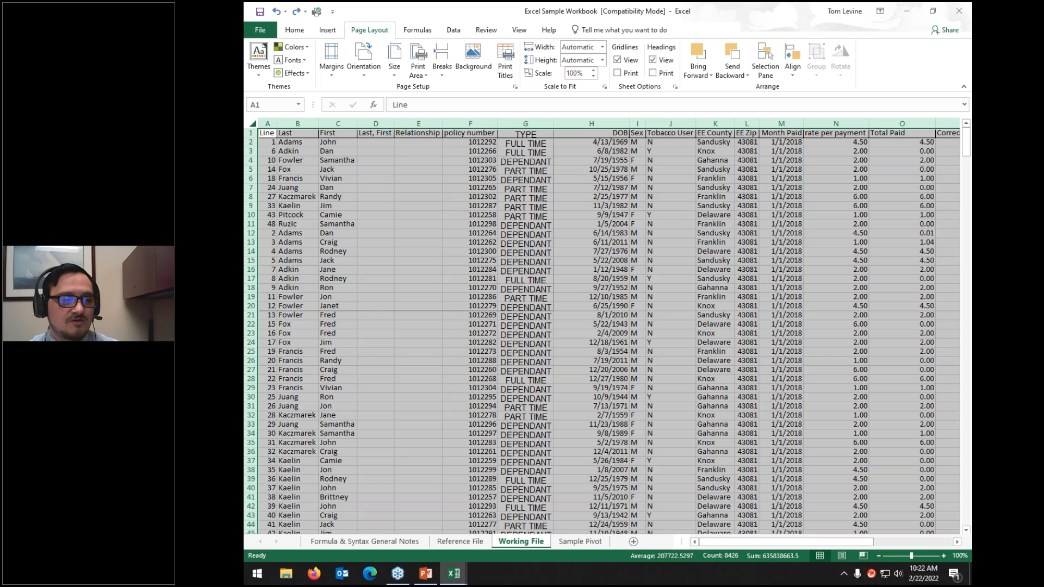
pyautogui.click(442, 196)
pyautogui.click(410, 33)
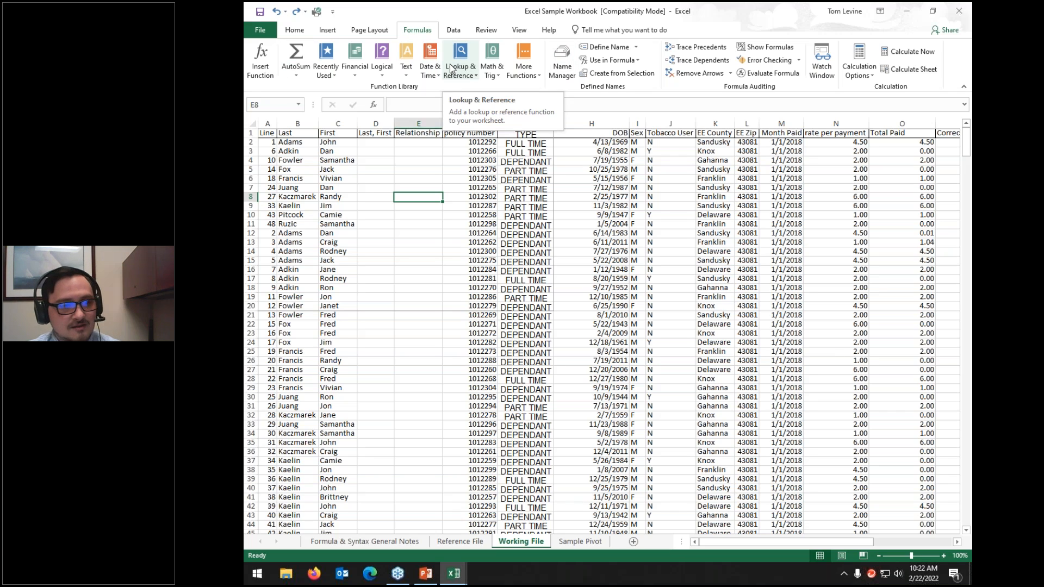
# Step: Glance at the Formula & Syntax General Notes sheet, then return to the Working File sheet
pyautogui.click(372, 544)
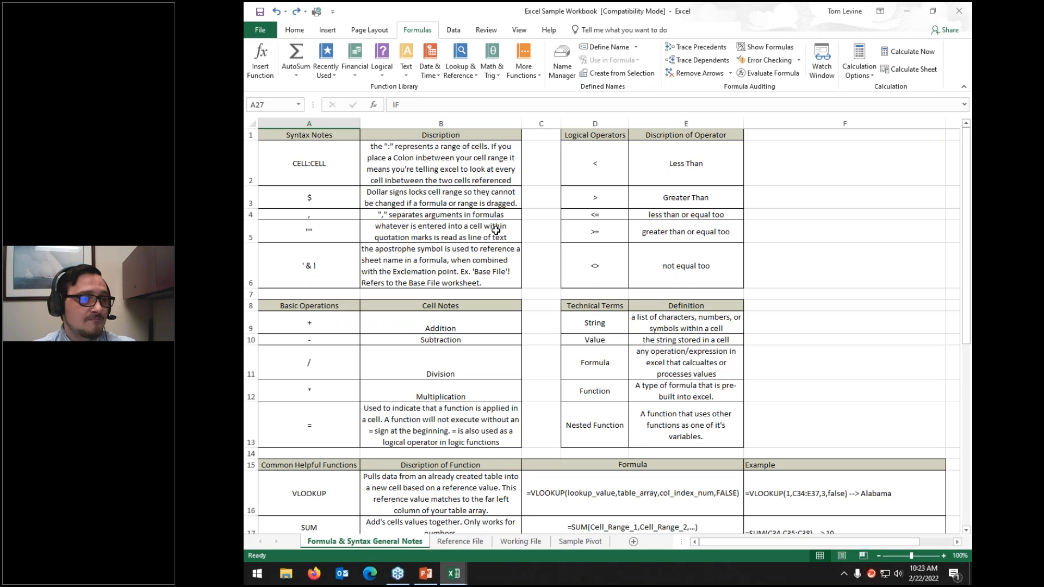
pyautogui.click(266, 161)
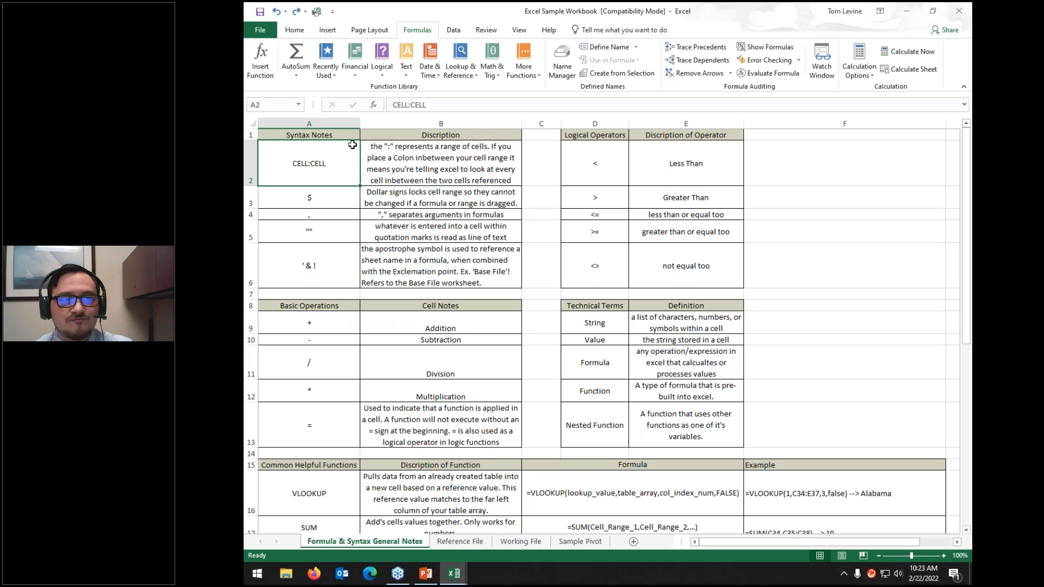
pyautogui.click(455, 32)
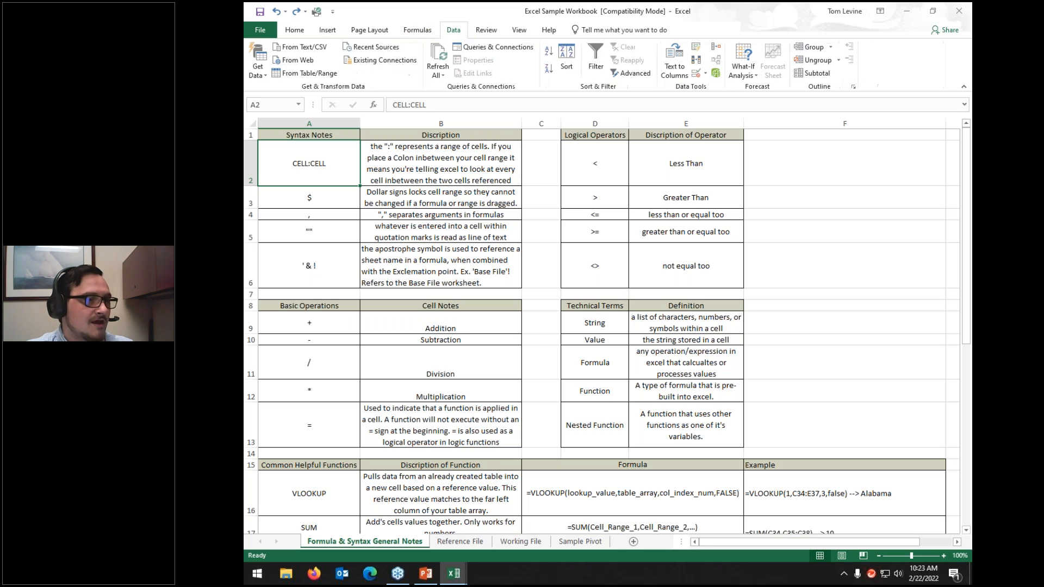
pyautogui.click(520, 541)
pyautogui.moveTo(781, 543); pyautogui.dragTo(859, 543)
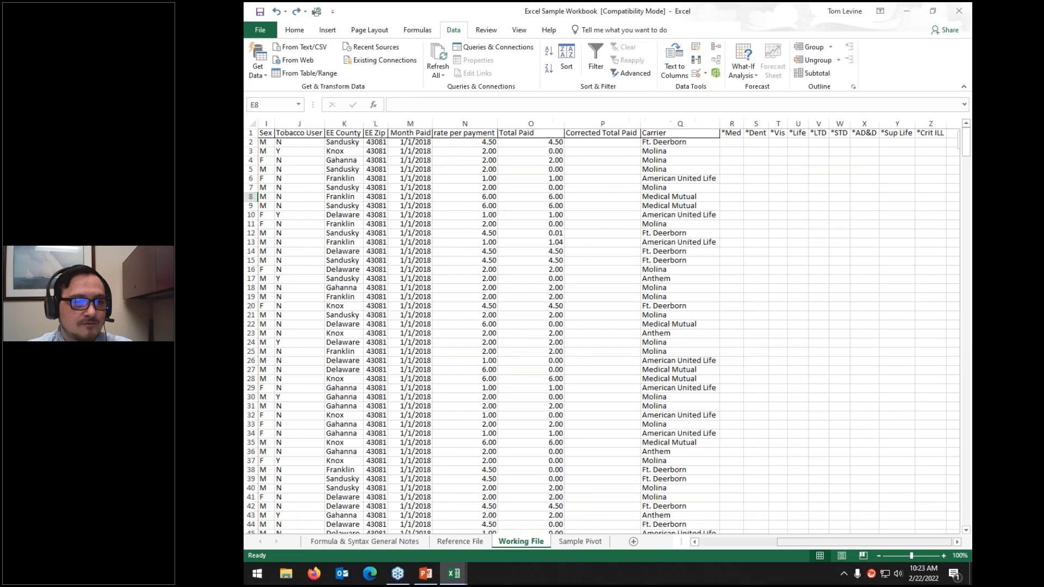
pyautogui.click(628, 140)
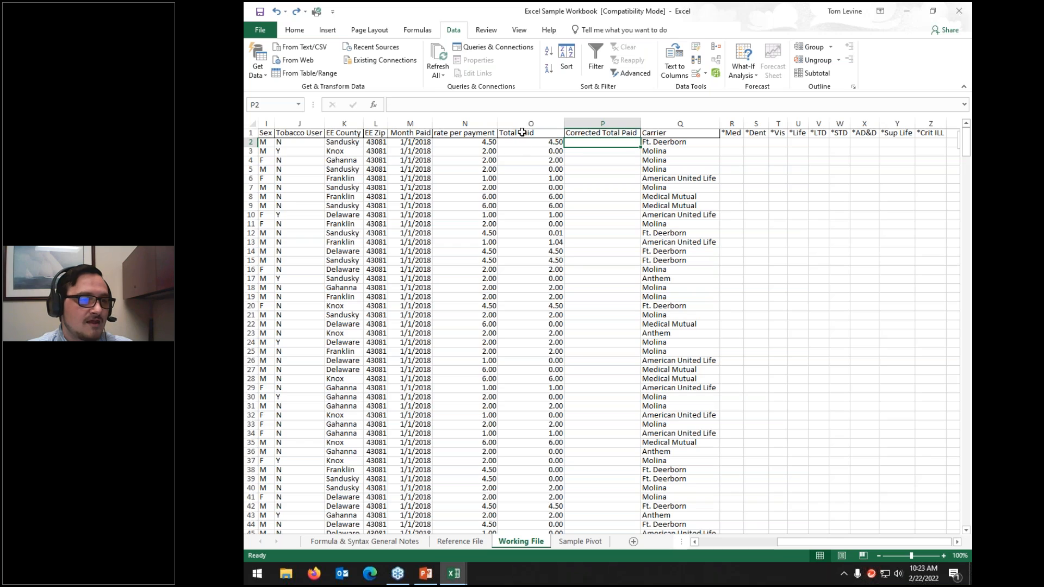
pyautogui.click(417, 30)
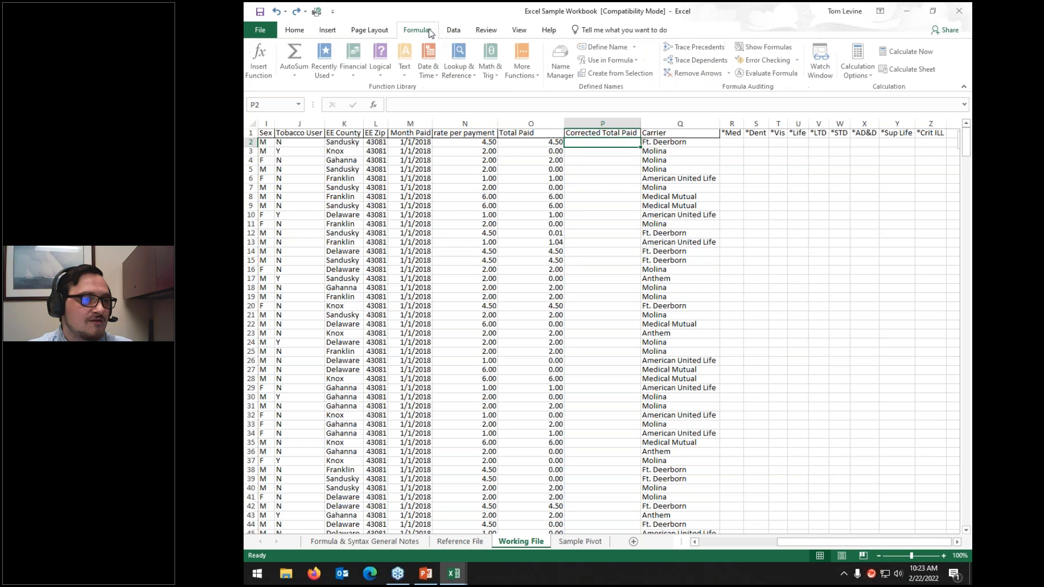
pyautogui.click(306, 52)
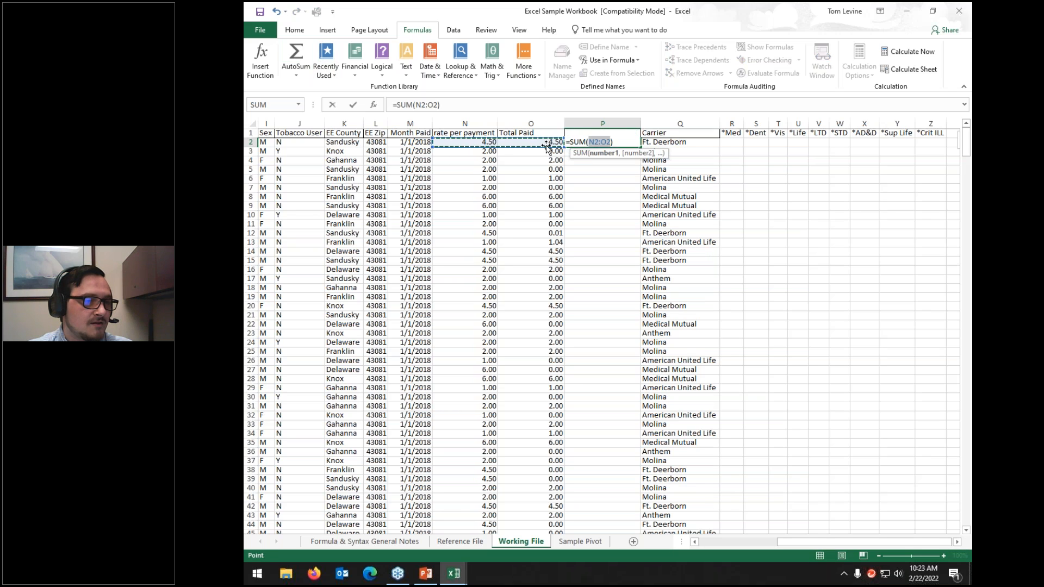
pyautogui.click(412, 152)
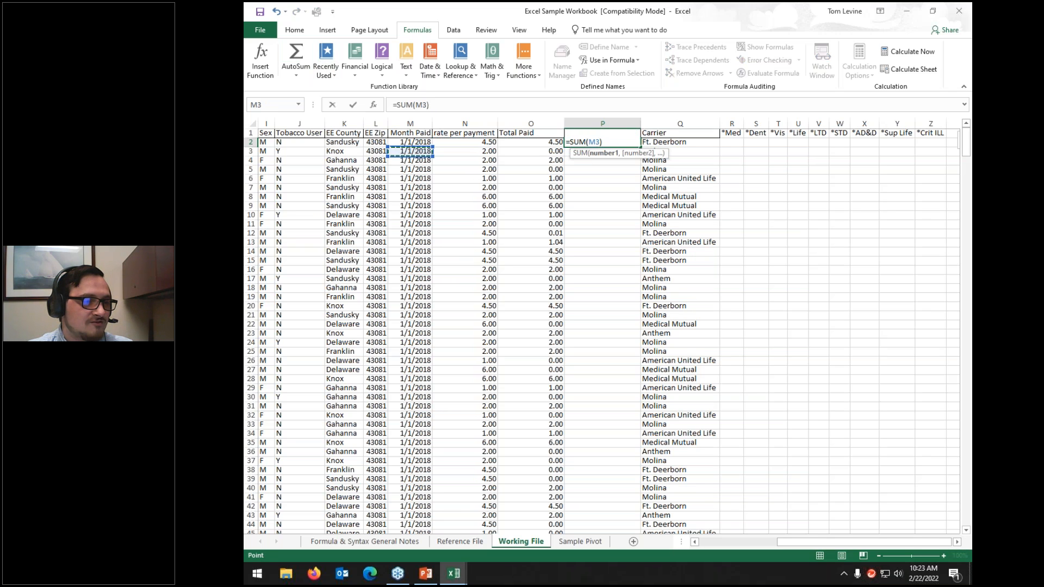
pyautogui.moveTo(483, 142); pyautogui.dragTo(533, 521)
pyautogui.scroll(9, 529, 414)
pyautogui.scroll(20, 530, 415)
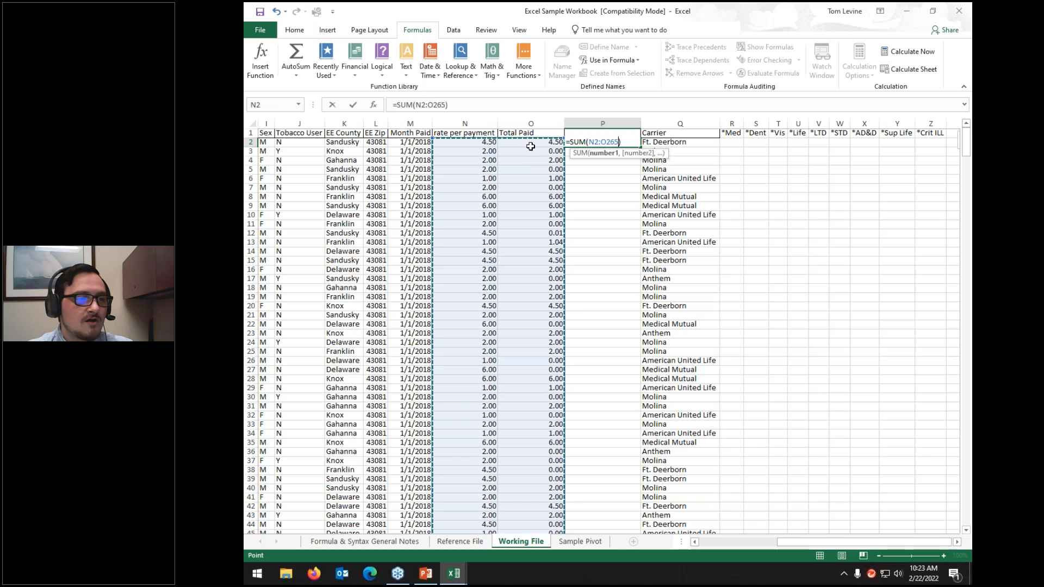
pyautogui.click(530, 124)
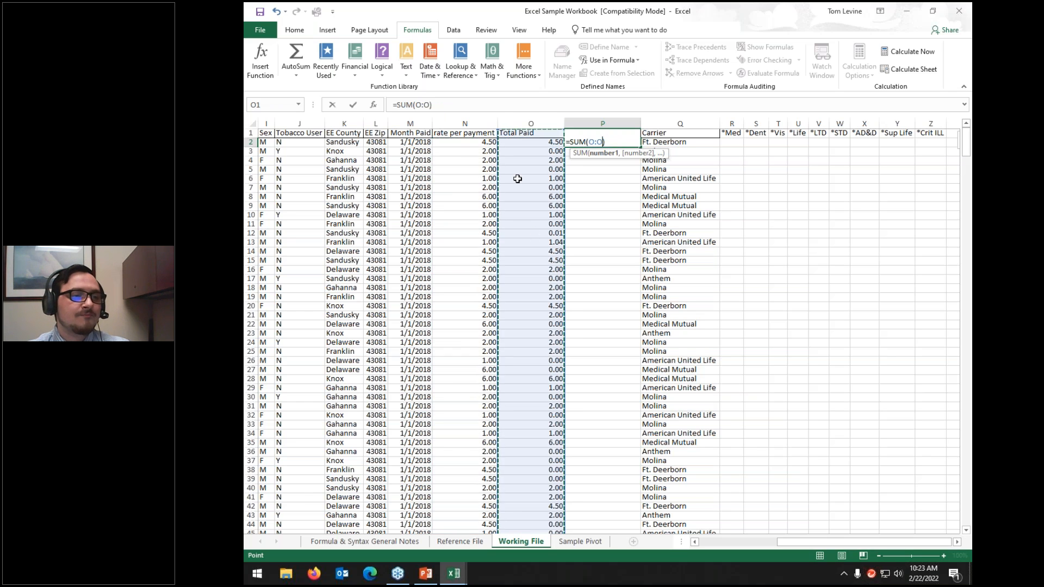
pyautogui.press('Return')
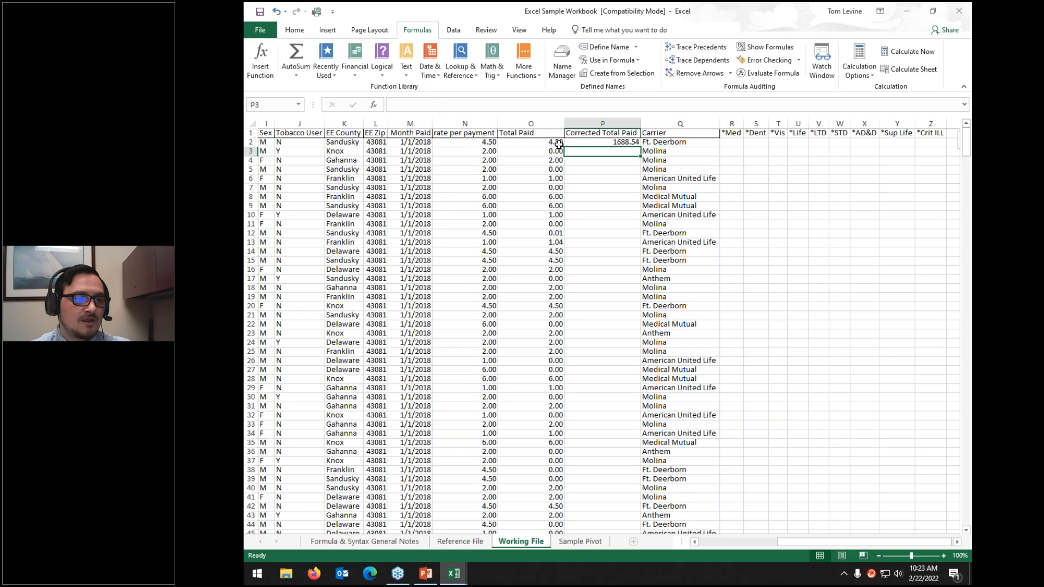
pyautogui.click(591, 141)
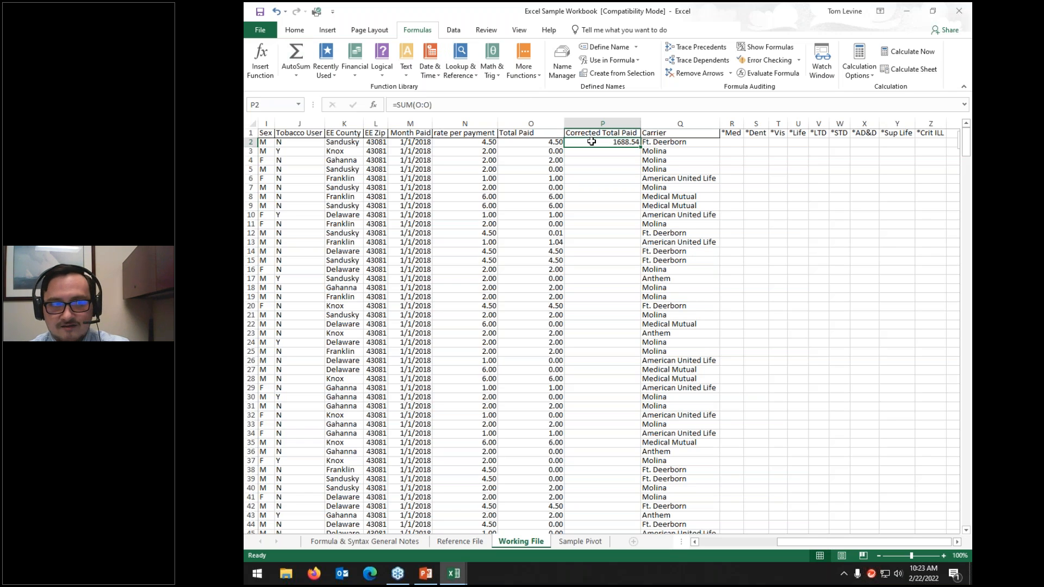
pyautogui.press('Delete')
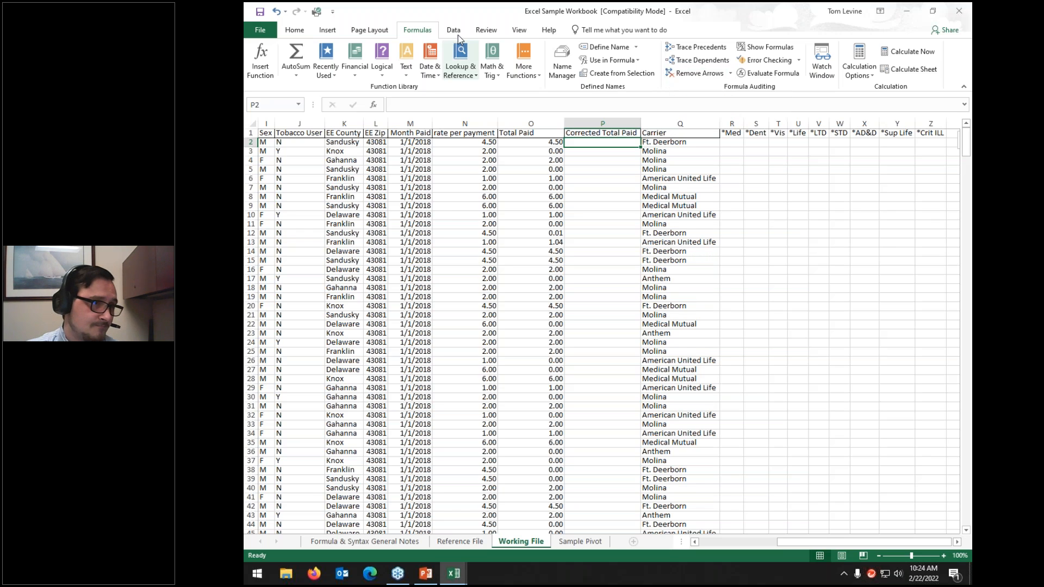
# Step: Select the whole Working File data range with Ctrl+A from a cell inside the table
pyautogui.click(454, 30)
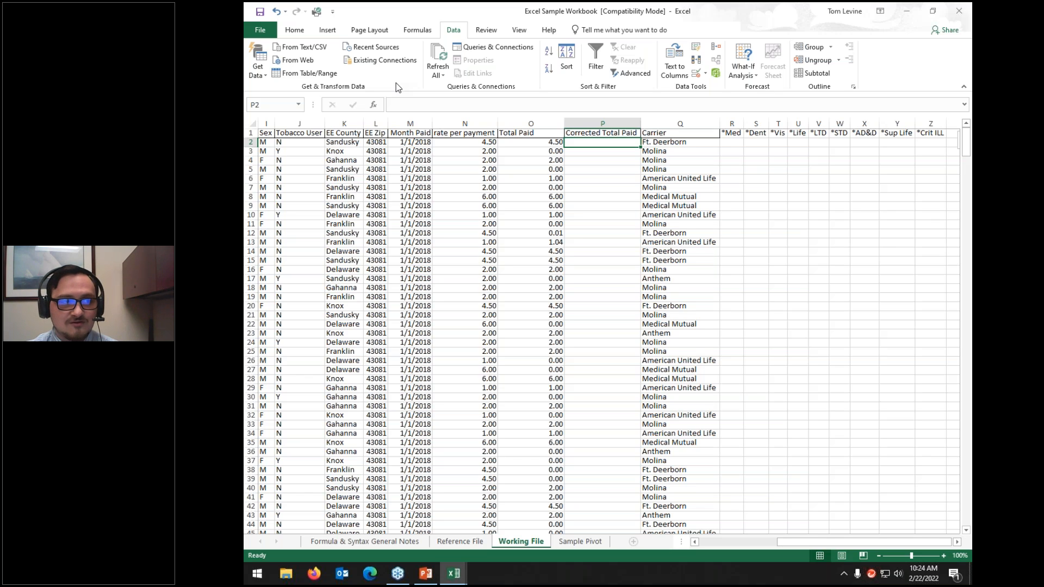
pyautogui.click(558, 213)
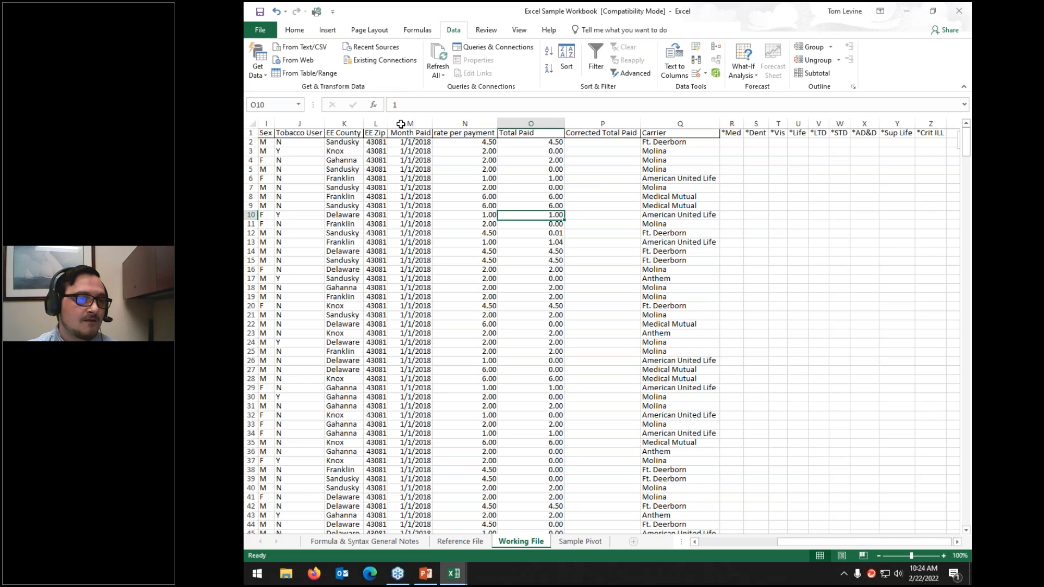
pyautogui.hotkey('ctrl', 'a')
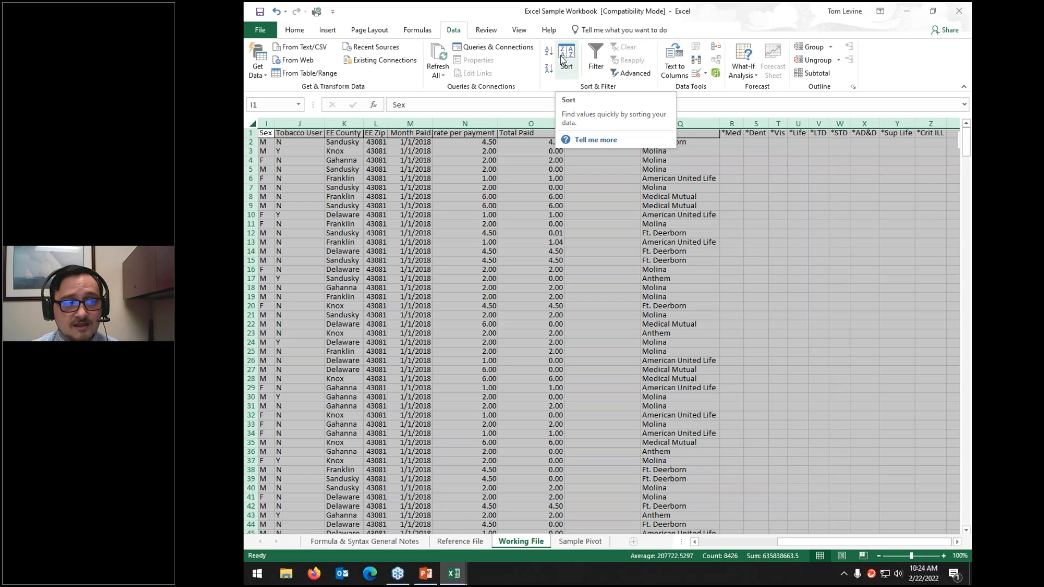
# Step: Sort the table on the EE Zip column, smallest to largest
pyautogui.click(563, 59)
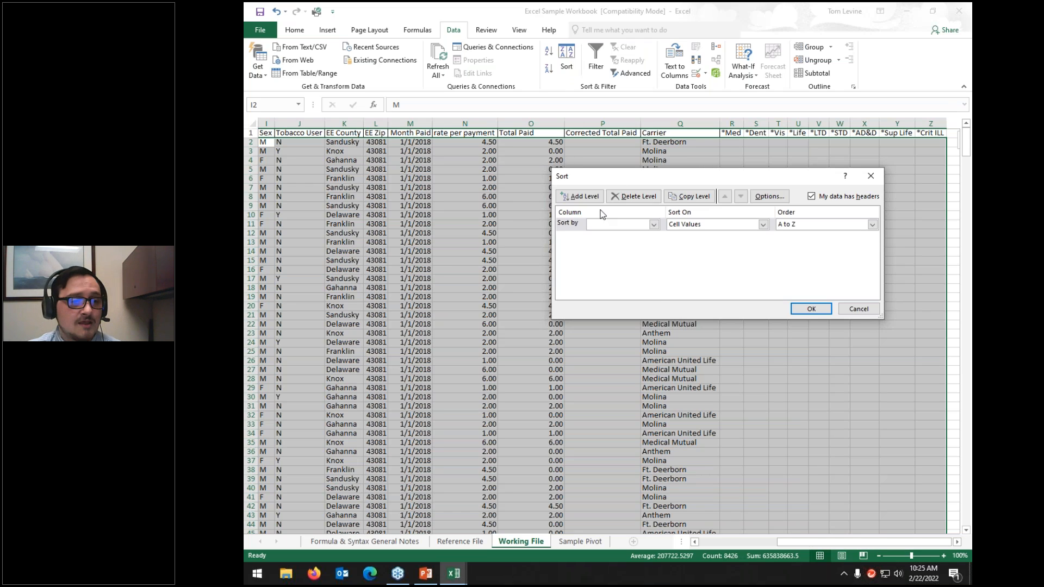
pyautogui.click(601, 225)
pyautogui.scroll(-3, 620, 251)
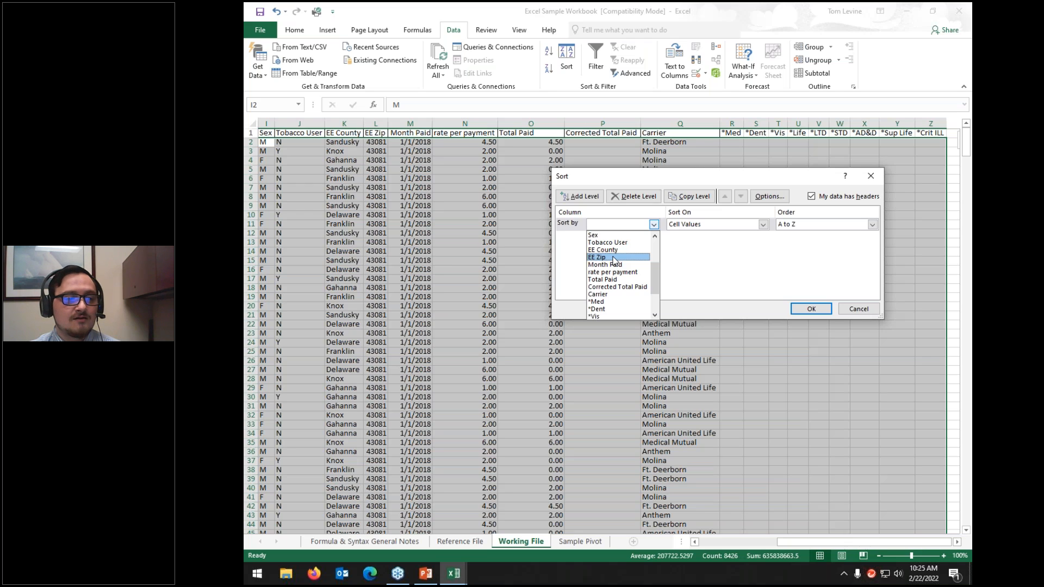
pyautogui.click(654, 223)
pyautogui.click(654, 224)
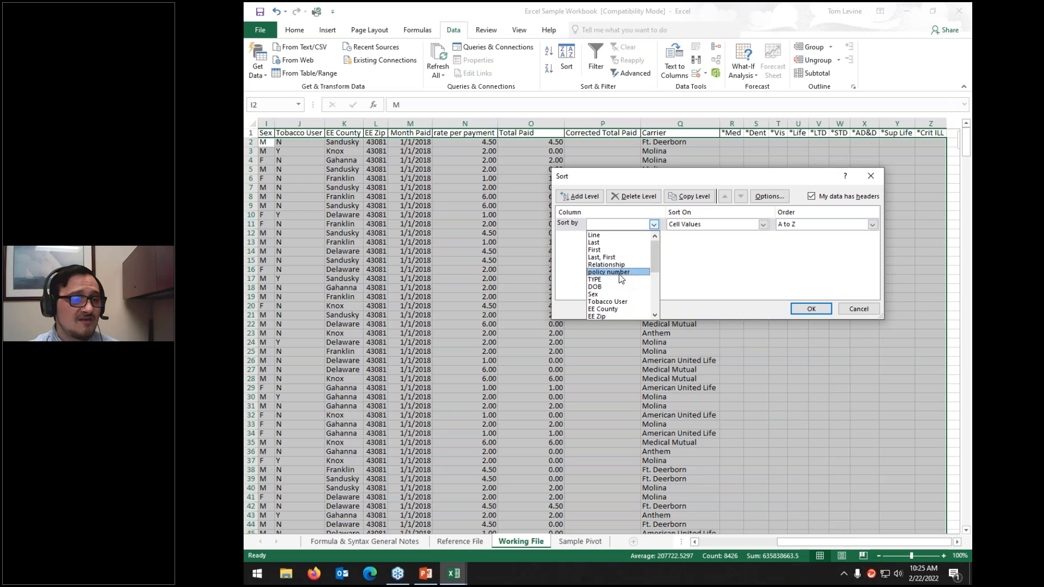
pyautogui.scroll(-3, 609, 271)
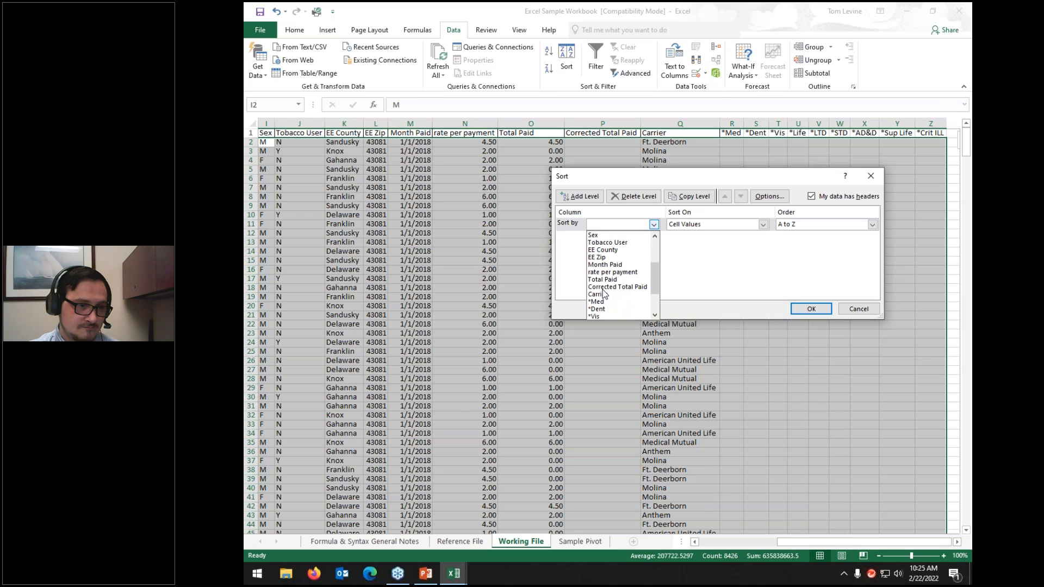
pyautogui.click(608, 261)
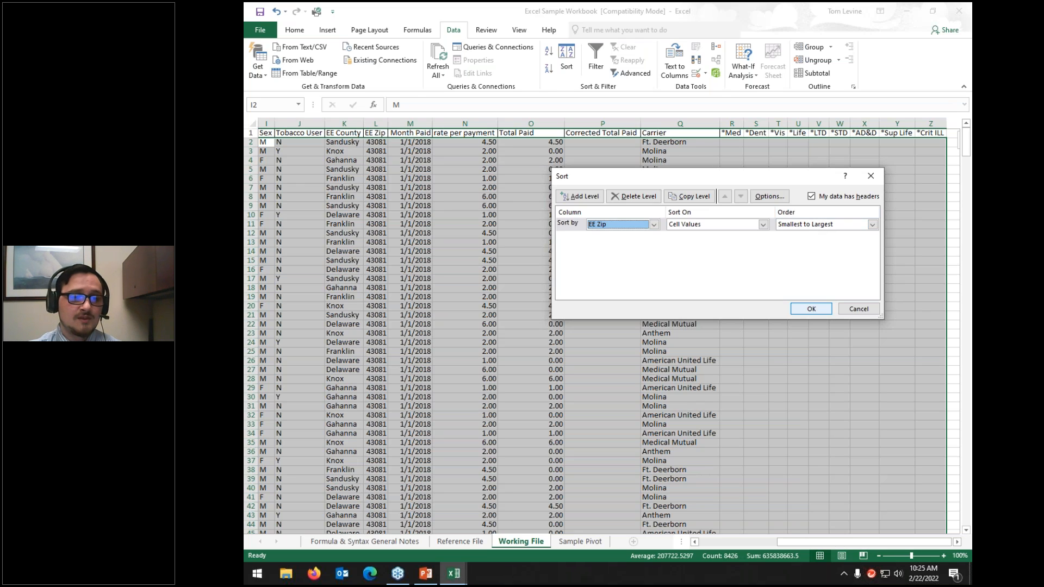
pyautogui.press('Return')
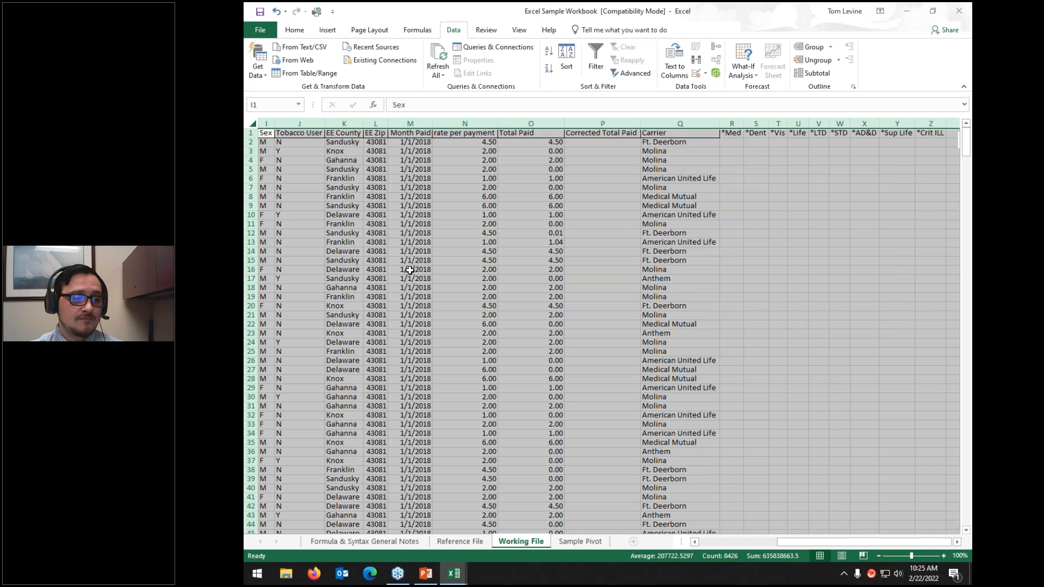
# Step: Review the EE Zip column and enter 8516854 in cell L9
pyautogui.scroll(-20, 379, 256)
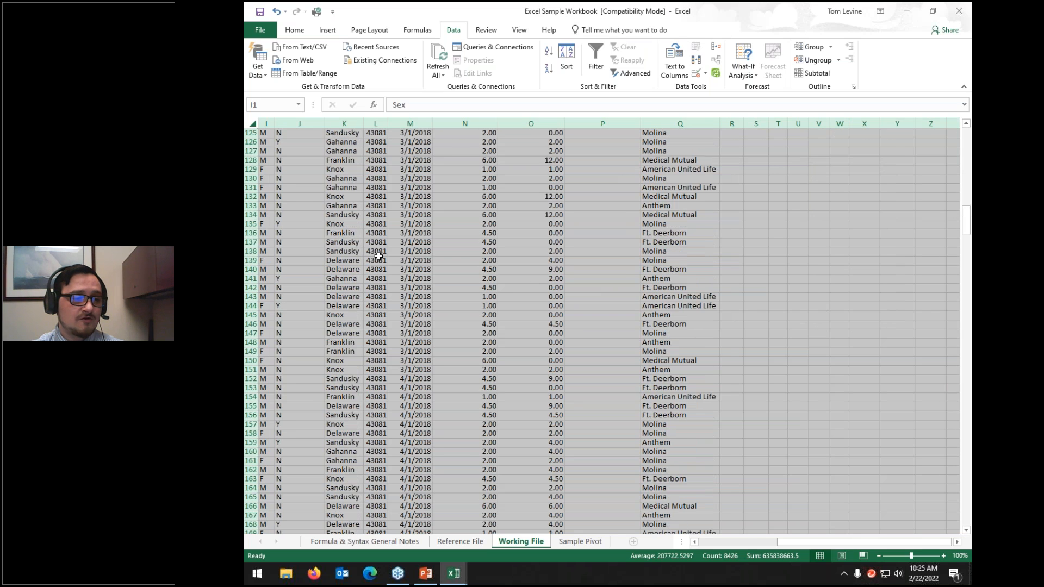
pyautogui.scroll(-20, 378, 255)
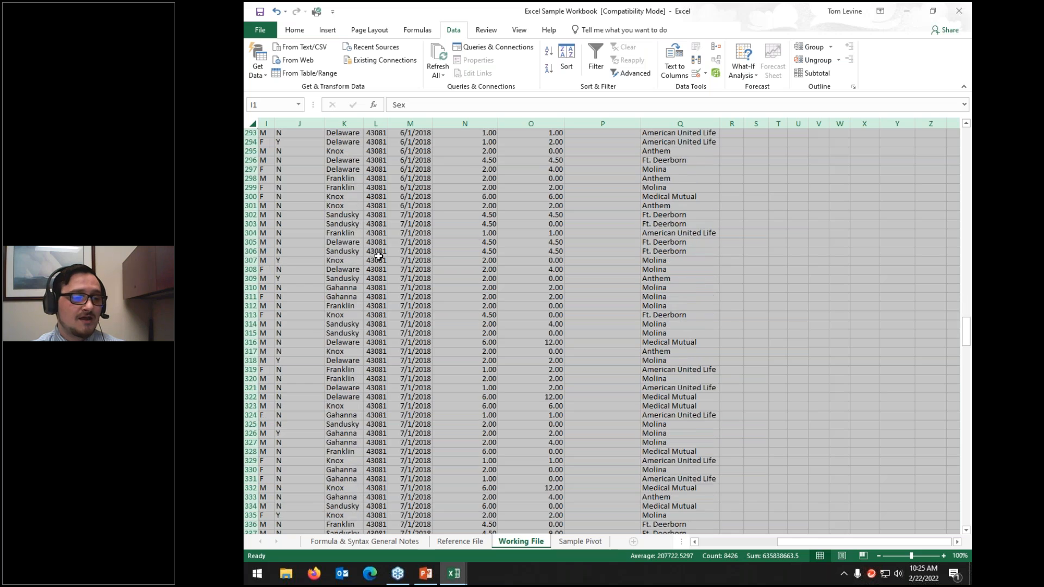
pyautogui.scroll(-1, 378, 256)
pyautogui.click(379, 256)
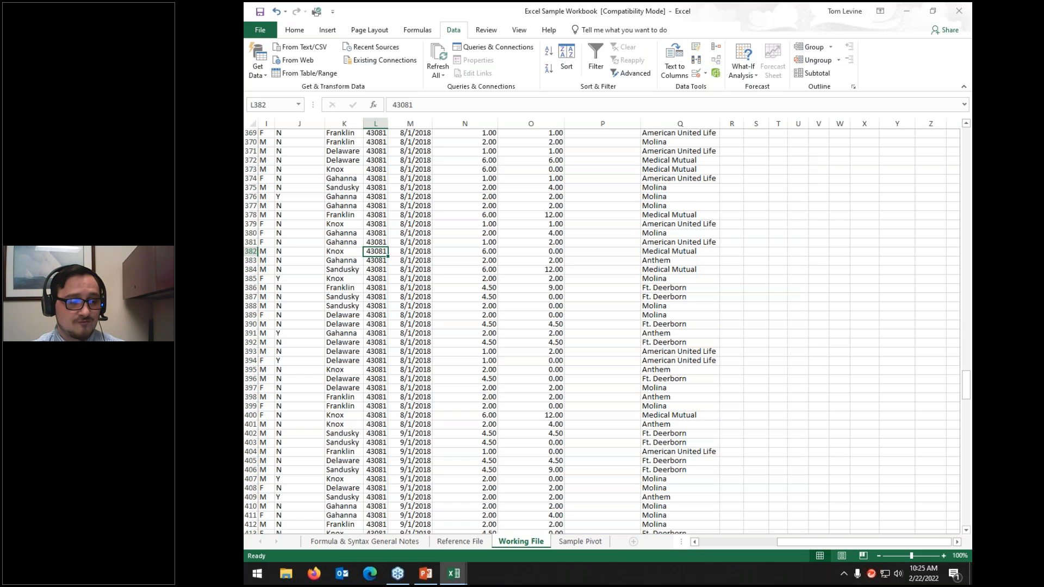
pyautogui.hotkey('ctrl', 'shift', 'Down')
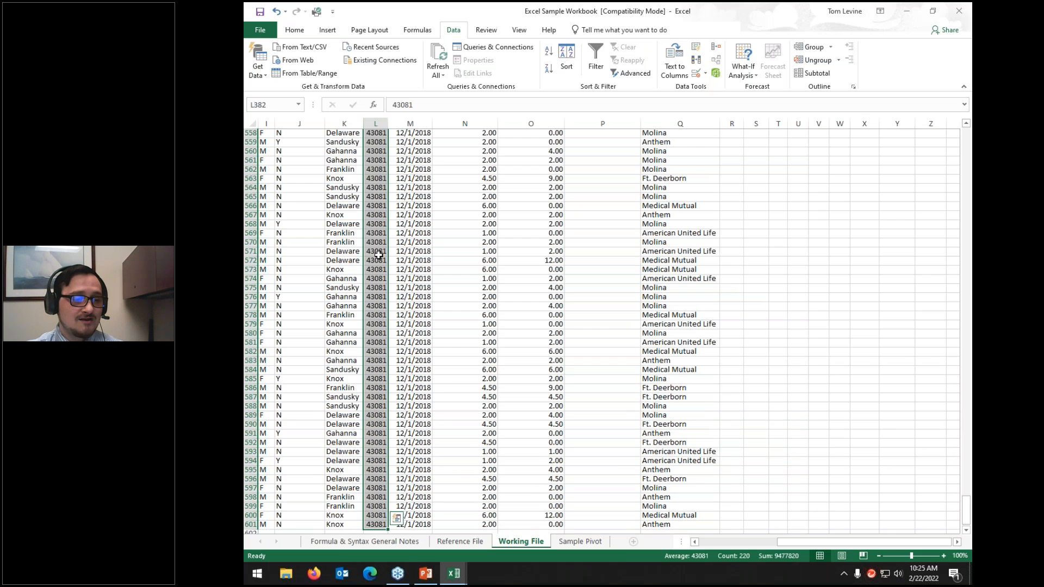
pyautogui.scroll(-11, 379, 256)
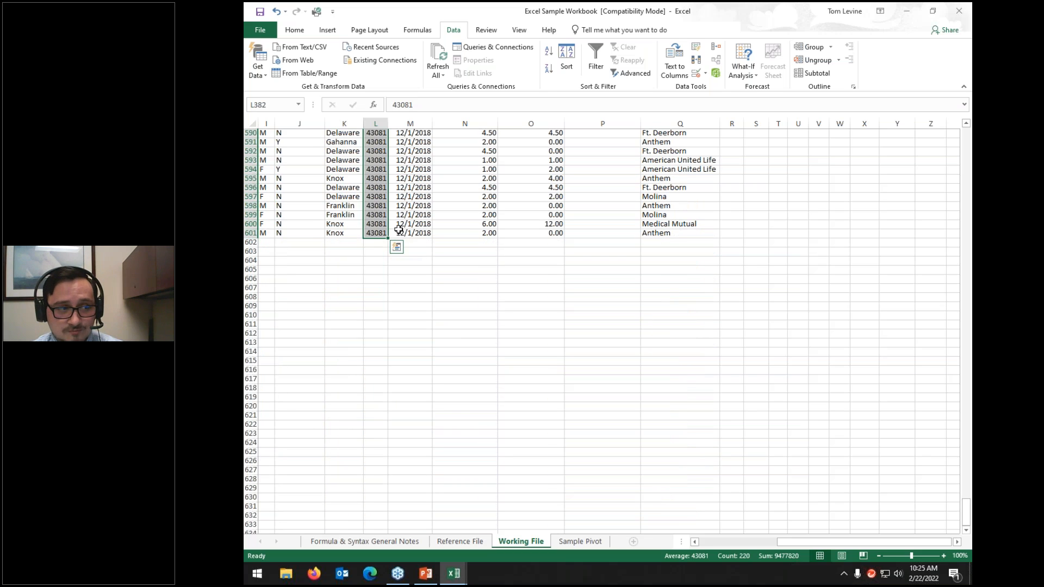
pyautogui.scroll(9, 397, 225)
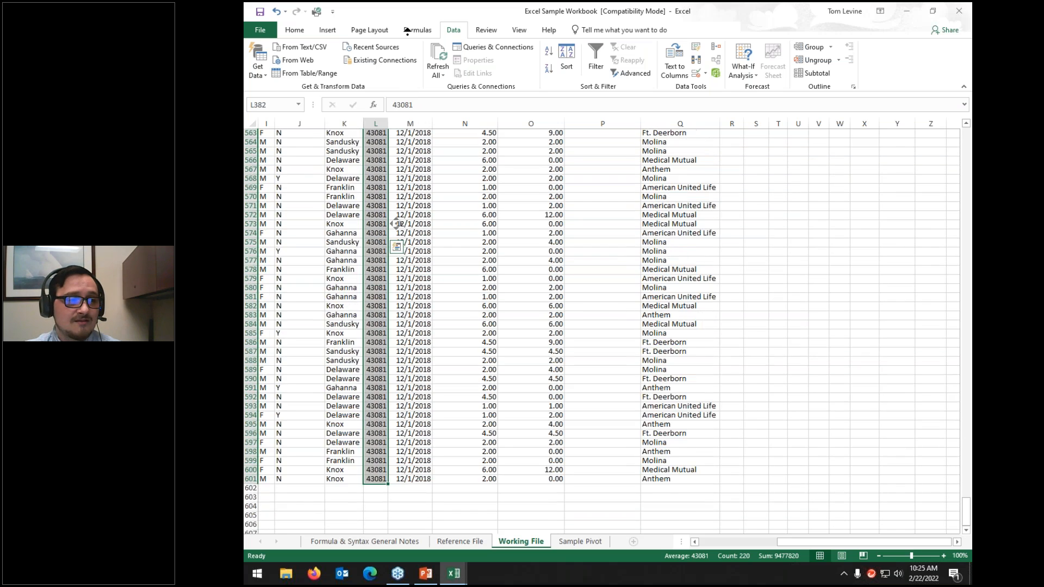
pyautogui.scroll(20, 397, 224)
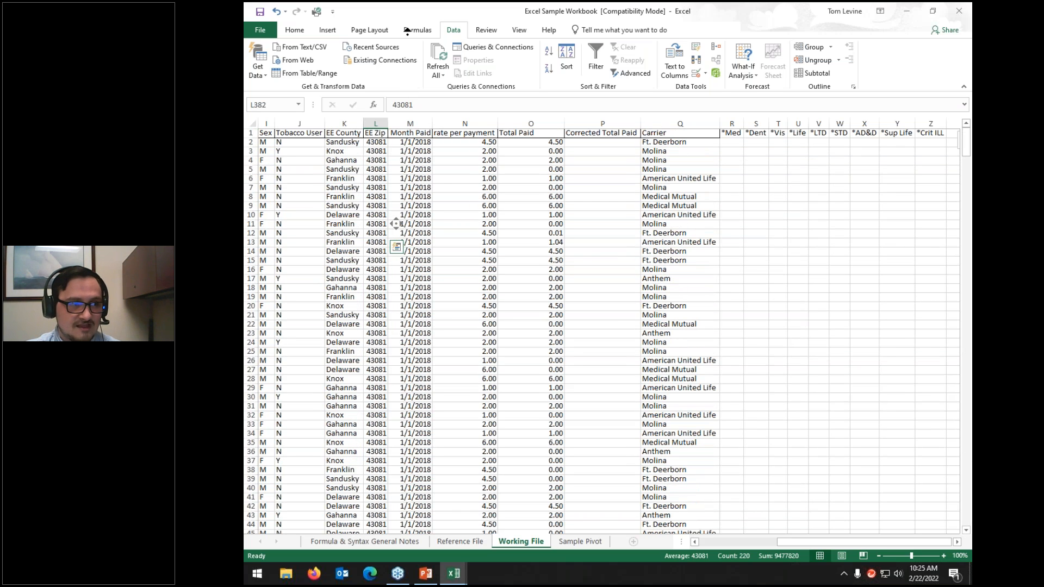
pyautogui.click(374, 206)
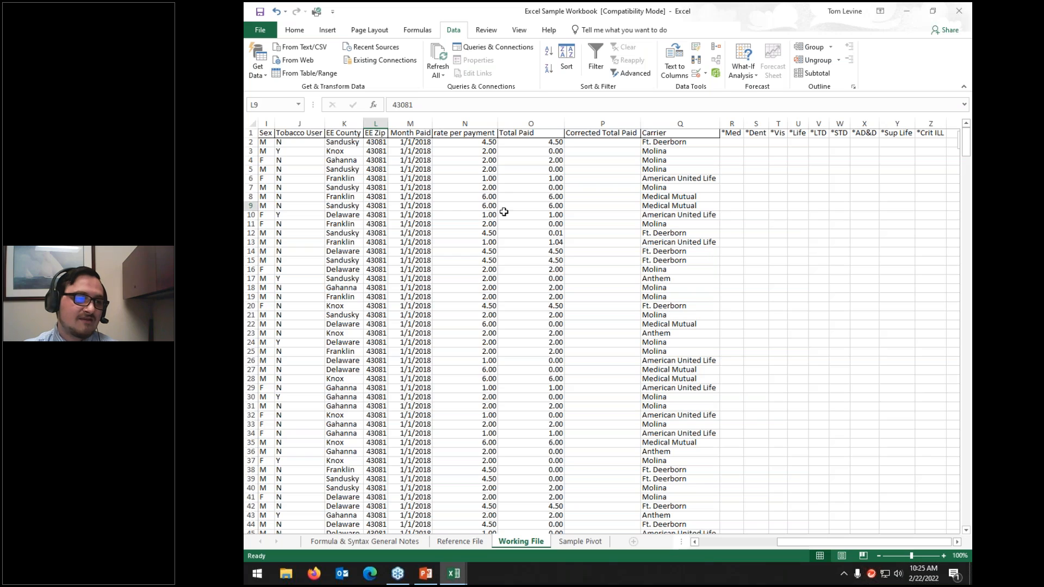
pyautogui.write('8516854')
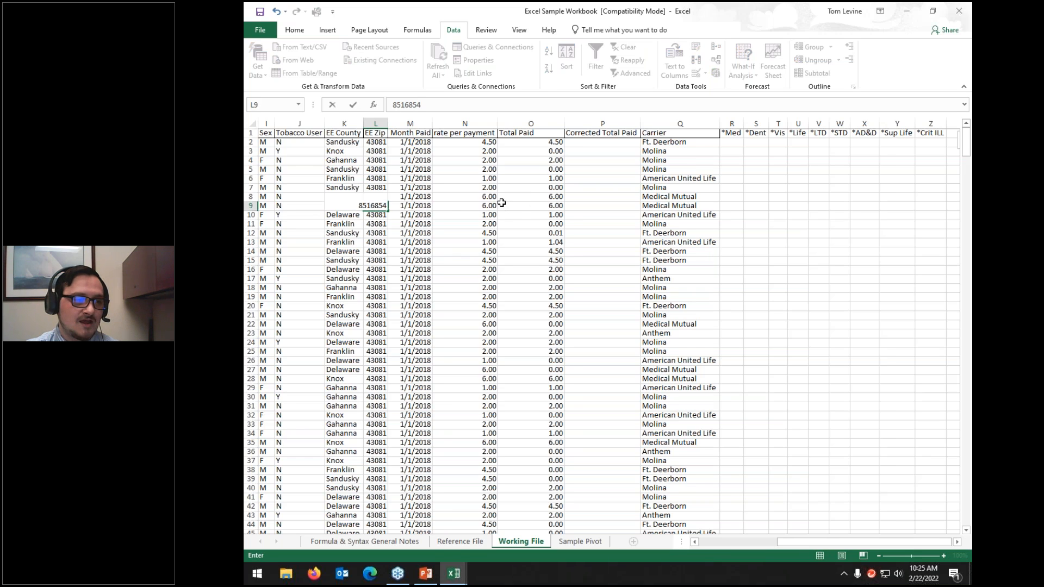
pyautogui.press('Return')
# Step: Enter 74318537 in L22 and 816 in L110, then select the whole worksheet
pyautogui.click(385, 324)
pyautogui.write('74318537')
pyautogui.press('Return')
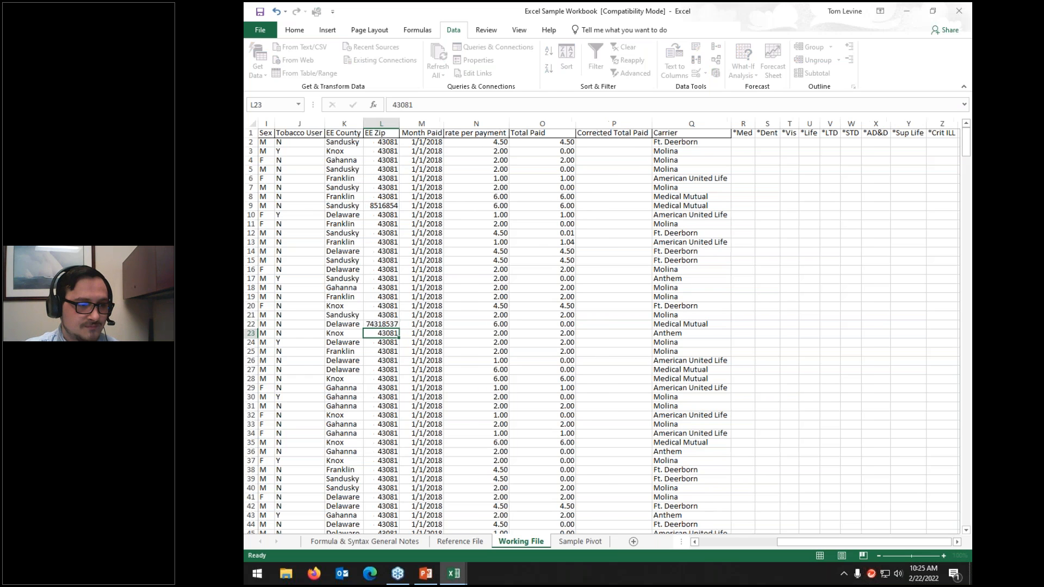
pyautogui.scroll(-20, 387, 348)
pyautogui.click(385, 362)
pyautogui.write('816')
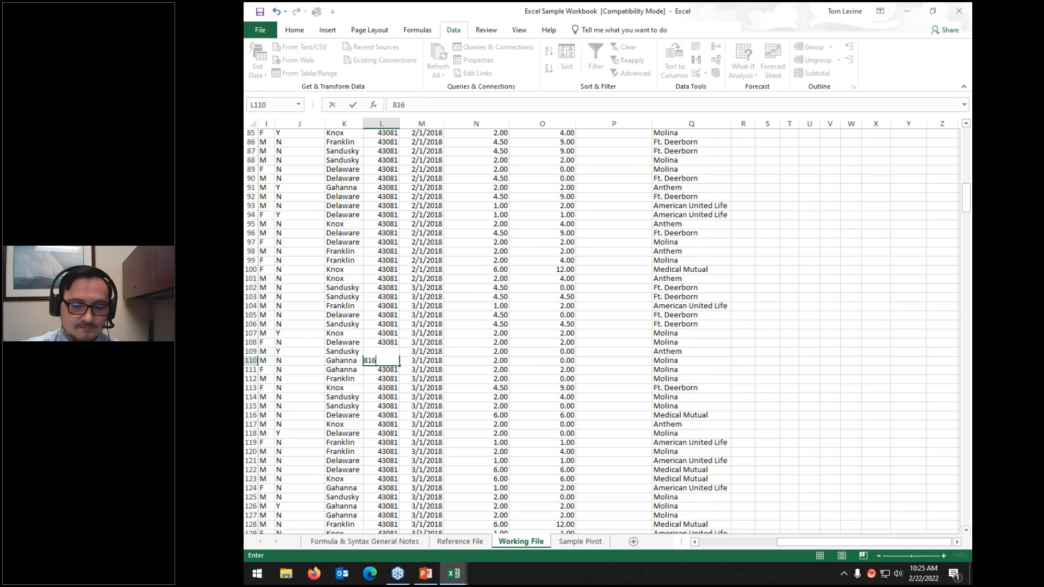
pyautogui.click(412, 241)
pyautogui.scroll(20, 412, 240)
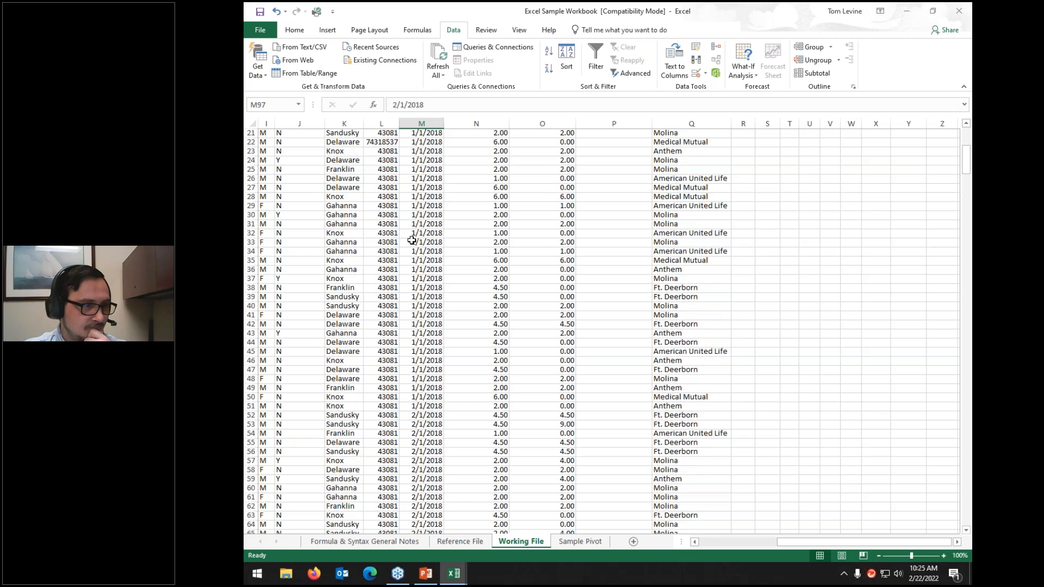
pyautogui.click(252, 124)
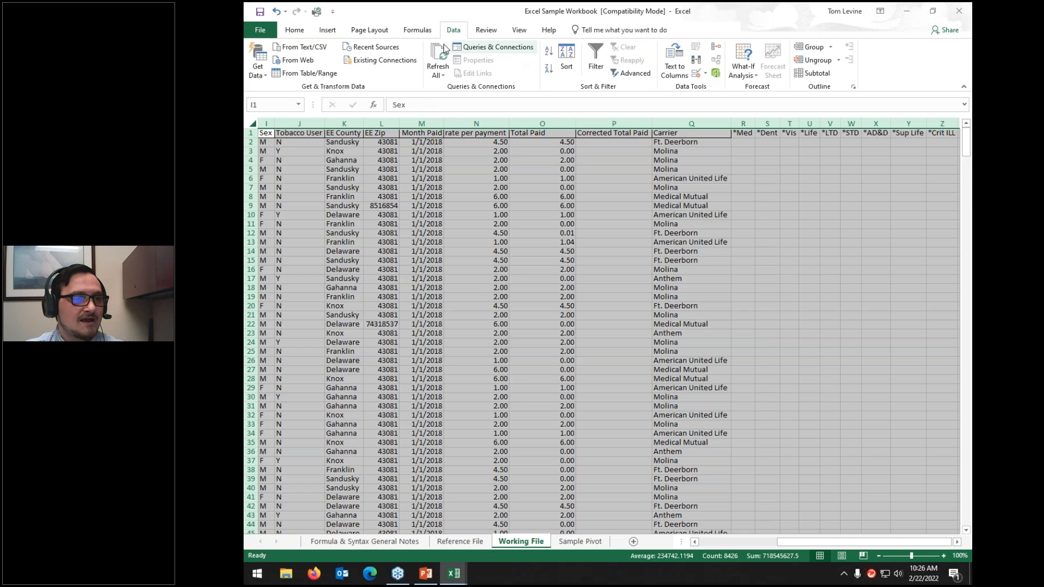
# Step: Apply the EE Zip smallest-to-largest sort and check column L from the 816 row in L2
pyautogui.click(566, 54)
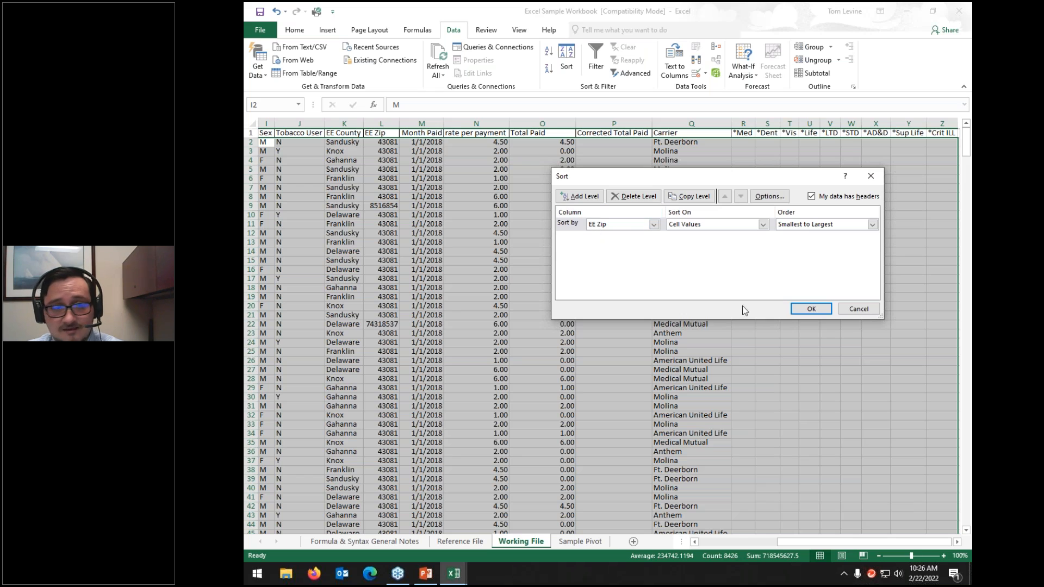
pyautogui.click(810, 308)
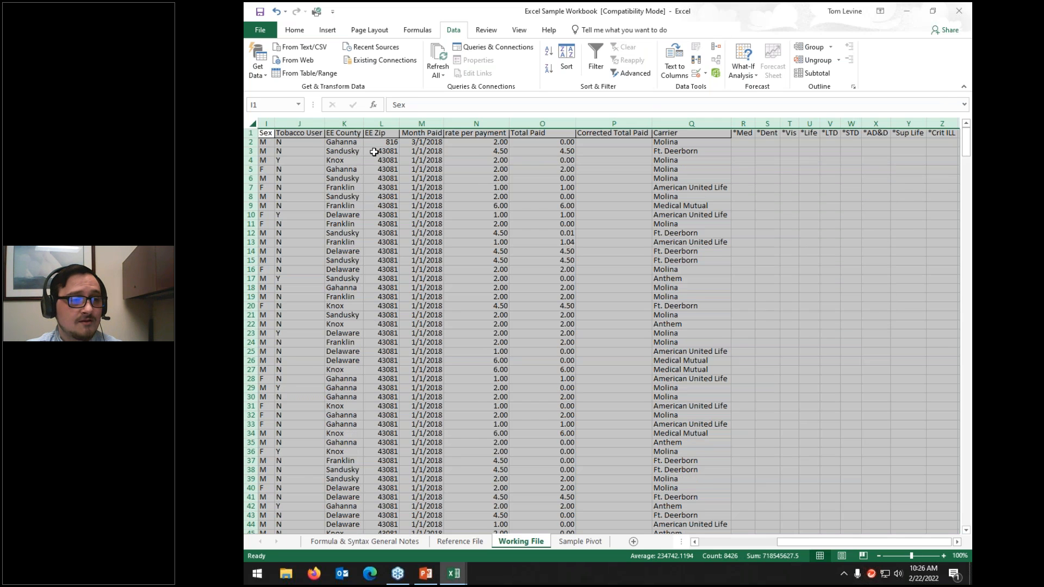
pyautogui.click(382, 153)
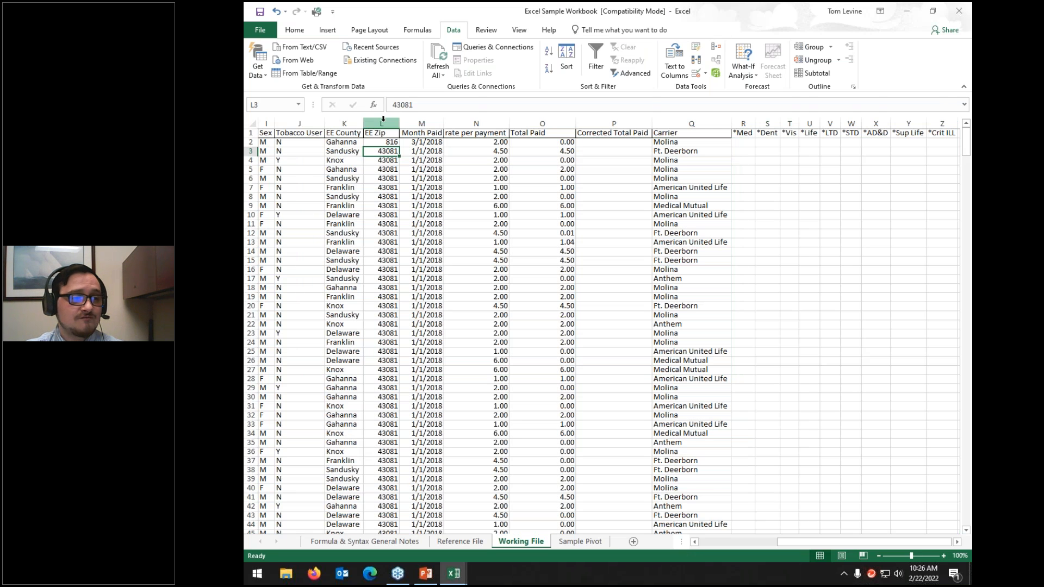
pyautogui.hotkey('ctrl', 'shift', 'Down')
pyautogui.click(386, 143)
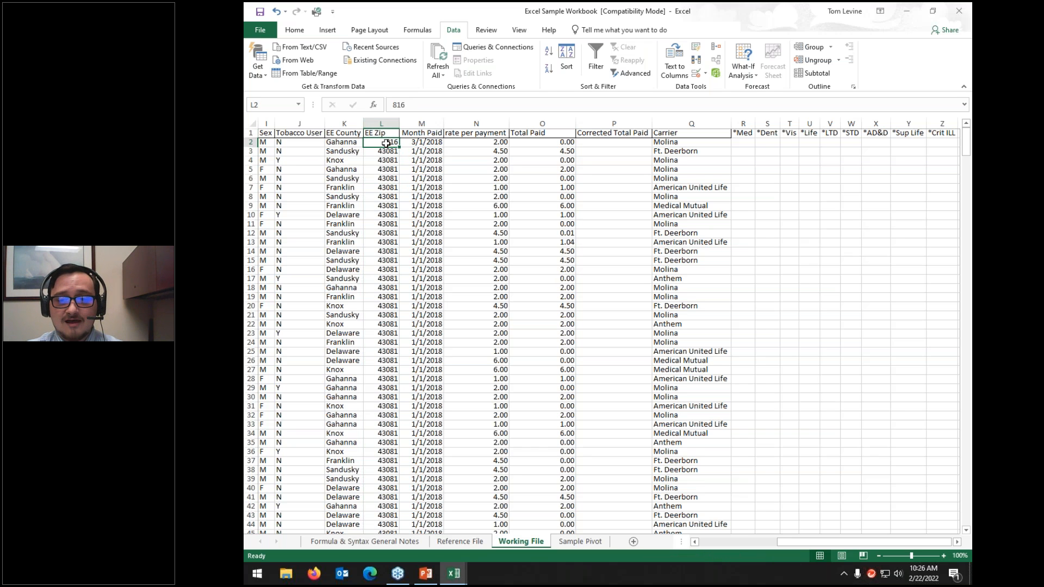
pyautogui.hotkey('ctrl', 'shift', 'Down')
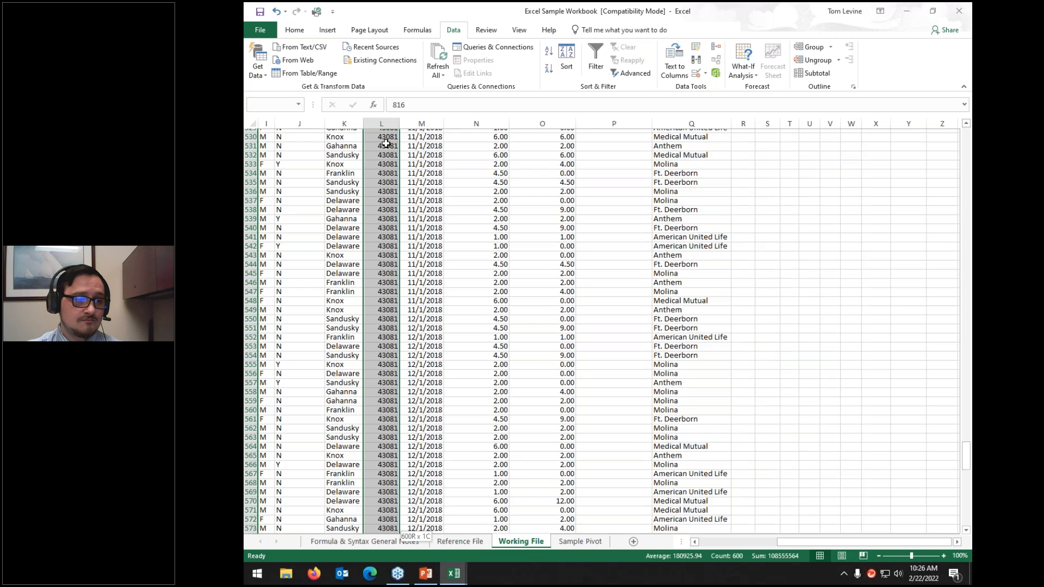
# Step: Bring columns A to O back into view and select the entire worksheet
pyautogui.scroll(20, 400, 318)
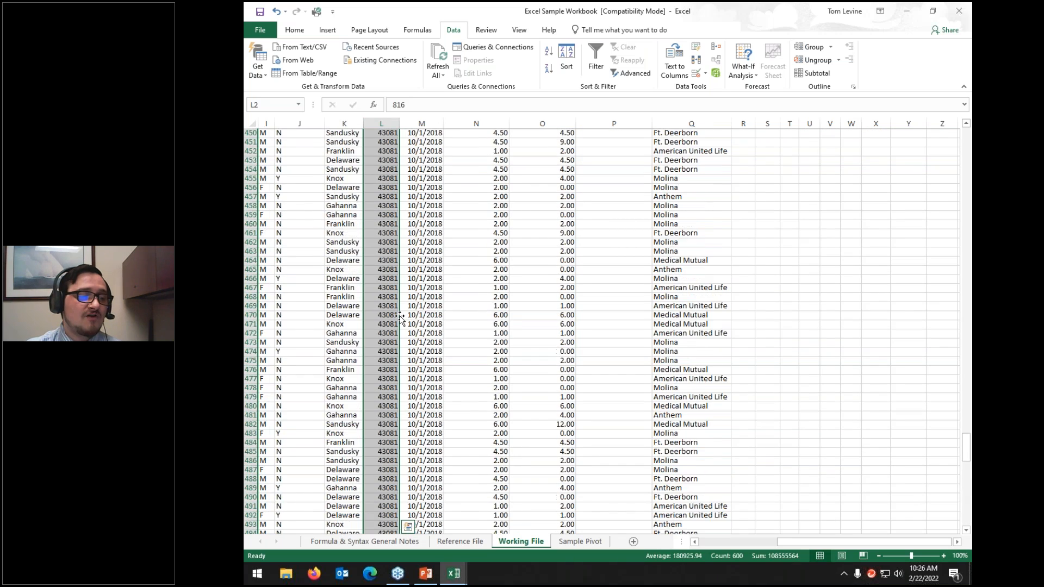
pyautogui.scroll(20, 400, 321)
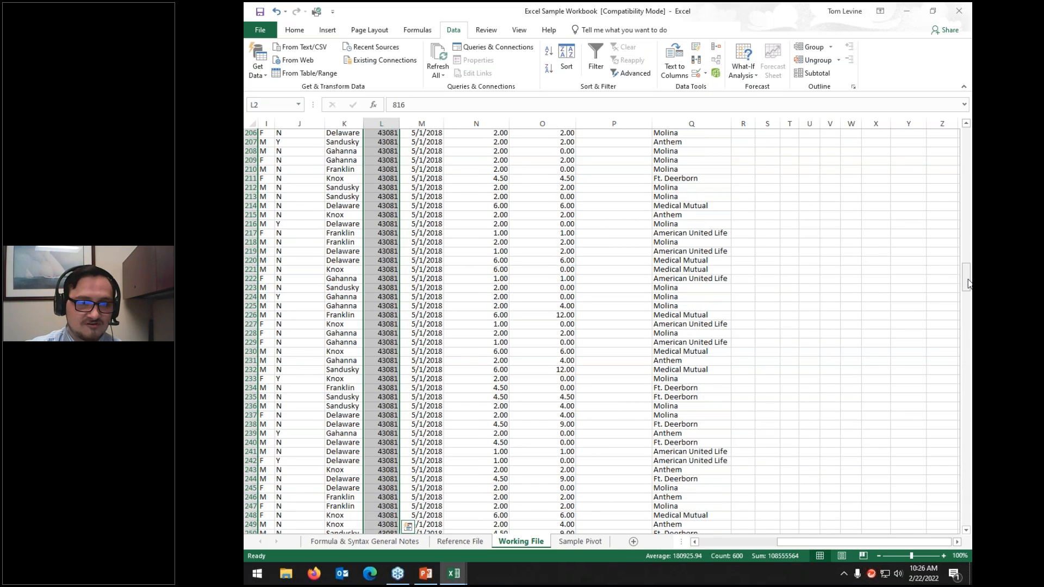
pyautogui.moveTo(967, 228); pyautogui.dragTo(966, 121)
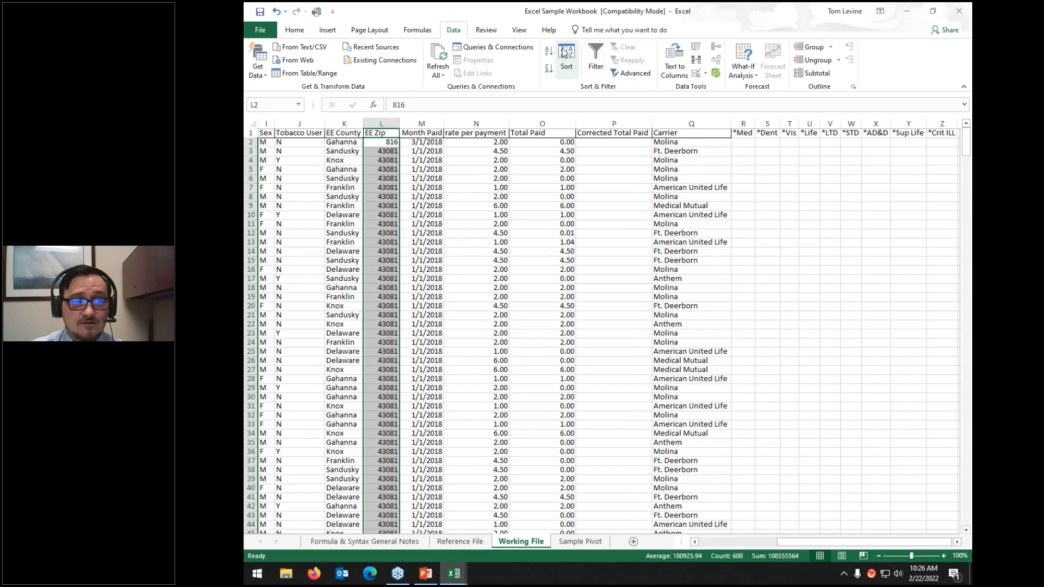
pyautogui.click(754, 544)
pyautogui.click(252, 123)
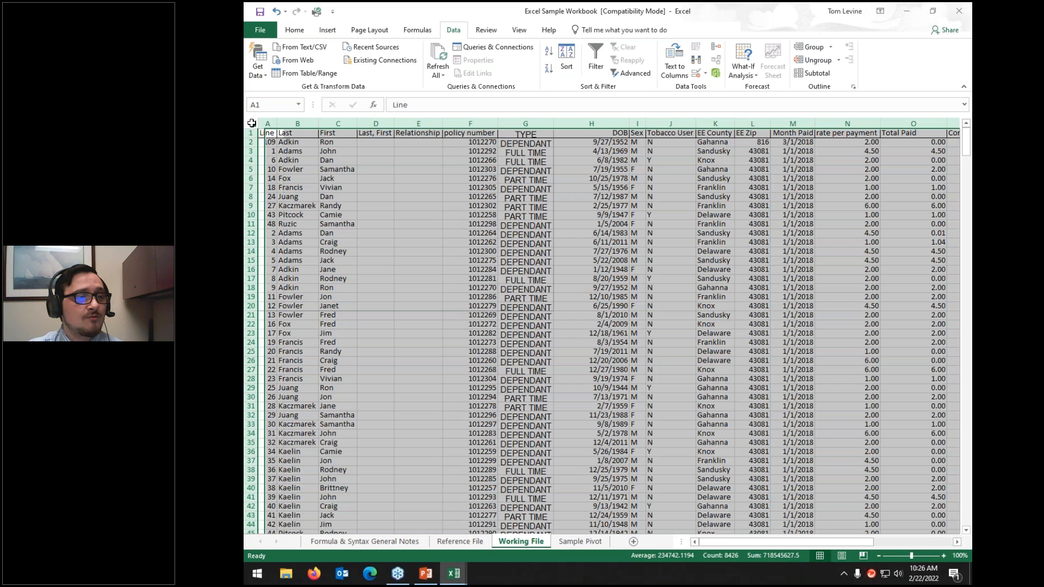
pyautogui.click(566, 61)
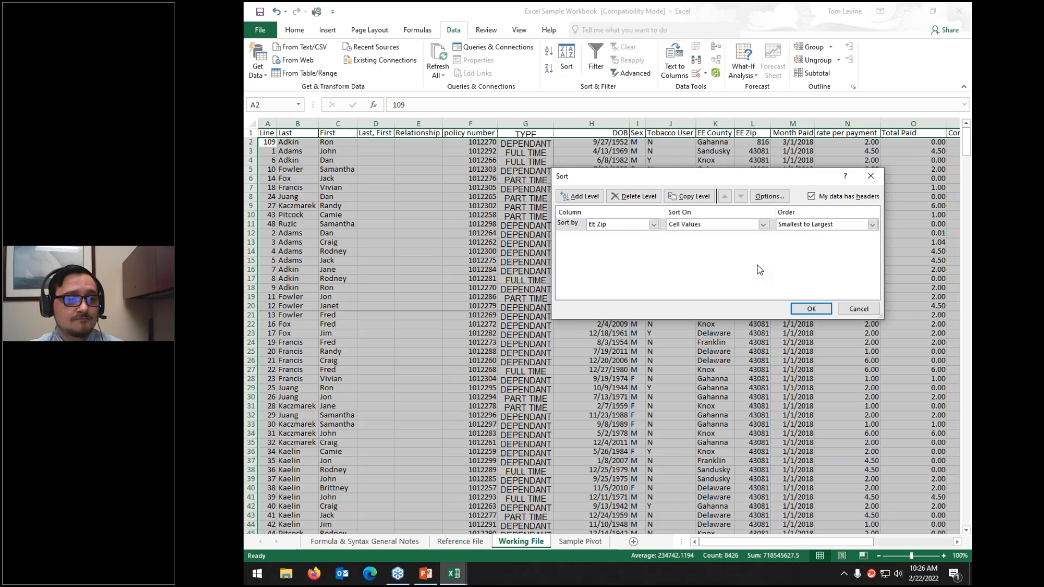
# Step: Sort by EE Zip largest to smallest, then by DOB, treating number-like text as numbers
pyautogui.click(872, 224)
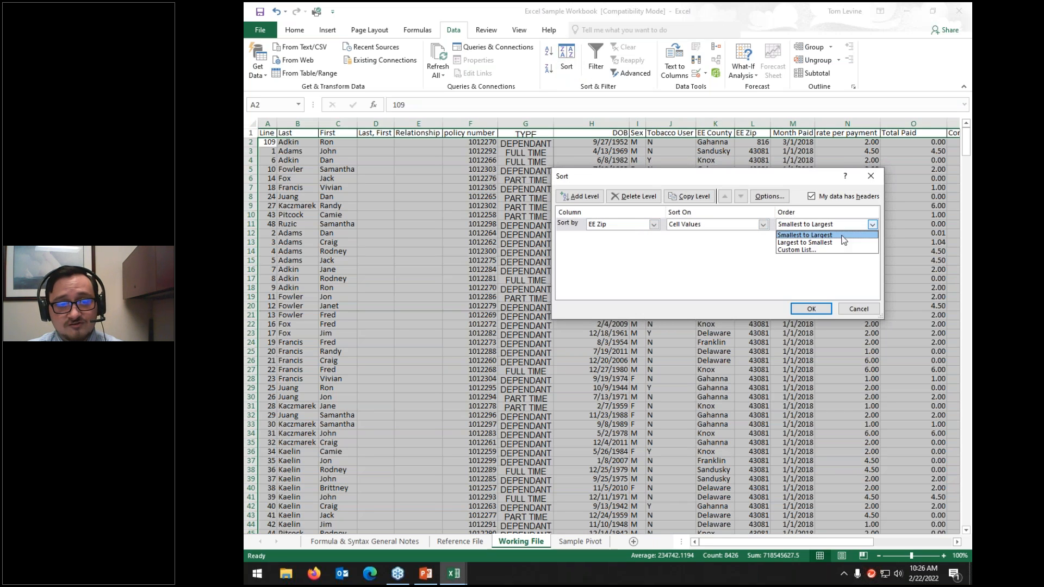
pyautogui.click(842, 243)
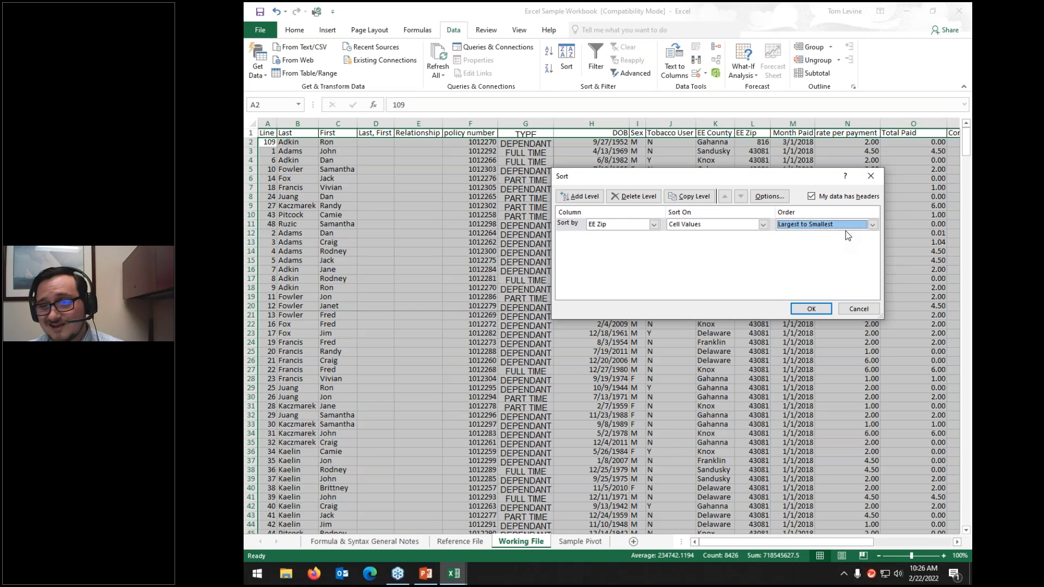
pyautogui.click(595, 197)
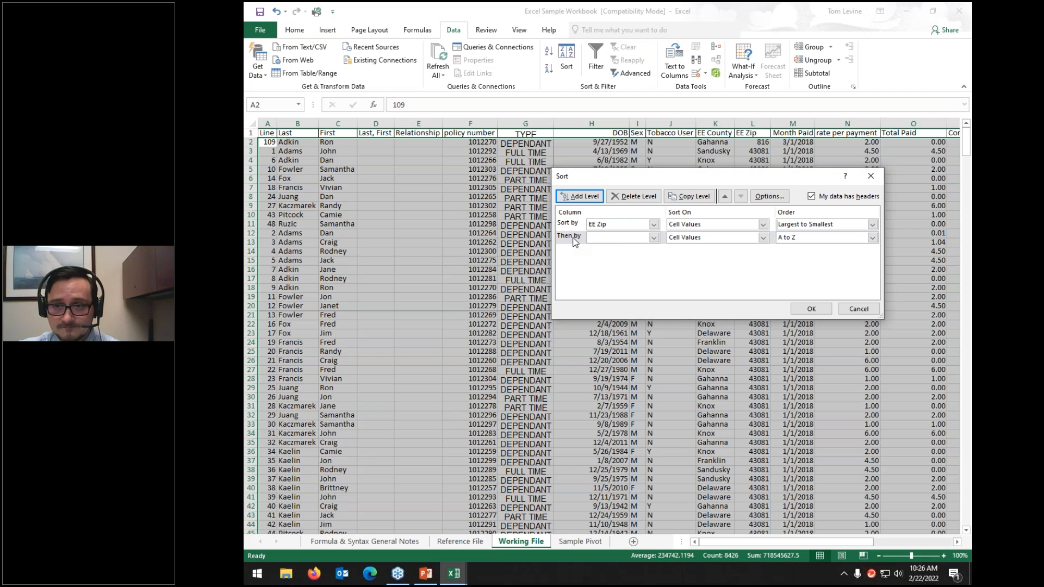
pyautogui.click(615, 241)
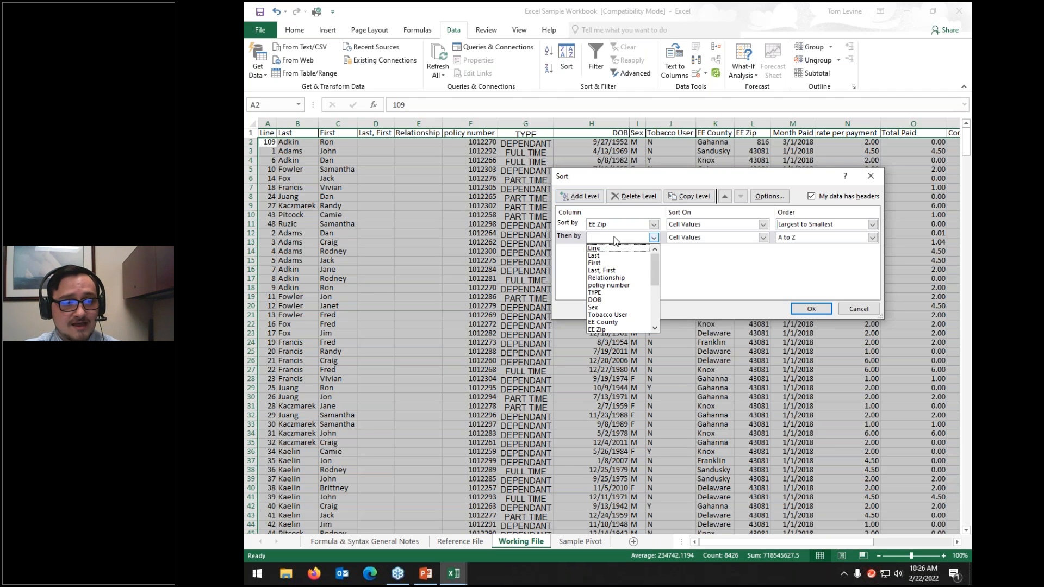
pyautogui.click(599, 300)
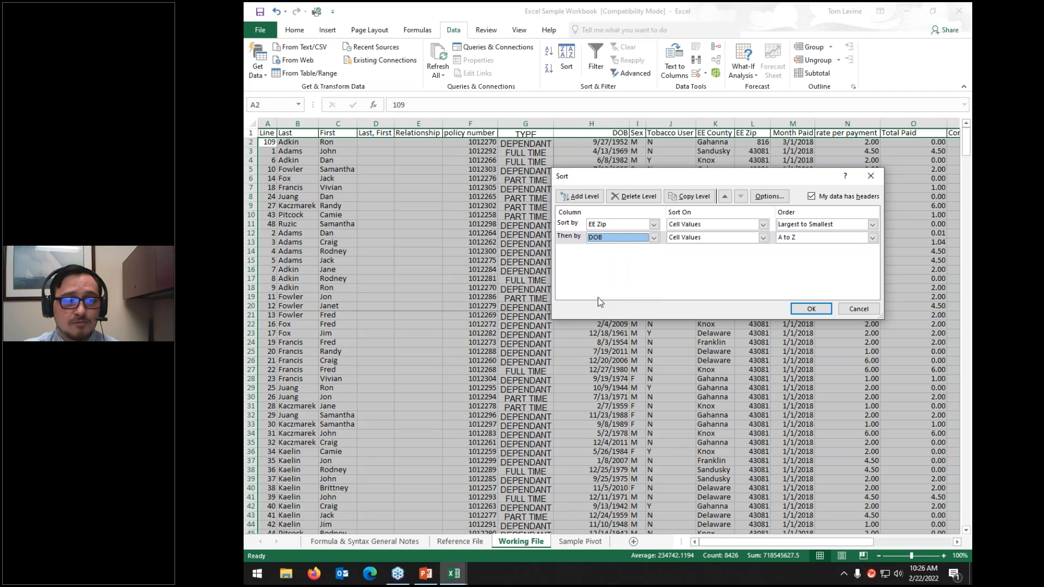
pyautogui.click(797, 309)
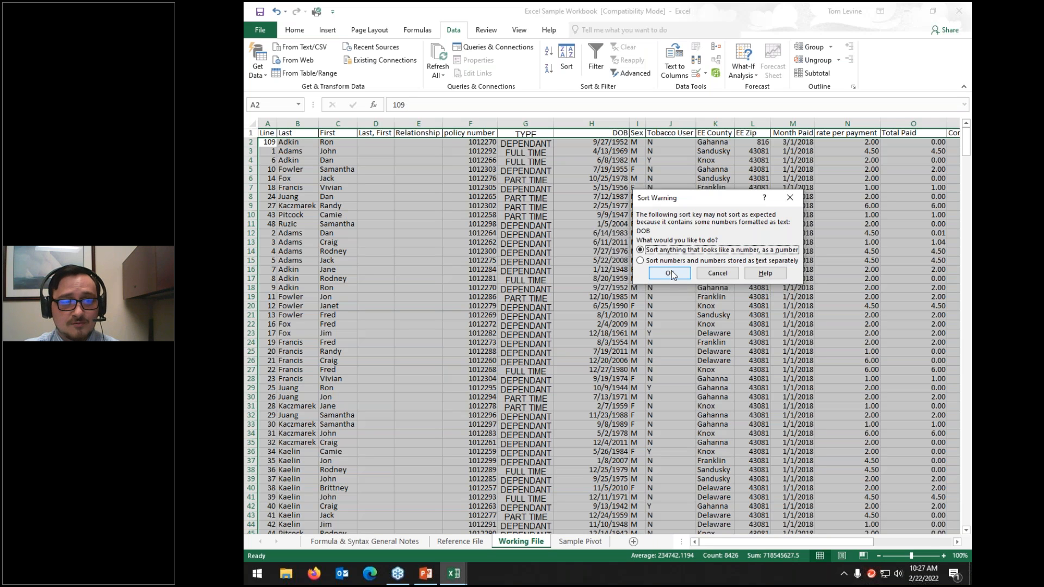
pyautogui.click(670, 273)
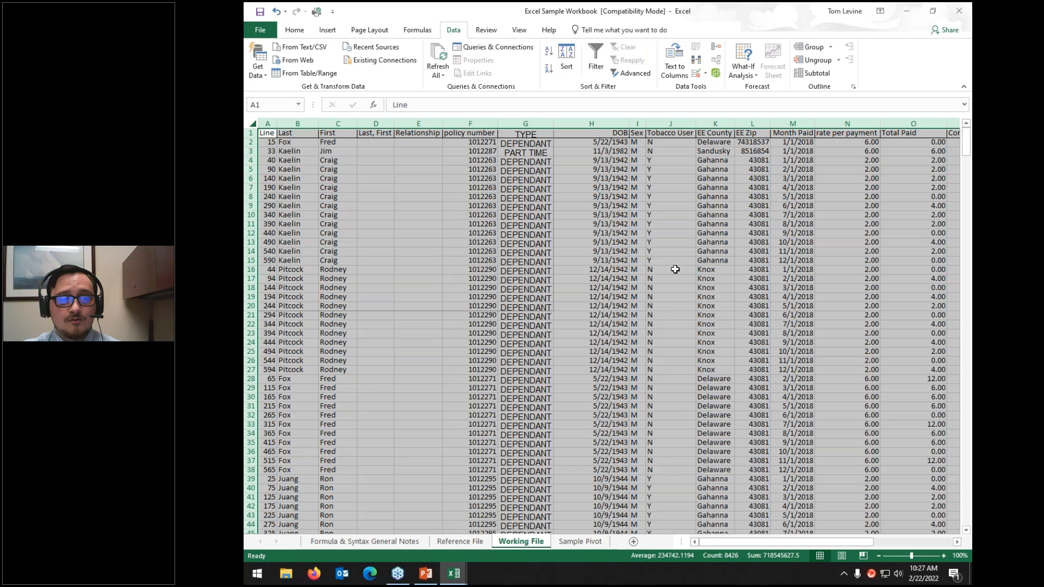
pyautogui.click(760, 156)
pyautogui.click(593, 161)
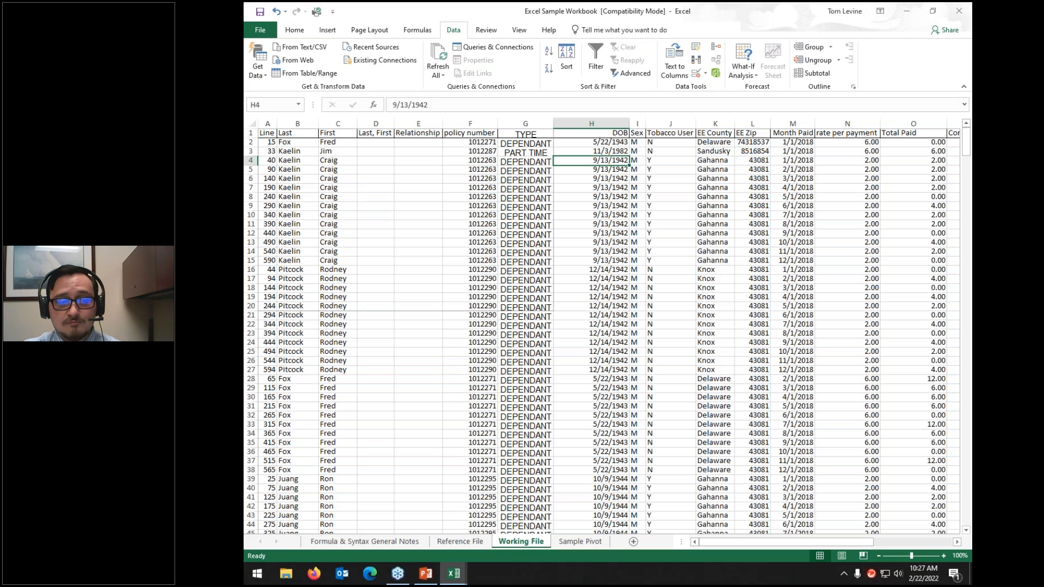
pyautogui.scroll(-3, 580, 248)
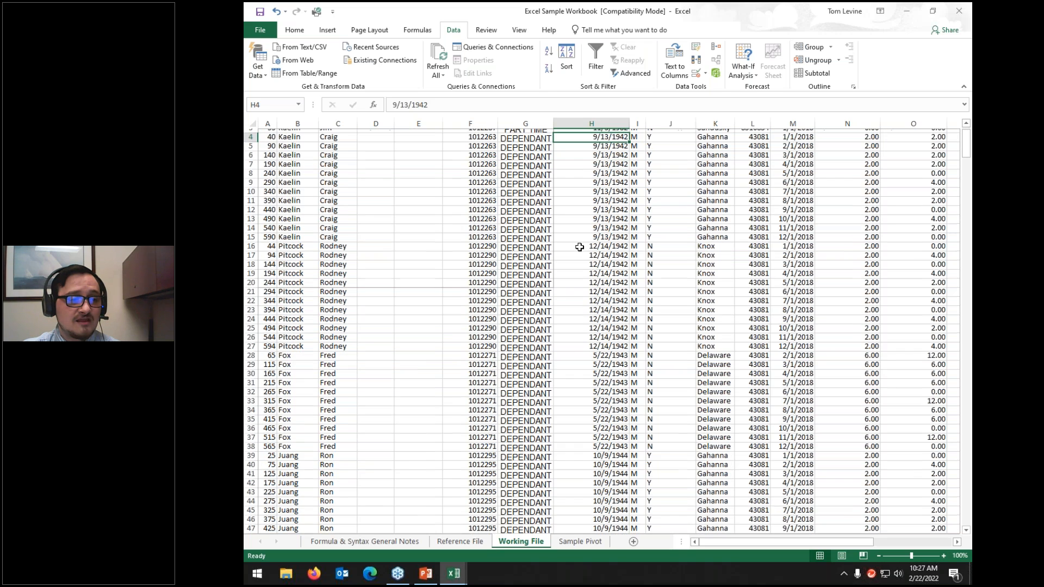
pyautogui.scroll(-2, 580, 247)
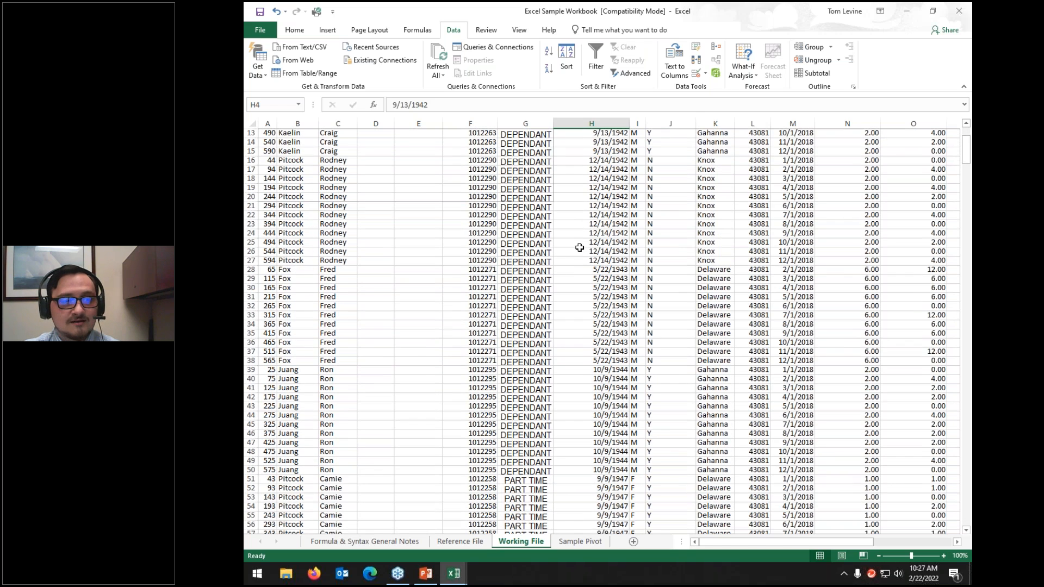
pyautogui.scroll(4, 580, 247)
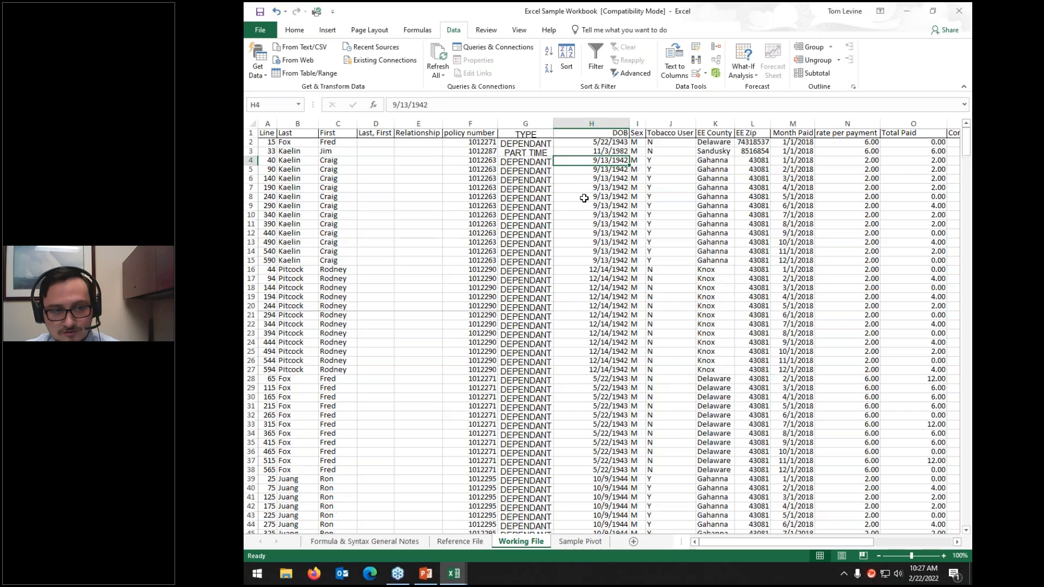
pyautogui.scroll(-20, 584, 199)
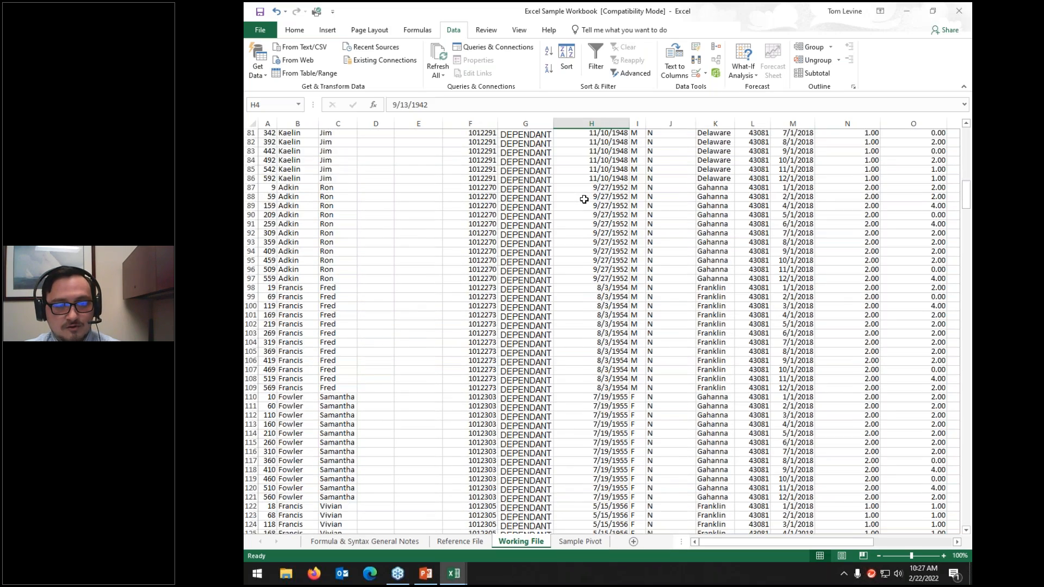
pyautogui.scroll(-11, 584, 199)
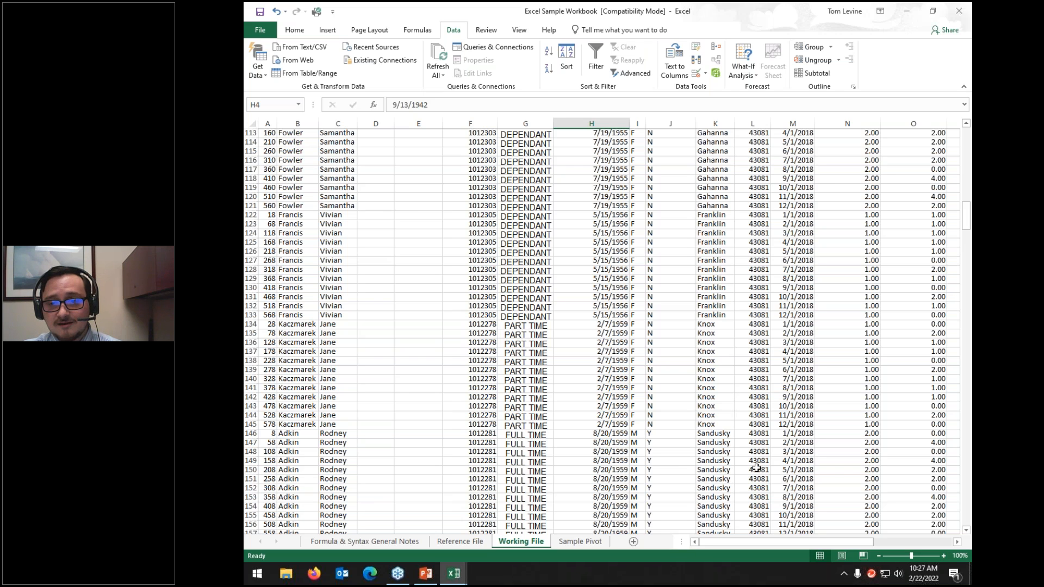
pyautogui.scroll(20, 792, 308)
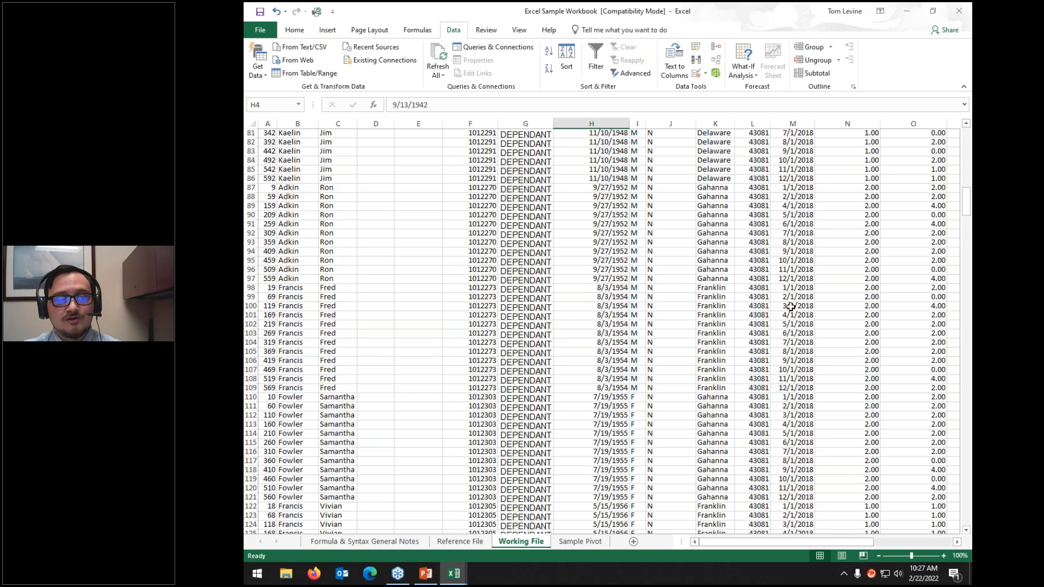
pyautogui.scroll(9, 791, 307)
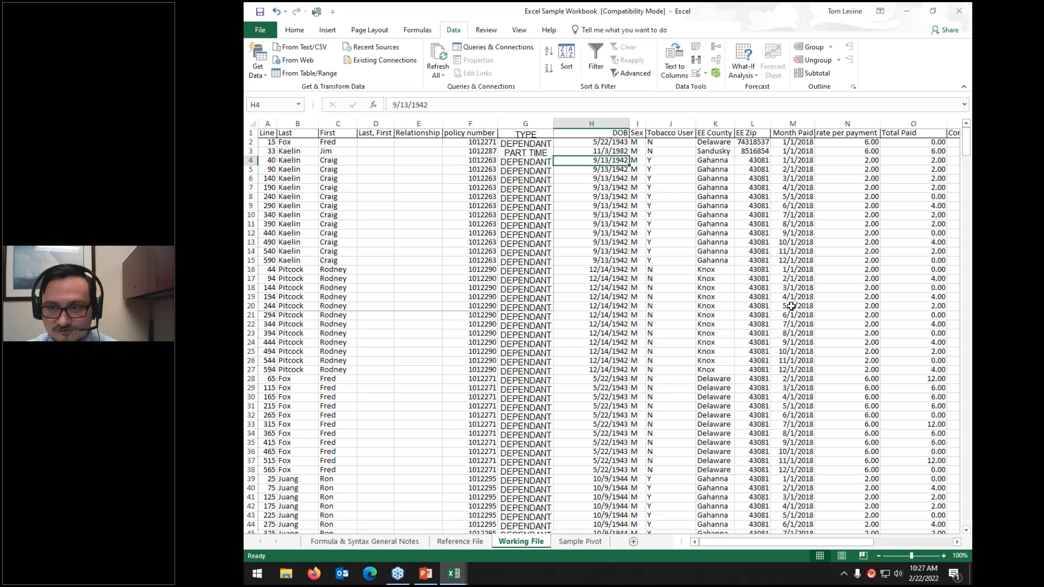
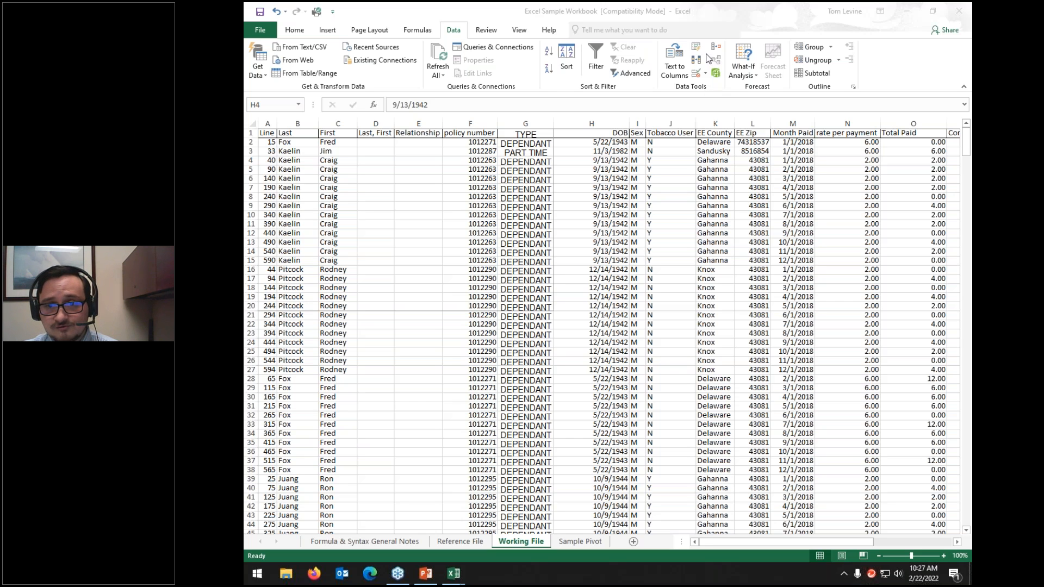
# Step: Insert four empty columns, I to L, before the Sex column
pyautogui.click(251, 124)
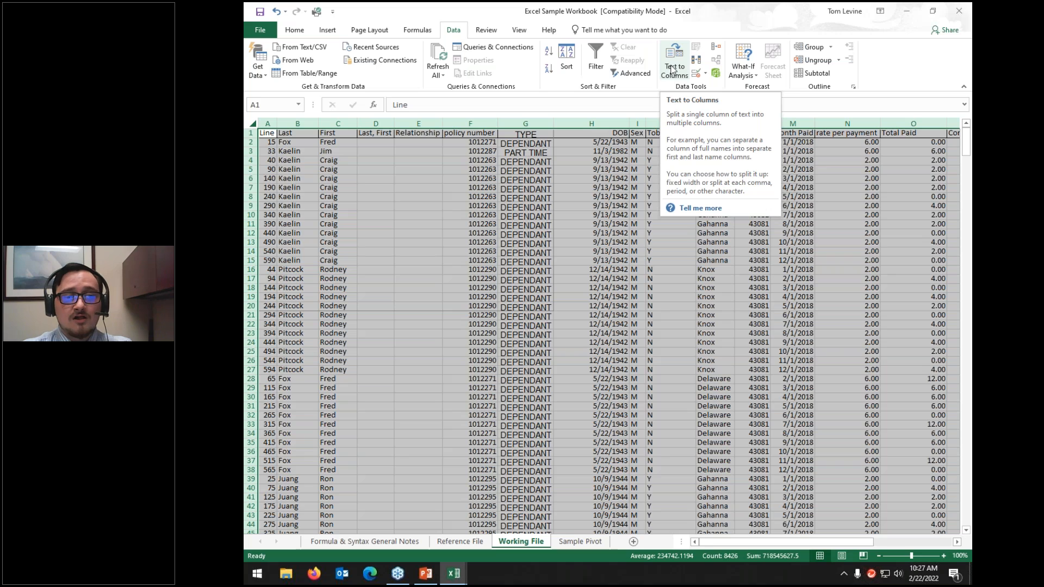
pyautogui.click(626, 233)
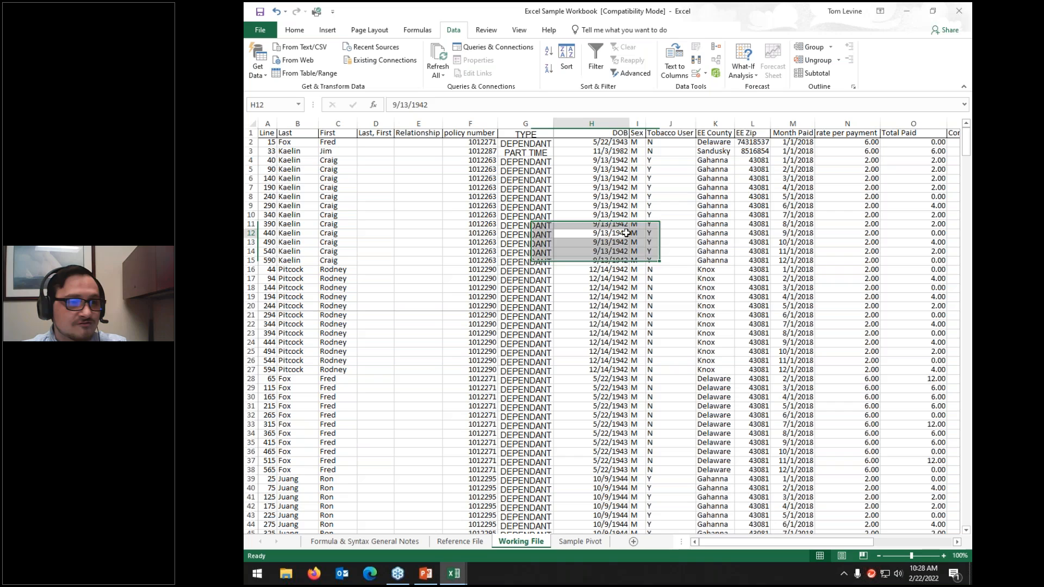
pyautogui.click(634, 121)
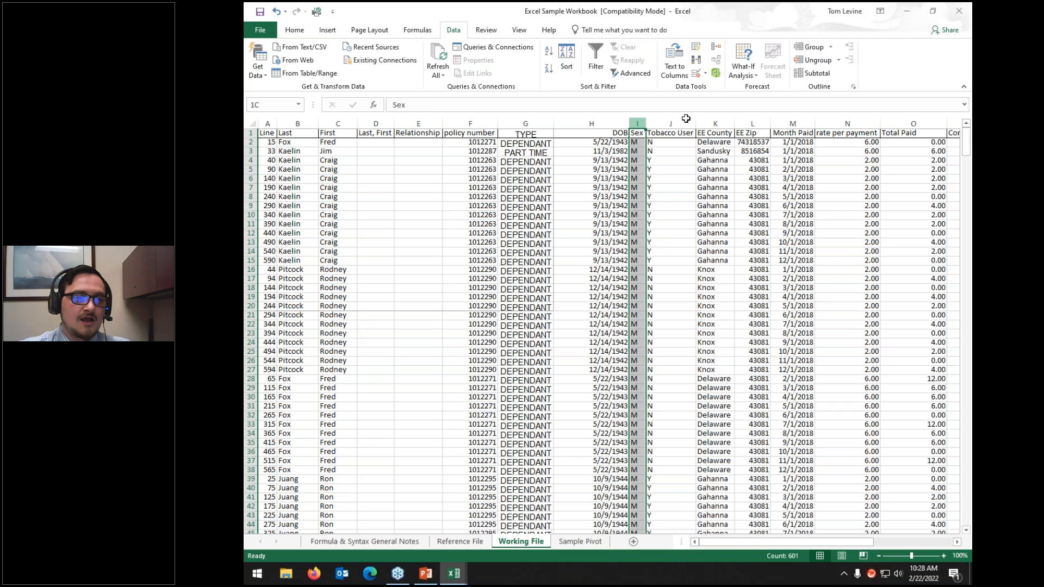
pyautogui.moveTo(687, 119); pyautogui.dragTo(752, 118)
pyautogui.rightClick(709, 200)
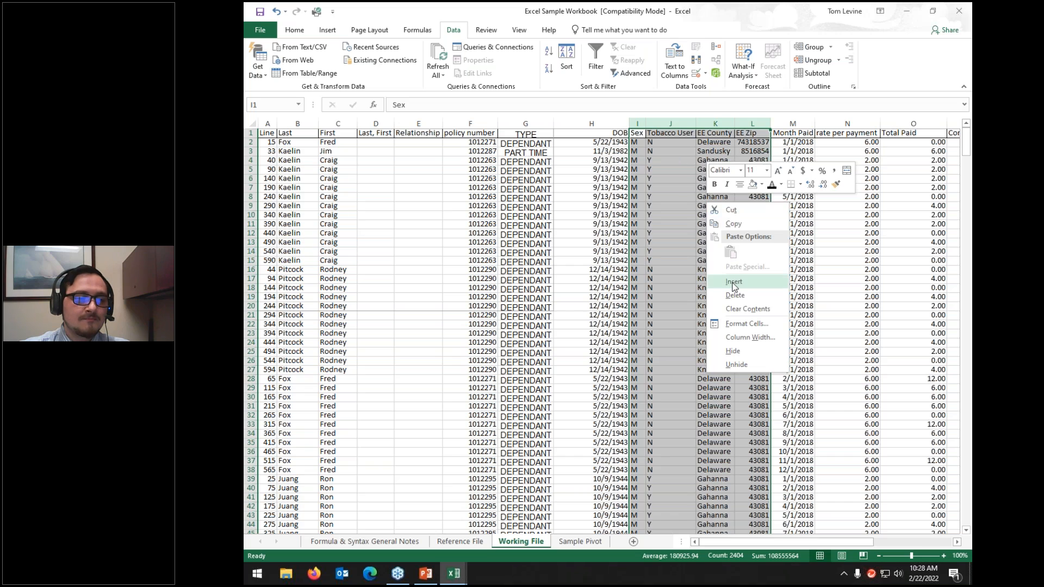
pyautogui.click(733, 282)
# Step: Split the DOB column at each '/' delimiter into separate columns, replacing existing data
pyautogui.click(591, 123)
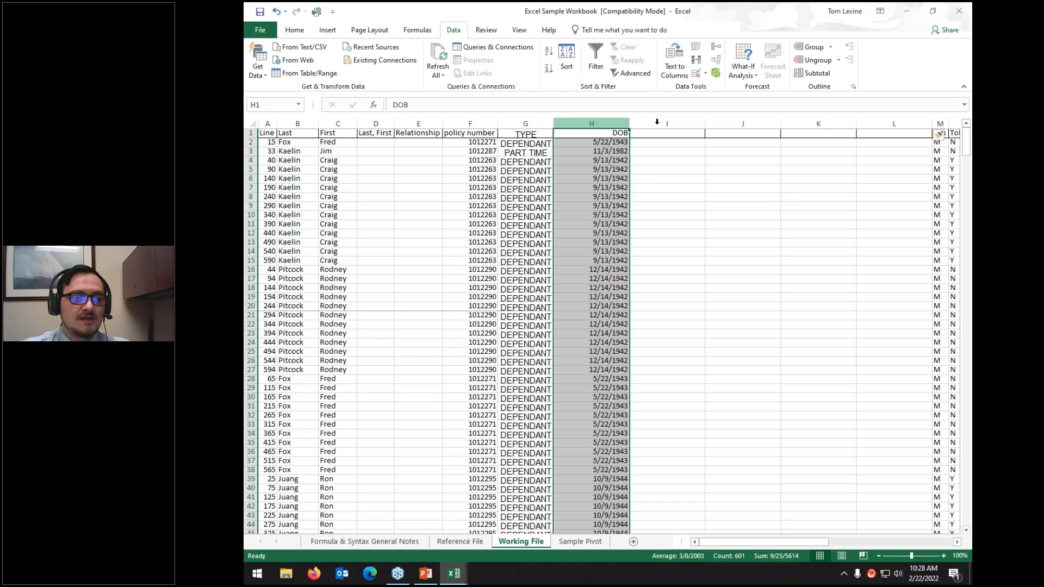
pyautogui.click(873, 122)
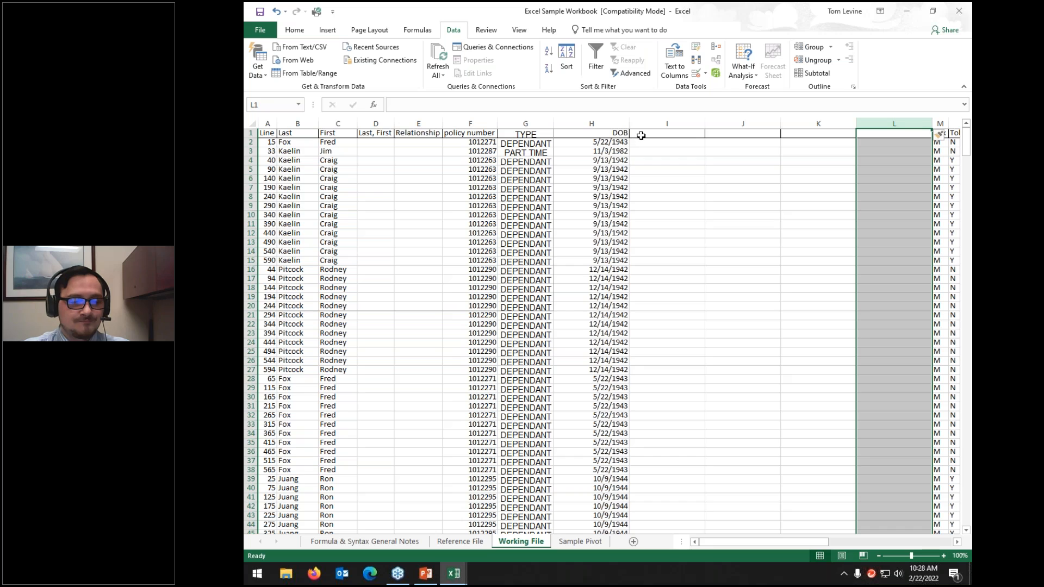
pyautogui.click(587, 121)
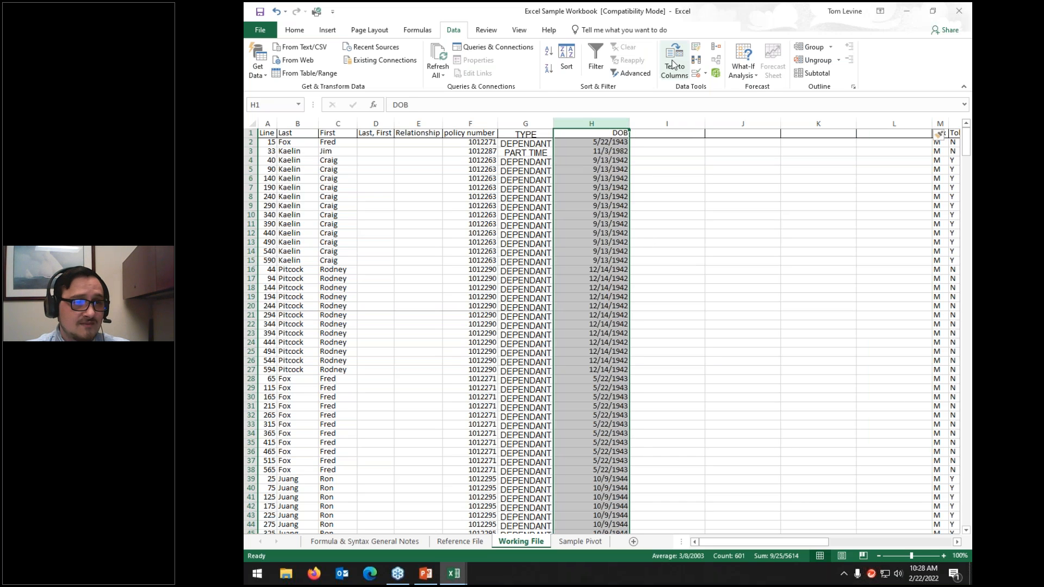
pyautogui.click(675, 62)
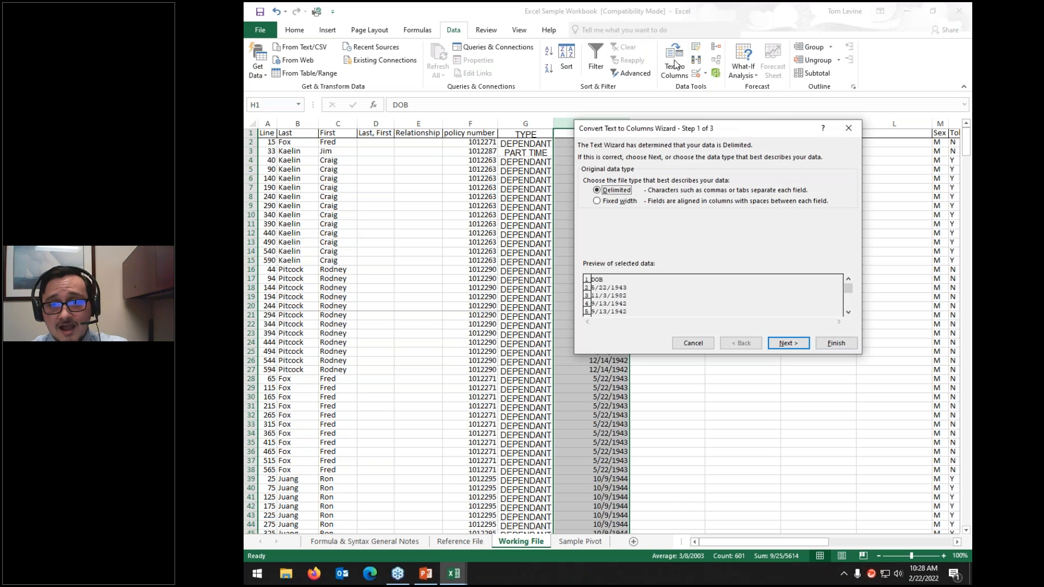
pyautogui.click(613, 204)
pyautogui.click(611, 192)
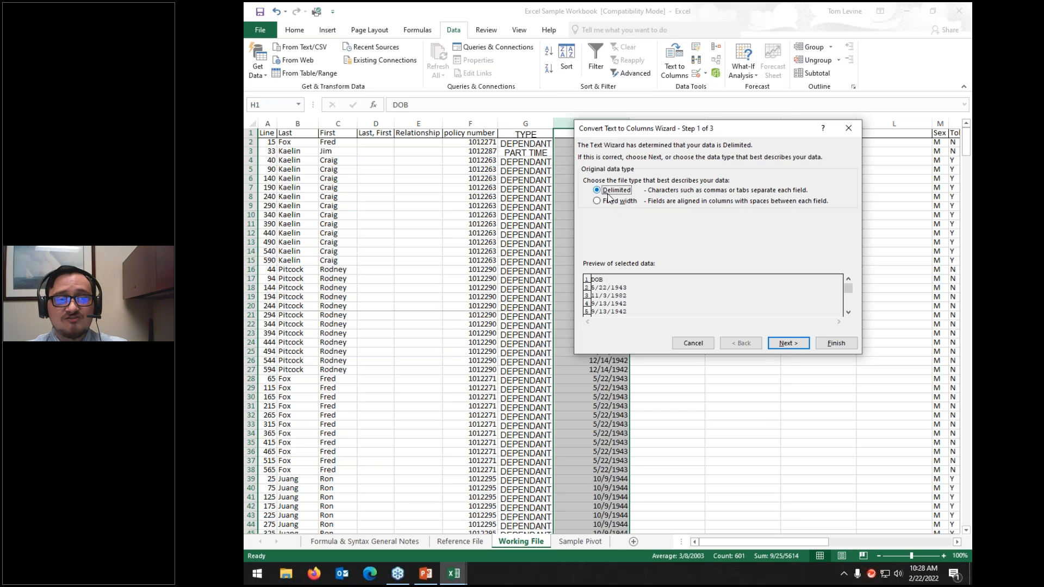
pyautogui.click(777, 345)
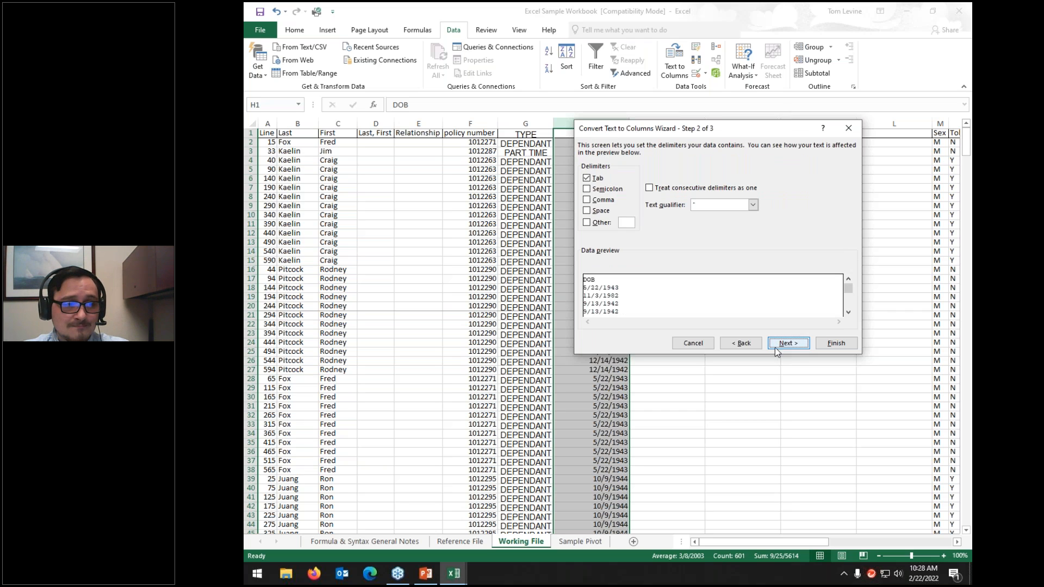
pyautogui.click(594, 223)
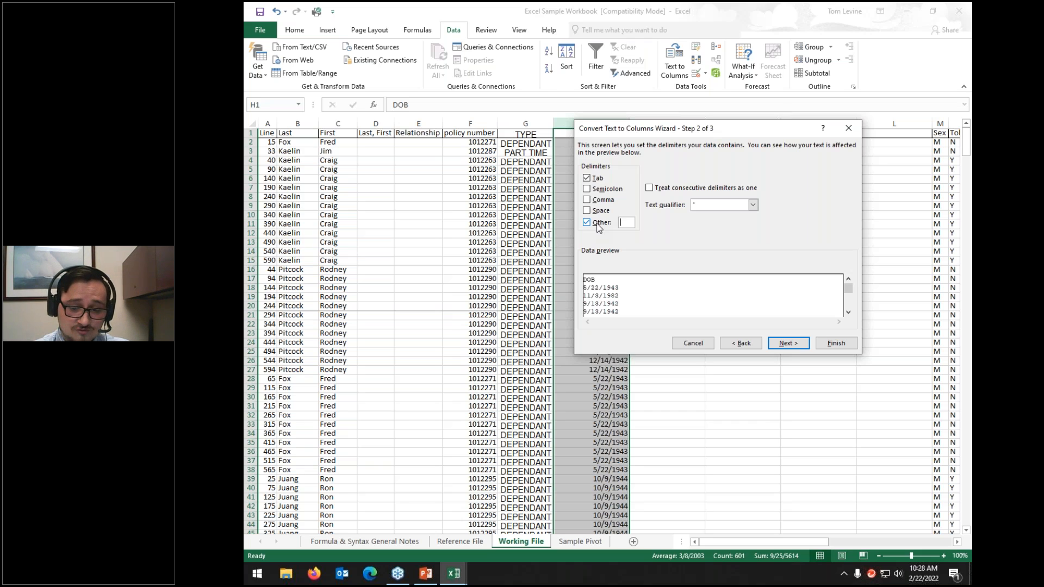
pyautogui.write('/')
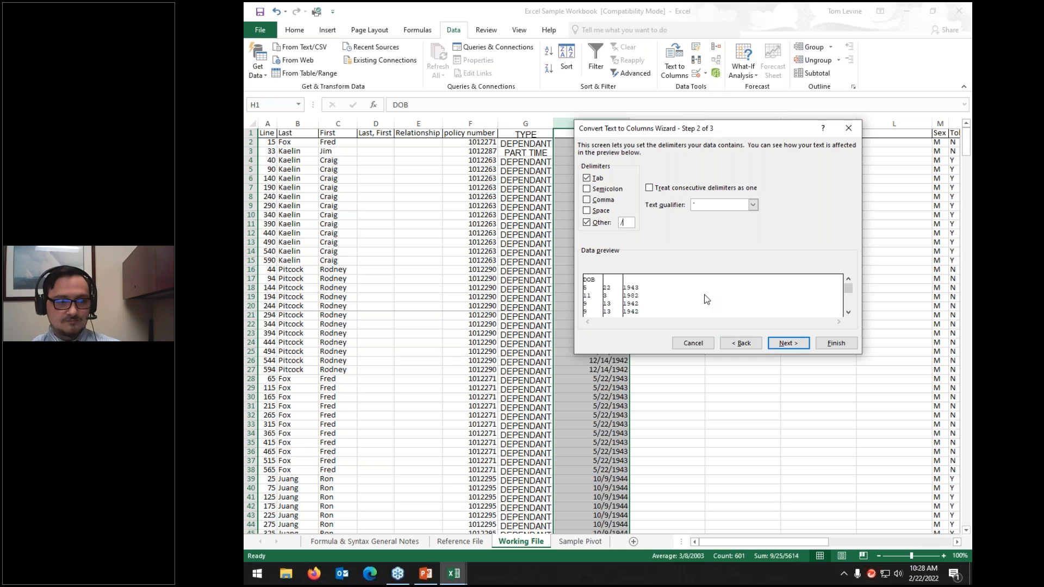
pyautogui.click(800, 344)
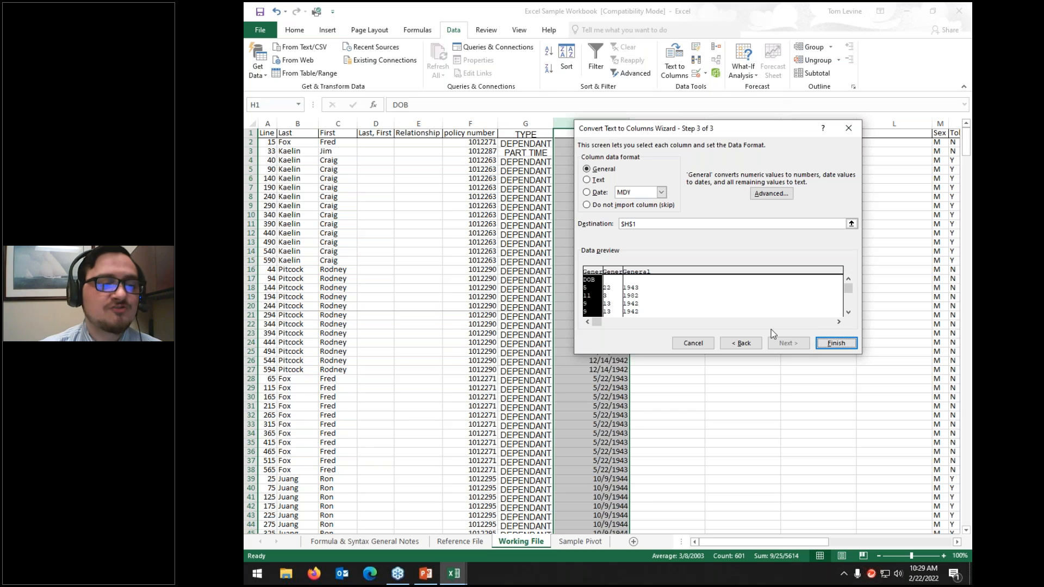
pyautogui.click(836, 343)
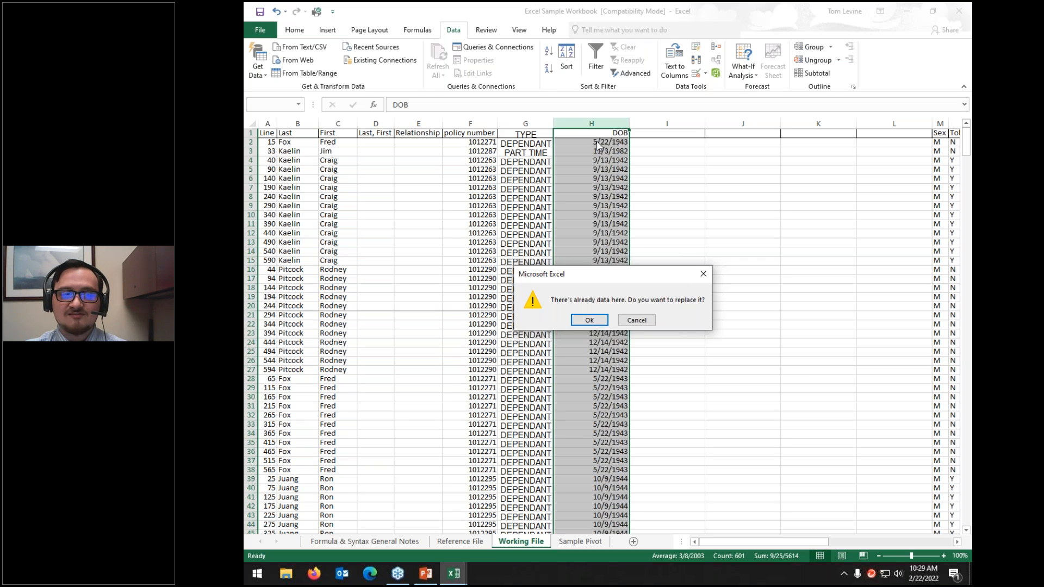
pyautogui.click(595, 325)
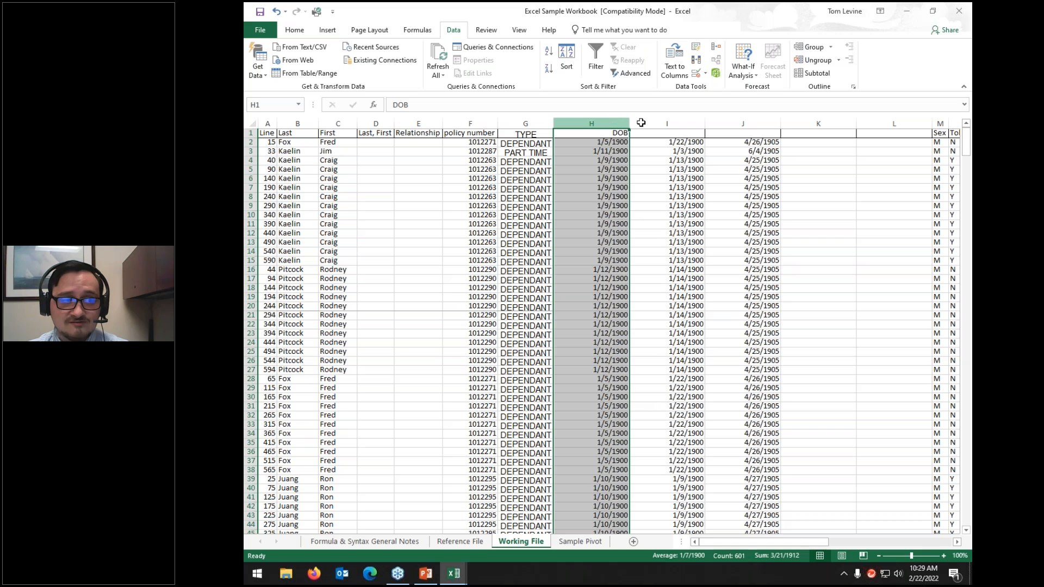
# Step: Format the split date columns H to J as General numbers
pyautogui.keyDown('shift'); pyautogui.click(738, 123); pyautogui.keyUp('shift')
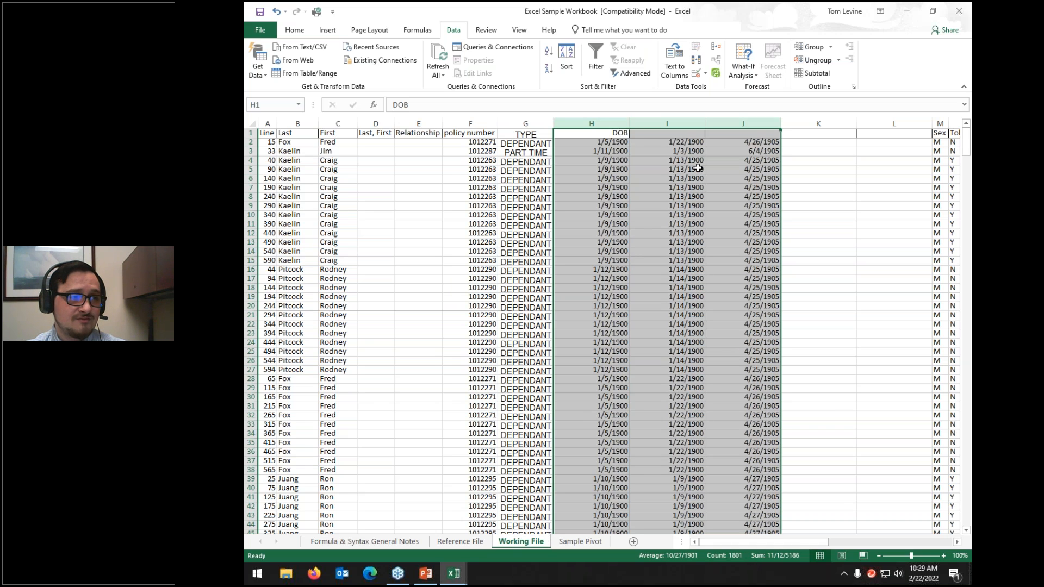
pyautogui.click(289, 30)
pyautogui.click(634, 52)
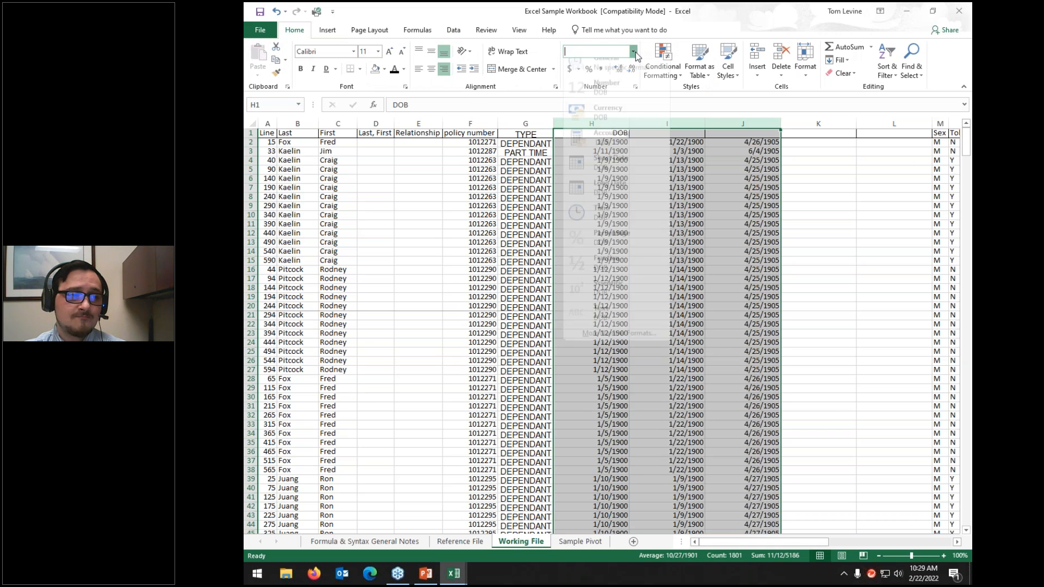
pyautogui.click(605, 70)
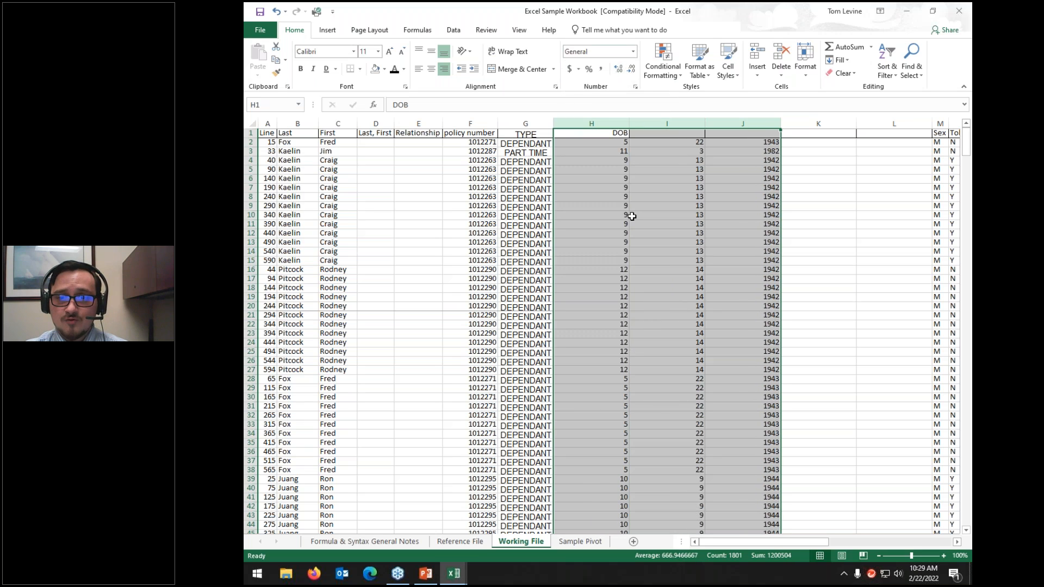
pyautogui.click(632, 216)
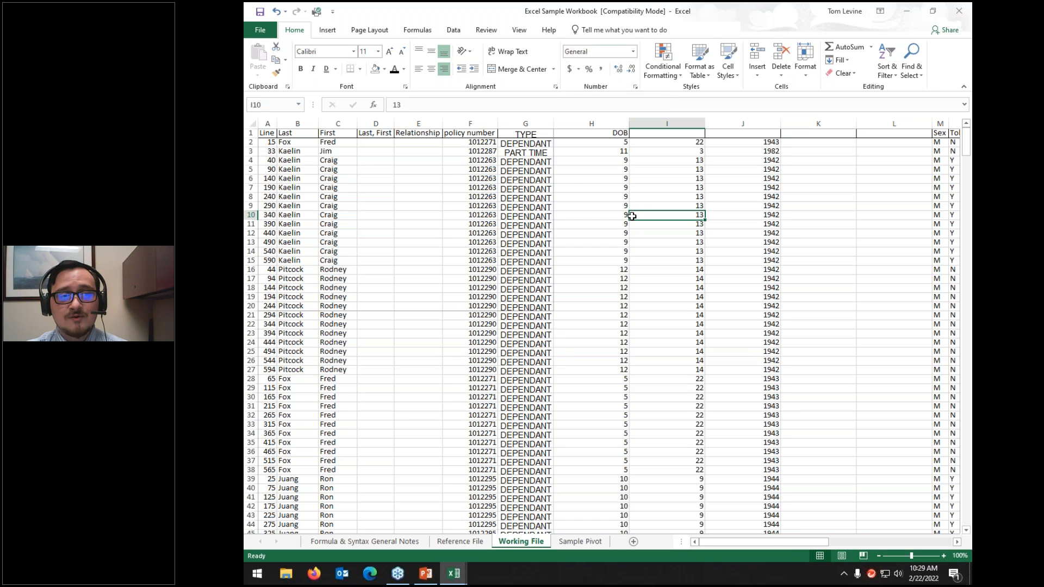
# Step: Head the new columns month and day, undoing the added year heading
pyautogui.click(573, 135)
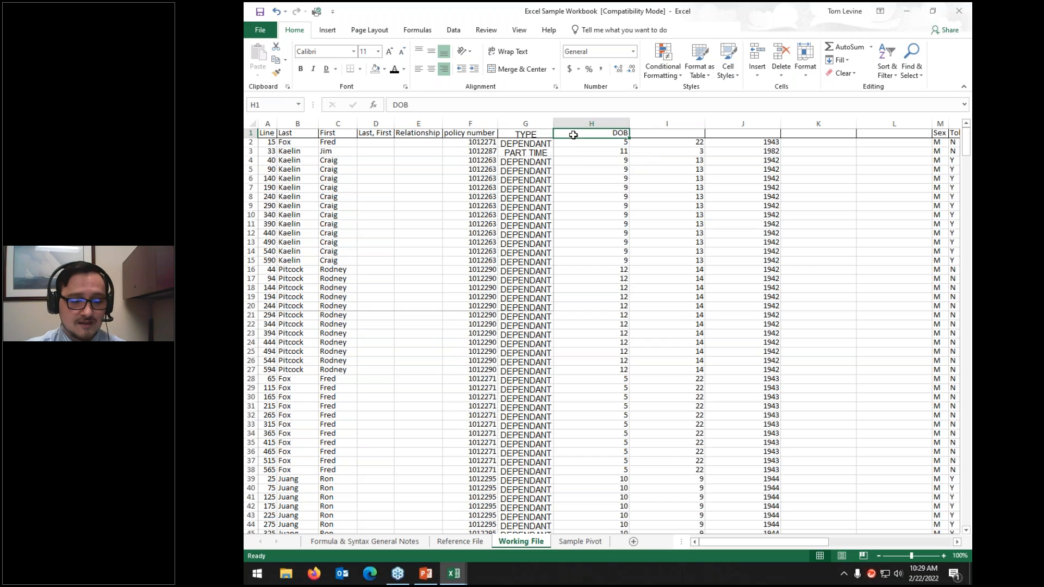
pyautogui.write('month')
pyautogui.press('Tab')
pyautogui.write('day')
pyautogui.press('Tab')
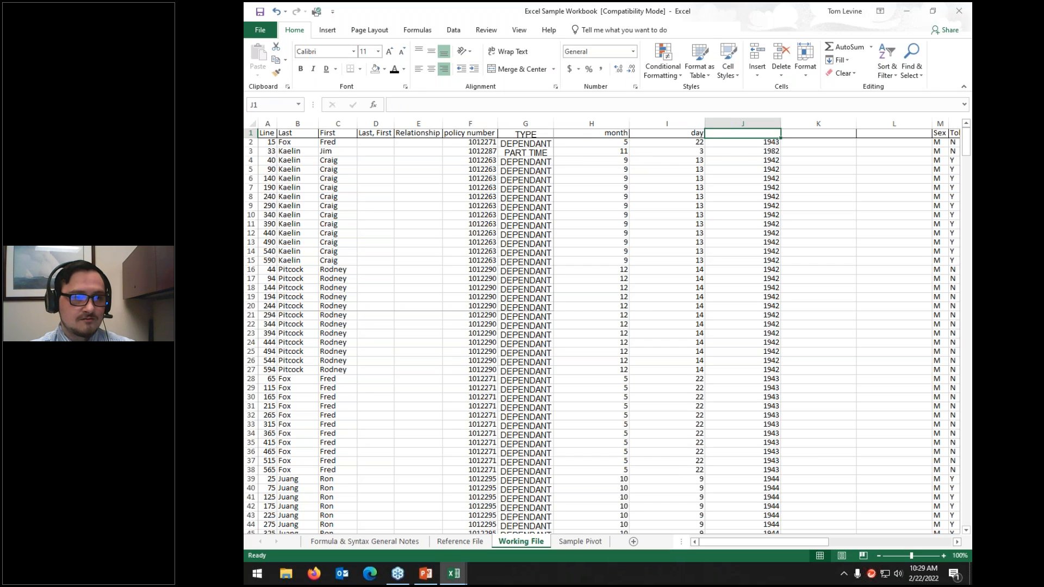
pyautogui.write('year')
pyautogui.press('Return')
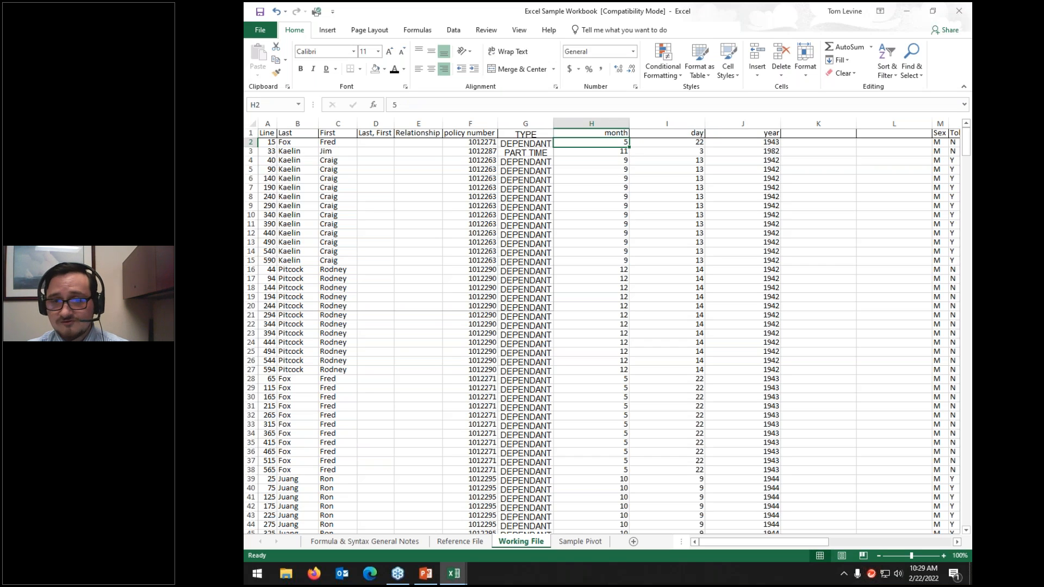
pyautogui.hotkey('ctrl', 'z')
pyautogui.hotkey('ctrl', 'z')
pyautogui.hotkey('ctrl', 'z')
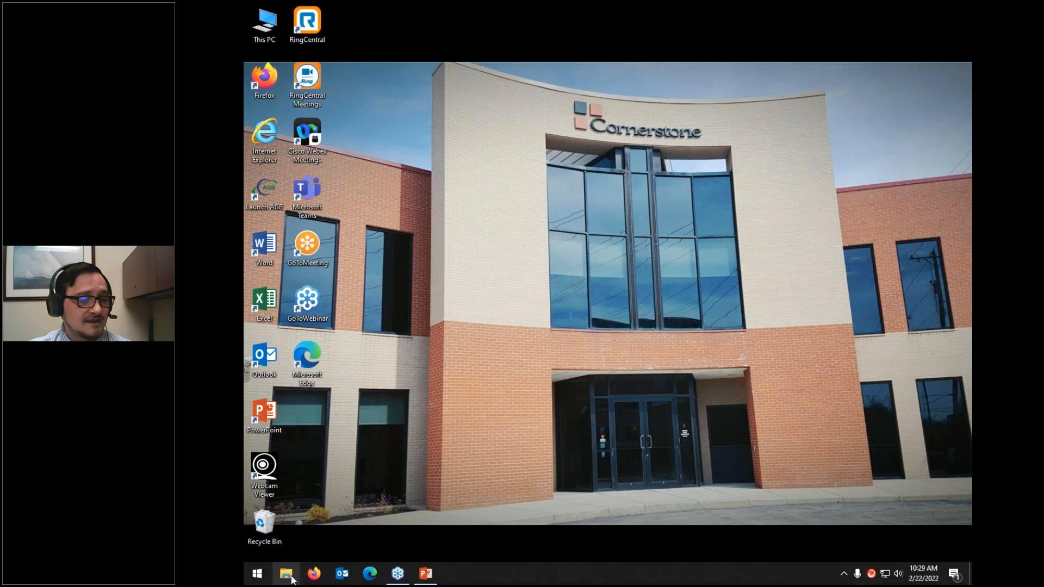
# Step: Reopen Excel Sample Workbook from the Presentation folder in File Explorer
pyautogui.press('super+e')
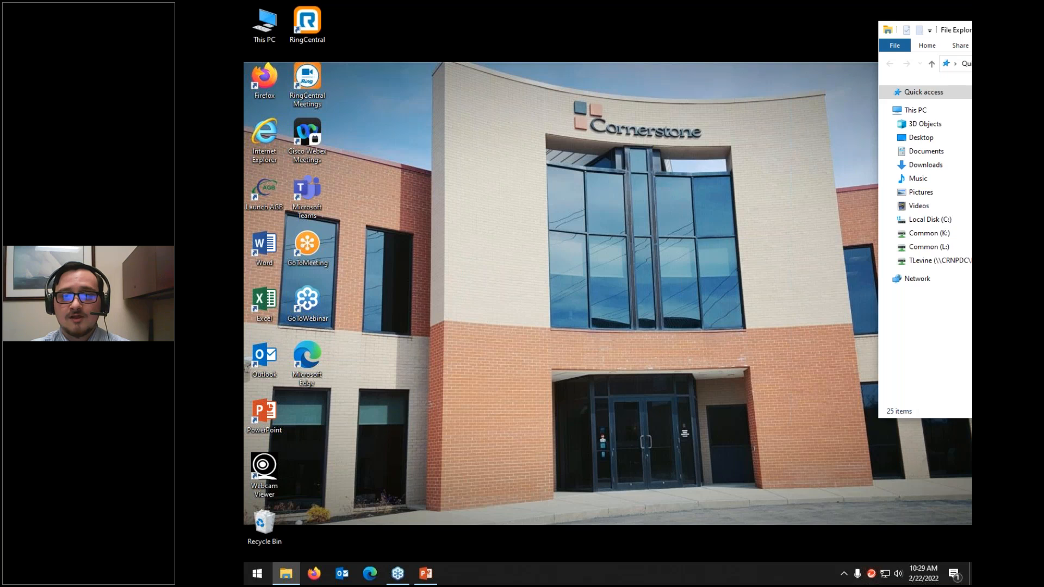
pyautogui.moveTo(971, 30); pyautogui.dragTo(582, 20)
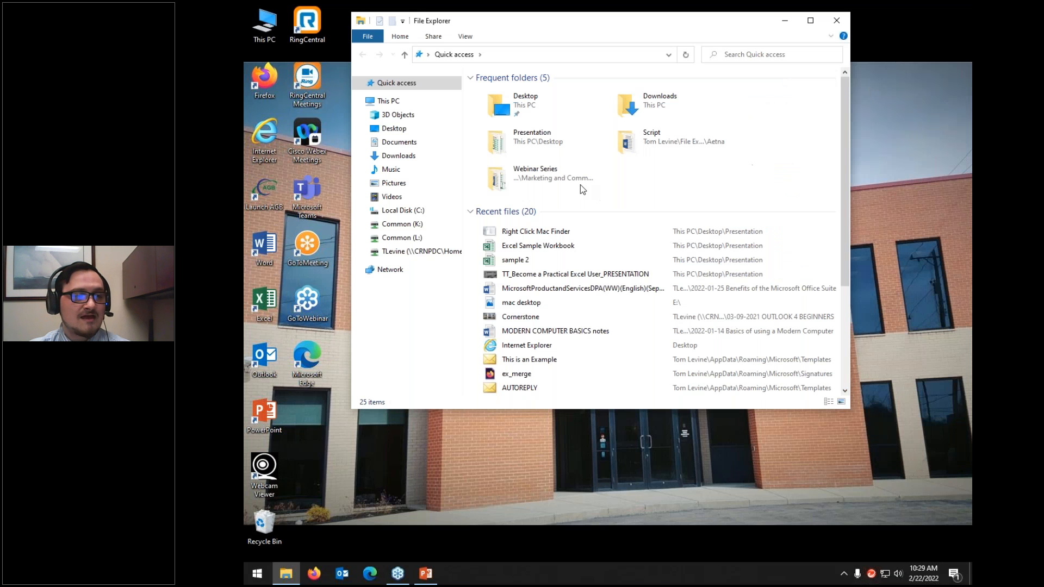
pyautogui.doubleClick(560, 134)
pyautogui.doubleClick(526, 91)
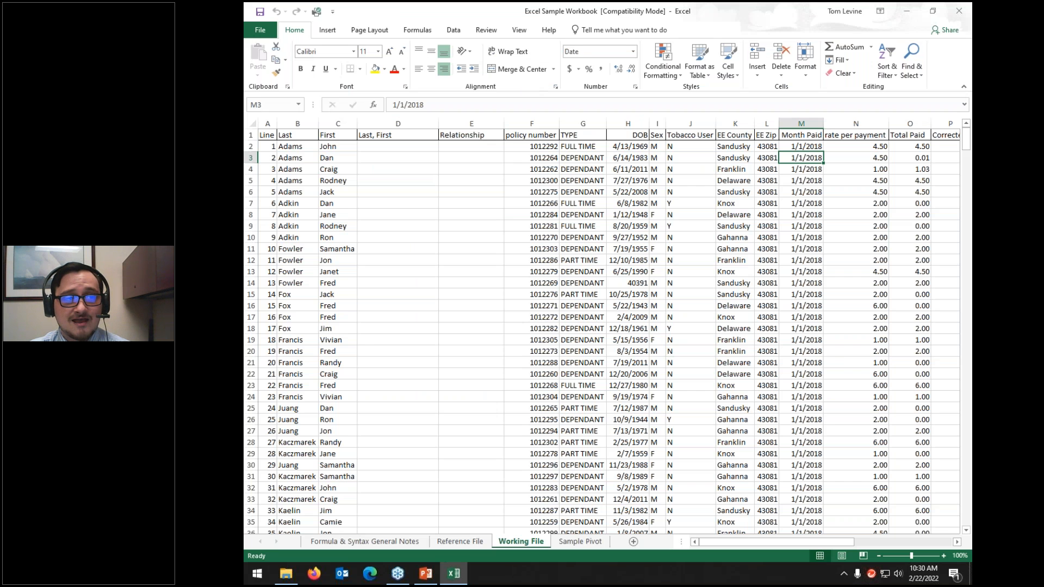
# Step: Give E2 a List validation with source 'mom, dad, son' and show its dropdown
pyautogui.click(454, 30)
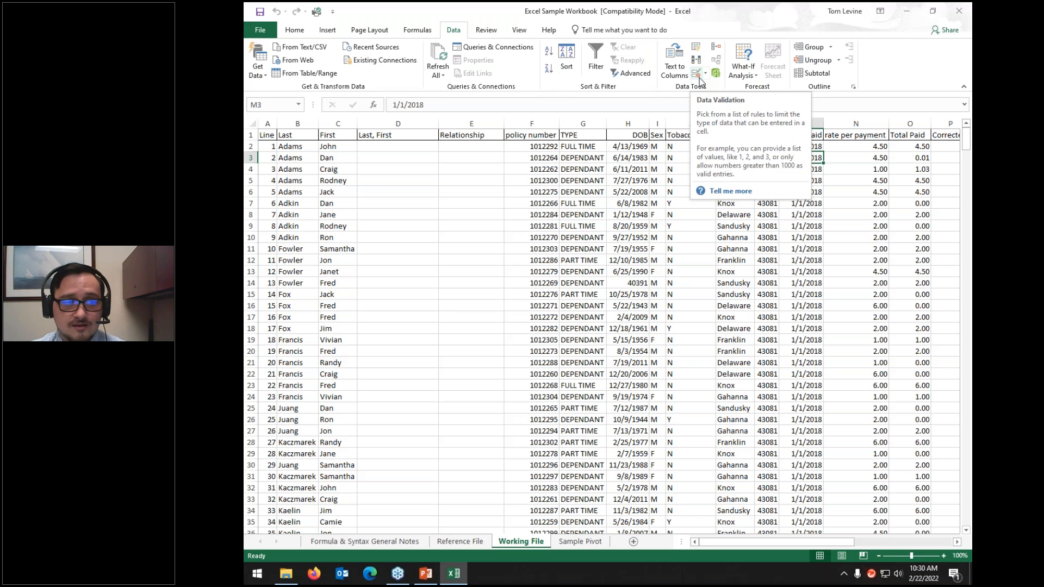
pyautogui.click(482, 145)
pyautogui.click(695, 74)
pyautogui.click(640, 225)
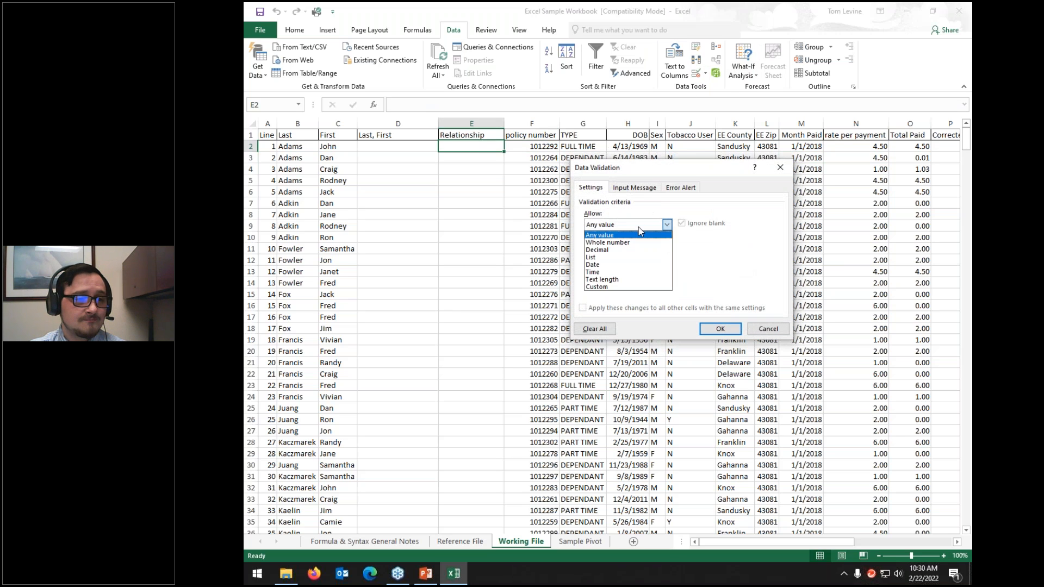
pyautogui.click(596, 257)
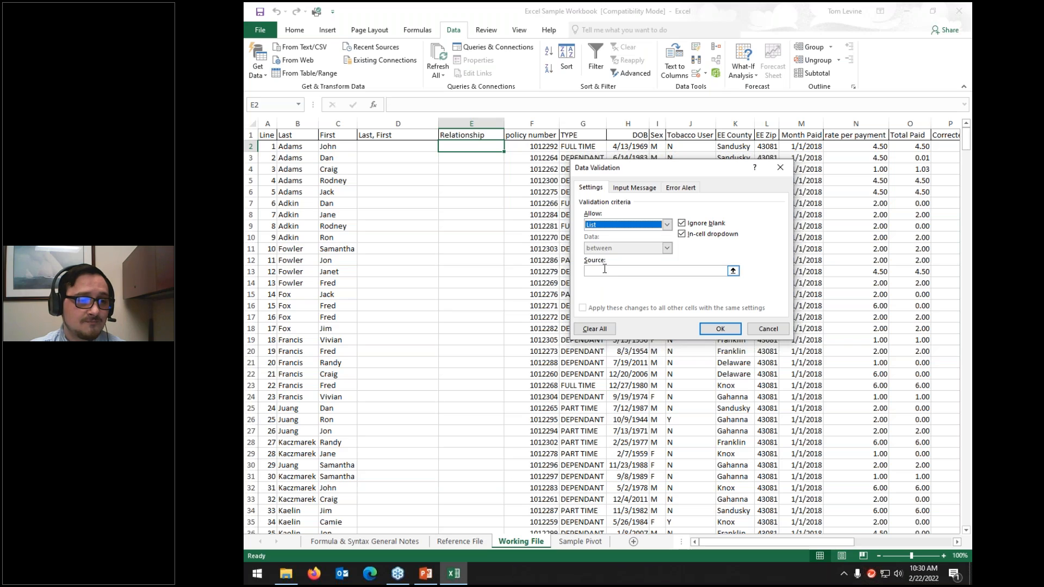
pyautogui.click(604, 270)
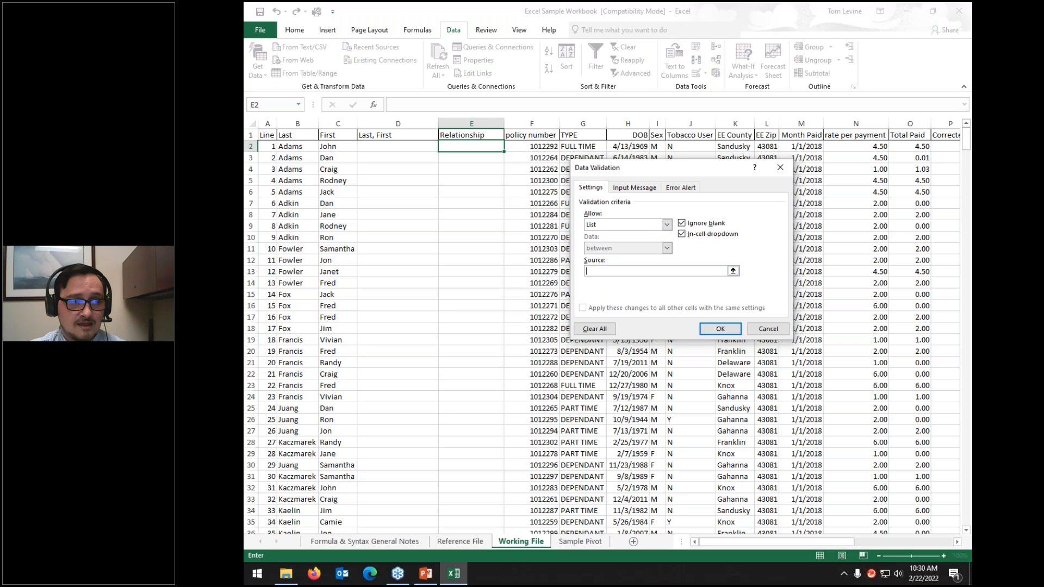
pyautogui.write('mom, dad')
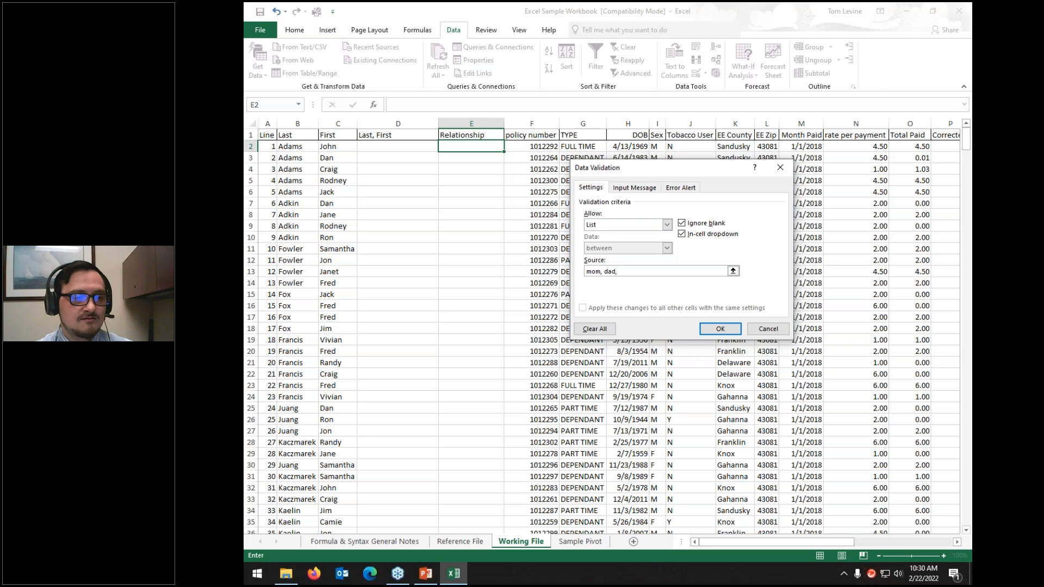
pyautogui.write(', son')
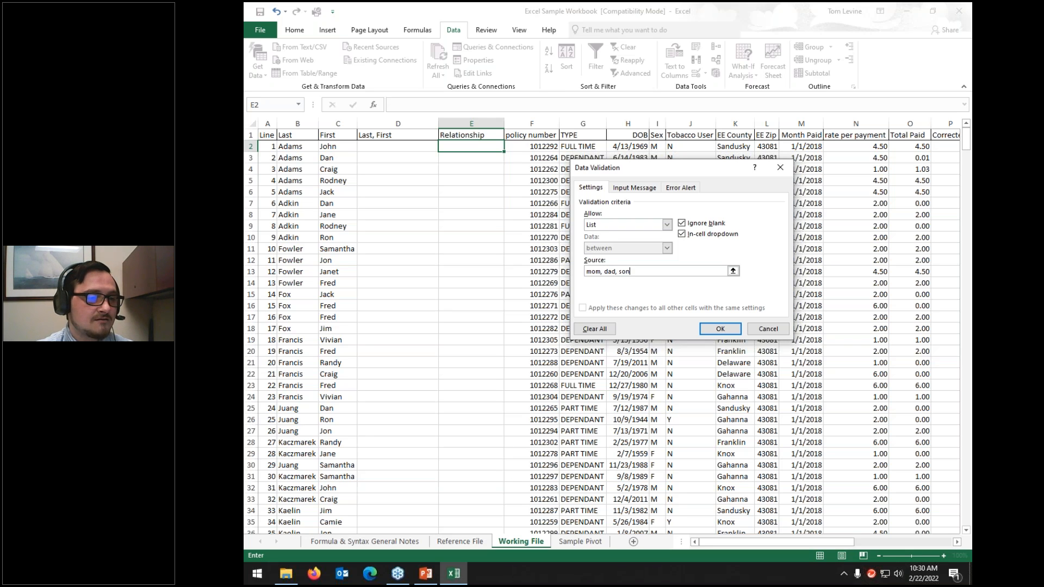
pyautogui.click(719, 328)
pyautogui.click(509, 146)
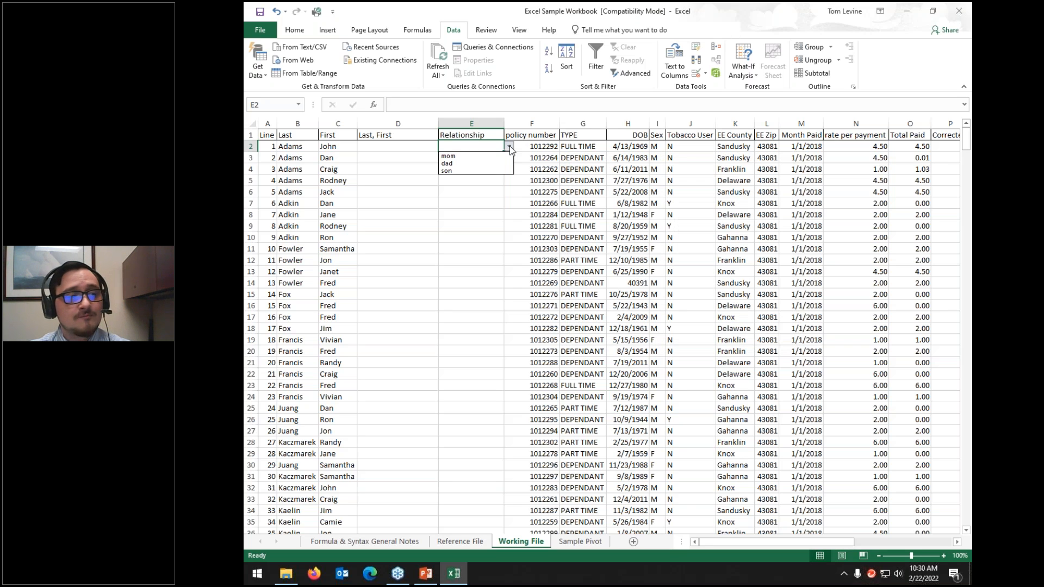
# Step: Pick dad from E2's list, then confirm an unlisted entry is rejected
pyautogui.click(449, 163)
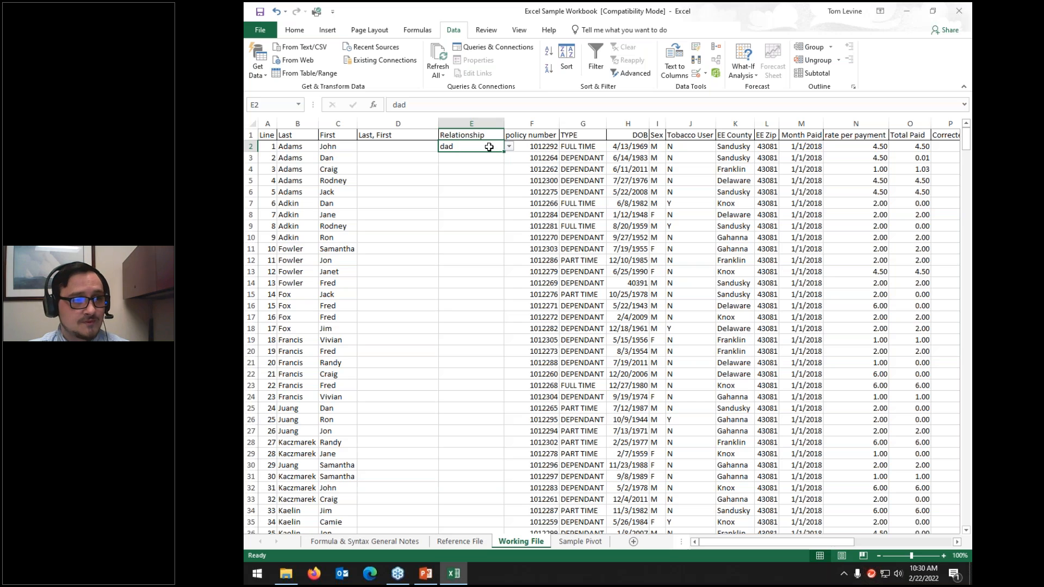
pyautogui.press('Delete')
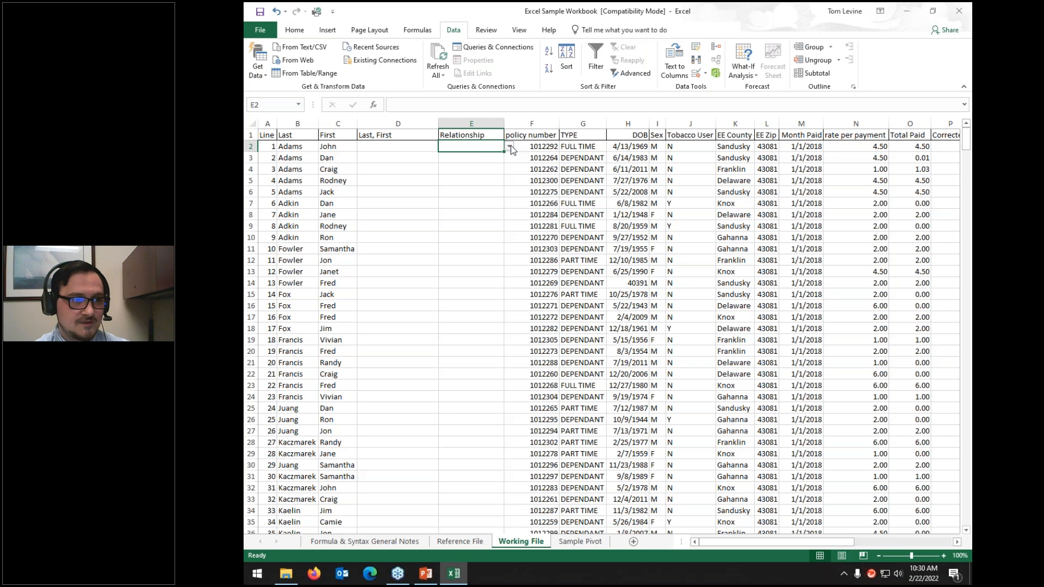
pyautogui.write('amisofnawi;oe')
pyautogui.press('Return')
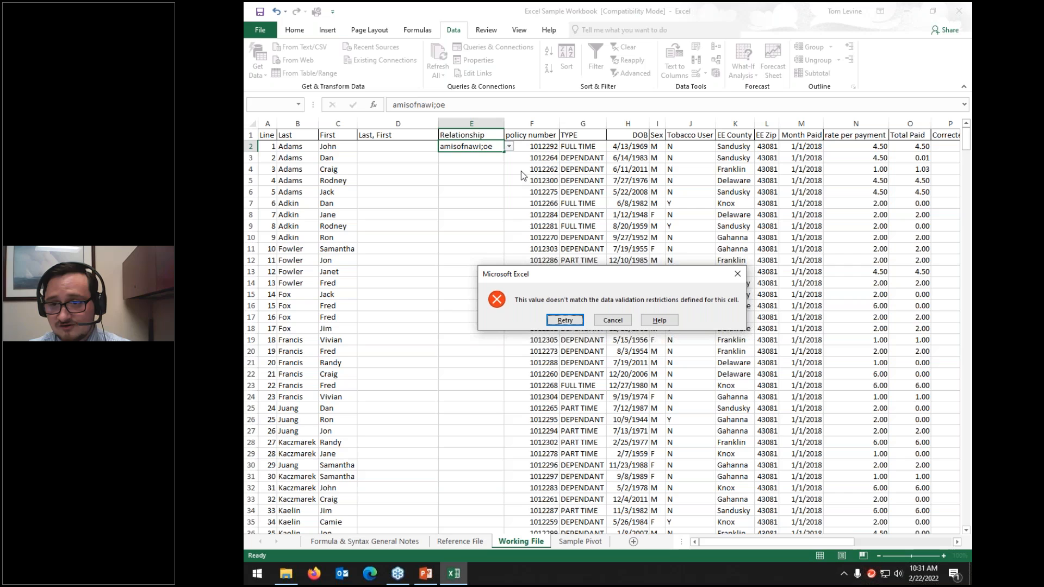
pyautogui.click(612, 320)
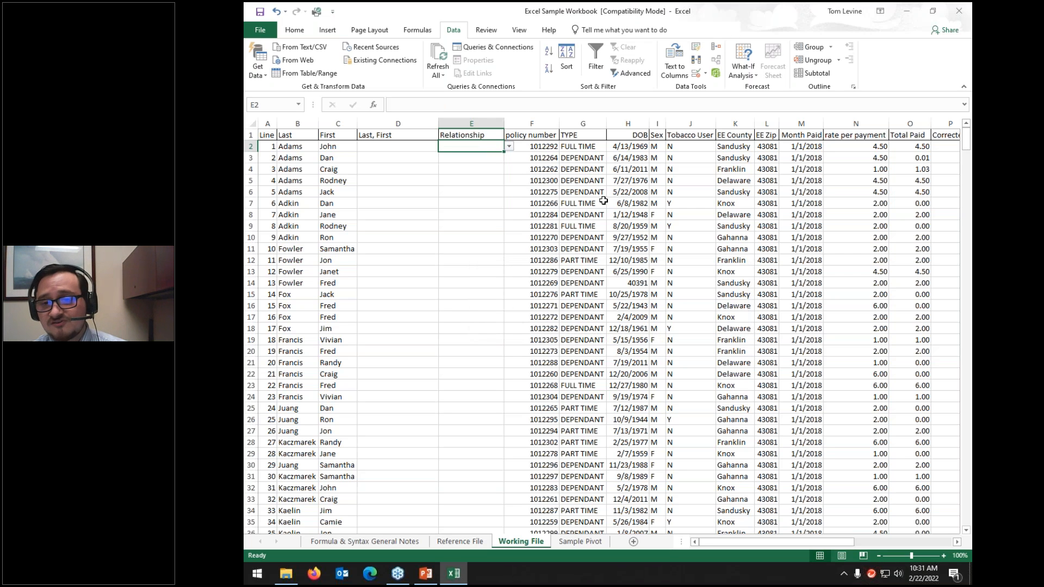
# Step: Clear the validation circles and select the entire worksheet
pyautogui.click(706, 74)
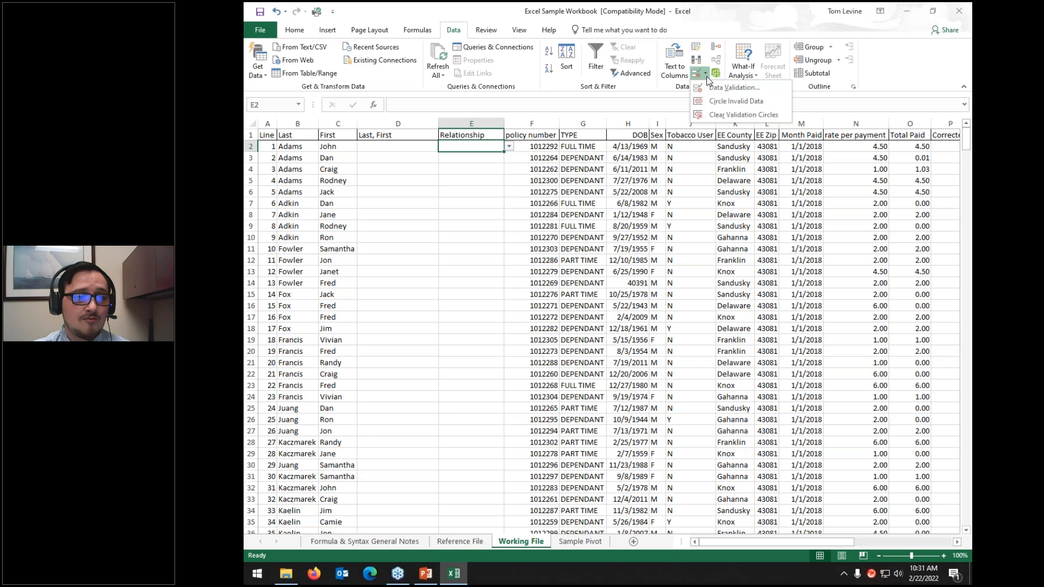
pyautogui.click(714, 116)
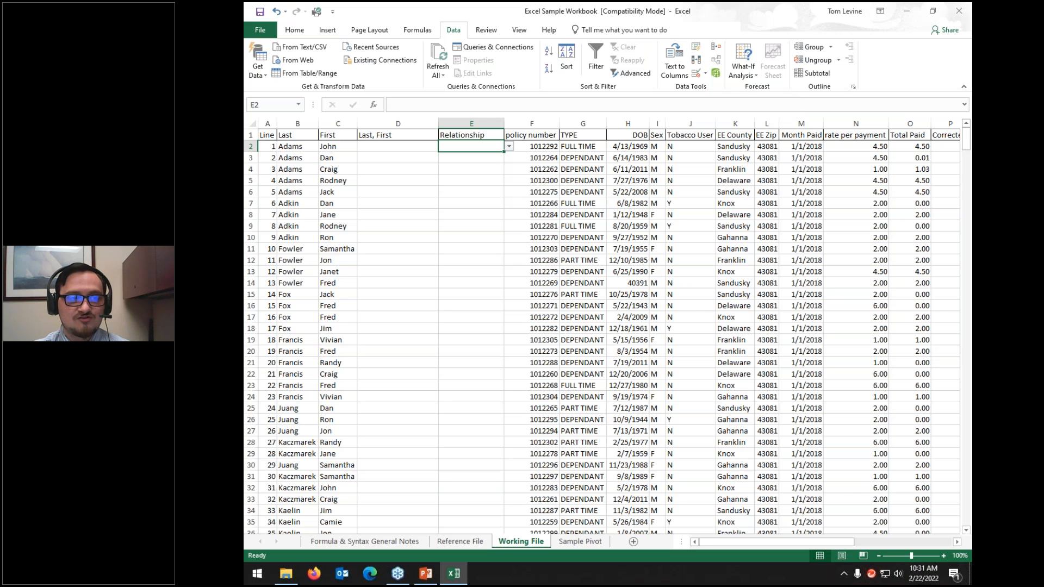
pyautogui.click(252, 126)
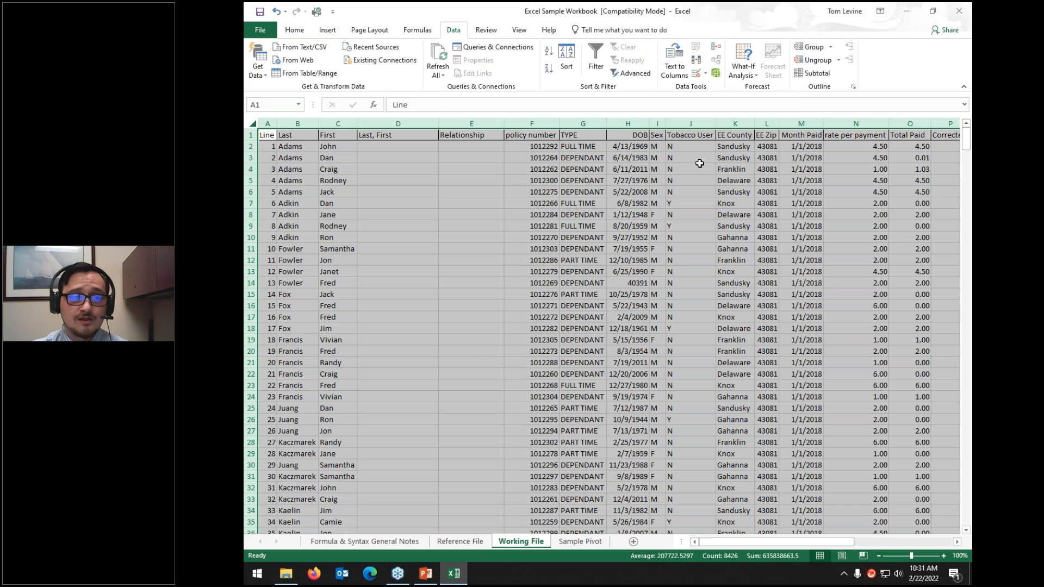
# Step: Remove duplicate rows based on the Line and Last columns, leaving 45 unique rows
pyautogui.click(694, 64)
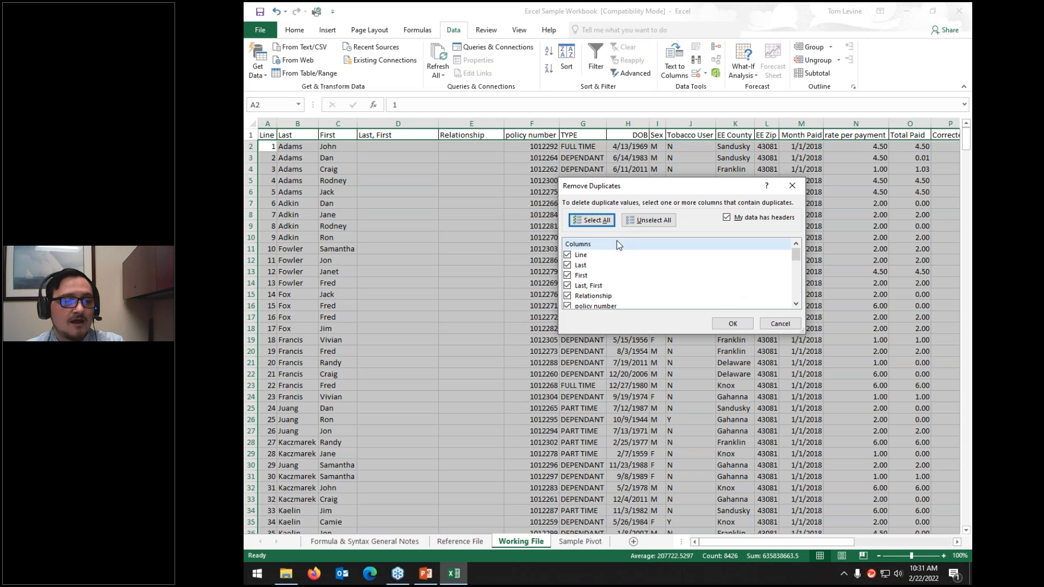
pyautogui.click(639, 223)
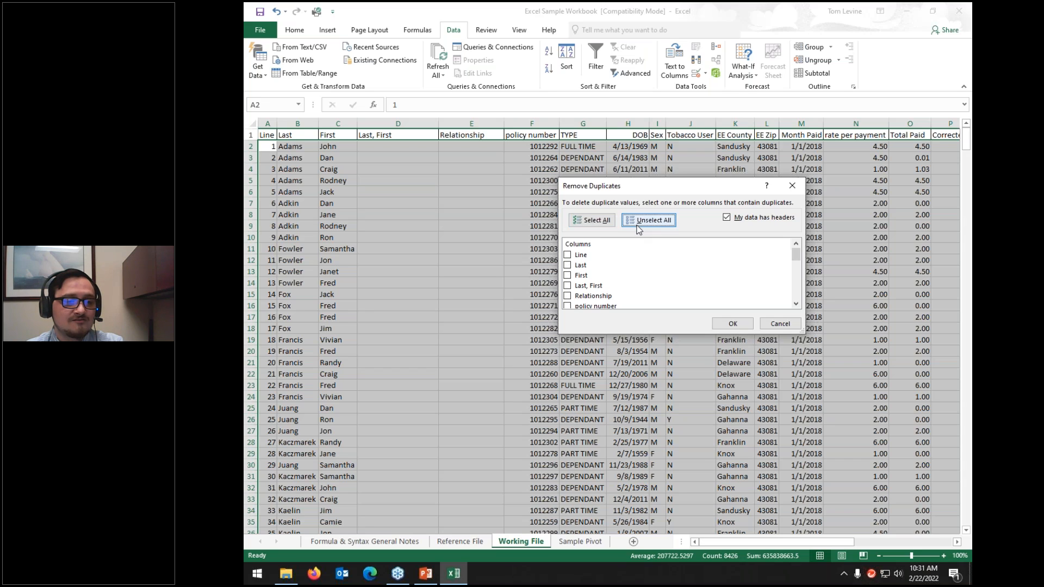
pyautogui.click(567, 255)
pyautogui.click(567, 264)
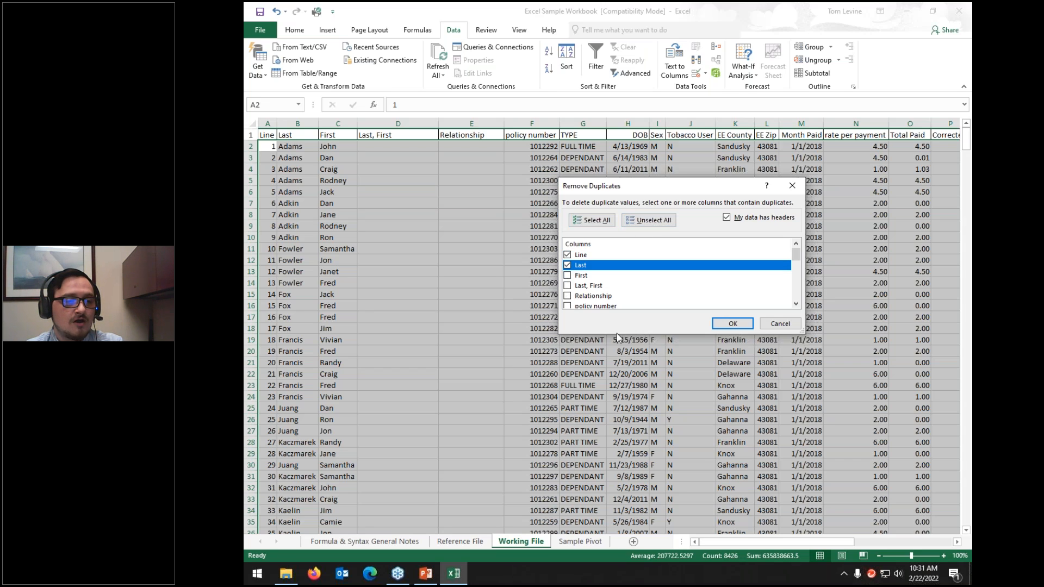
pyautogui.click(567, 255)
pyautogui.click(567, 276)
pyautogui.click(728, 324)
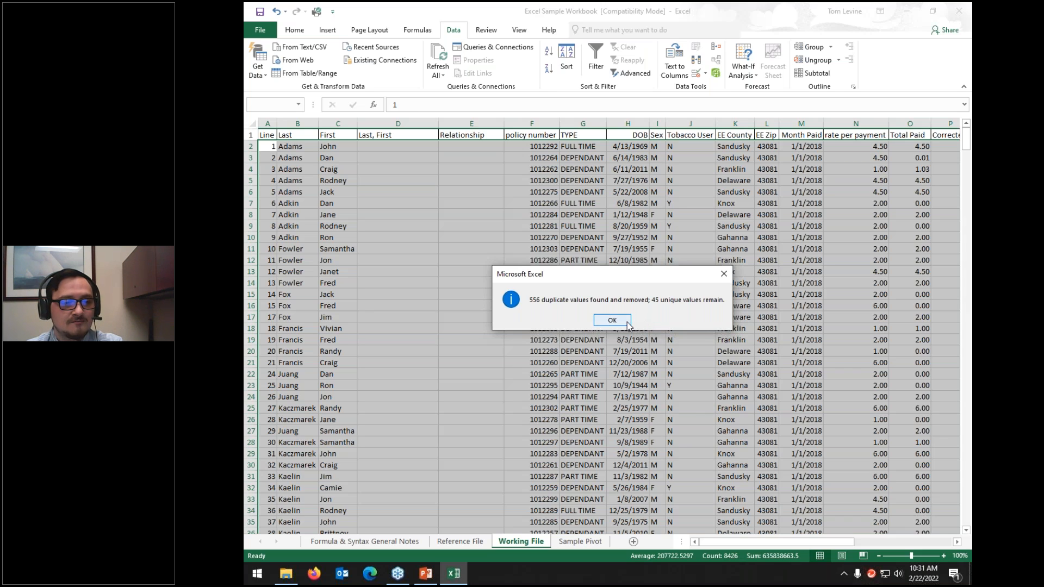
pyautogui.click(627, 325)
# Step: Review the remaining rows, checking the Pitcock and Kaelin name entries
pyautogui.scroll(-13, 300, 304)
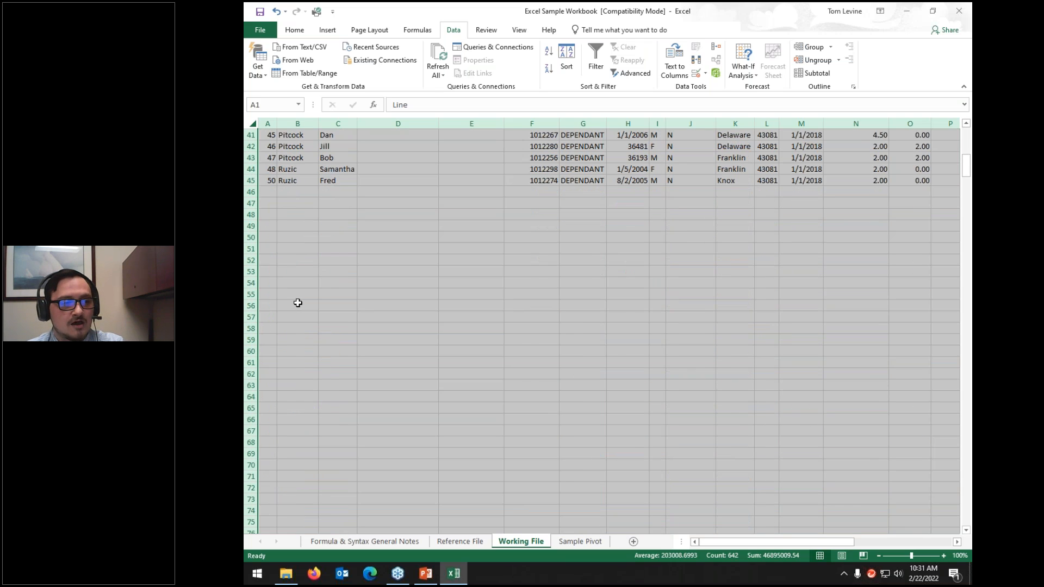
pyautogui.scroll(7, 300, 305)
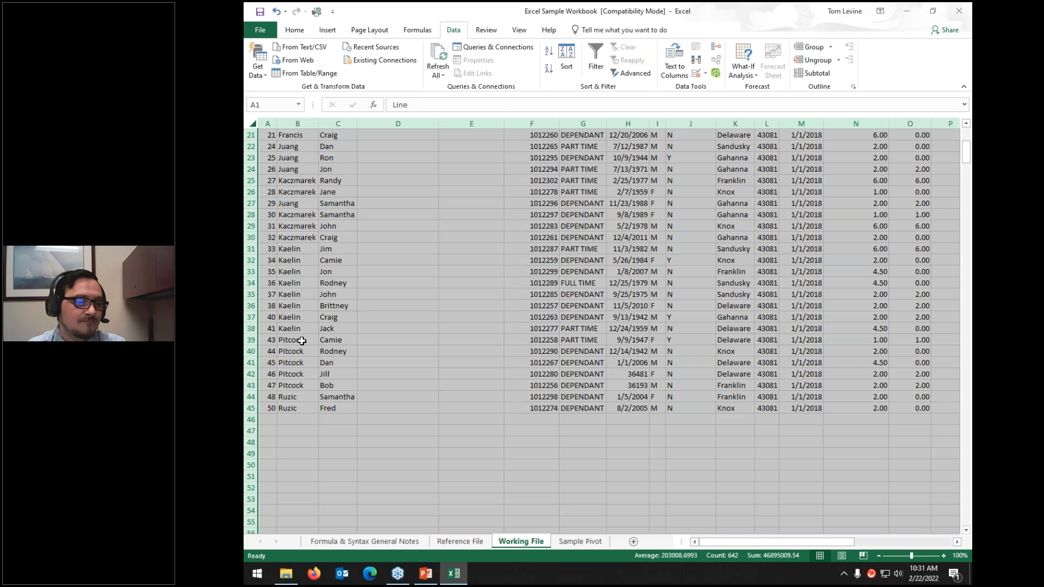
pyautogui.moveTo(302, 341); pyautogui.dragTo(407, 342)
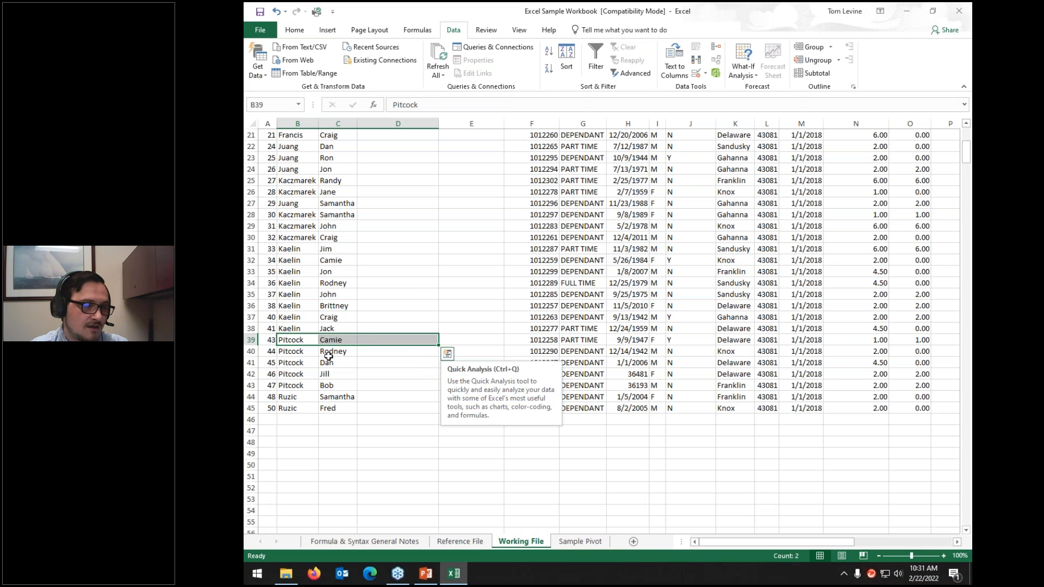
pyautogui.moveTo(306, 352); pyautogui.dragTo(337, 353)
pyautogui.moveTo(293, 307); pyautogui.dragTo(347, 308)
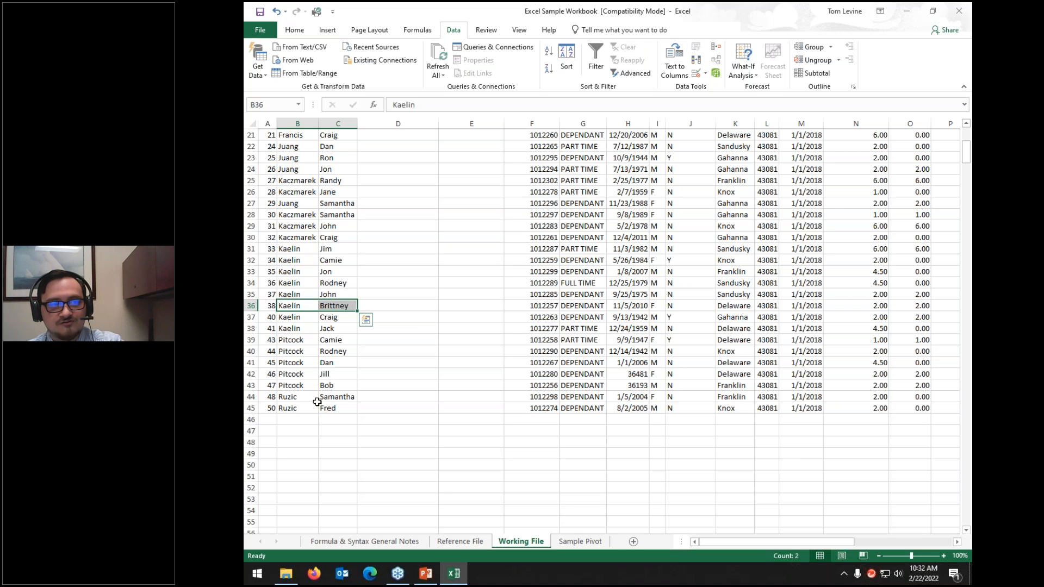
pyautogui.scroll(7, 392, 413)
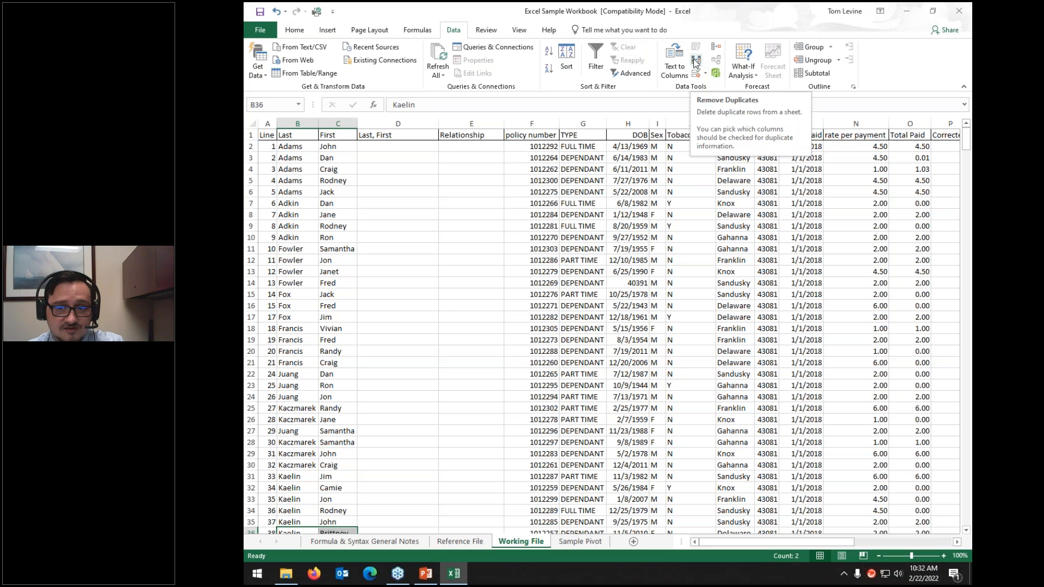
pyautogui.click(404, 224)
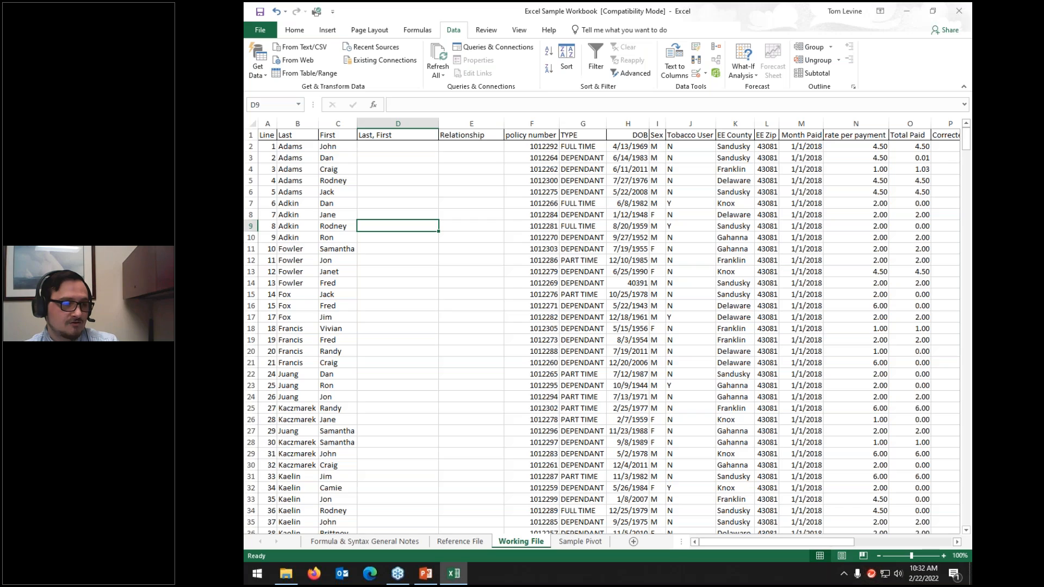
# Step: Undo the duplicate removal so the full list and dad in E2 return
pyautogui.hotkey('ctrl', 'a')
pyautogui.scroll(-20, 403, 244)
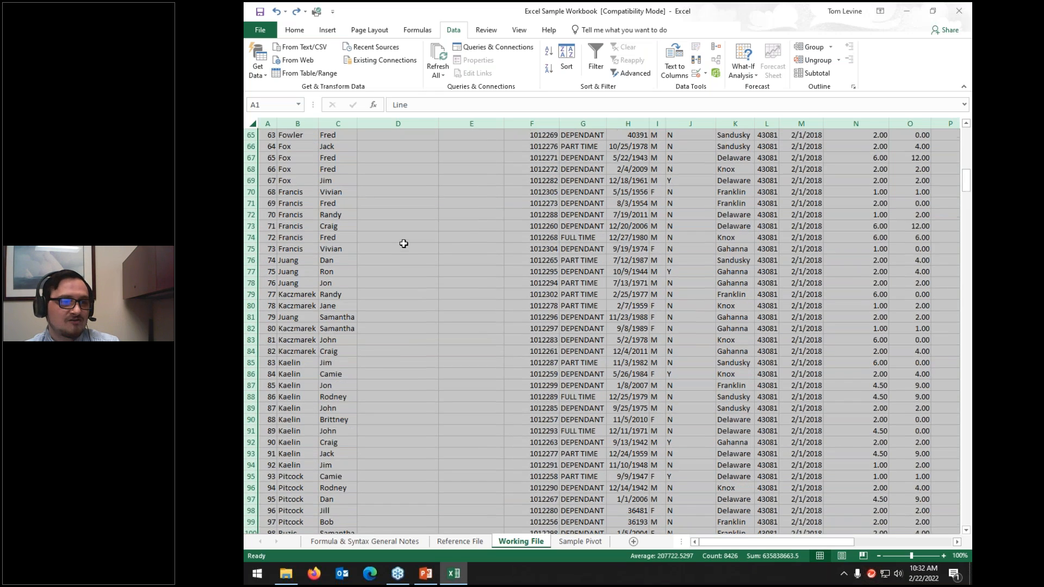
pyautogui.scroll(9, 403, 244)
pyautogui.click(405, 248)
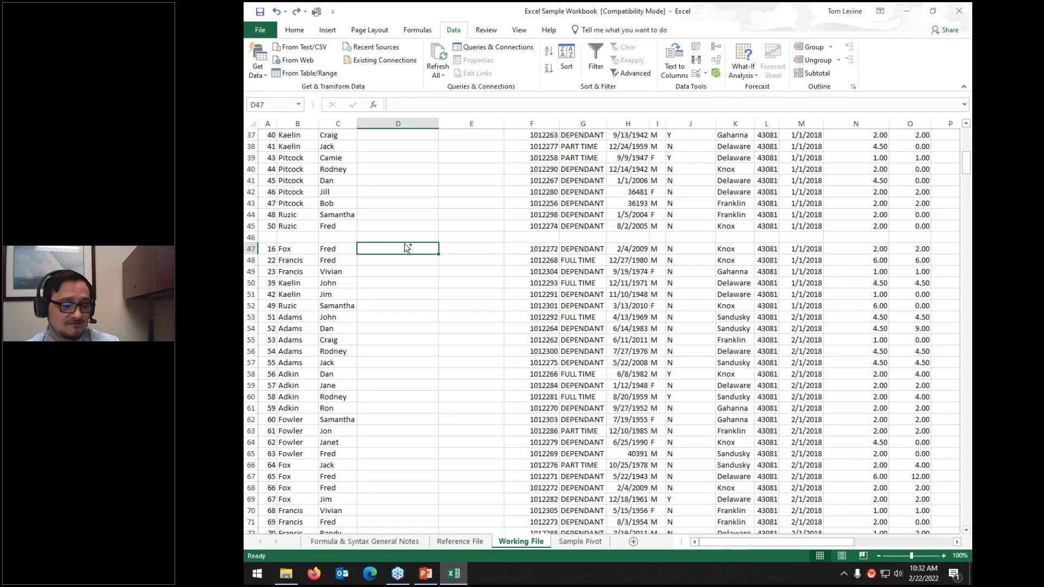
pyautogui.hotkey('ctrl', 'Down')
pyautogui.press('Right')
pyautogui.hotkey('ctrl', 'Up')
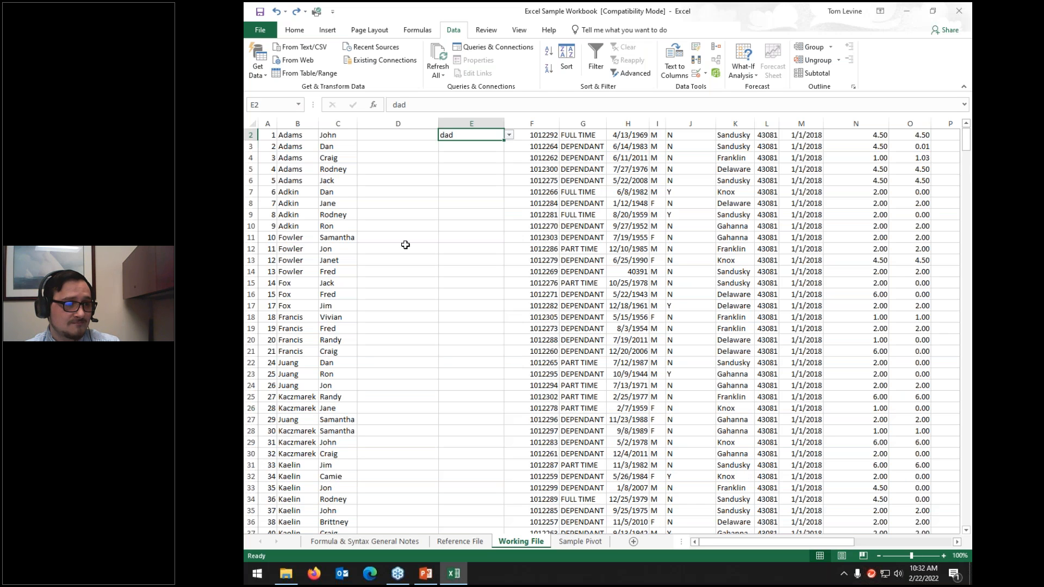
pyautogui.scroll(1, 405, 245)
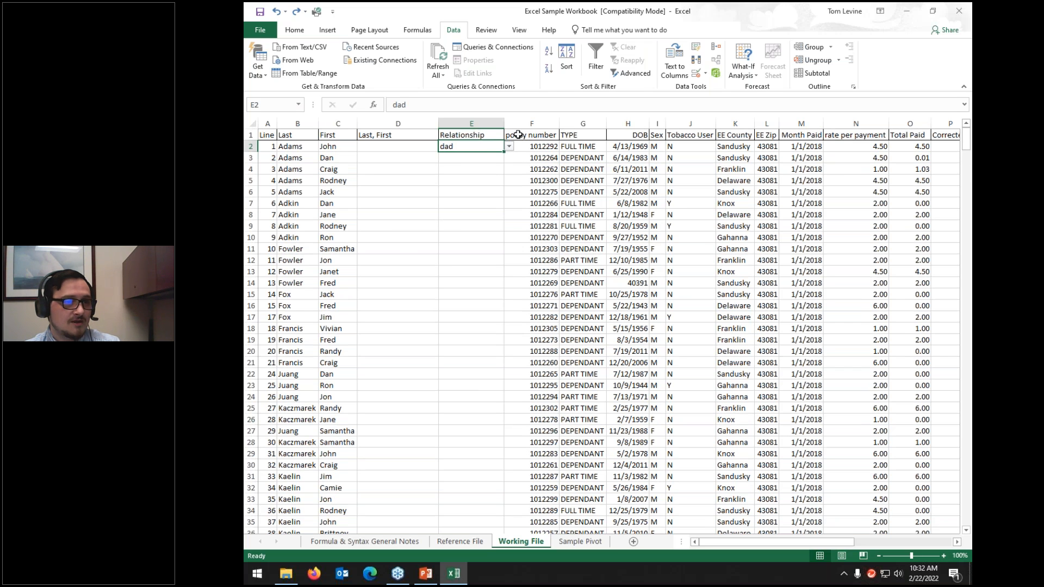
pyautogui.click(704, 73)
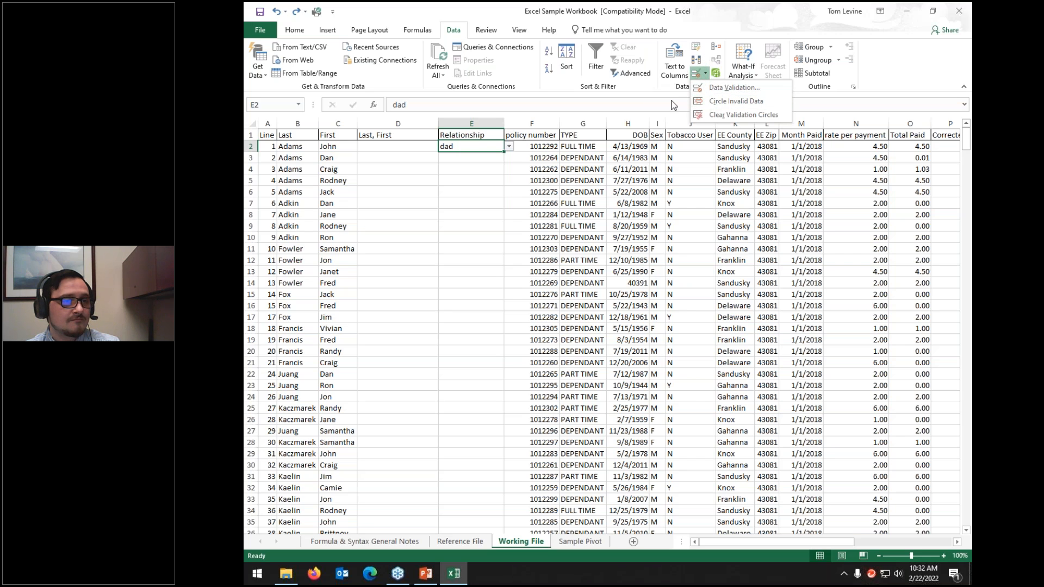
# Step: Clear All data validation from E2 and delete its dad value
pyautogui.click(408, 204)
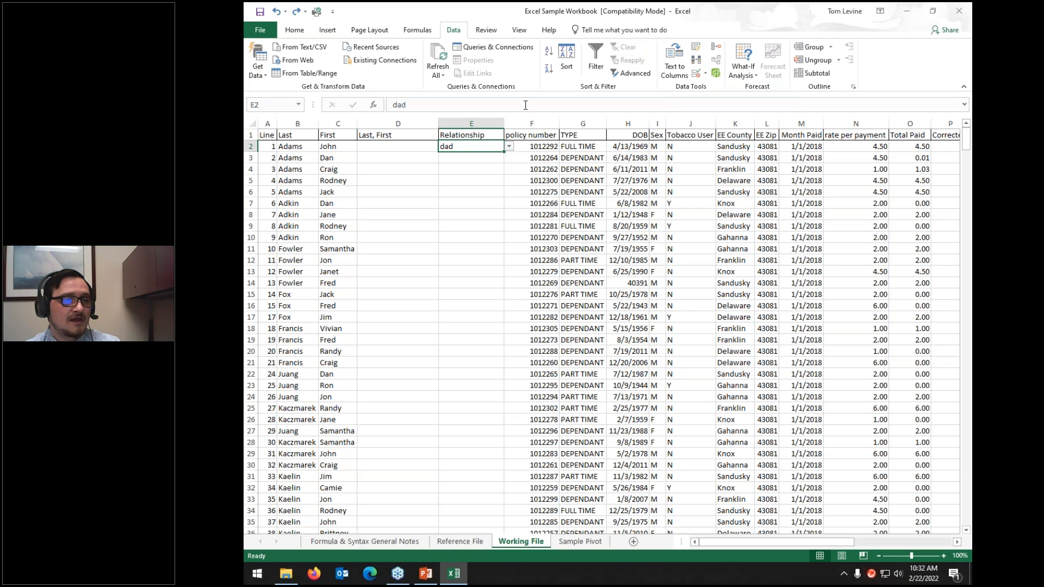
pyautogui.moveTo(452, 228); pyautogui.dragTo(461, 203)
pyautogui.click(476, 147)
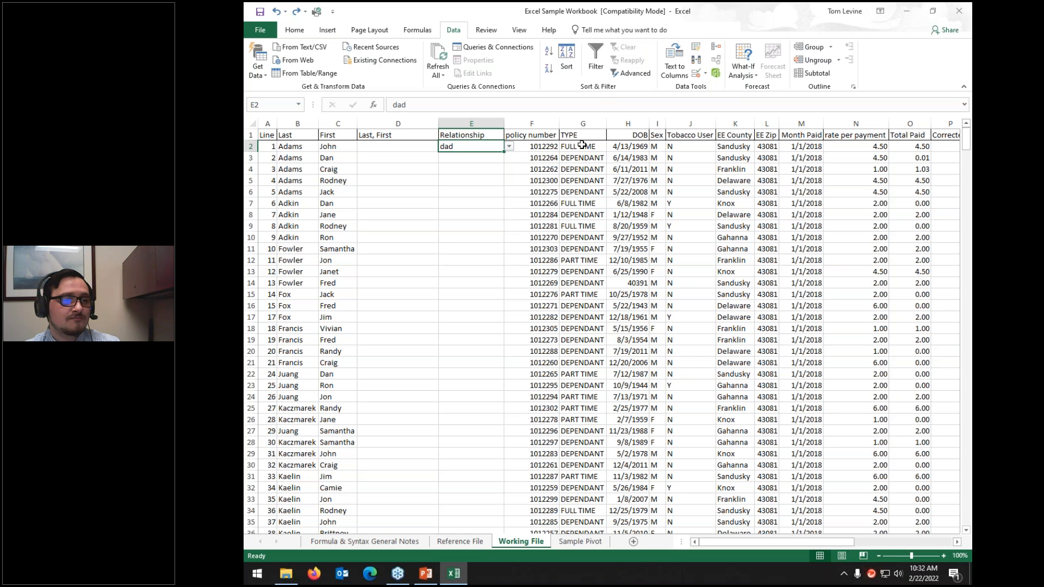
pyautogui.click(697, 74)
pyautogui.click(597, 329)
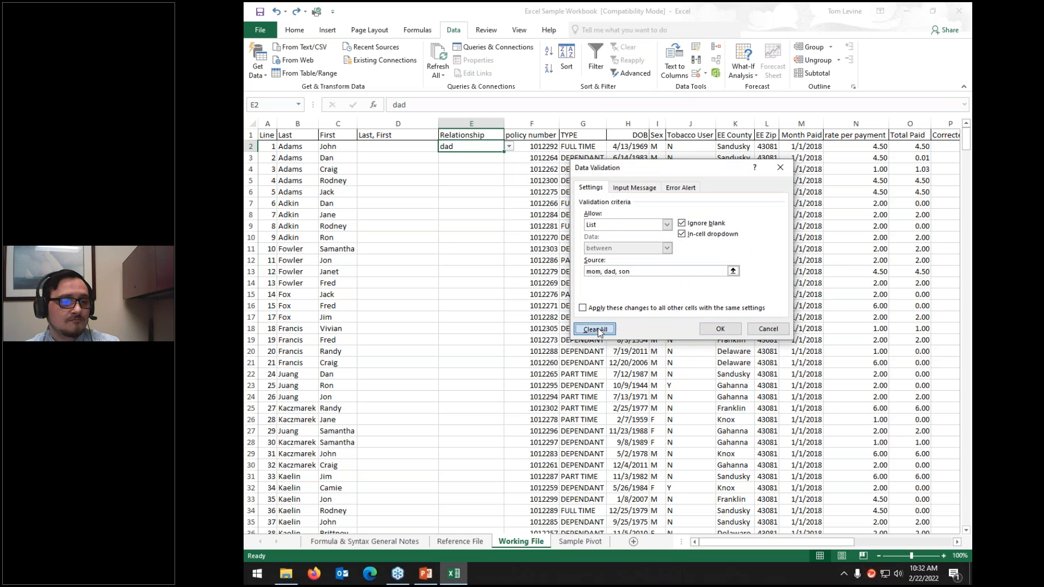
pyautogui.click(719, 329)
pyautogui.click(486, 248)
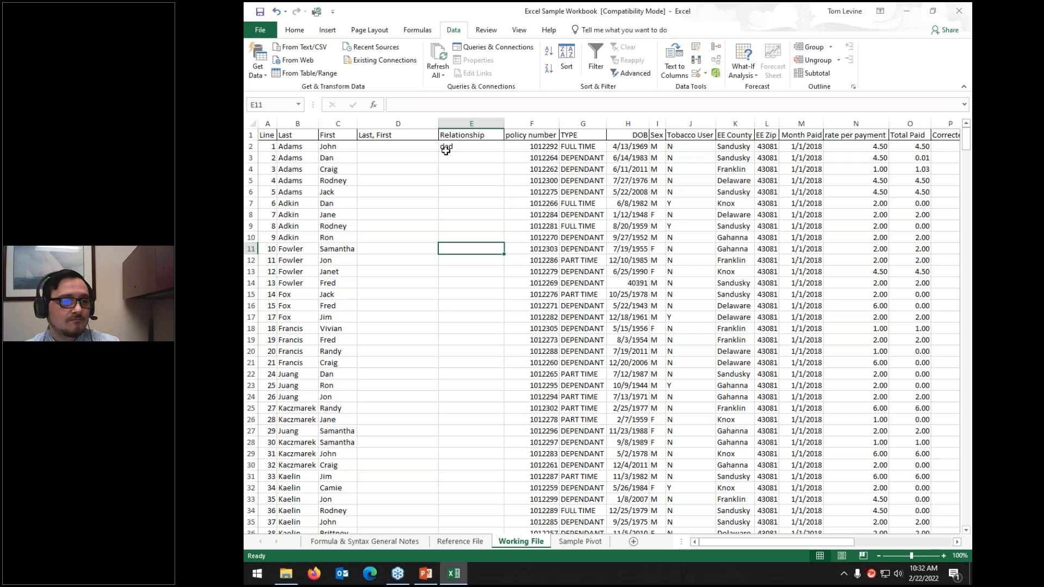
pyautogui.click(443, 146)
pyautogui.press('Delete')
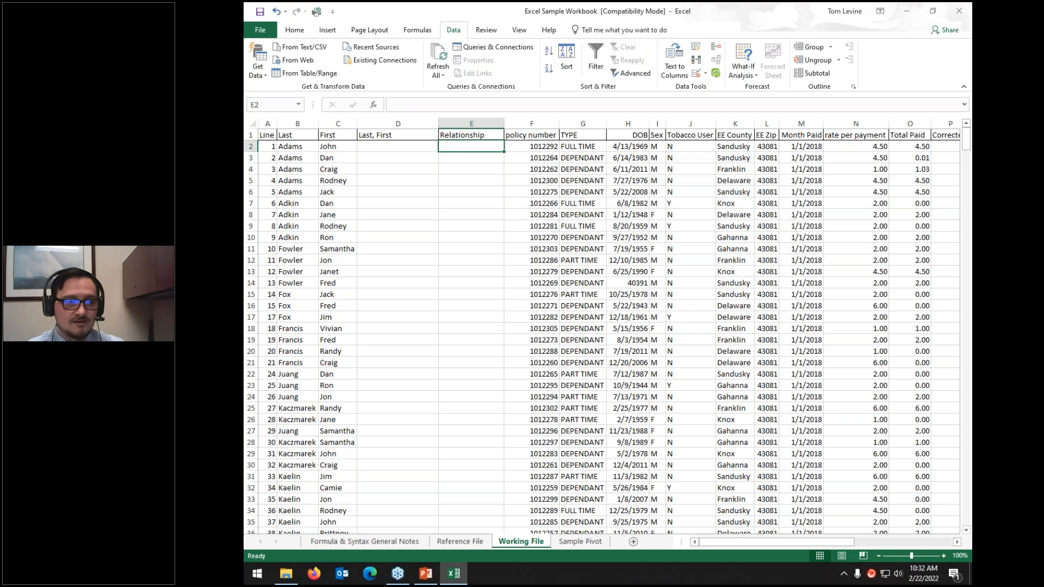
pyautogui.click(418, 147)
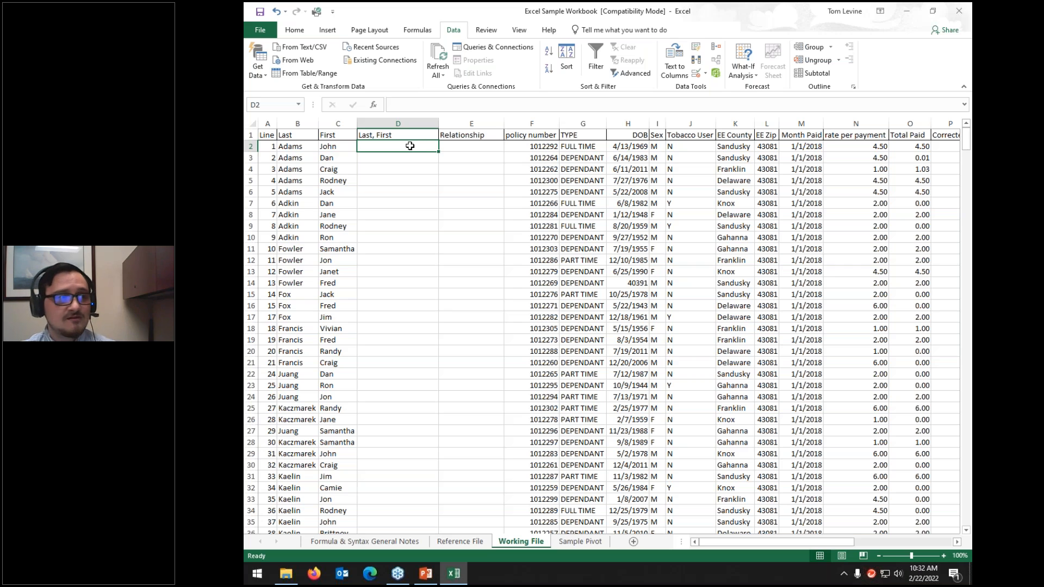
# Step: Insert the CONCATENATE function into D2 by searching 'concat' in Insert Function
pyautogui.click(422, 29)
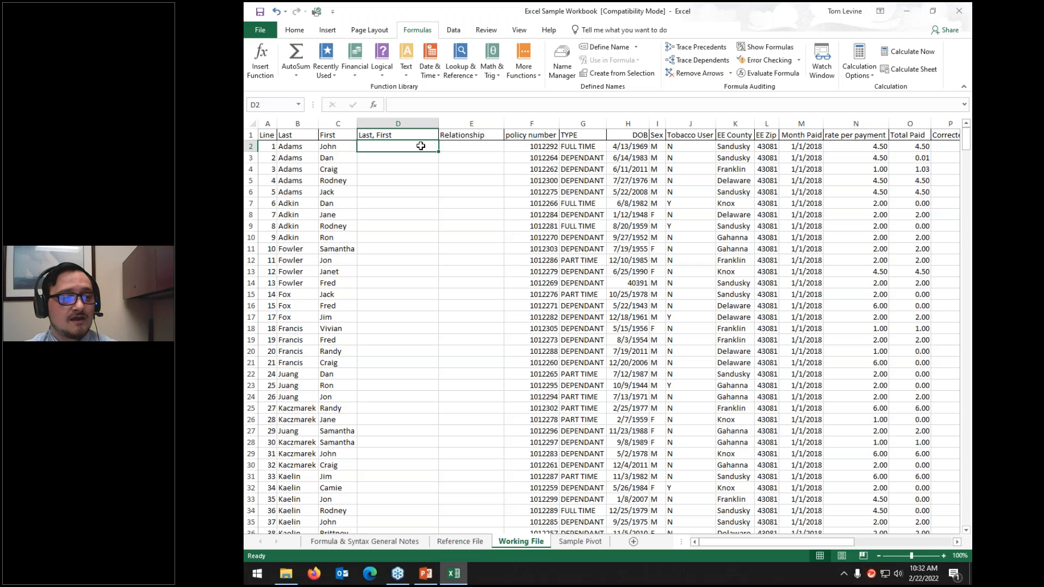
pyautogui.click(527, 70)
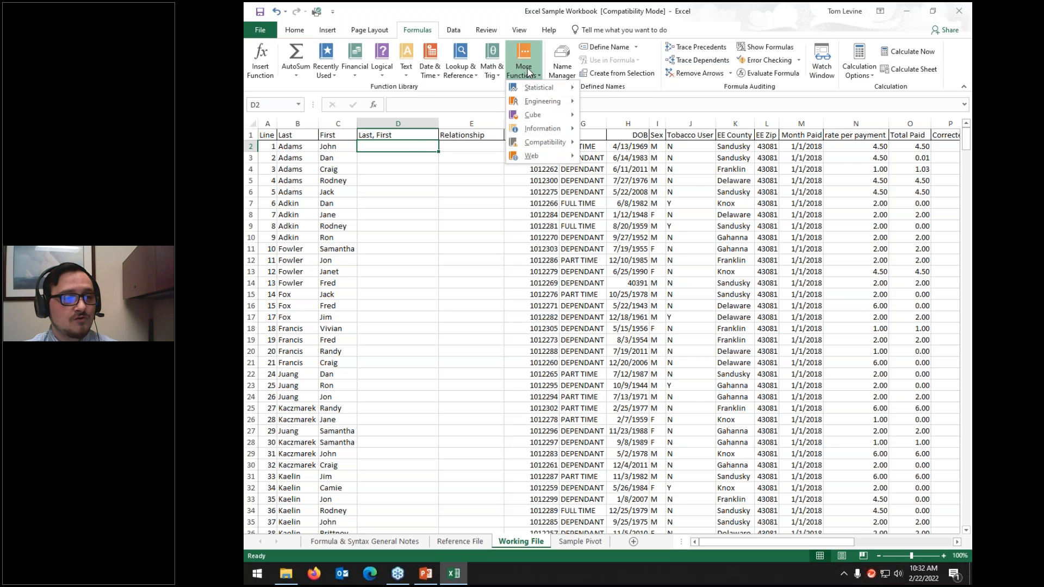
pyautogui.click(527, 71)
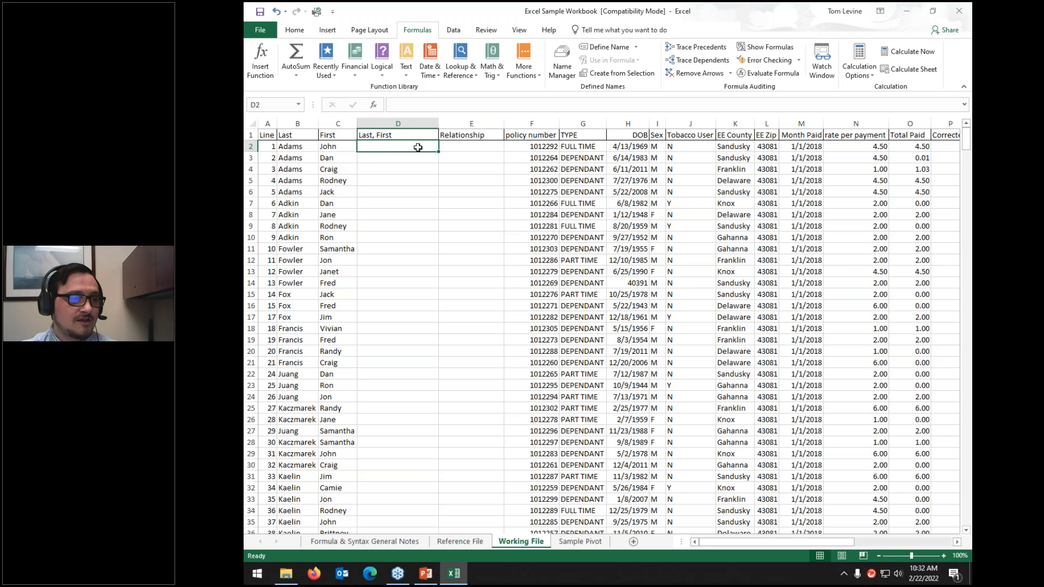
pyautogui.click(263, 57)
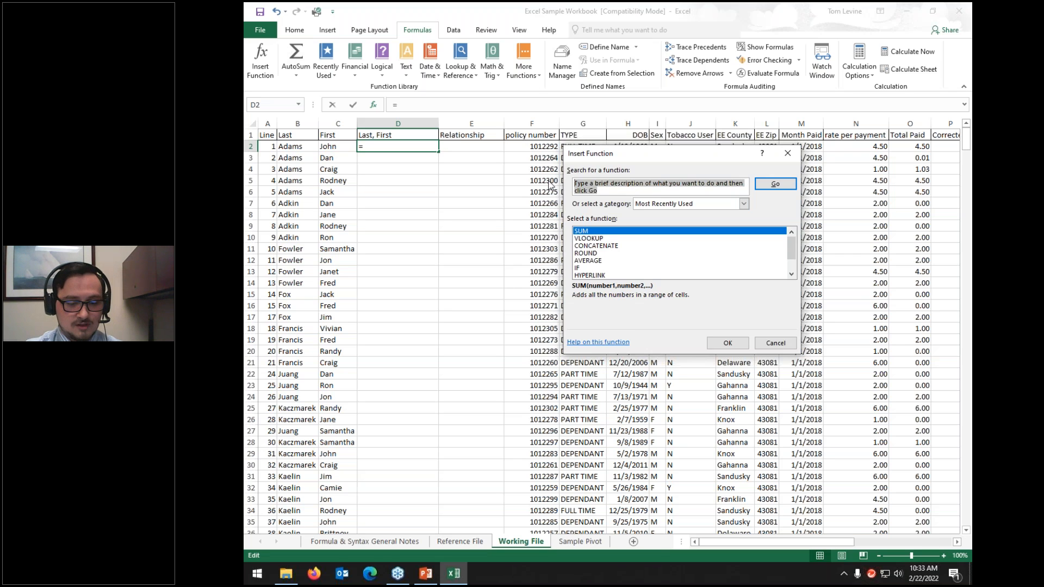
pyautogui.write('concatenate')
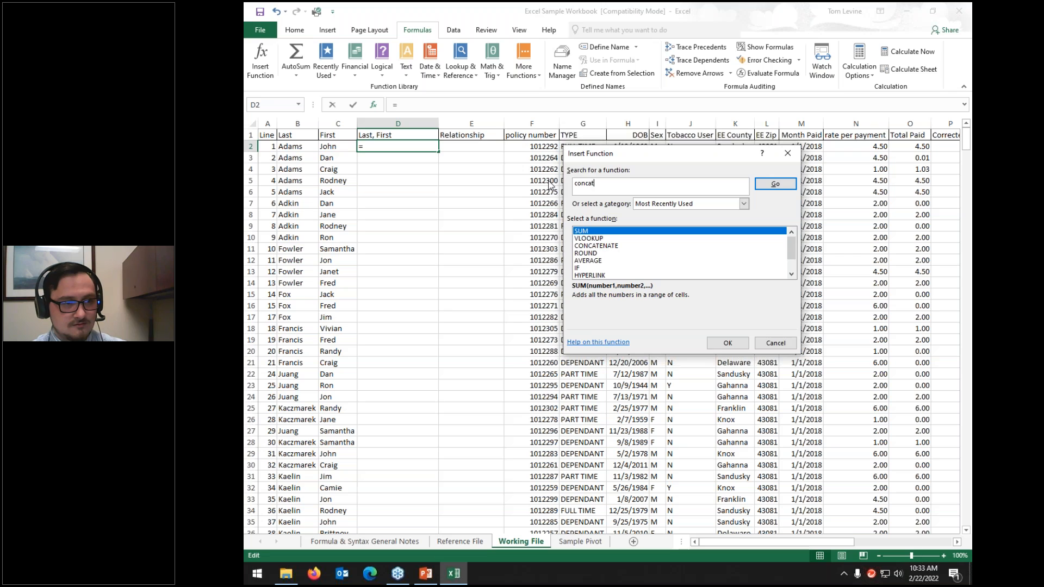
pyautogui.click(777, 187)
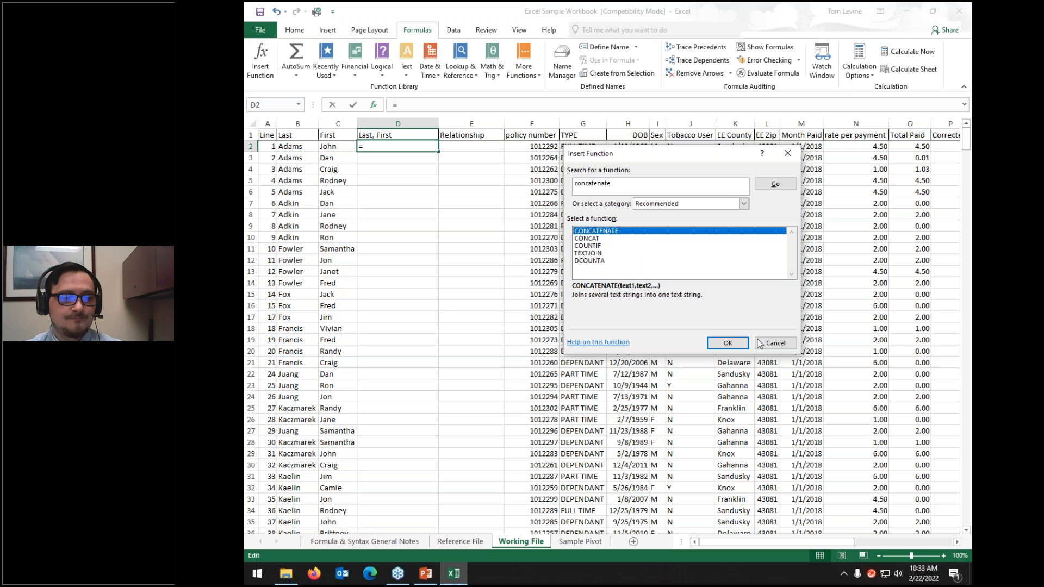
pyautogui.click(728, 343)
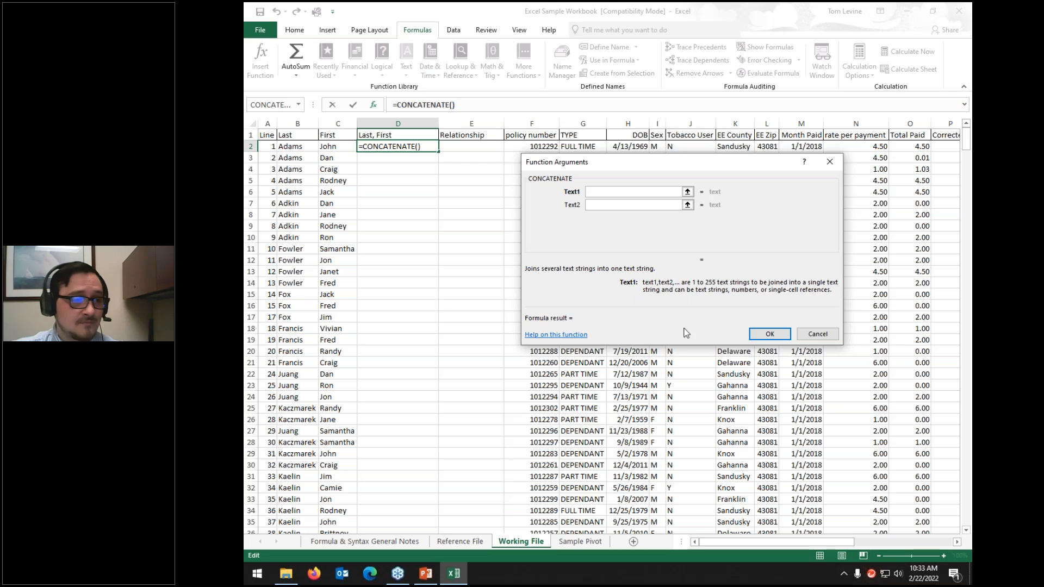
pyautogui.click(296, 148)
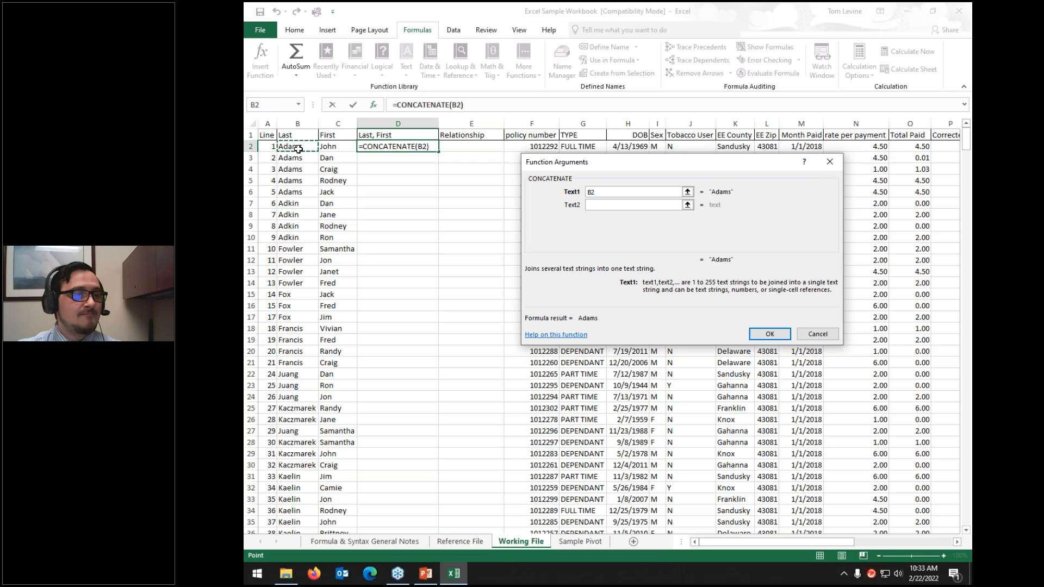
pyautogui.click(603, 205)
pyautogui.write(',')
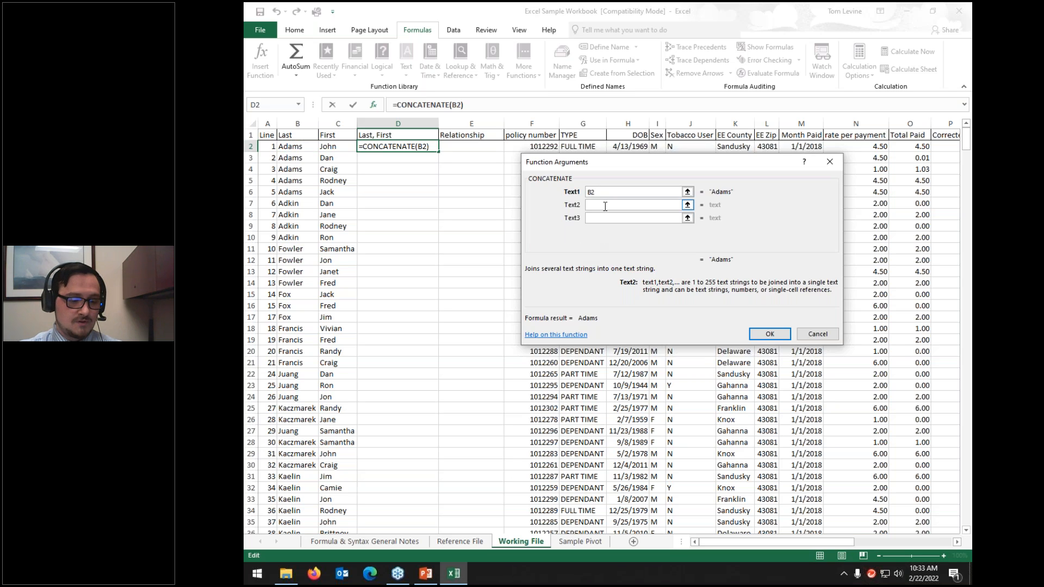
pyautogui.write(', "')
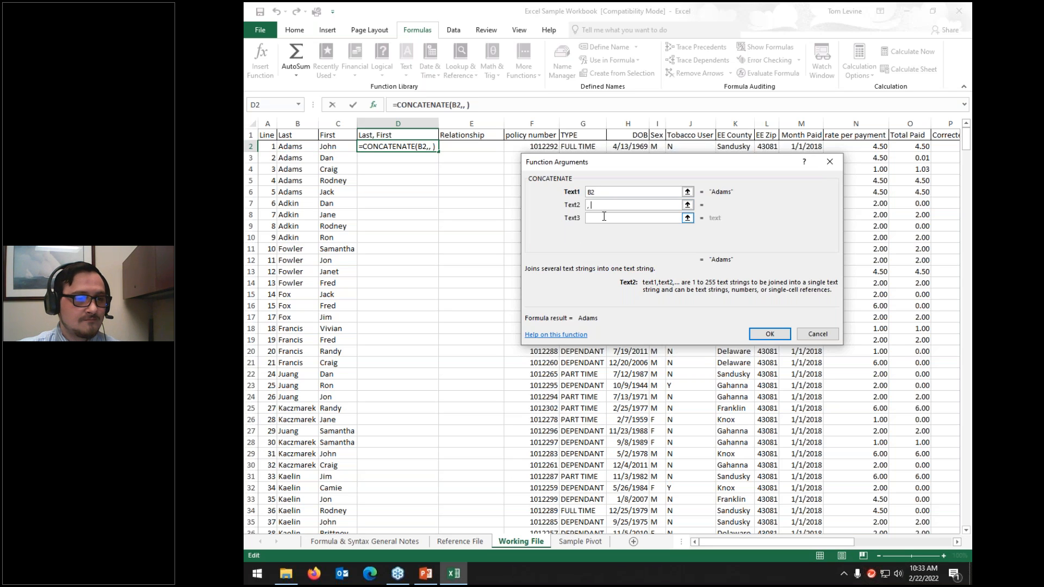
pyautogui.press('Tab')
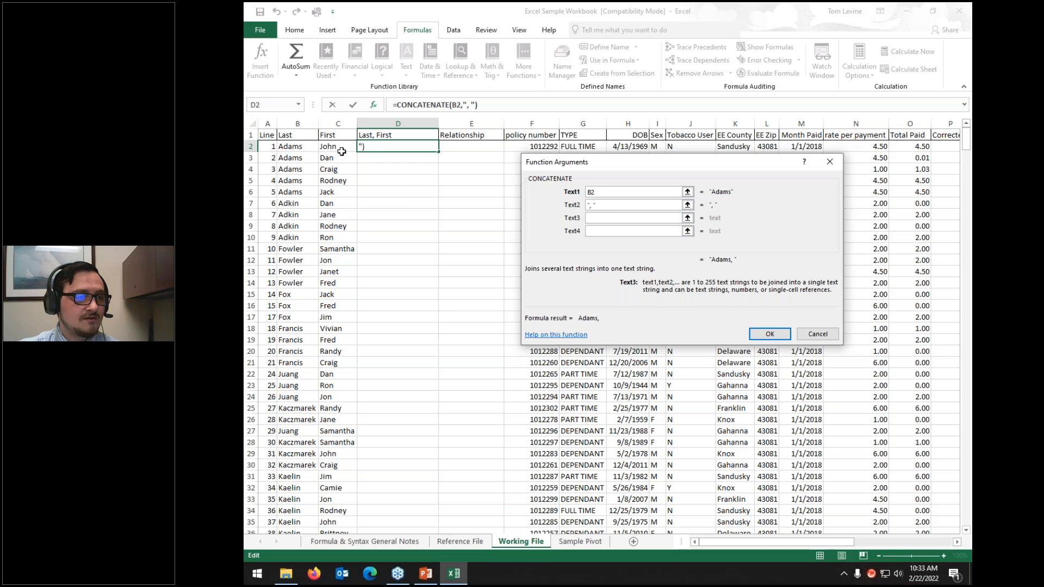
pyautogui.click(337, 147)
pyautogui.click(643, 252)
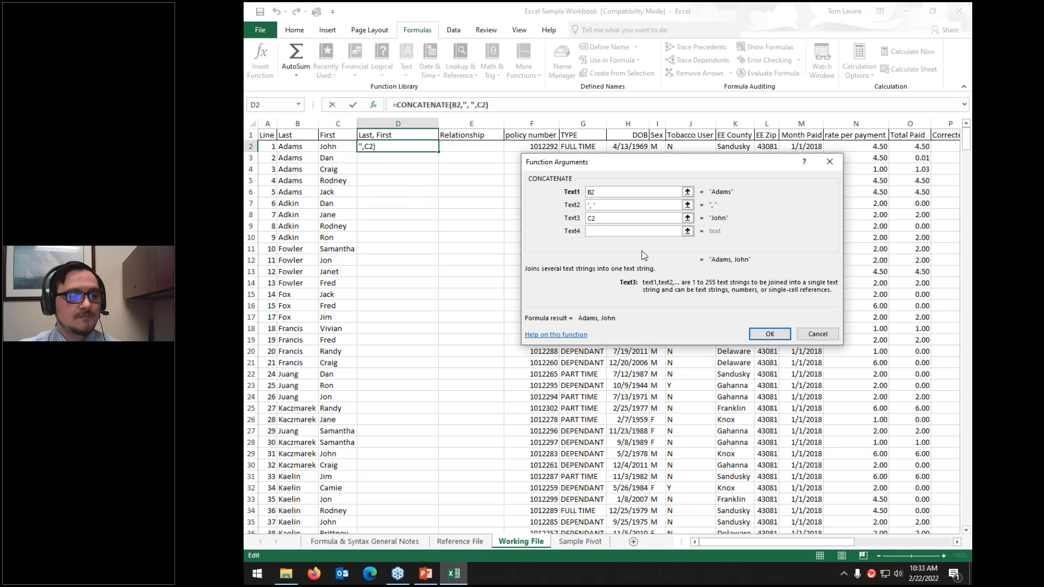
pyautogui.click(622, 191)
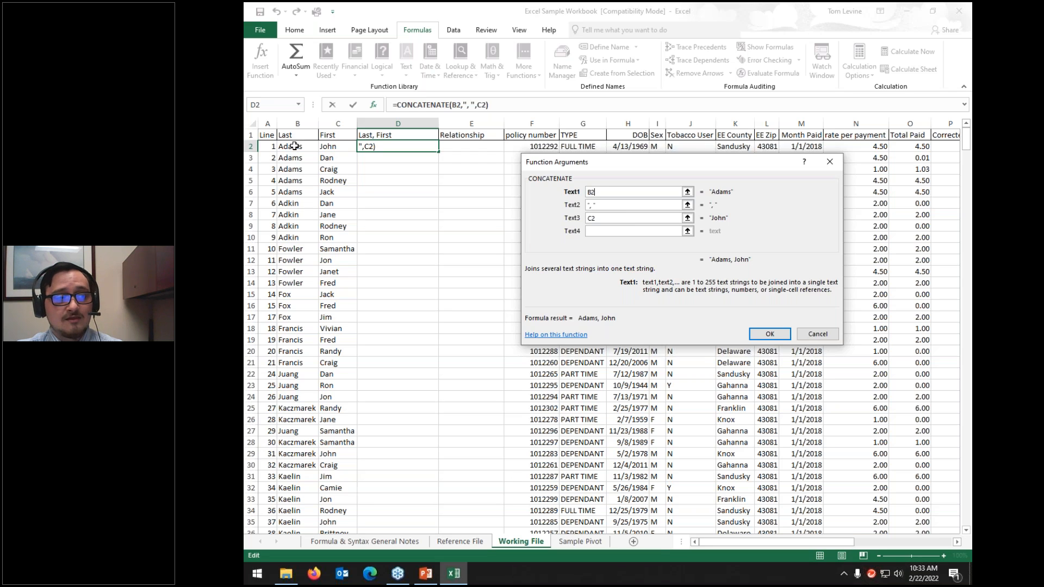
pyautogui.click(669, 205)
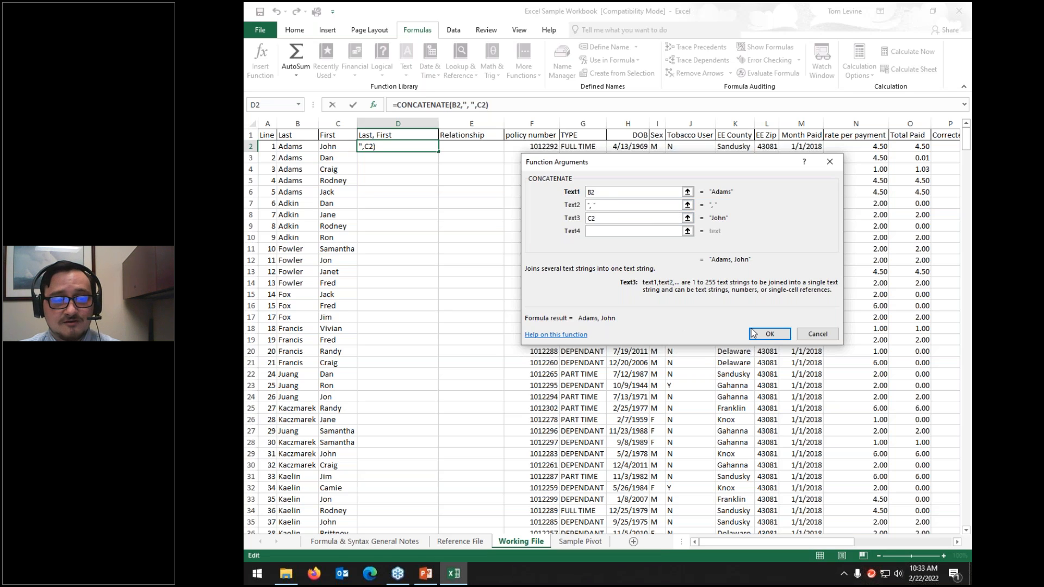
pyautogui.click(768, 335)
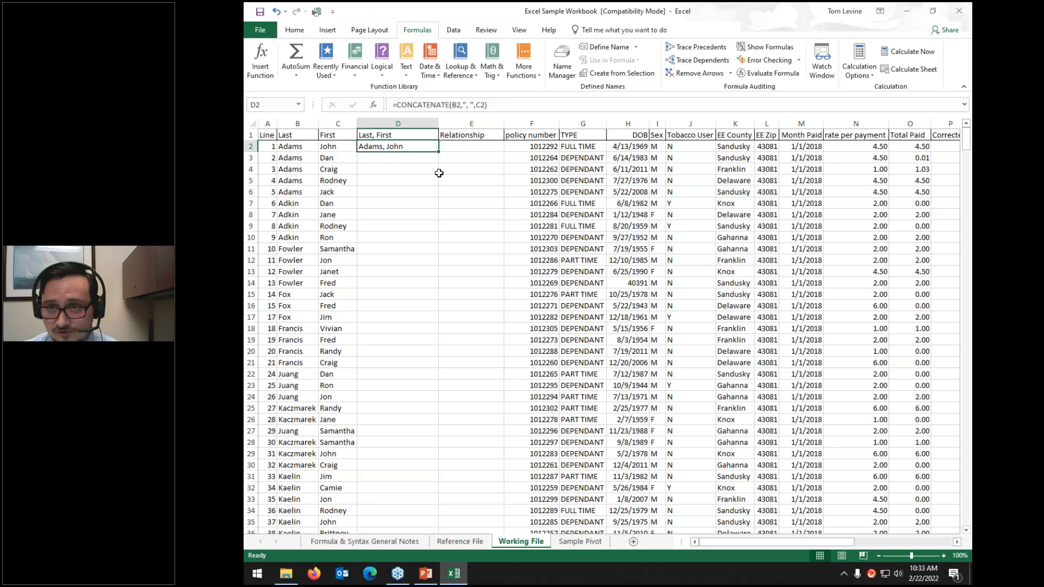
# Step: Fill the D2 formula down column D and paste the column over itself as values
pyautogui.moveTo(438, 151); pyautogui.dragTo(438, 152)
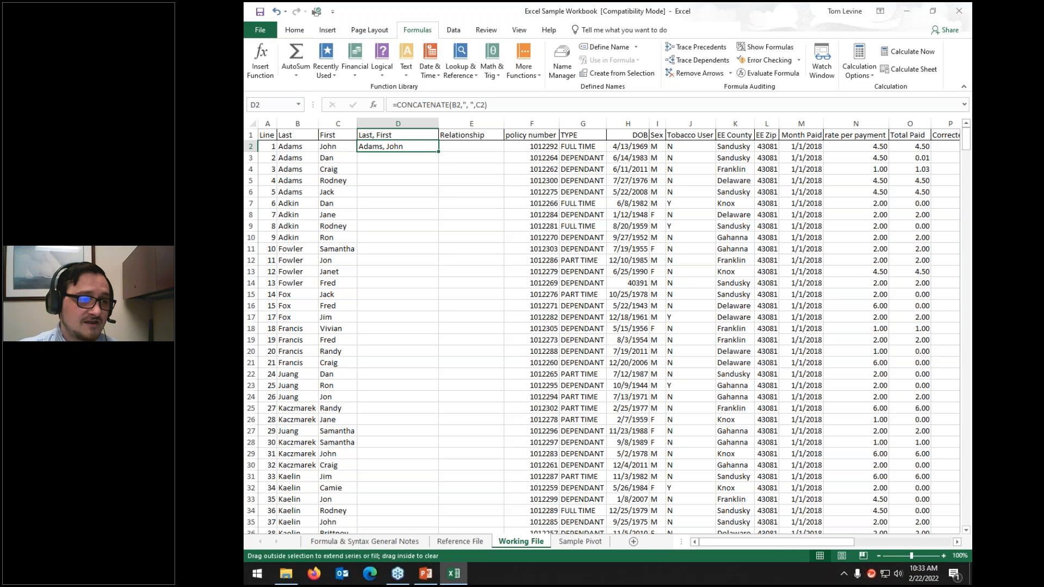
pyautogui.doubleClick(438, 152)
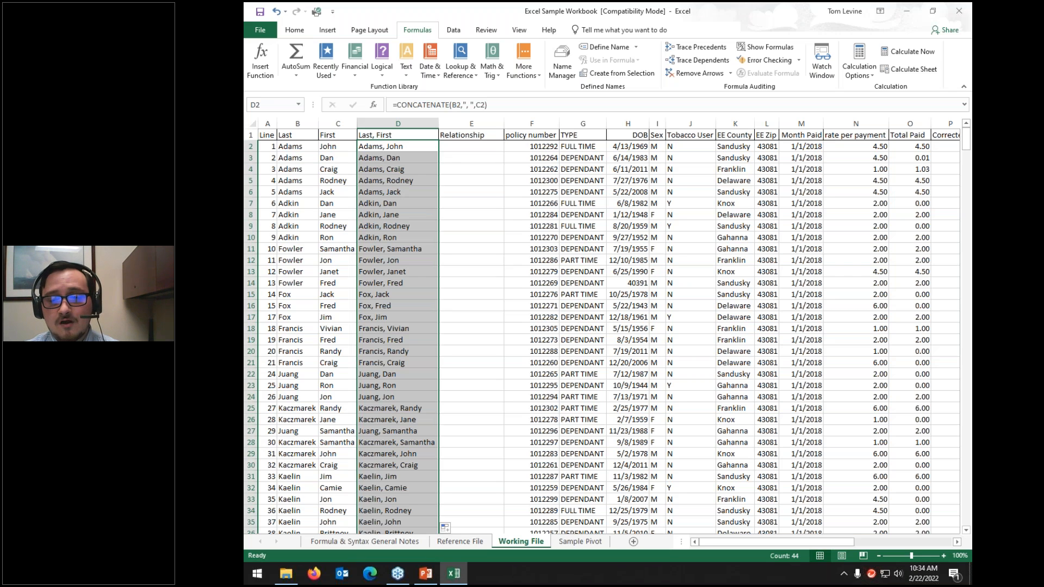
pyautogui.click(406, 124)
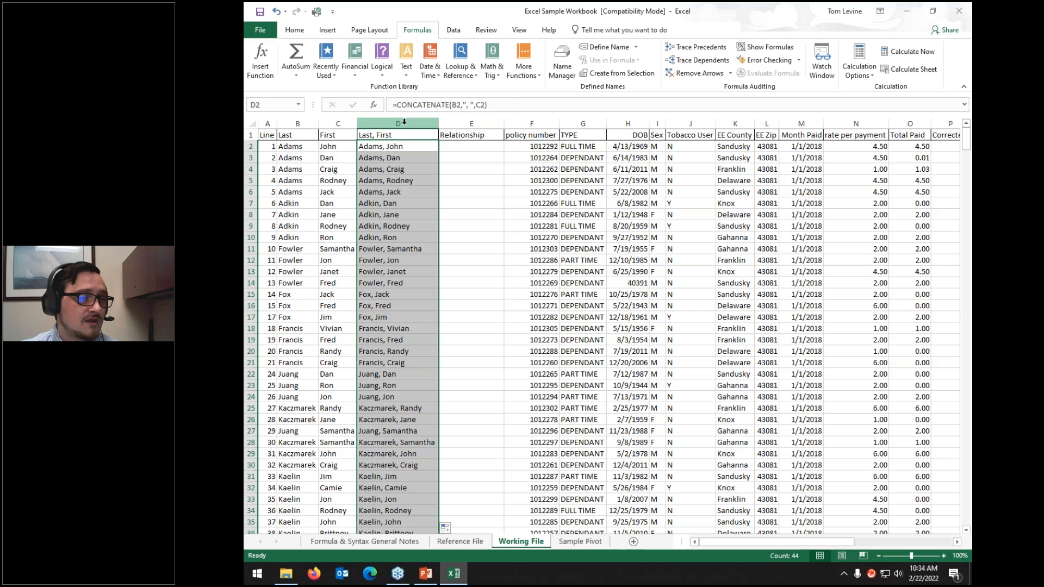
pyautogui.rightClick(406, 124)
pyautogui.click(430, 146)
pyautogui.rightClick(415, 141)
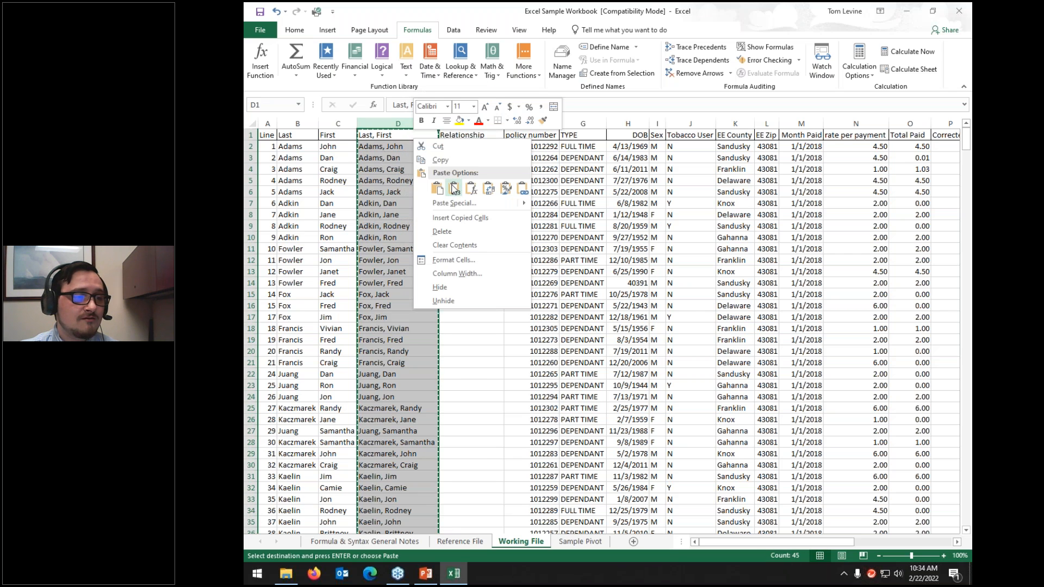
pyautogui.click(454, 188)
pyautogui.click(472, 147)
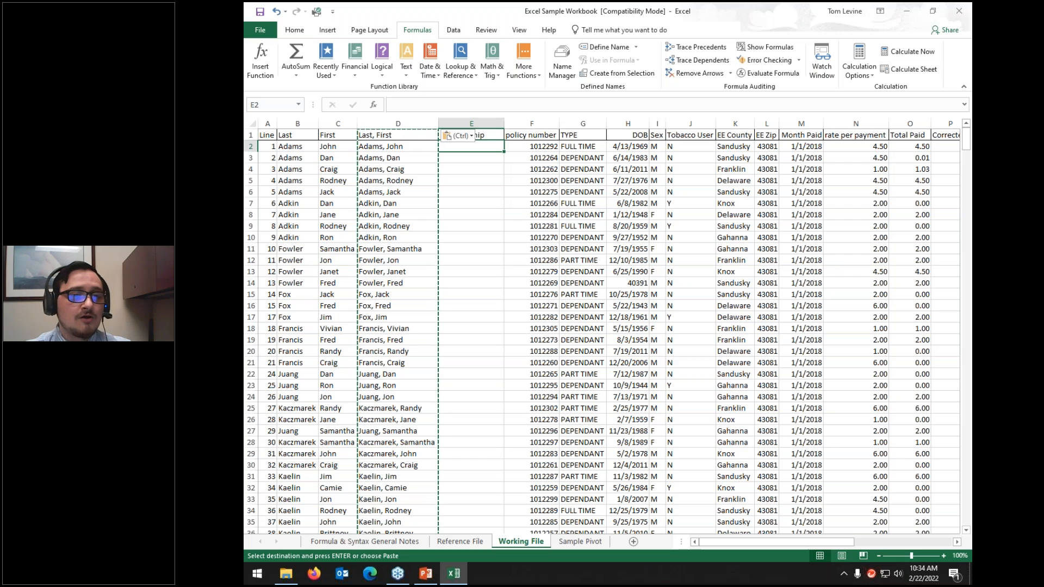
# Step: Clear the copy marquee and inspect the benefit header formulas from *Med to *STD
pyautogui.click(454, 30)
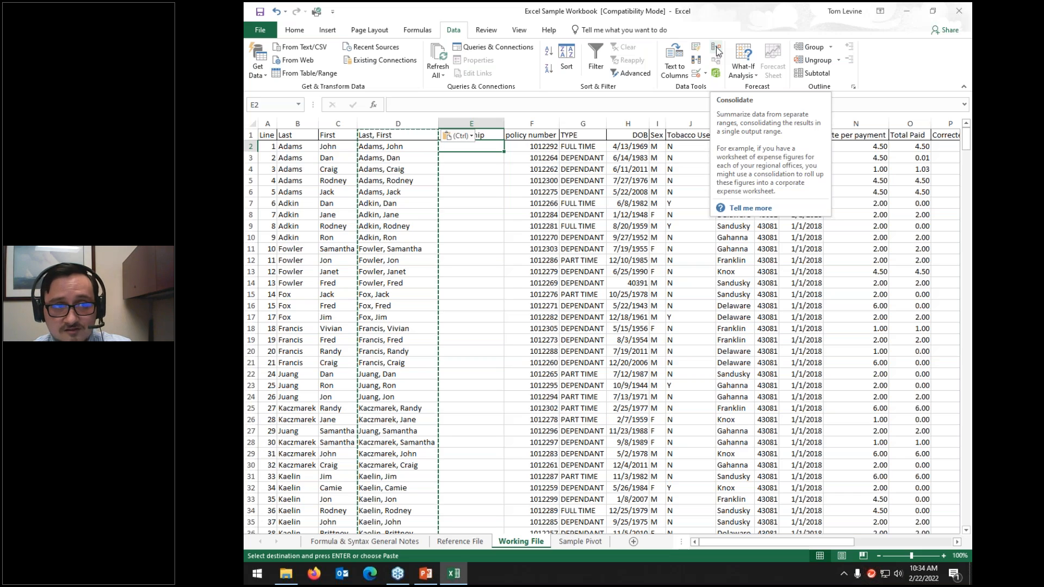
pyautogui.click(522, 169)
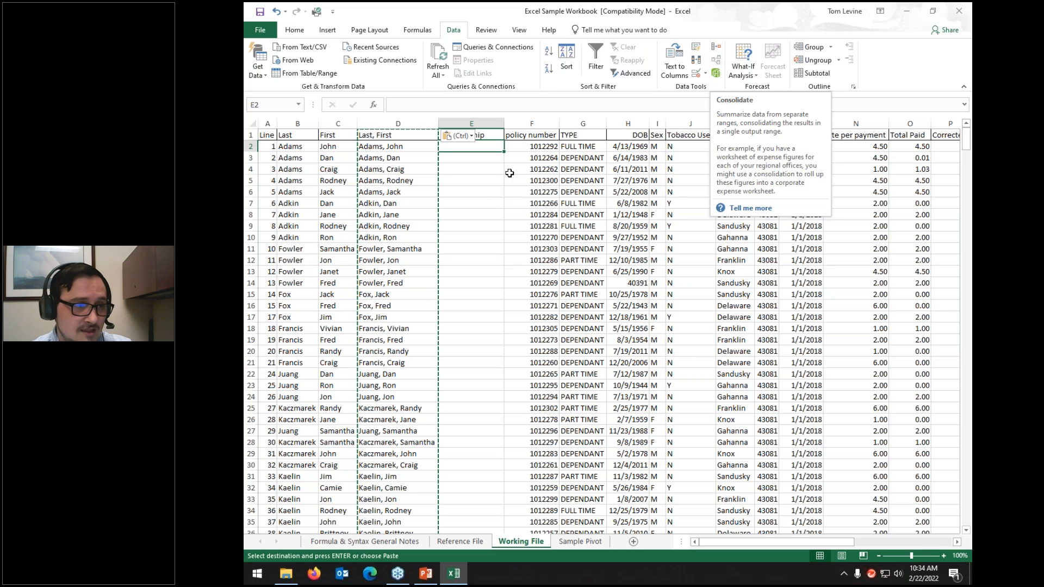
pyautogui.doubleClick(494, 149)
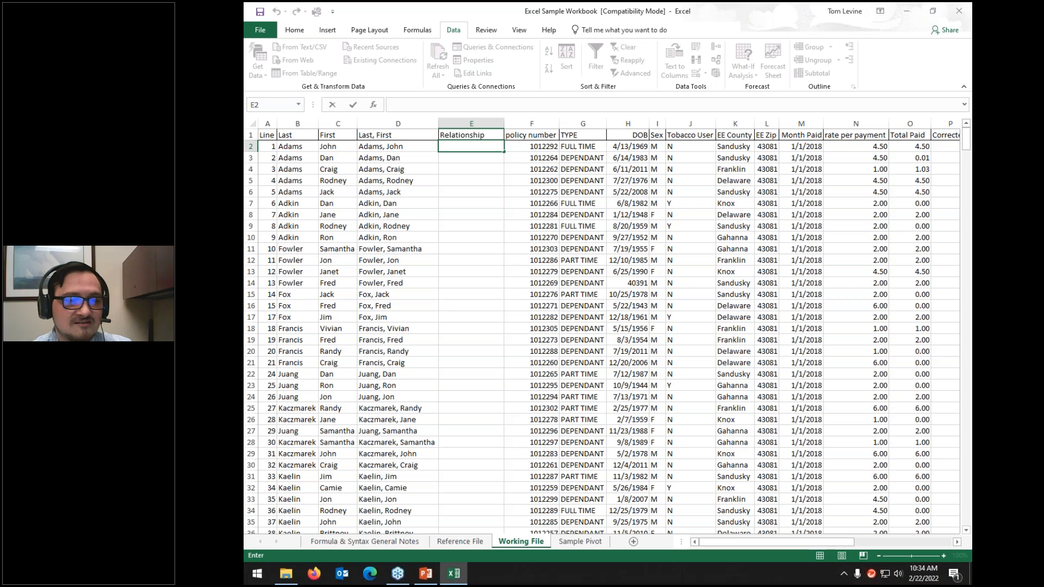
pyautogui.moveTo(773, 542); pyautogui.dragTo(868, 546)
pyautogui.click(618, 137)
pyautogui.press('Right')
pyautogui.press('Right')
pyautogui.press('Right')
pyautogui.press('Right')
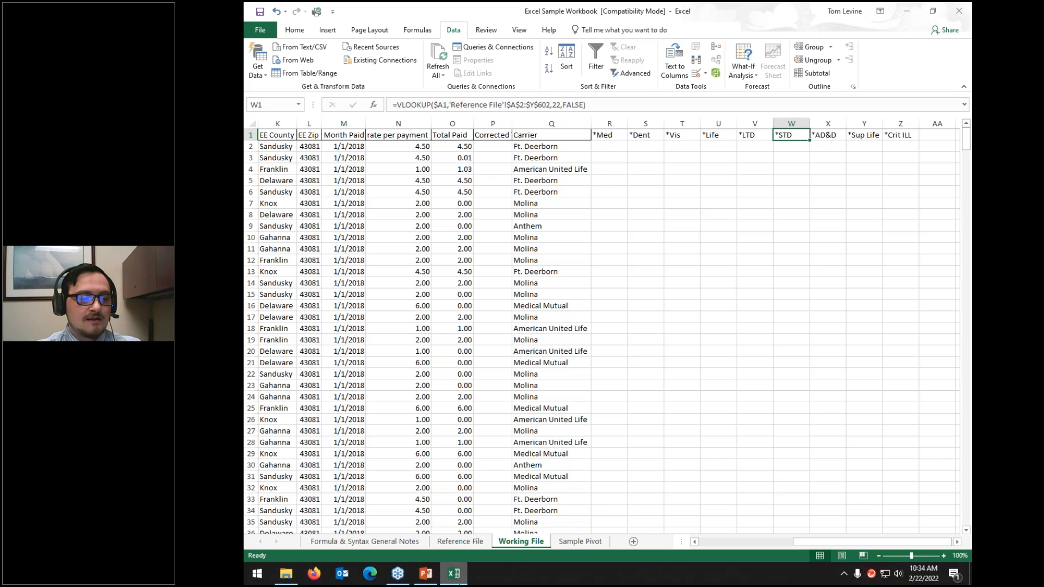
# Step: Open the sample 2 workbook from the Presentation folder through File Explorer
pyautogui.moveTo(454, 574)
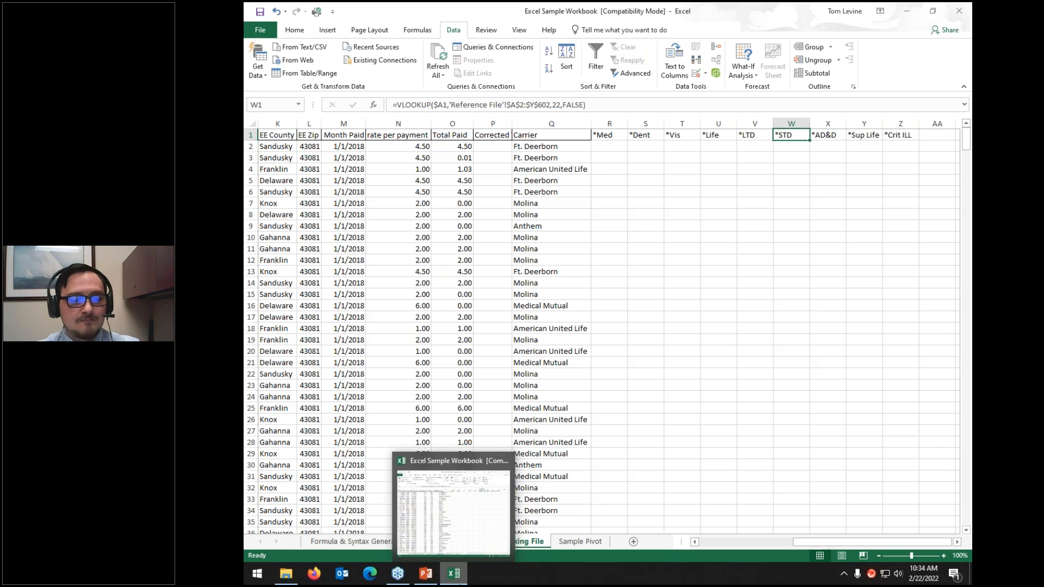
pyautogui.click(286, 574)
pyautogui.click(490, 119)
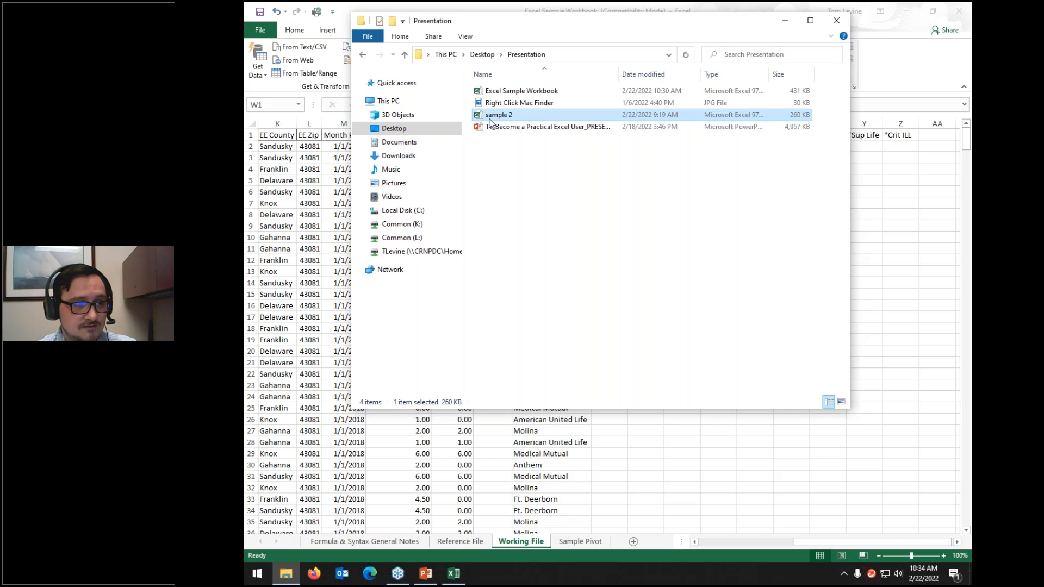
pyautogui.doubleClick(490, 118)
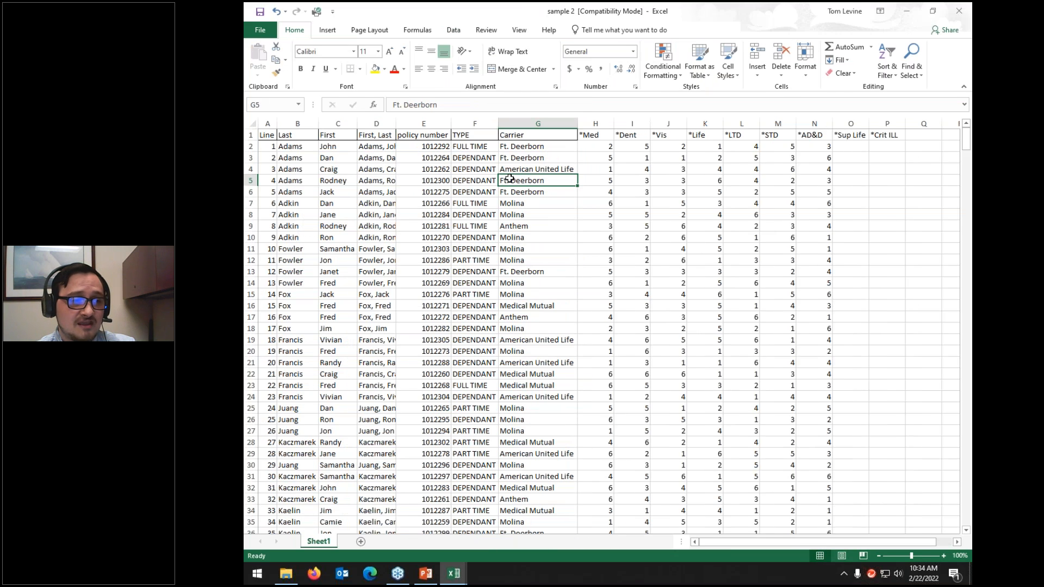
# Step: Inspect the Line, Last, First, 'First, Last' and *Vis headers and the benefit numbers block
pyautogui.click(267, 136)
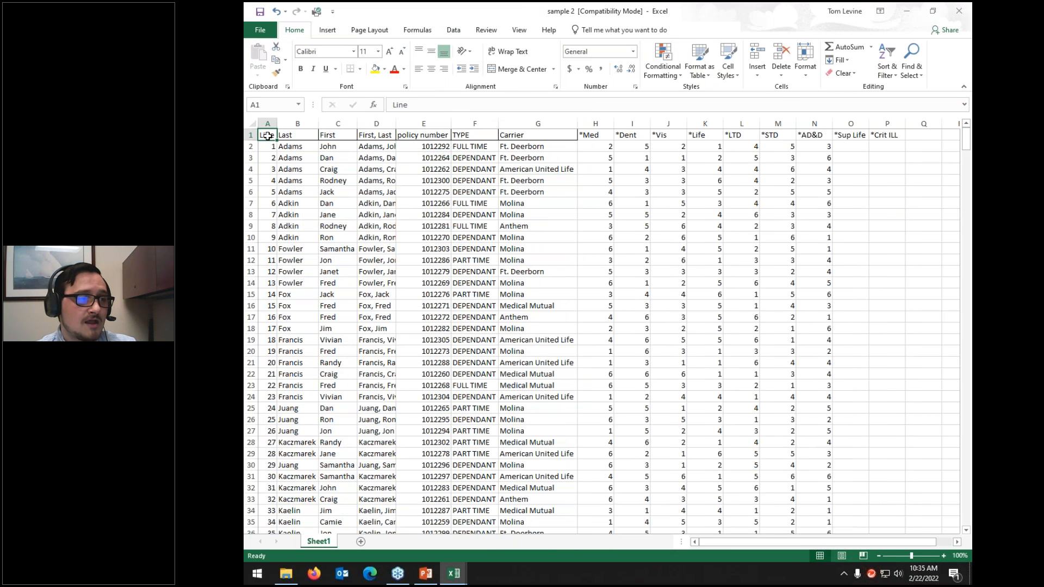
pyautogui.click(304, 135)
pyautogui.click(329, 135)
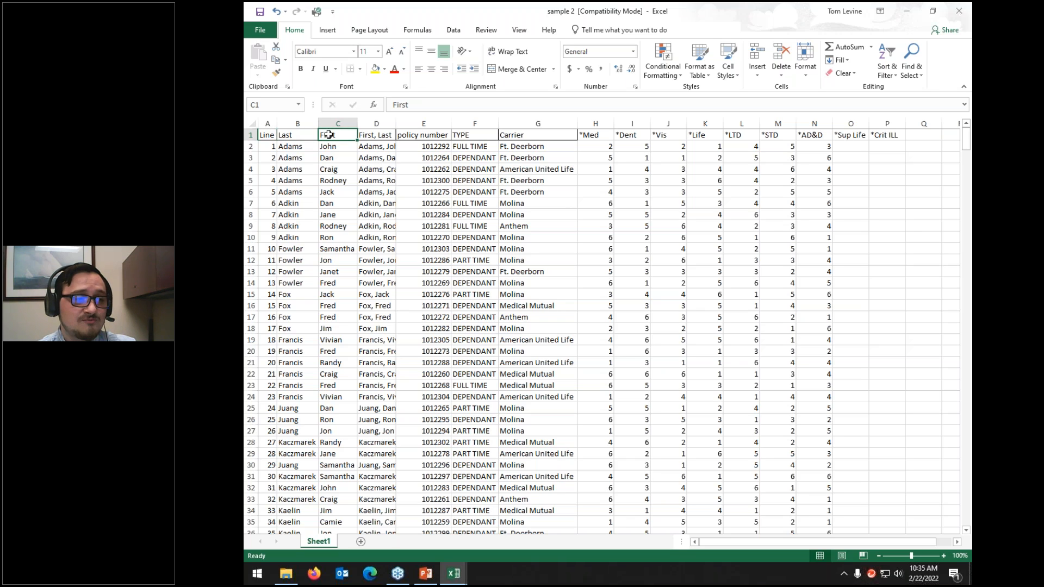
pyautogui.click(369, 135)
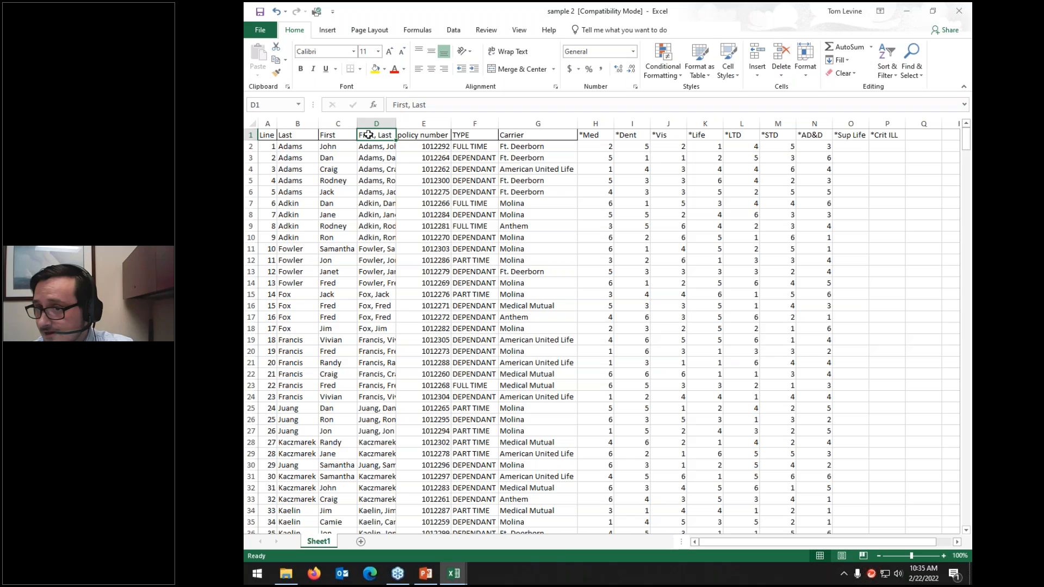
pyautogui.moveTo(600, 147); pyautogui.dragTo(794, 499)
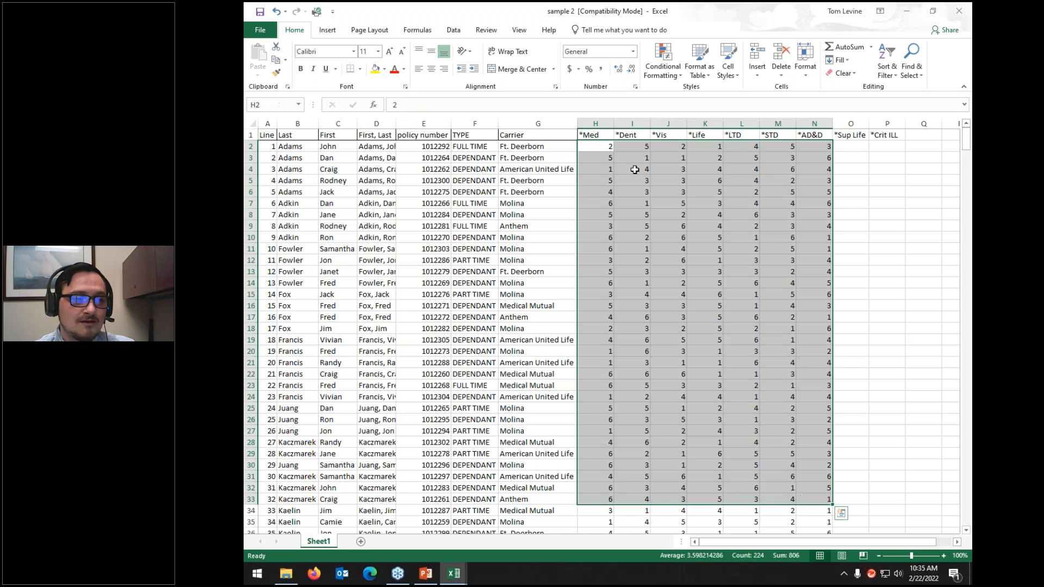
pyautogui.click(664, 134)
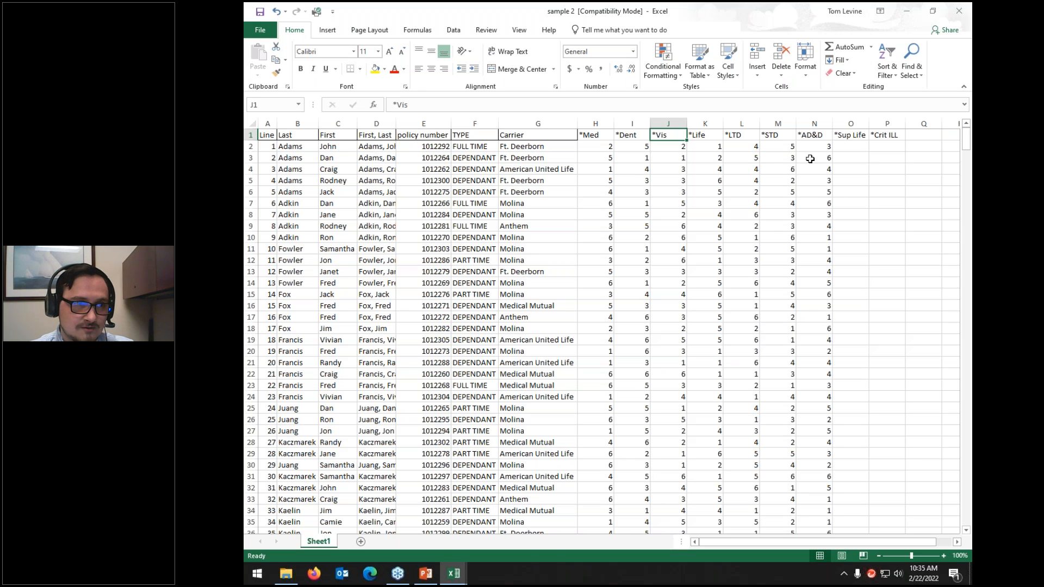
# Step: Select header cells D1:P1, column D and cell D32, then add a new blank sheet
pyautogui.moveTo(856, 136); pyautogui.dragTo(886, 136)
pyautogui.moveTo(620, 134); pyautogui.dragTo(377, 121)
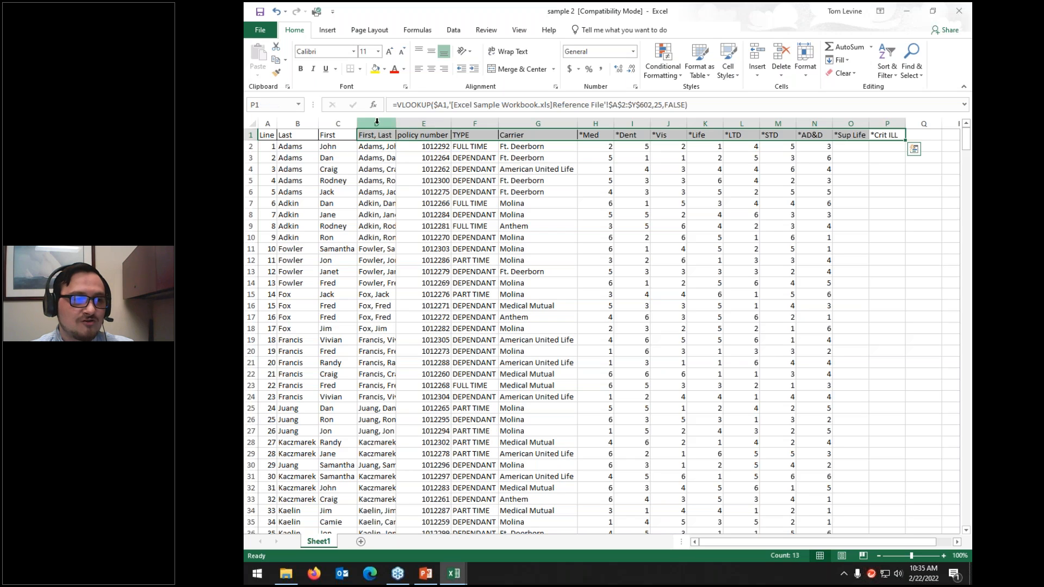
pyautogui.click(377, 121)
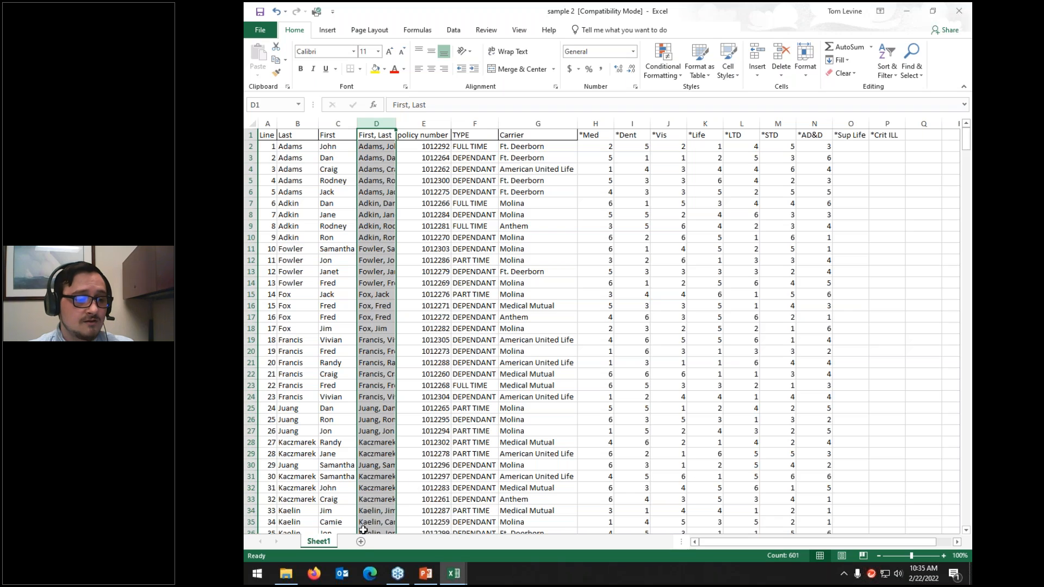
pyautogui.click(369, 486)
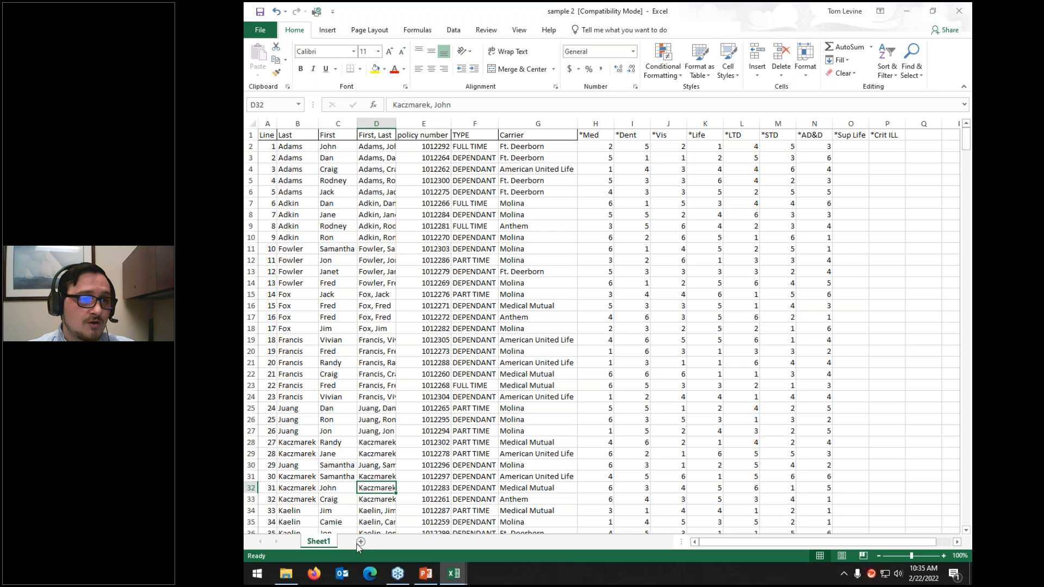
pyautogui.click(454, 33)
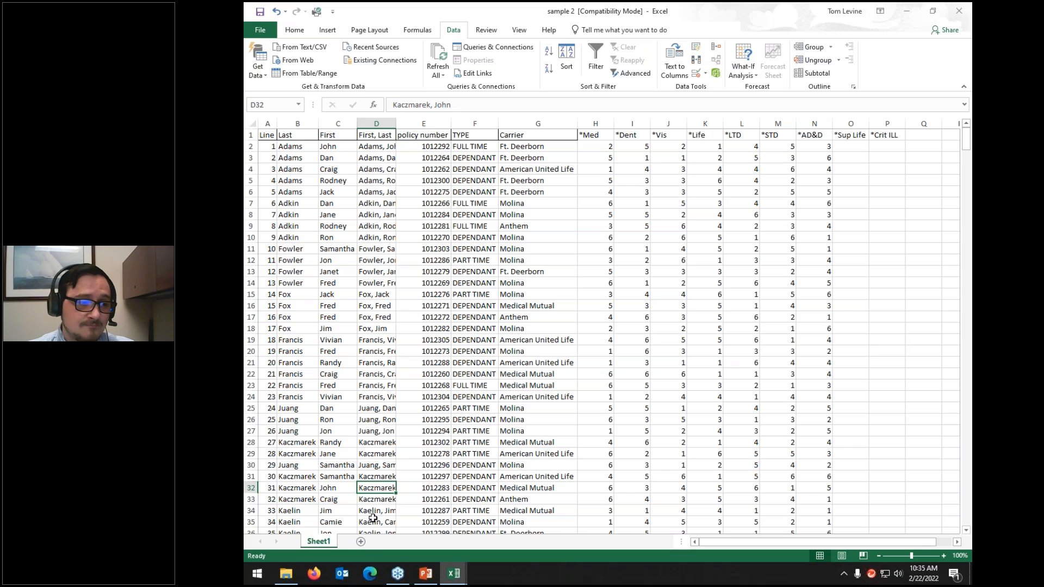
pyautogui.click(361, 542)
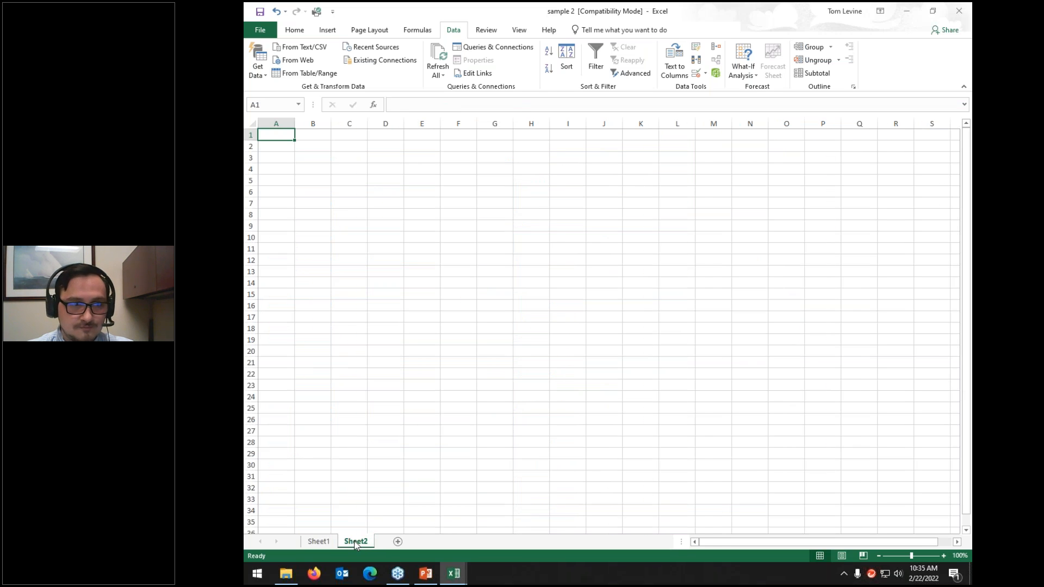
# Step: Rename the new sheet to 'sample'
pyautogui.doubleClick(354, 541)
pyautogui.write('sample')
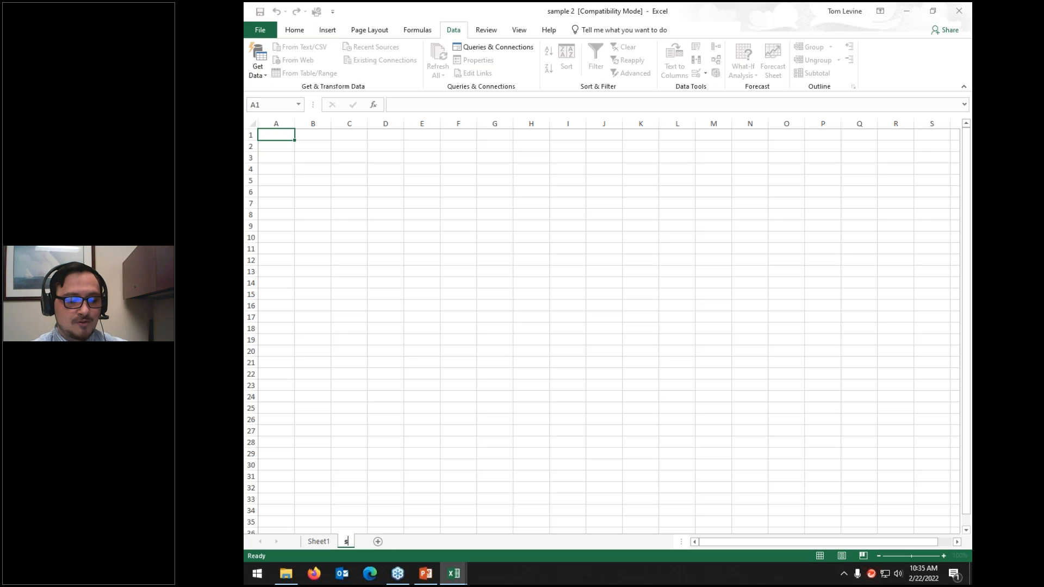
pyautogui.press('Return')
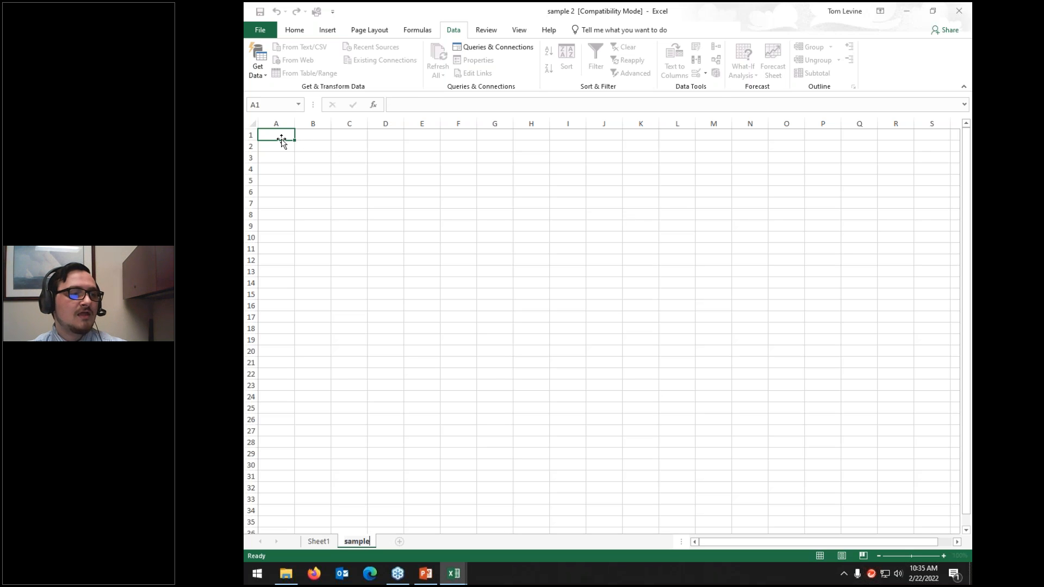
pyautogui.click(281, 139)
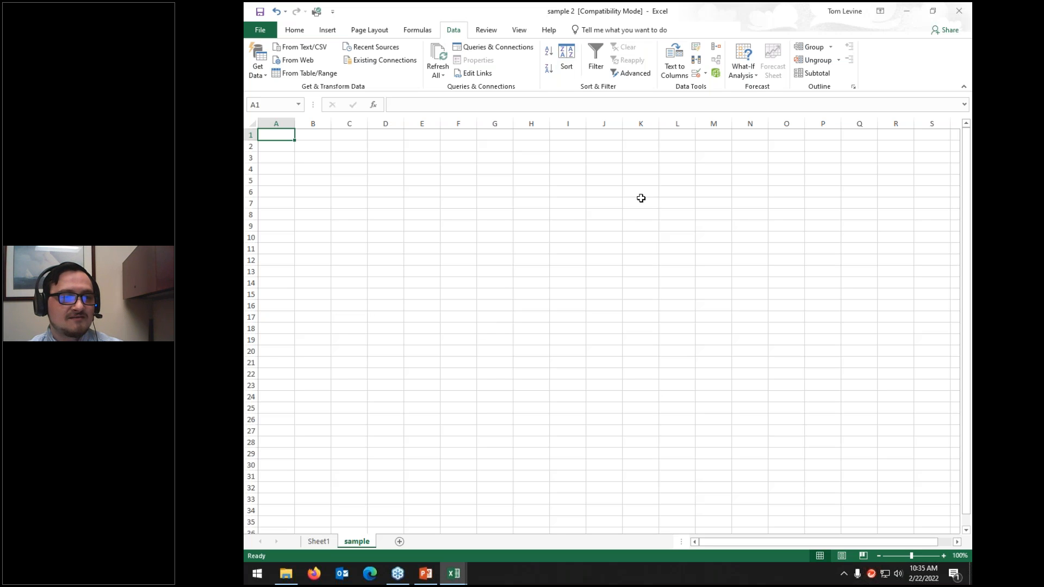
# Step: Open Consolidate with Sum as the function, cancel a Browse, and collapse it to pick a range
pyautogui.click(716, 49)
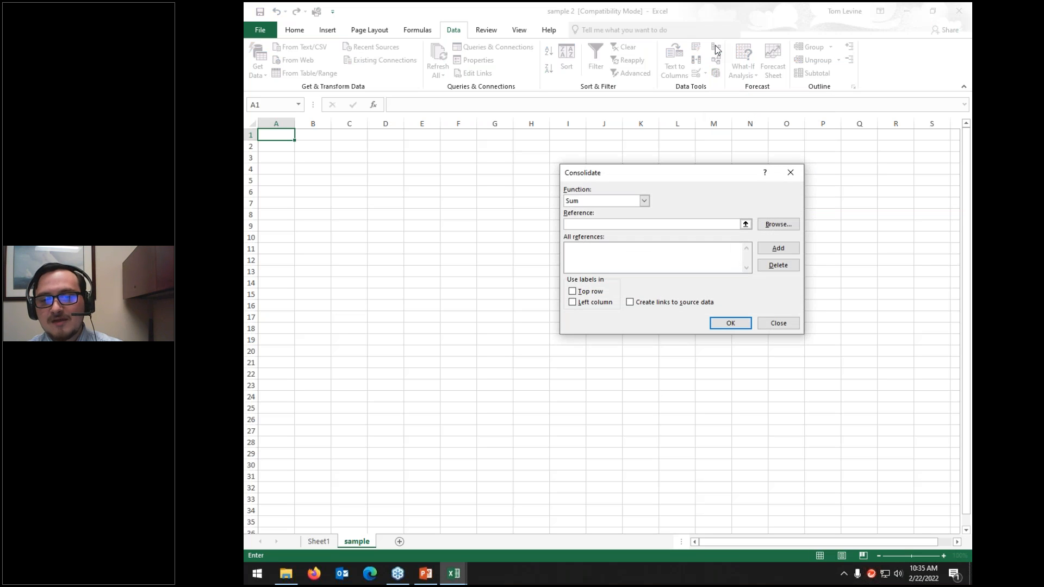
pyautogui.click(626, 201)
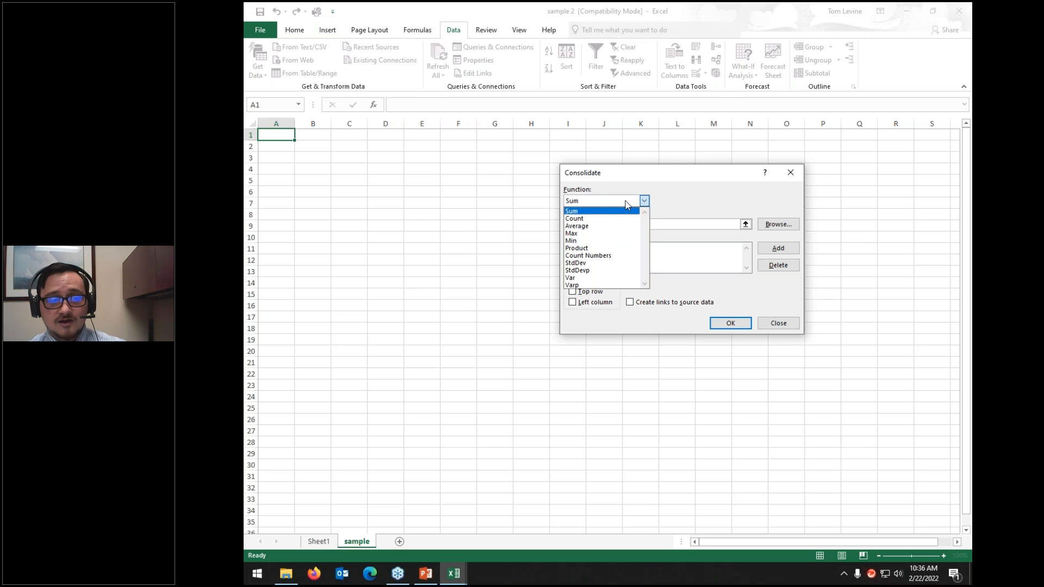
pyautogui.click(588, 211)
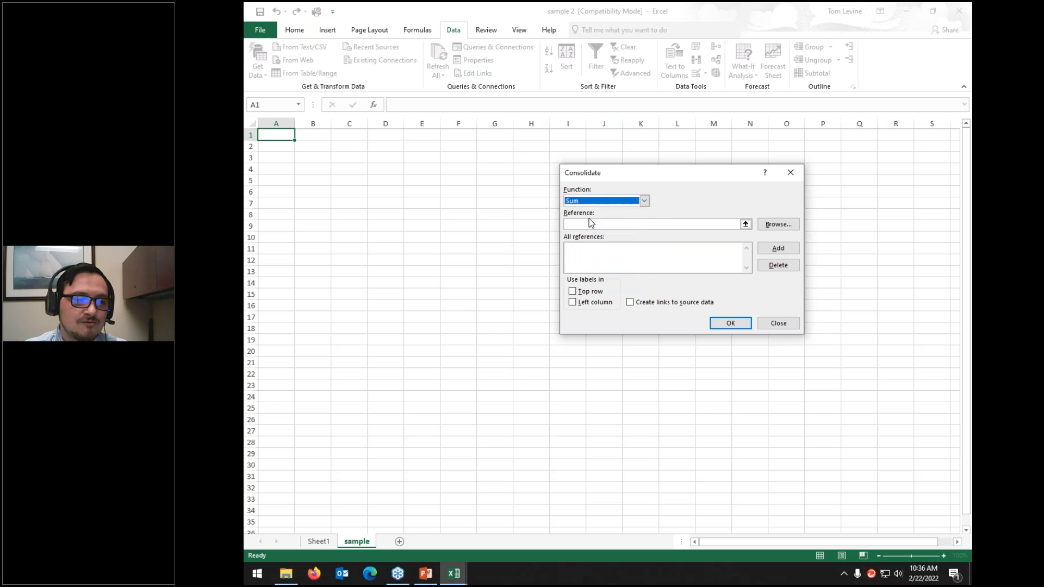
pyautogui.click(587, 223)
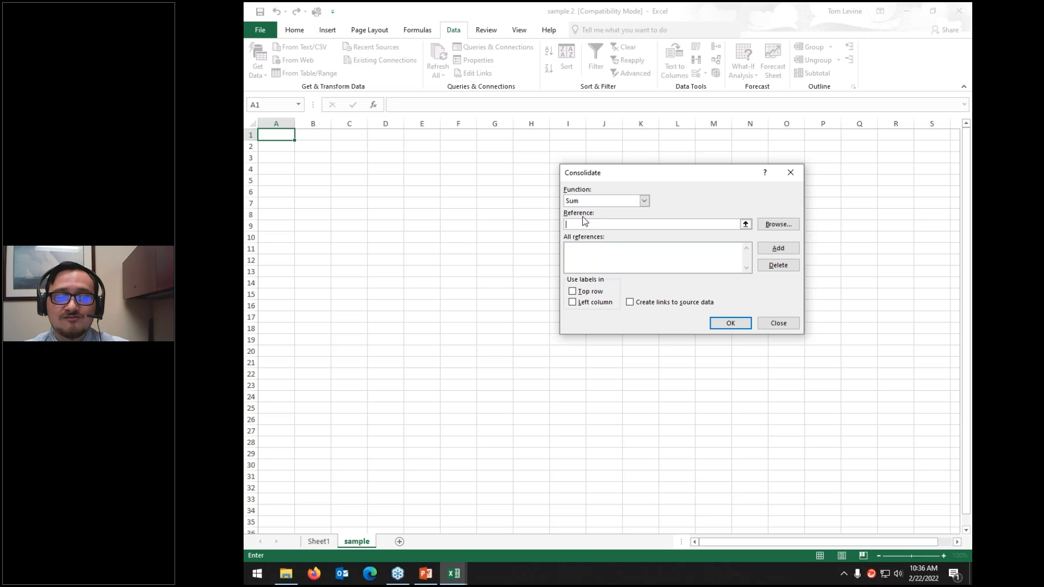
pyautogui.click(779, 225)
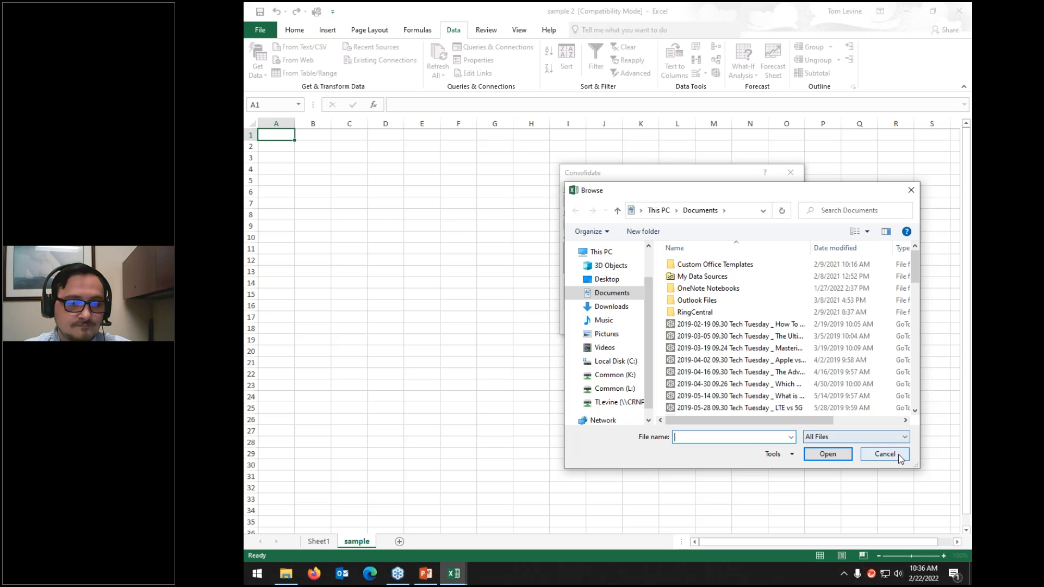
pyautogui.click(897, 456)
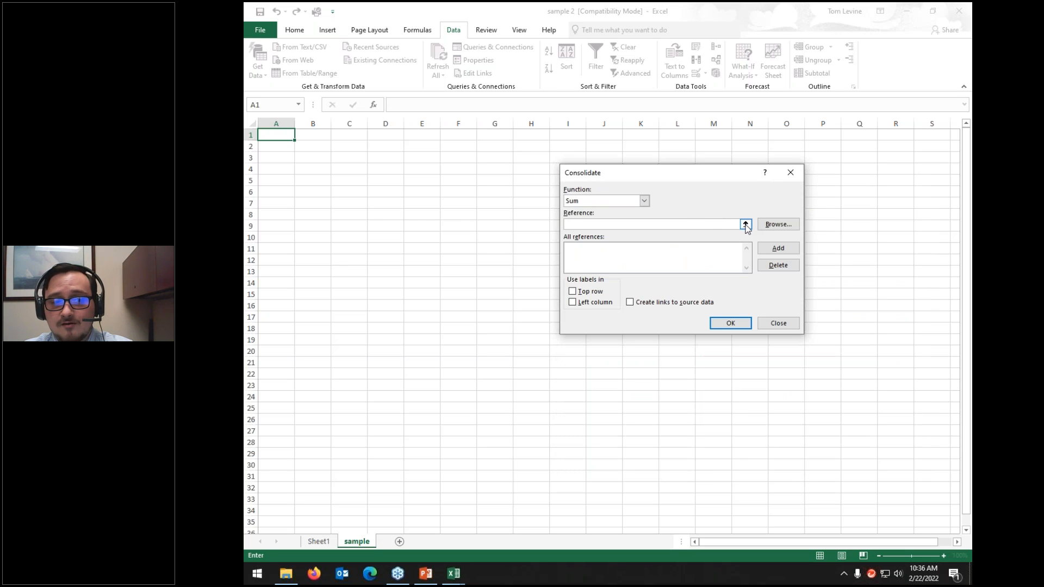
pyautogui.click(746, 224)
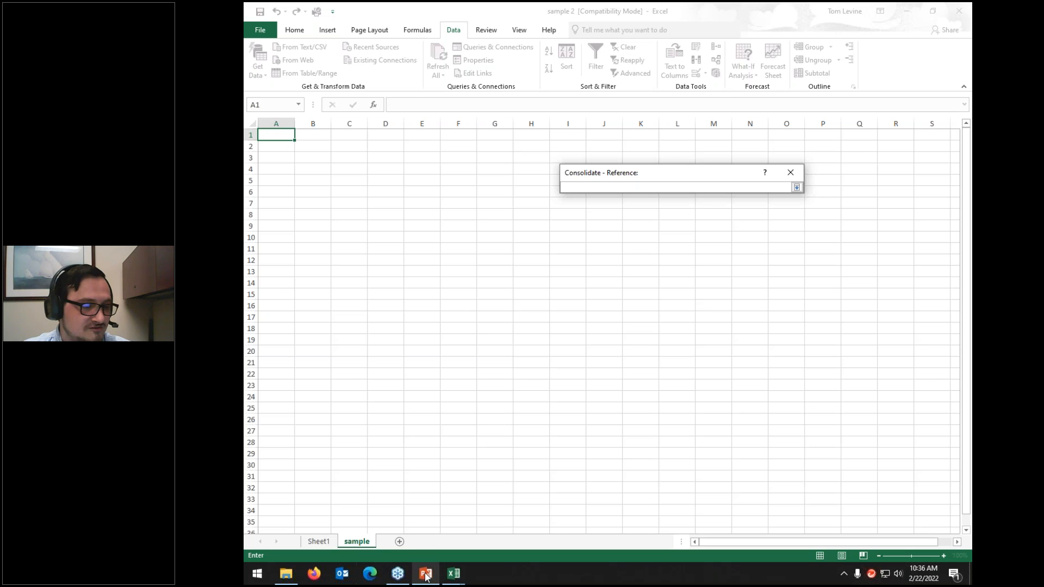
# Step: Add the Working File range D1:Z45 from Excel Sample Workbook to the consolidation references
pyautogui.moveTo(449, 575)
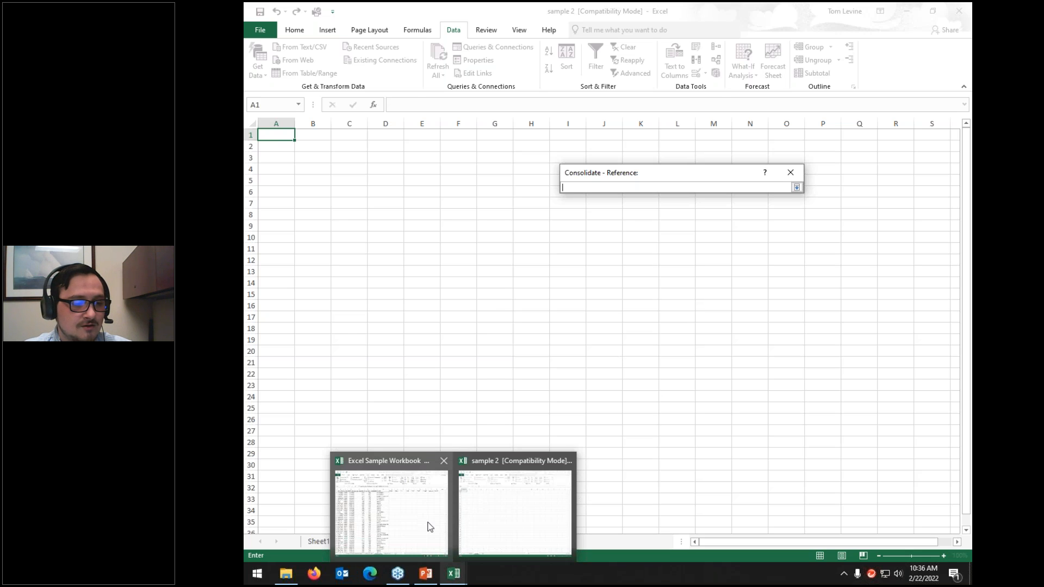
pyautogui.moveTo(428, 526)
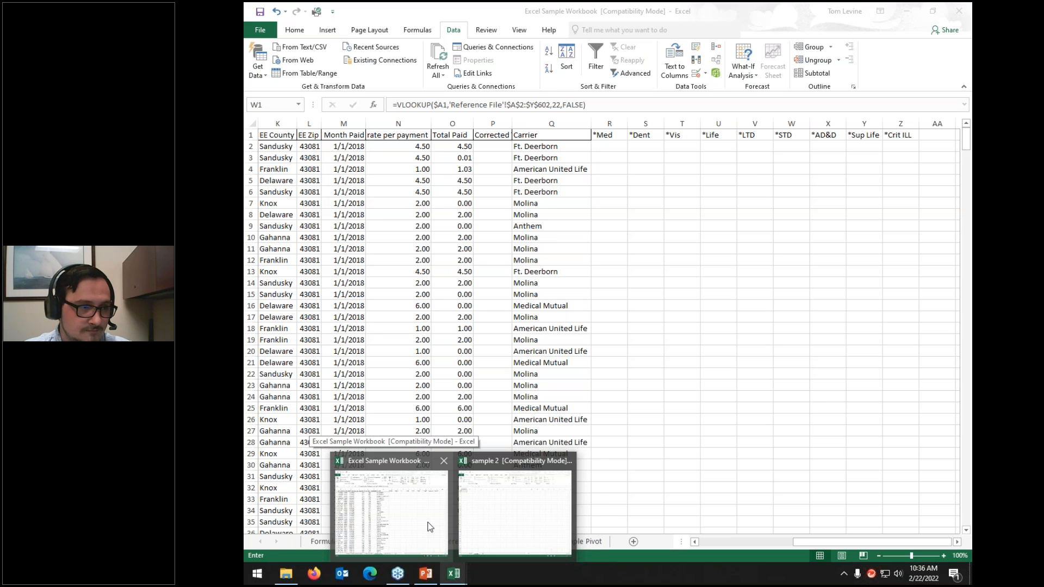
pyautogui.click(430, 527)
pyautogui.moveTo(870, 542); pyautogui.dragTo(688, 540)
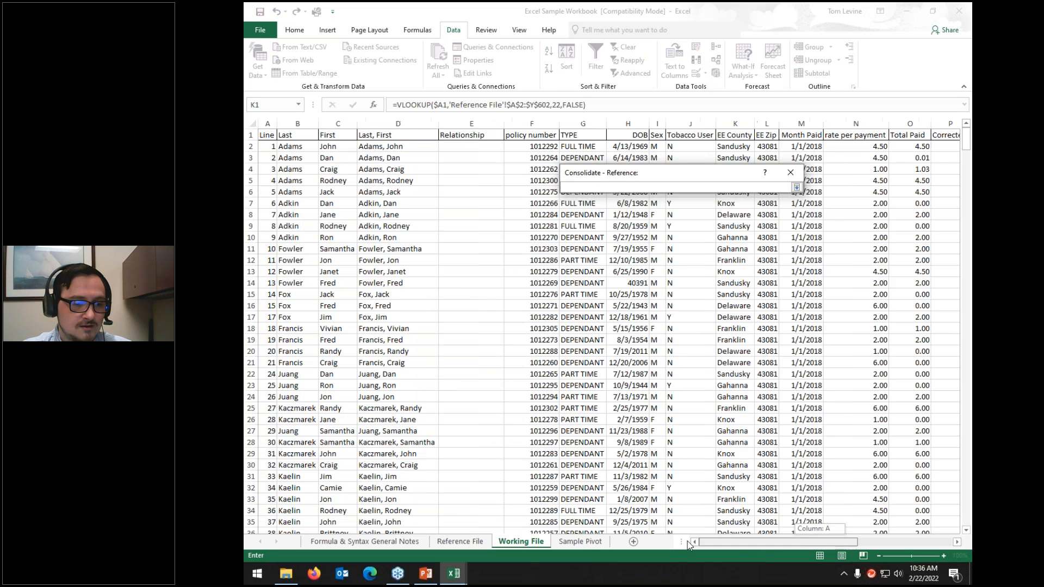
pyautogui.click(368, 137)
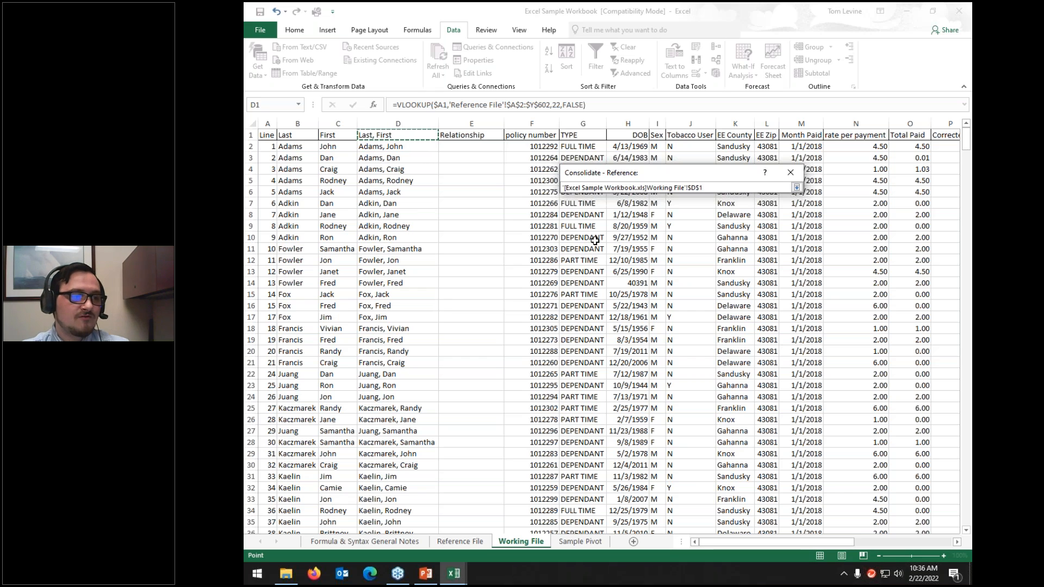
pyautogui.hotkey('ctrl', 'shift', 'Right')
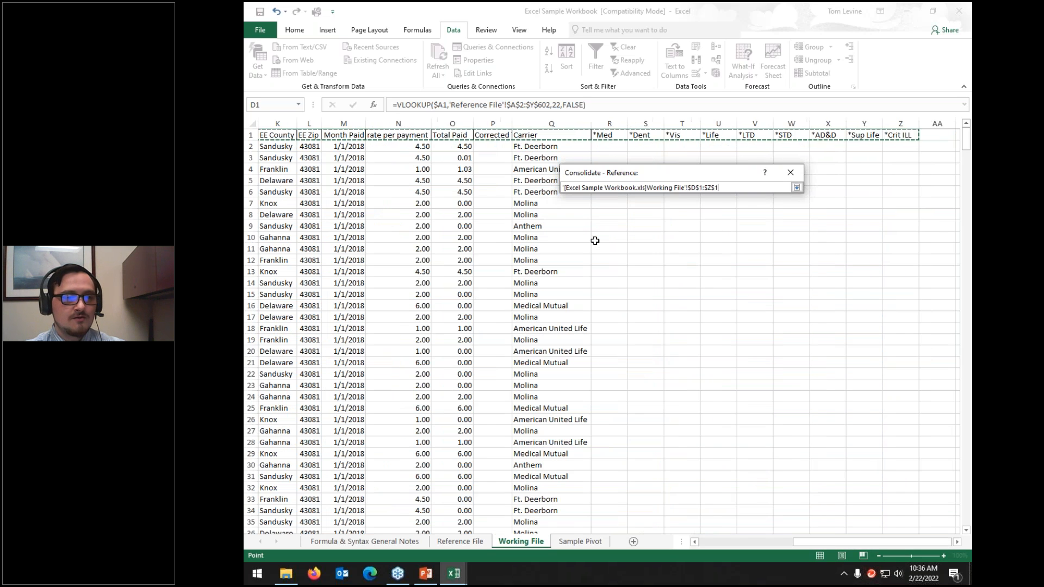
pyautogui.hotkey('shift', 'Down')
pyautogui.hotkey('shift', 'Down')
pyautogui.hotkey('shift', 'Down')
pyautogui.hotkey('shift', 'Down')
pyautogui.hotkey('shift', 'Down')
pyautogui.hotkey('shift', 'Down')
pyautogui.hotkey('shift', 'Down')
pyautogui.hotkey('shift', 'Down')
pyautogui.hotkey('shift', 'Down')
pyautogui.hotkey('shift', 'Down')
pyautogui.hotkey('shift', 'Down')
pyautogui.hotkey('shift', 'Down')
pyautogui.hotkey('shift', 'Down')
pyautogui.hotkey('shift', 'Down')
pyautogui.hotkey('shift', 'Down')
pyautogui.hotkey('shift', 'Down')
pyautogui.hotkey('shift', 'Down')
pyautogui.hotkey('shift', 'Down')
pyautogui.hotkey('shift', 'Down')
pyautogui.hotkey('shift', 'Down')
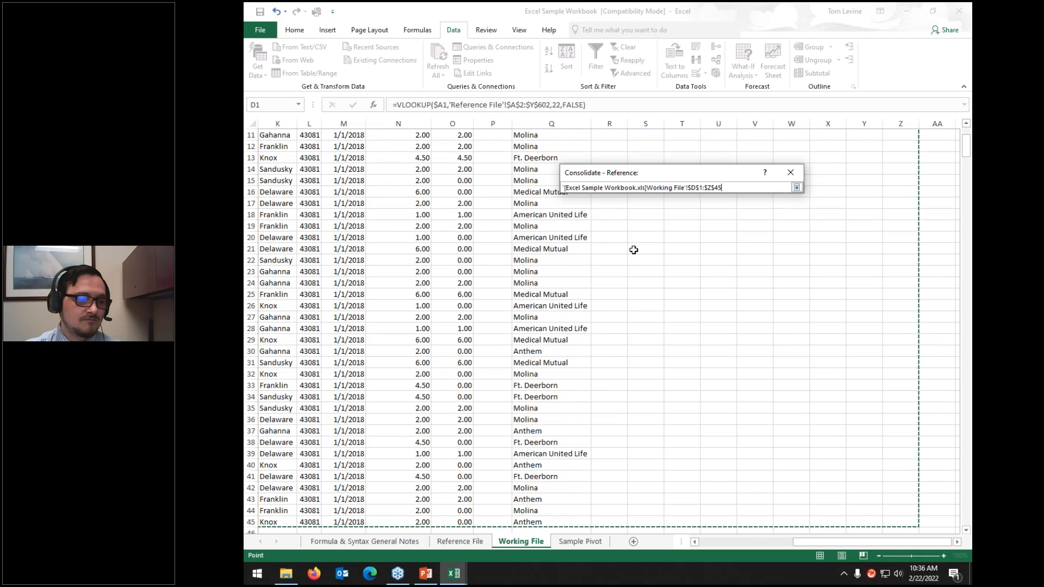
pyautogui.hotkey('ctrl', 'space')
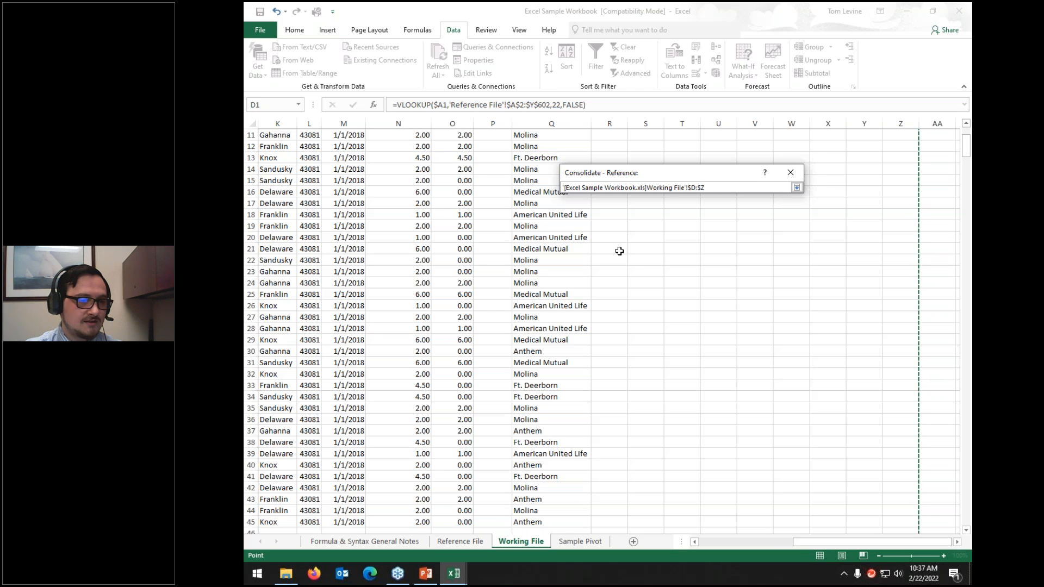
pyautogui.hotkey('ctrl', 'z')
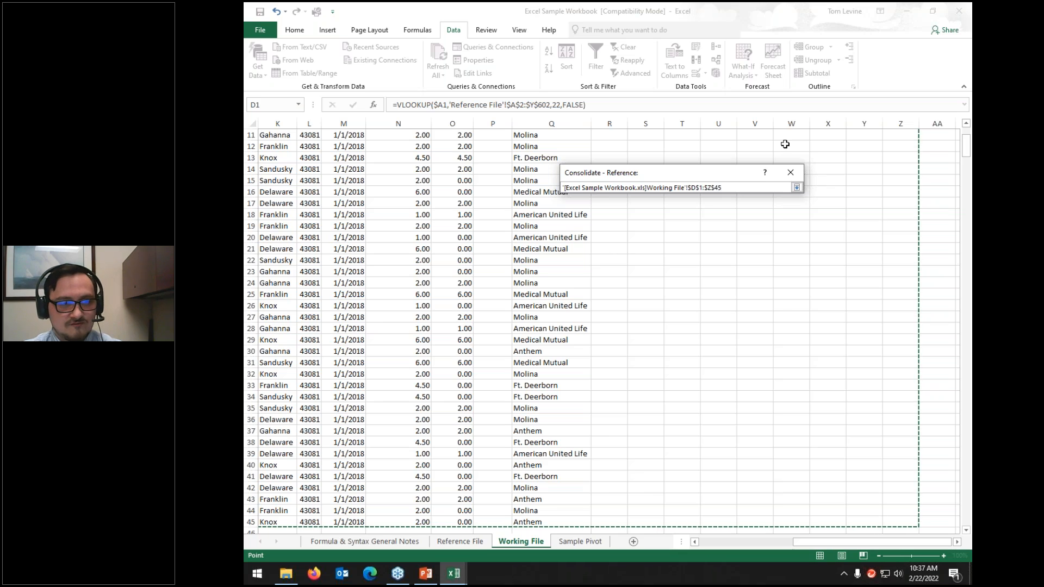
pyautogui.click(797, 187)
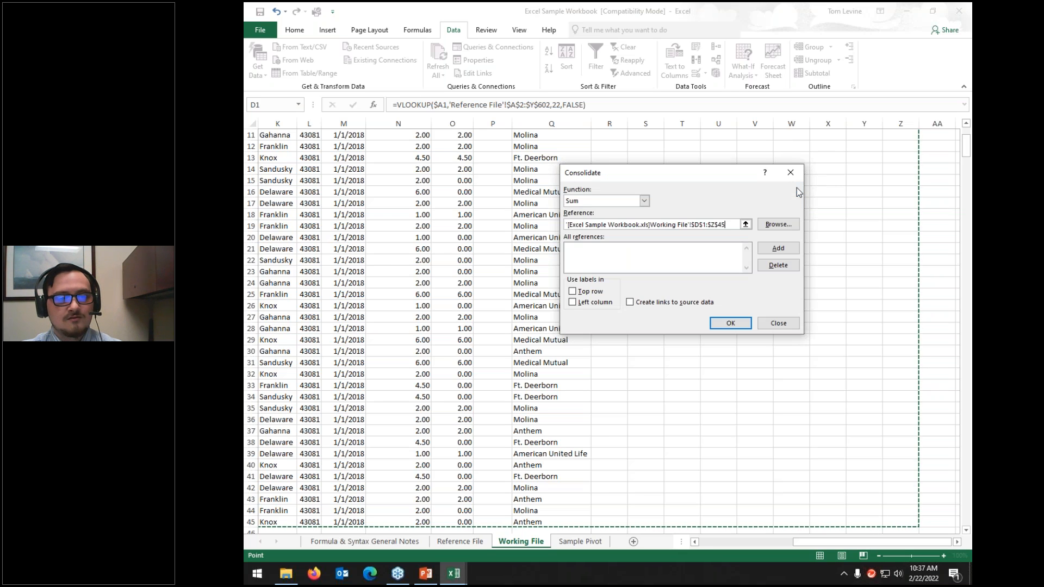
pyautogui.click(778, 248)
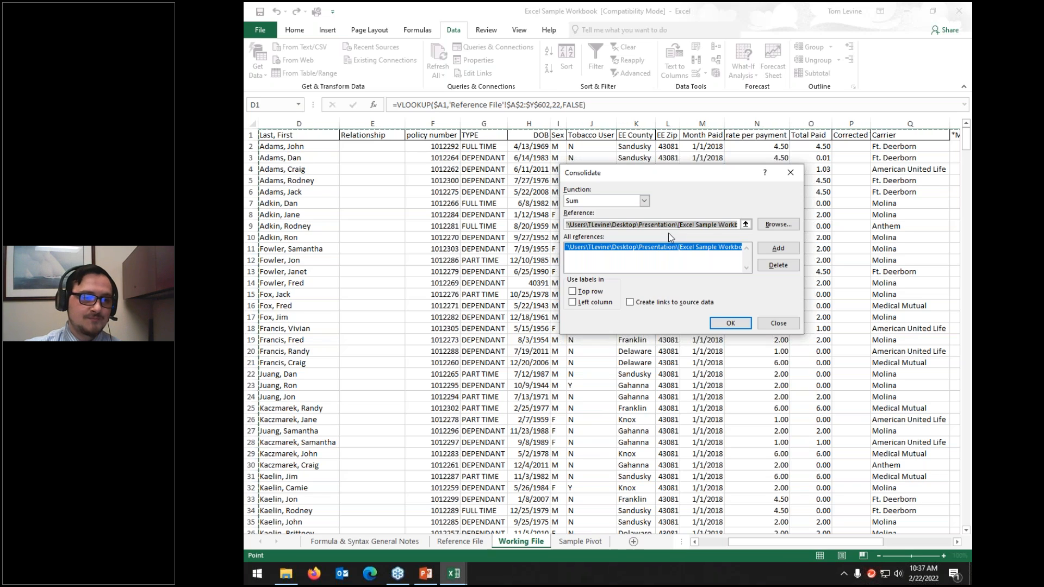
# Step: Close the Consolidate dialog and select cell M18 on the Working File sheet
pyautogui.click(745, 224)
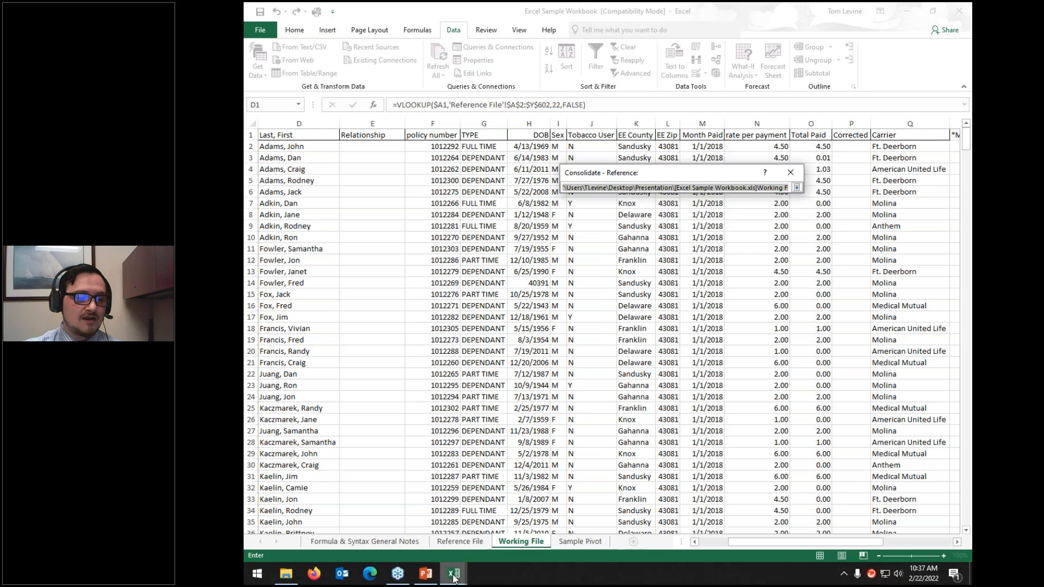
pyautogui.click(454, 574)
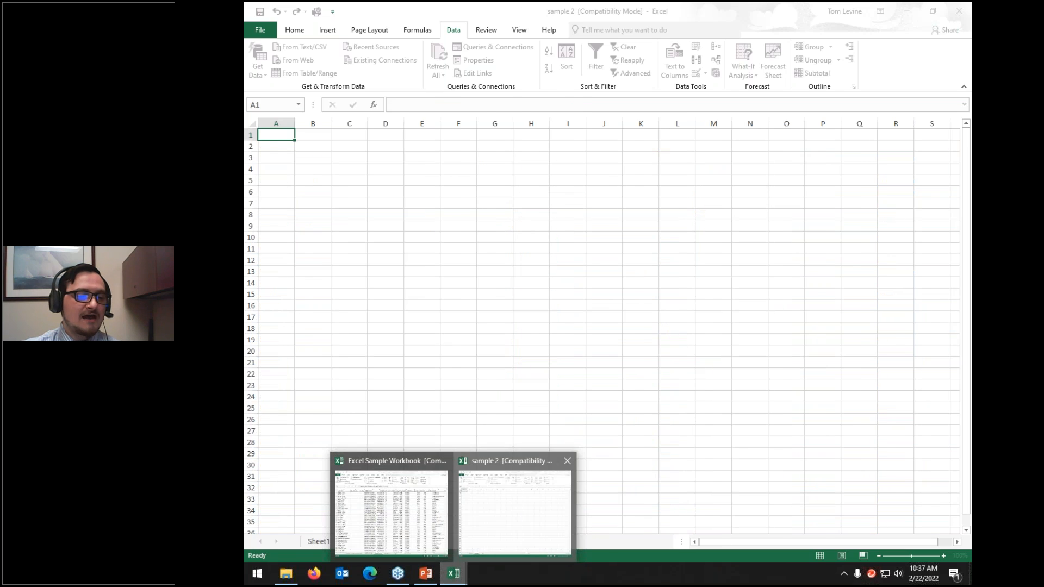
pyautogui.click(392, 506)
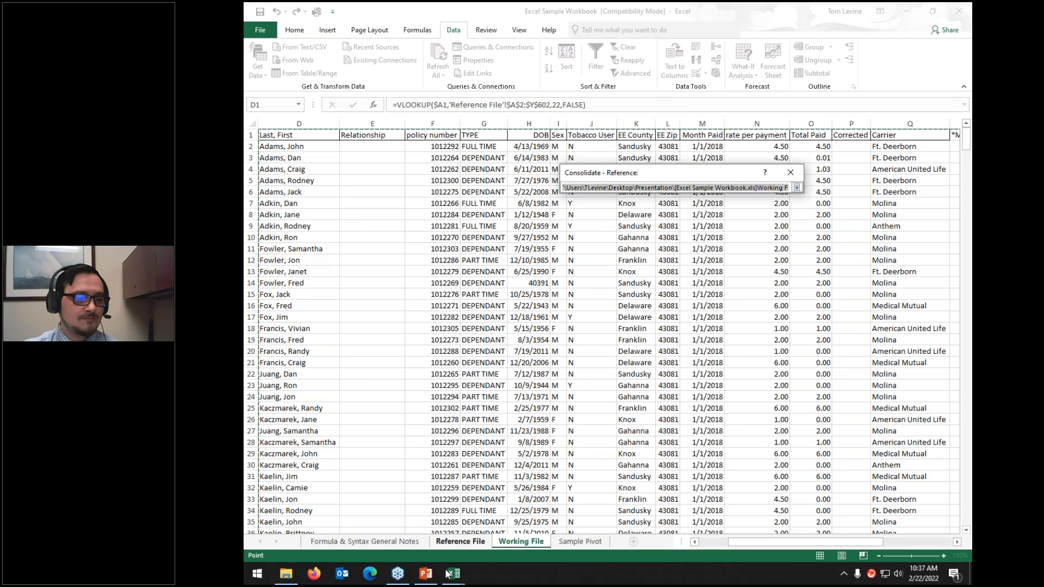
pyautogui.moveTo(454, 574)
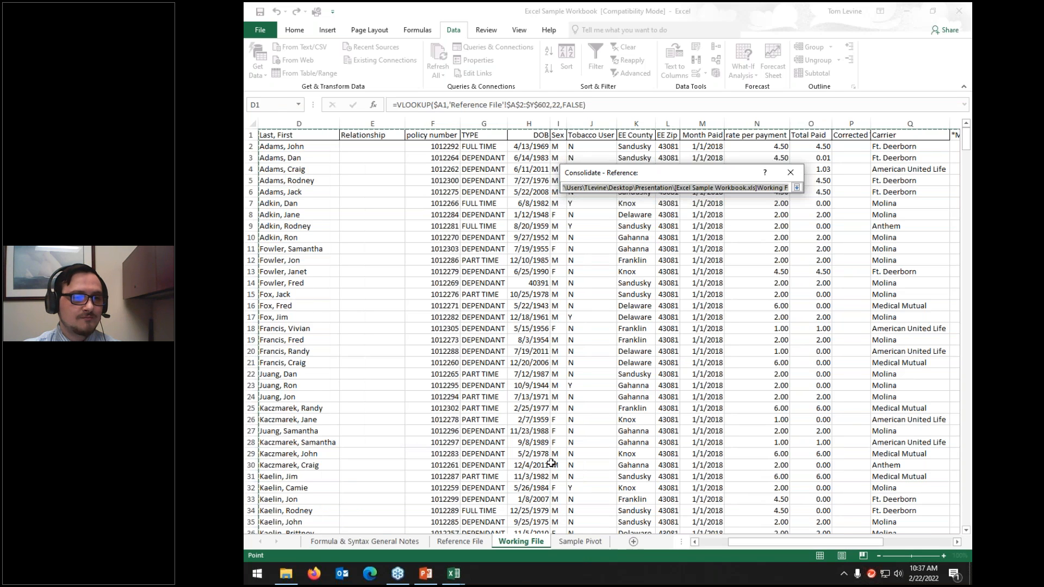
pyautogui.click(797, 187)
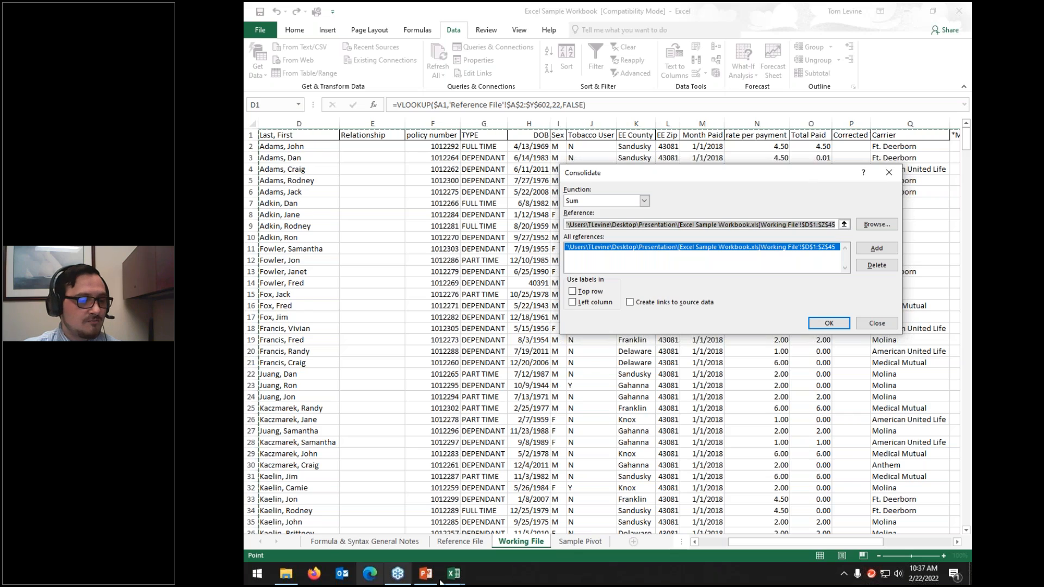
pyautogui.moveTo(454, 574)
pyautogui.moveTo(540, 525)
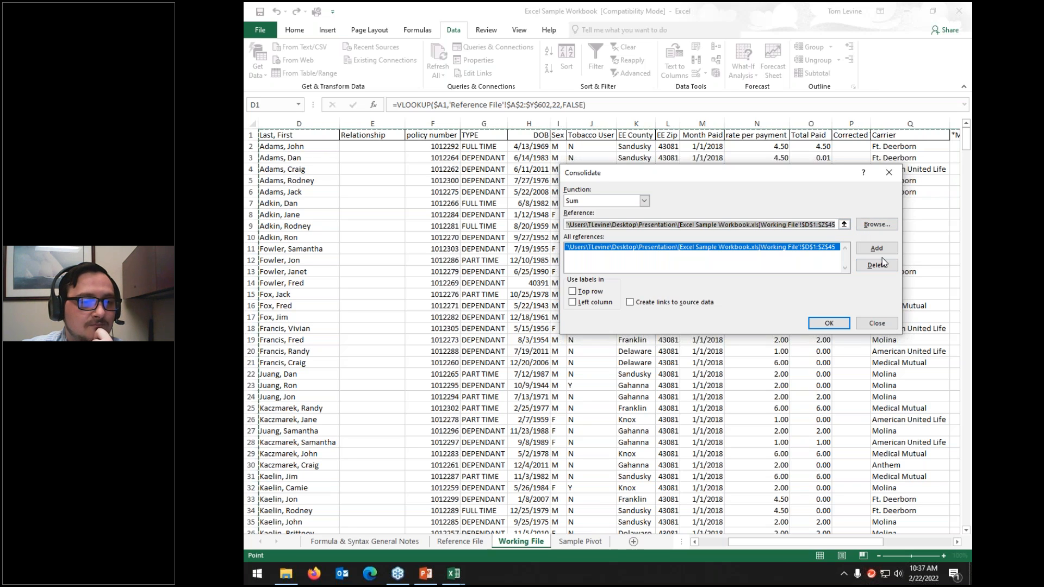
pyautogui.click(875, 323)
pyautogui.click(703, 328)
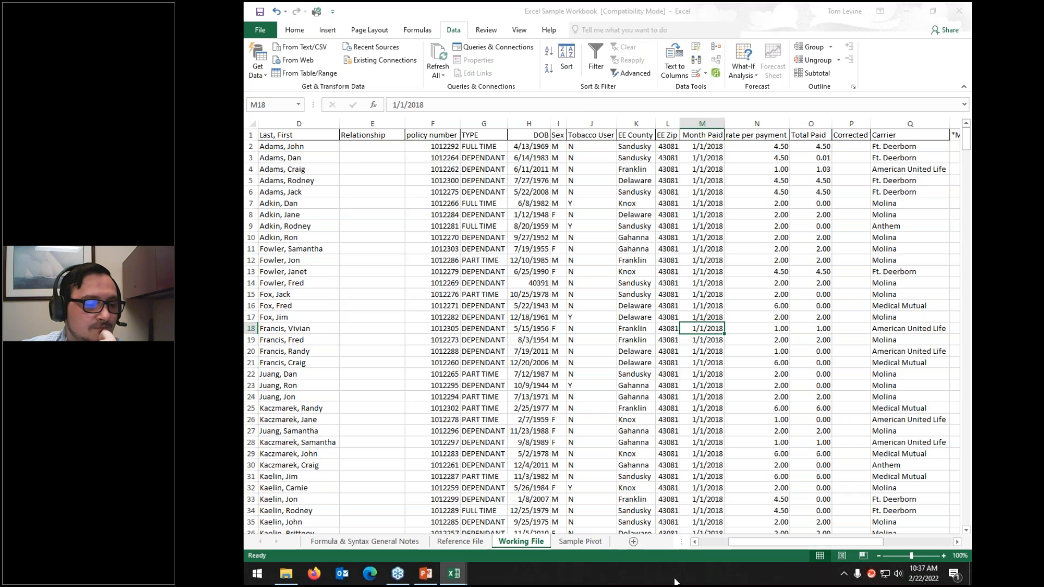
# Step: Bring sample 2 forward in a smaller window and remove the old consolidation reference
pyautogui.doubleClick(588, 8)
pyautogui.moveTo(569, 16); pyautogui.dragTo(696, 168)
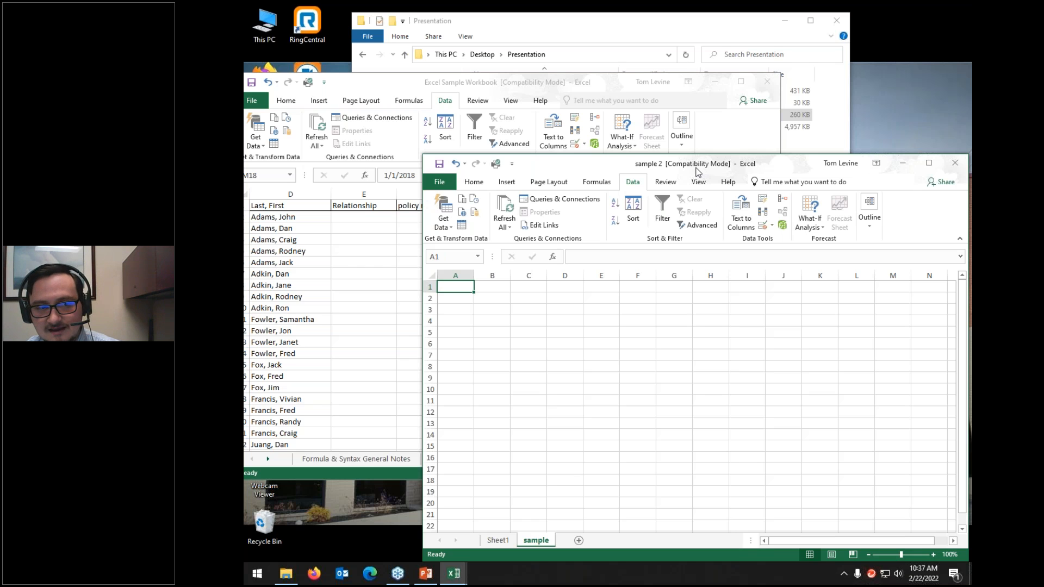
pyautogui.click(783, 203)
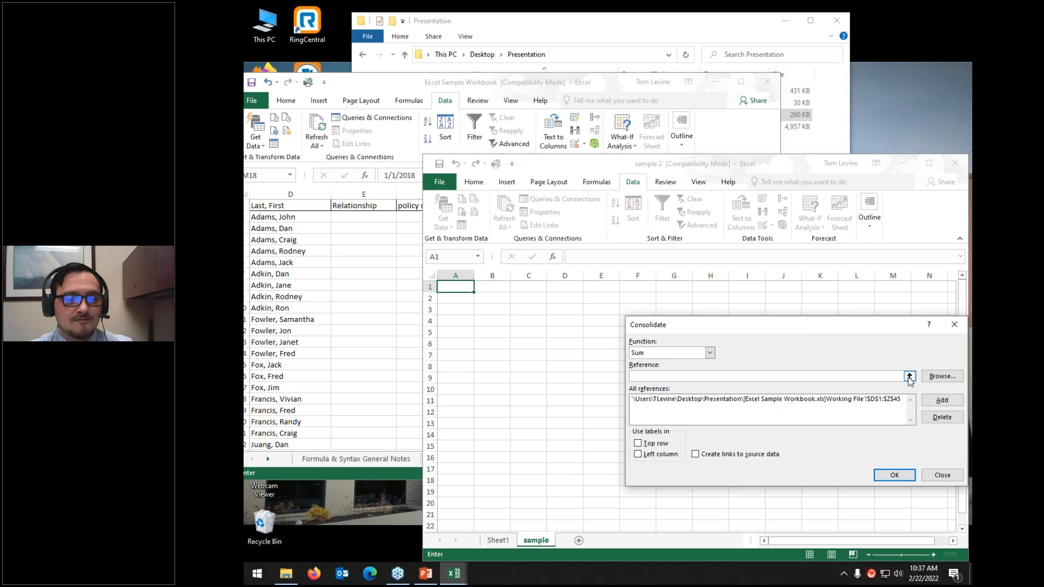
pyautogui.click(892, 401)
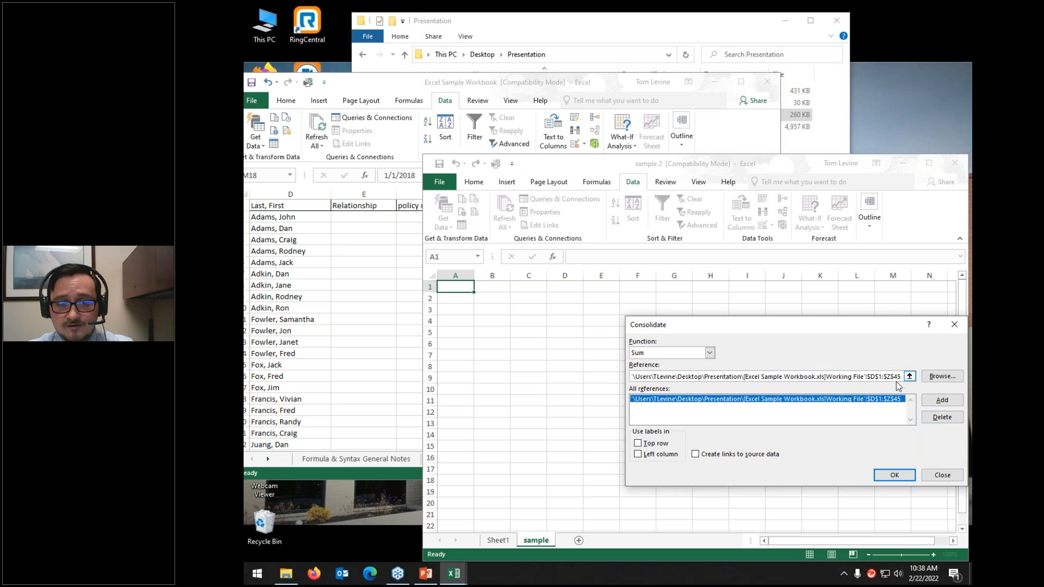
pyautogui.click(942, 417)
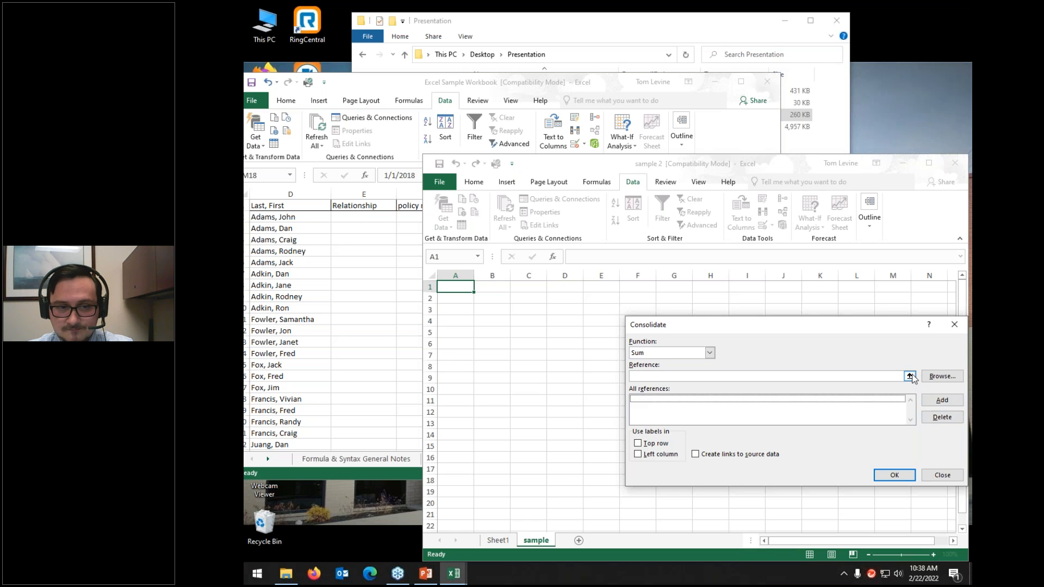
# Step: Add Sheet1!$D$1:$P$601 as a consolidation source
pyautogui.click(909, 376)
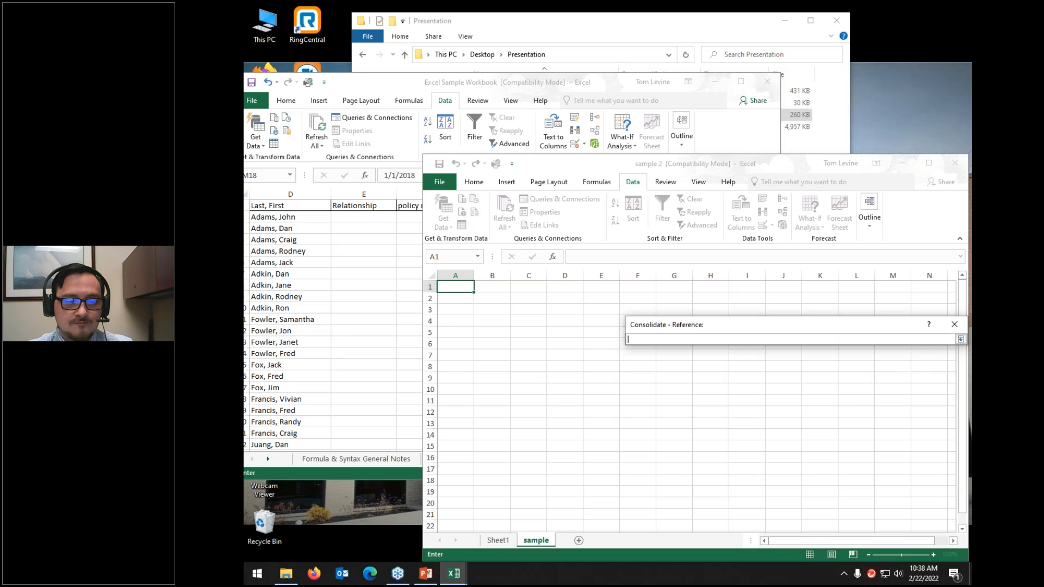
pyautogui.click(494, 541)
pyautogui.click(450, 287)
pyautogui.press('Right')
pyautogui.press('Right')
pyautogui.press('Right')
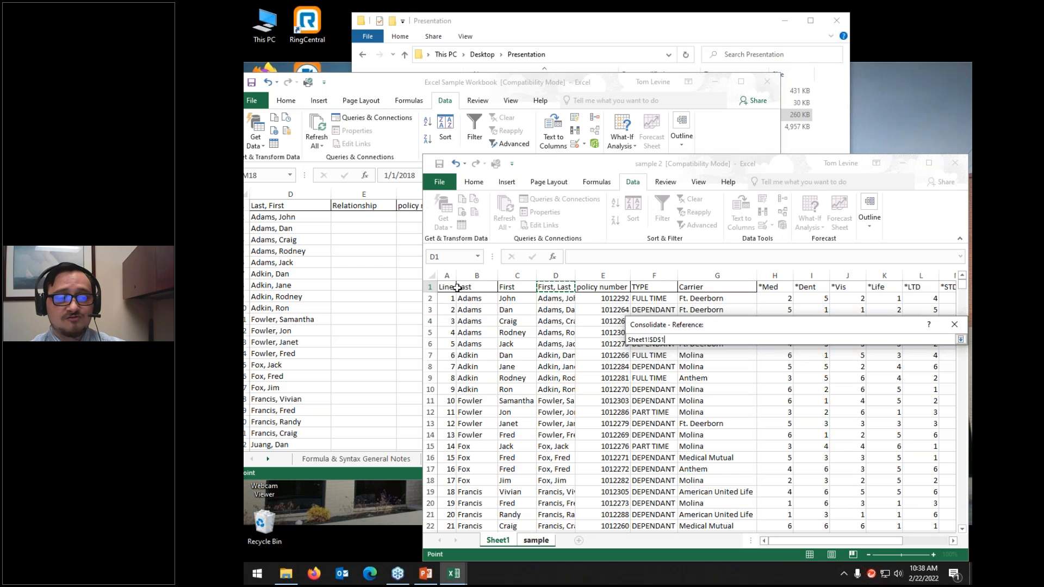
pyautogui.hotkey('ctrl', 'shift', 'Right')
pyautogui.hotkey('ctrl', 'shift', 'Down')
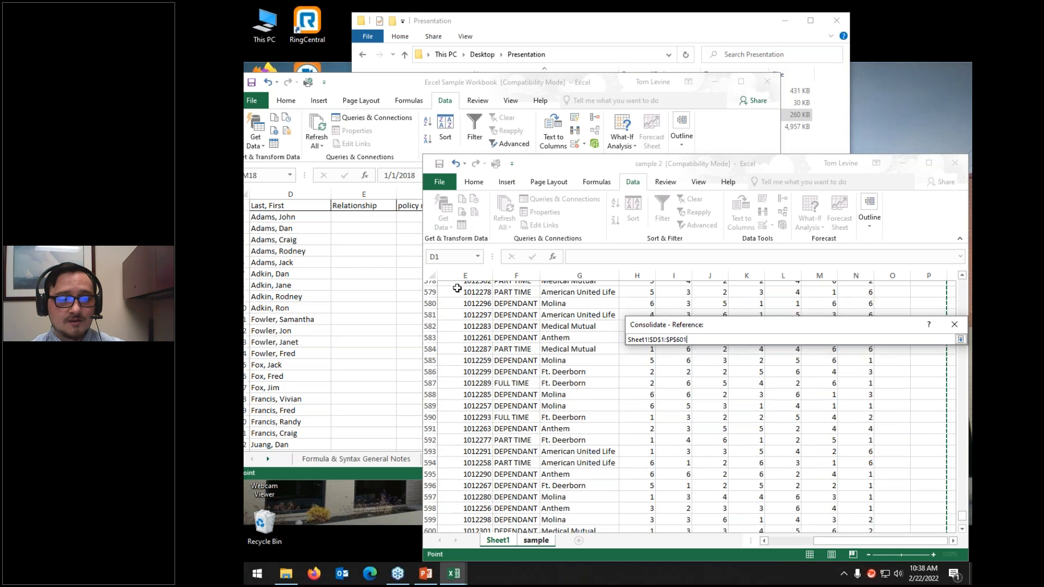
pyautogui.click(960, 340)
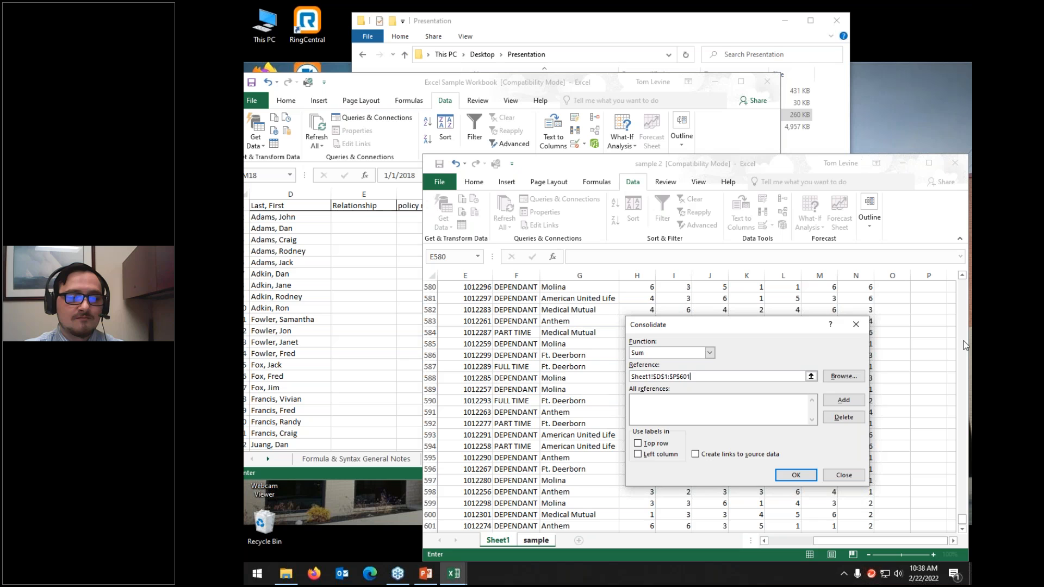
pyautogui.click(843, 401)
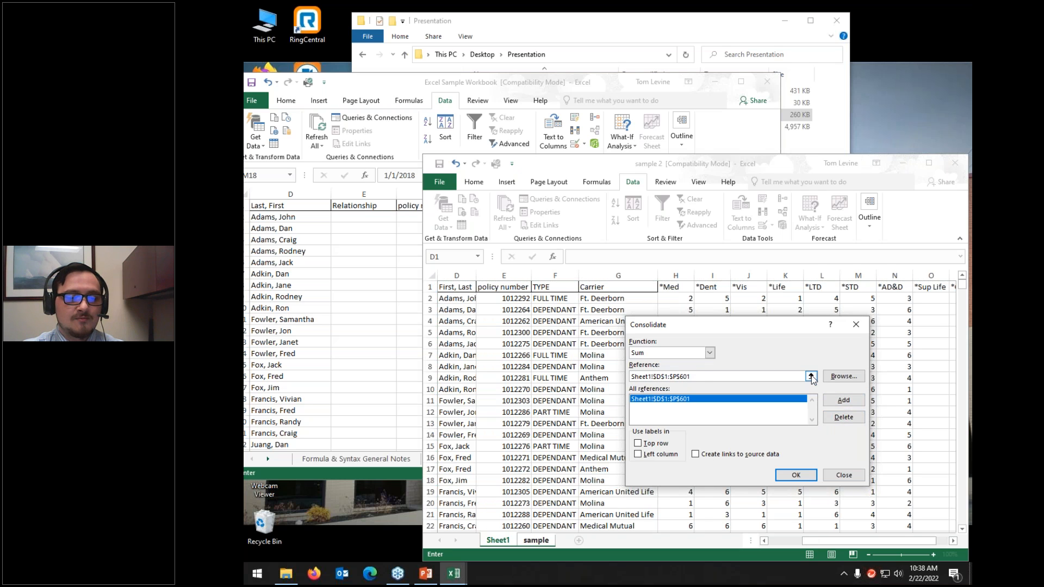
# Step: Add 'Working File'!$D$1:$Z$45 as a source and run the consolidation into the sample sheet
pyautogui.click(811, 376)
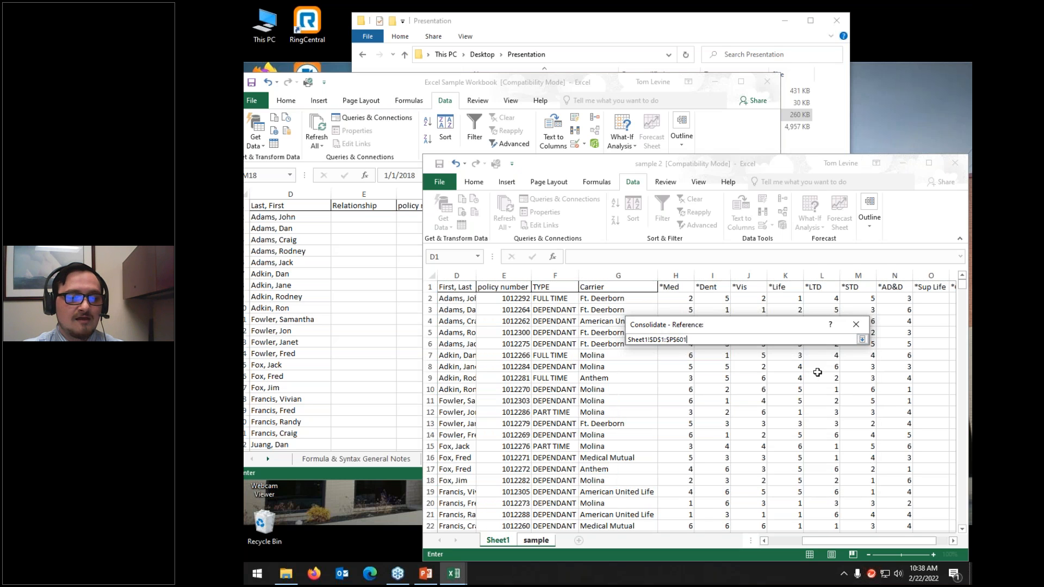
pyautogui.click(353, 278)
pyautogui.click(290, 205)
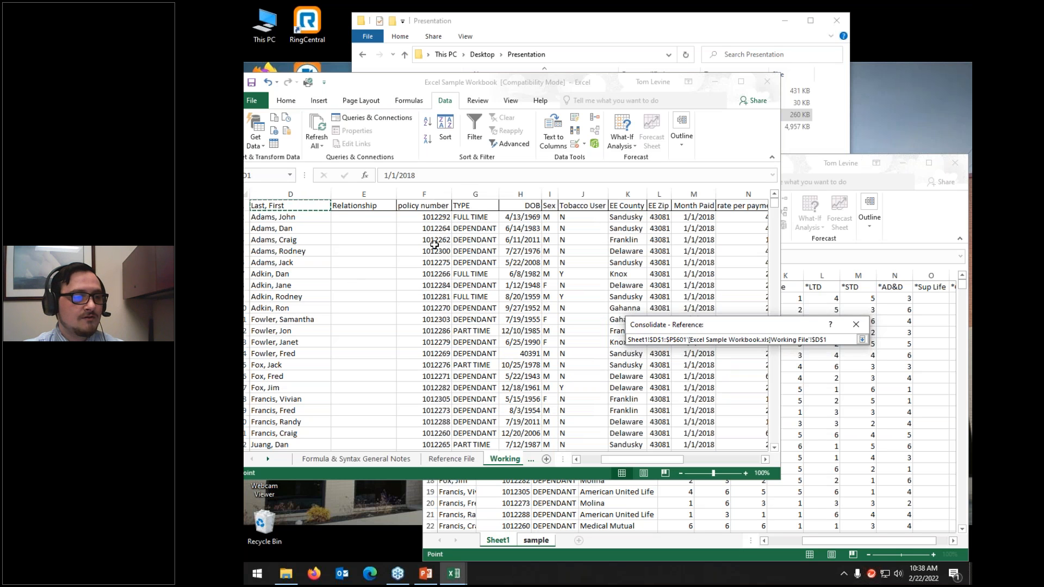
pyautogui.hotkey('ctrl', 'shift', 'Right')
pyautogui.hotkey('ctrl', 'shift', 'Down')
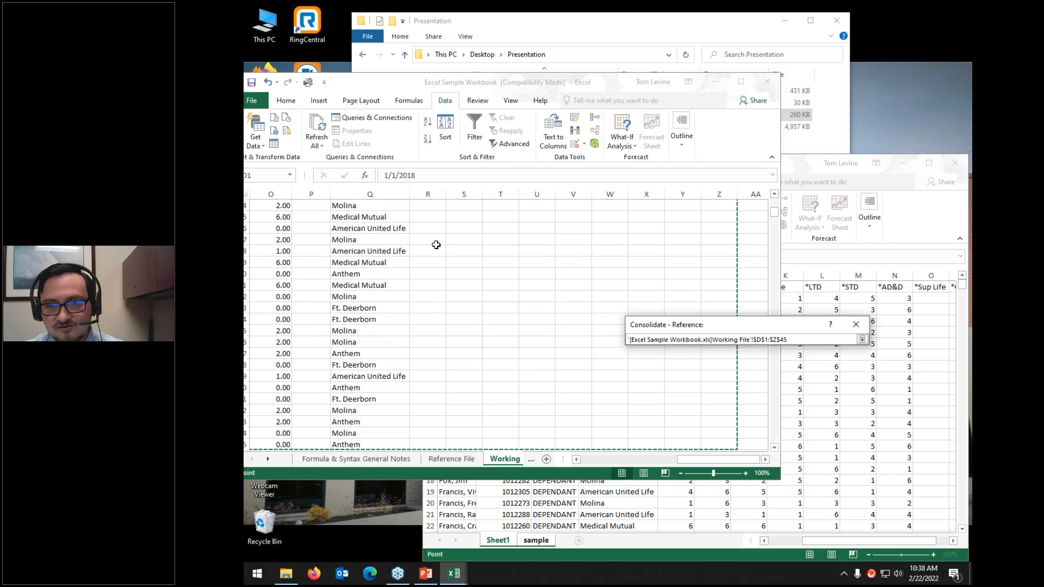
pyautogui.click(862, 340)
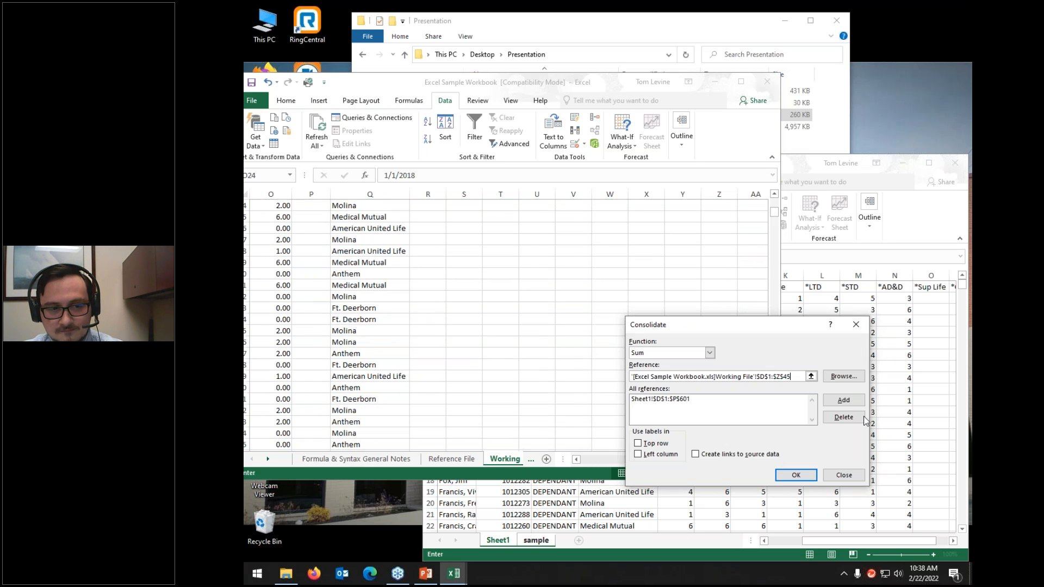
pyautogui.hotkey('alt', 'a')
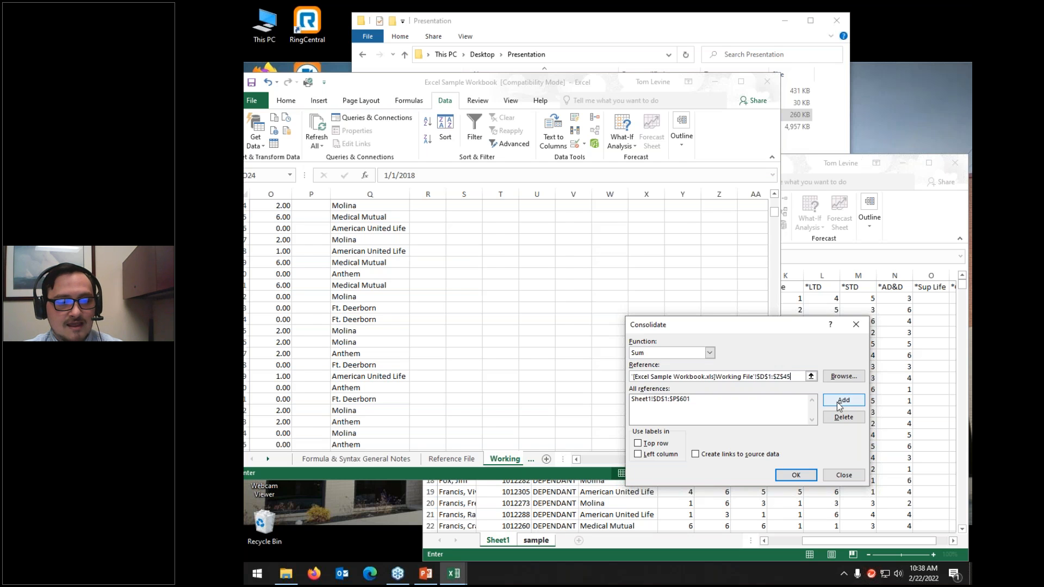
pyautogui.click(797, 476)
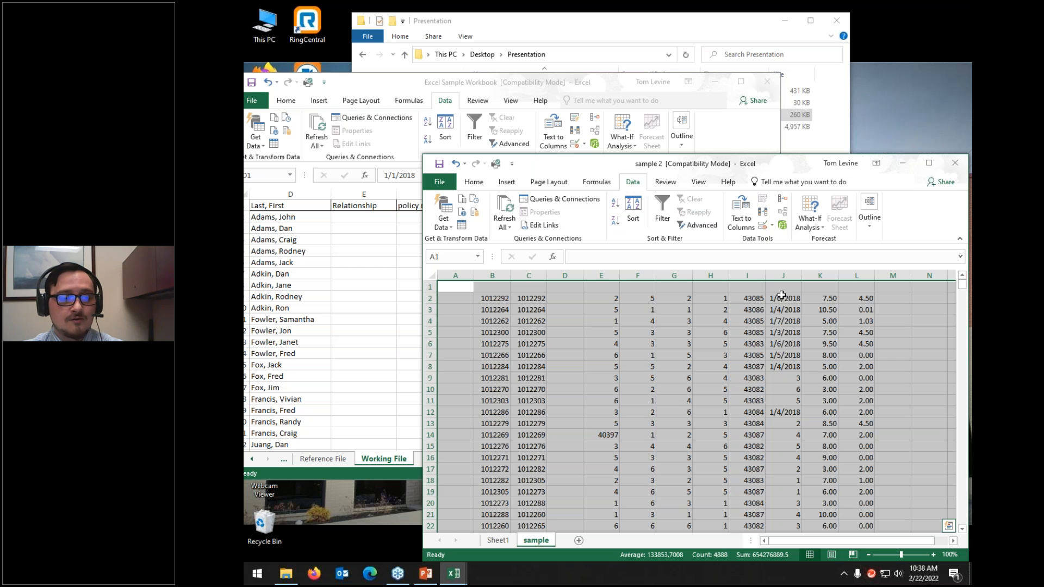
# Step: Check the consolidated value in I3, then return to the sample sheet and select all of it
pyautogui.moveTo(635, 164); pyautogui.dragTo(581, 5)
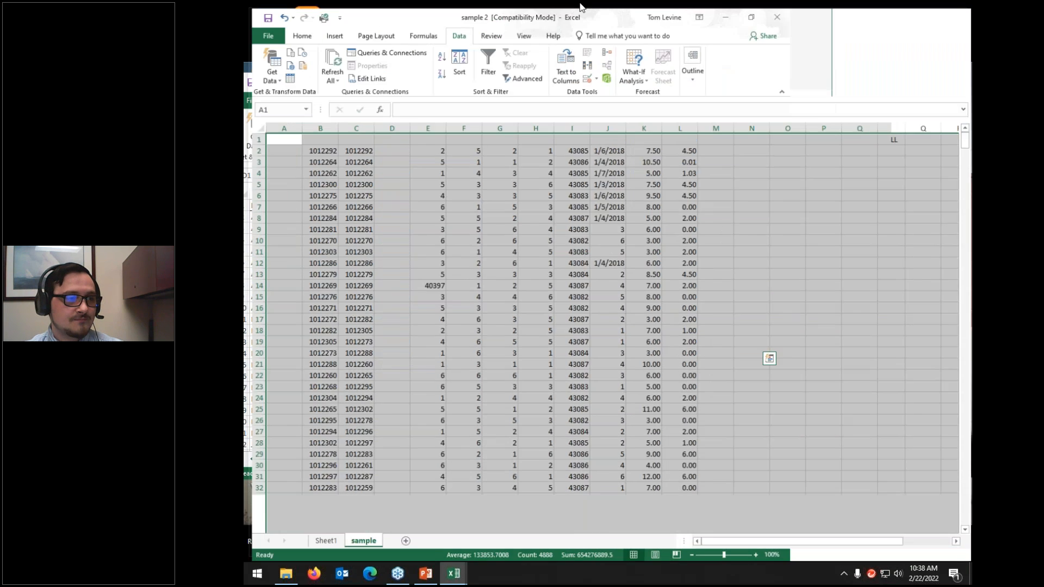
pyautogui.click(714, 204)
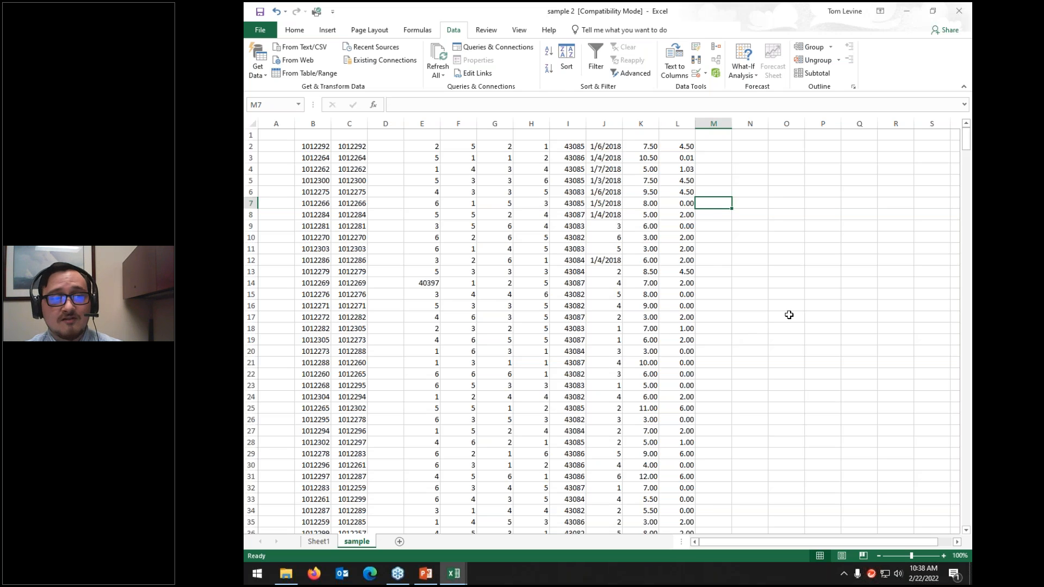
pyautogui.click(569, 157)
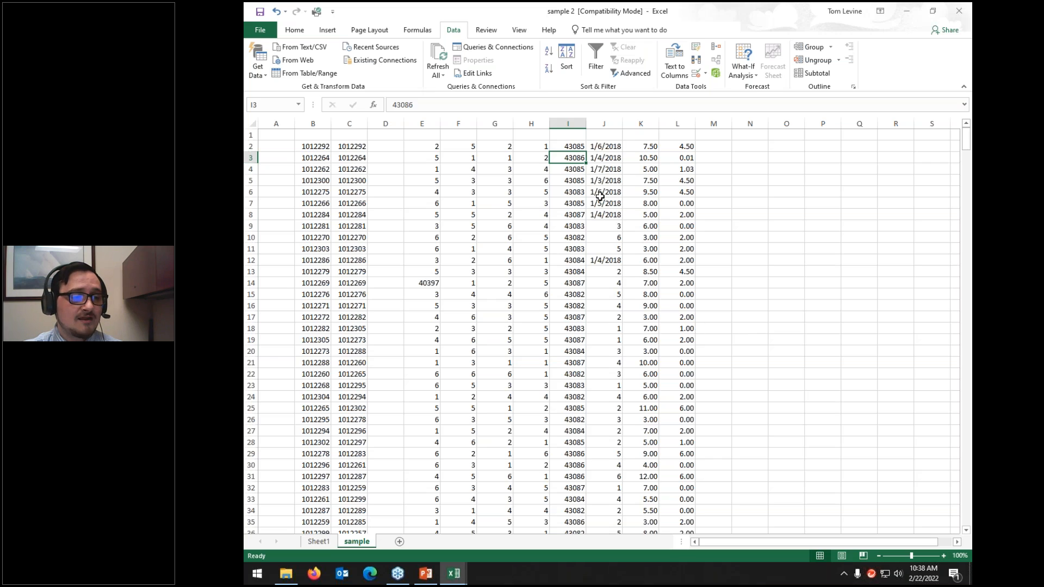
pyautogui.click(321, 541)
pyautogui.moveTo(544, 12); pyautogui.dragTo(607, 80)
pyautogui.click(661, 357)
pyautogui.click(440, 453)
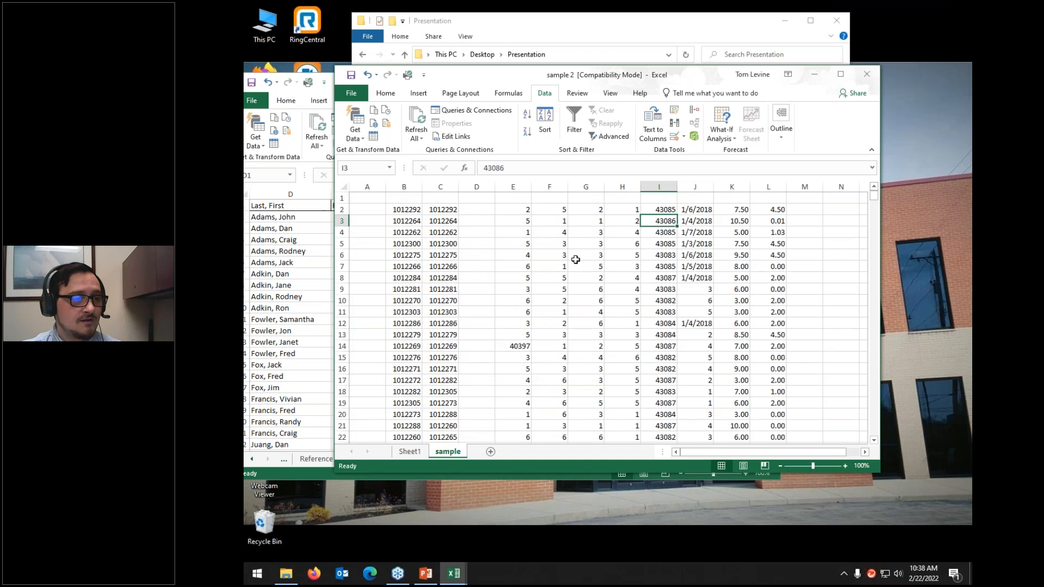
pyautogui.click(347, 189)
# Step: Clear the results and reconsolidate with Top row, Left column and Create links to source data
pyautogui.press('Delete')
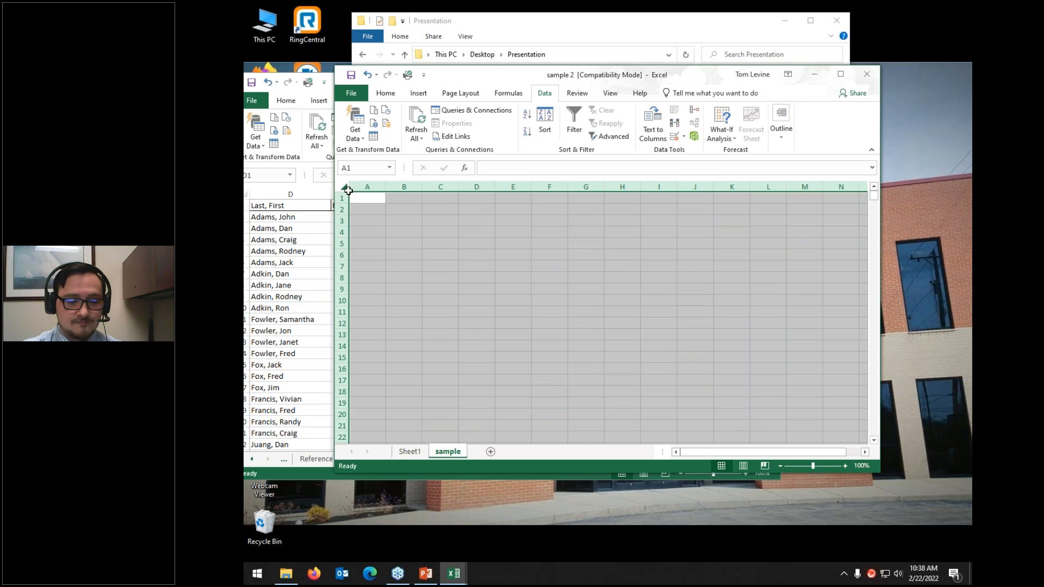
pyautogui.click(367, 202)
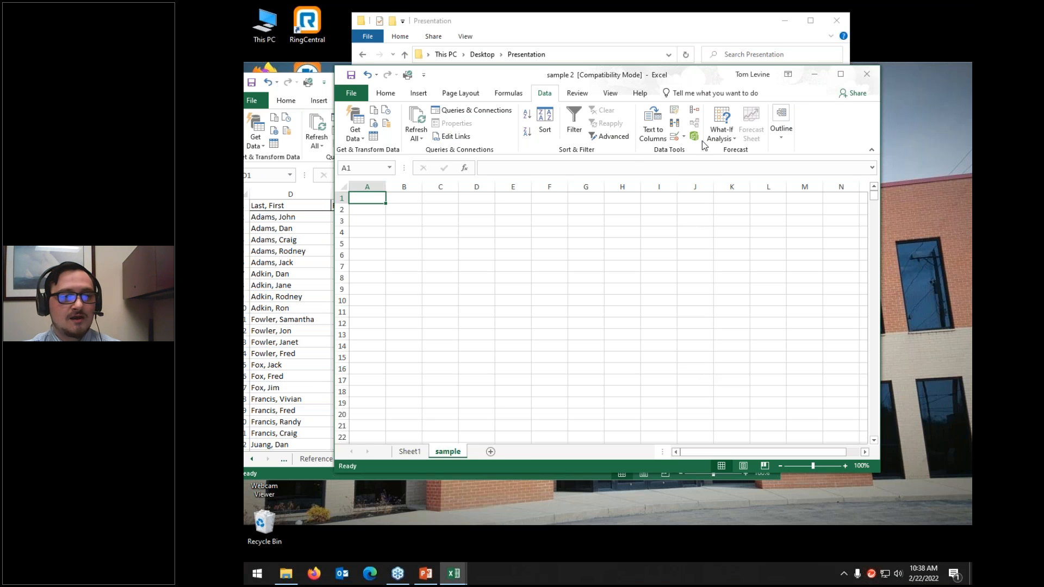
pyautogui.click(695, 111)
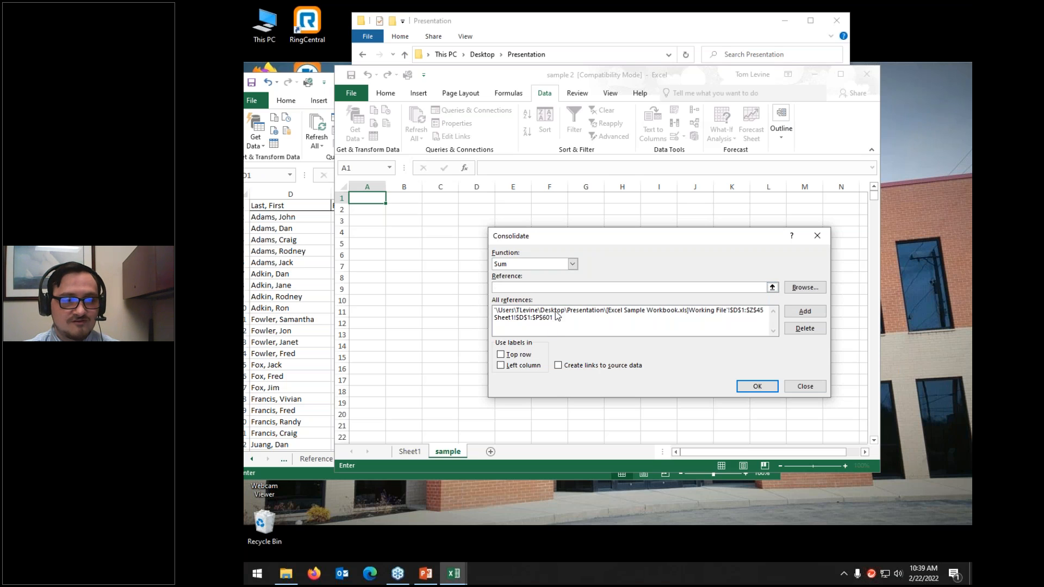
pyautogui.click(523, 355)
pyautogui.click(524, 365)
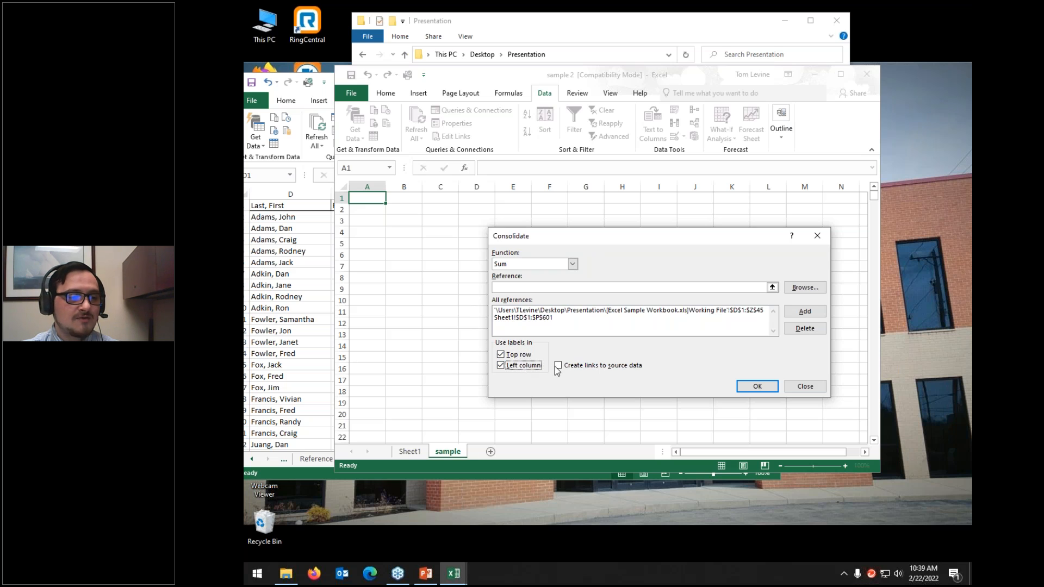
pyautogui.click(558, 367)
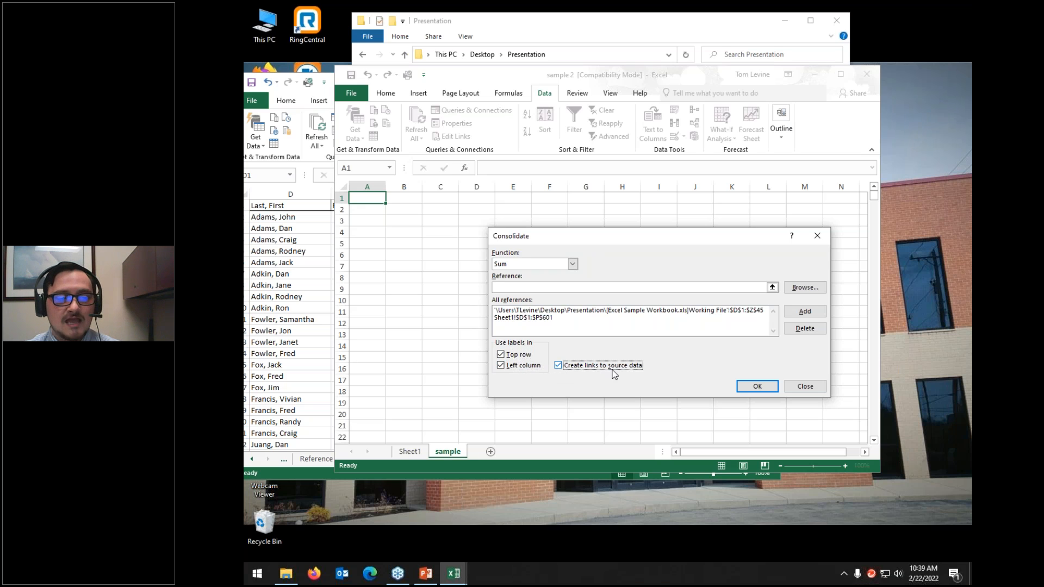
pyautogui.click(756, 387)
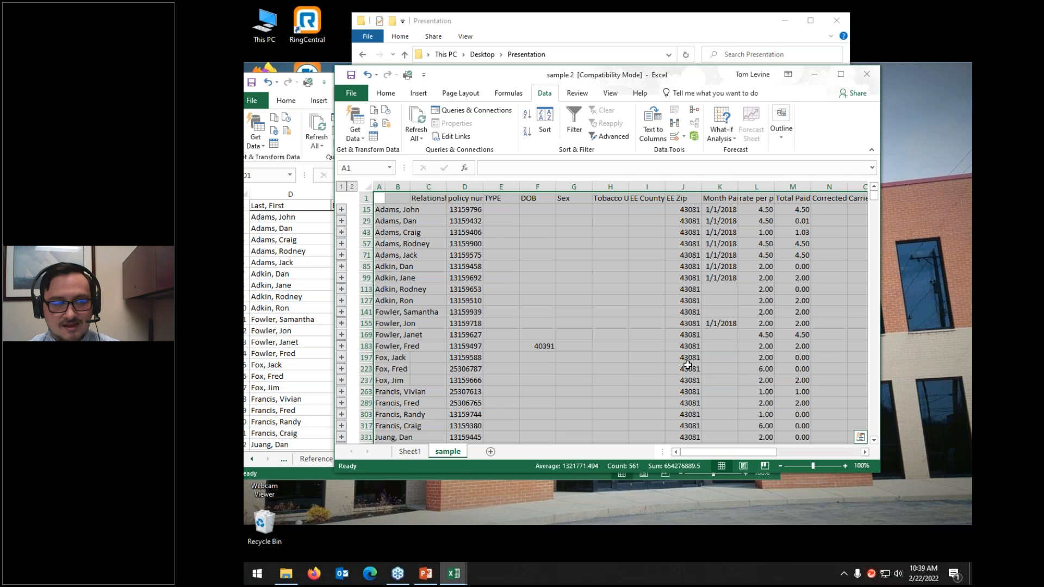
# Step: Maximize sample 2, view the SUM formula in M141 and expand all outline groups
pyautogui.click(575, 325)
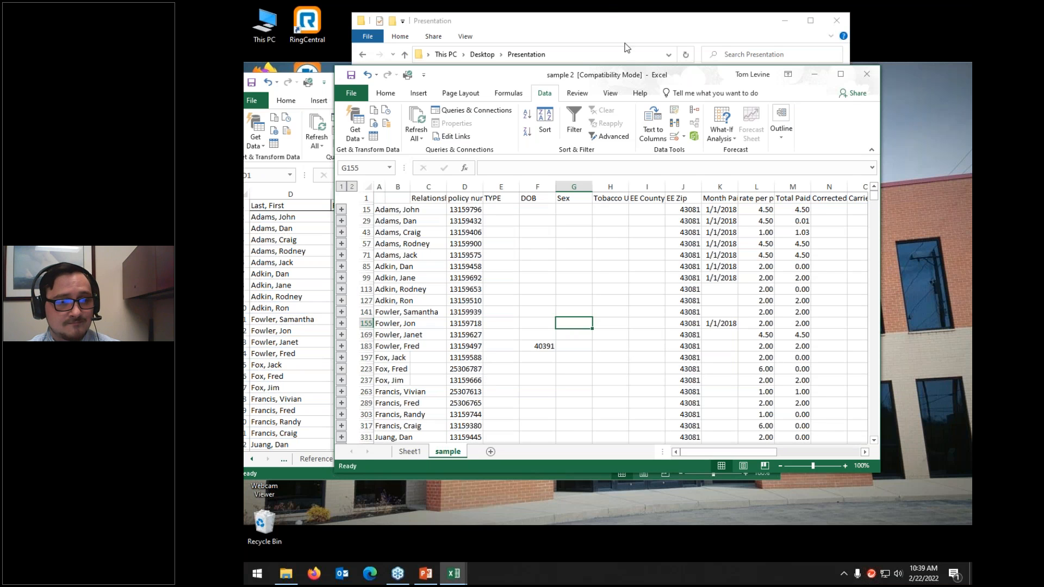
pyautogui.moveTo(610, 74); pyautogui.dragTo(606, 4)
pyautogui.click(691, 249)
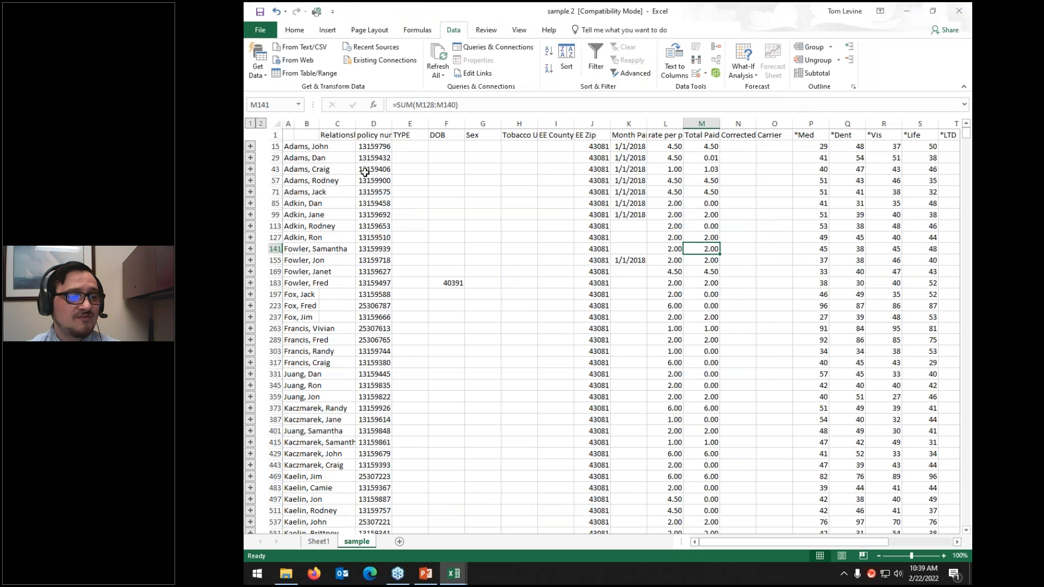
pyautogui.click(261, 124)
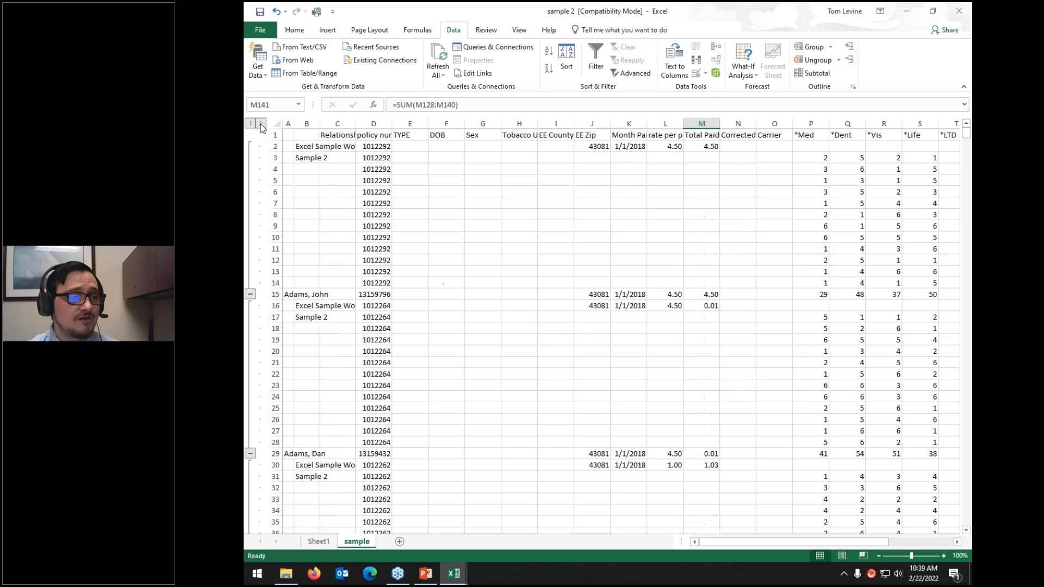
pyautogui.click(304, 145)
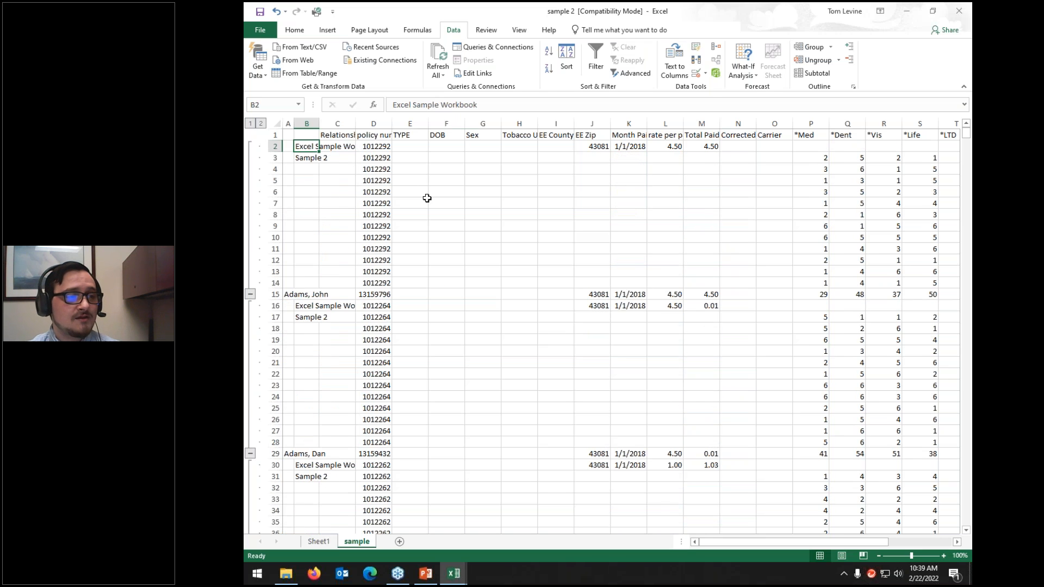
pyautogui.scroll(-13, 659, 312)
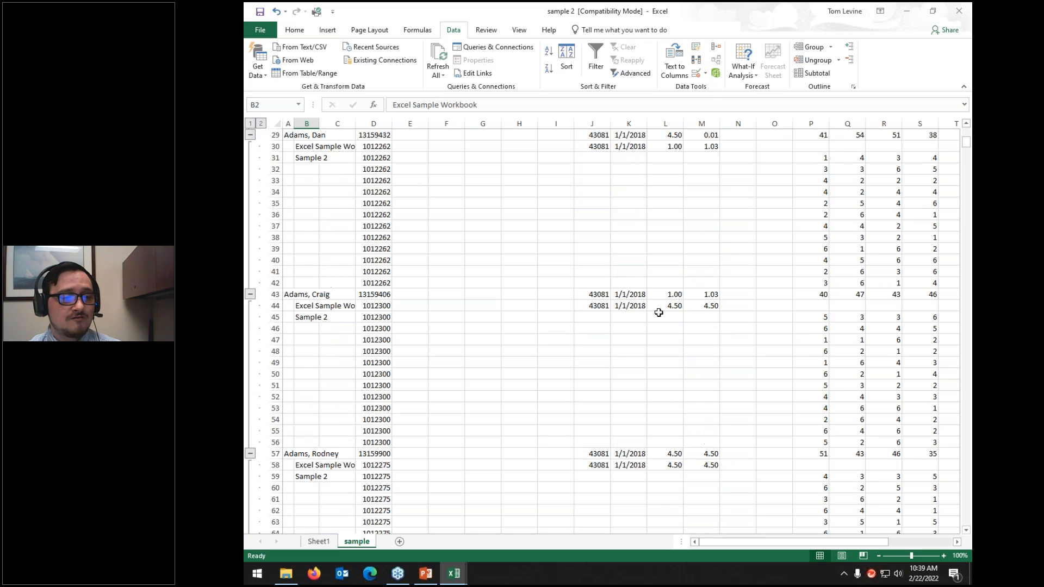
pyautogui.scroll(-5, 659, 312)
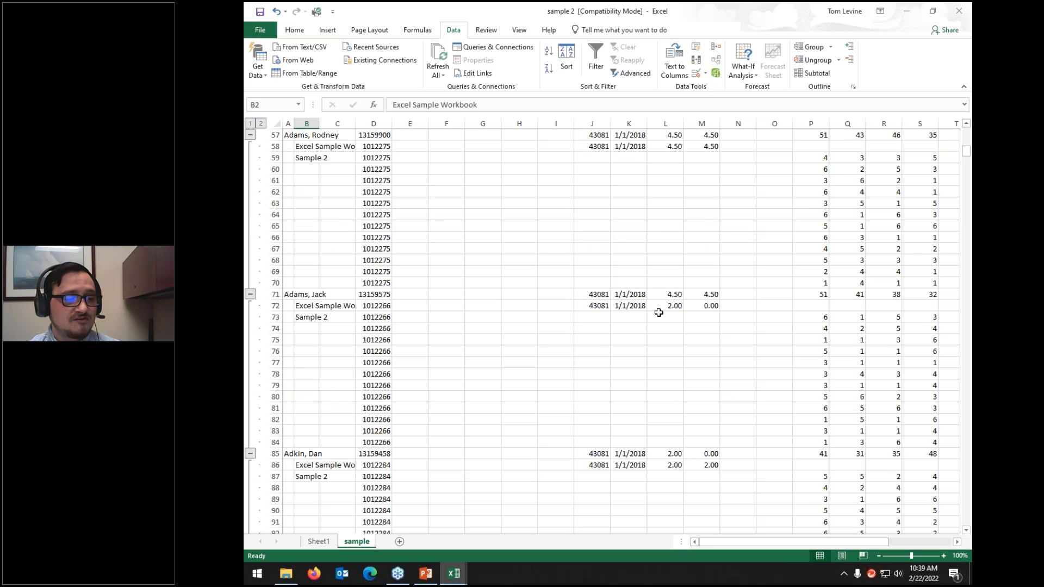
pyautogui.scroll(19, 658, 313)
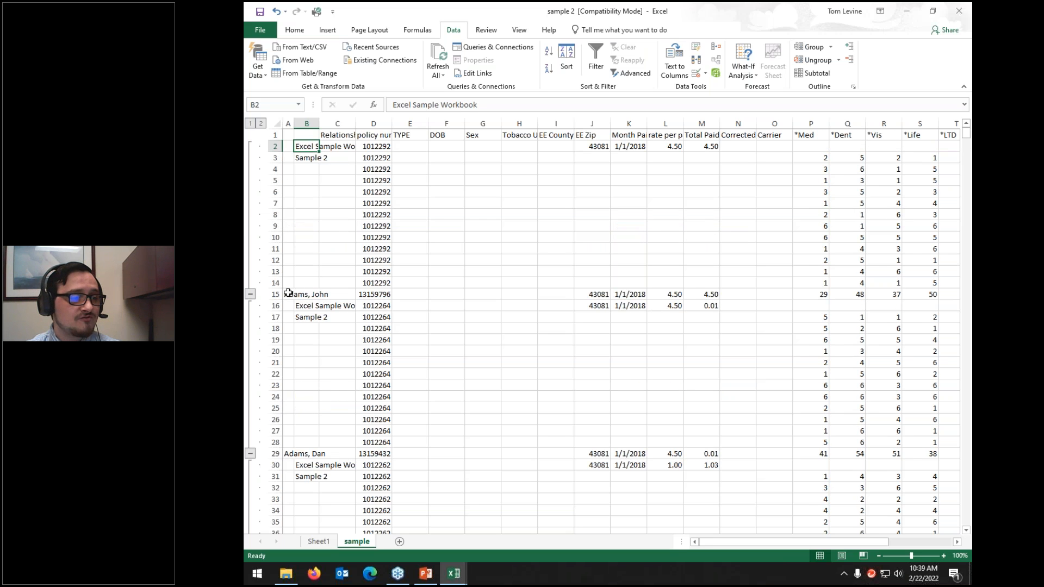
pyautogui.click(287, 294)
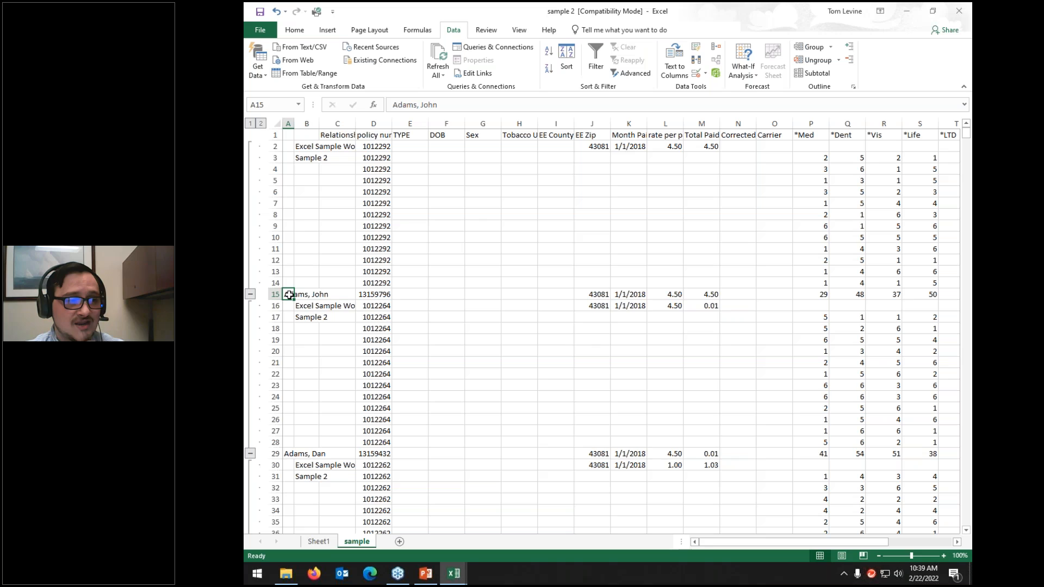
pyautogui.click(307, 306)
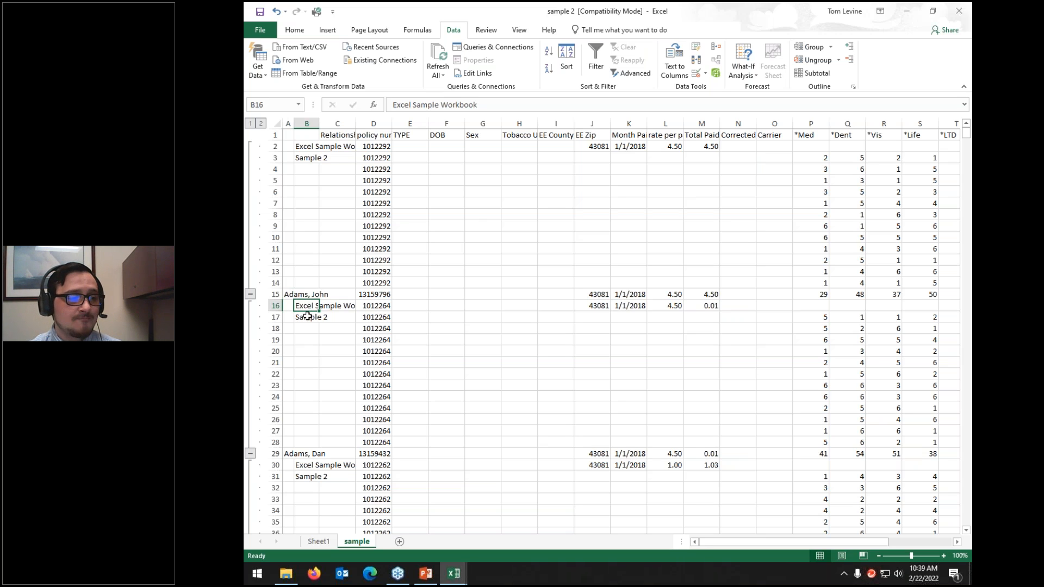
pyautogui.click(308, 317)
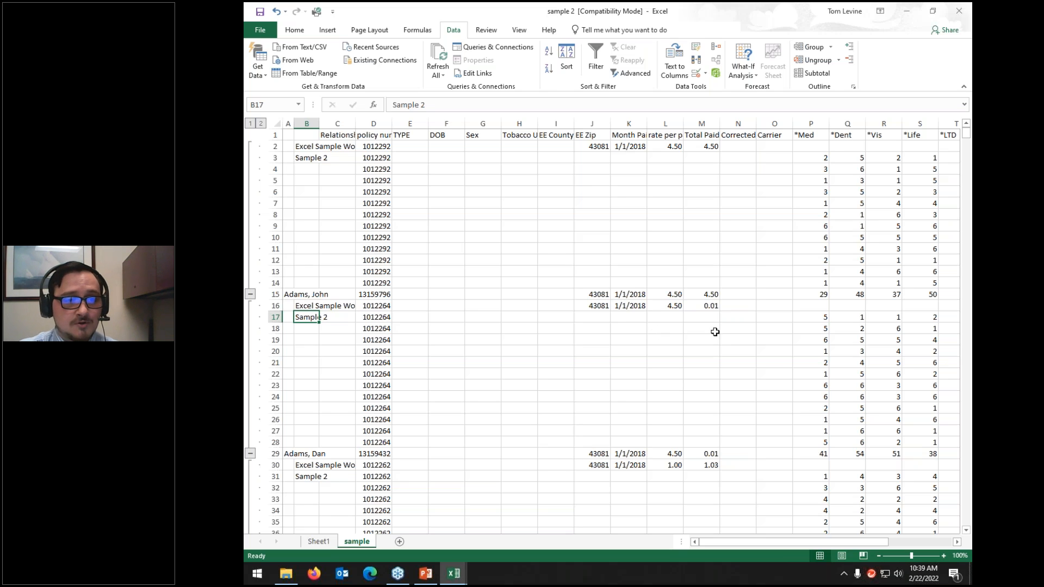
pyautogui.moveTo(801, 541); pyautogui.dragTo(919, 542)
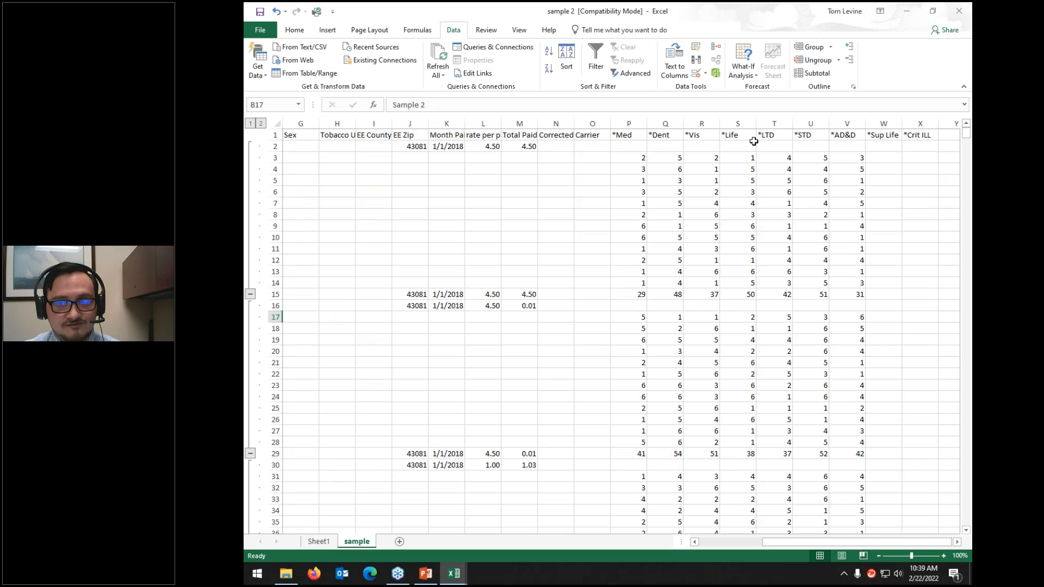
pyautogui.click(277, 123)
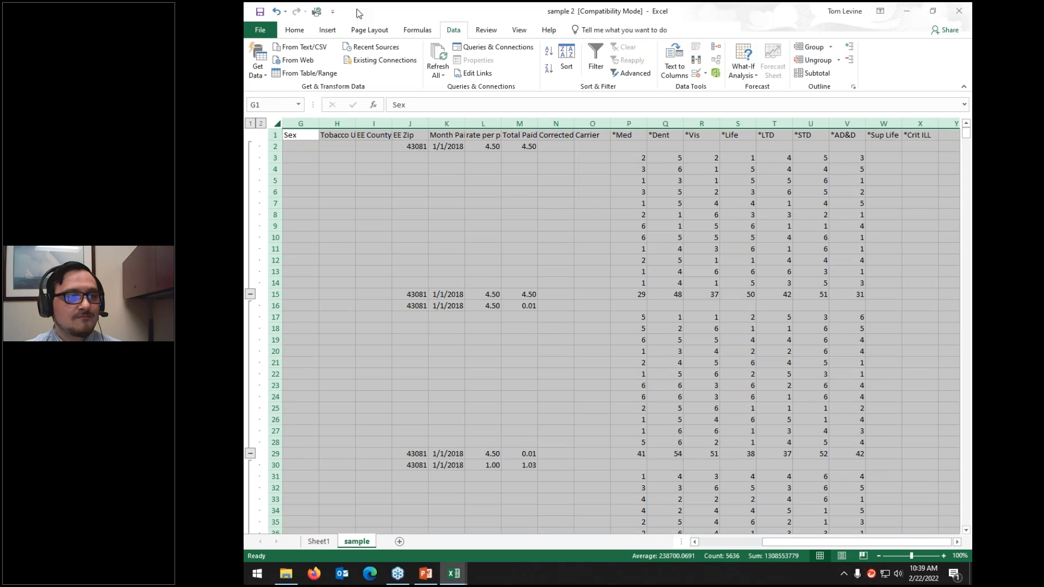
# Step: Select all blank cells with Go To Special and delete them, shifting cells up
pyautogui.click(294, 32)
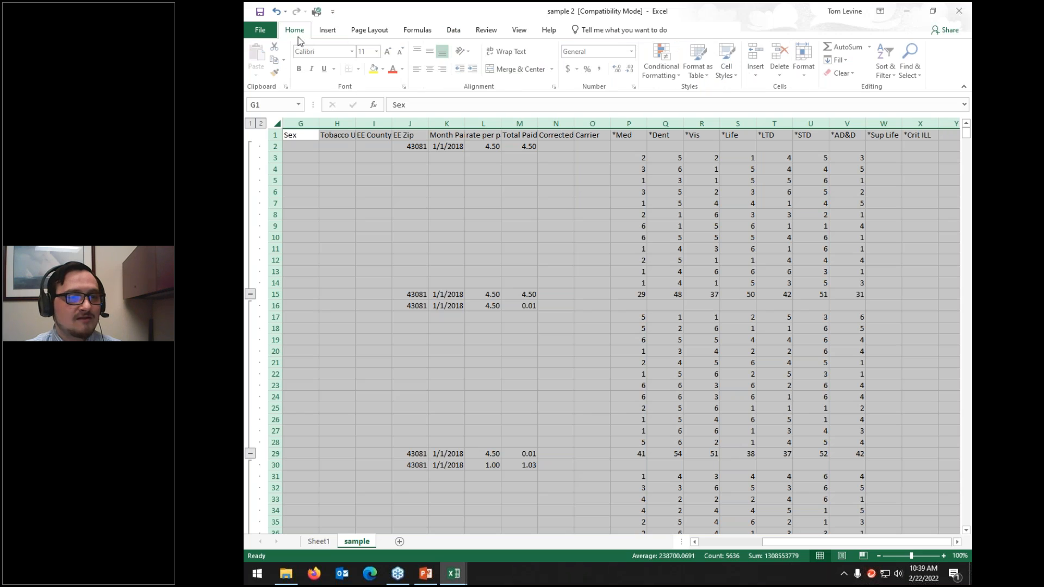
pyautogui.click(911, 72)
pyautogui.click(924, 128)
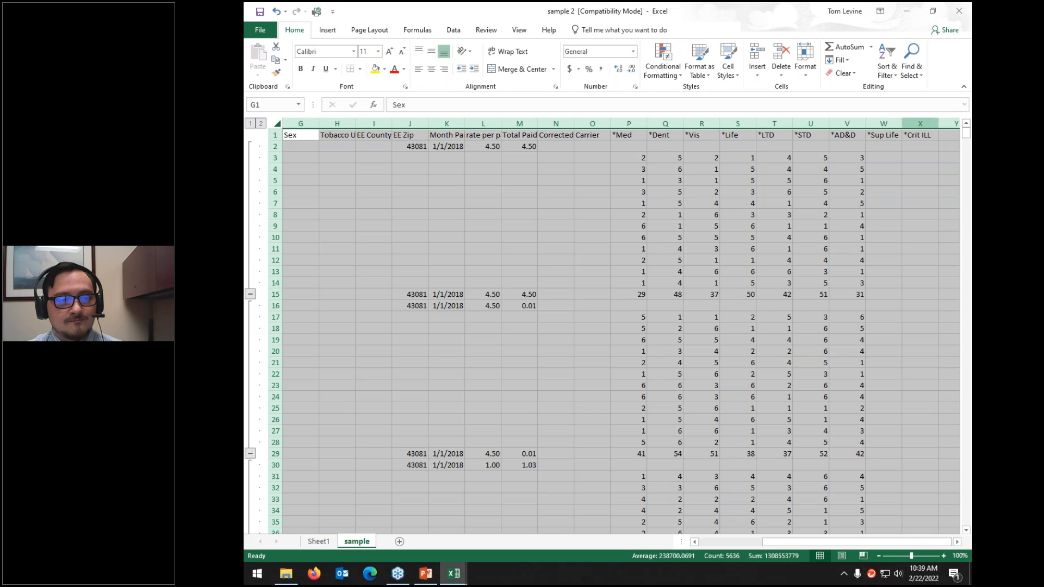
pyautogui.click(510, 270)
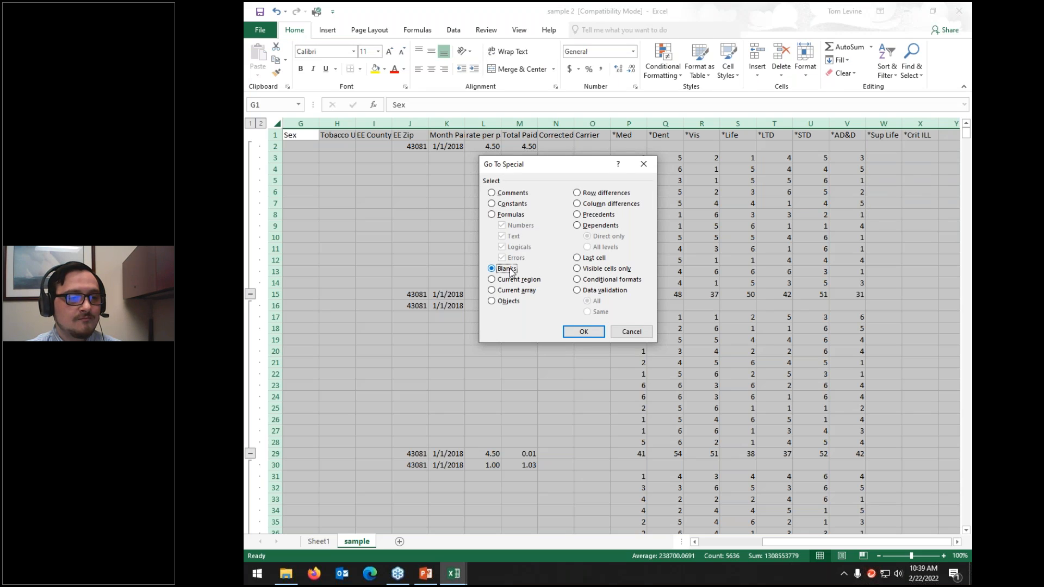
pyautogui.click(583, 331)
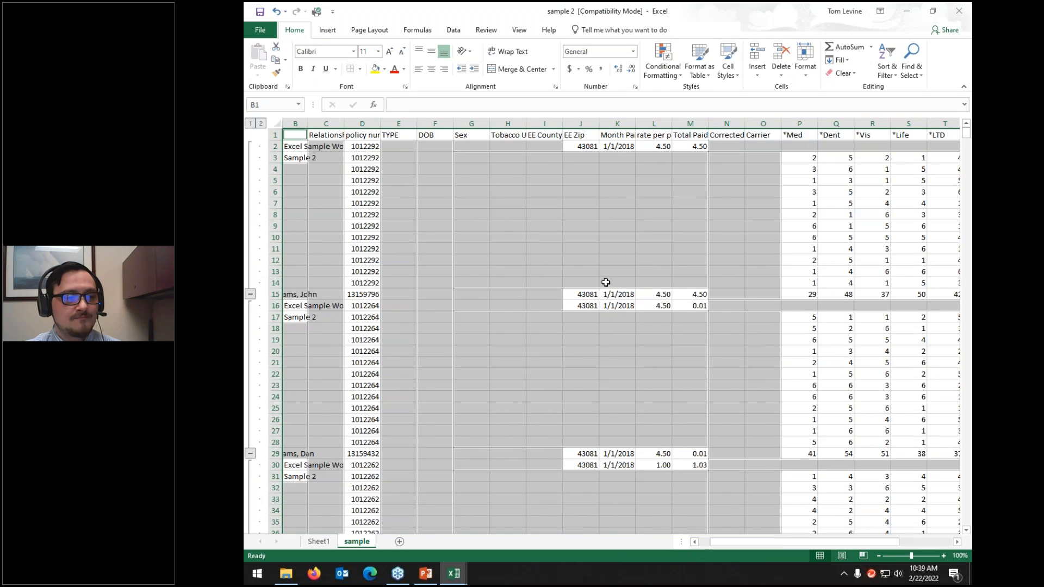
pyautogui.rightClick(633, 221)
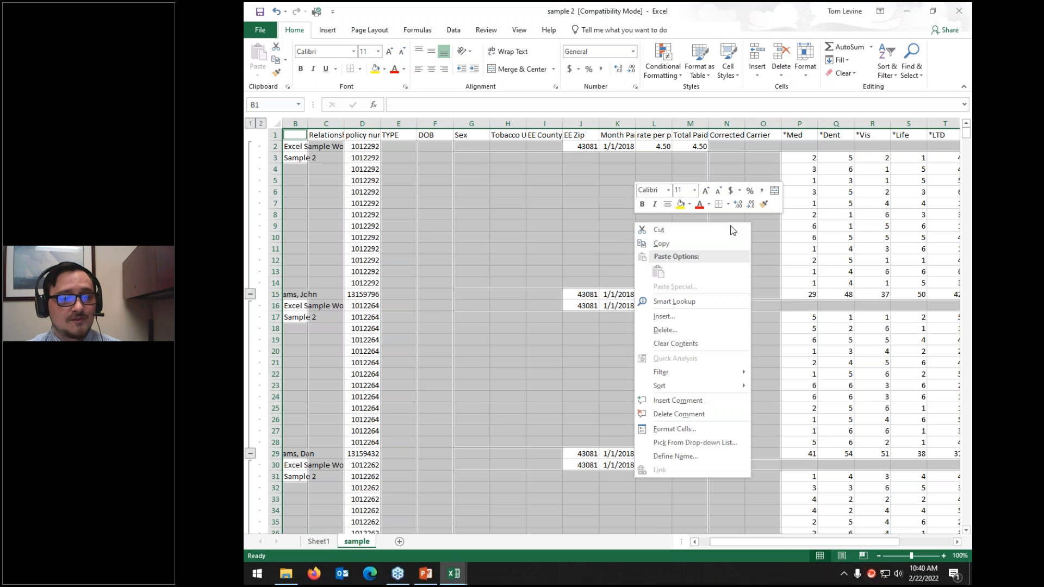
pyautogui.click(676, 332)
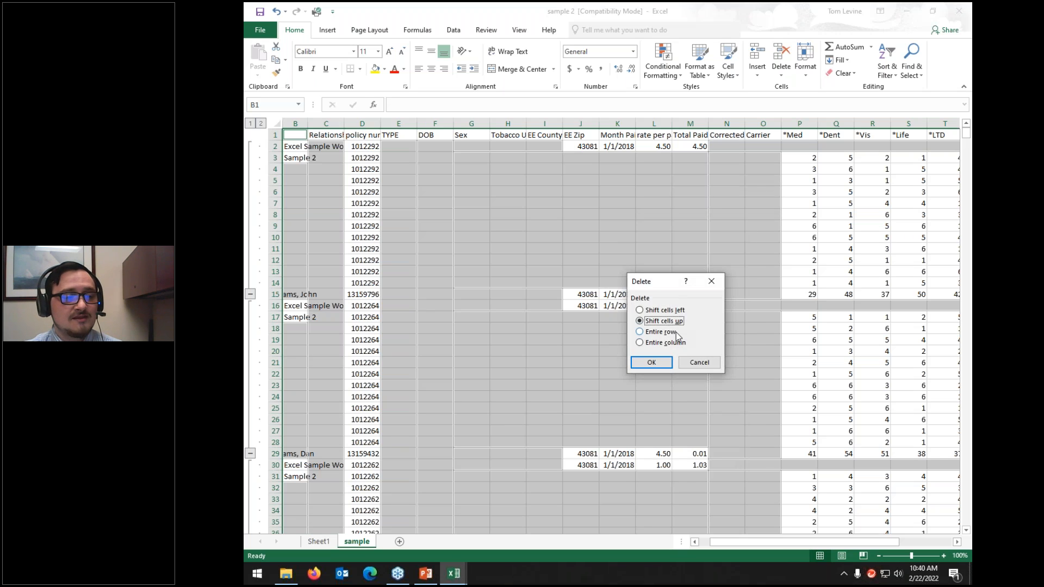
pyautogui.click(667, 363)
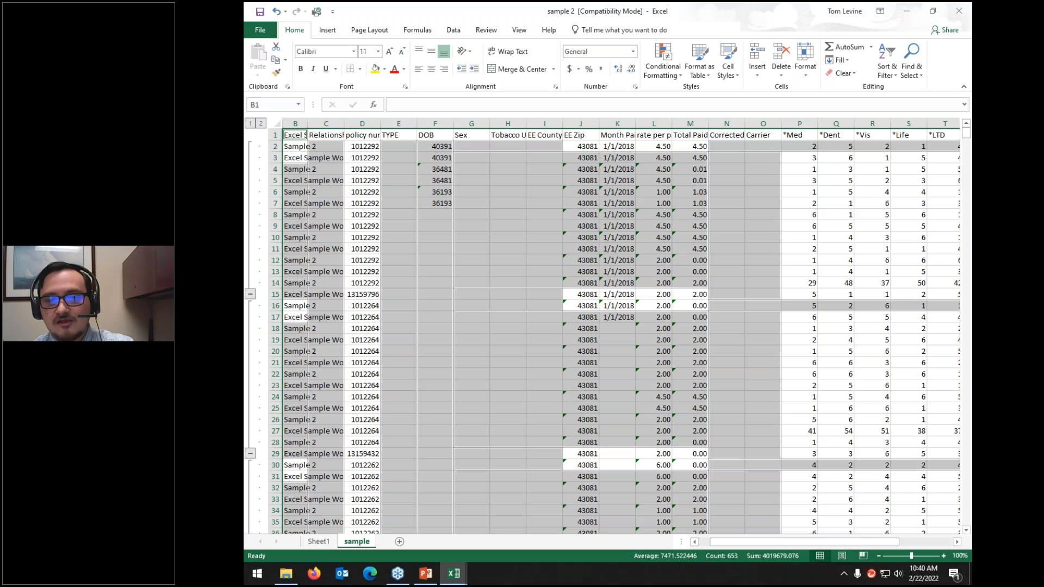
# Step: Select the whole sample sheet and open Ungroup with Rows chosen
pyautogui.click(454, 30)
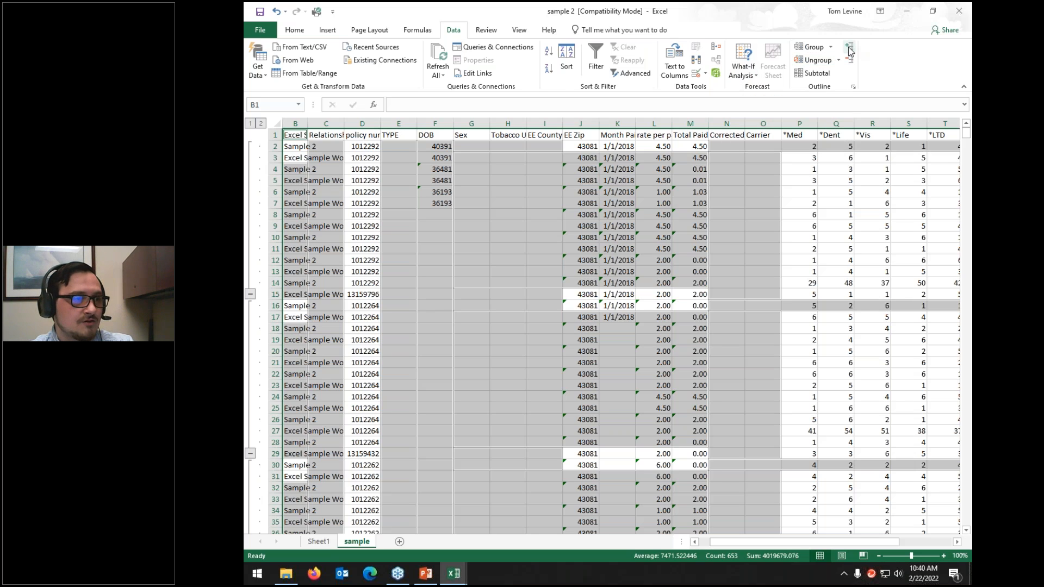
pyautogui.click(359, 262)
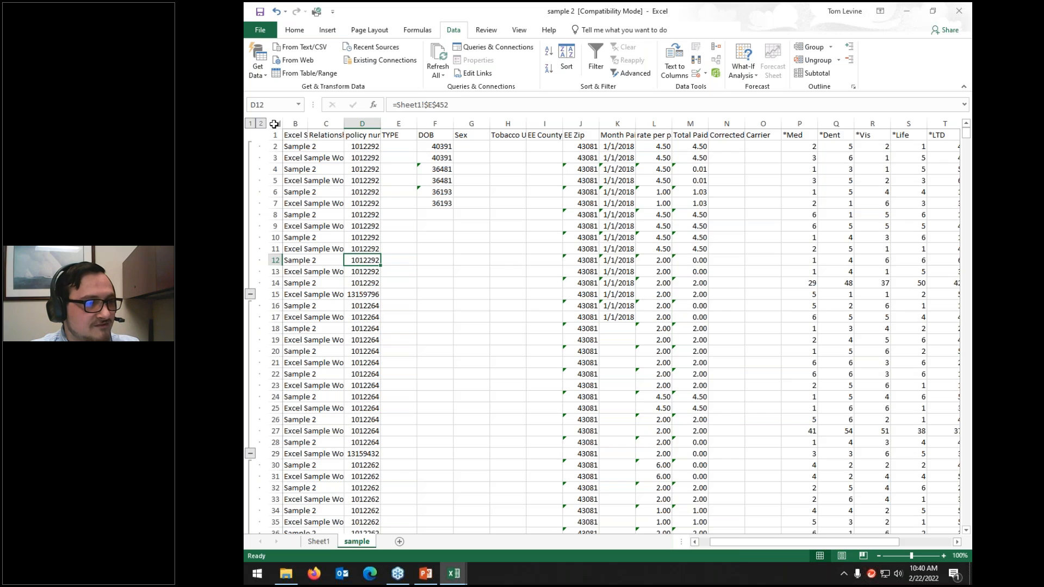
pyautogui.click(274, 124)
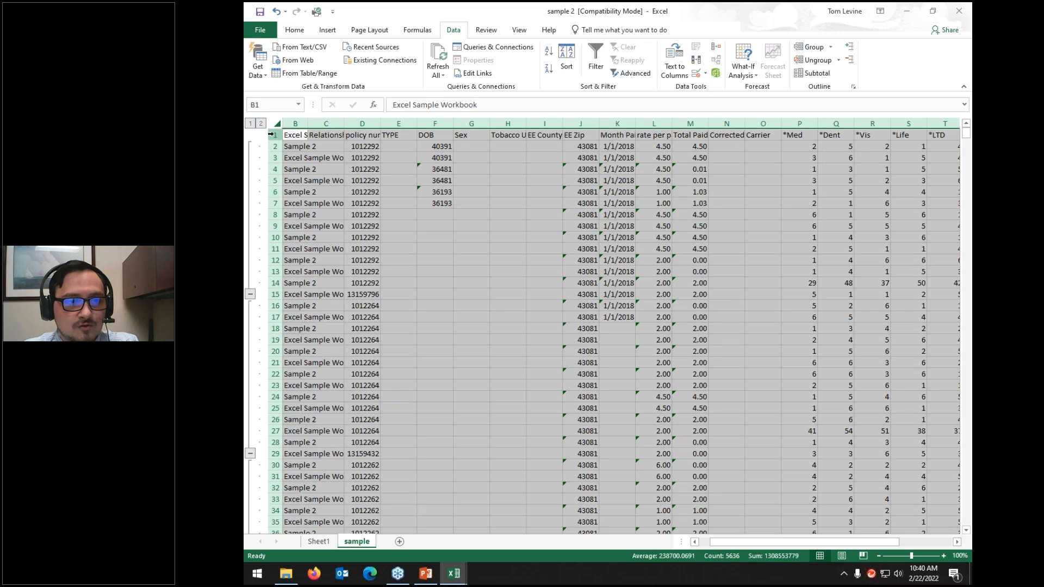
pyautogui.click(808, 61)
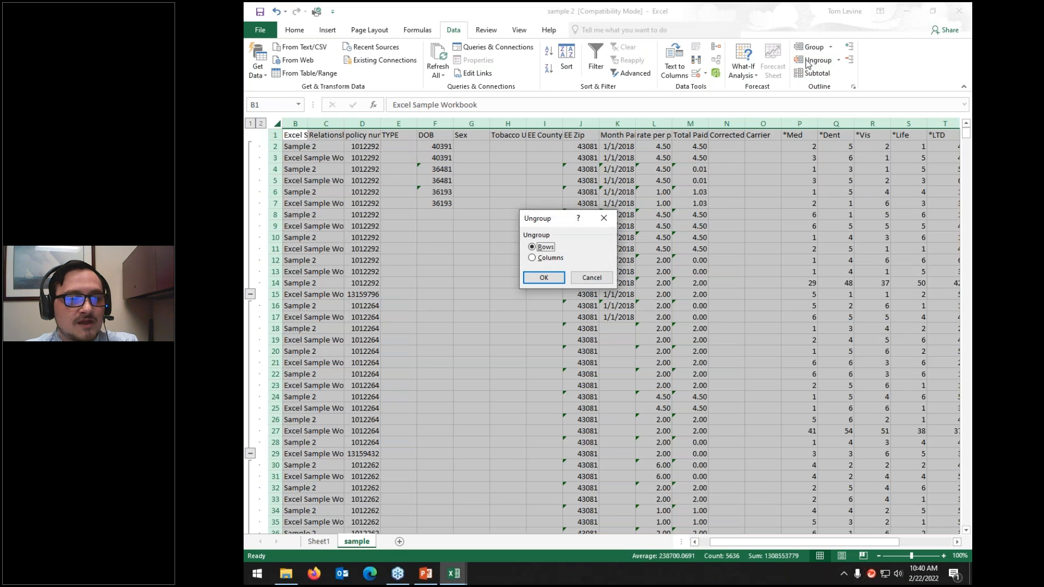
pyautogui.click(543, 278)
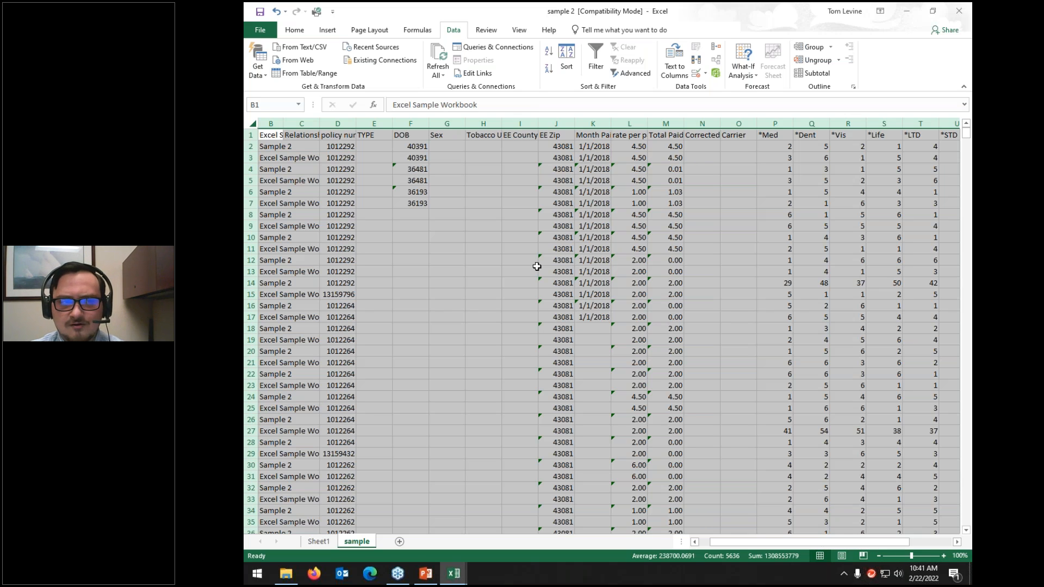
# Step: Group the sheet's rows again
pyautogui.click(810, 48)
pyautogui.click(560, 280)
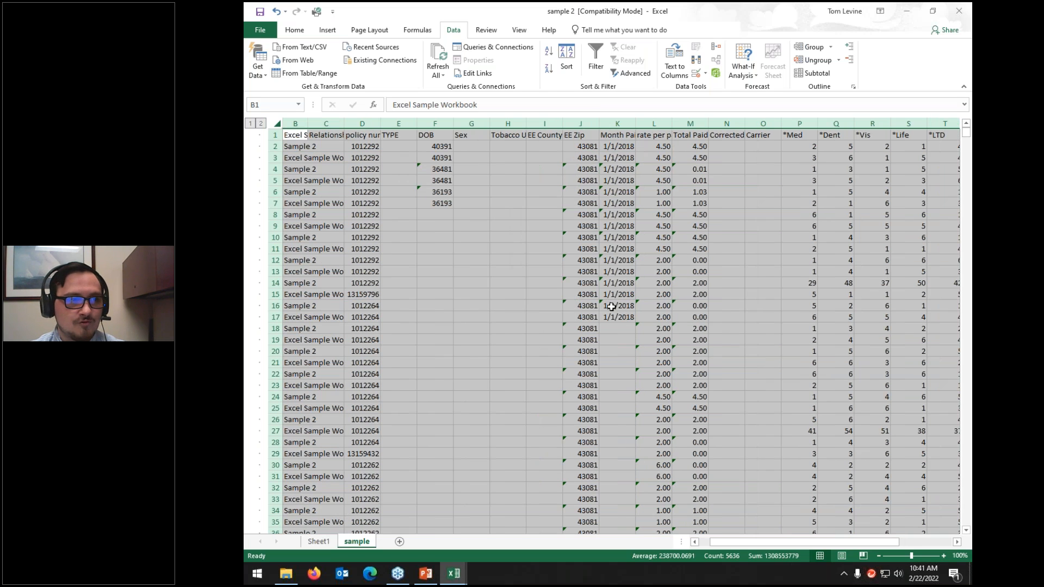
pyautogui.click(485, 33)
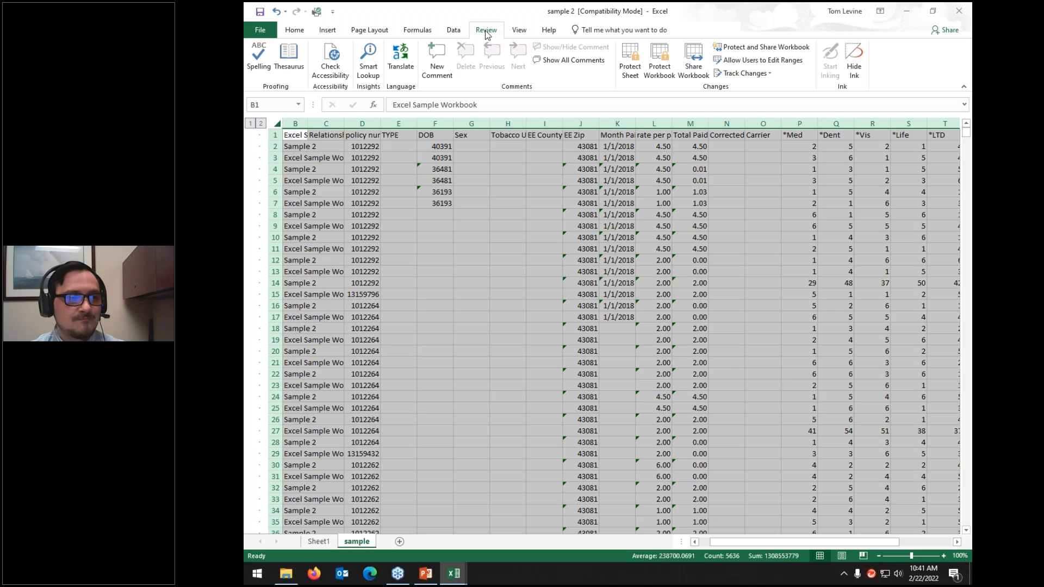
pyautogui.click(519, 31)
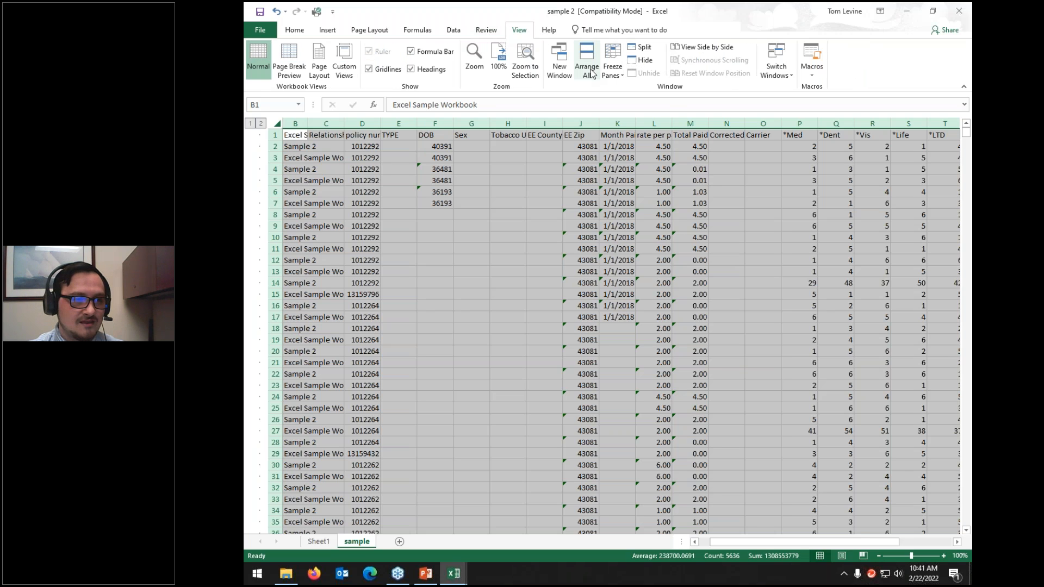
# Step: Freeze the top row while scrolling the data, then unfreeze the panes
pyautogui.click(618, 67)
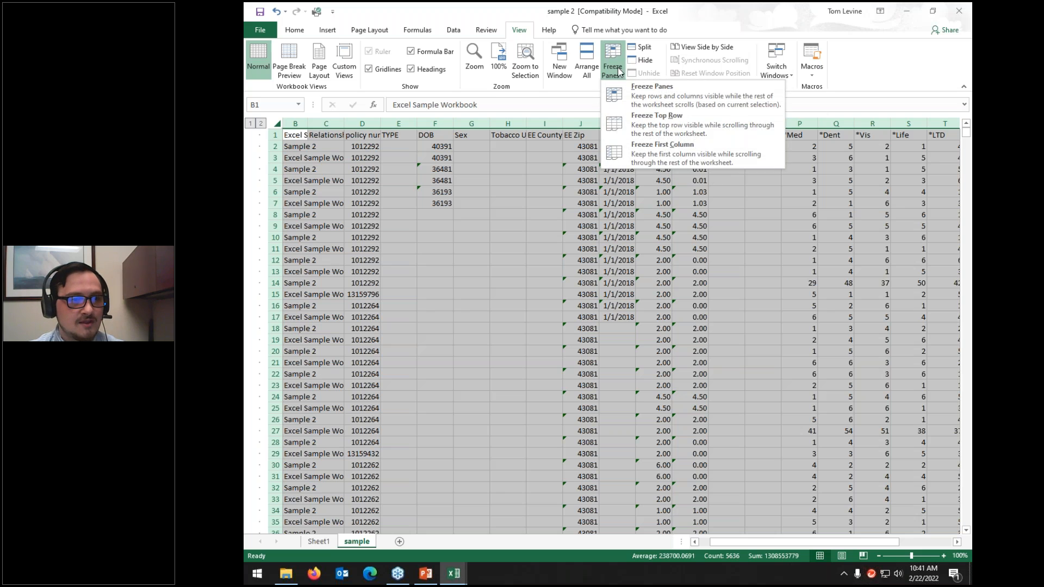
pyautogui.click(675, 126)
pyautogui.scroll(-20, 620, 229)
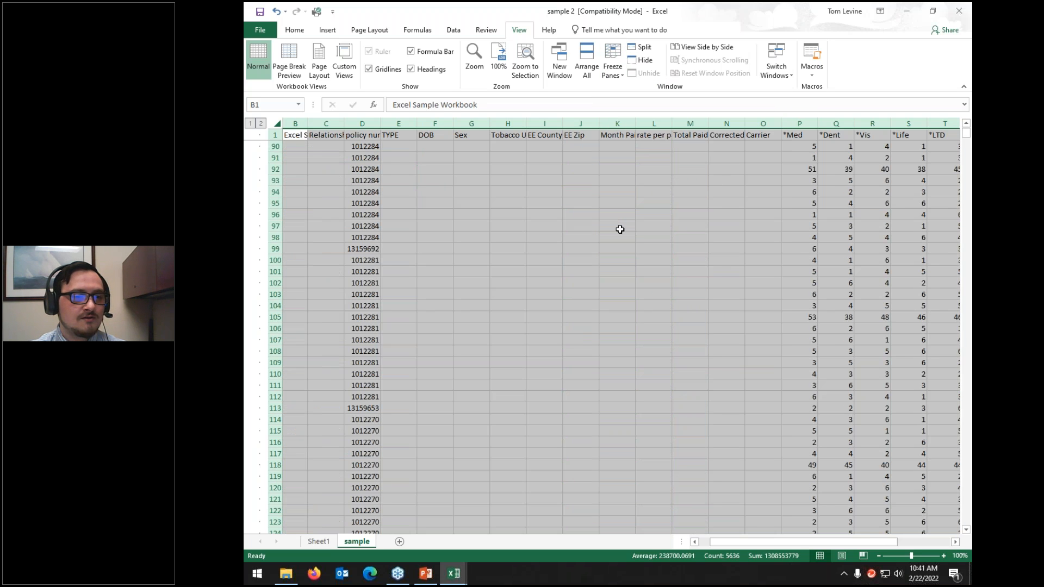
pyautogui.scroll(-20, 620, 229)
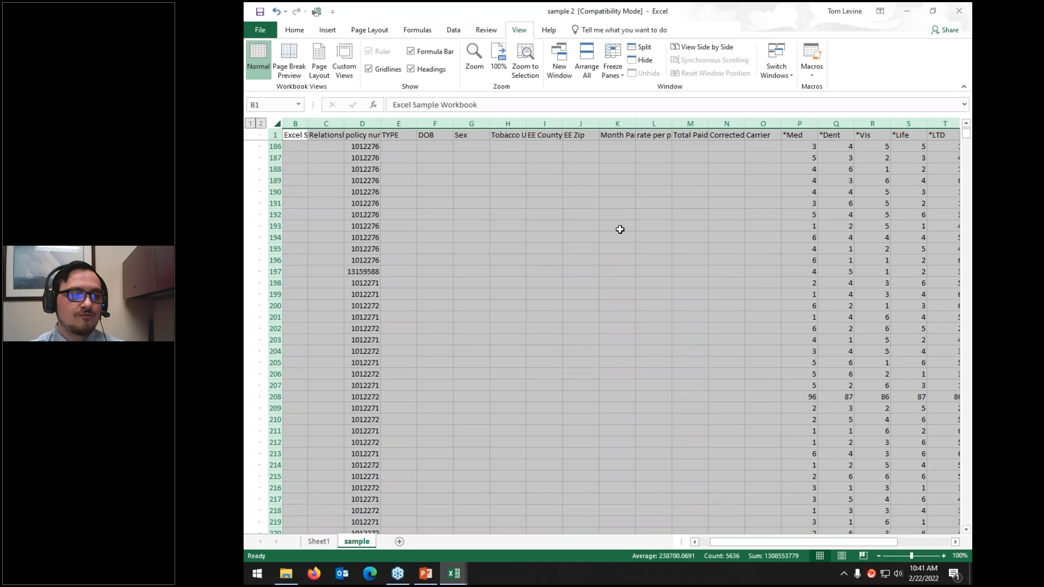
pyautogui.scroll(20, 620, 230)
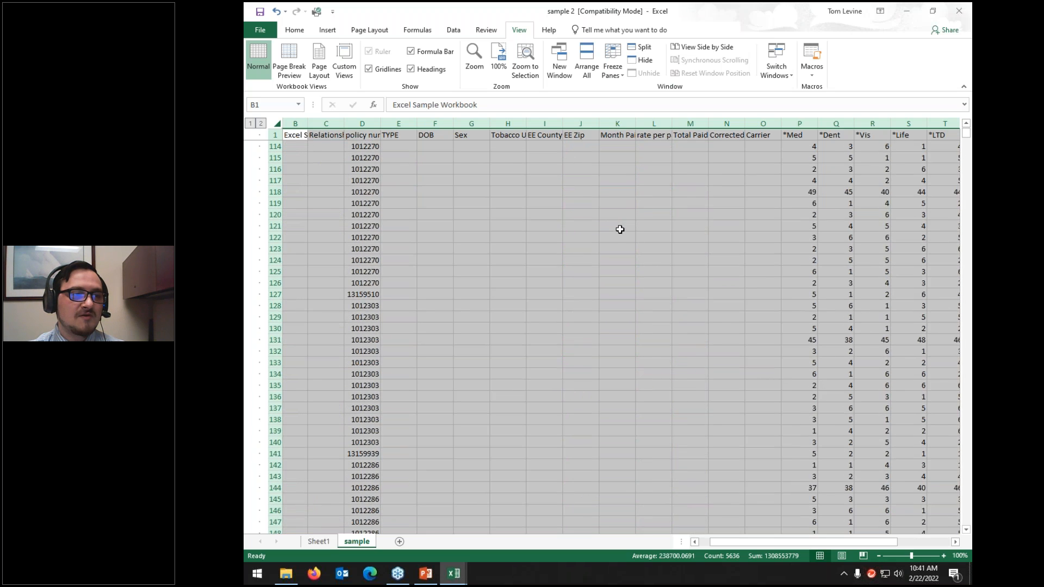
pyautogui.scroll(20, 620, 230)
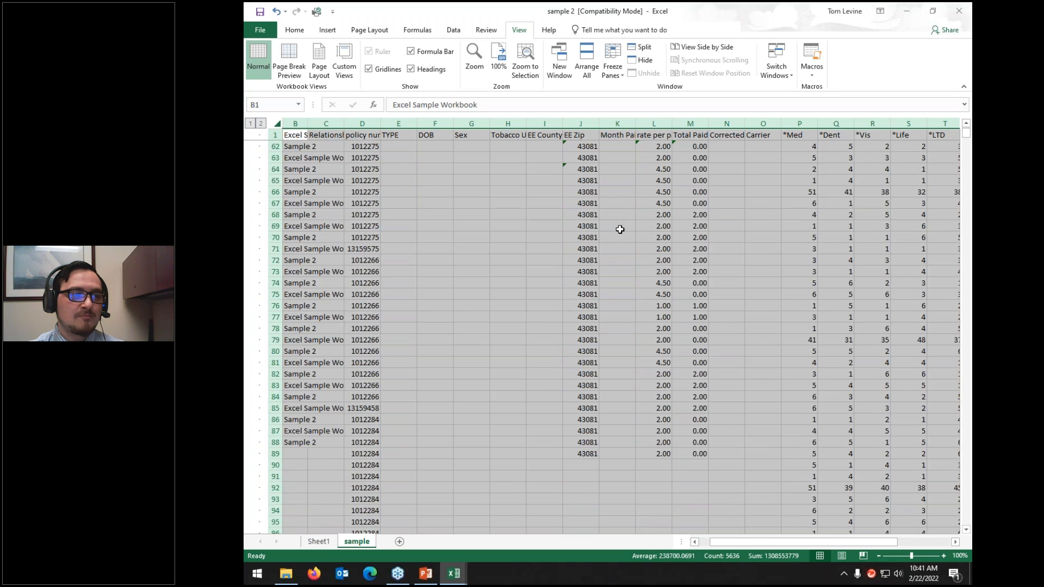
pyautogui.click(615, 61)
pyautogui.click(653, 105)
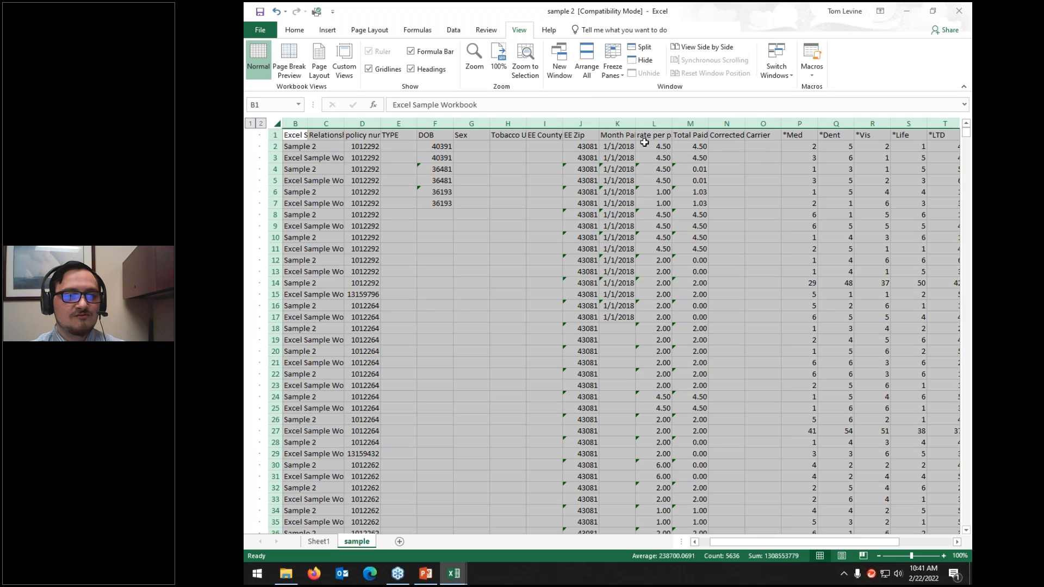
pyautogui.click(488, 31)
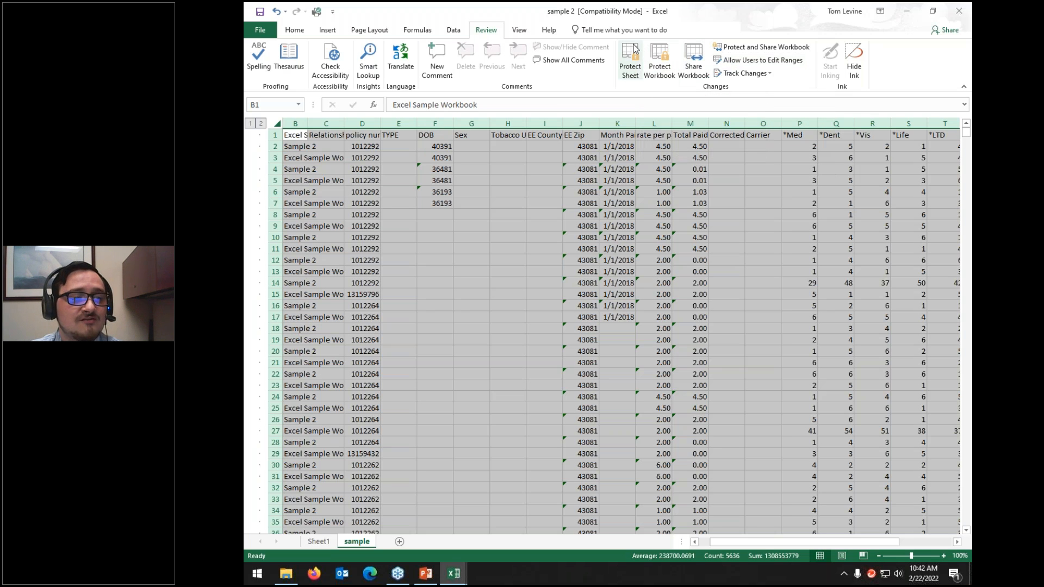
# Step: Close sample 2 with Don't Save and maximize the Excel Sample Workbook window
pyautogui.click(356, 432)
pyautogui.click(958, 11)
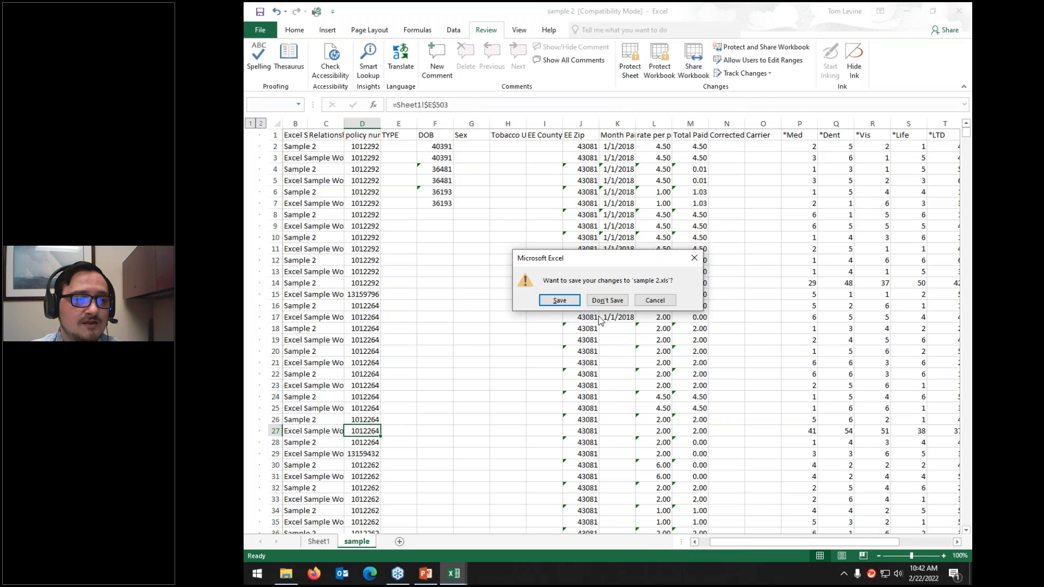
pyautogui.click(607, 303)
pyautogui.moveTo(559, 84); pyautogui.dragTo(592, 3)
pyautogui.click(534, 294)
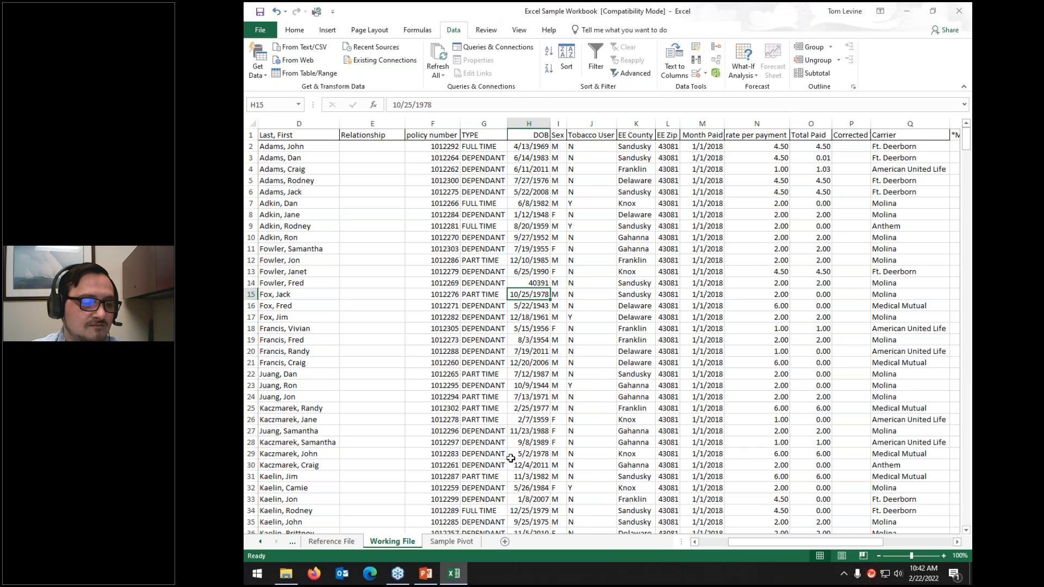
# Step: Start Protect Sheet and untick PivotTable & PivotChart, Edit objects and Edit scenarios
pyautogui.moveTo(761, 542); pyautogui.dragTo(689, 542)
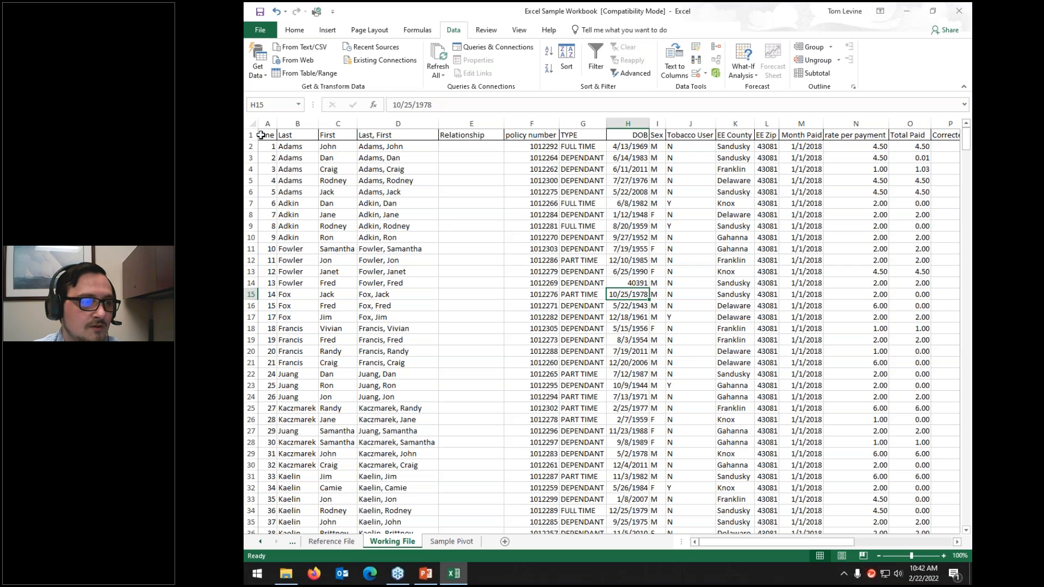
pyautogui.click(538, 341)
pyautogui.click(482, 32)
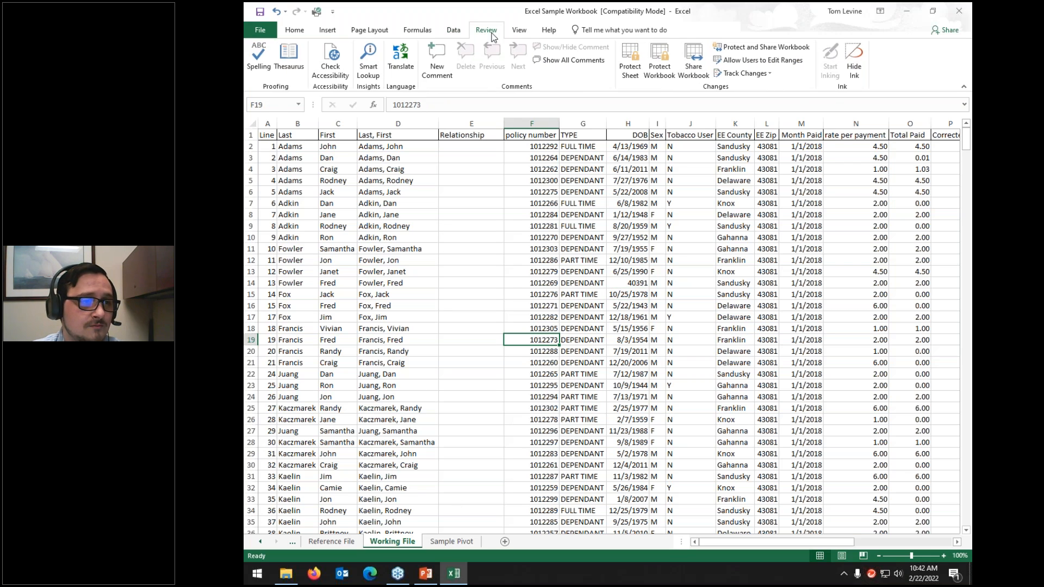
pyautogui.click(632, 61)
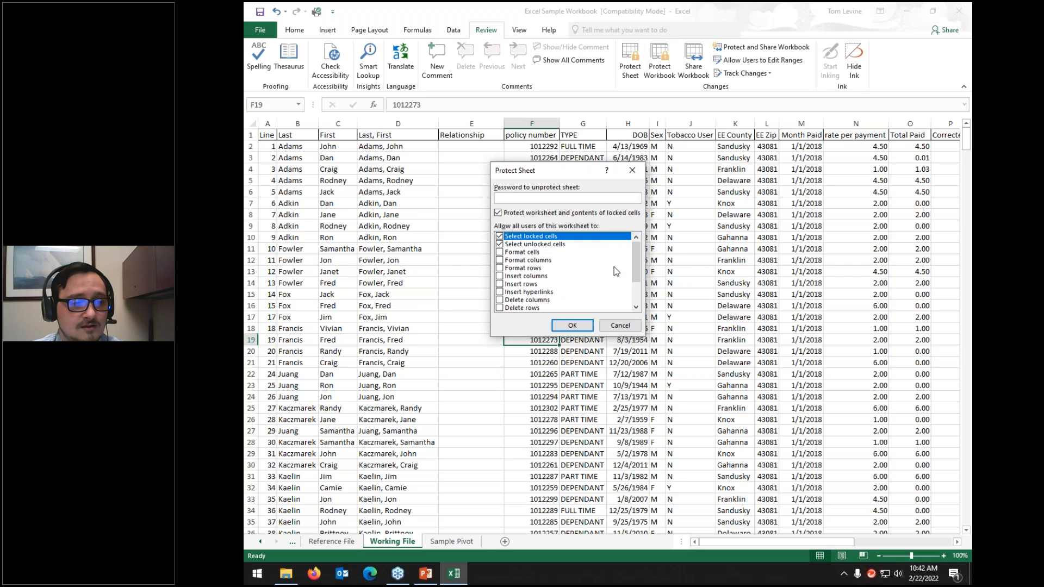
pyautogui.moveTo(634, 261)
pyautogui.mouseDown()
pyautogui.moveTo(636, 279)
pyautogui.moveTo(643, 261)
pyautogui.mouseUp()
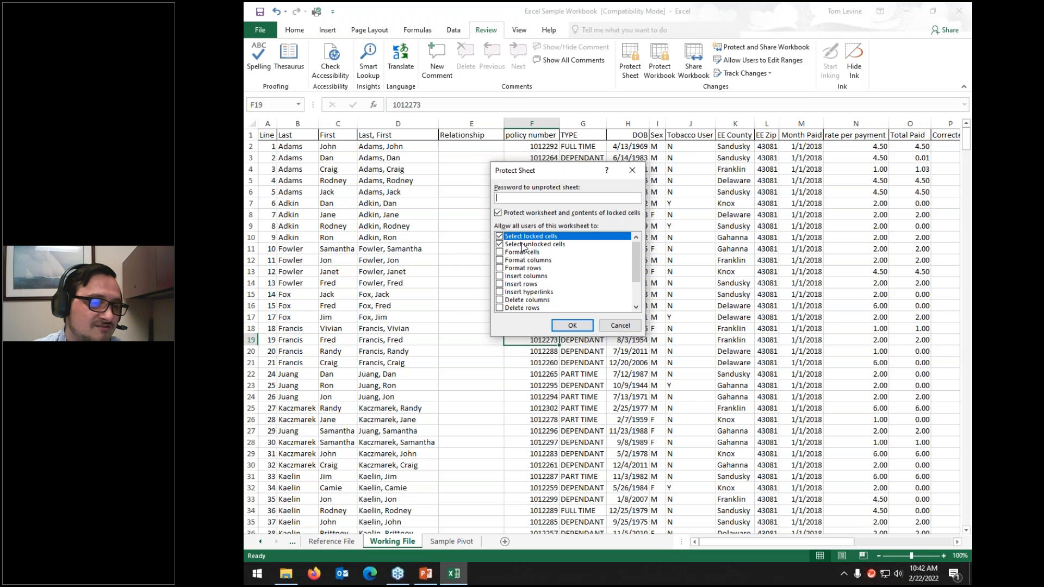
pyautogui.scroll(-2, 523, 247)
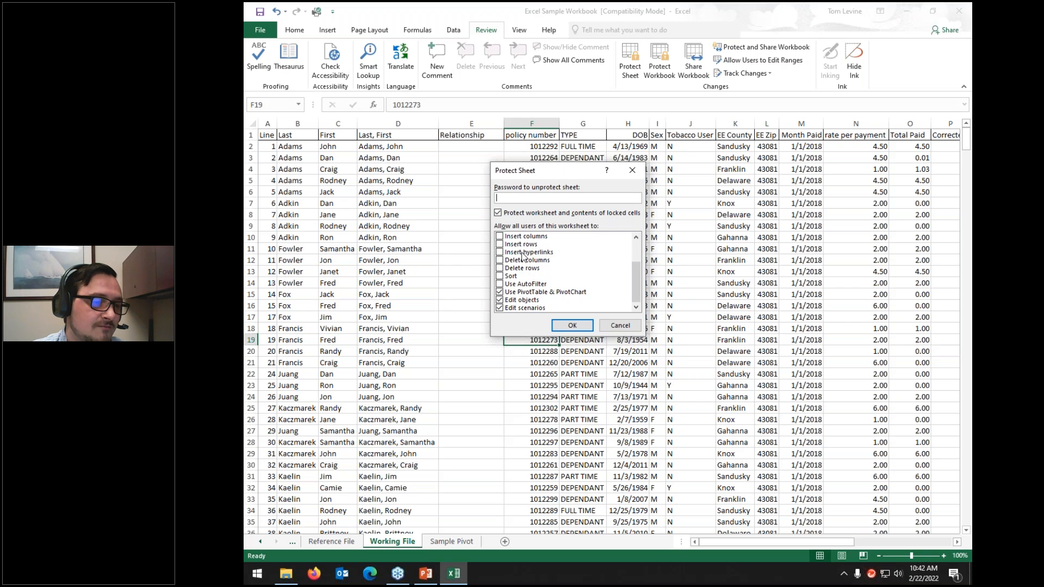
pyautogui.click(519, 294)
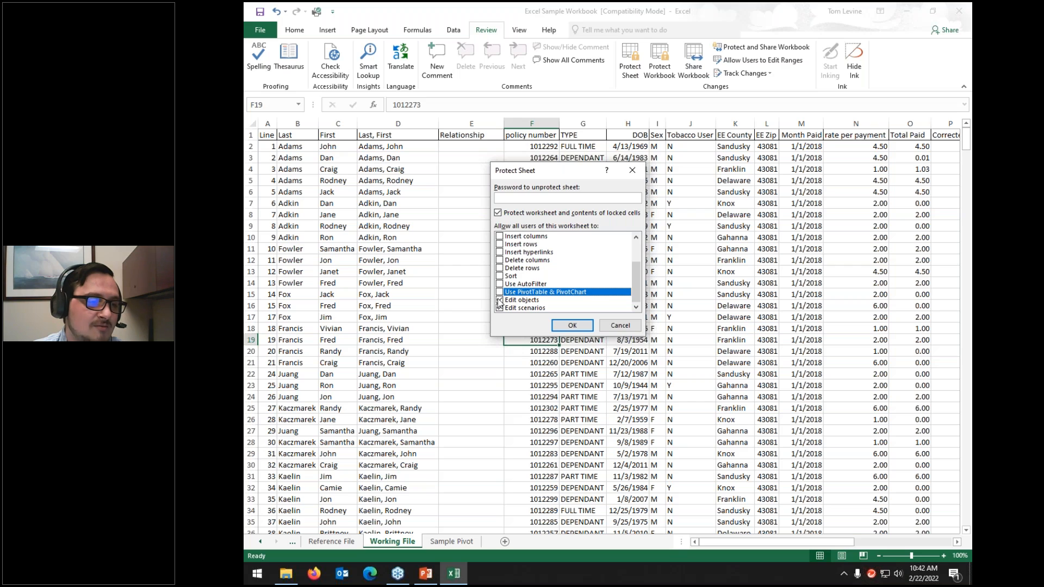
pyautogui.click(499, 301)
pyautogui.click(498, 308)
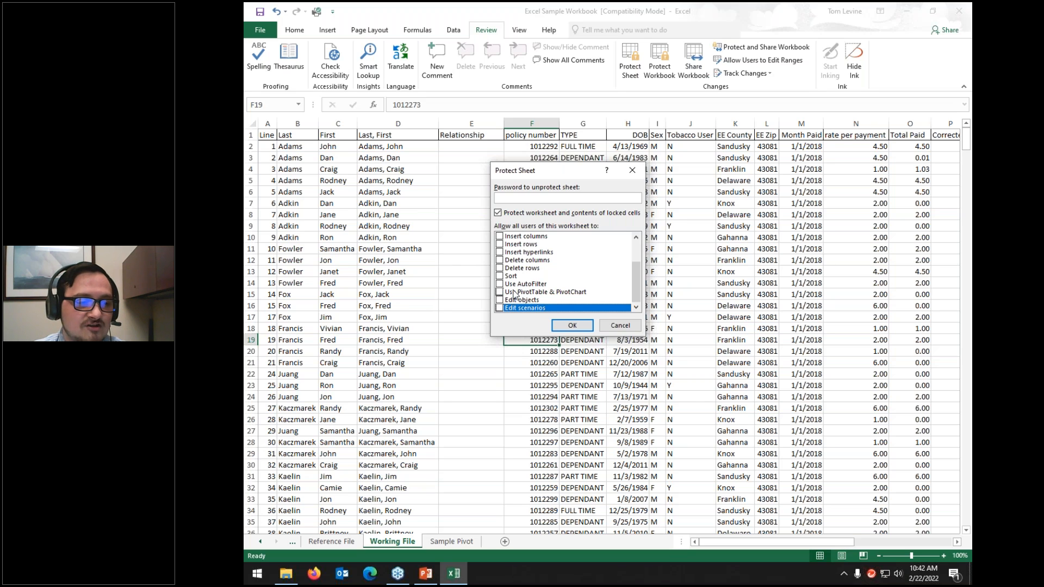
pyautogui.scroll(2, 516, 294)
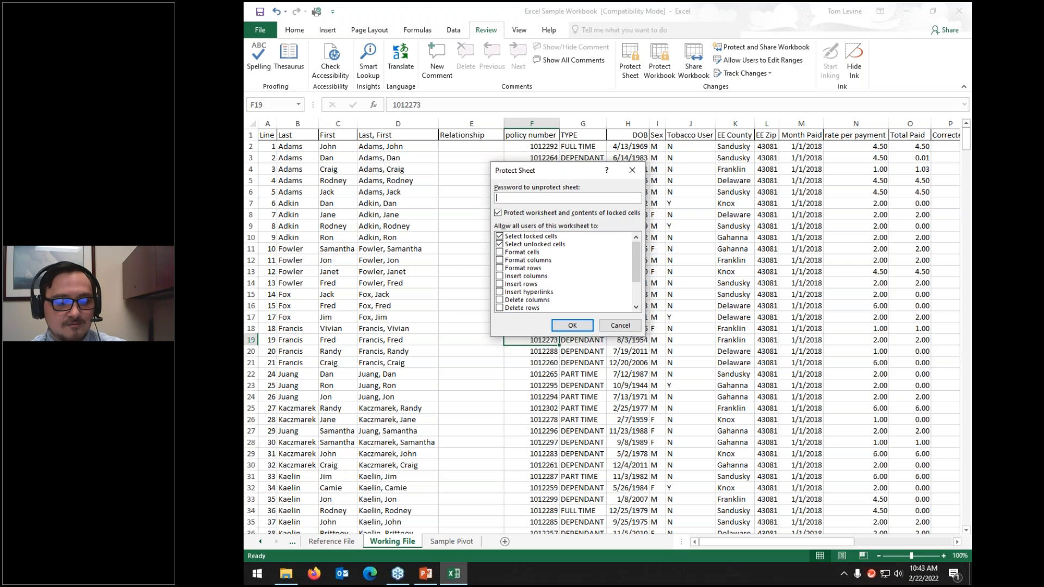
# Step: Enter the sheet password, then re-enter it to confirm and apply protection
pyautogui.write('********')
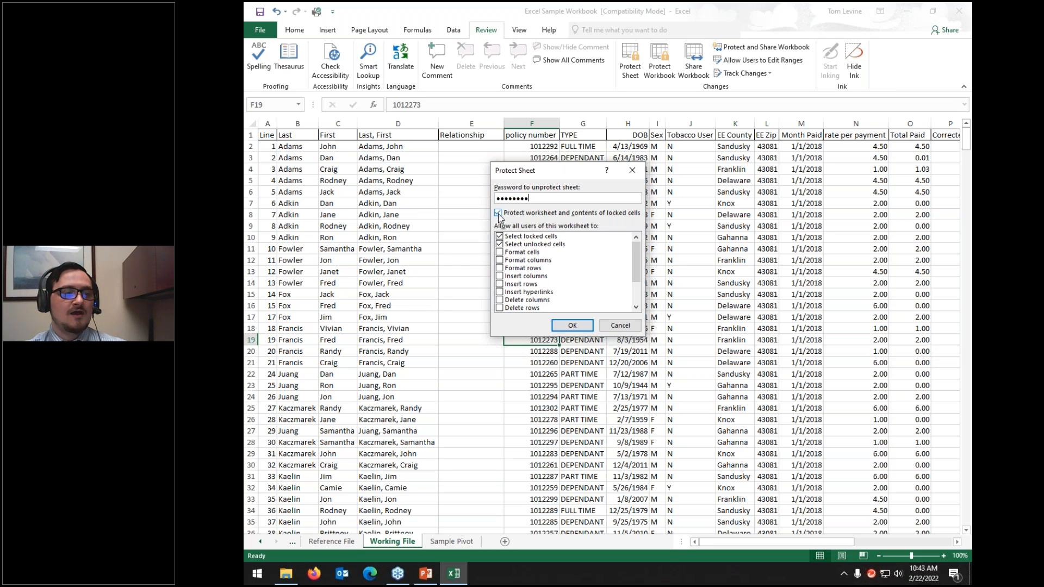
pyautogui.click(582, 325)
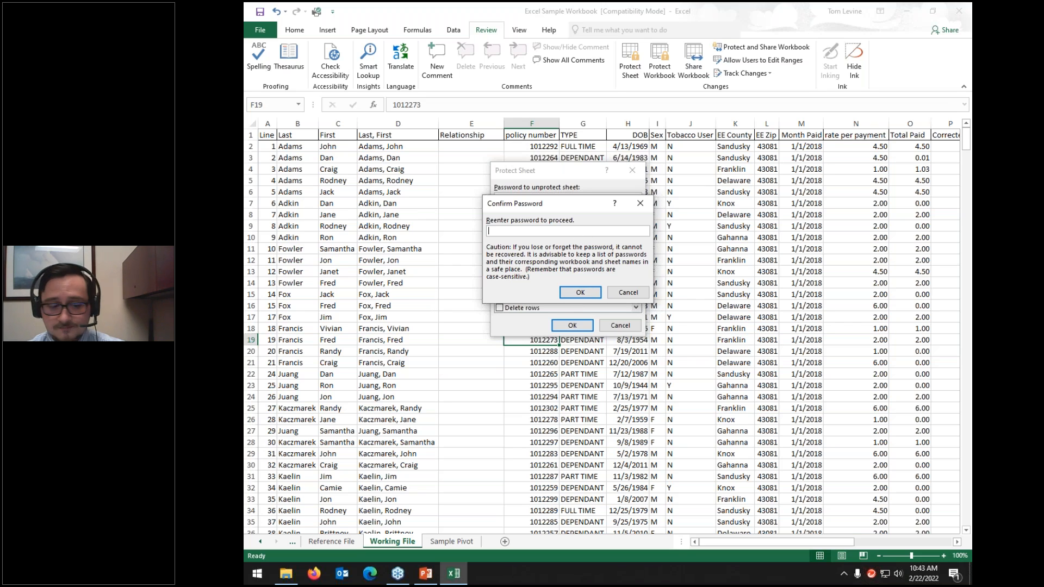
pyautogui.write('password')
pyautogui.press('BackSpace')
pyautogui.press('BackSpace')
pyautogui.press('BackSpace')
pyautogui.press('BackSpace')
pyautogui.press('BackSpace')
pyautogui.press('BackSpace')
pyautogui.press('BackSpace')
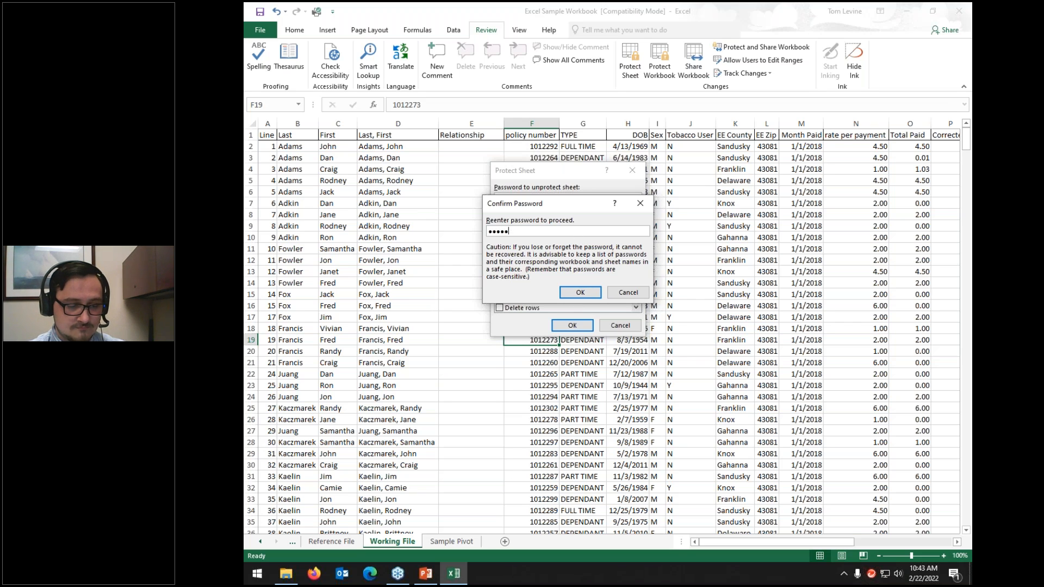
pyautogui.press('BackSpace')
pyautogui.write('password')
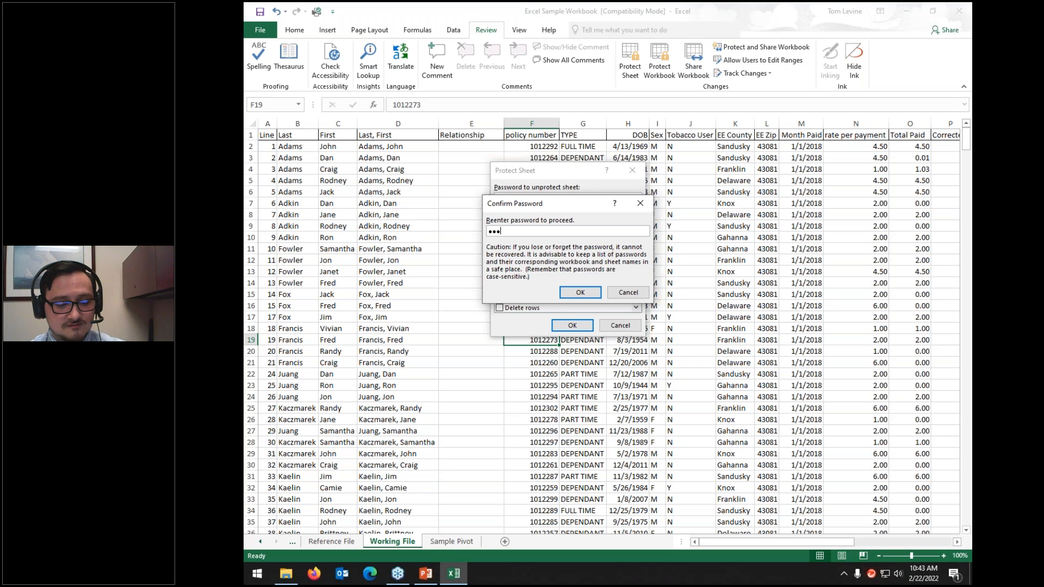
pyautogui.click(580, 292)
pyautogui.click(592, 320)
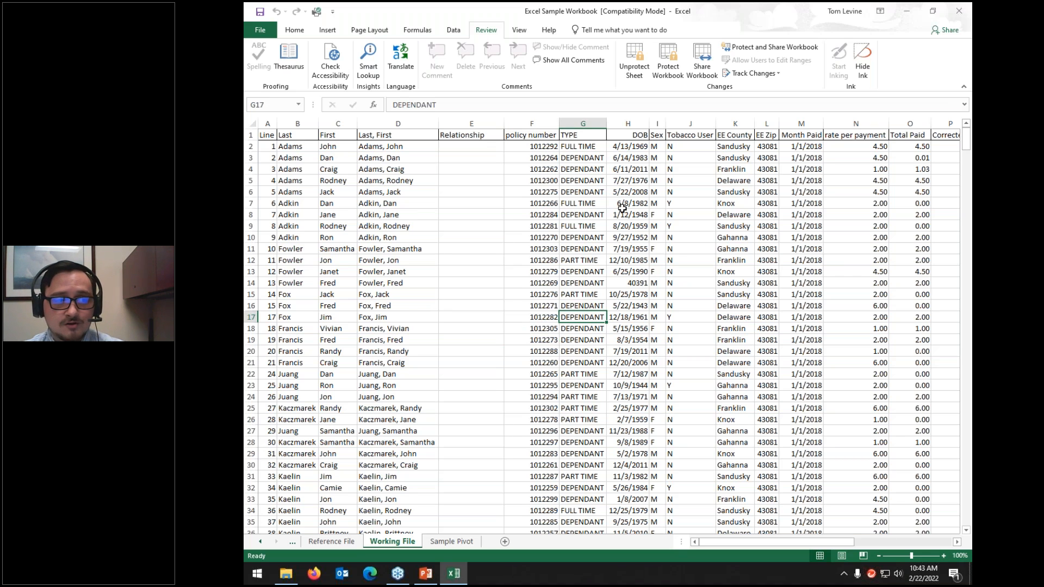
pyautogui.click(558, 147)
pyautogui.moveTo(801, 369); pyautogui.dragTo(830, 461)
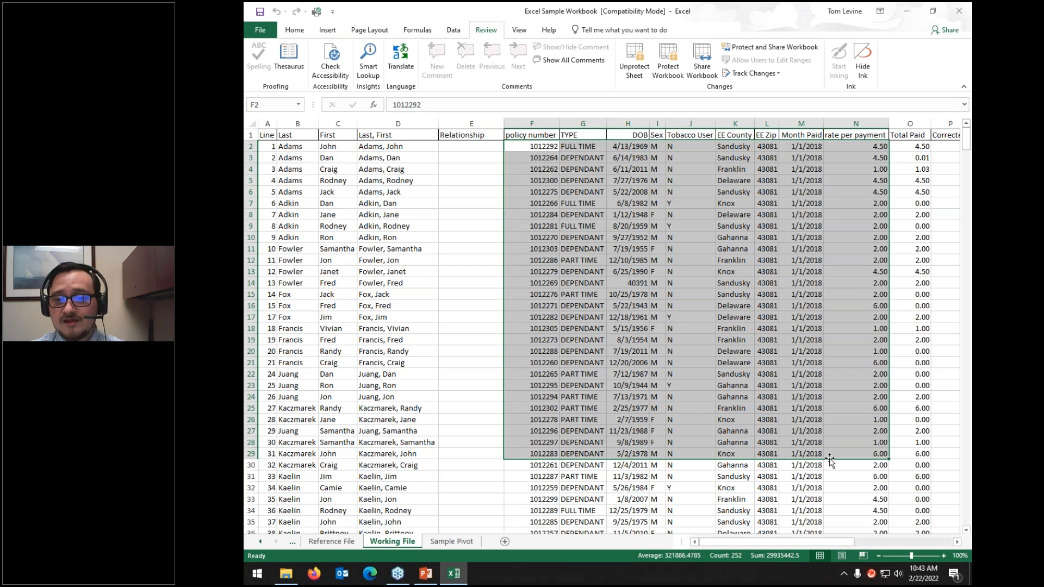
pyautogui.press('Delete')
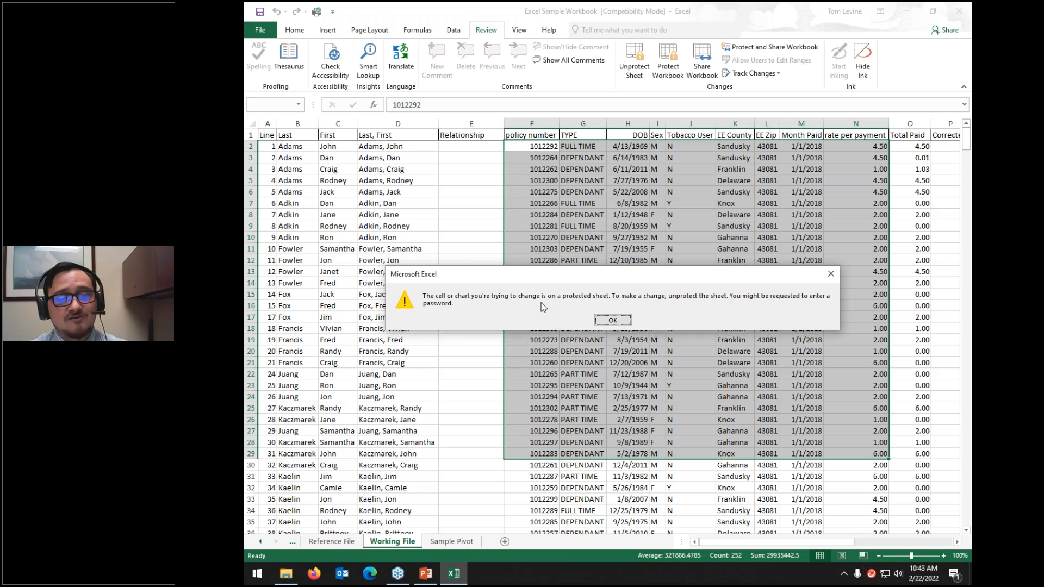
pyautogui.click(613, 320)
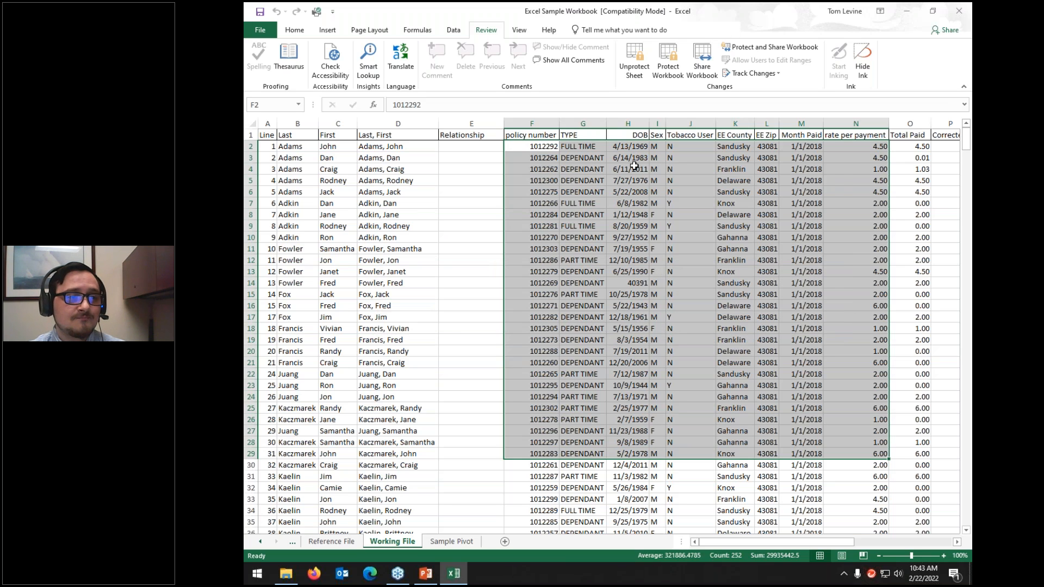
pyautogui.click(331, 542)
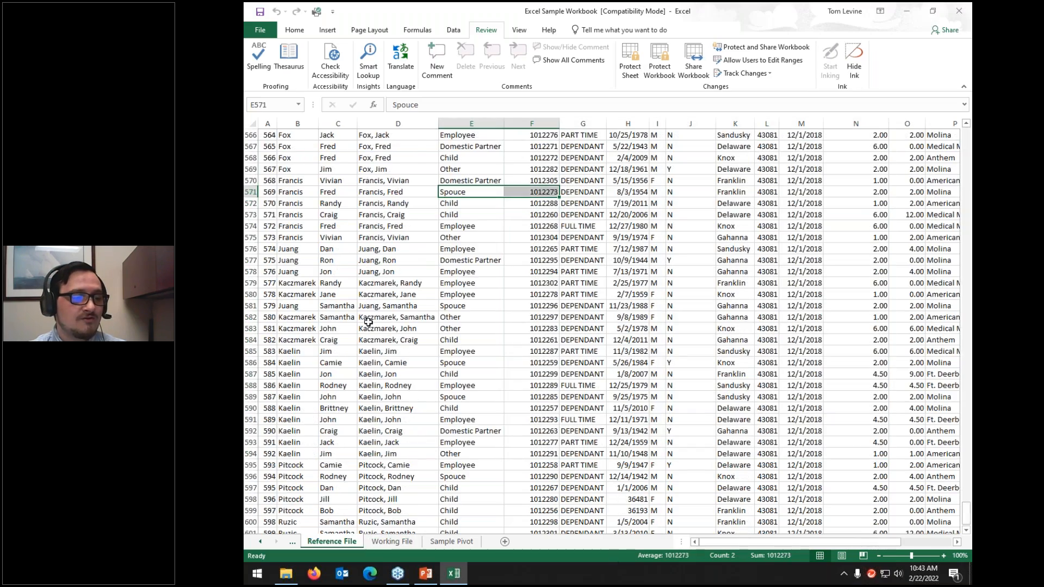
pyautogui.scroll(20, 381, 326)
pyautogui.moveTo(297, 192); pyautogui.dragTo(590, 511)
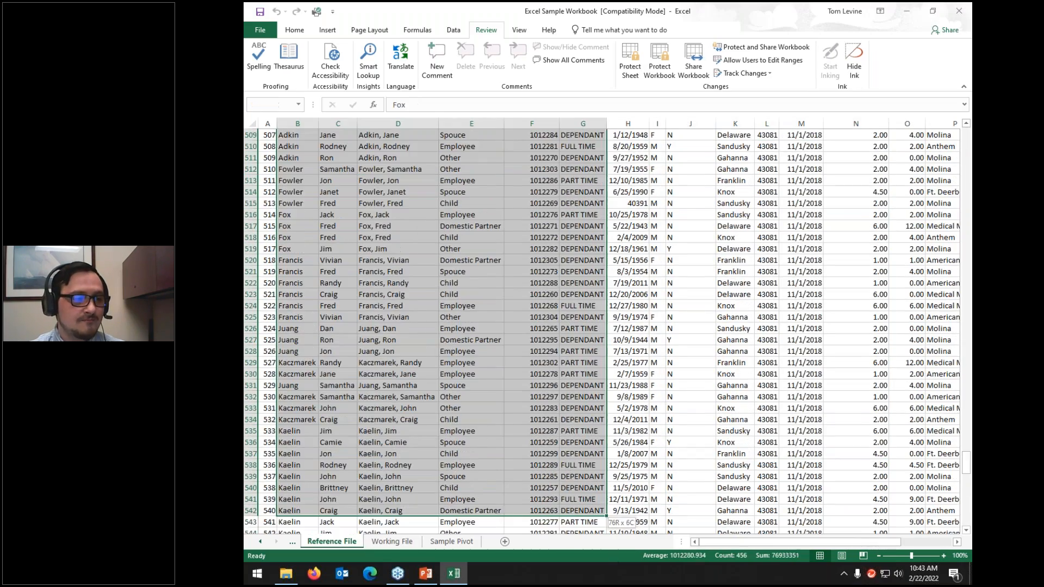
pyautogui.press('Delete')
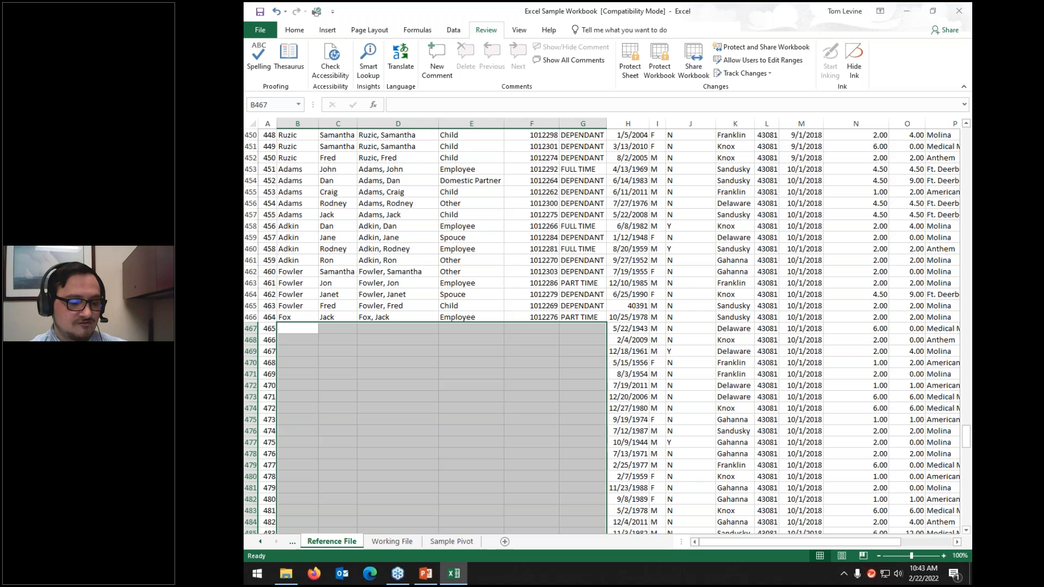
pyautogui.hotkey('ctrl', 'z')
pyautogui.scroll(11, 581, 510)
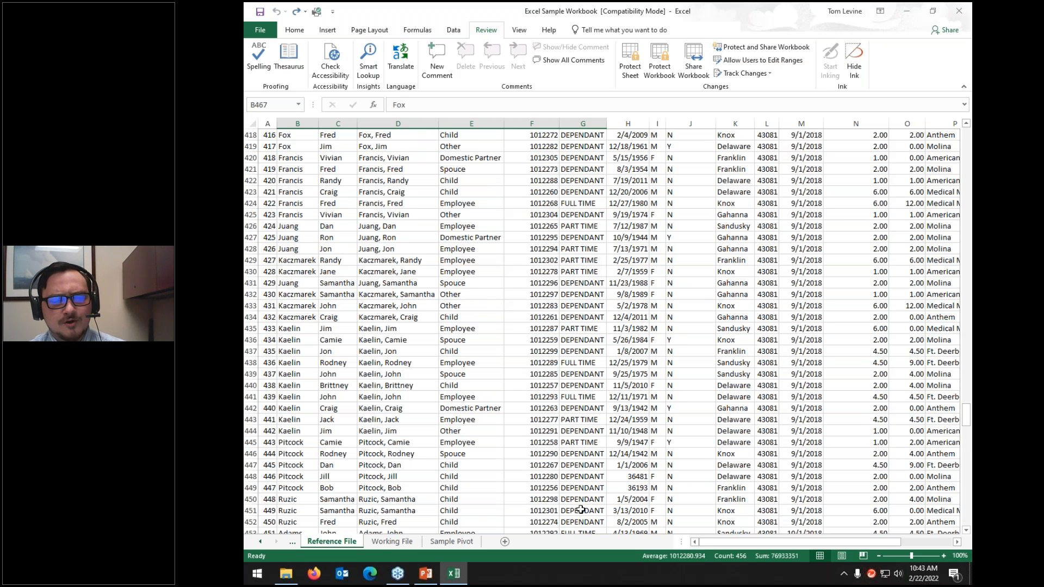
pyautogui.click(392, 542)
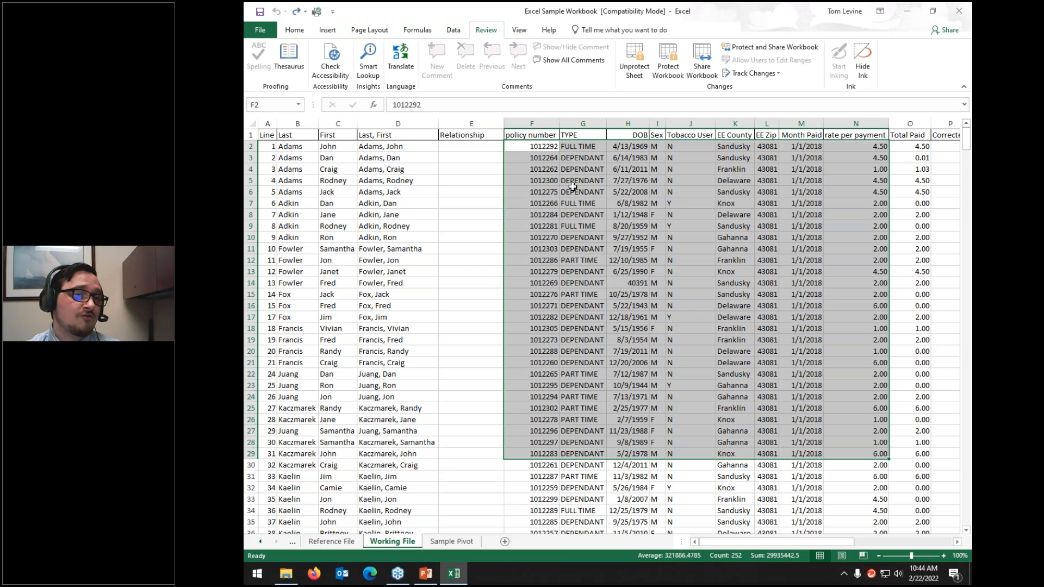
# Step: Protect the workbook structure with a password, entered twice to confirm
pyautogui.click(680, 70)
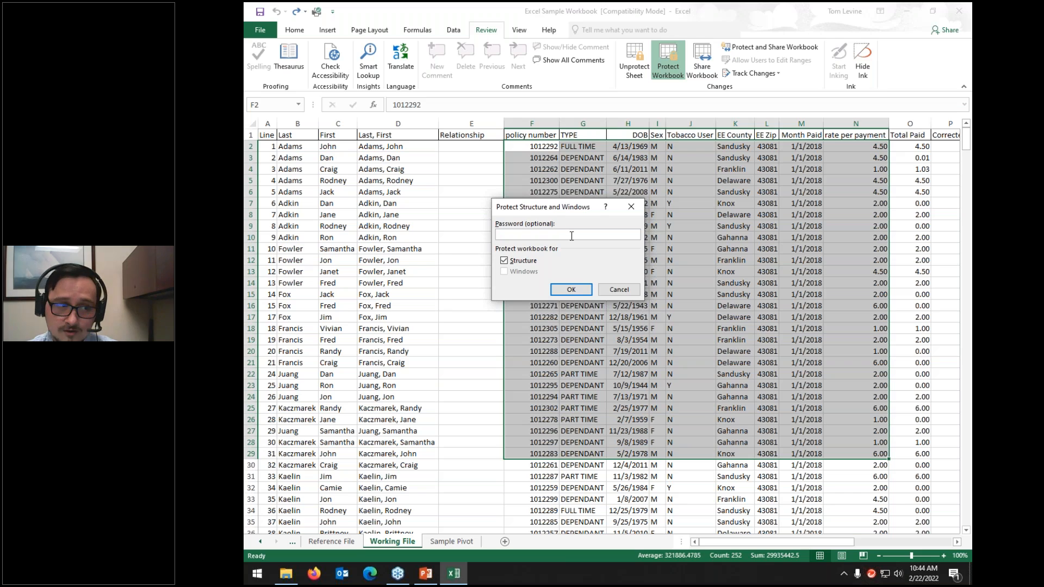
pyautogui.write('•••••••••')
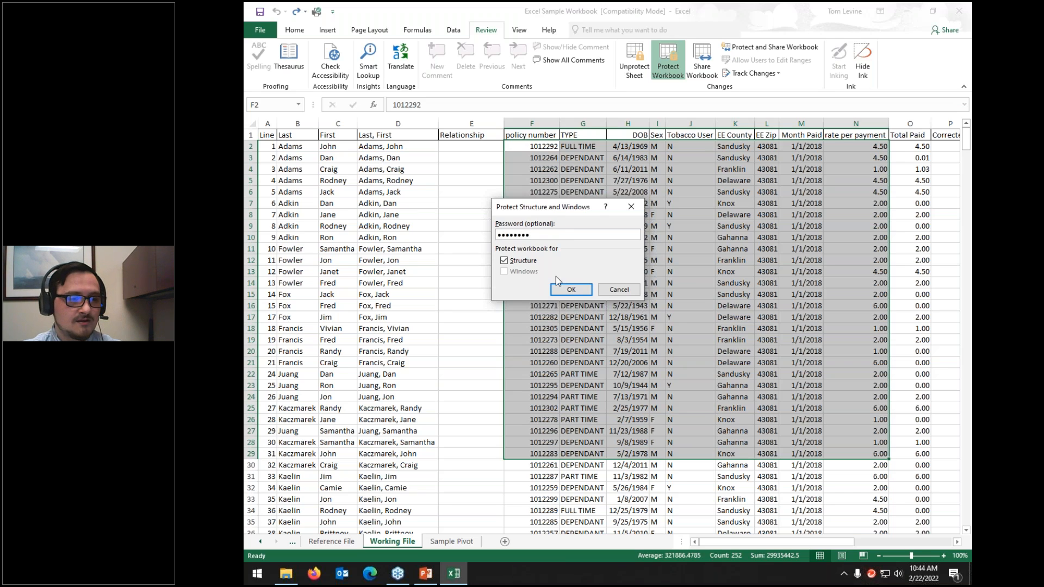
pyautogui.click(577, 291)
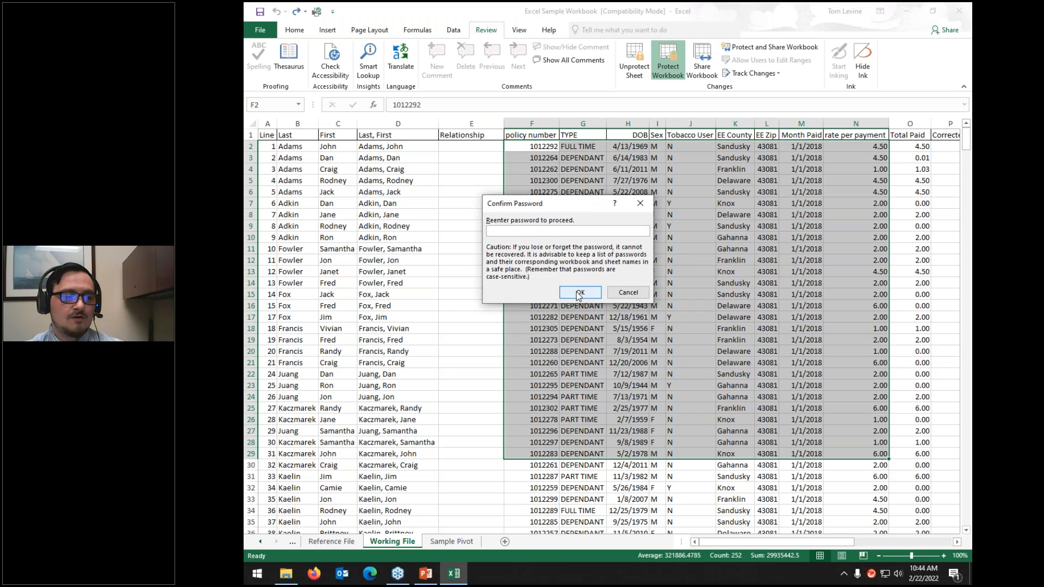
pyautogui.write('•••••••••')
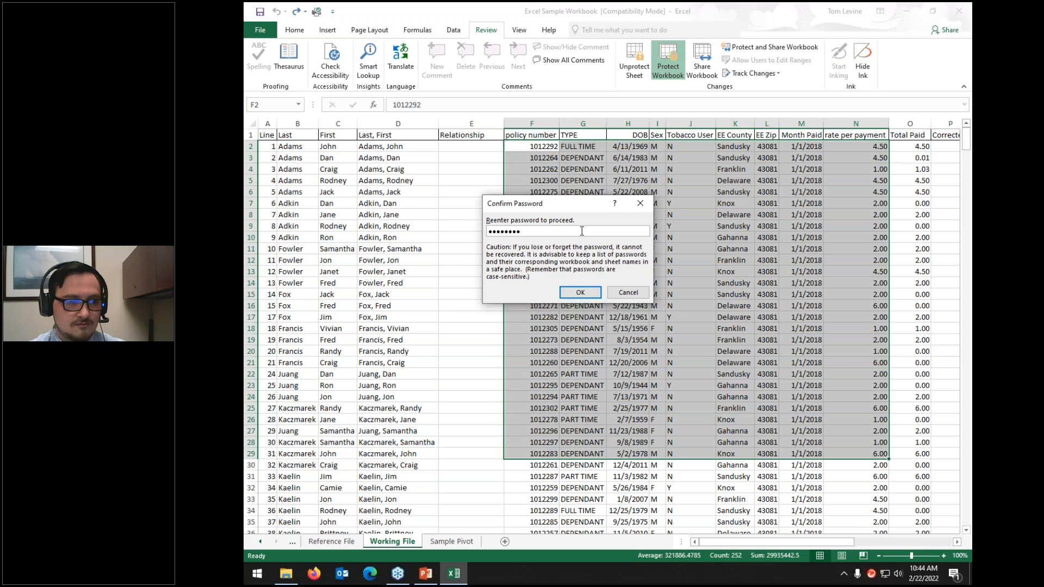
pyautogui.click(579, 295)
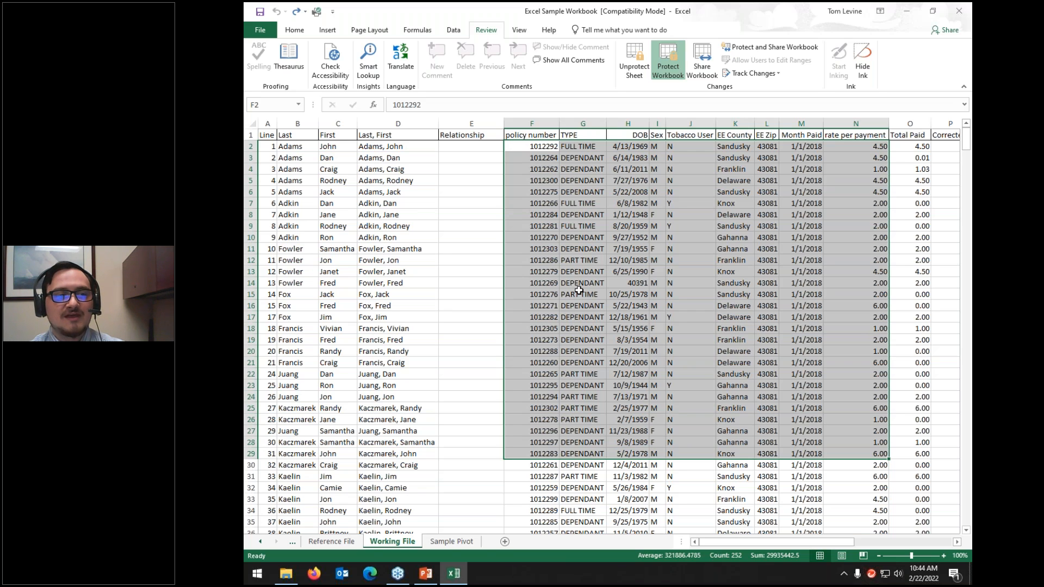
# Step: Close the workbook, saving it despite the Compatibility Checker warnings
pyautogui.click(960, 11)
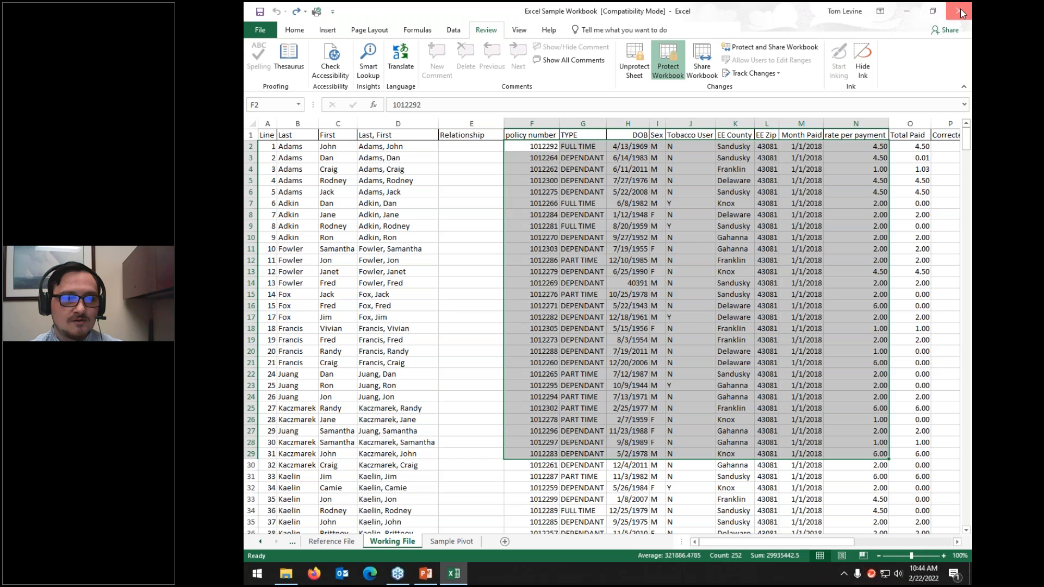
pyautogui.click(574, 305)
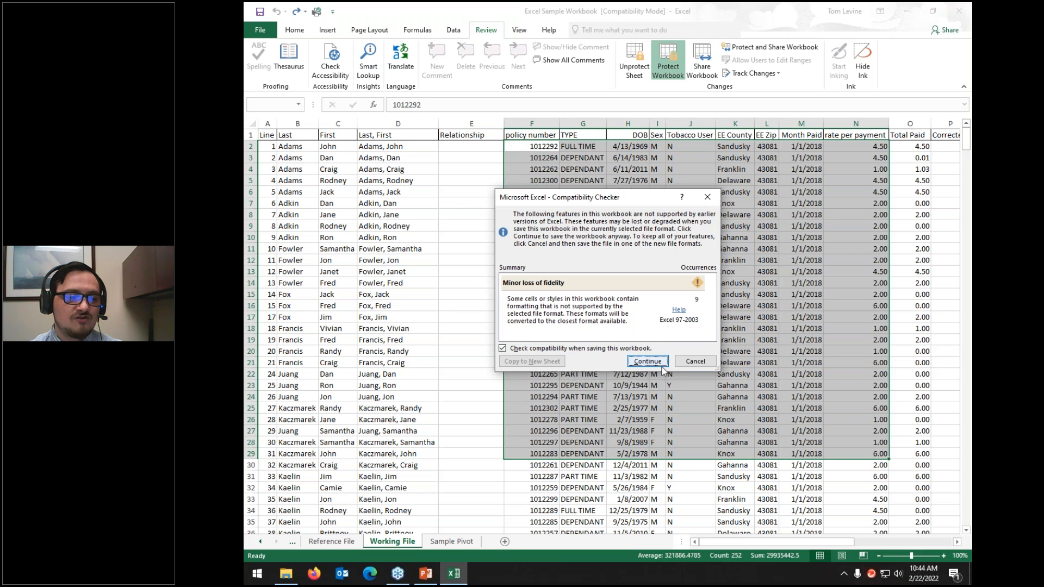
pyautogui.click(648, 361)
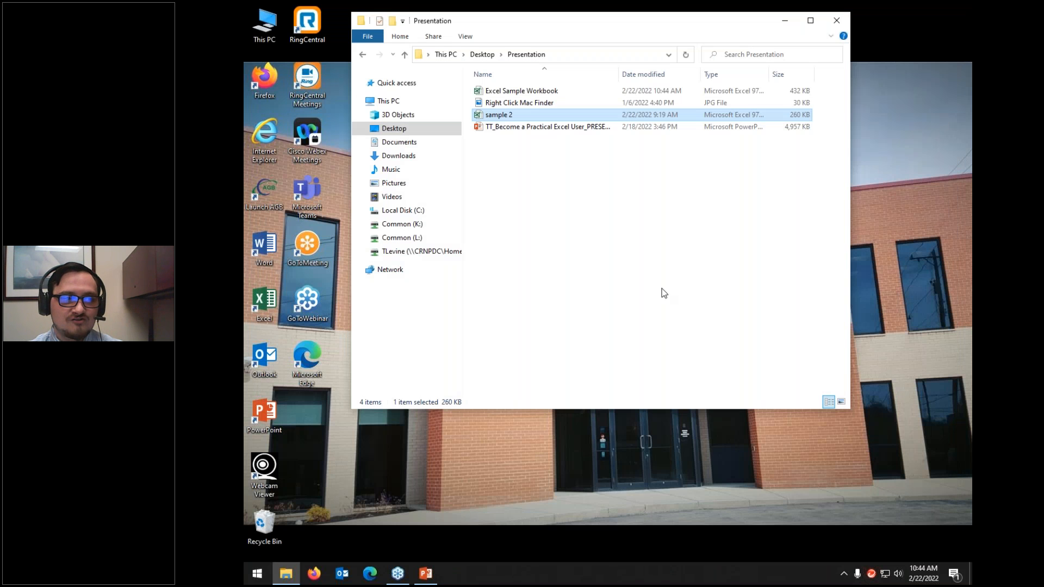
# Step: Reopen Excel Sample Workbook from the Presentation folder
pyautogui.click(546, 94)
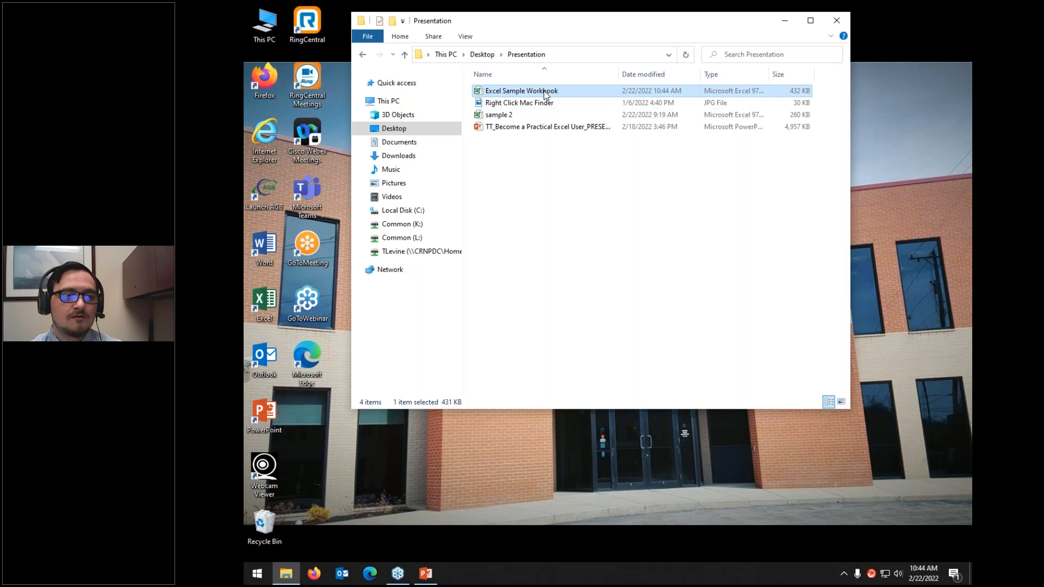
pyautogui.doubleClick(545, 95)
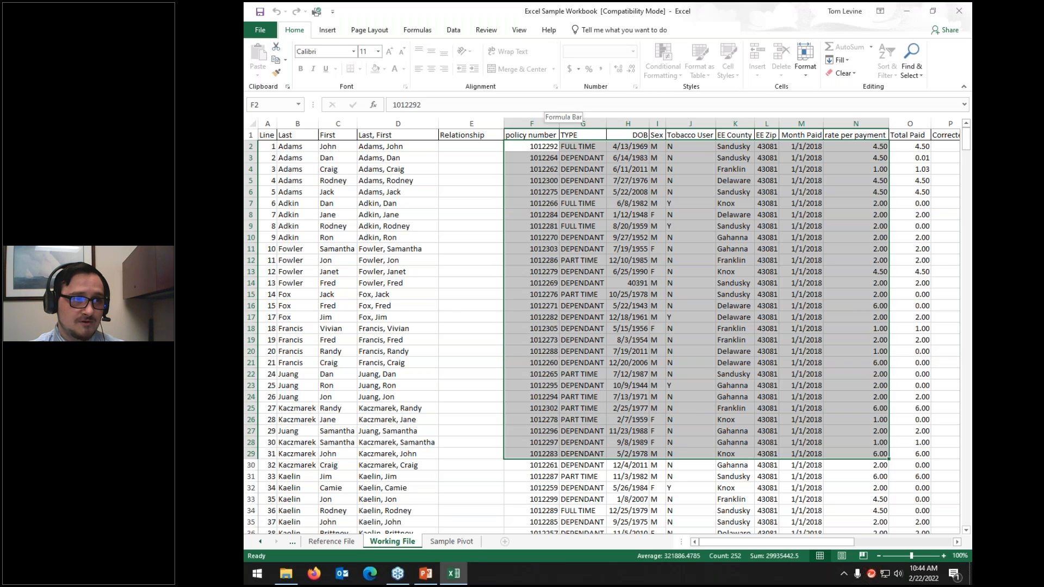
# Step: Delete the contents of cells B421:G443 on the Reference File sheet
pyautogui.click(538, 227)
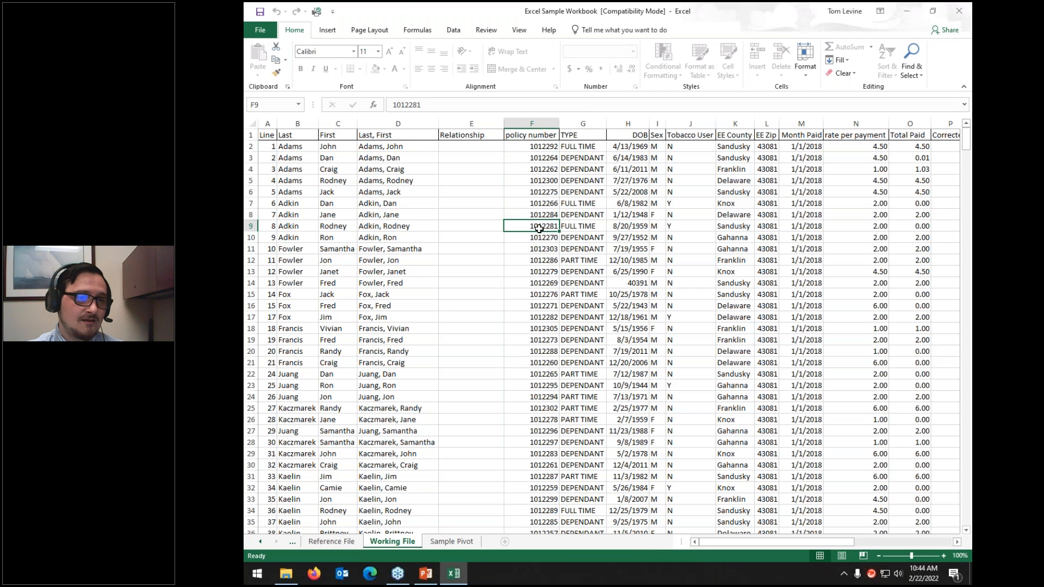
pyautogui.click(484, 32)
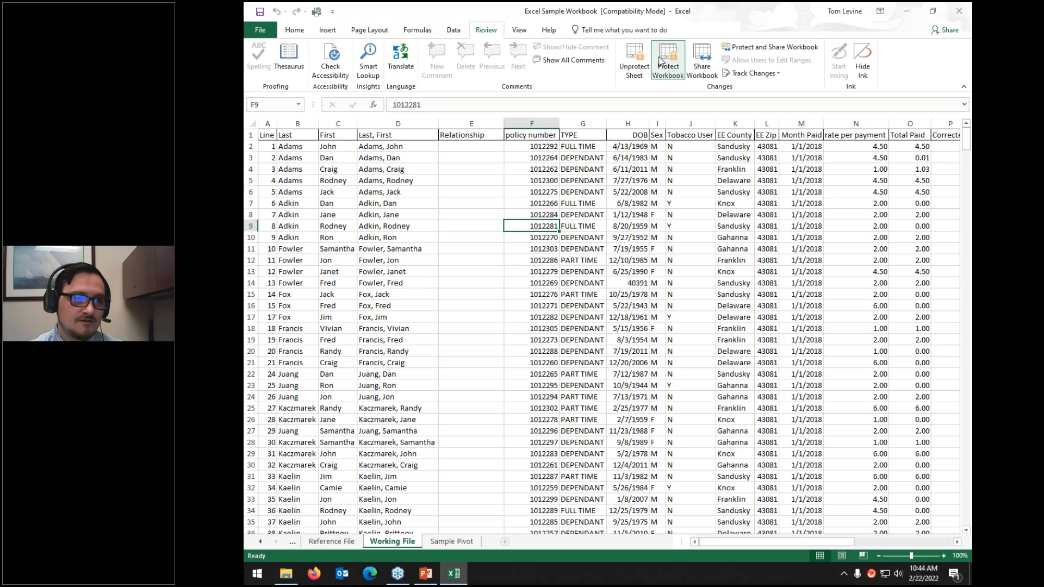
pyautogui.click(332, 541)
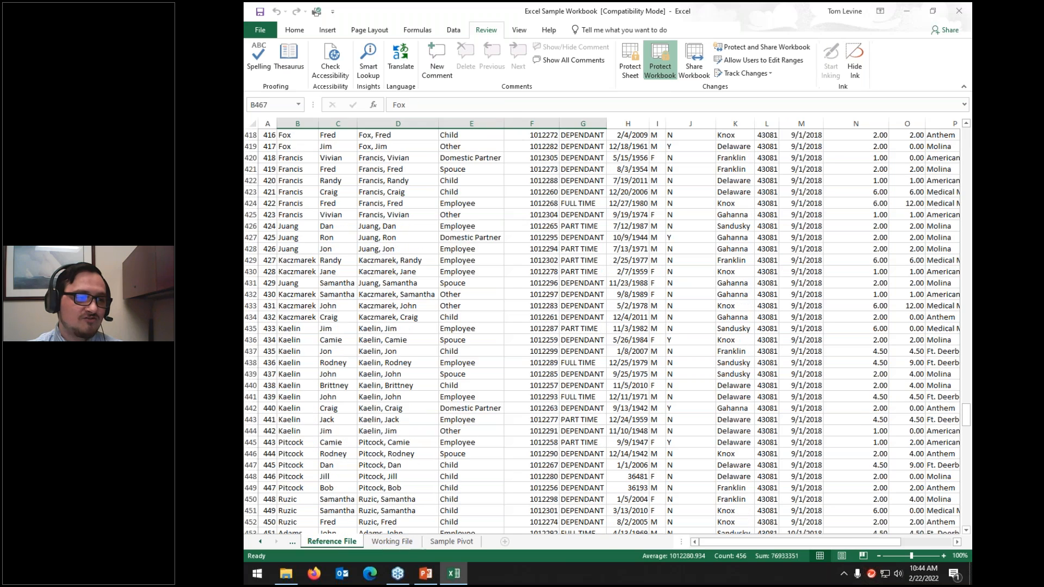
pyautogui.moveTo(296, 169); pyautogui.dragTo(582, 420)
pyautogui.press('Delete')
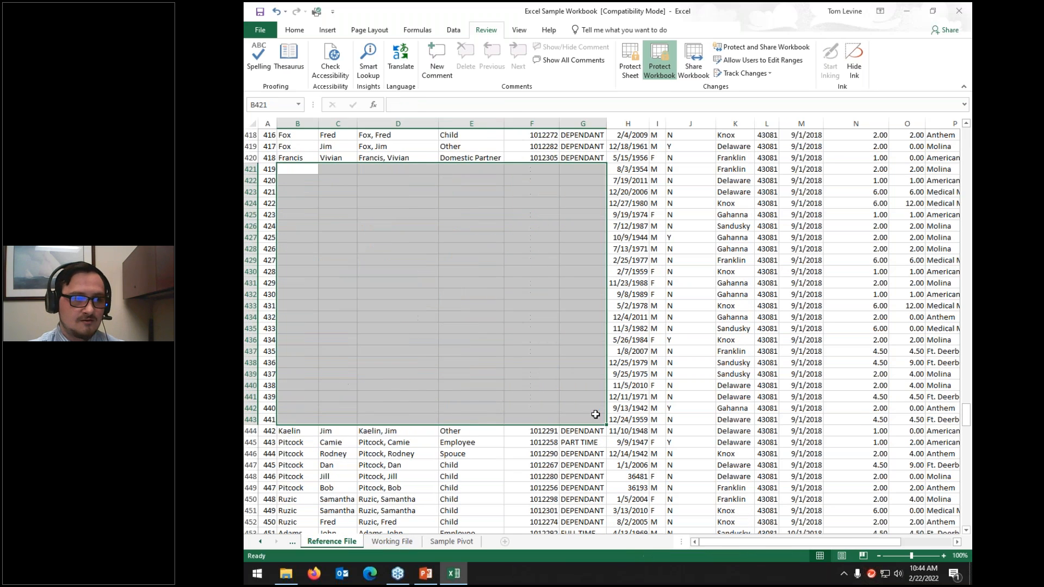
# Step: Bring up the Unprotect Workbook password prompt from Protect Workbook
pyautogui.click(527, 302)
pyautogui.scroll(20, 517, 355)
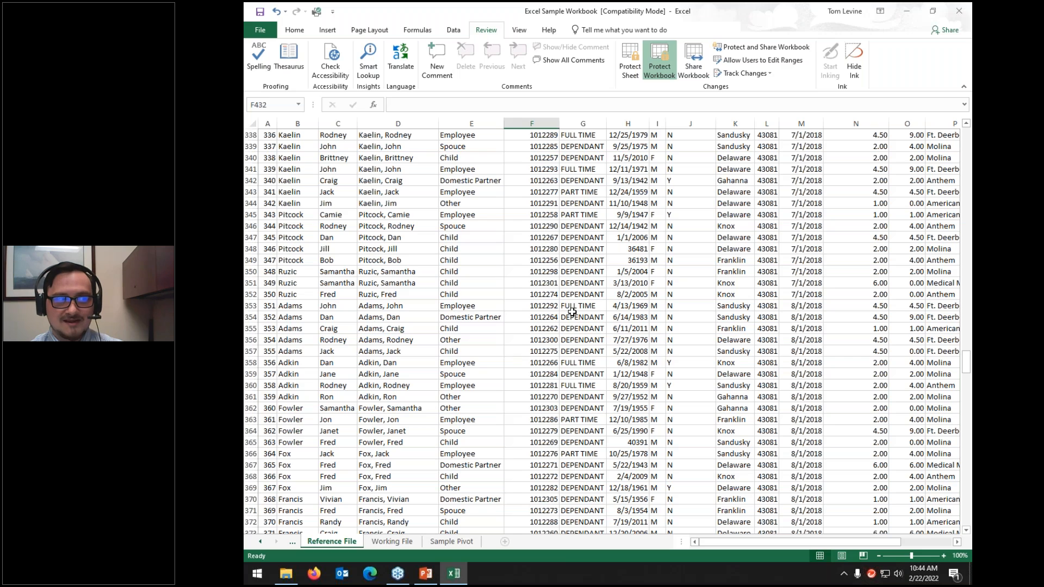
pyautogui.click(666, 77)
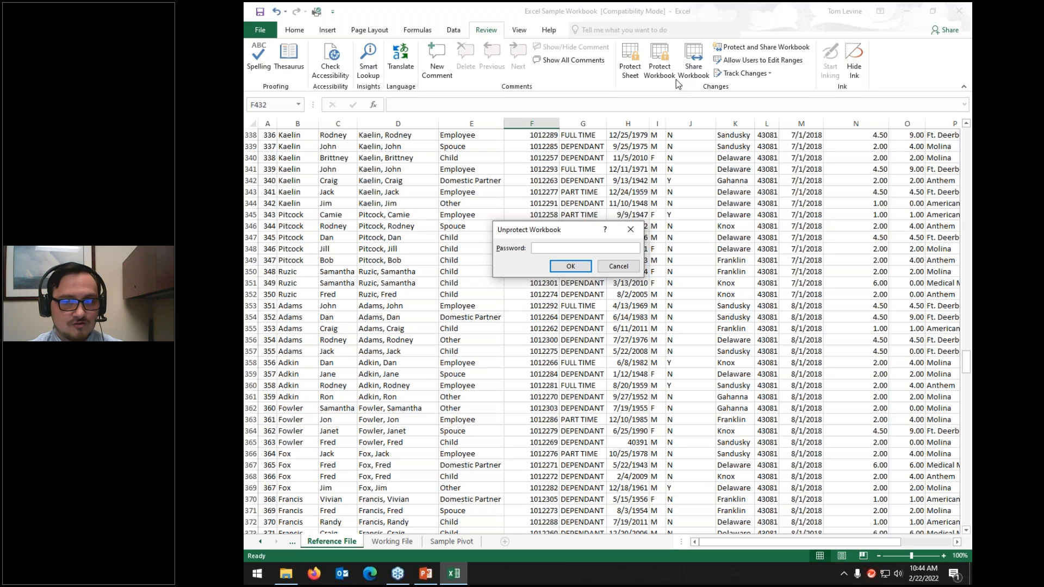
# Step: Enter the workbook password to remove the structure protection
pyautogui.write('•••••••')
pyautogui.write('•')
pyautogui.press('BackSpace')
pyautogui.press('BackSpace')
pyautogui.press('BackSpace')
pyautogui.press('BackSpace')
pyautogui.press('BackSpace')
pyautogui.press('BackSpace')
pyautogui.press('BackSpace')
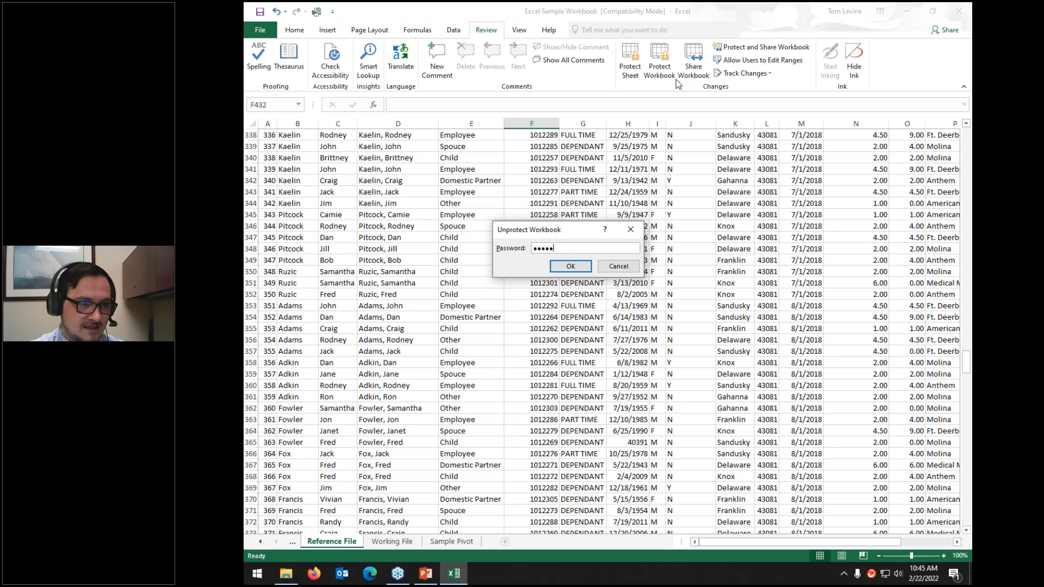
pyautogui.write('••••••••')
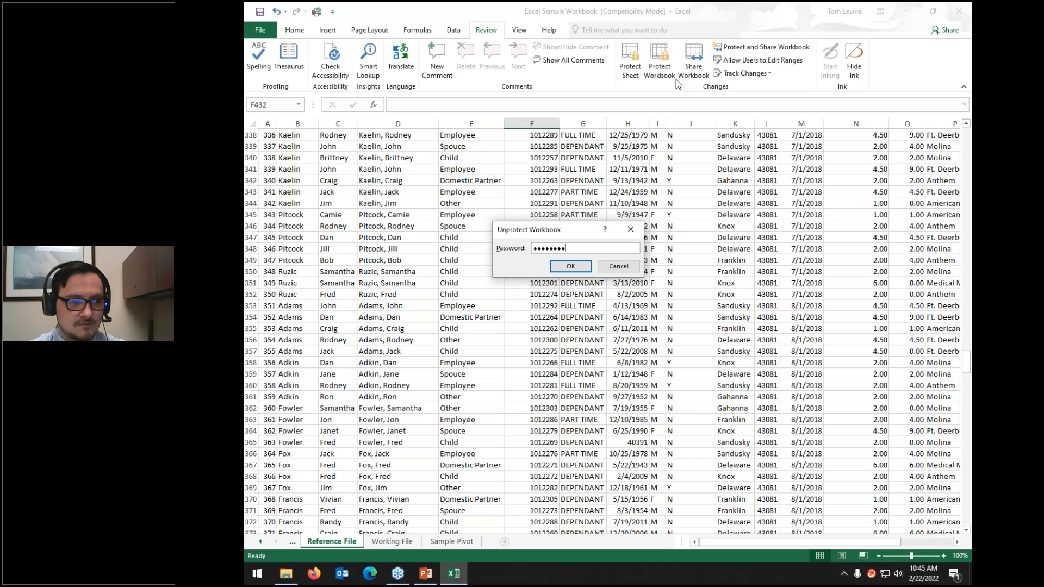
pyautogui.press('Return')
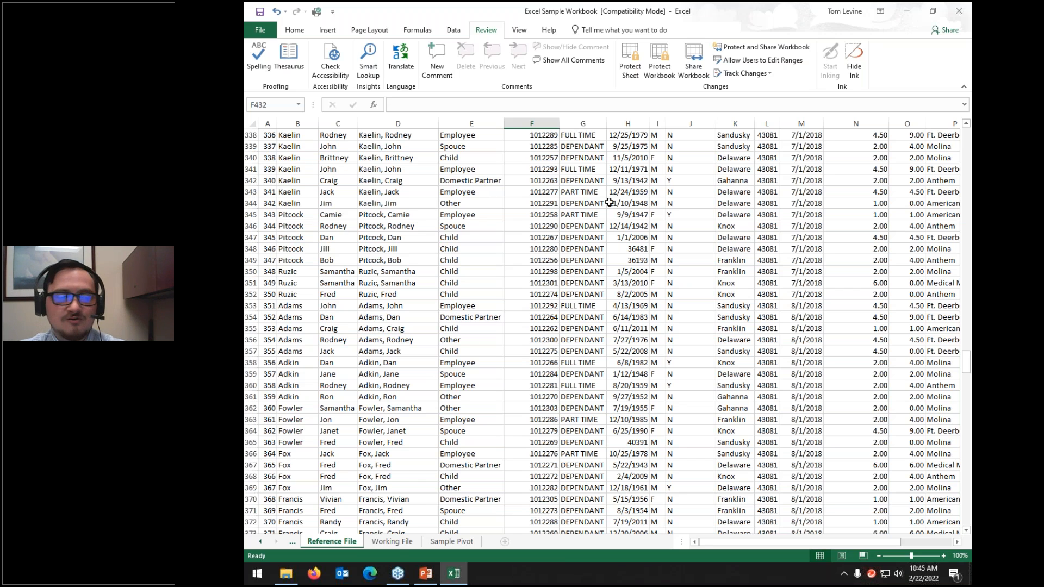
# Step: On Working File, try deleting E5:J19 and dismiss the protected-sheet warning
pyautogui.click(399, 544)
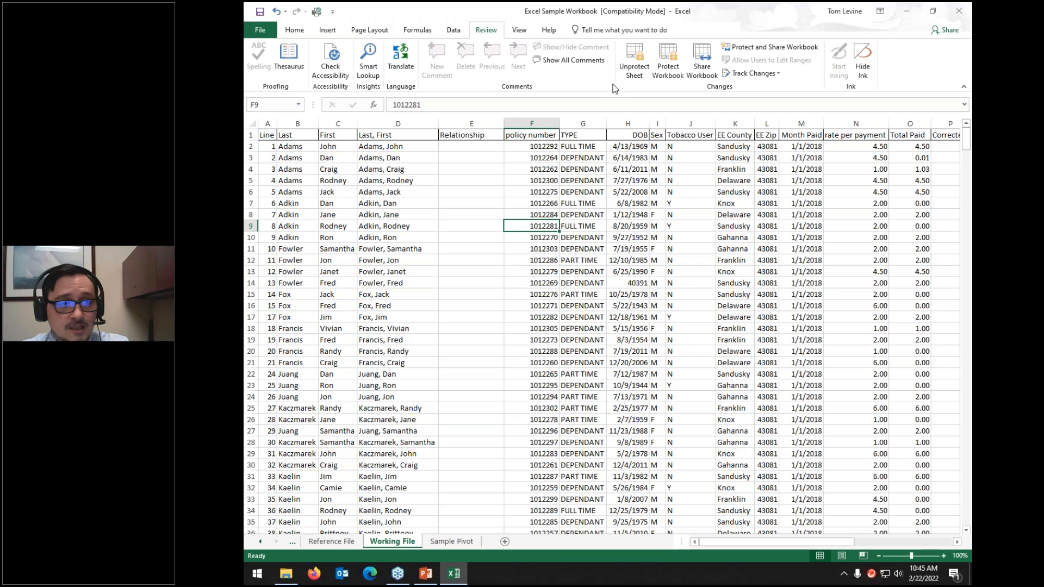
pyautogui.moveTo(440, 176); pyautogui.dragTo(709, 334)
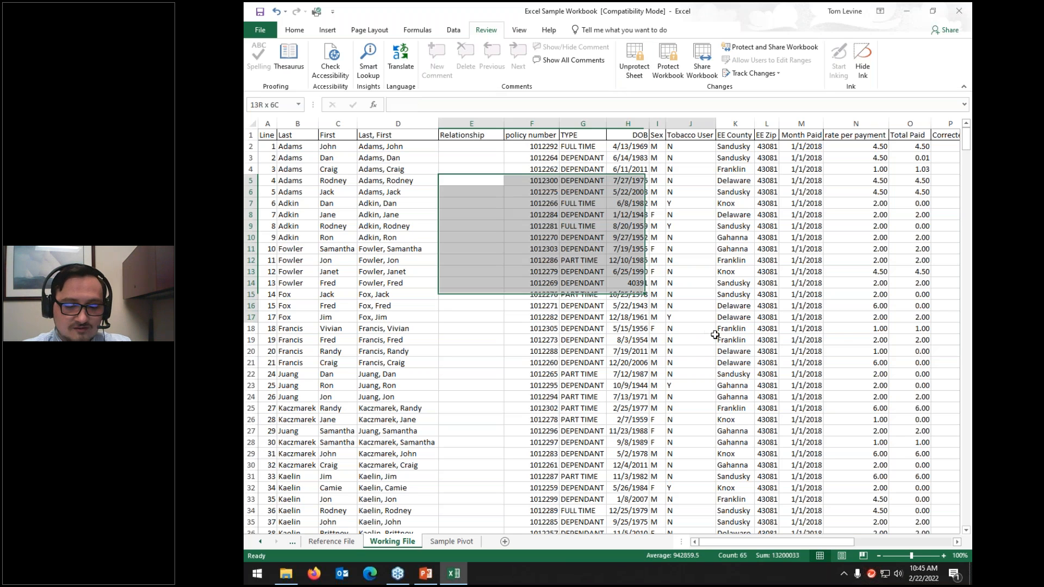
pyautogui.press('Delete')
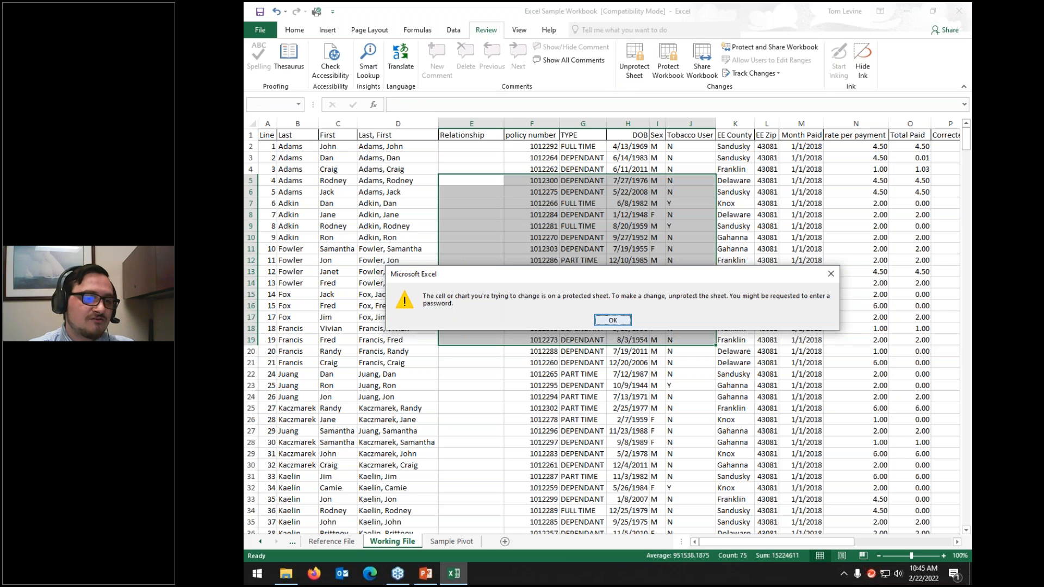
pyautogui.click(608, 321)
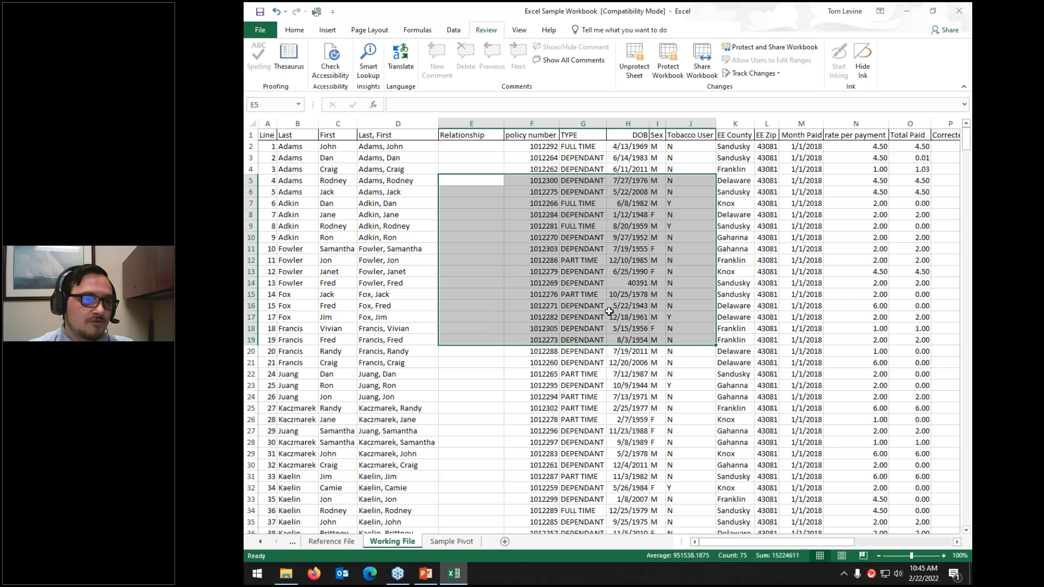
# Step: Unprotect the Working File sheet by entering its password
pyautogui.click(634, 60)
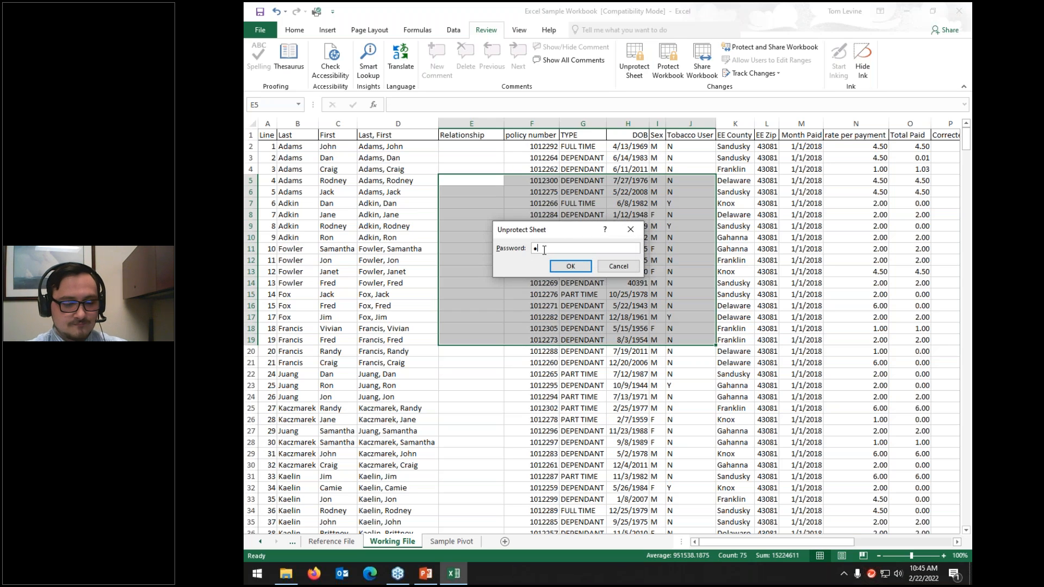
pyautogui.press('BackSpace')
pyautogui.write('******')
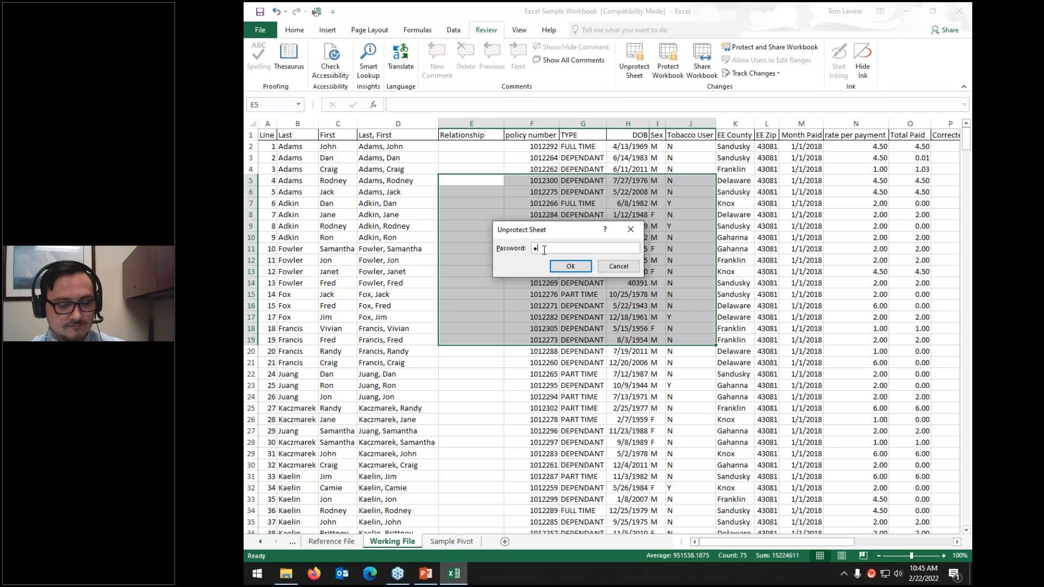
pyautogui.press('BackSpace')
pyautogui.press('BackSpace')
pyautogui.press('BackSpace')
pyautogui.press('BackSpace')
pyautogui.press('BackSpace')
pyautogui.press('BackSpace')
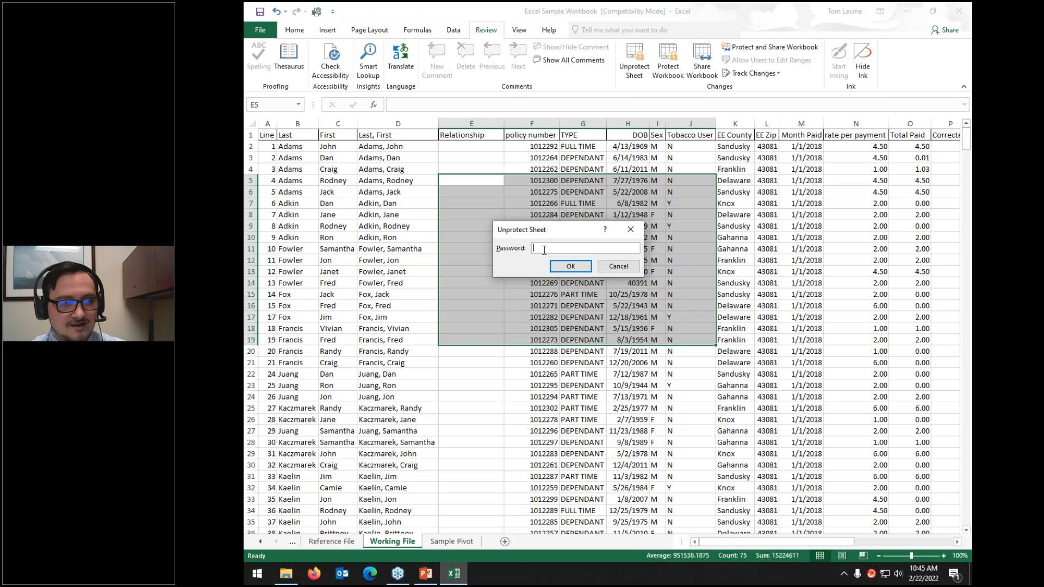
pyautogui.write('********')
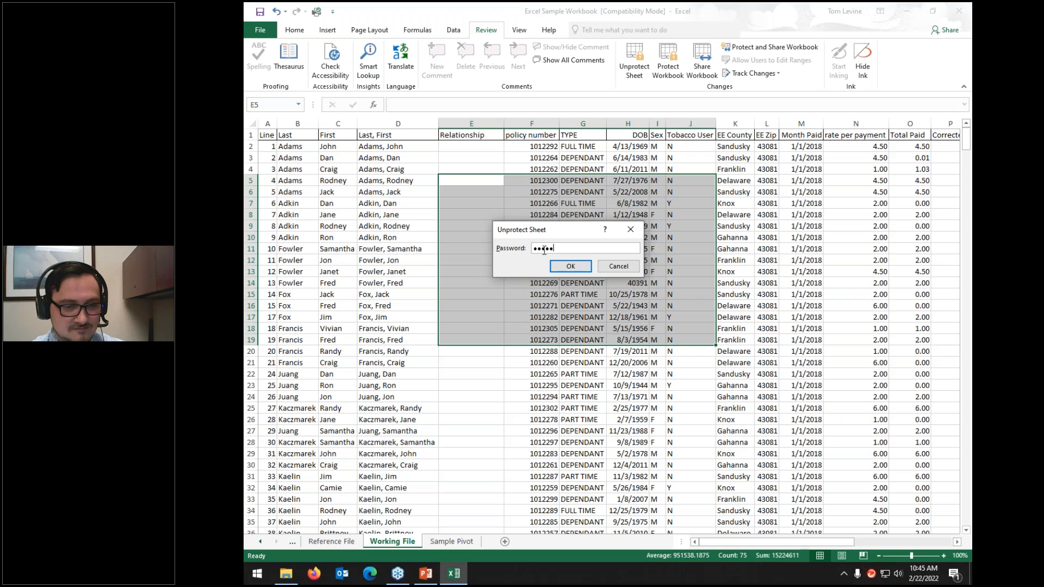
pyautogui.click(569, 266)
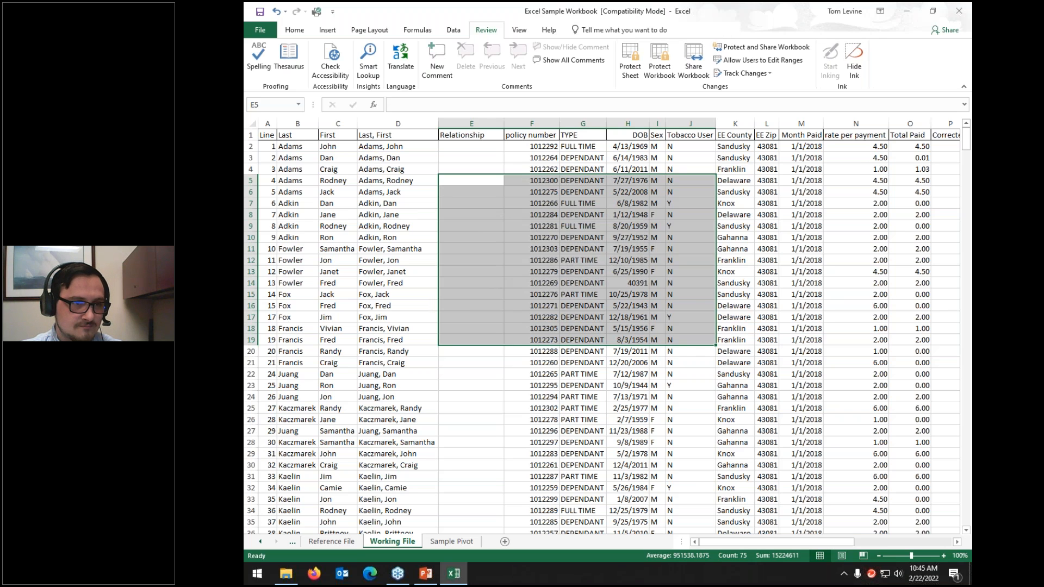
pyautogui.click(583, 271)
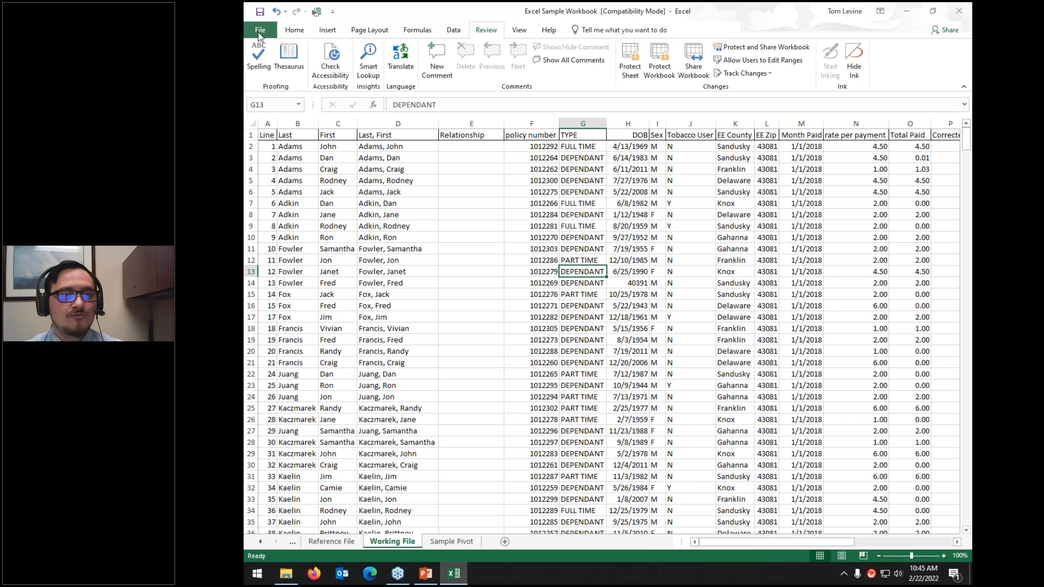
# Step: Encrypt the workbook with an open password, entered and confirmed via File > Info
pyautogui.click(259, 32)
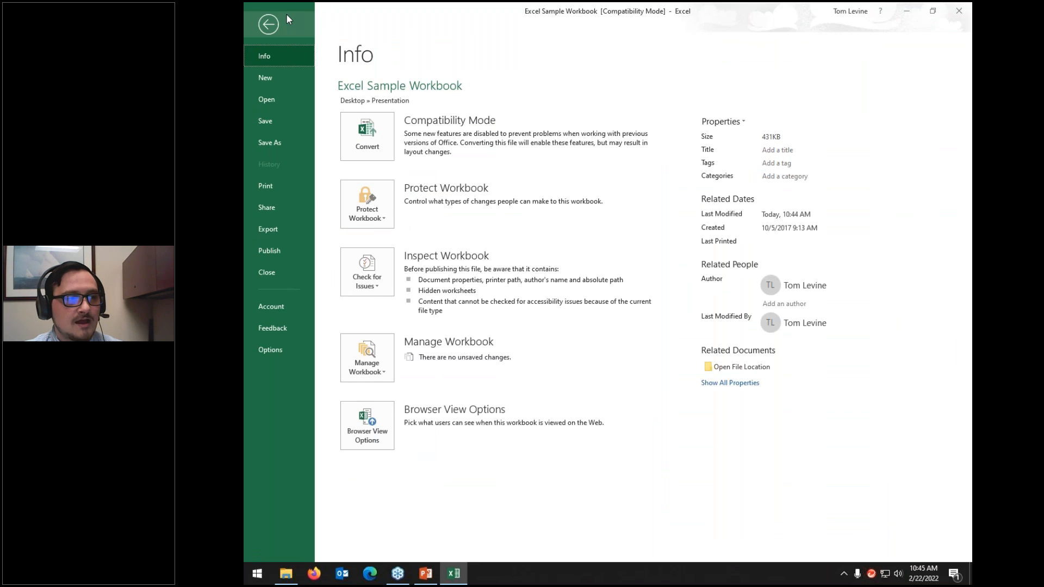
pyautogui.click(359, 218)
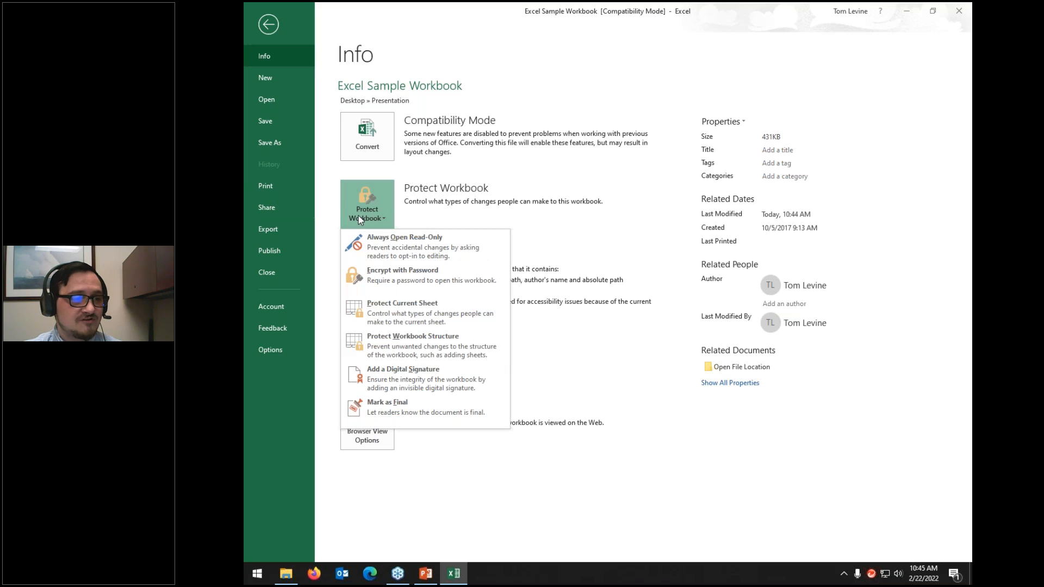
pyautogui.click(384, 269)
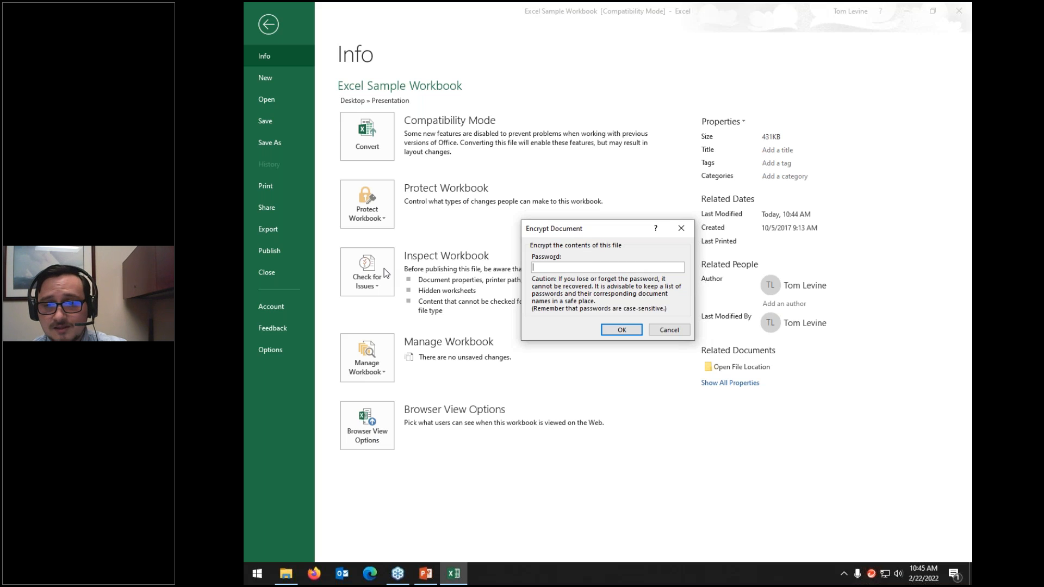
pyautogui.write('password')
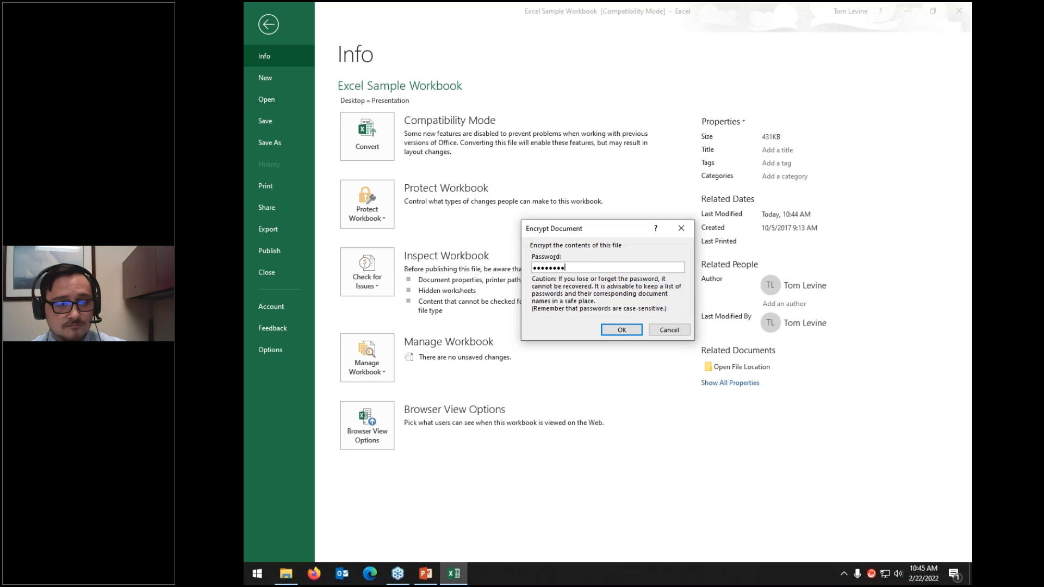
pyautogui.click(617, 329)
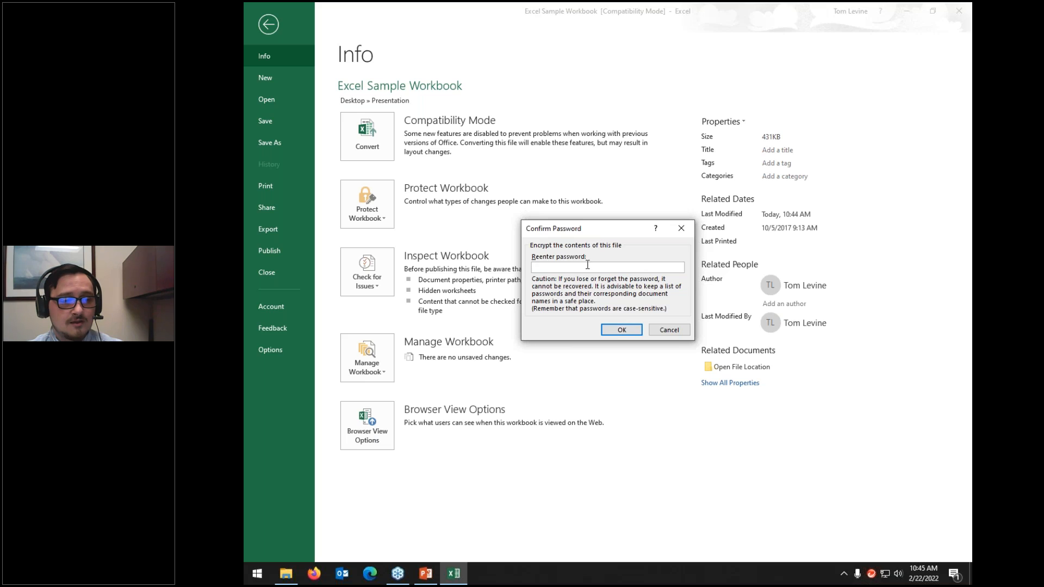
pyautogui.write('password')
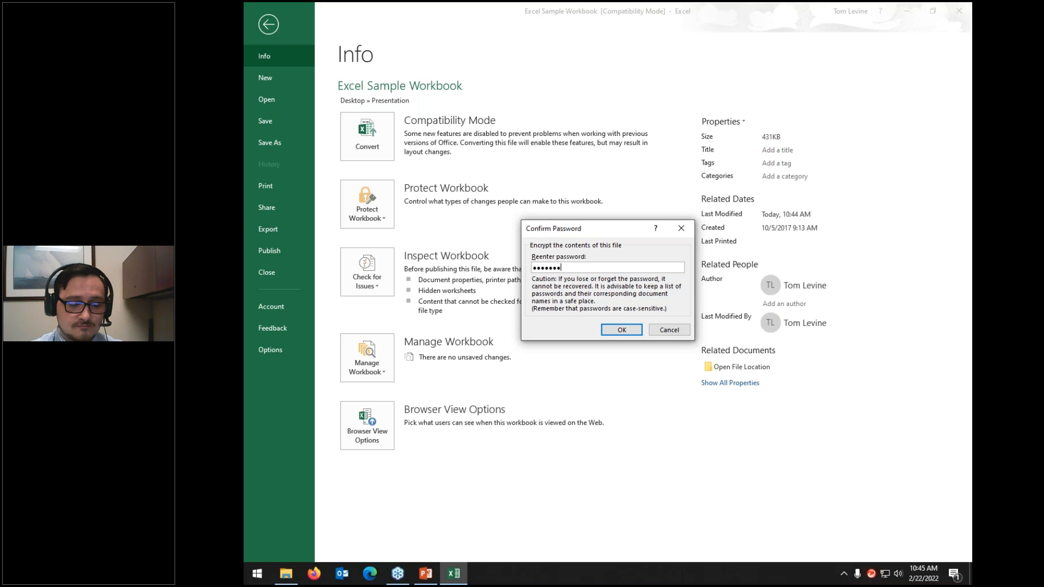
pyautogui.click(621, 329)
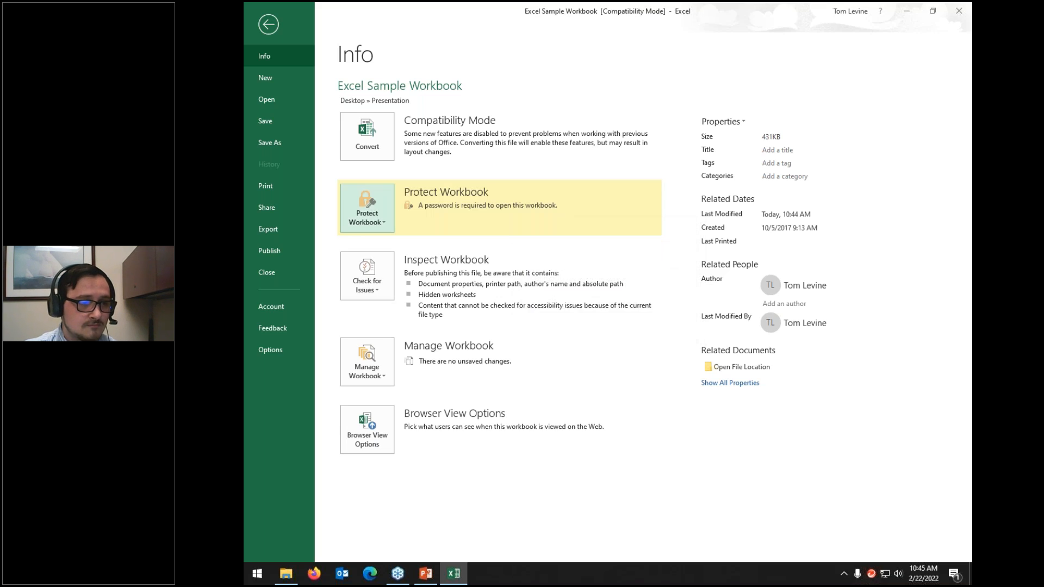
# Step: Close the workbook, saving changes and continuing past the compatibility check
pyautogui.click(267, 25)
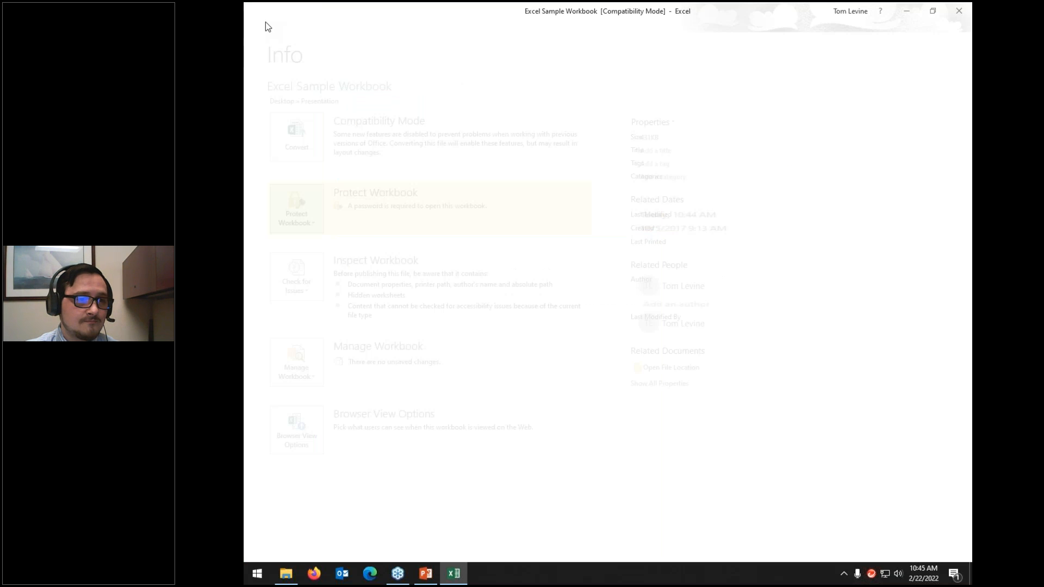
pyautogui.click(959, 11)
pyautogui.click(548, 300)
pyautogui.press('Return')
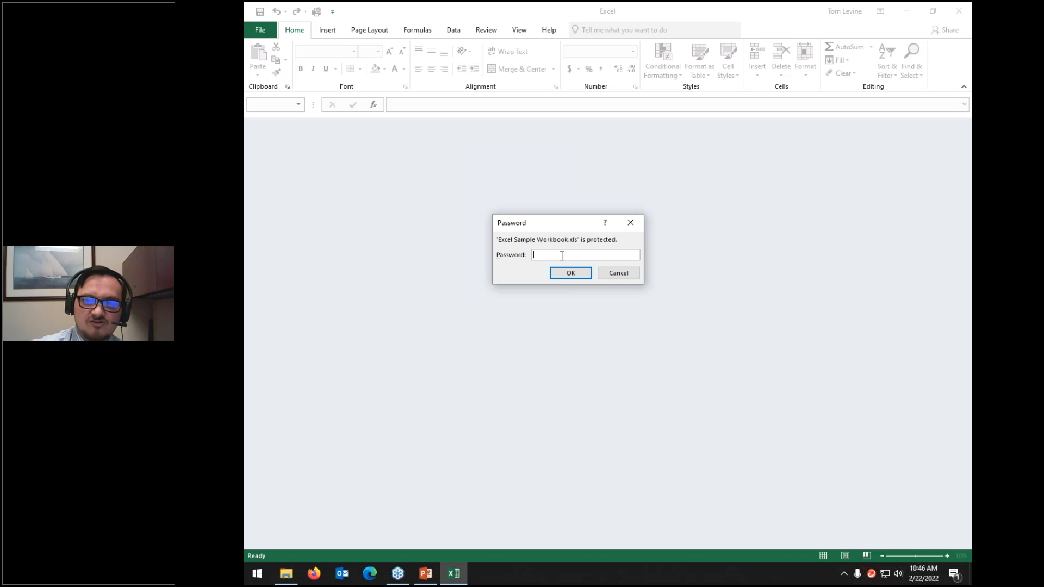
# Step: Unlock the workbook with its open password, select B4:I14, and open the File Info page
pyautogui.write('********')
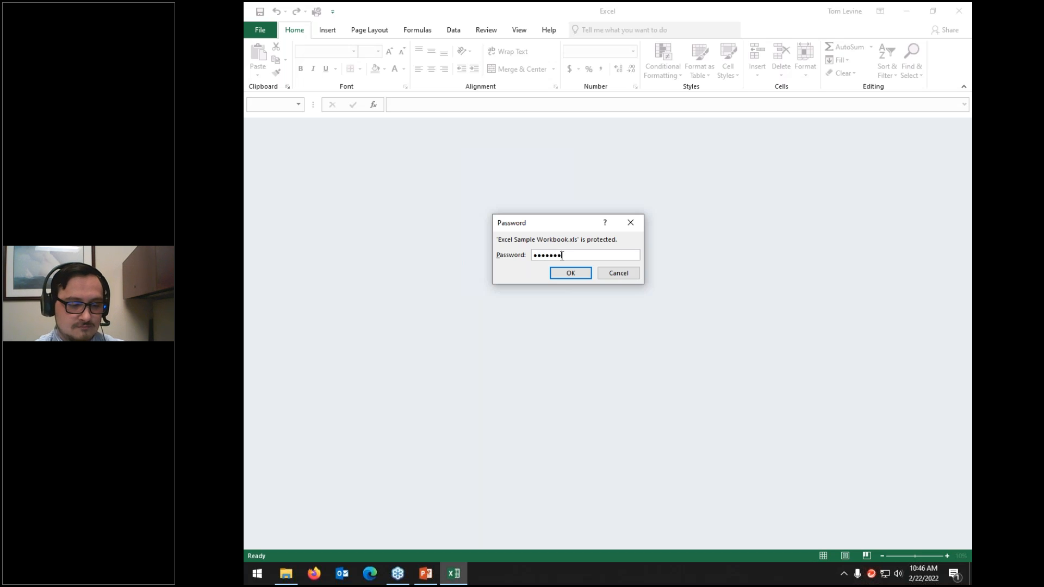
pyautogui.click(570, 275)
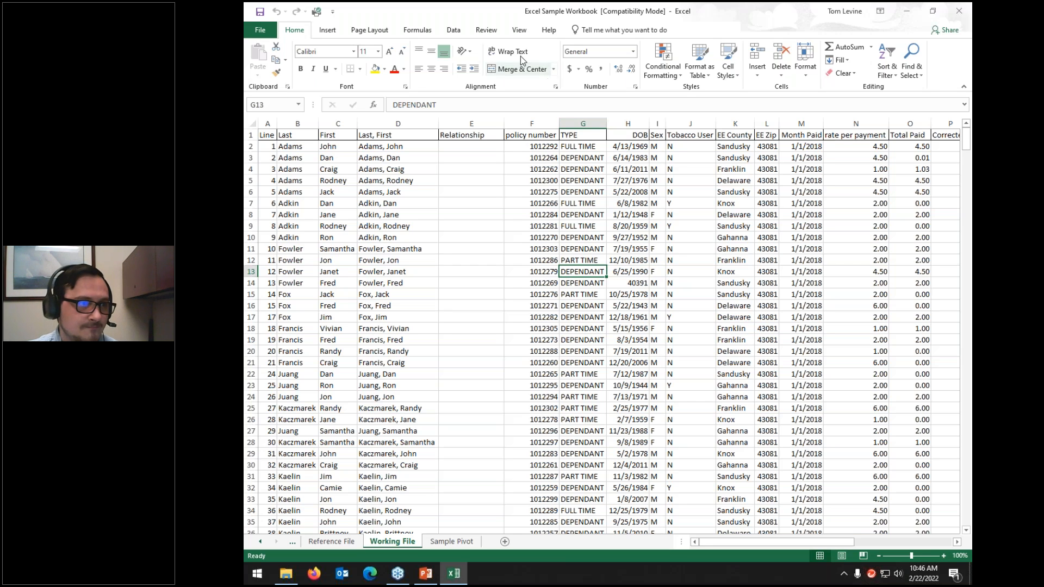
pyautogui.click(486, 30)
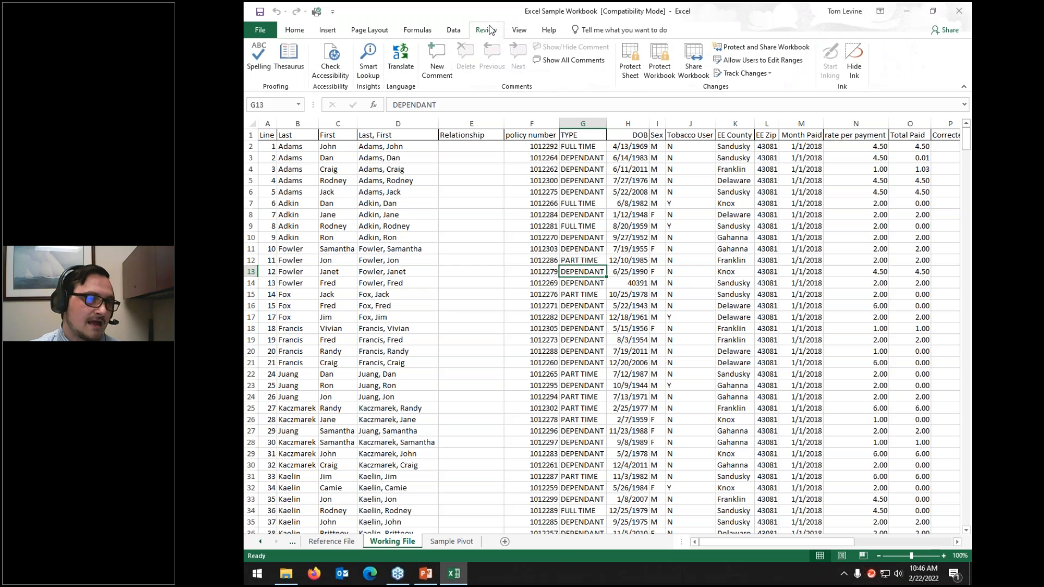
pyautogui.moveTo(315, 168); pyautogui.dragTo(654, 280)
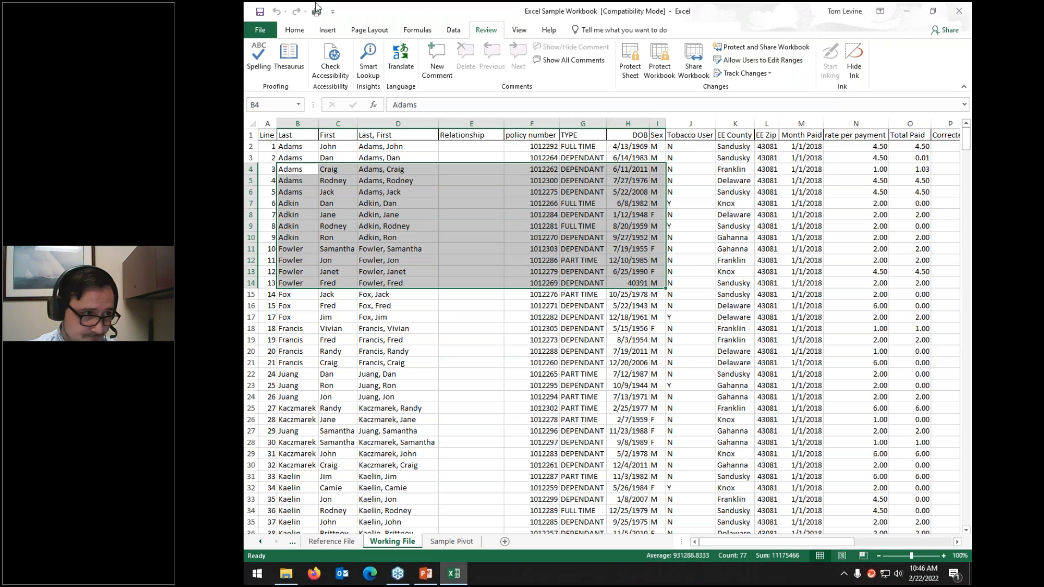
pyautogui.click(256, 30)
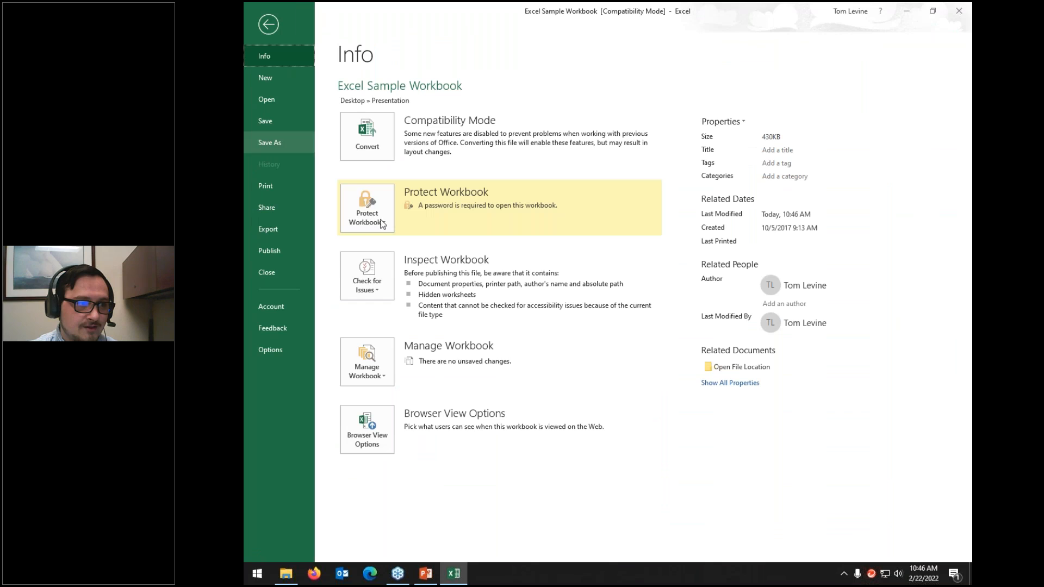
# Step: Replace the existing open password with a new one via Encrypt with Password
pyautogui.click(386, 219)
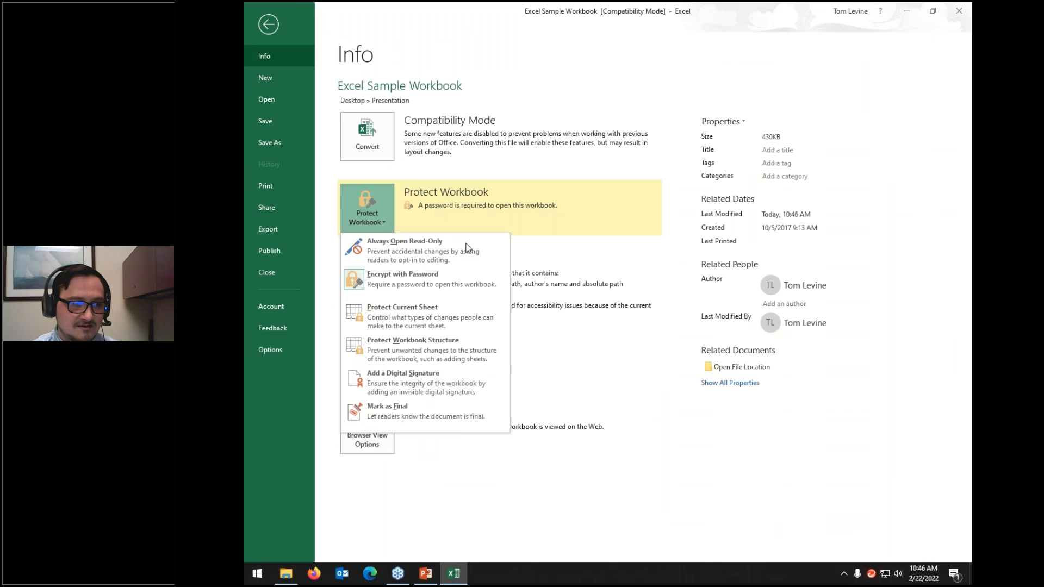
pyautogui.click(436, 279)
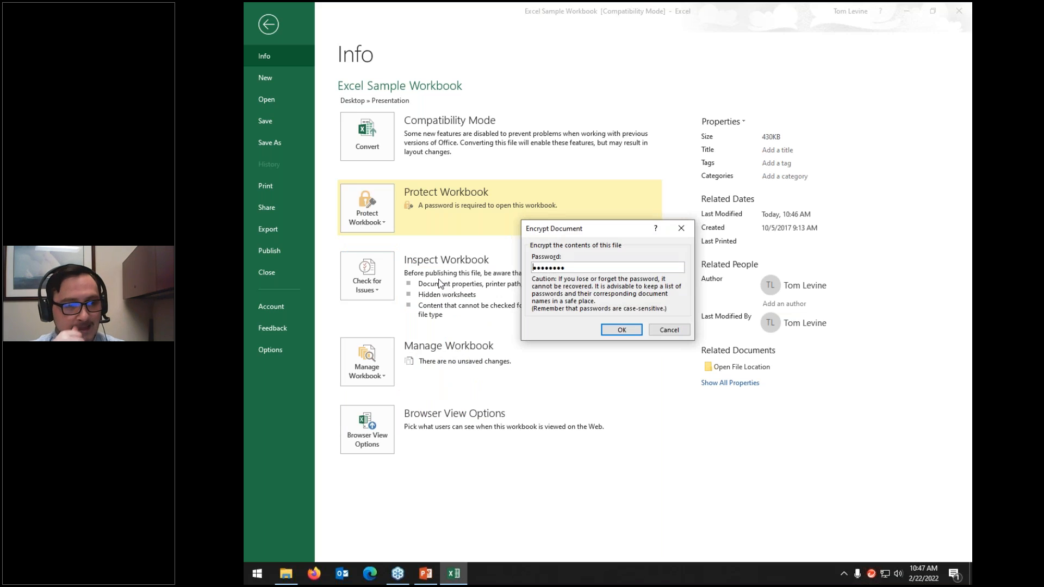
pyautogui.hotkey('ctrl', 'a')
pyautogui.press('BackSpace')
pyautogui.write('••••••••')
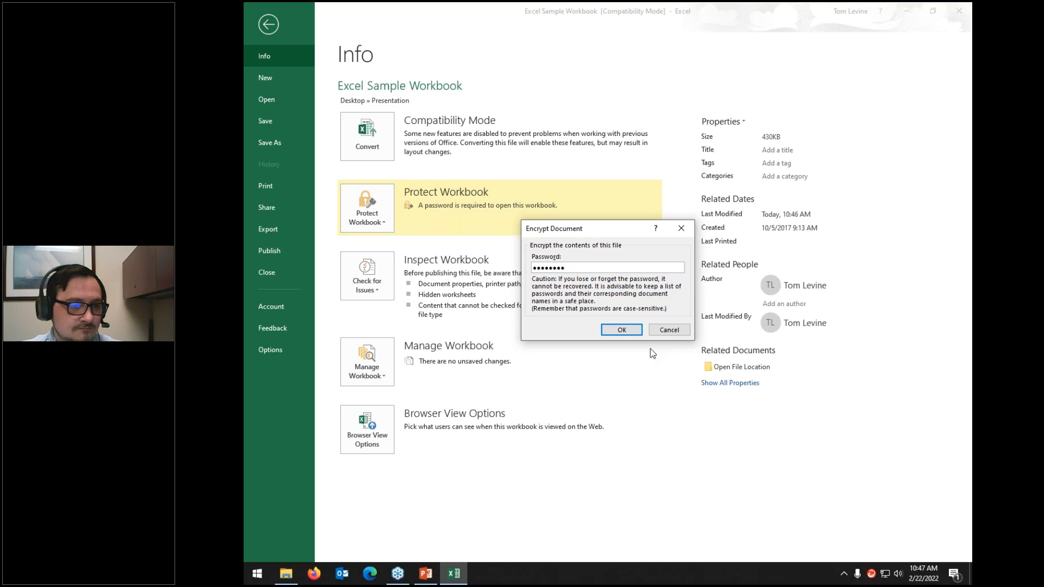
pyautogui.click(616, 330)
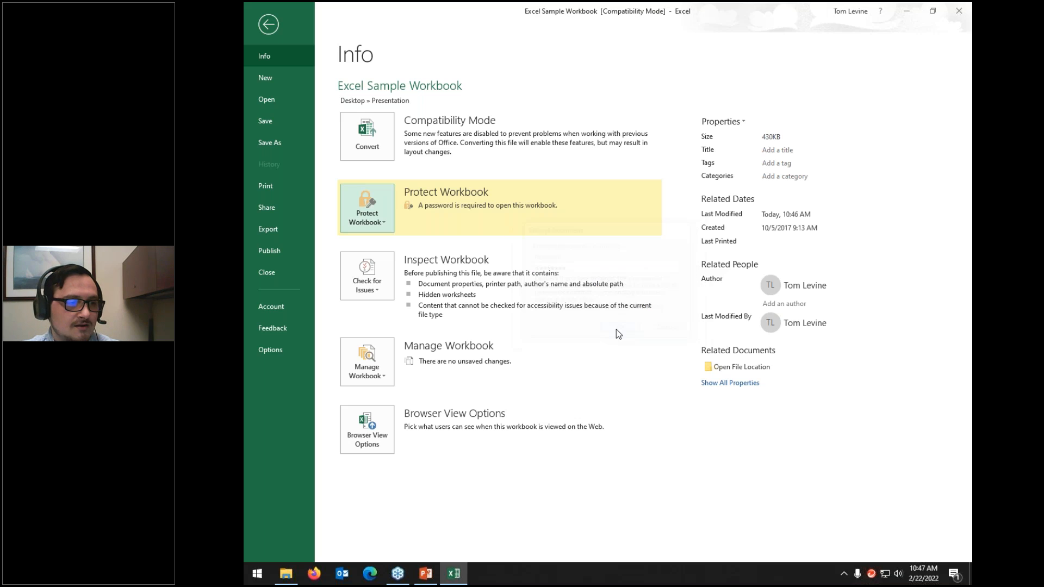
# Step: Recheck Encrypt with Password, accept it unchanged, and return to the worksheet
pyautogui.click(370, 212)
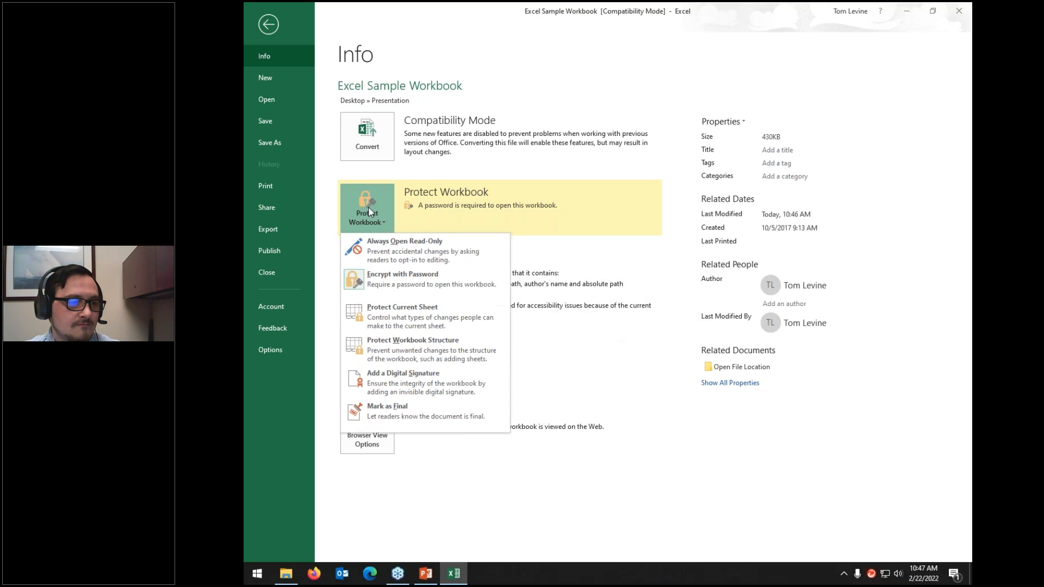
pyautogui.click(385, 276)
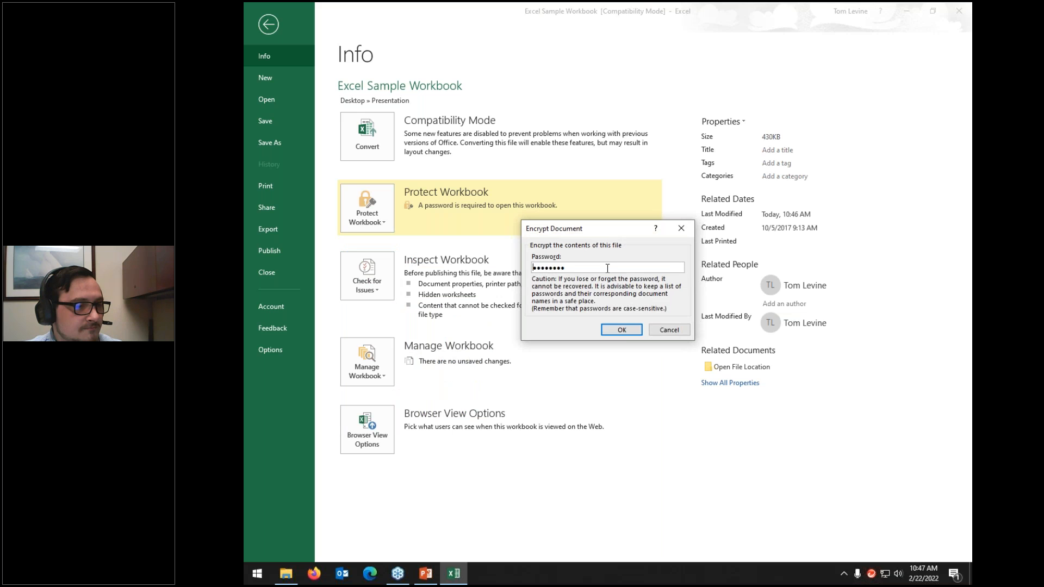
pyautogui.click(621, 331)
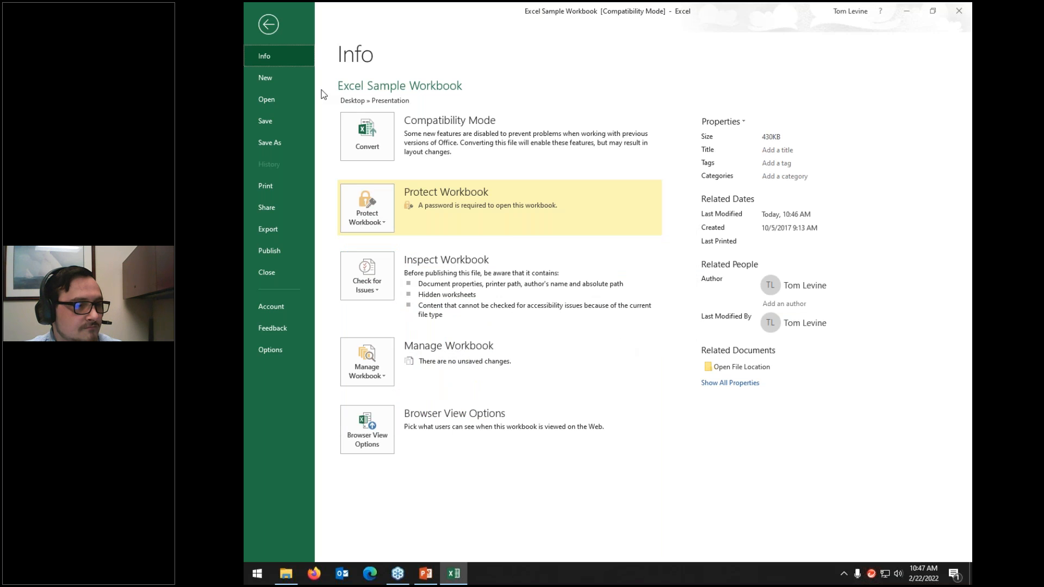
pyautogui.click(276, 31)
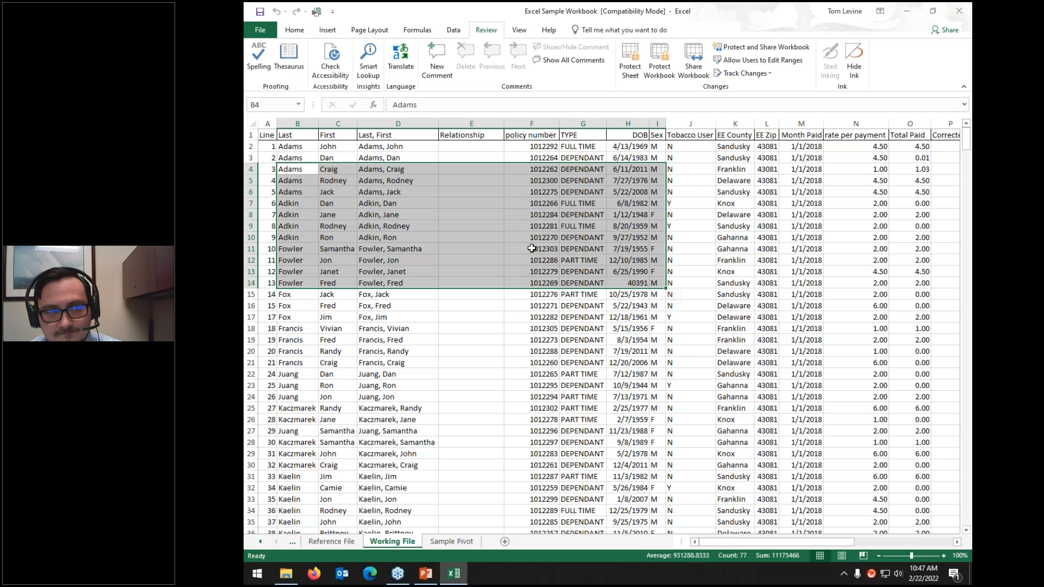
# Step: Cancel Protect Workbook, then switch to PowerPoint and present the Connect with Cornerstone slide
pyautogui.click(665, 74)
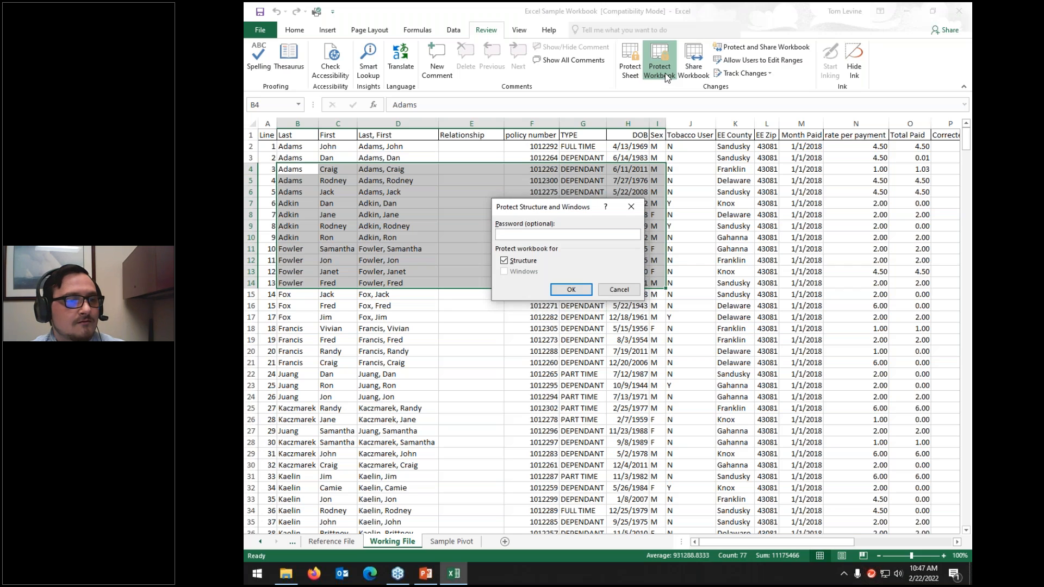
pyautogui.click(620, 289)
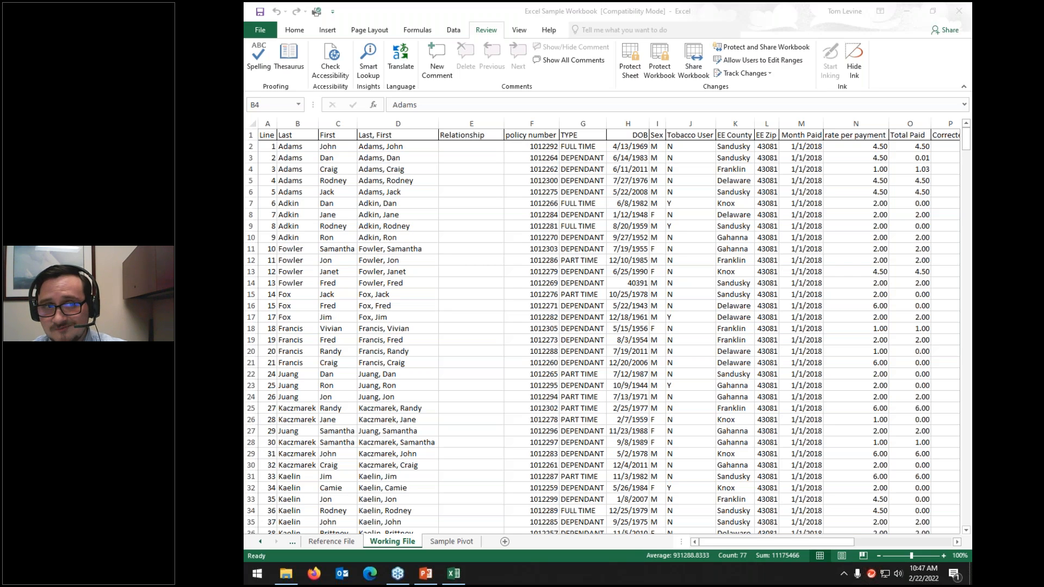
pyautogui.click(774, 227)
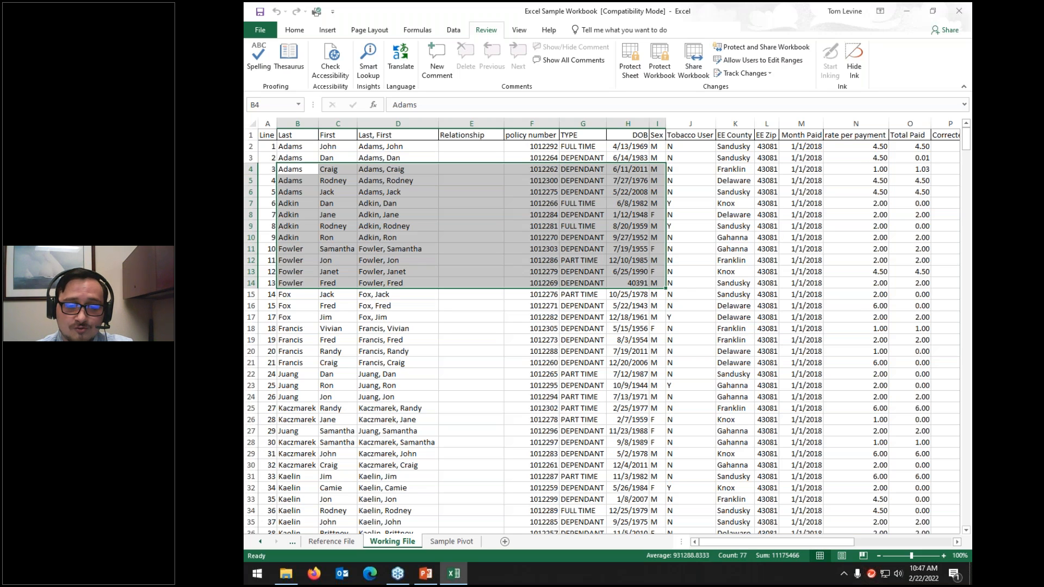
pyautogui.hotkey('alt', 'Tab')
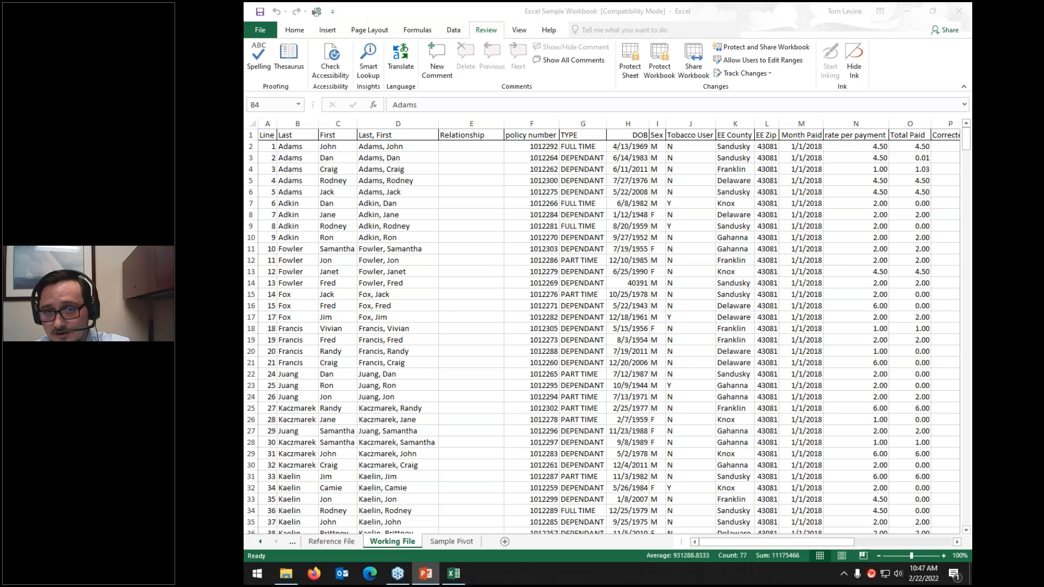
pyautogui.hotkey('alt', 'Tab')
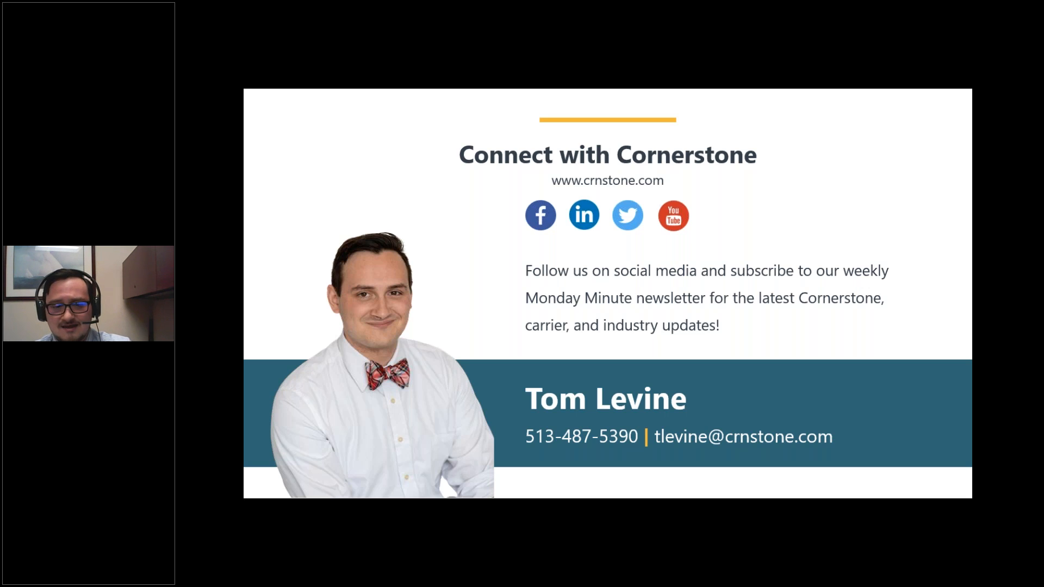
# Step: Finish the PowerPoint slide show and switch to the blank Firefox tab
pyautogui.click(645, 132)
pyautogui.hotkey('alt', 'Tab')
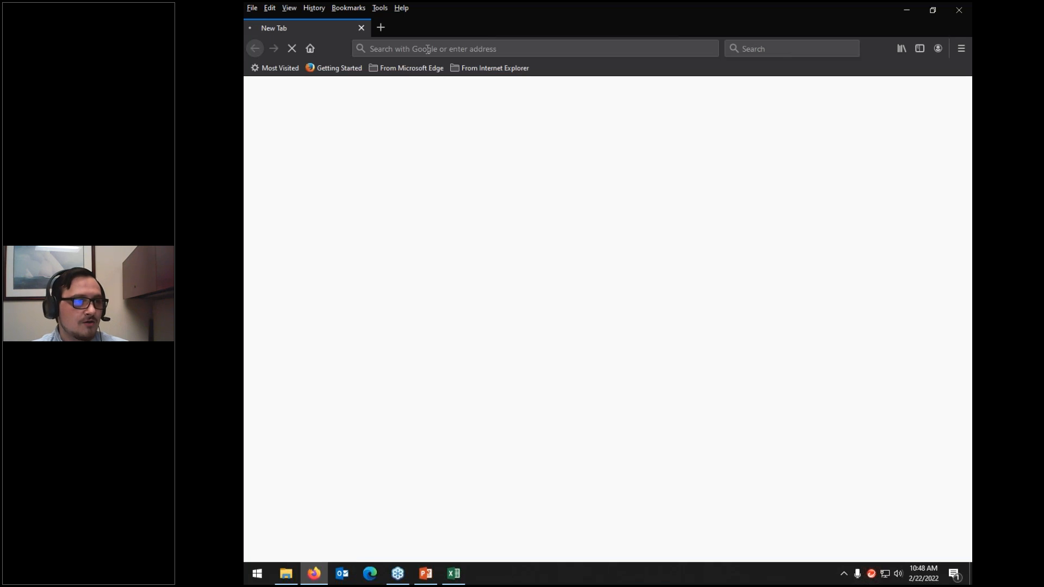
pyautogui.click(428, 49)
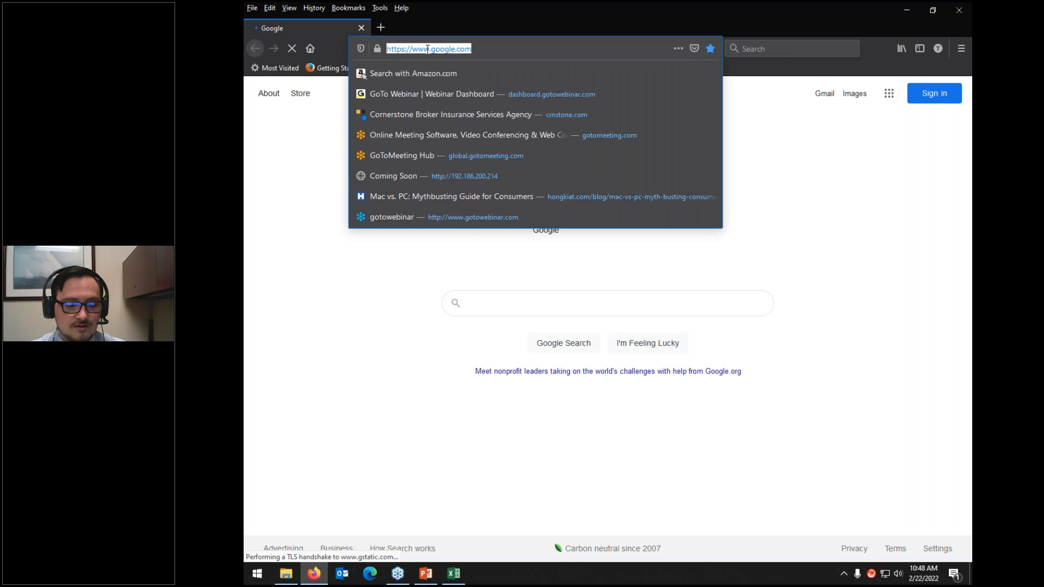
pyautogui.write('www.crnstone.com/')
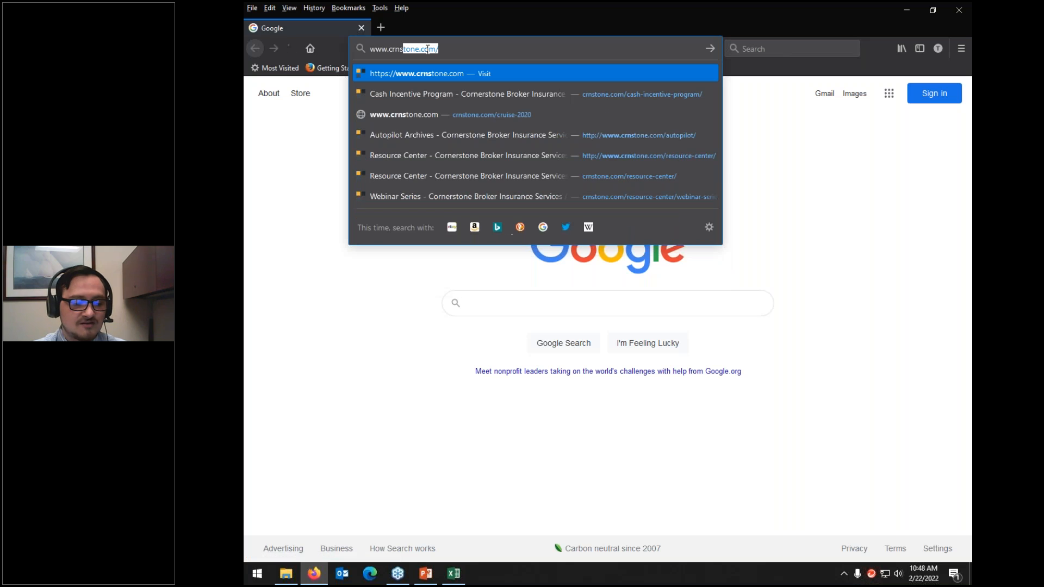
pyautogui.press('Return')
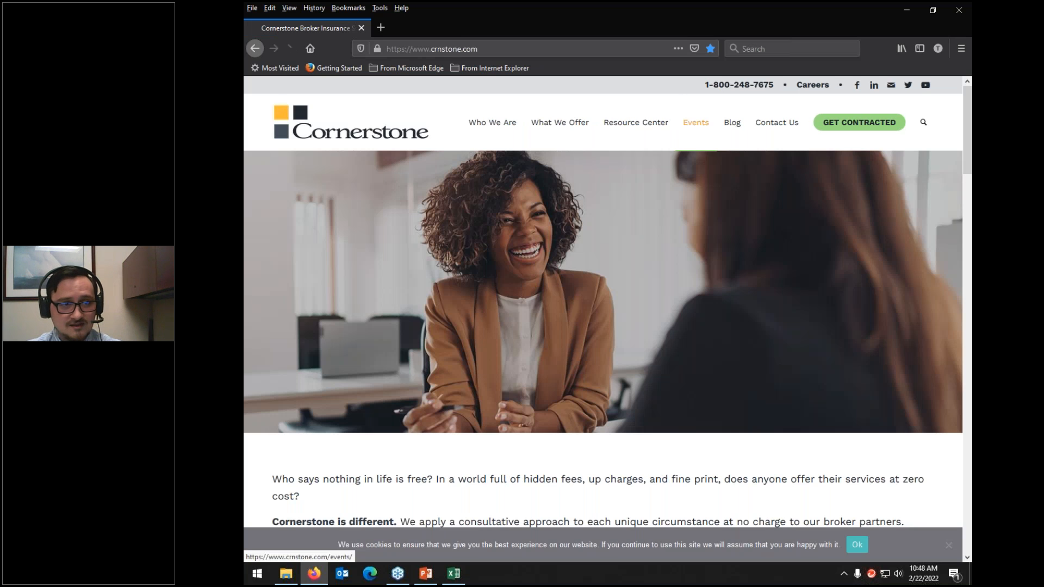
pyautogui.moveTo(626, 125)
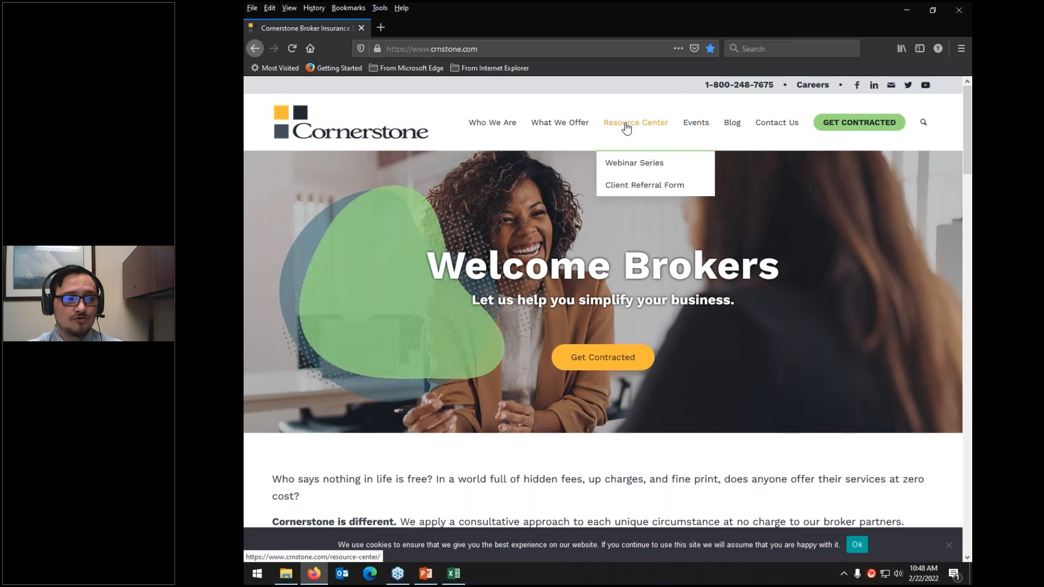
pyautogui.click(633, 169)
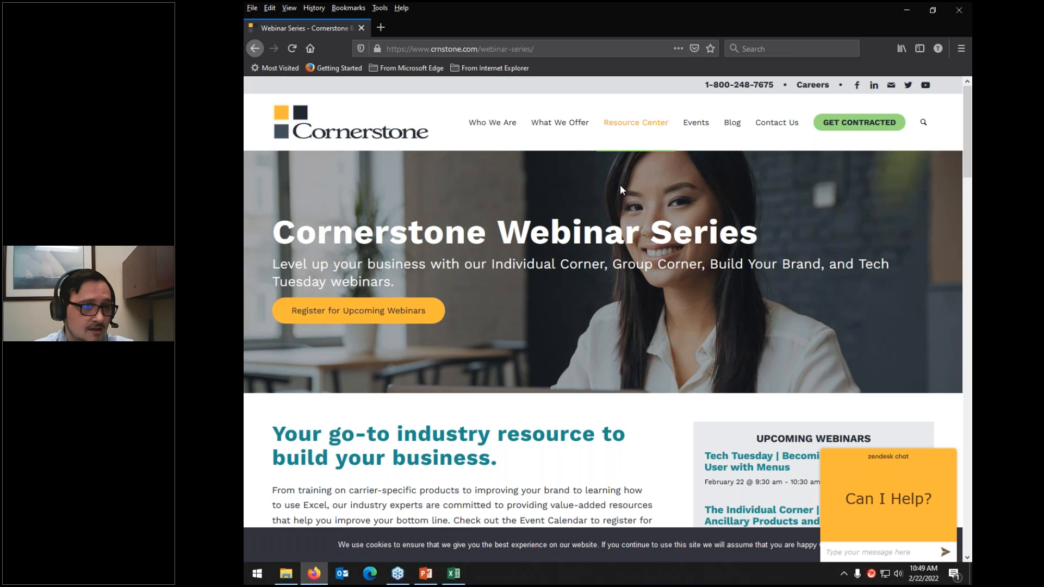
# Step: Play the Tech Tuesday 'Getting Started with Excel' video, then close its tab
pyautogui.scroll(-6, 621, 188)
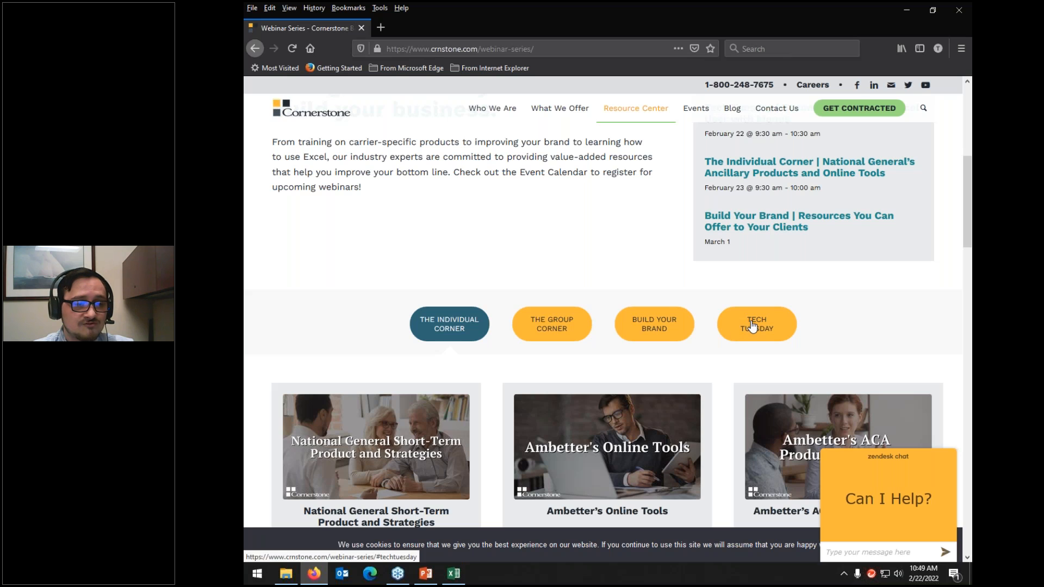
pyautogui.click(753, 326)
pyautogui.scroll(-2, 383, 316)
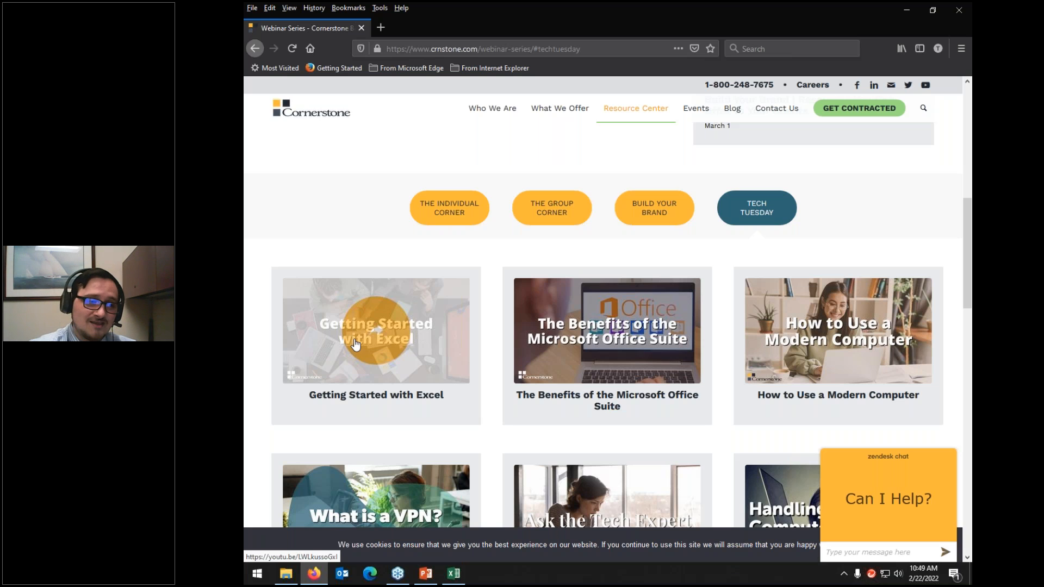
pyautogui.click(355, 344)
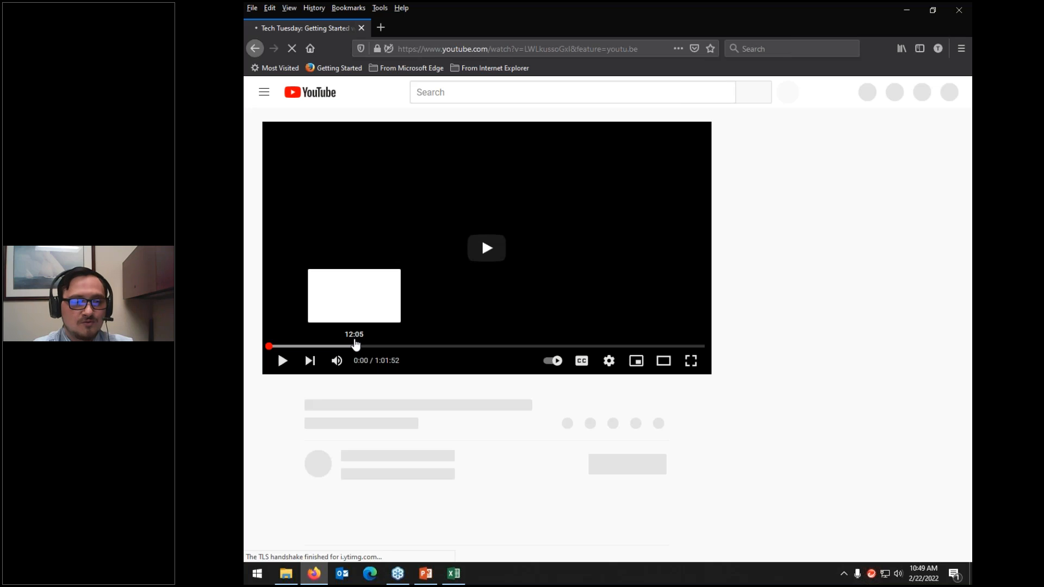
pyautogui.click(363, 31)
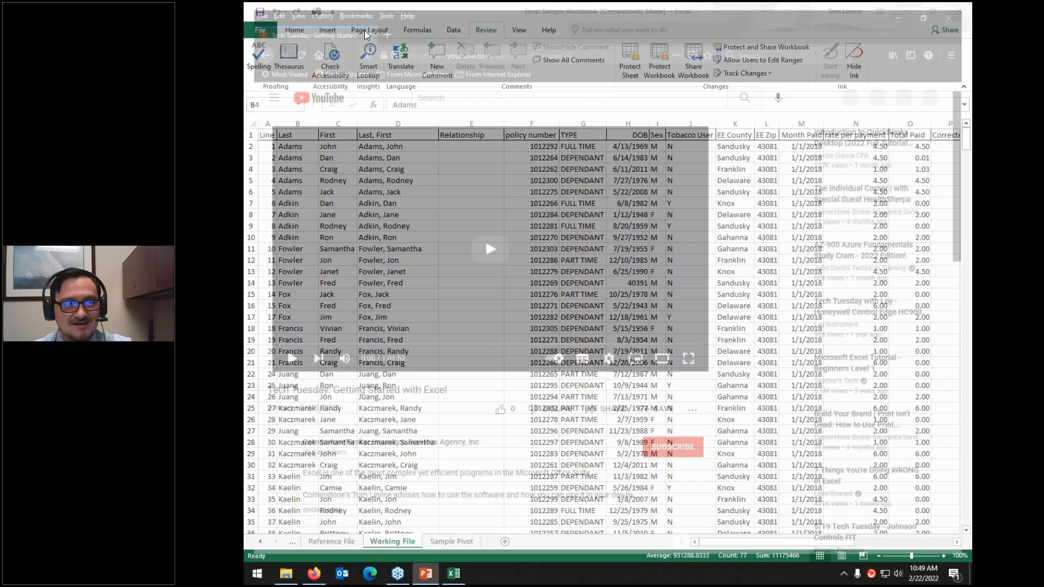